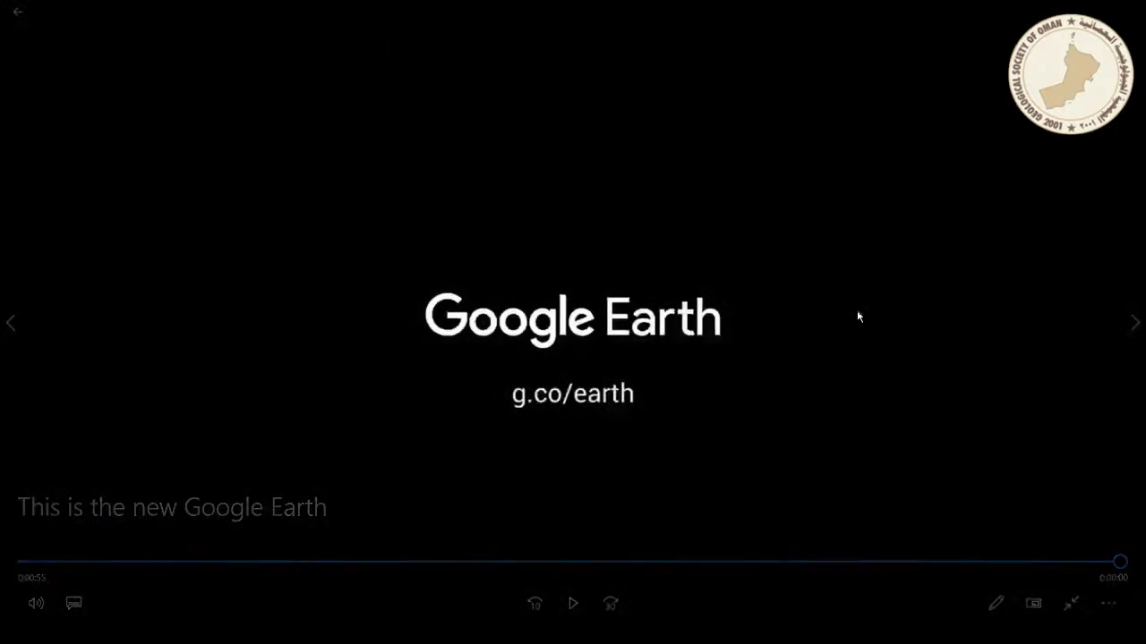
- Close the video, put the presentation away and switch to Google Earth Pro
{"action": "left_click", "coordinate": [1126, 11]}
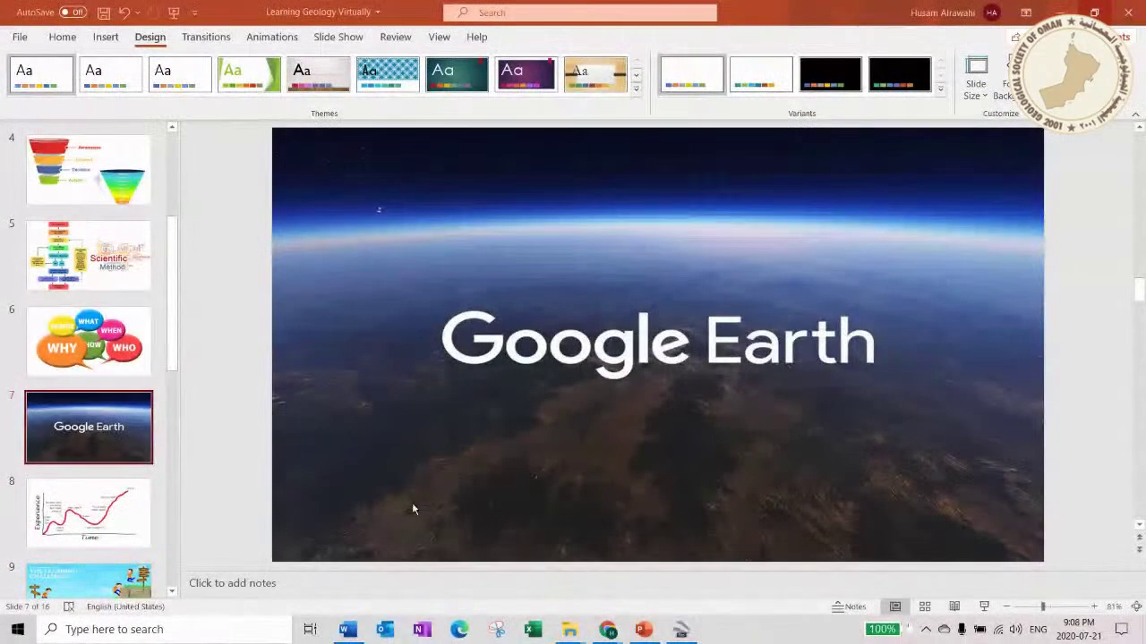
{"action": "left_click", "coordinate": [1060, 13]}
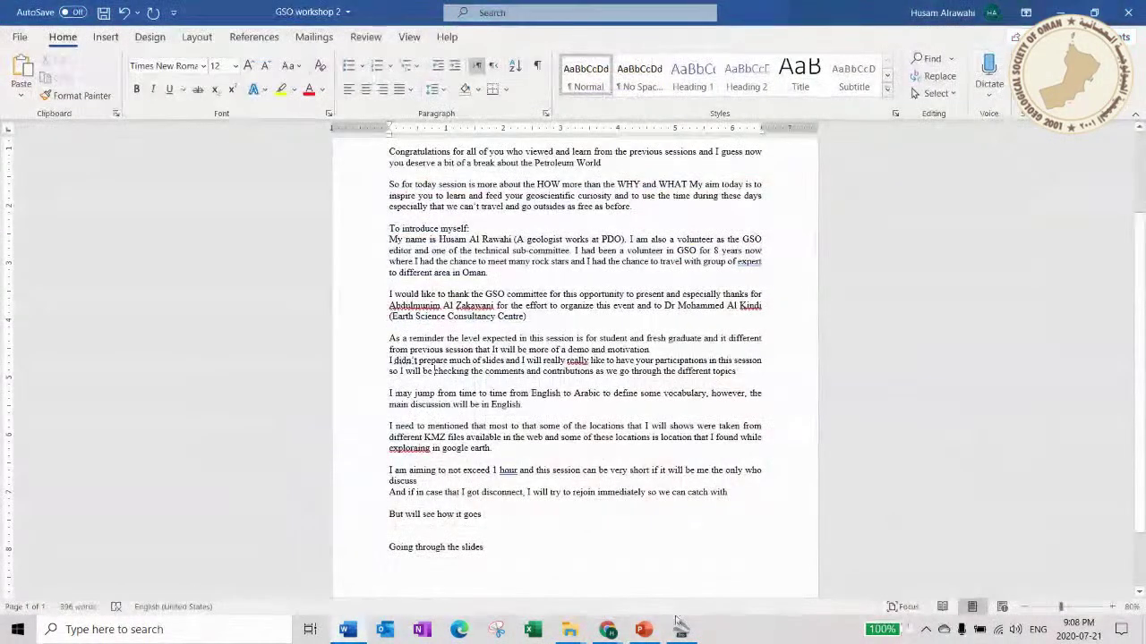
{"action": "left_click", "coordinate": [680, 634]}
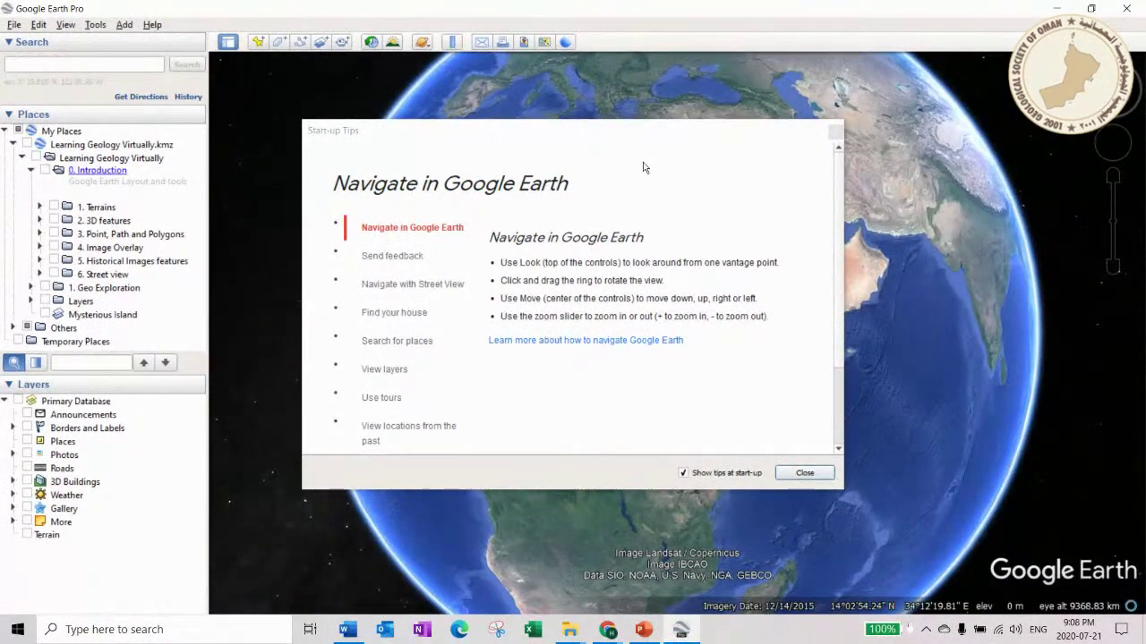
- View the Send feedback topic in the Start-up Tips and dismiss the tips
{"action": "left_click_drag", "start_coordinate": [621, 136], "coordinate": [713, 116]}
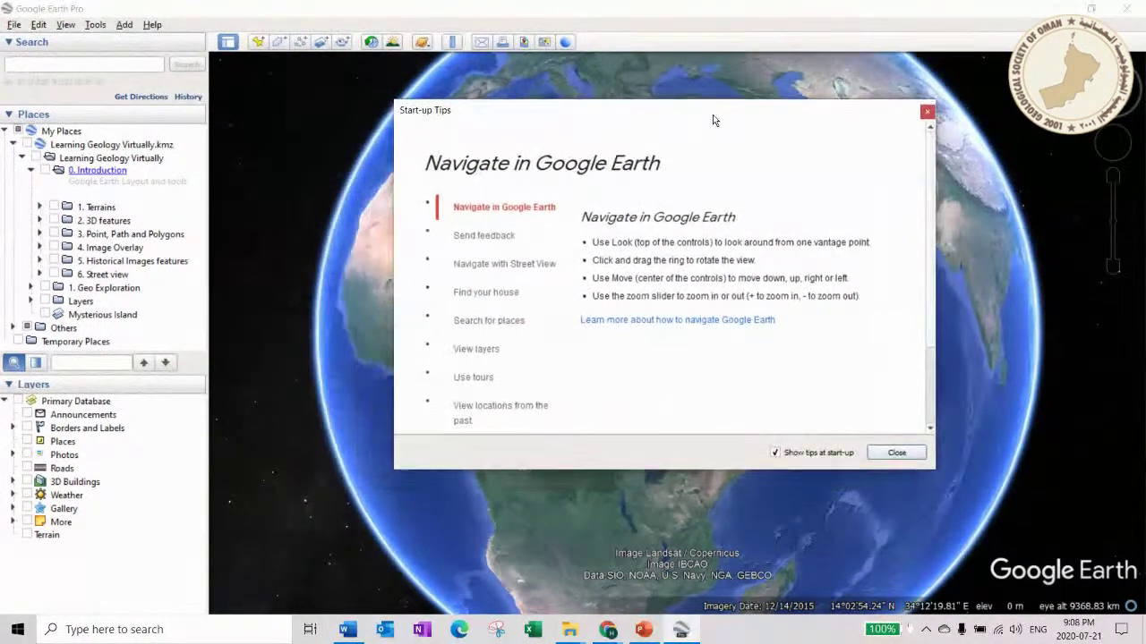
{"action": "left_click", "coordinate": [481, 237]}
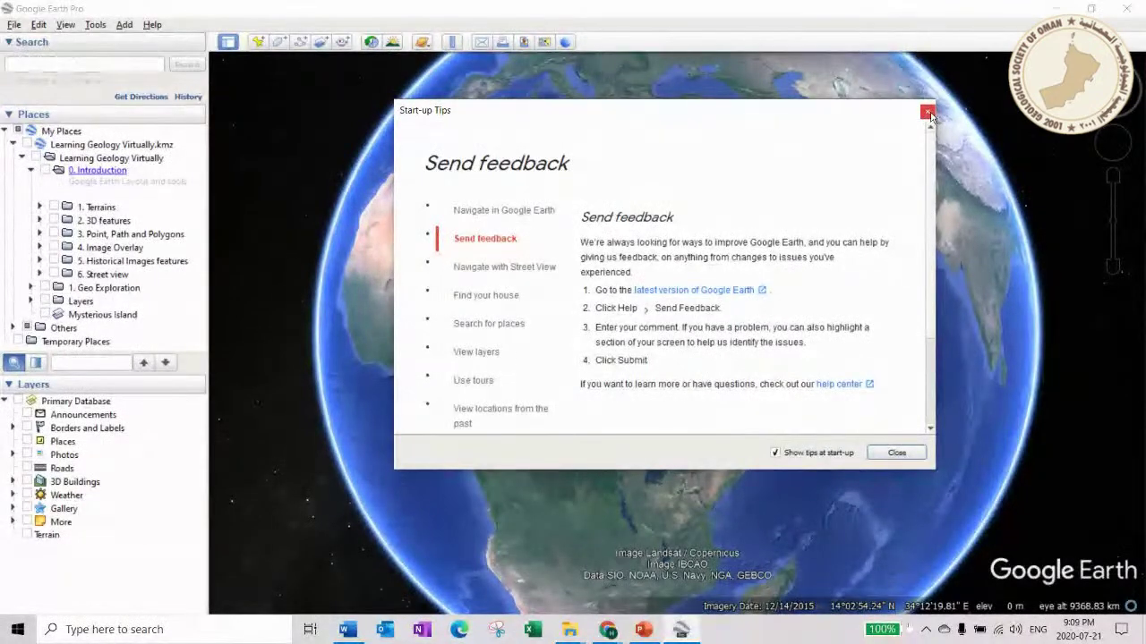
{"action": "left_click", "coordinate": [928, 112]}
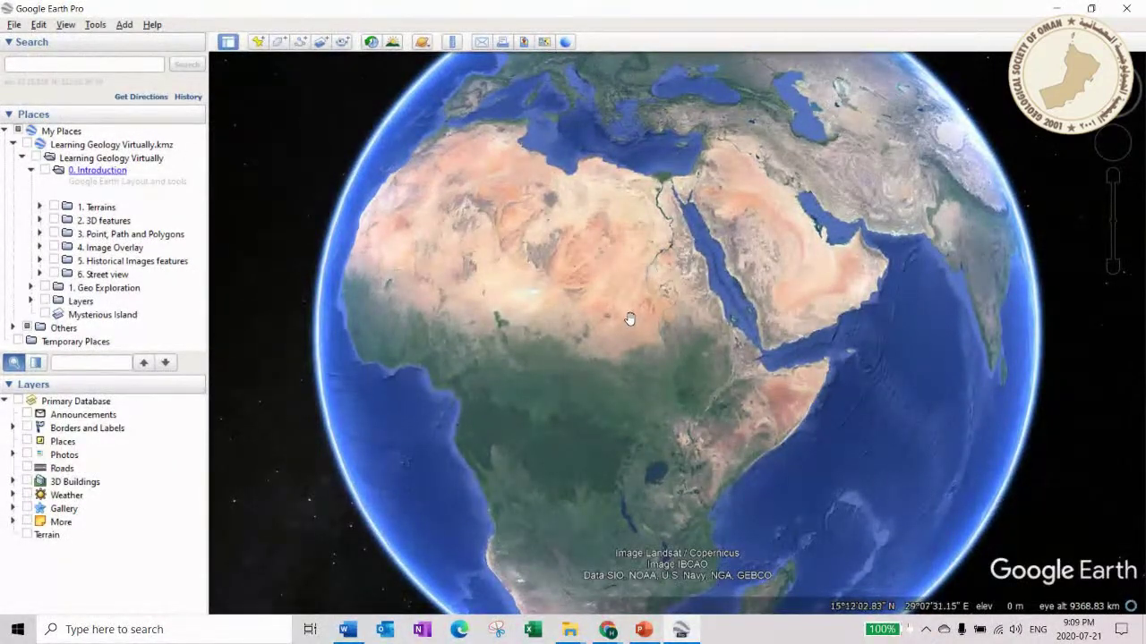
- Zoom out to the whole globe and rotate it eastward from Africa to East Asia and Australia
{"action": "scroll", "coordinate": [629, 319], "scroll_direction": "down", "scroll_amount": 3}
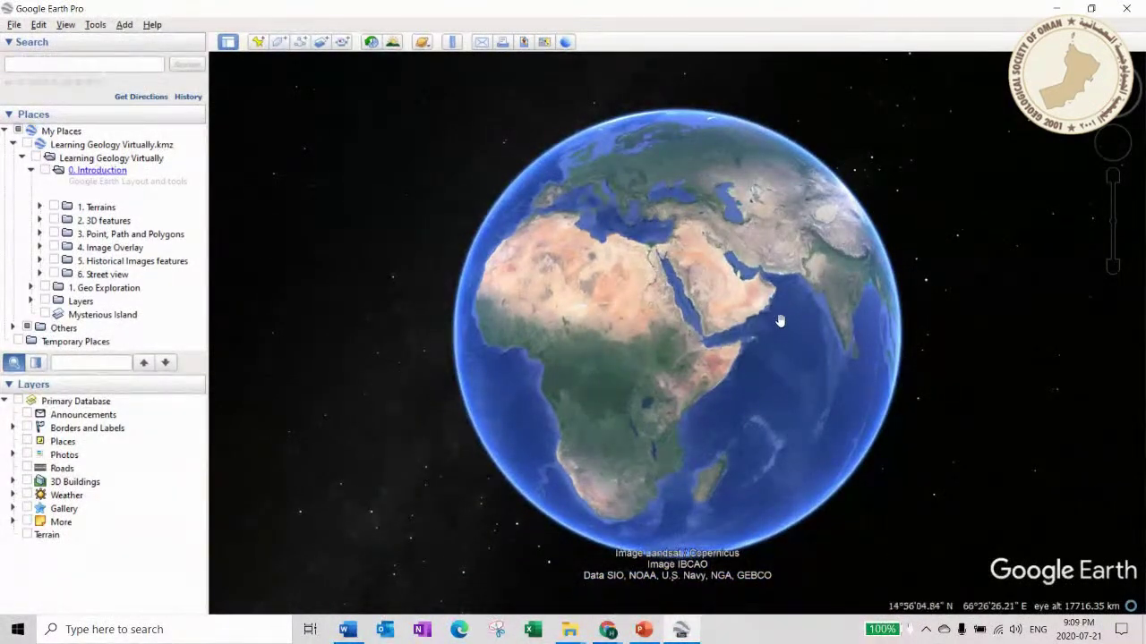
{"action": "left_click_drag", "start_coordinate": [702, 325], "coordinate": [734, 336]}
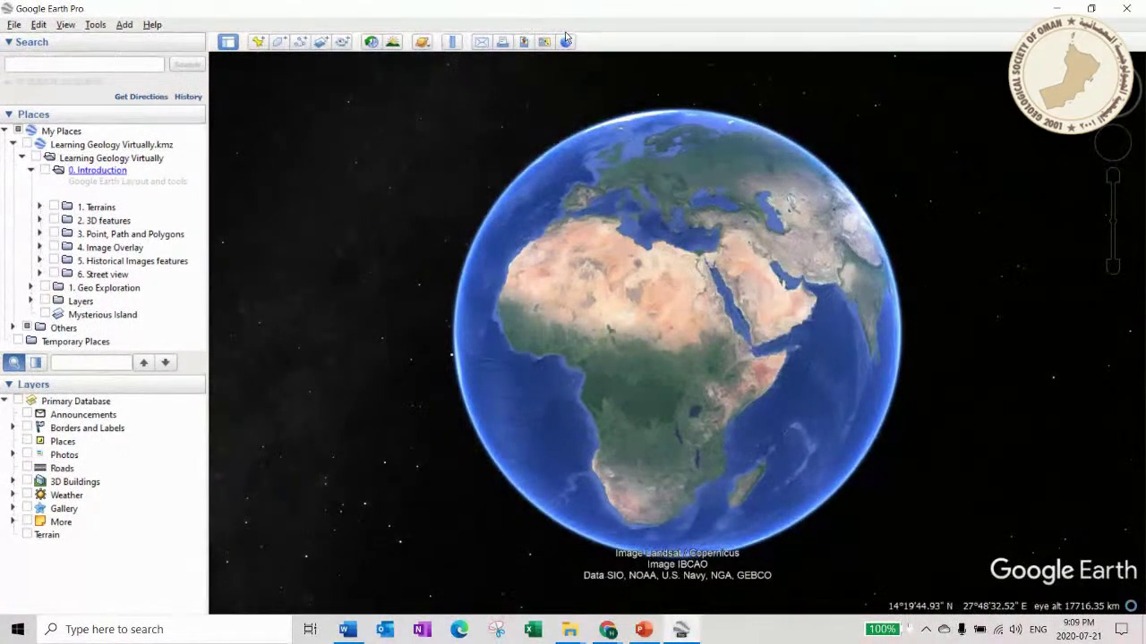
{"action": "left_click_drag", "start_coordinate": [1112, 66], "coordinate": [1096, 72]}
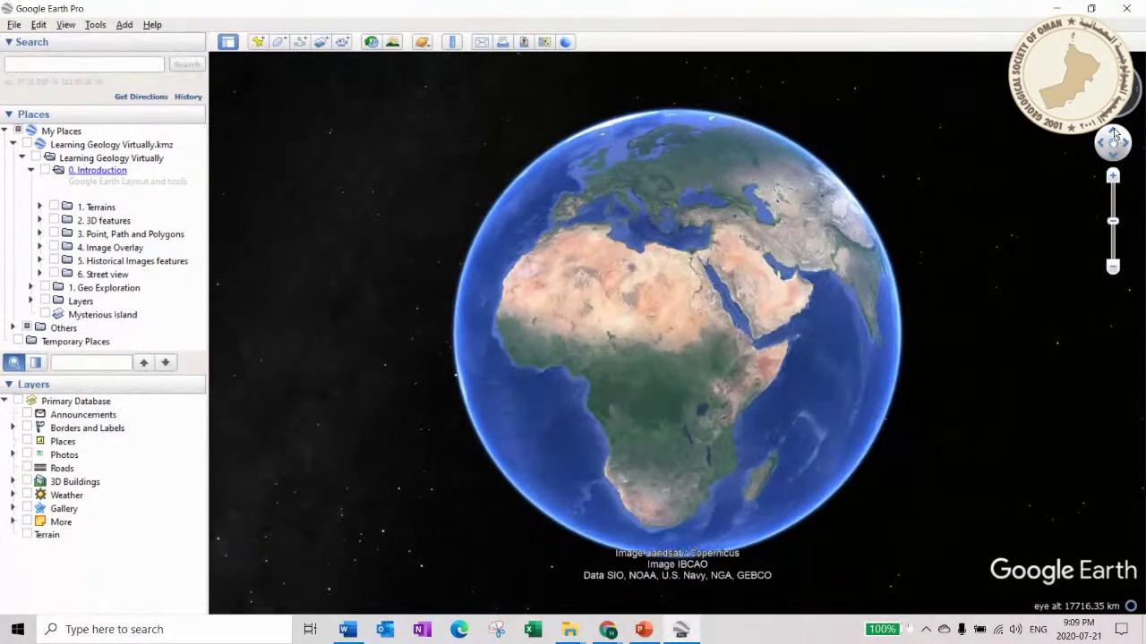
{"action": "left_click_drag", "start_coordinate": [831, 309], "coordinate": [716, 344]}
{"action": "mouse_move", "coordinate": [1112, 89]}
{"action": "left_mouse_down"}
{"action": "mouse_move", "coordinate": [1102, 89]}
{"action": "mouse_move", "coordinate": [1113, 77]}
{"action": "left_mouse_up"}
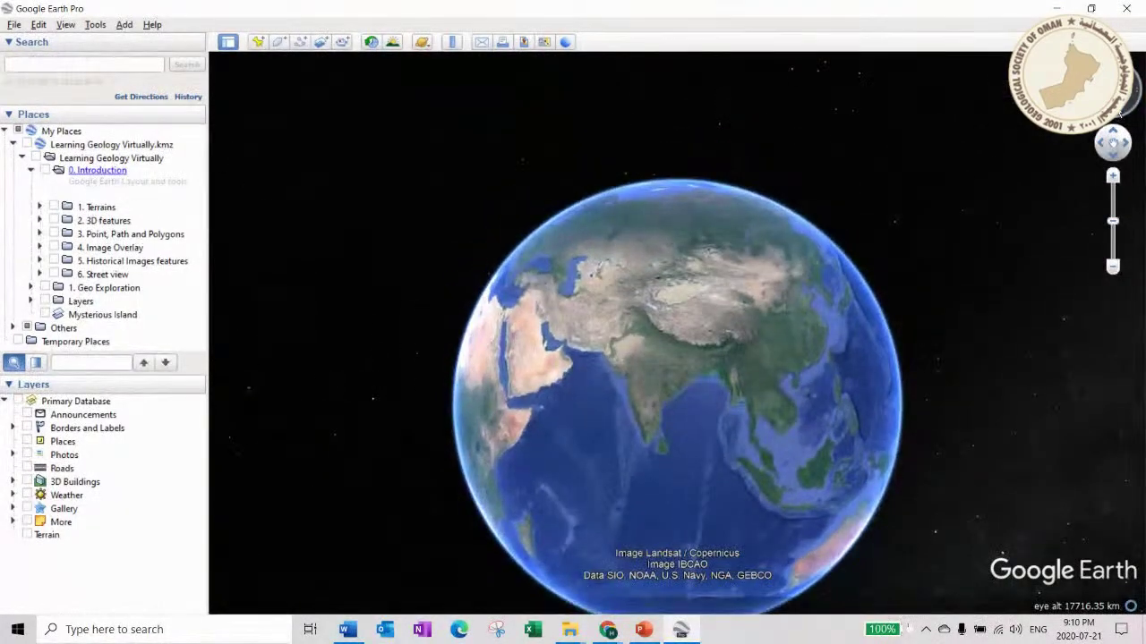
{"action": "left_click", "coordinate": [1115, 107]}
{"action": "left_click", "coordinate": [1125, 144]}
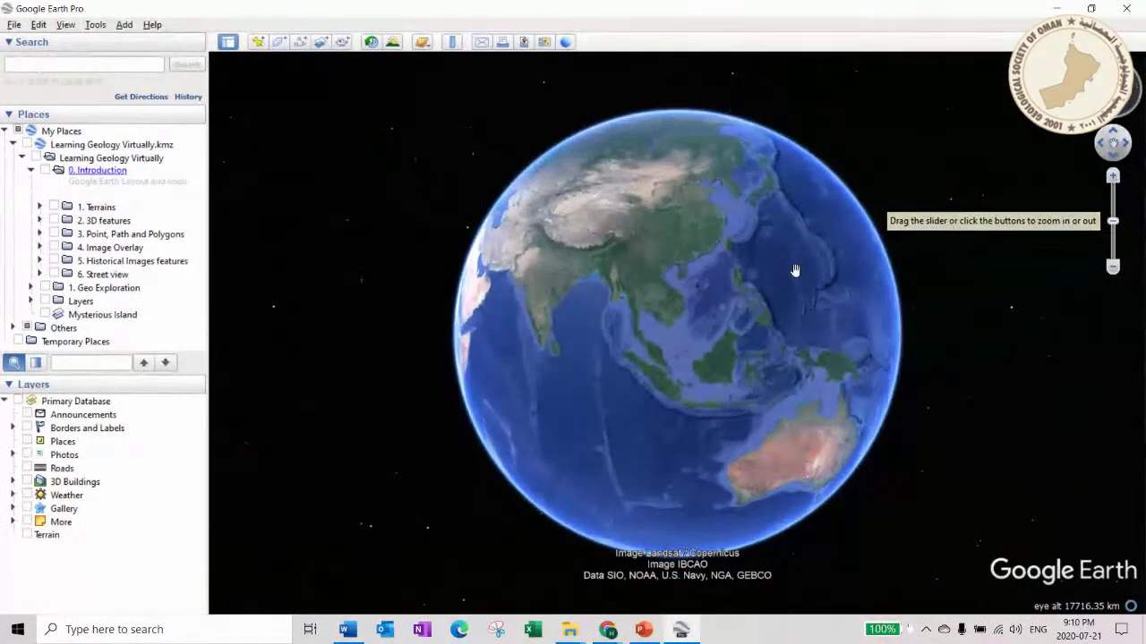
- Rotate the globe back to the Arabian Peninsula and zoom in until Oman fills the view
{"action": "left_click_drag", "start_coordinate": [690, 285], "coordinate": [820, 289]}
{"action": "left_click_drag", "start_coordinate": [646, 277], "coordinate": [775, 294]}
{"action": "left_click_drag", "start_coordinate": [584, 287], "coordinate": [714, 334]}
{"action": "scroll", "coordinate": [694, 290], "scroll_direction": "up", "scroll_amount": 3}
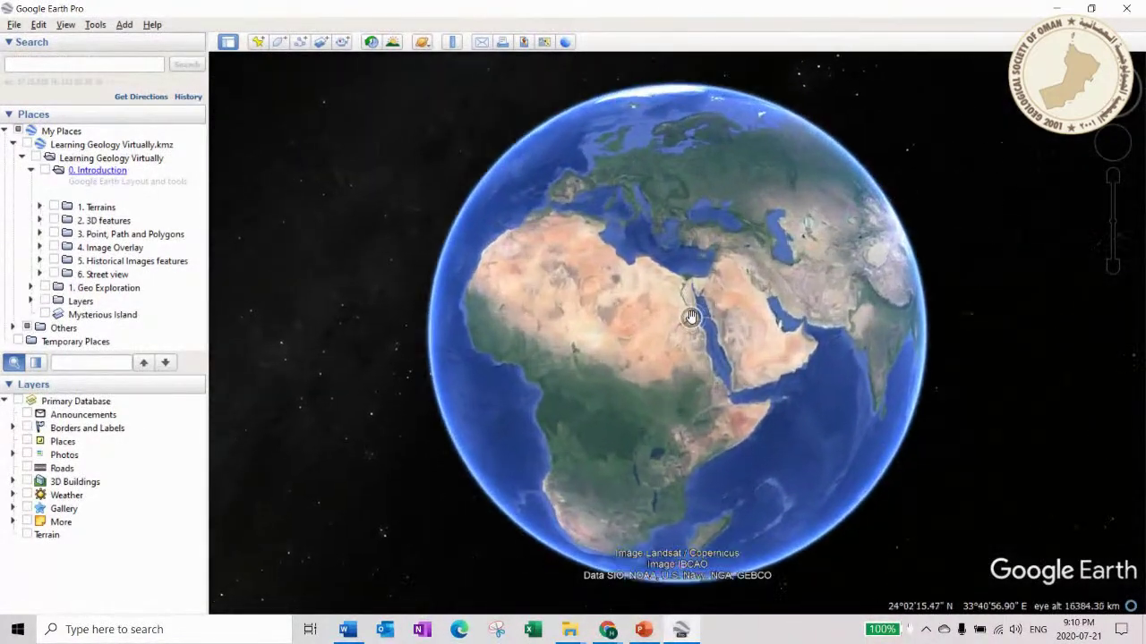
{"action": "scroll", "coordinate": [694, 323], "scroll_direction": "up", "scroll_amount": 2}
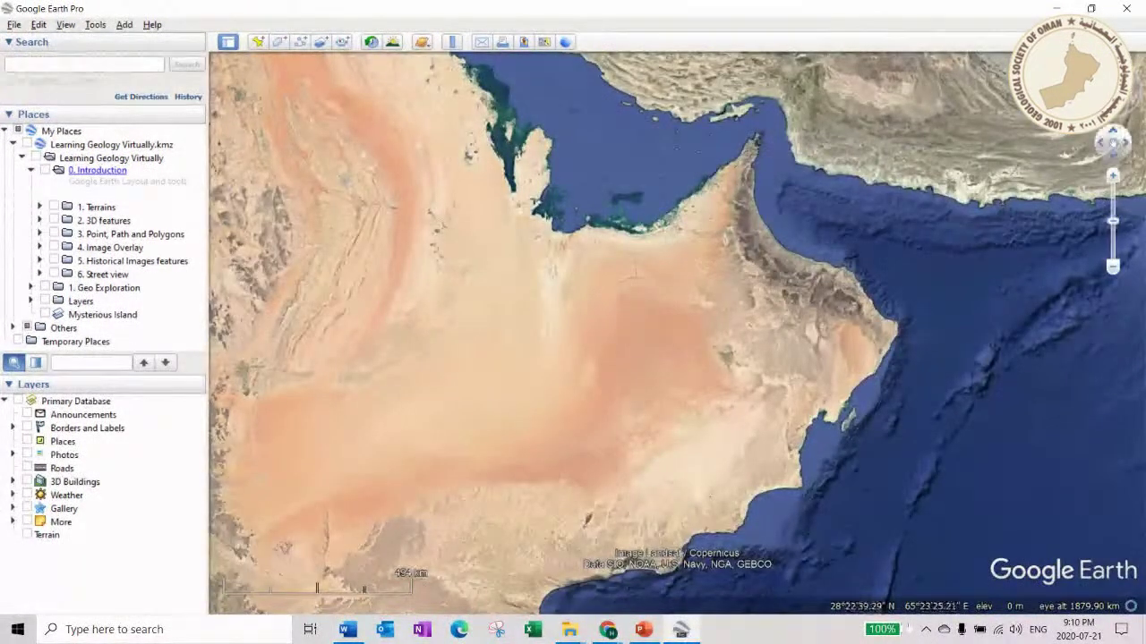
{"action": "scroll", "coordinate": [810, 341], "scroll_direction": "up", "scroll_amount": 2}
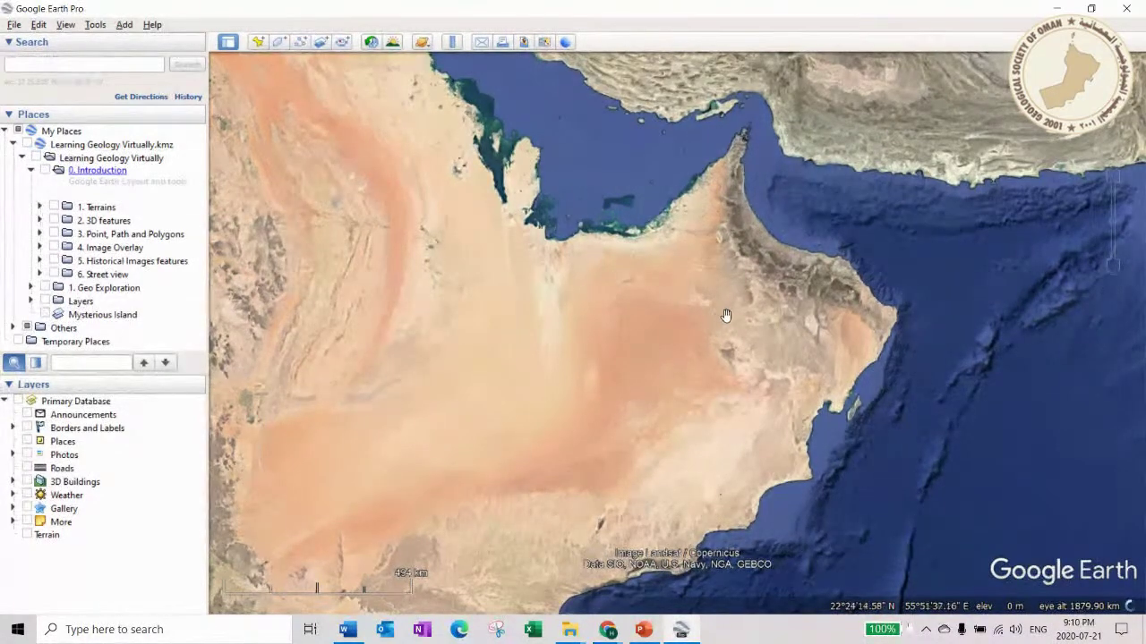
{"action": "left_click_drag", "start_coordinate": [774, 373], "coordinate": [832, 345]}
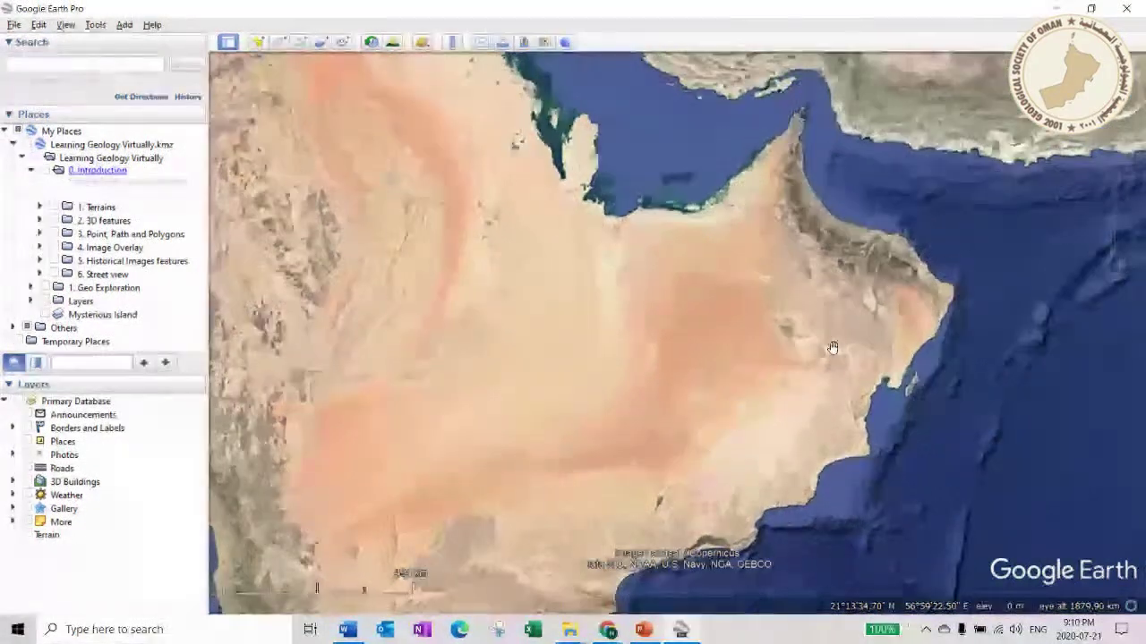
{"action": "scroll", "coordinate": [840, 433], "scroll_direction": "up", "scroll_amount": 2}
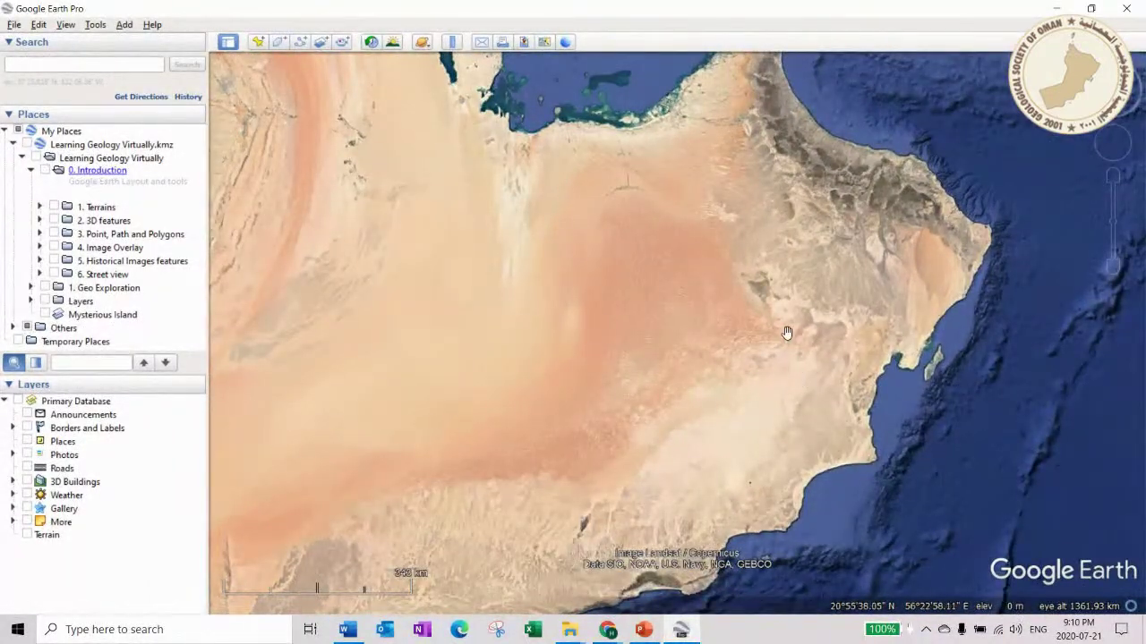
{"action": "scroll", "coordinate": [785, 329], "scroll_direction": "down", "scroll_amount": 2}
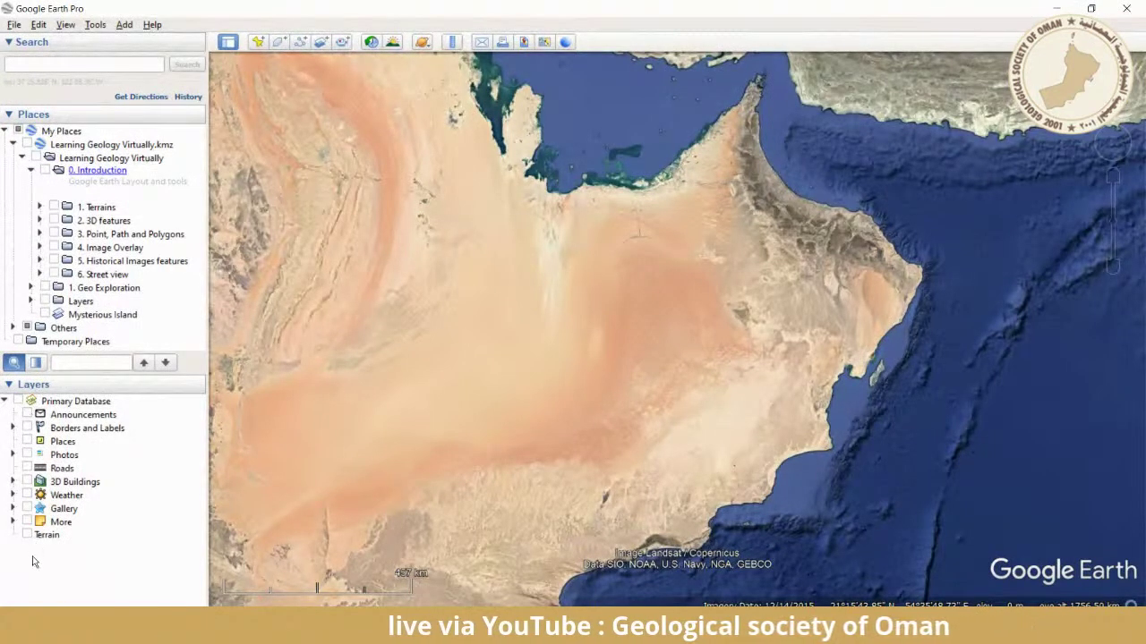
- Look through the sublayers of the Gallery and More layer groups, collapsing each group again
{"action": "left_click", "coordinate": [12, 508]}
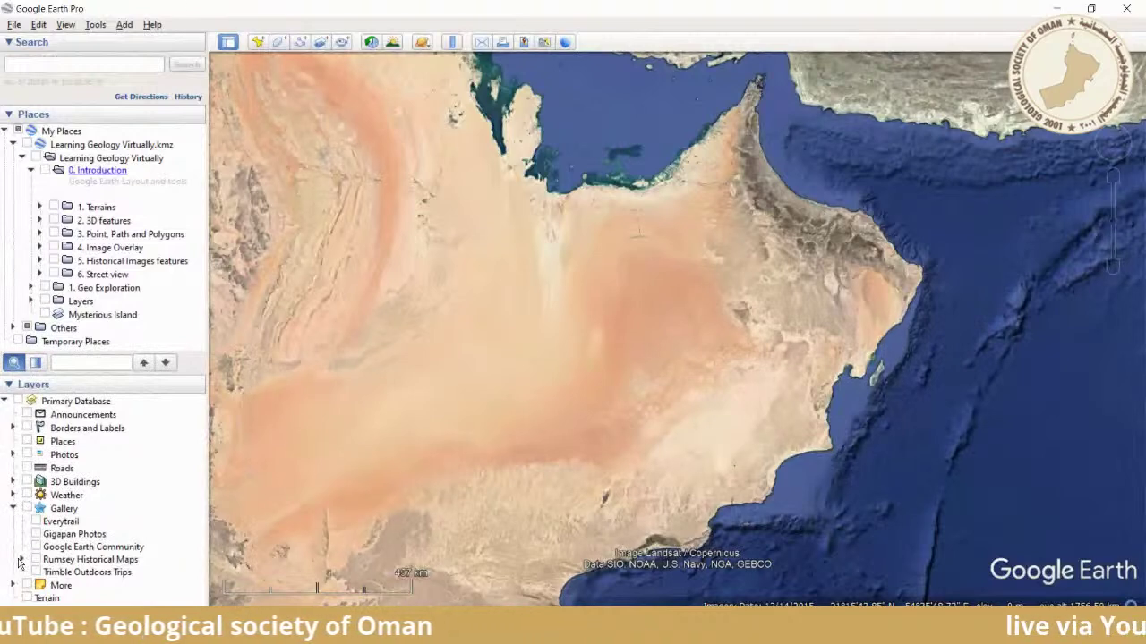
{"action": "left_click", "coordinate": [12, 508]}
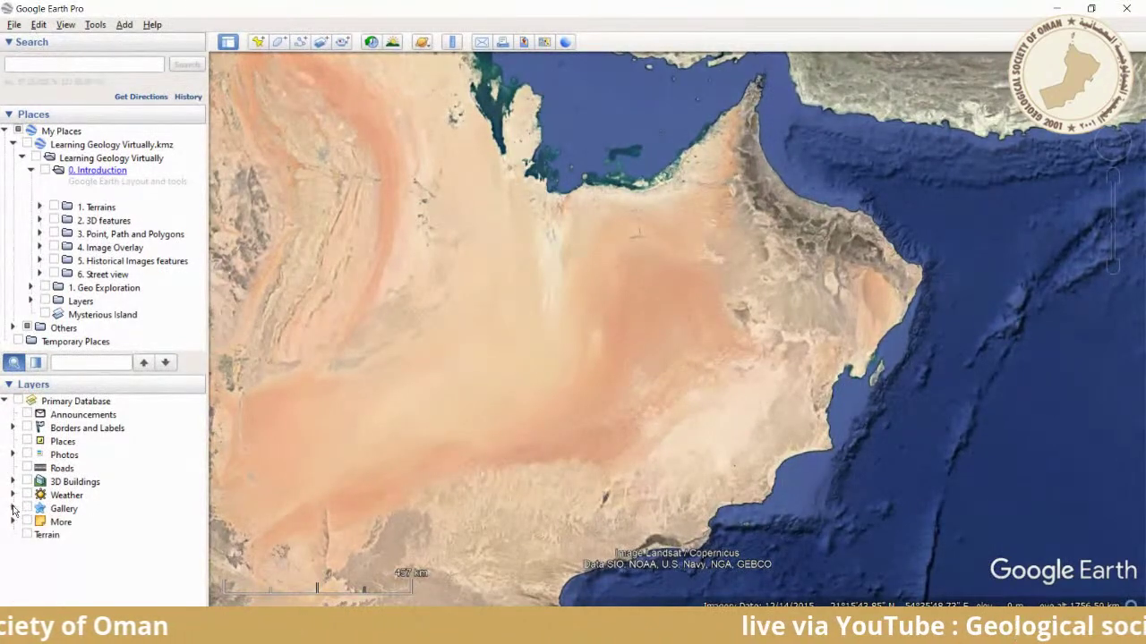
{"action": "left_click", "coordinate": [13, 522]}
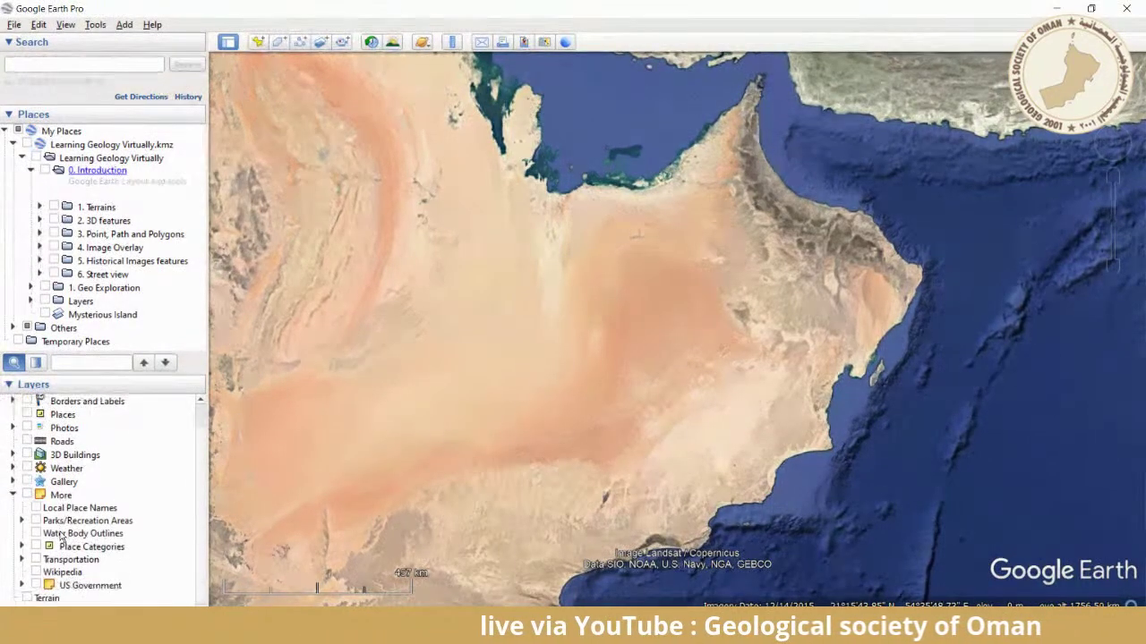
{"action": "left_click", "coordinate": [13, 495]}
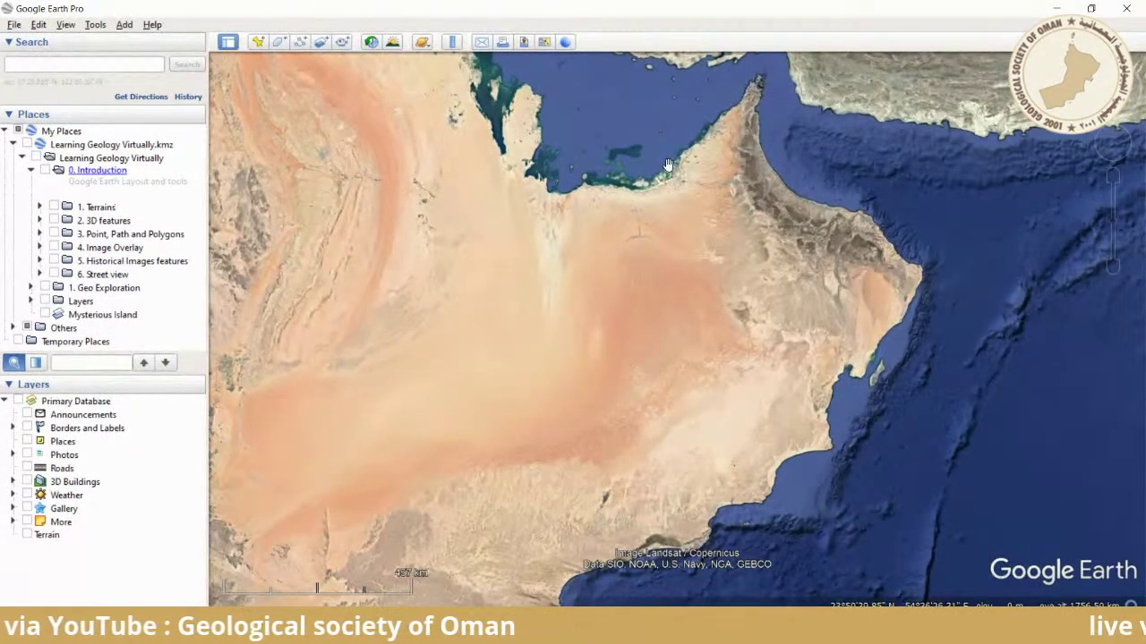
- Review the 3D View, Navigation, Touring and General settings in the program options and close them without changes
{"action": "left_click", "coordinate": [95, 25]}
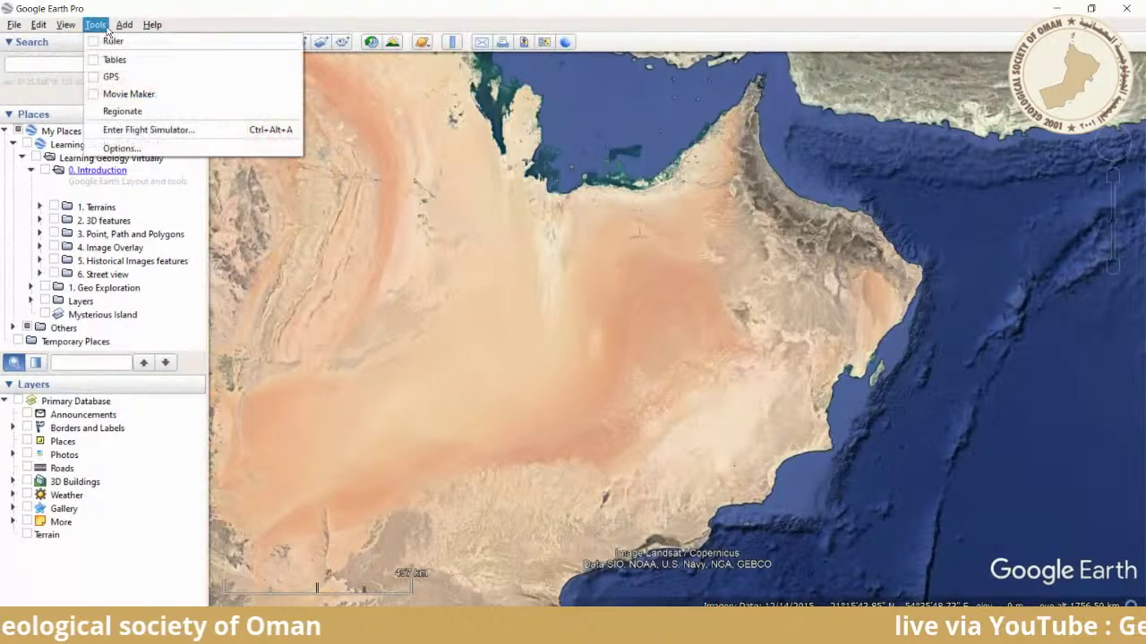
{"action": "left_click", "coordinate": [115, 145]}
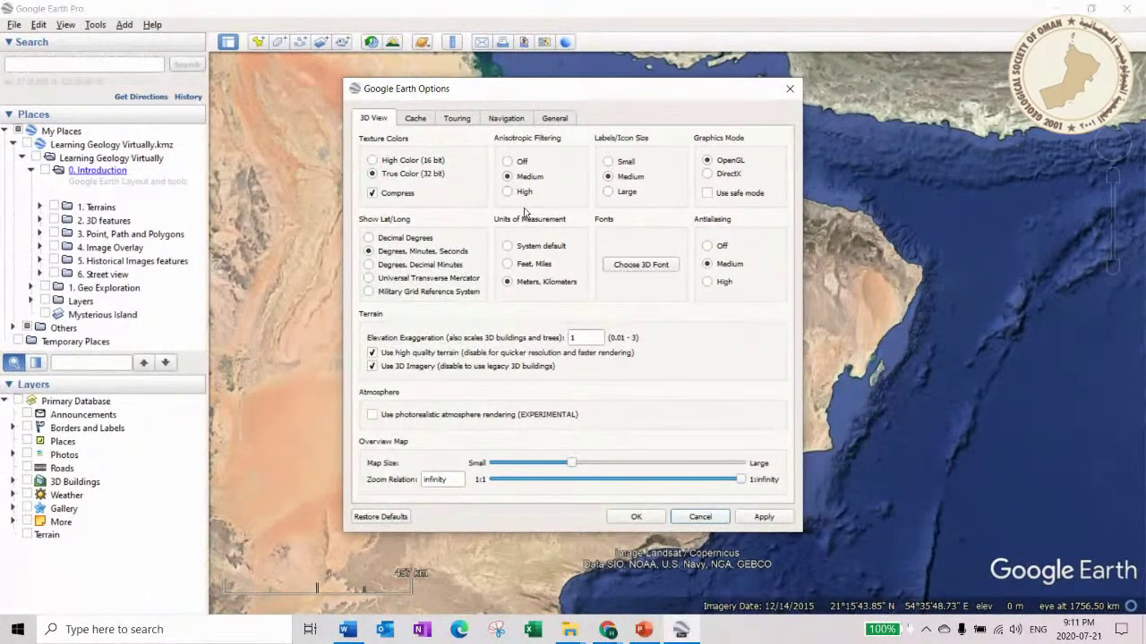
{"action": "left_click", "coordinate": [507, 119]}
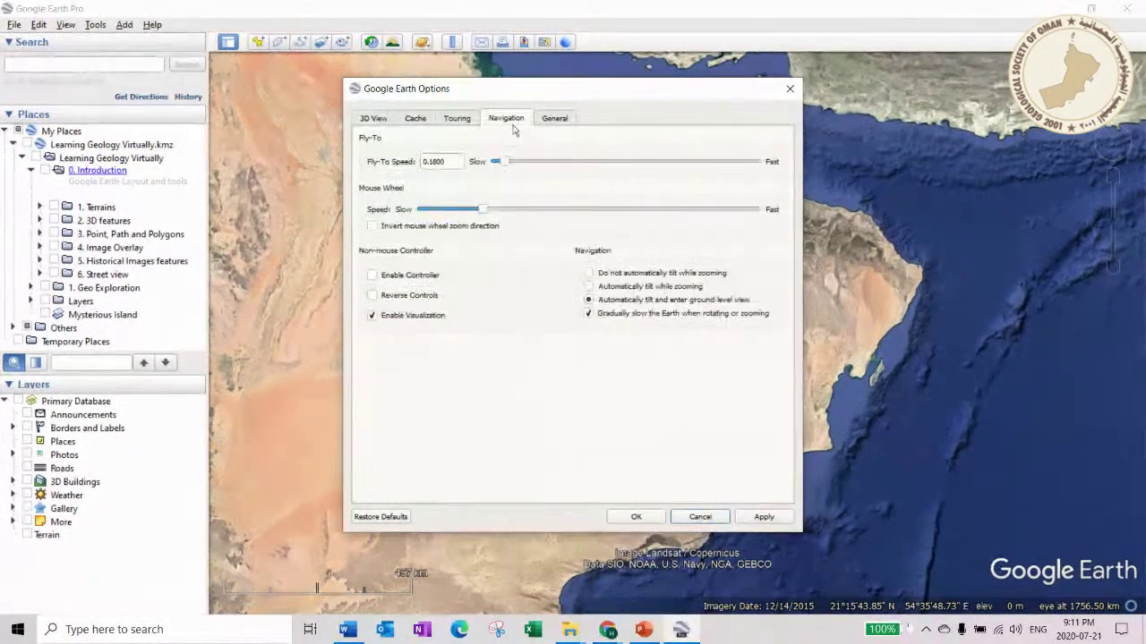
{"action": "left_click", "coordinate": [453, 119]}
{"action": "left_click", "coordinate": [568, 120]}
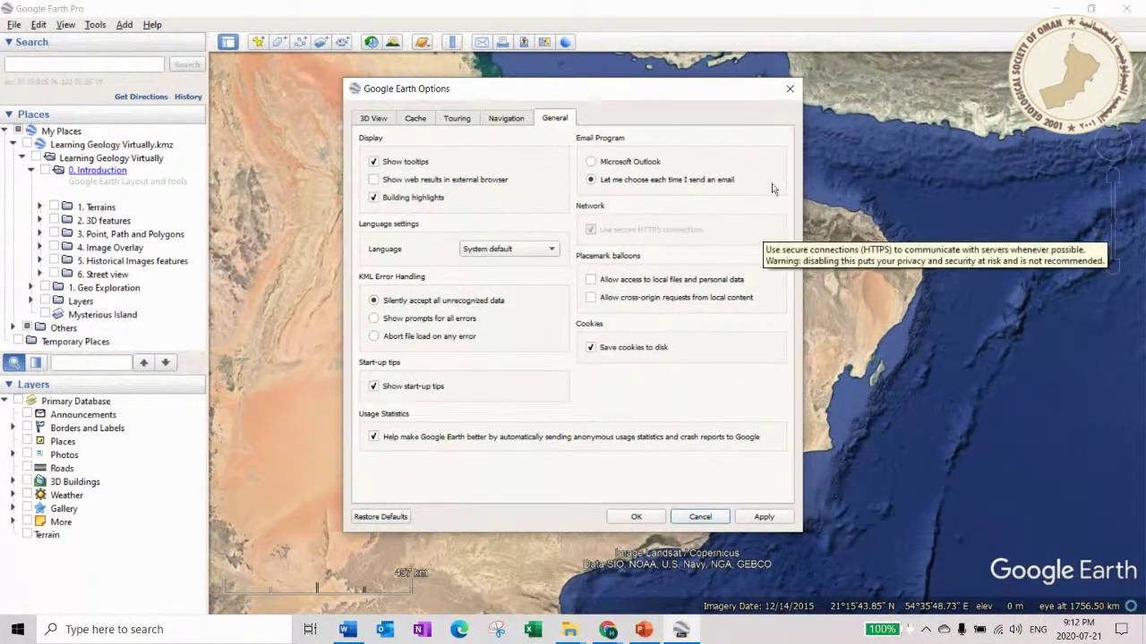
{"action": "left_click", "coordinate": [789, 88]}
{"action": "left_click_drag", "start_coordinate": [771, 234], "coordinate": [756, 190]}
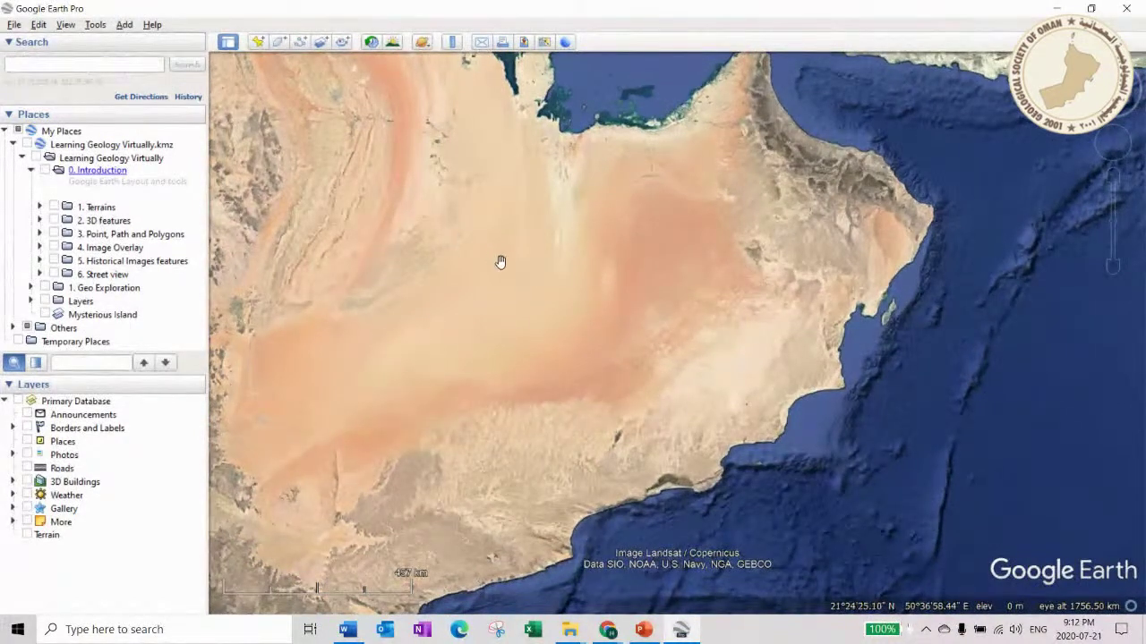
{"action": "left_click_drag", "start_coordinate": [564, 256], "coordinate": [568, 308]}
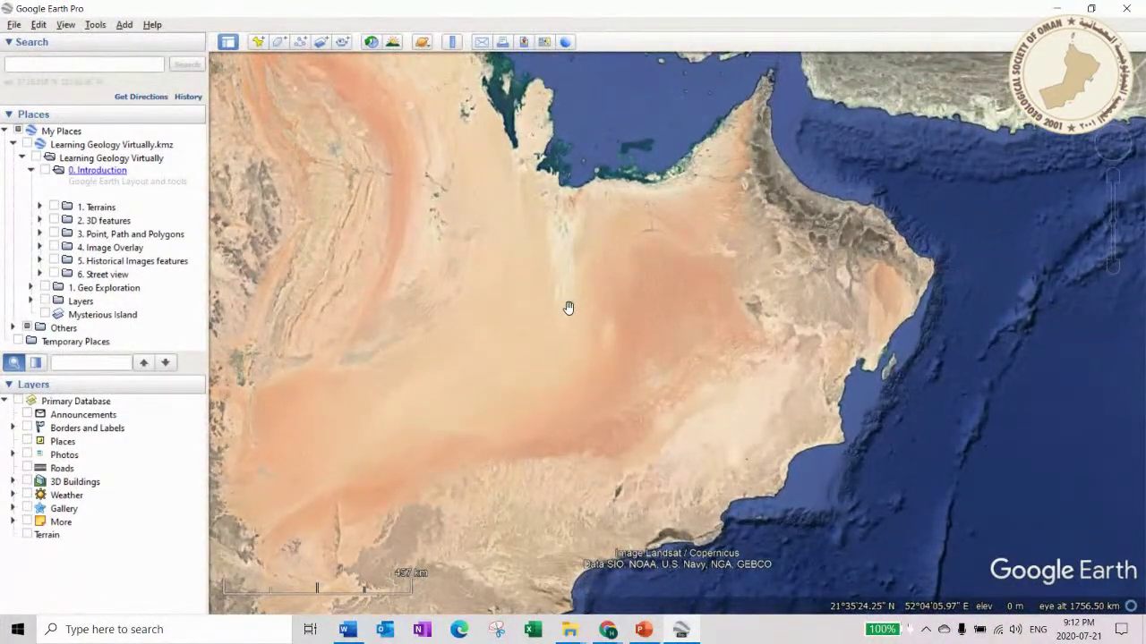
{"action": "scroll", "coordinate": [586, 293], "scroll_direction": "up", "scroll_amount": 2}
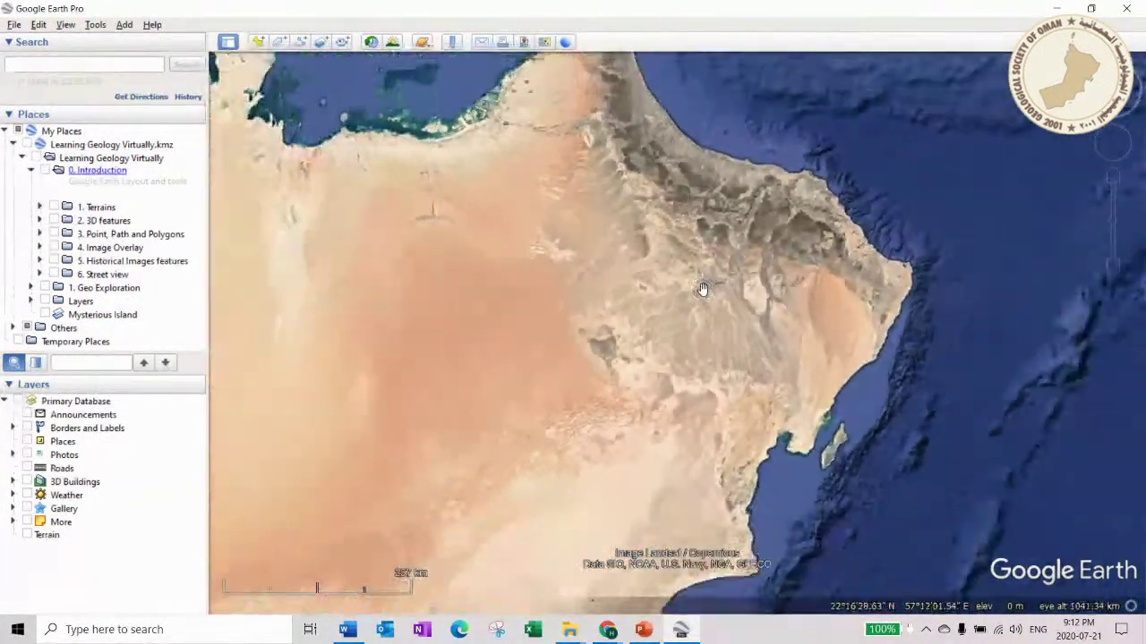
{"action": "scroll", "coordinate": [560, 281], "scroll_direction": "down", "scroll_amount": 3}
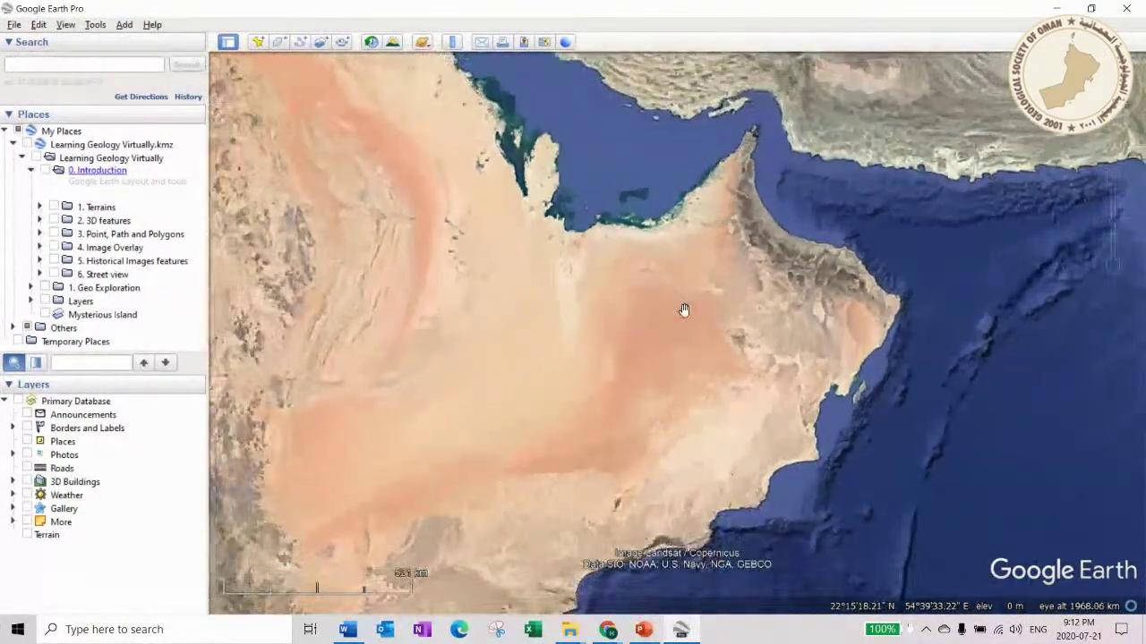
{"action": "left_click_drag", "start_coordinate": [725, 329], "coordinate": [760, 303]}
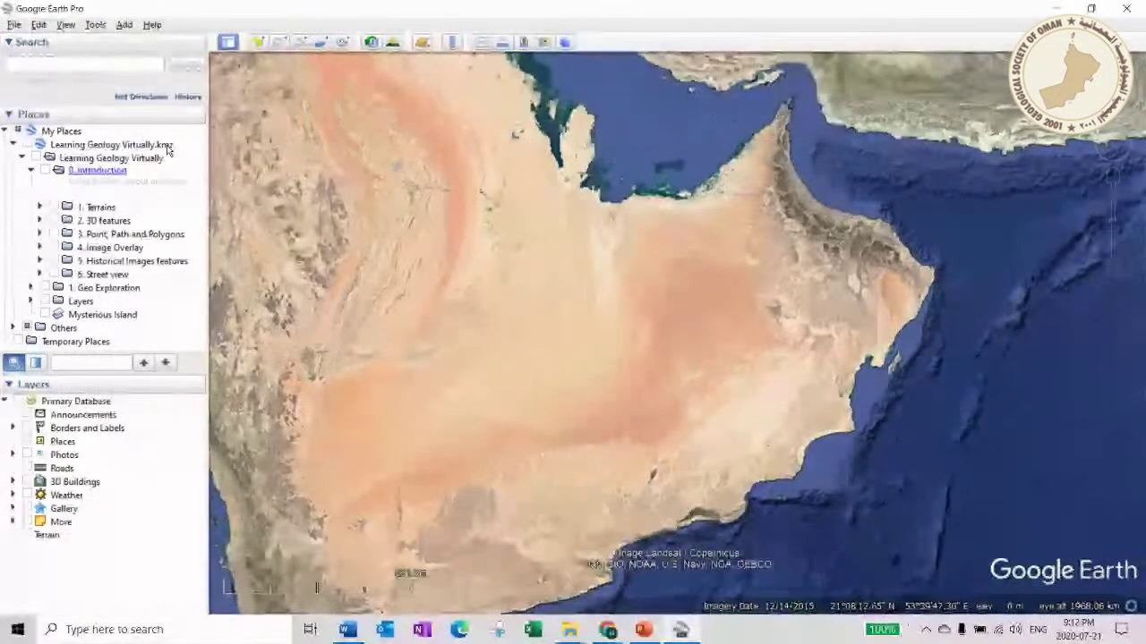
- Expand the 1. Terrains folder under 0. Introduction and zoom in on the mountains of northern Oman
{"action": "left_click", "coordinate": [101, 208]}
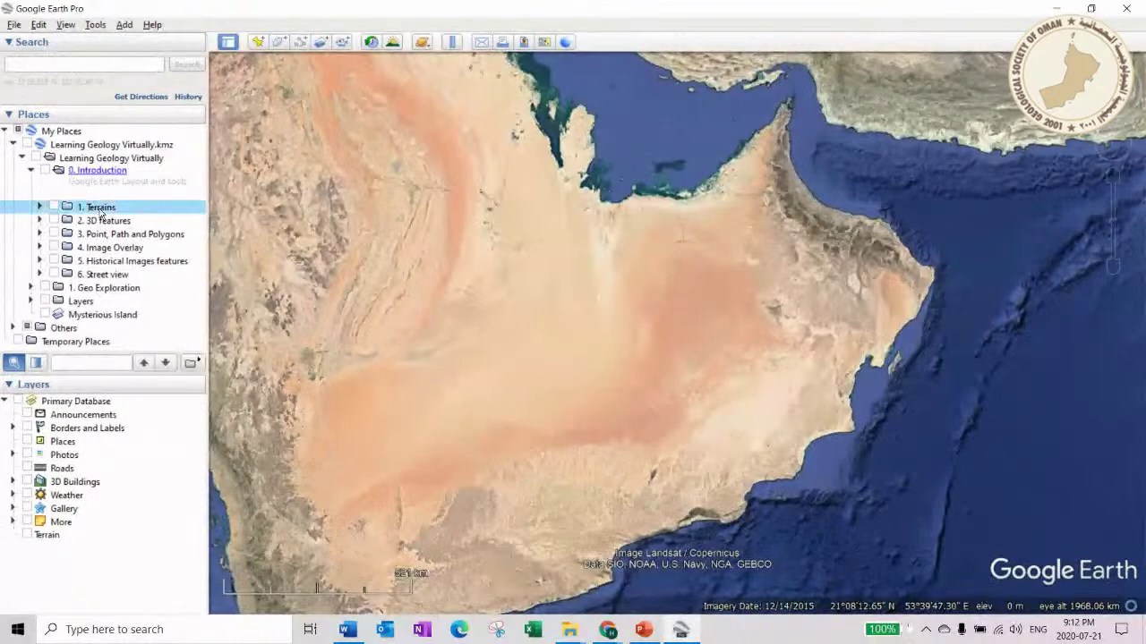
{"action": "left_click", "coordinate": [40, 208]}
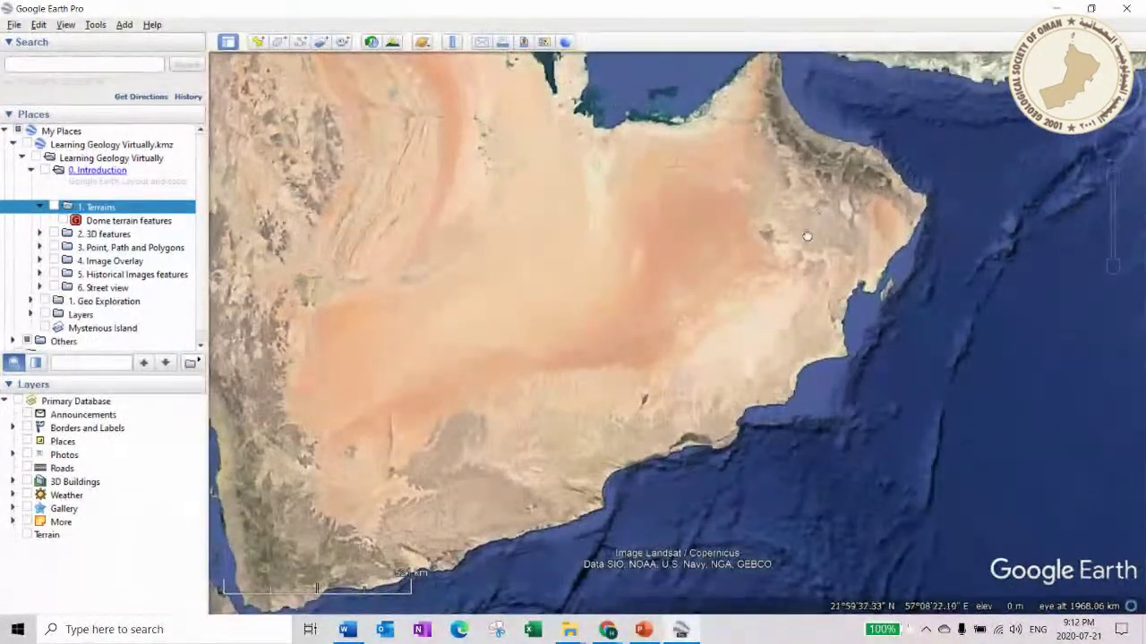
{"action": "left_click_drag", "start_coordinate": [806, 236], "coordinate": [768, 267]}
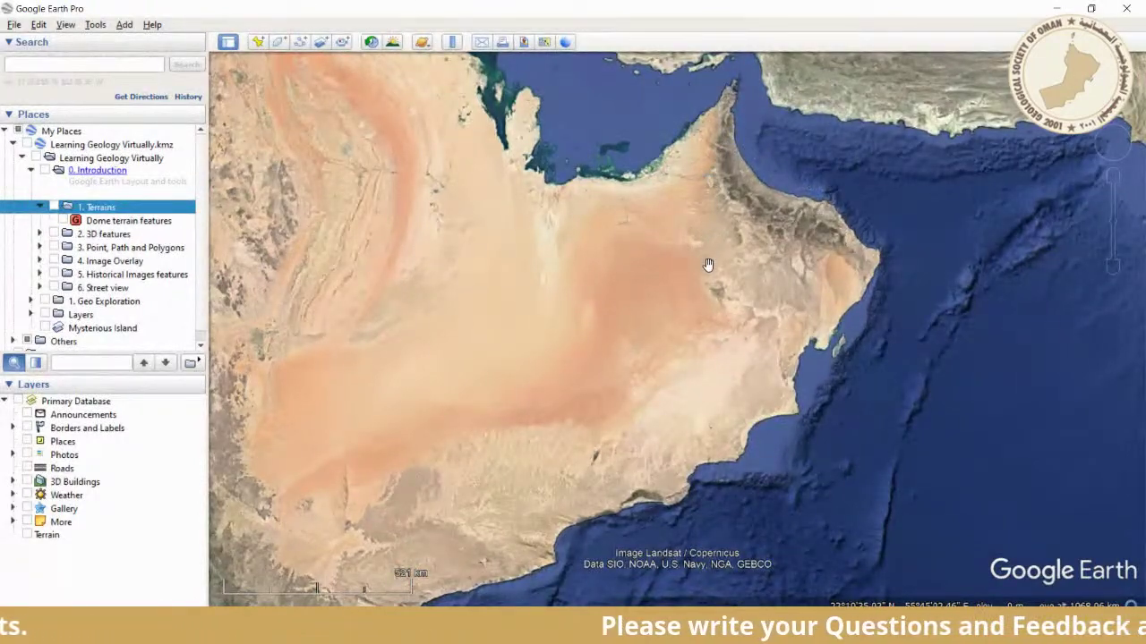
{"action": "scroll", "coordinate": [780, 235], "scroll_direction": "up", "scroll_amount": 3}
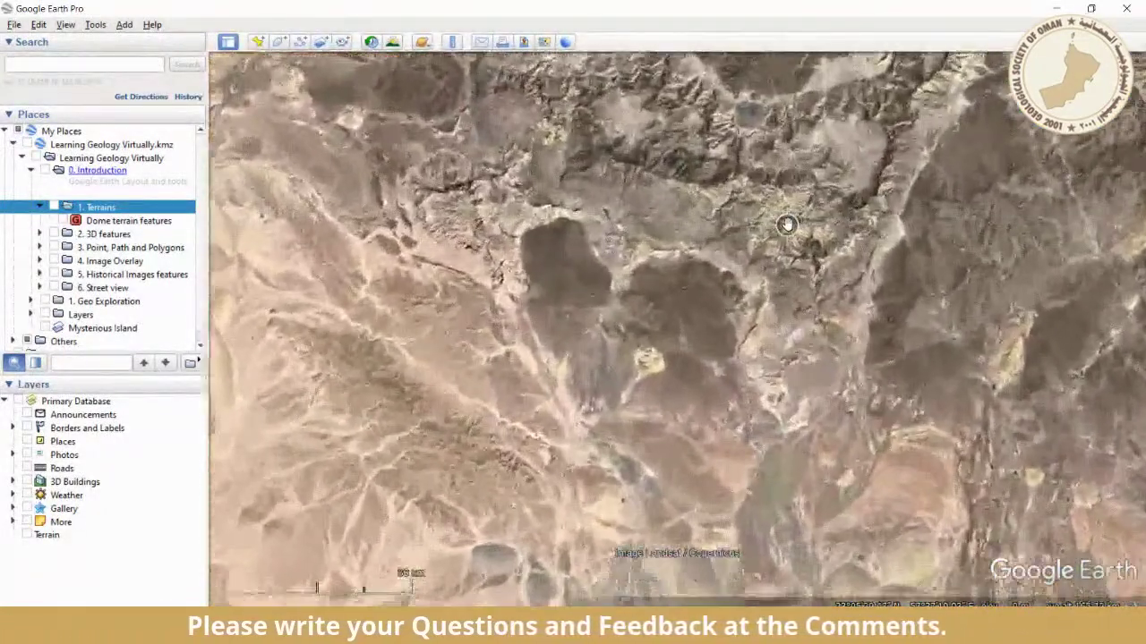
{"action": "scroll", "coordinate": [786, 224], "scroll_direction": "up", "scroll_amount": 3}
{"action": "left_click_drag", "start_coordinate": [785, 224], "coordinate": [770, 419]}
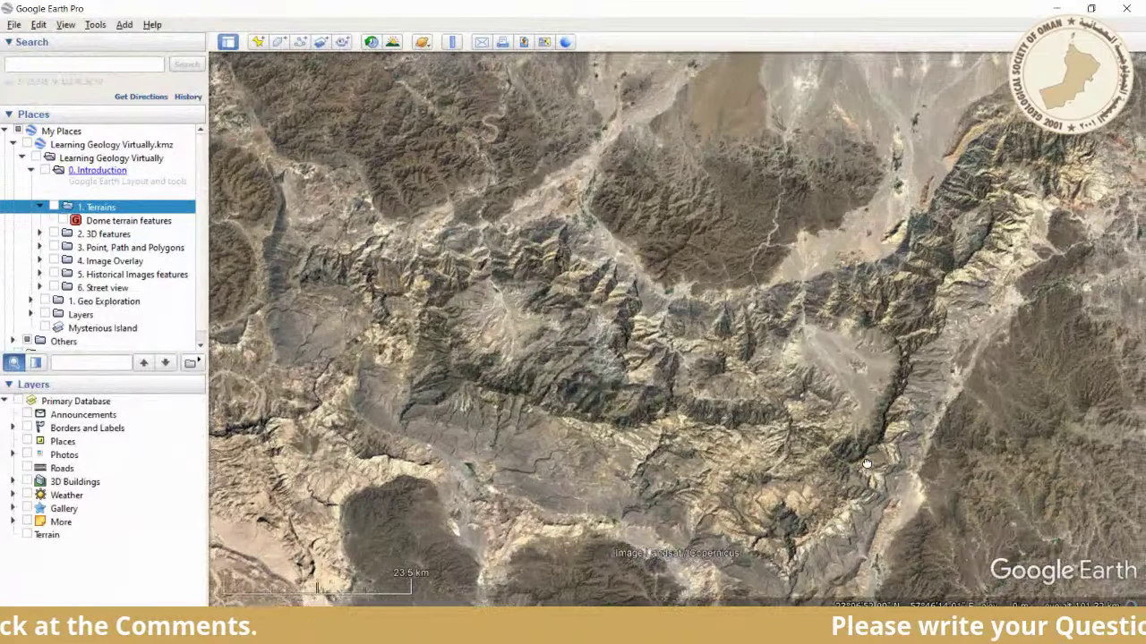
- Turn on the Terrain layer and inspect the relief of the northern Oman mountains up close
{"action": "scroll", "coordinate": [720, 358], "scroll_direction": "up", "scroll_amount": 3}
{"action": "left_click_drag", "start_coordinate": [720, 359], "coordinate": [686, 395]}
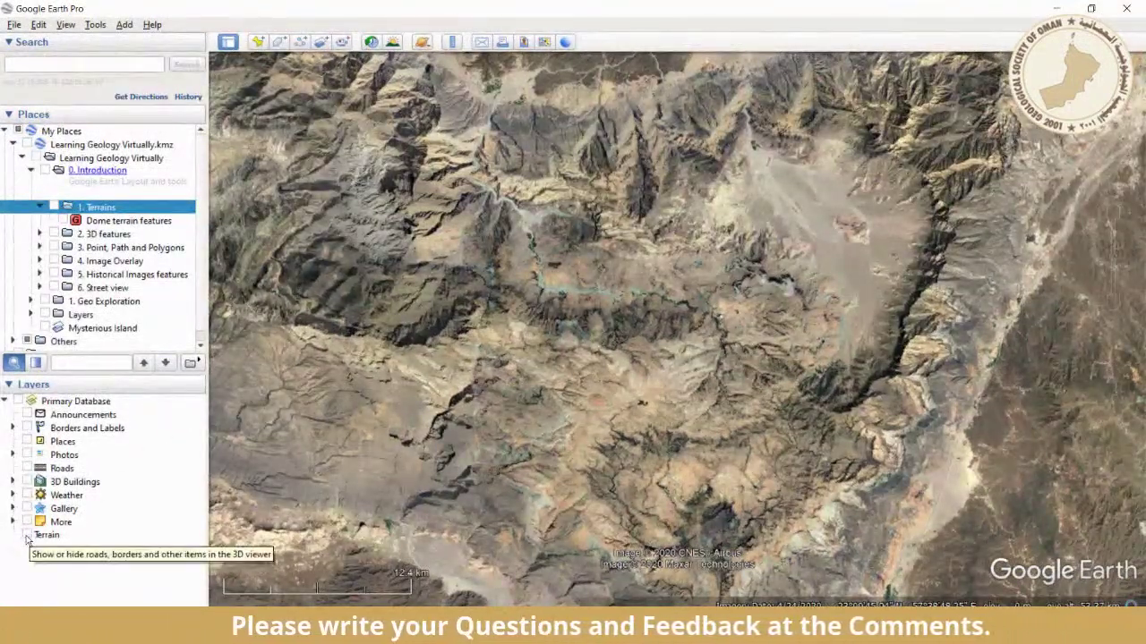
{"action": "left_click", "coordinate": [27, 535]}
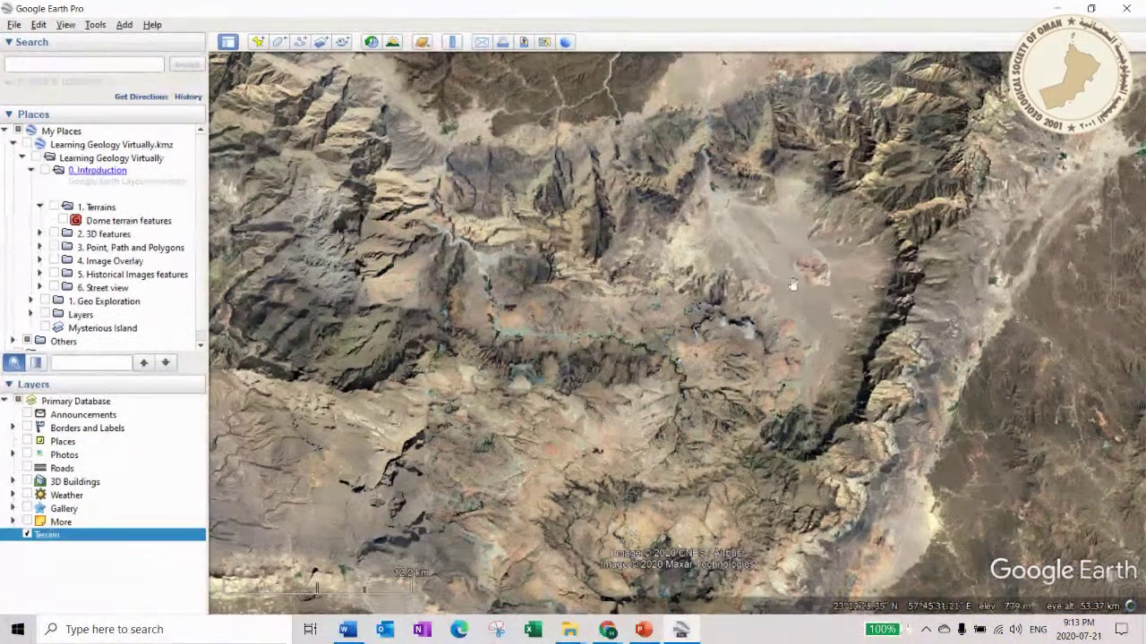
{"action": "scroll", "coordinate": [758, 264], "scroll_direction": "up", "scroll_amount": 3}
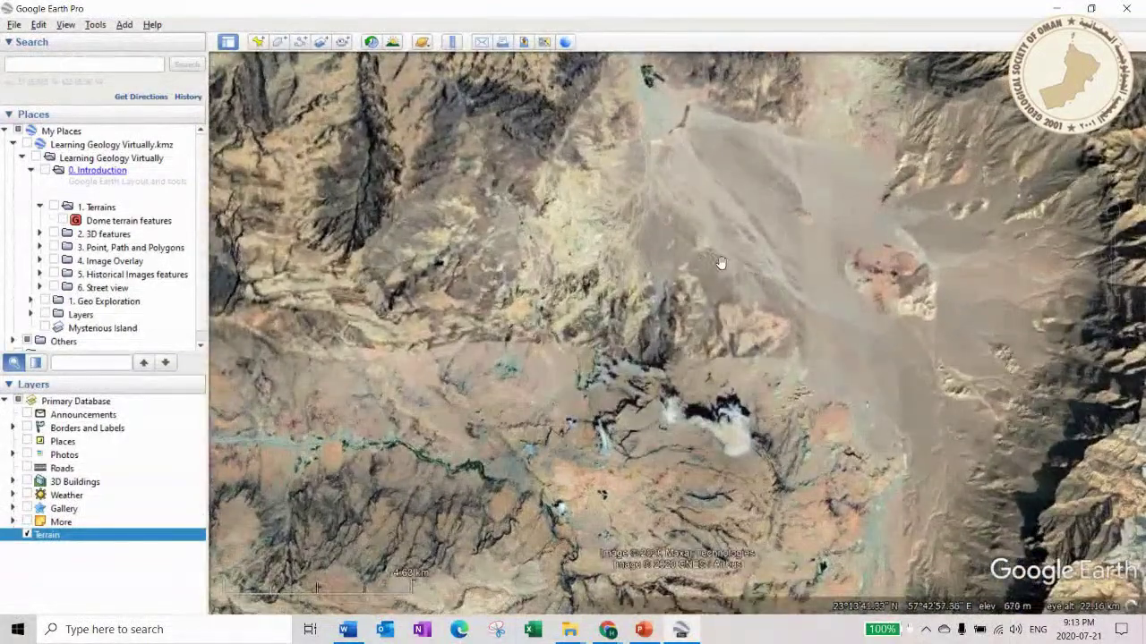
{"action": "scroll", "coordinate": [721, 262], "scroll_direction": "up", "scroll_amount": 1}
{"action": "left_click_drag", "start_coordinate": [662, 236], "coordinate": [946, 340]}
{"action": "left_click_drag", "start_coordinate": [645, 299], "coordinate": [810, 353]}
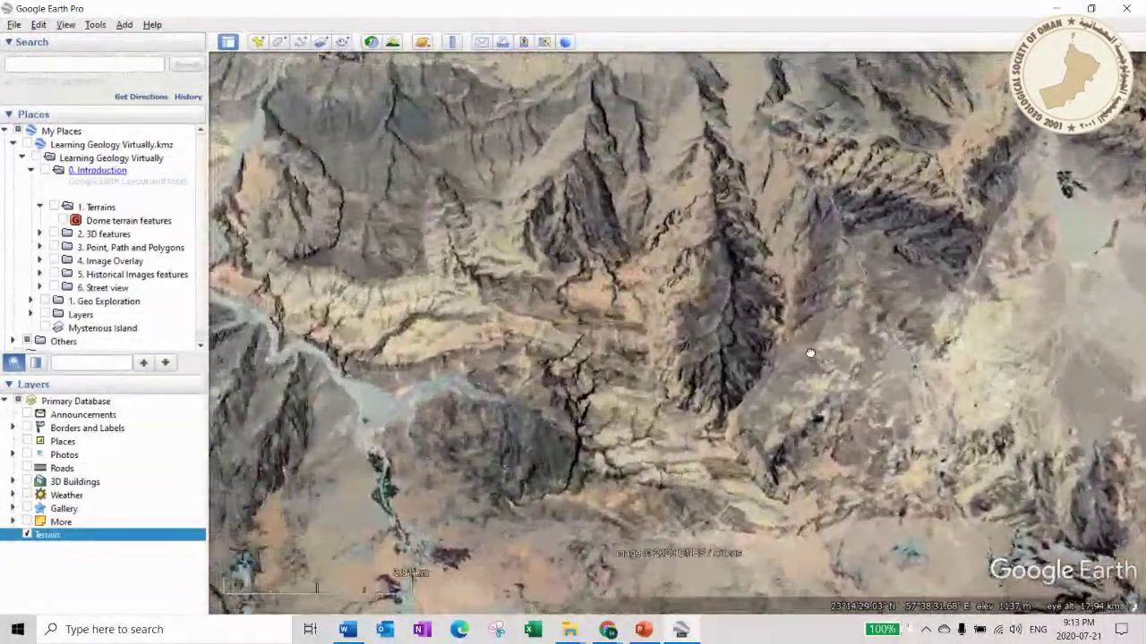
{"action": "scroll", "coordinate": [682, 320], "scroll_direction": "down", "scroll_amount": 2}
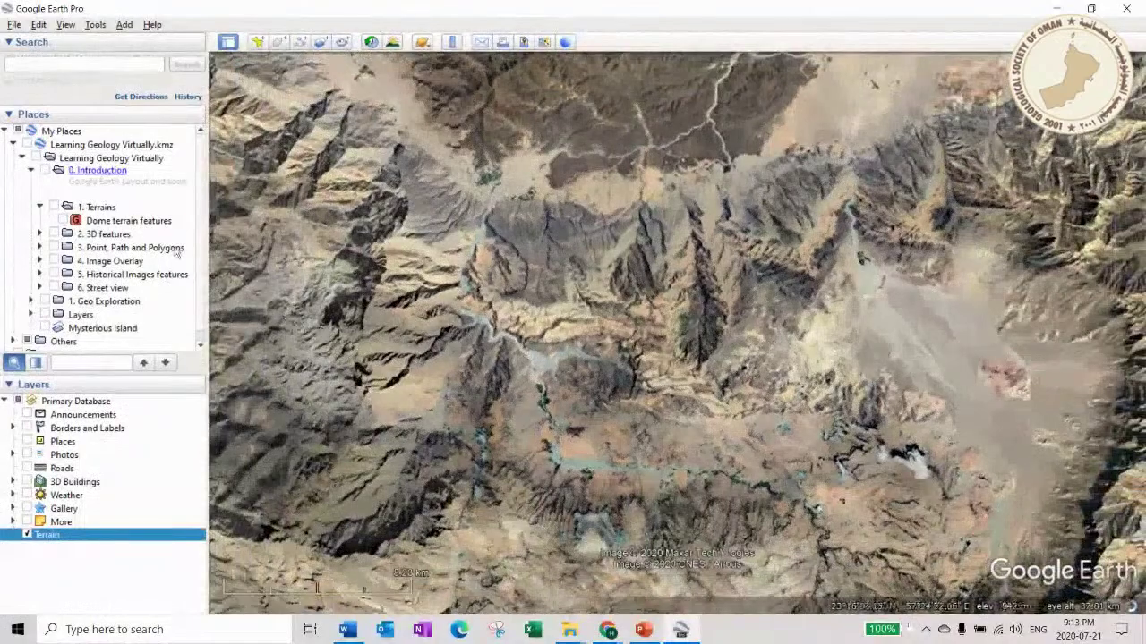
- Show the Dome terrain features placemark and tilt the view to see the dome's rim in perspective
{"action": "left_click", "coordinate": [62, 220]}
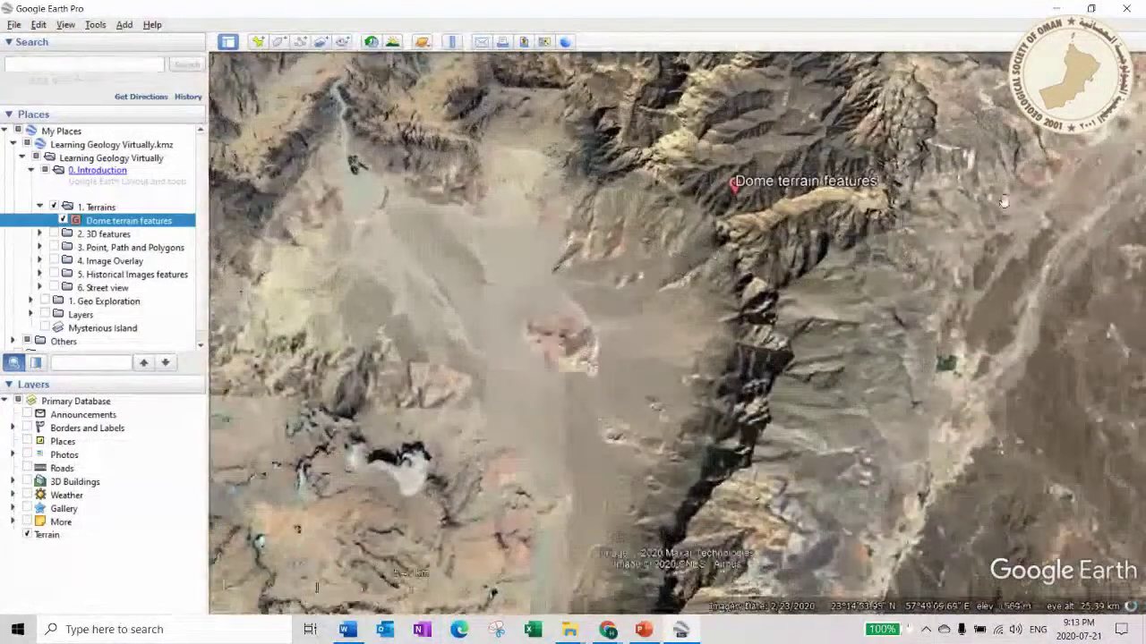
{"action": "mouse_move", "coordinate": [1118, 167]}
{"action": "left_click_drag", "start_coordinate": [1122, 111], "coordinate": [1116, 81]}
{"action": "left_click_drag", "start_coordinate": [791, 299], "coordinate": [791, 139]}
{"action": "left_click_drag", "start_coordinate": [662, 264], "coordinate": [677, 504]}
{"action": "left_click_drag", "start_coordinate": [516, 405], "coordinate": [746, 403]}
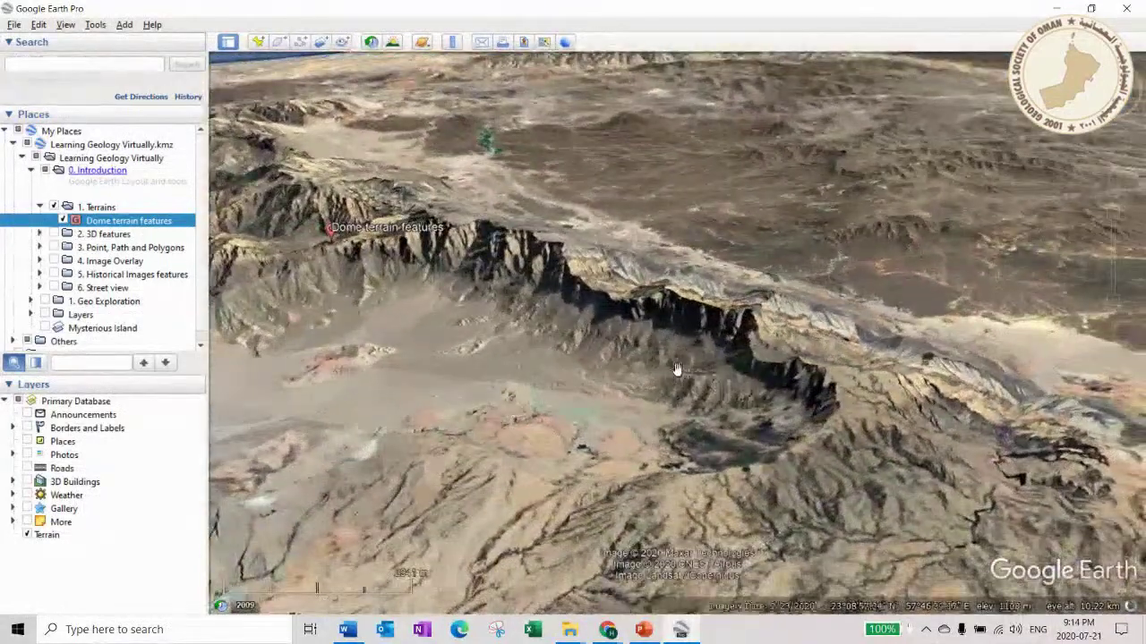
- Examine the dome's steep rim, valley floor and outer slopes from several angles and distances
{"action": "scroll", "coordinate": [662, 374], "scroll_direction": "up", "scroll_amount": 2}
{"action": "left_click_drag", "start_coordinate": [535, 331], "coordinate": [701, 332]}
{"action": "scroll", "coordinate": [614, 281], "scroll_direction": "down", "scroll_amount": 3}
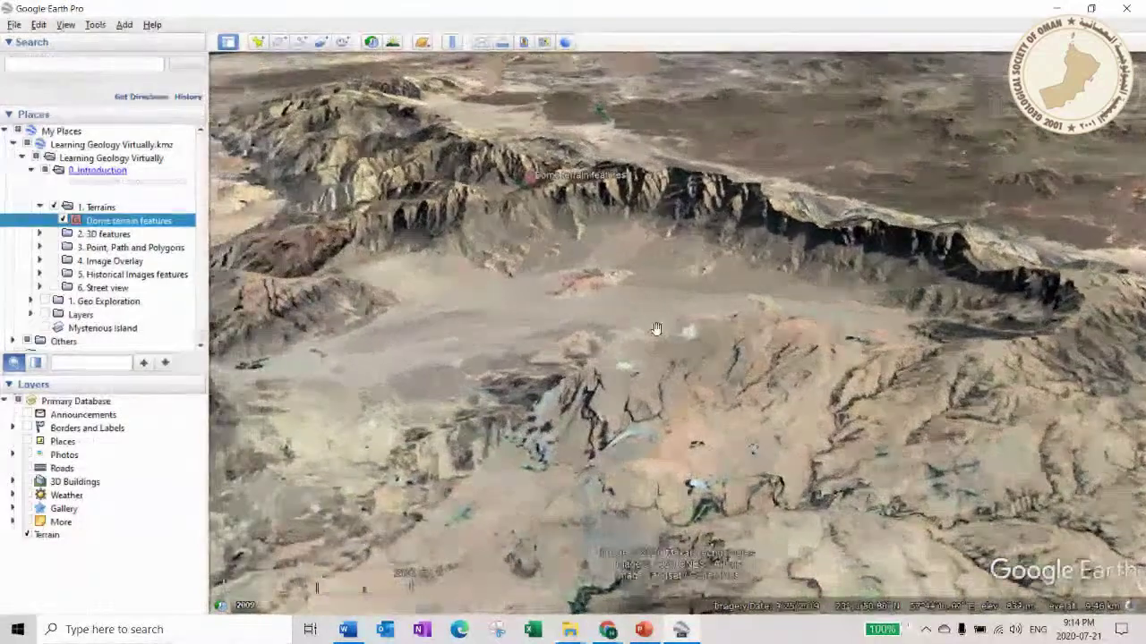
{"action": "scroll", "coordinate": [593, 350], "scroll_direction": "down", "scroll_amount": 3}
{"action": "scroll", "coordinate": [591, 355], "scroll_direction": "up", "scroll_amount": 2}
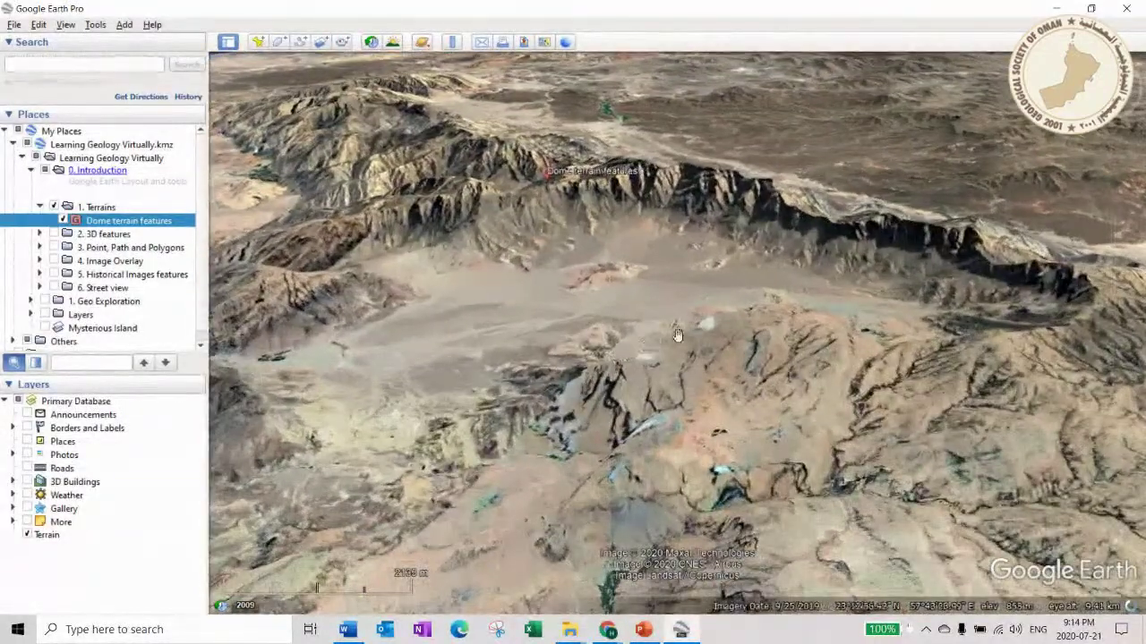
{"action": "left_click_drag", "start_coordinate": [303, 267], "coordinate": [406, 299]}
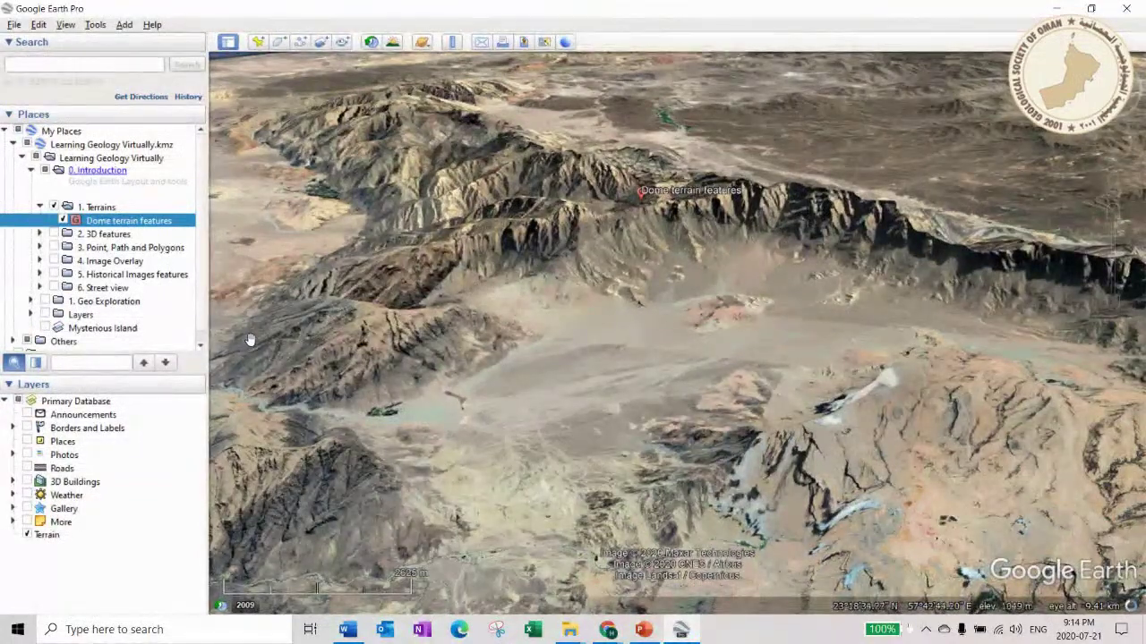
{"action": "left_click_drag", "start_coordinate": [770, 333], "coordinate": [621, 327]}
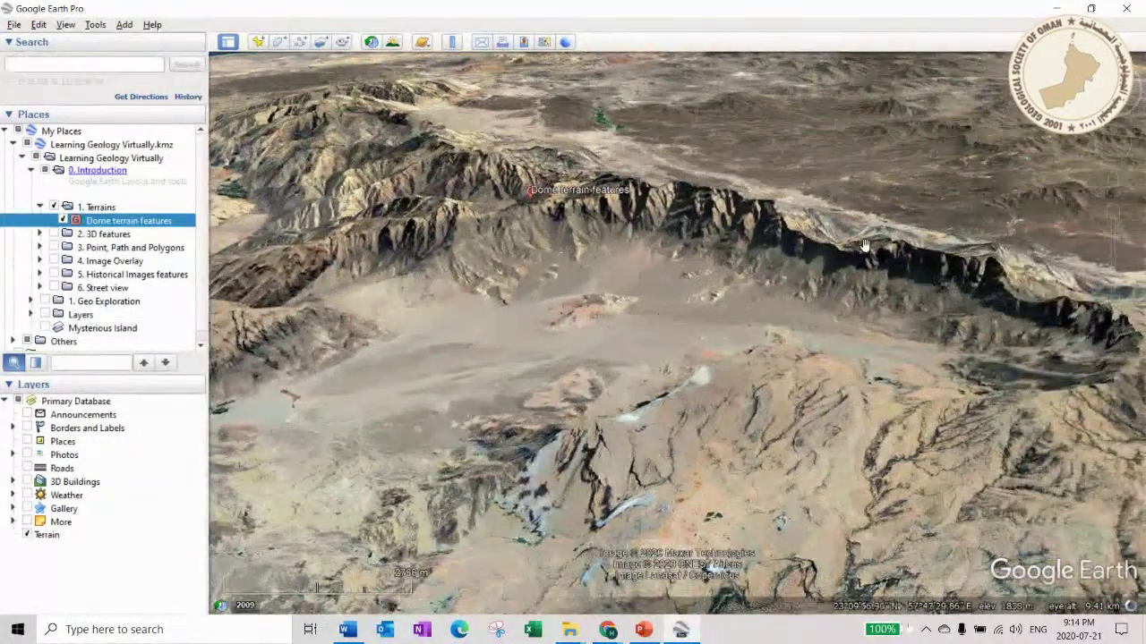
{"action": "scroll", "coordinate": [913, 297], "scroll_direction": "down", "scroll_amount": 3}
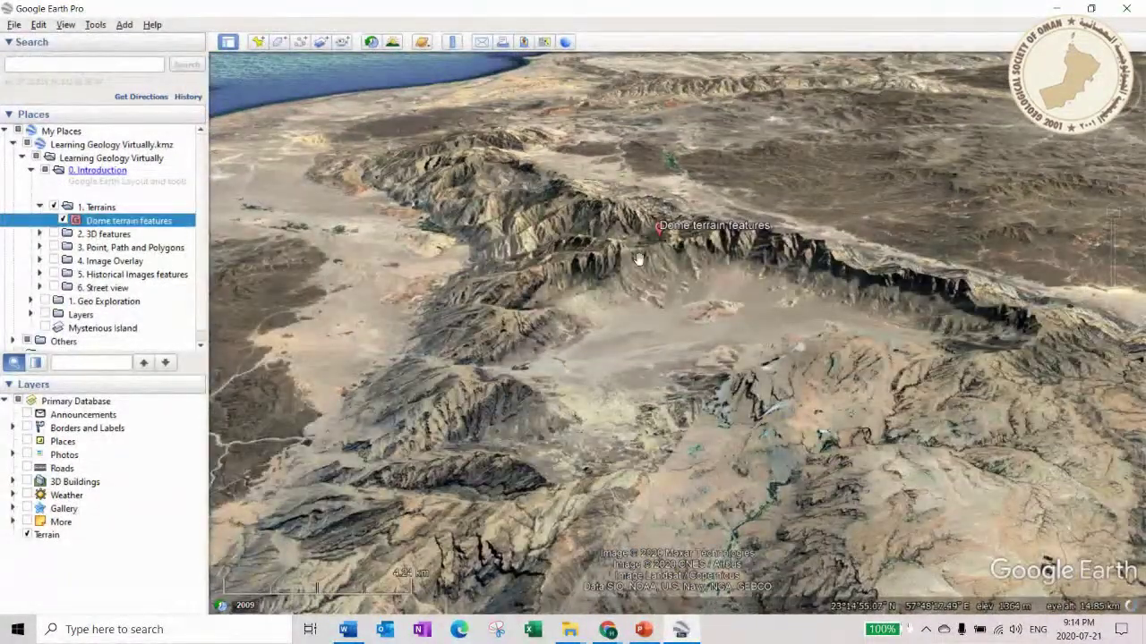
{"action": "scroll", "coordinate": [656, 336], "scroll_direction": "up", "scroll_amount": 2}
{"action": "scroll", "coordinate": [657, 333], "scroll_direction": "down", "scroll_amount": 3}
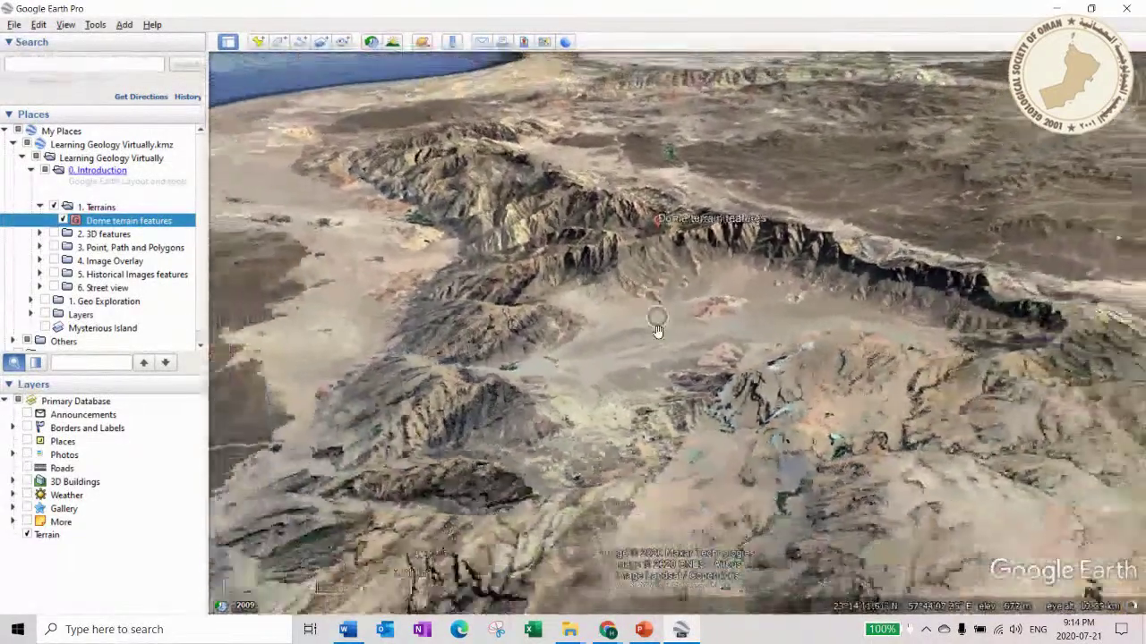
{"action": "scroll", "coordinate": [766, 317], "scroll_direction": "up", "scroll_amount": 3}
{"action": "left_click_drag", "start_coordinate": [627, 319], "coordinate": [771, 151]}
{"action": "scroll", "coordinate": [753, 336], "scroll_direction": "up", "scroll_amount": 2}
{"action": "scroll", "coordinate": [753, 336], "scroll_direction": "down", "scroll_amount": 2}
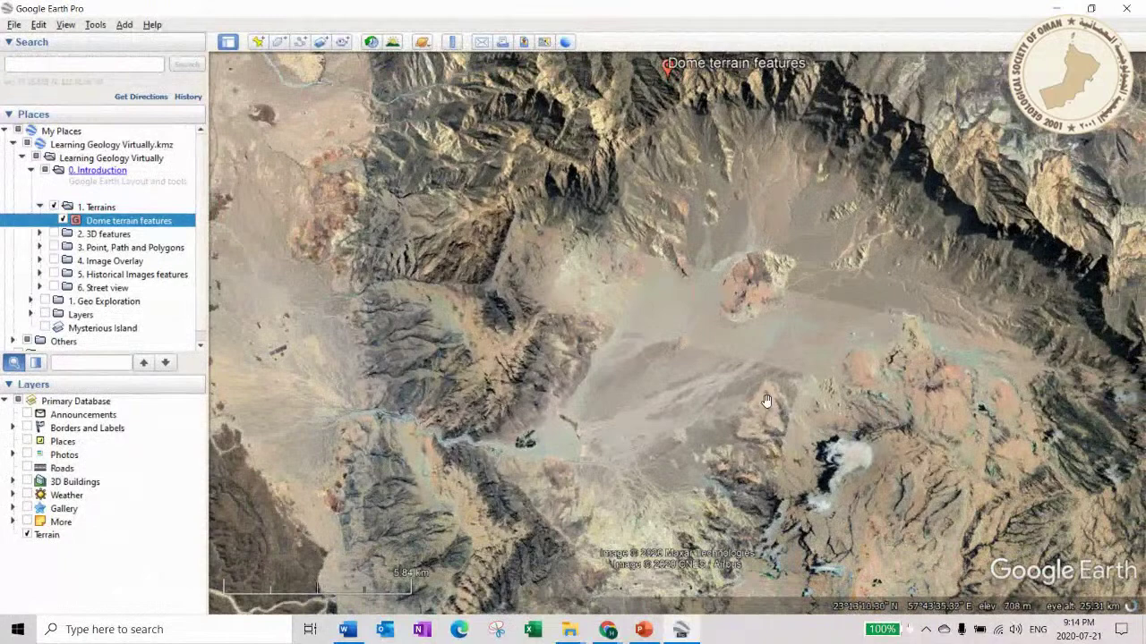
{"action": "scroll", "coordinate": [695, 386], "scroll_direction": "up", "scroll_amount": 3}
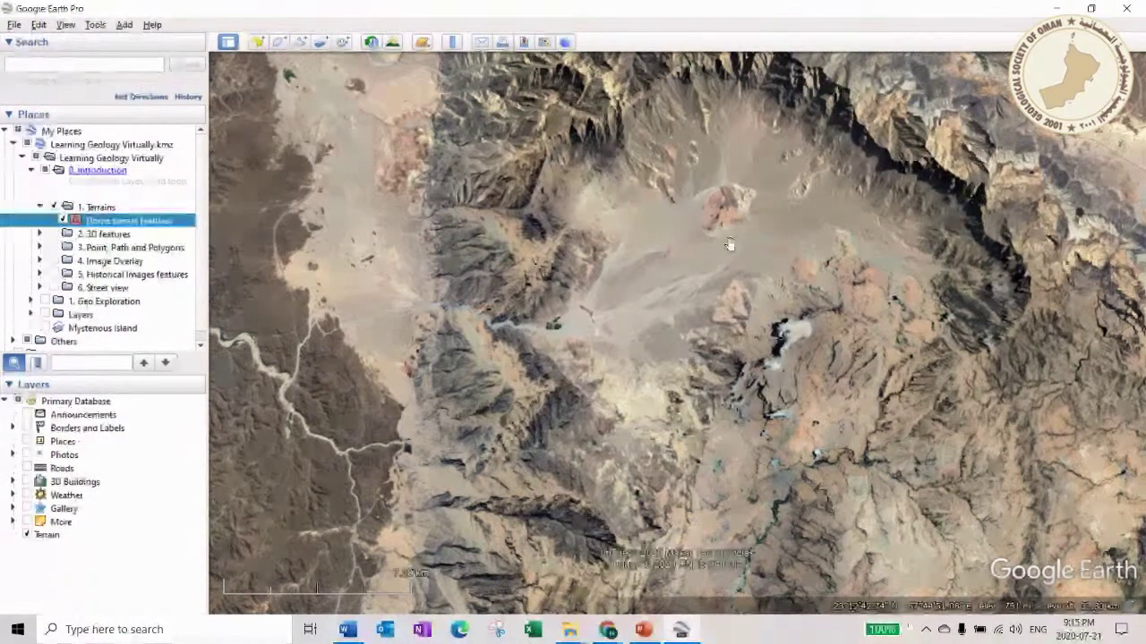
{"action": "left_click_drag", "start_coordinate": [729, 245], "coordinate": [752, 445]}
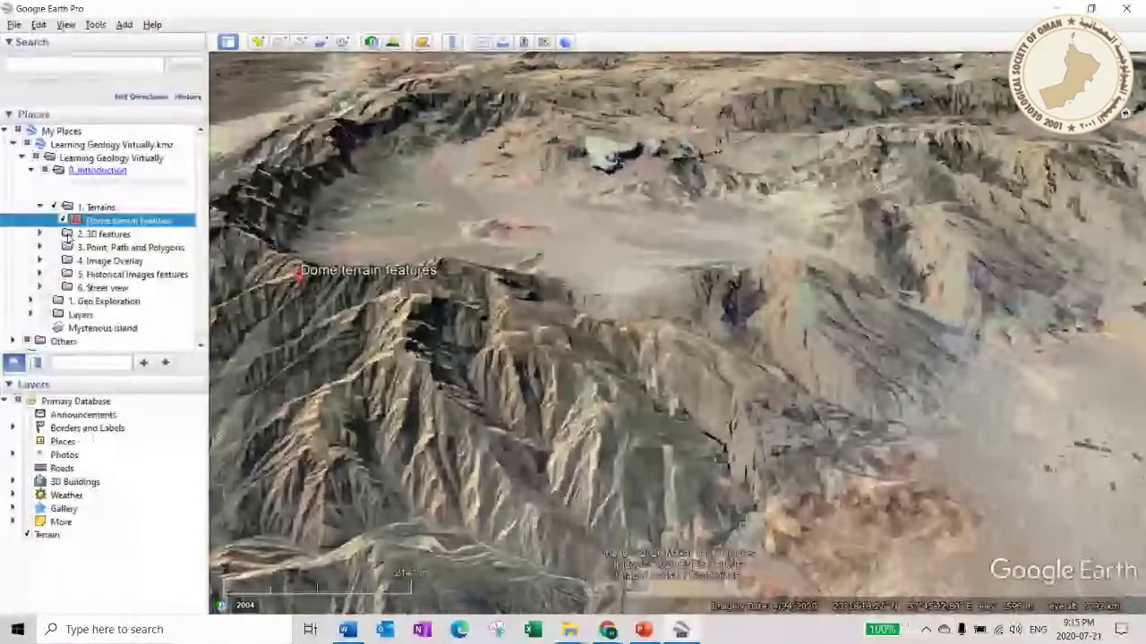
- Expand and show the 2. 3D features folder, then fly to the Egypt Pyramids placemark up close
{"action": "left_click", "coordinate": [40, 234]}
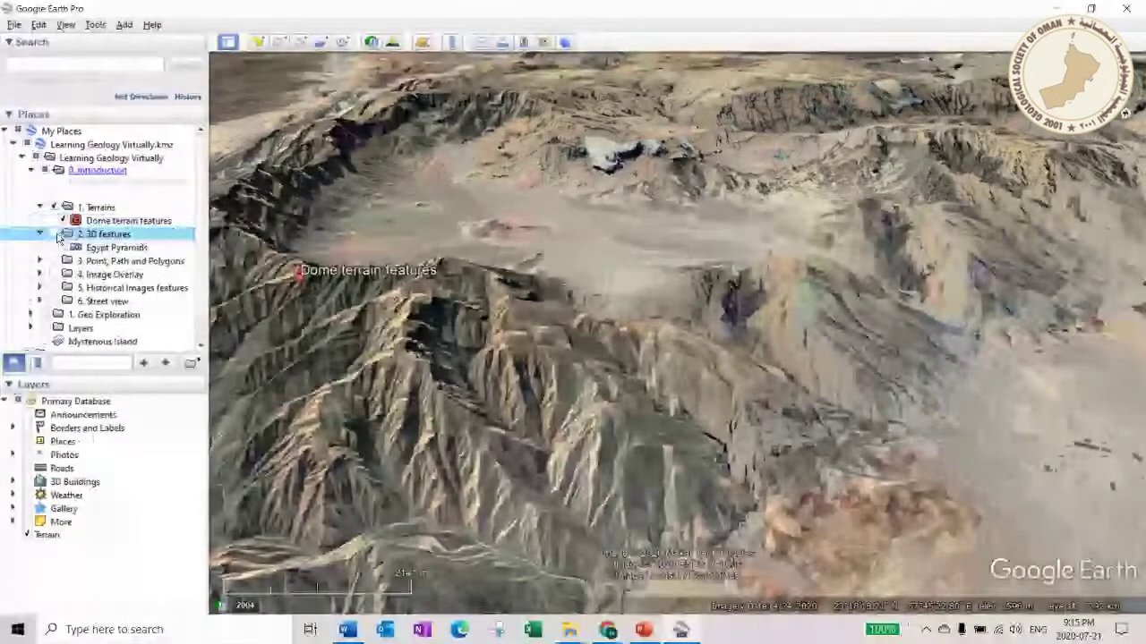
{"action": "left_click", "coordinate": [56, 234]}
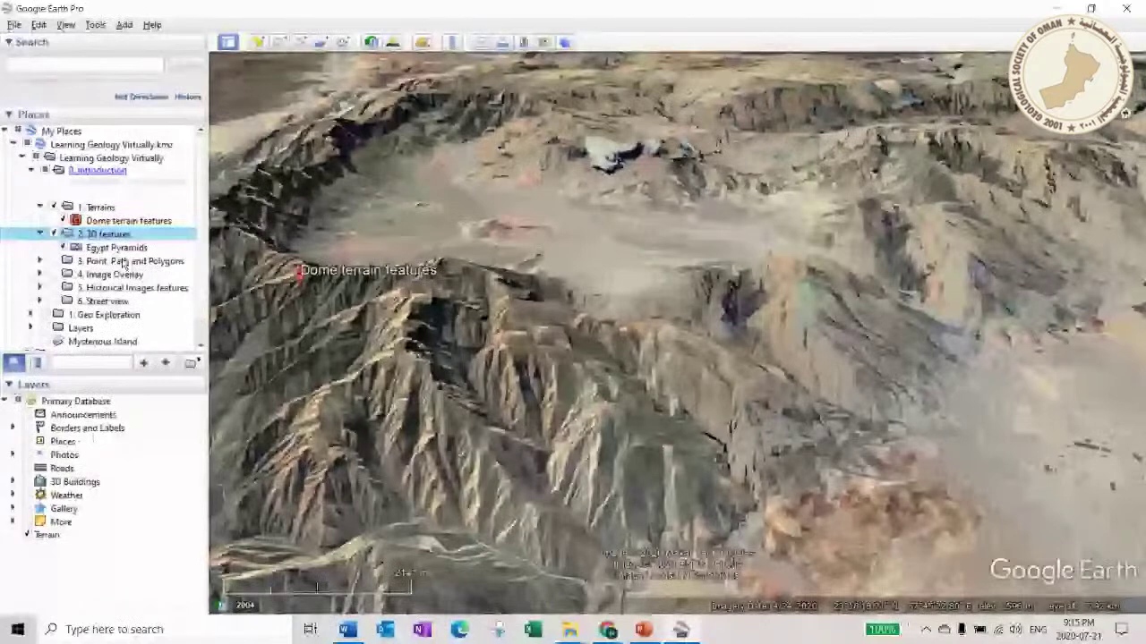
{"action": "double_click", "coordinate": [117, 250]}
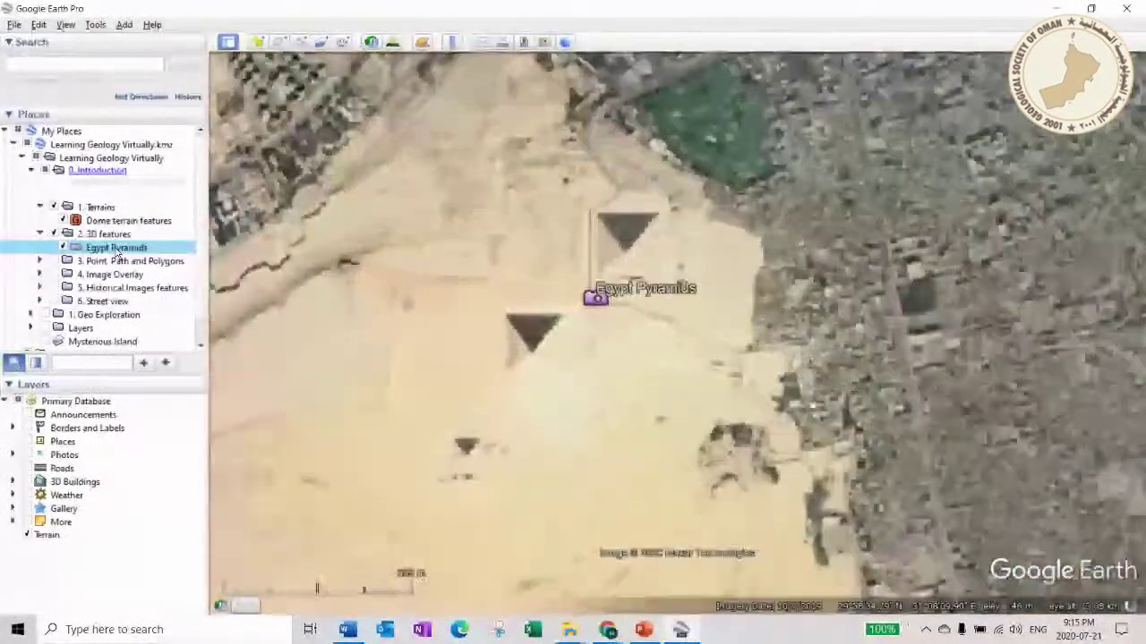
{"action": "scroll", "coordinate": [645, 302], "scroll_direction": "up", "scroll_amount": 3}
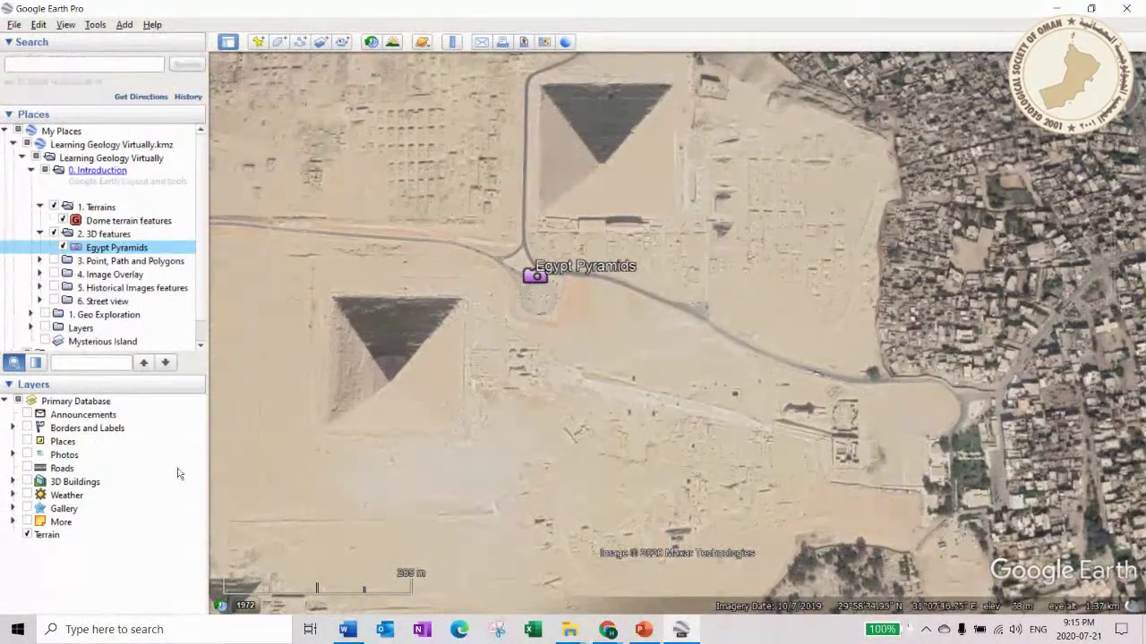
- Turn on the 3D Buildings layer with its Photorealistic, Gray and Trees sublayers and collapse the group again
{"action": "left_click", "coordinate": [13, 481]}
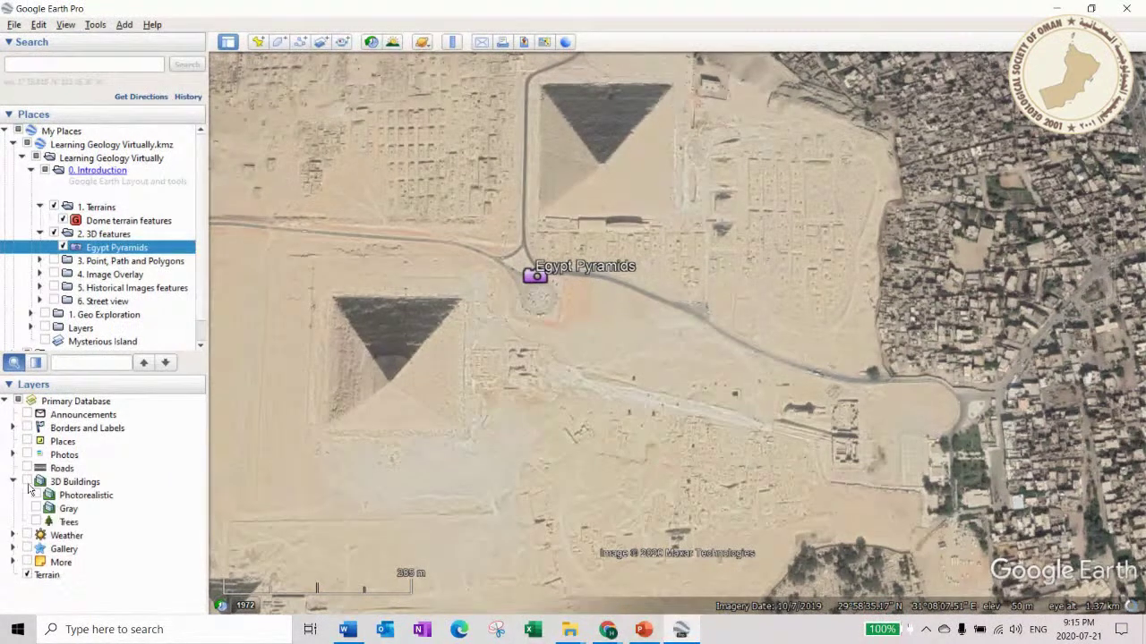
{"action": "left_click", "coordinate": [27, 482]}
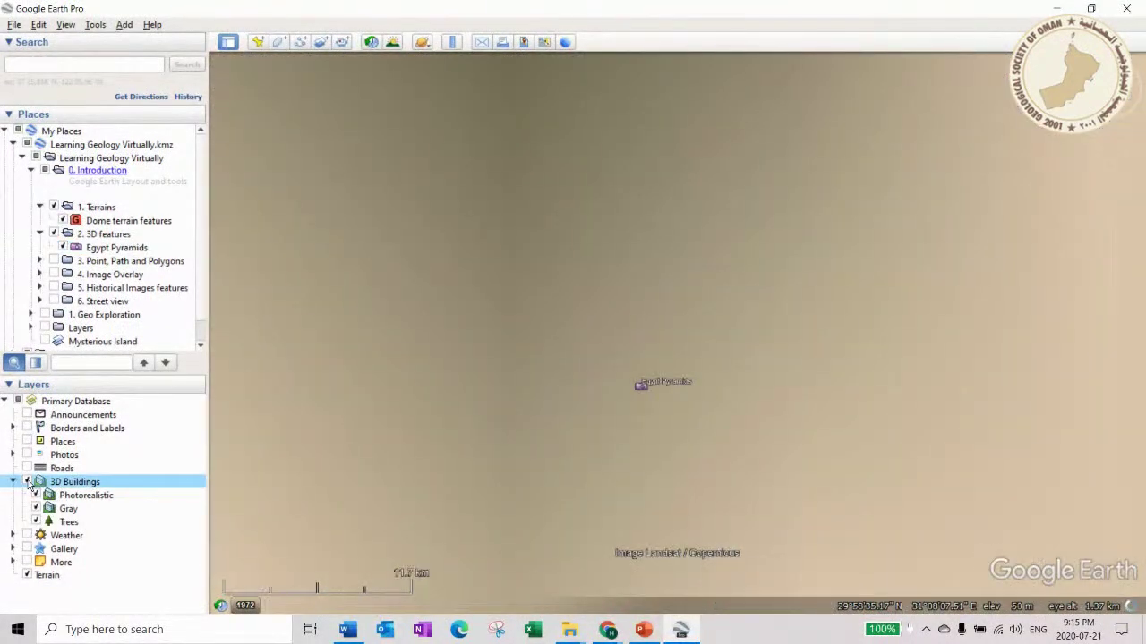
{"action": "left_click", "coordinate": [13, 481]}
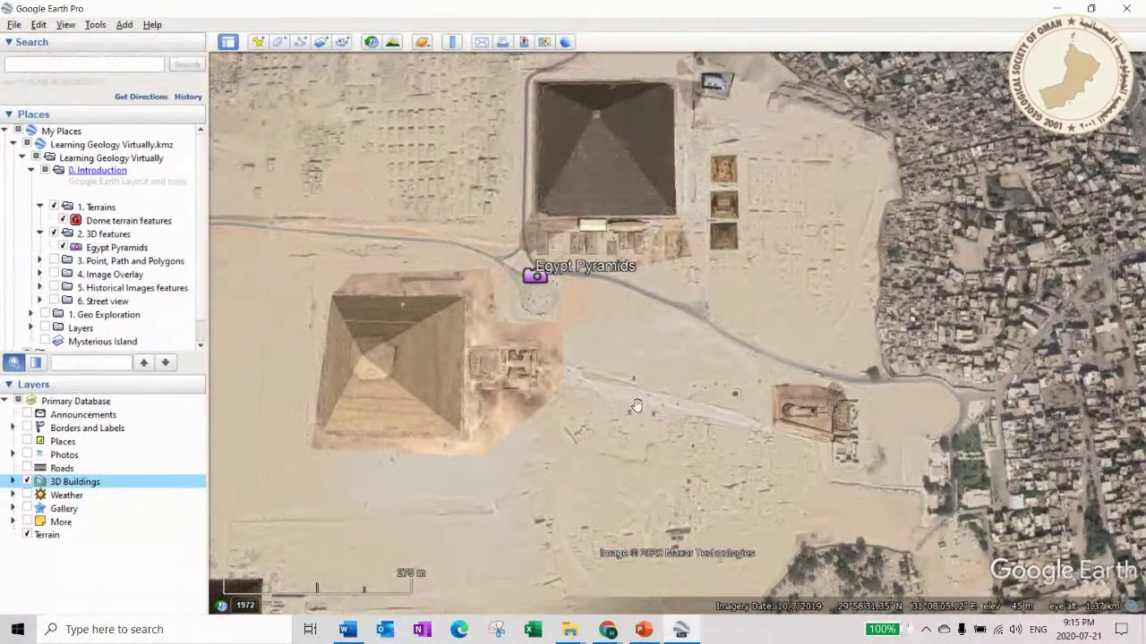
- Tilt and rotate the view to show the 3D pyramids in perspective, including the smaller ones
{"action": "left_click_drag", "start_coordinate": [624, 367], "coordinate": [581, 440]}
{"action": "left_click_drag", "start_coordinate": [561, 395], "coordinate": [664, 409]}
{"action": "left_click_drag", "start_coordinate": [544, 431], "coordinate": [655, 406]}
{"action": "left_click_drag", "start_coordinate": [575, 400], "coordinate": [572, 425]}
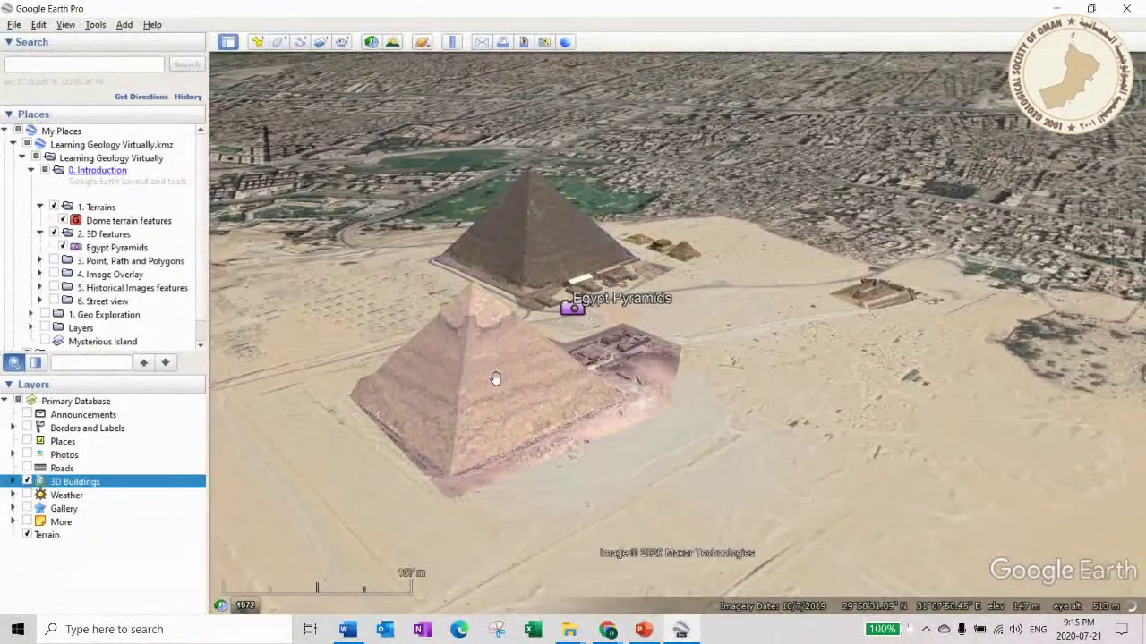
{"action": "left_click_drag", "start_coordinate": [732, 366], "coordinate": [737, 277]}
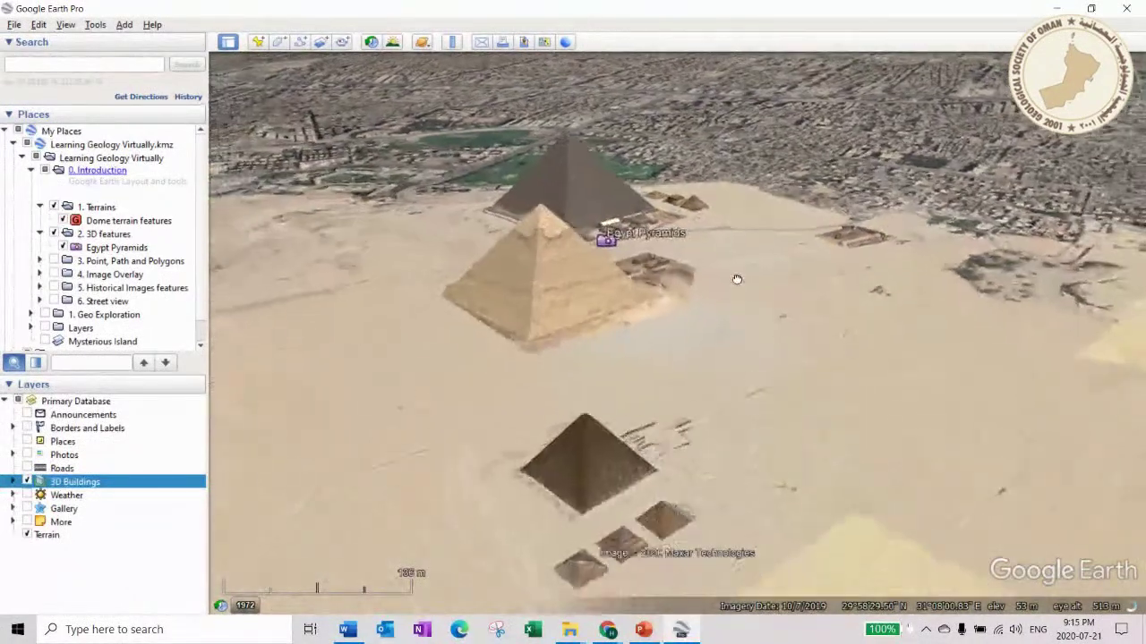
{"action": "left_click_drag", "start_coordinate": [614, 435], "coordinate": [609, 318]}
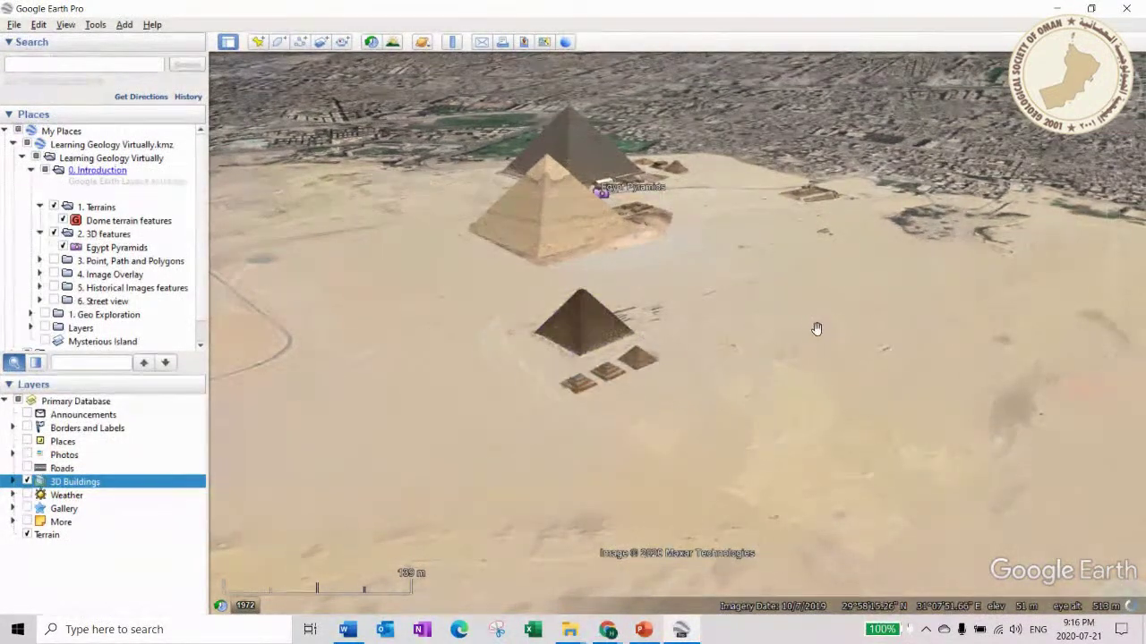
- Examine the layout of the 3D pyramids and the surrounding structures from different sides and distances
{"action": "scroll", "coordinate": [752, 308], "scroll_direction": "down", "scroll_amount": 3}
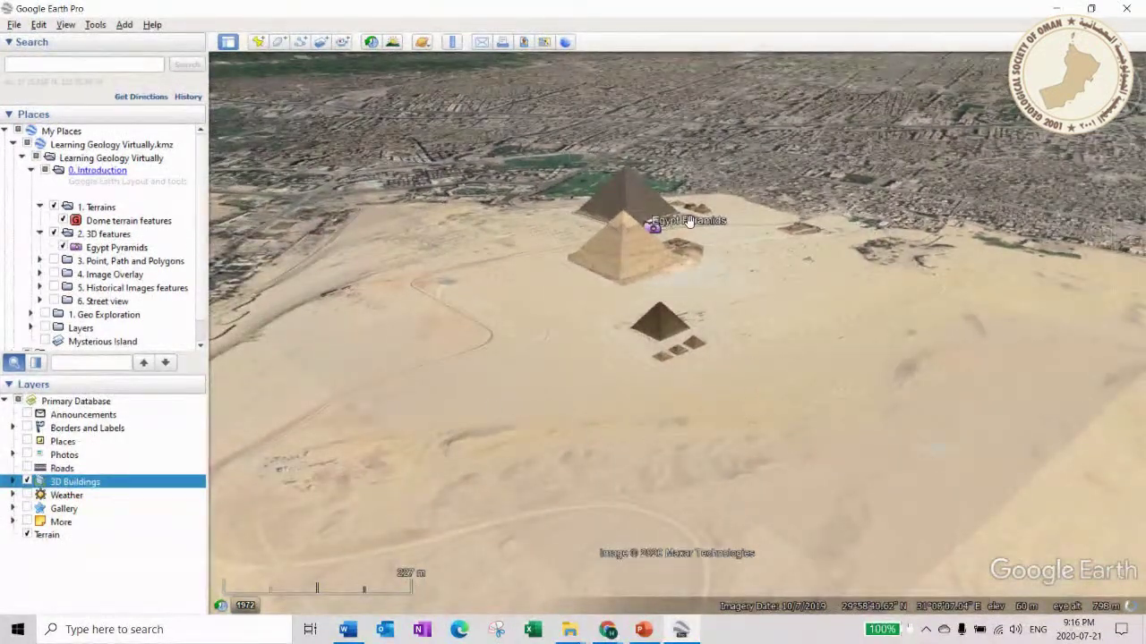
{"action": "scroll", "coordinate": [738, 303], "scroll_direction": "up", "scroll_amount": 2}
{"action": "left_click_drag", "start_coordinate": [662, 282], "coordinate": [506, 253]}
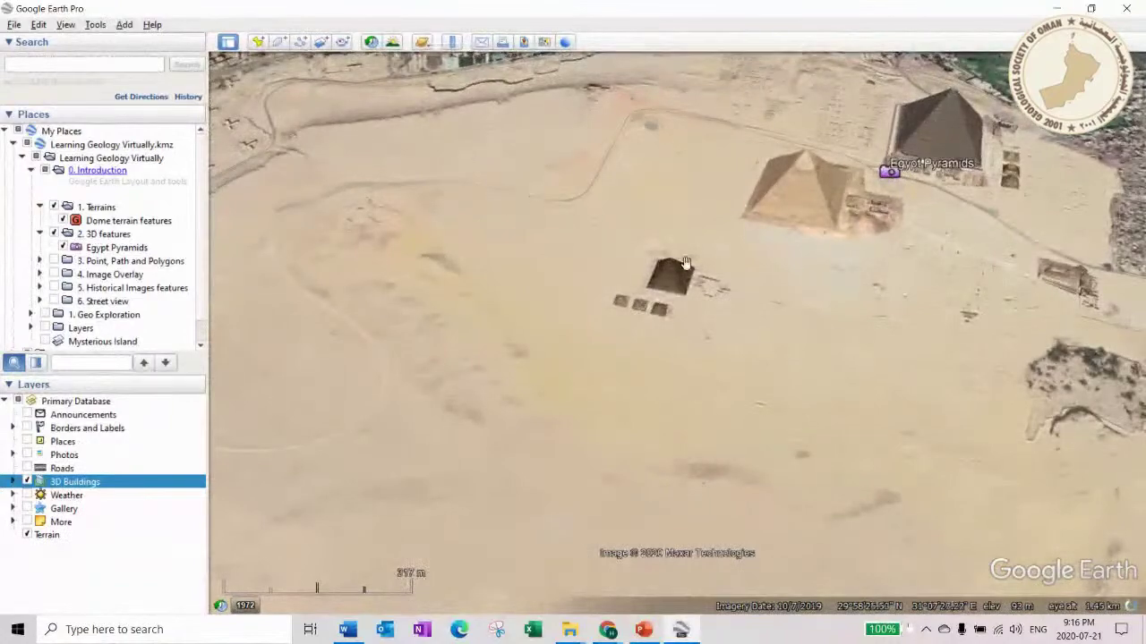
{"action": "left_click_drag", "start_coordinate": [821, 337], "coordinate": [636, 393]}
{"action": "left_click_drag", "start_coordinate": [657, 341], "coordinate": [658, 393]}
{"action": "scroll", "coordinate": [644, 335], "scroll_direction": "up", "scroll_amount": 2}
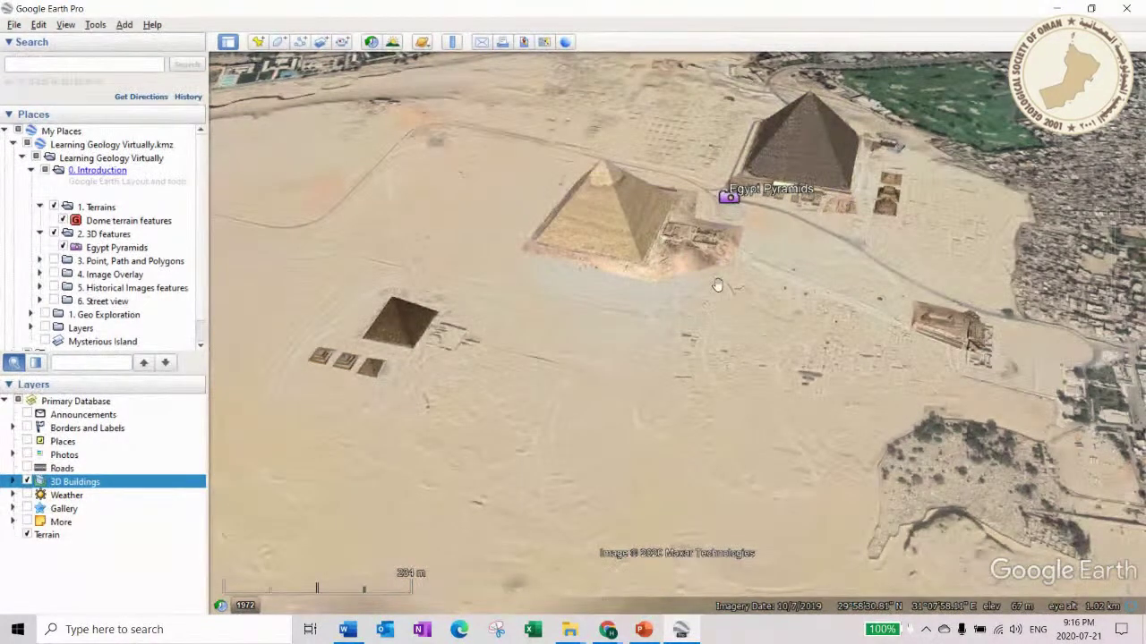
{"action": "left_click_drag", "start_coordinate": [783, 346], "coordinate": [783, 332]}
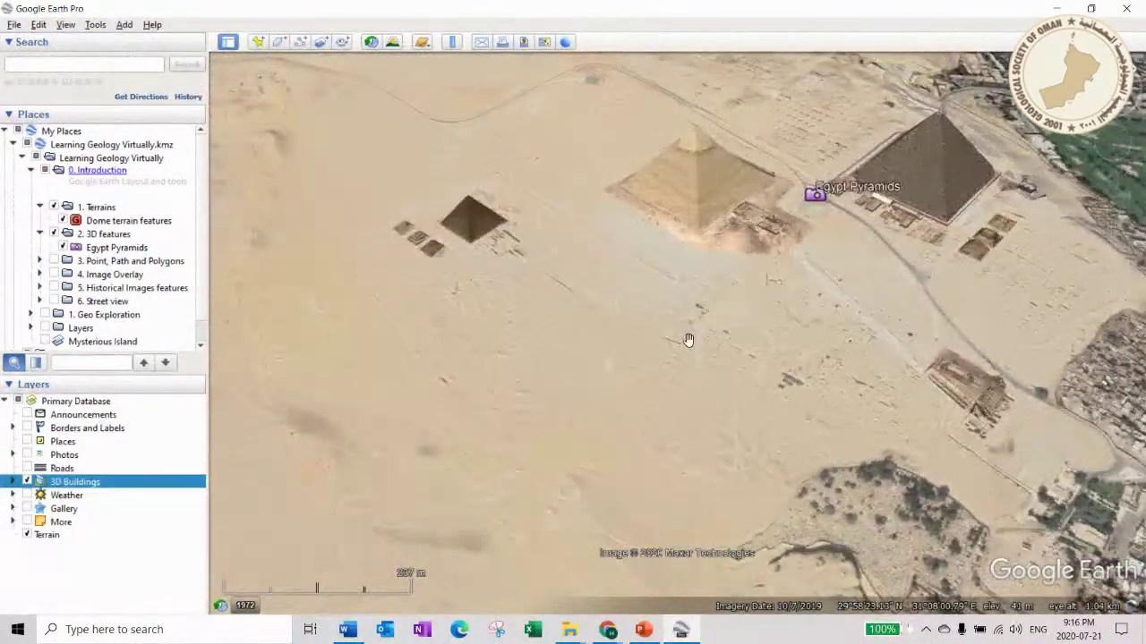
{"action": "left_click_drag", "start_coordinate": [804, 345], "coordinate": [639, 315]}
{"action": "scroll", "coordinate": [640, 315], "scroll_direction": "down", "scroll_amount": 2}
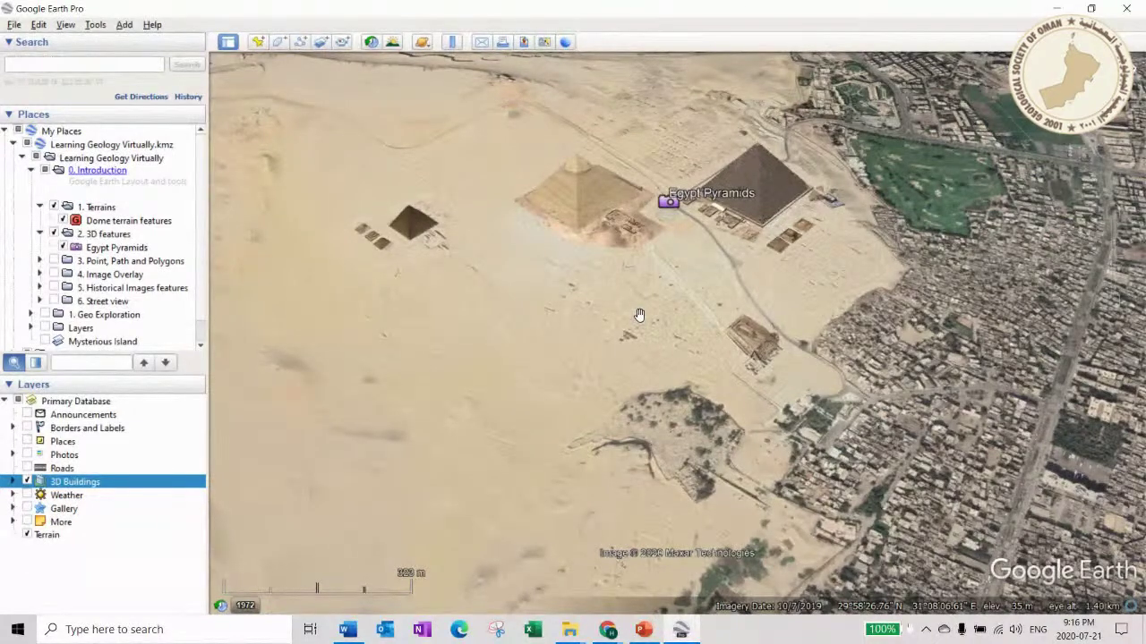
{"action": "scroll", "coordinate": [752, 237], "scroll_direction": "up", "scroll_amount": 2}
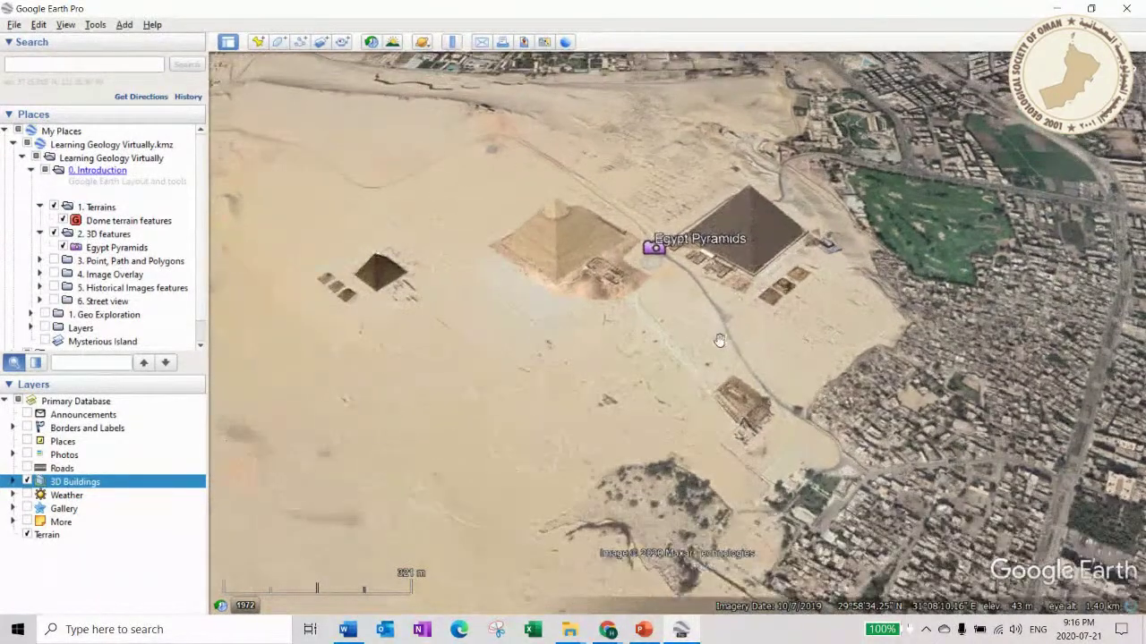
{"action": "scroll", "coordinate": [703, 286], "scroll_direction": "down", "scroll_amount": 2}
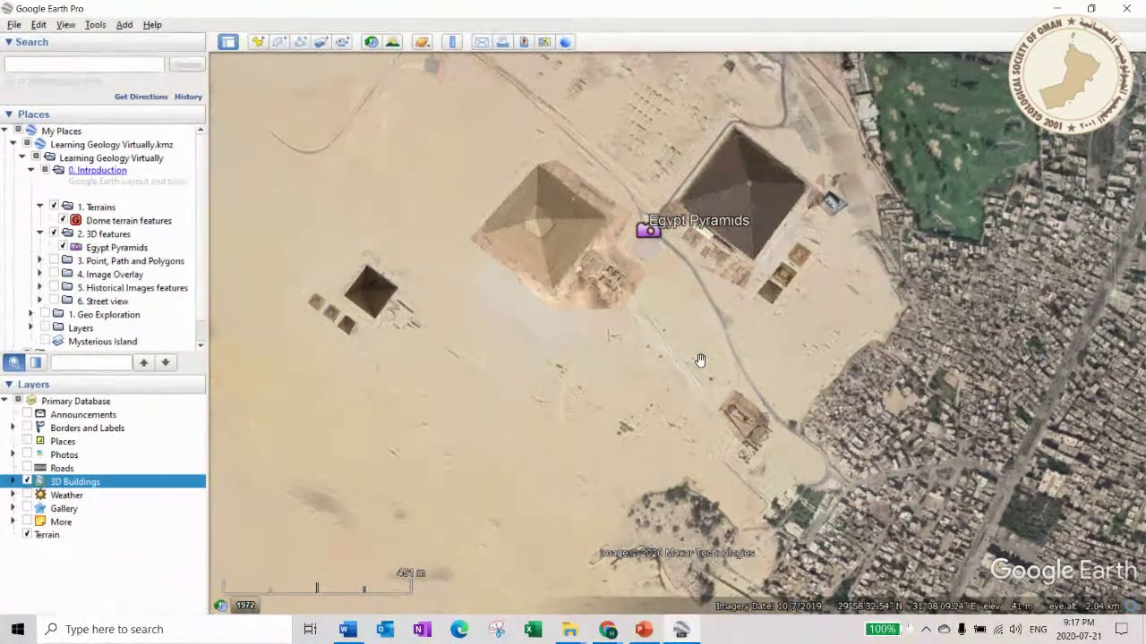
- Examine the setting of the Egypt Pyramids between the desert, the city and the Nile at progressively wider scales
{"action": "left_click_drag", "start_coordinate": [812, 345], "coordinate": [637, 271]}
{"action": "scroll", "coordinate": [636, 273], "scroll_direction": "down", "scroll_amount": 4}
{"action": "scroll", "coordinate": [639, 288], "scroll_direction": "down", "scroll_amount": 2}
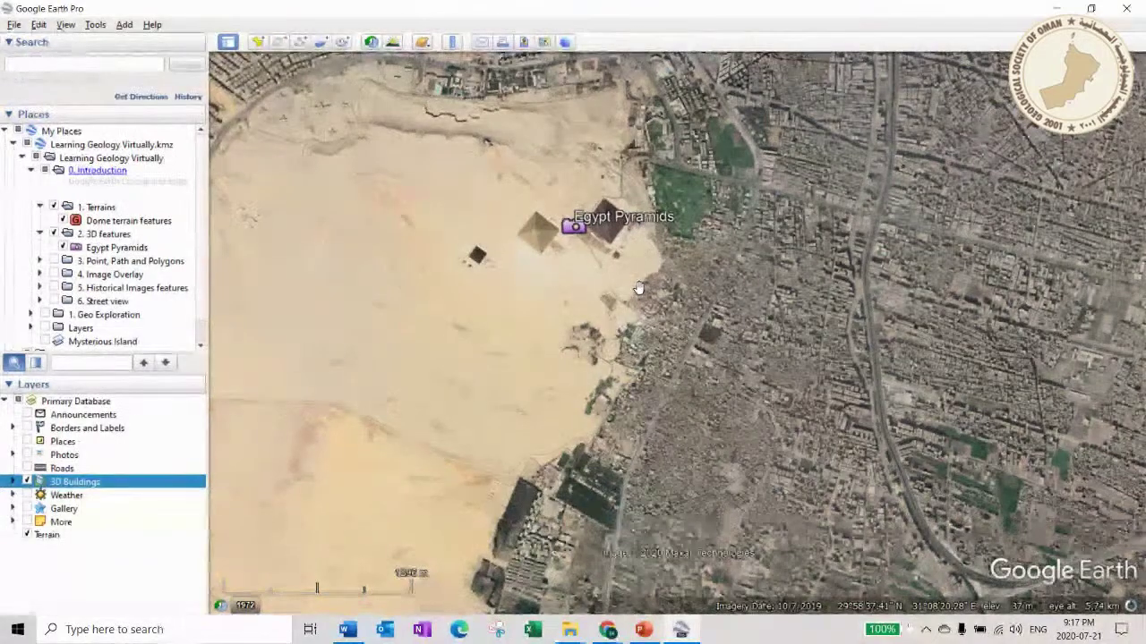
{"action": "scroll", "coordinate": [639, 288], "scroll_direction": "down", "scroll_amount": 3}
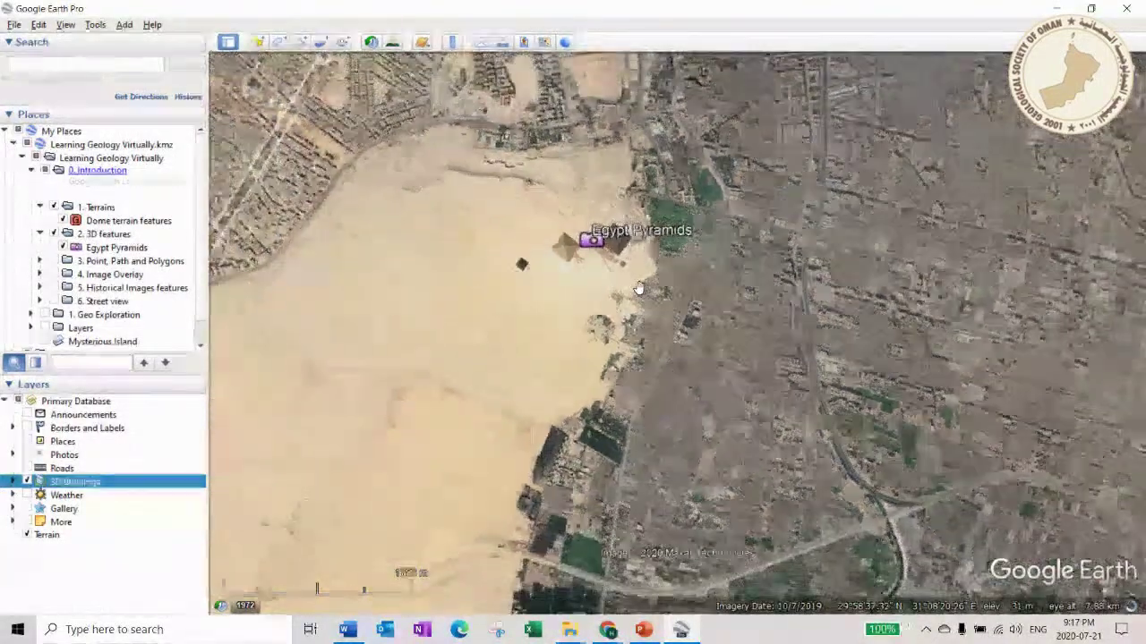
{"action": "scroll", "coordinate": [639, 288], "scroll_direction": "down", "scroll_amount": 1}
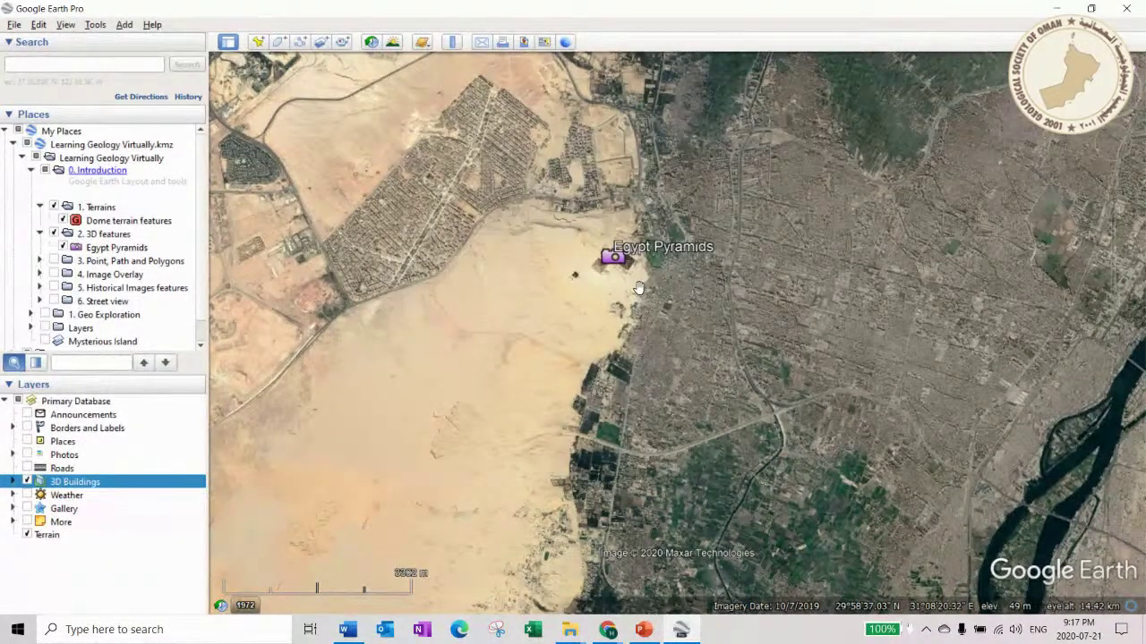
{"action": "scroll", "coordinate": [652, 335], "scroll_direction": "down", "scroll_amount": 3}
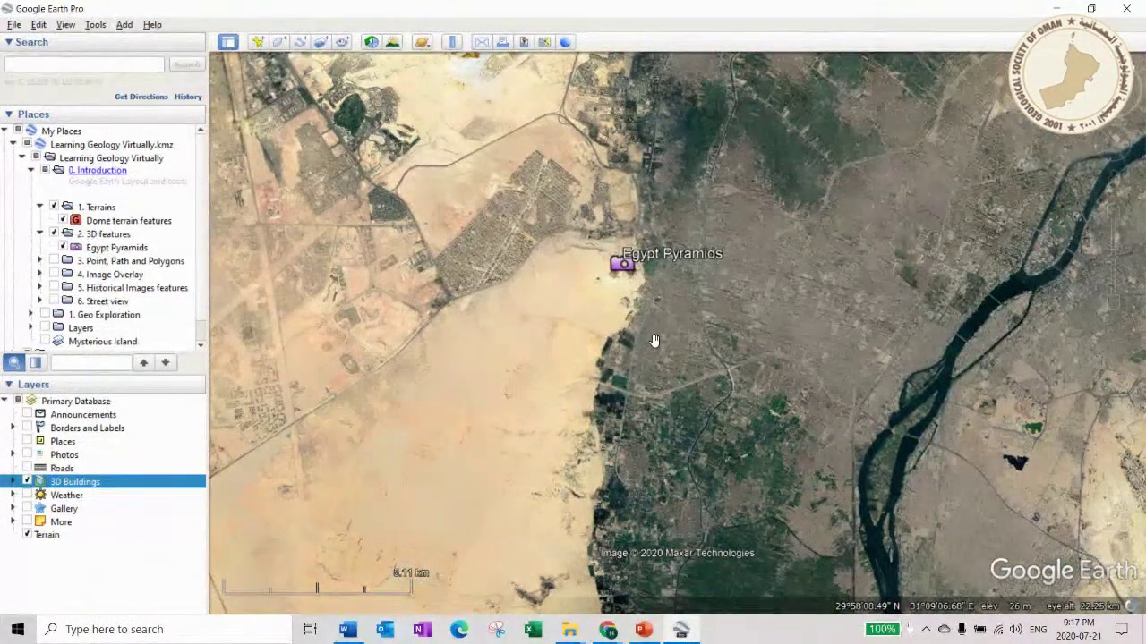
{"action": "scroll", "coordinate": [658, 349], "scroll_direction": "down", "scroll_amount": 5}
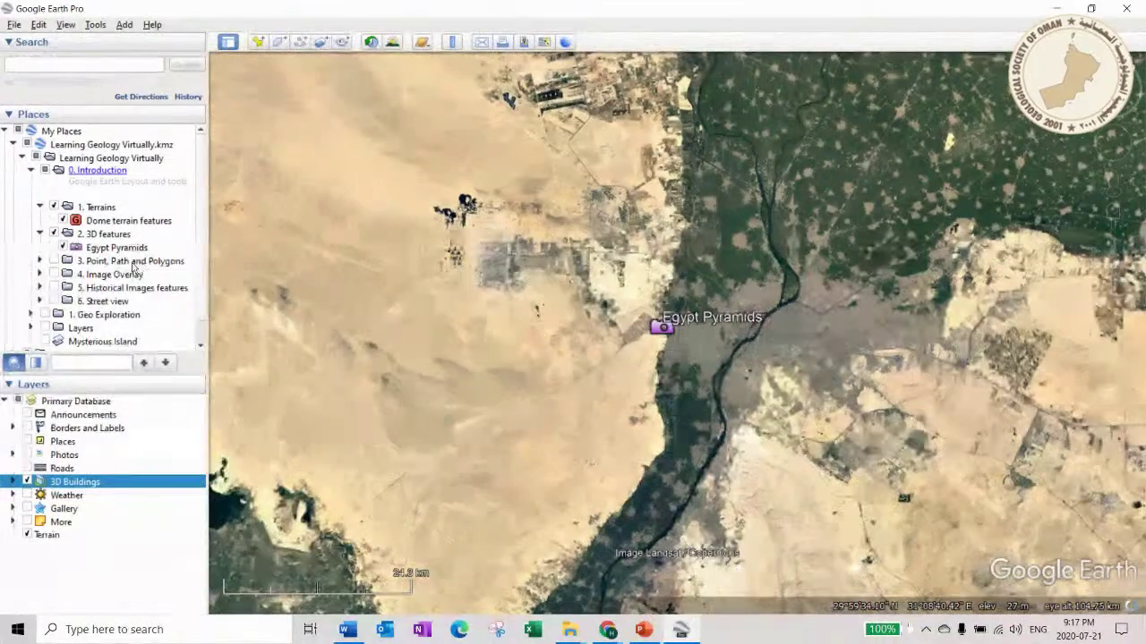
- Expand and show the 3. Point, Path and Polygons folder, then fly to its الكعبة المشرفة placemark
{"action": "left_click", "coordinate": [39, 260]}
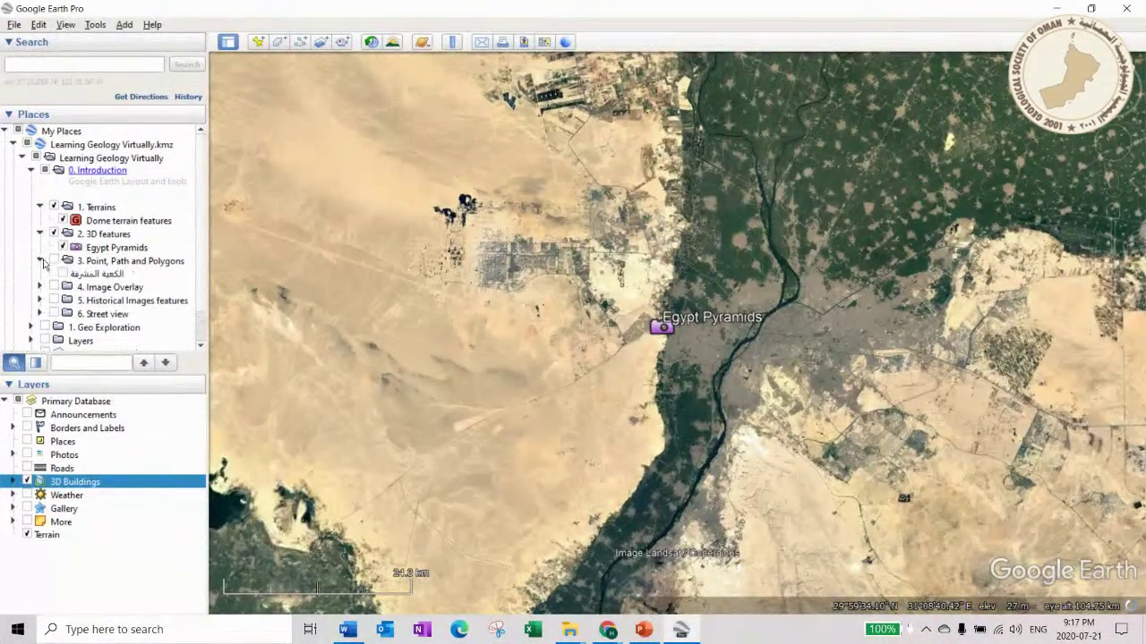
{"action": "double_click", "coordinate": [93, 260]}
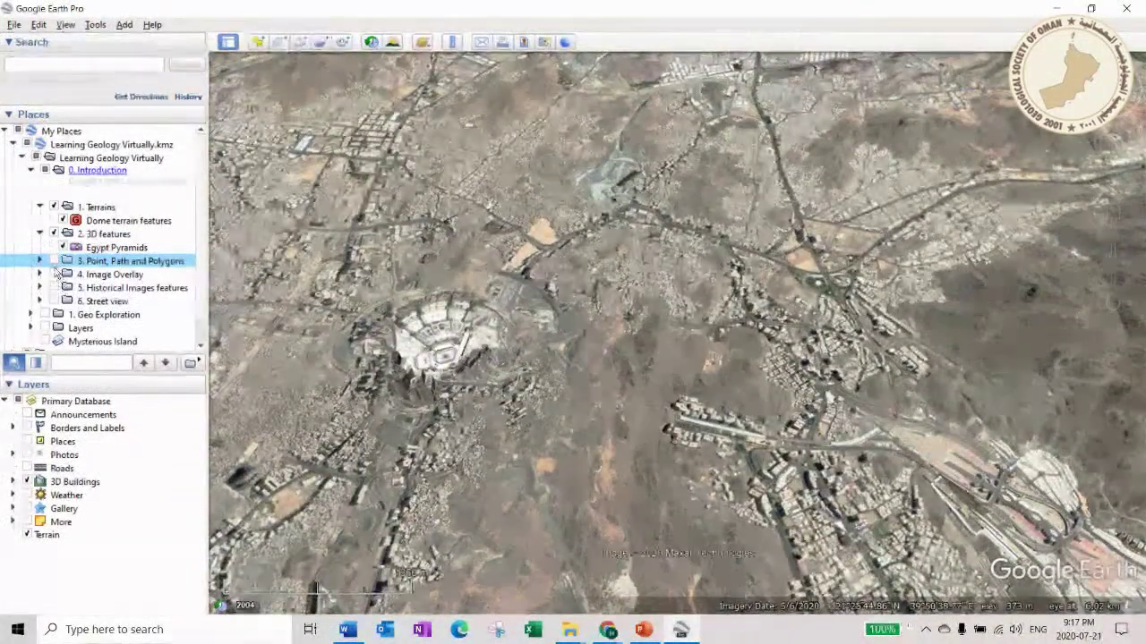
{"action": "left_click", "coordinate": [39, 260]}
{"action": "double_click", "coordinate": [89, 274]}
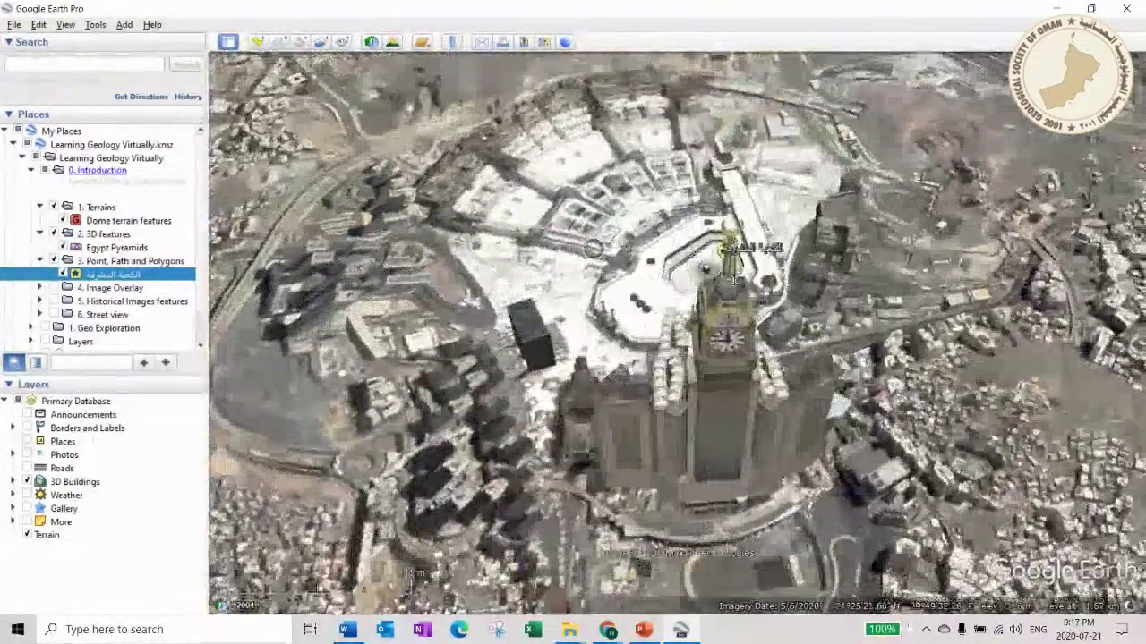
- Examine the 3D buildings around the الكعبة المشرفة placemark and the surrounding city, roads and mountains from different angles and distances
{"action": "left_click_drag", "start_coordinate": [734, 280], "coordinate": [773, 255]}
{"action": "scroll", "coordinate": [772, 254], "scroll_direction": "down", "scroll_amount": 1}
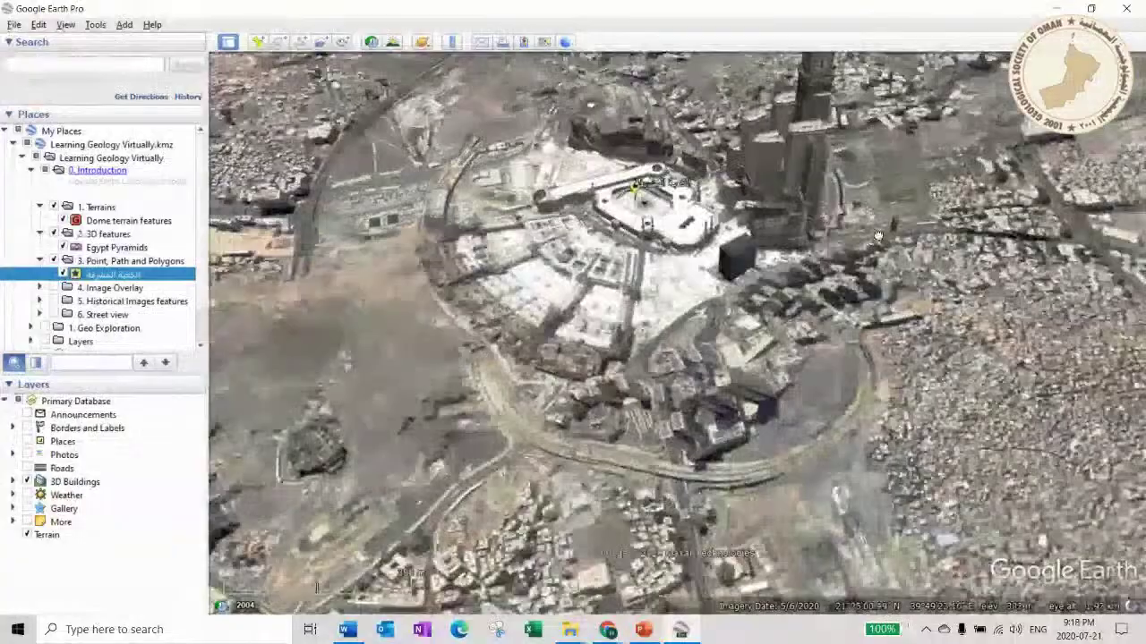
{"action": "mouse_move", "coordinate": [933, 215]}
{"action": "left_mouse_down"}
{"action": "mouse_move", "coordinate": [693, 361]}
{"action": "mouse_move", "coordinate": [693, 421]}
{"action": "left_mouse_up"}
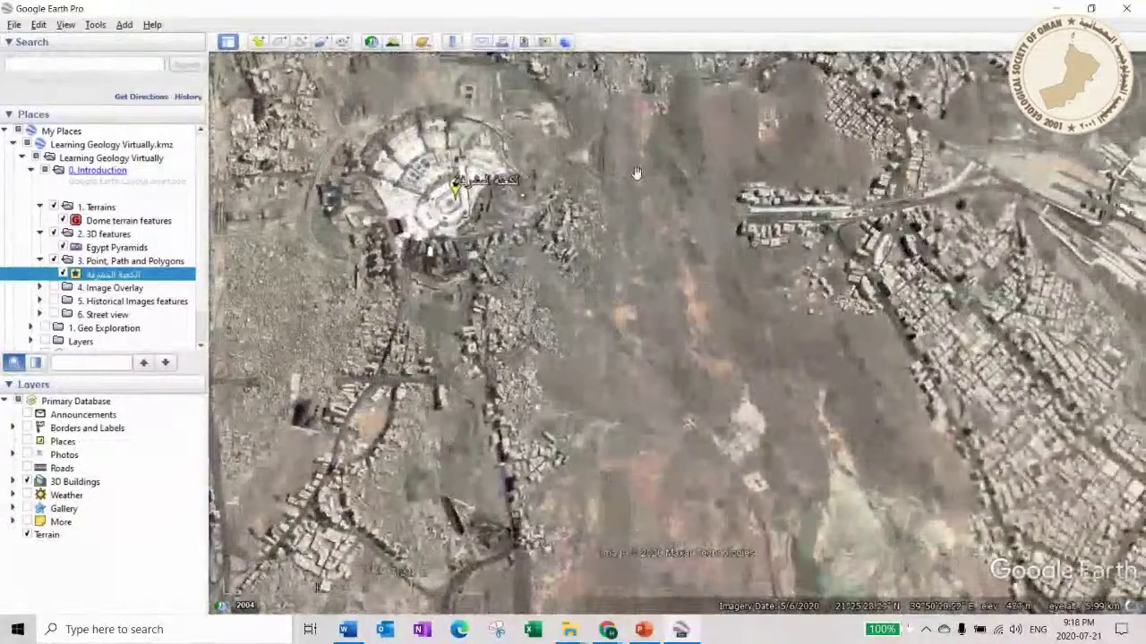
{"action": "scroll", "coordinate": [636, 176], "scroll_direction": "down", "scroll_amount": 3}
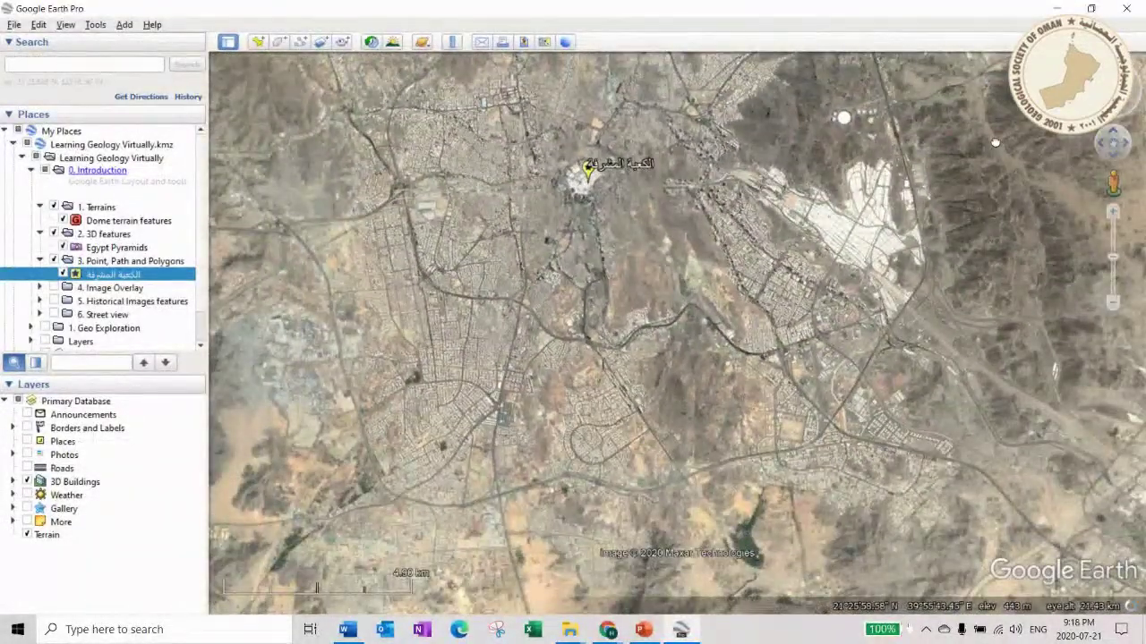
{"action": "left_click_drag", "start_coordinate": [994, 142], "coordinate": [904, 283]}
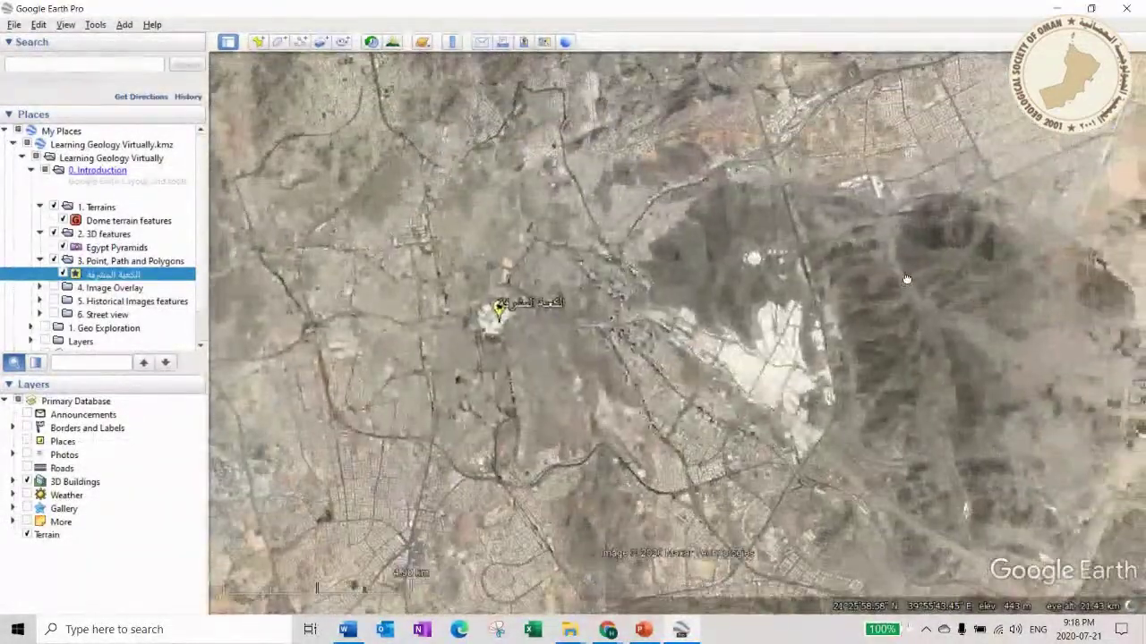
{"action": "scroll", "coordinate": [714, 382], "scroll_direction": "up", "scroll_amount": 2}
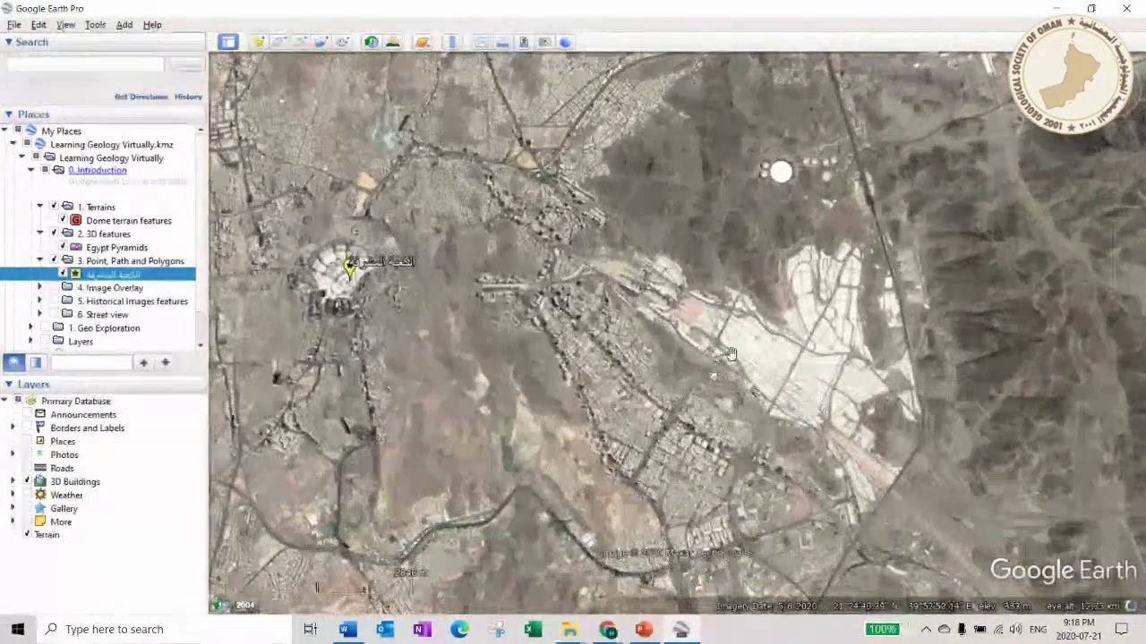
{"action": "left_click_drag", "start_coordinate": [713, 383], "coordinate": [789, 245]}
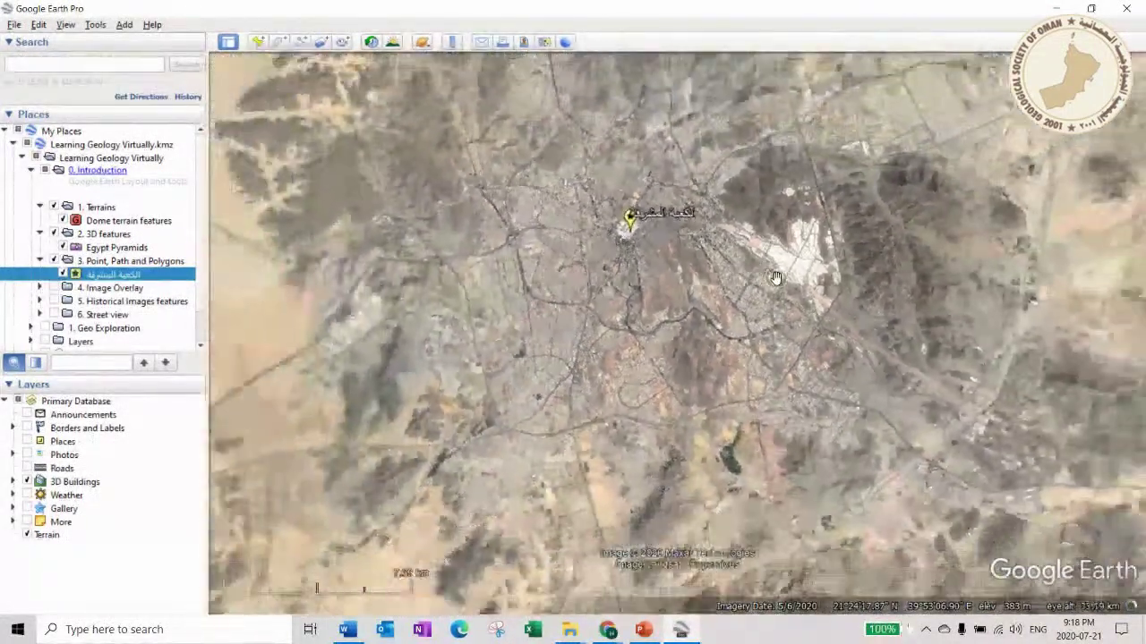
{"action": "scroll", "coordinate": [775, 278], "scroll_direction": "down", "scroll_amount": 2}
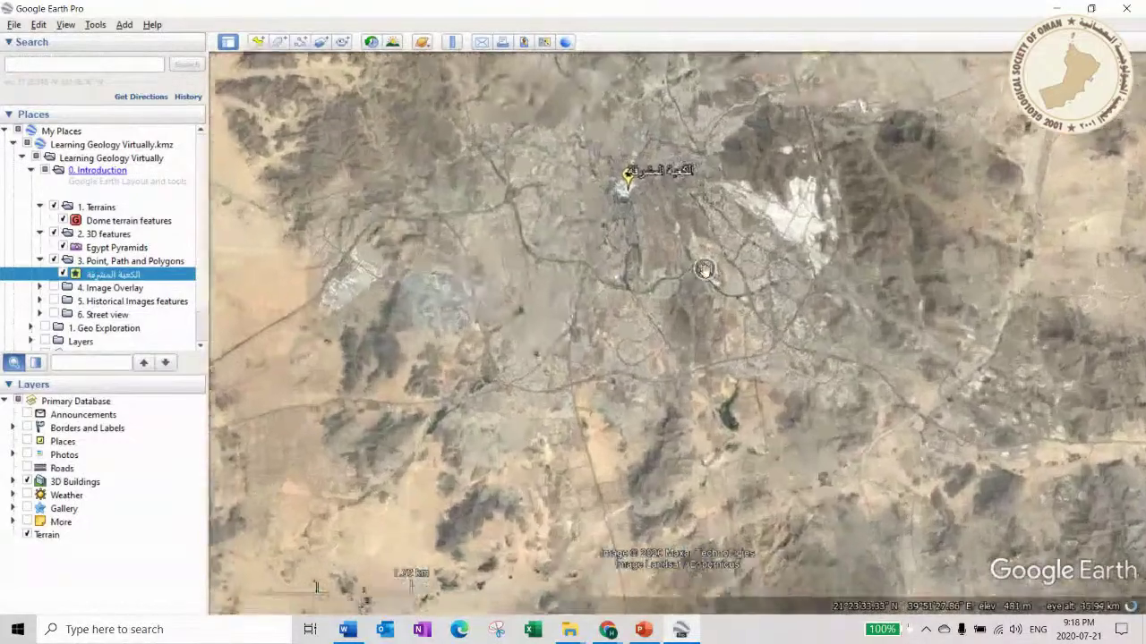
{"action": "scroll", "coordinate": [706, 296], "scroll_direction": "up", "scroll_amount": 2}
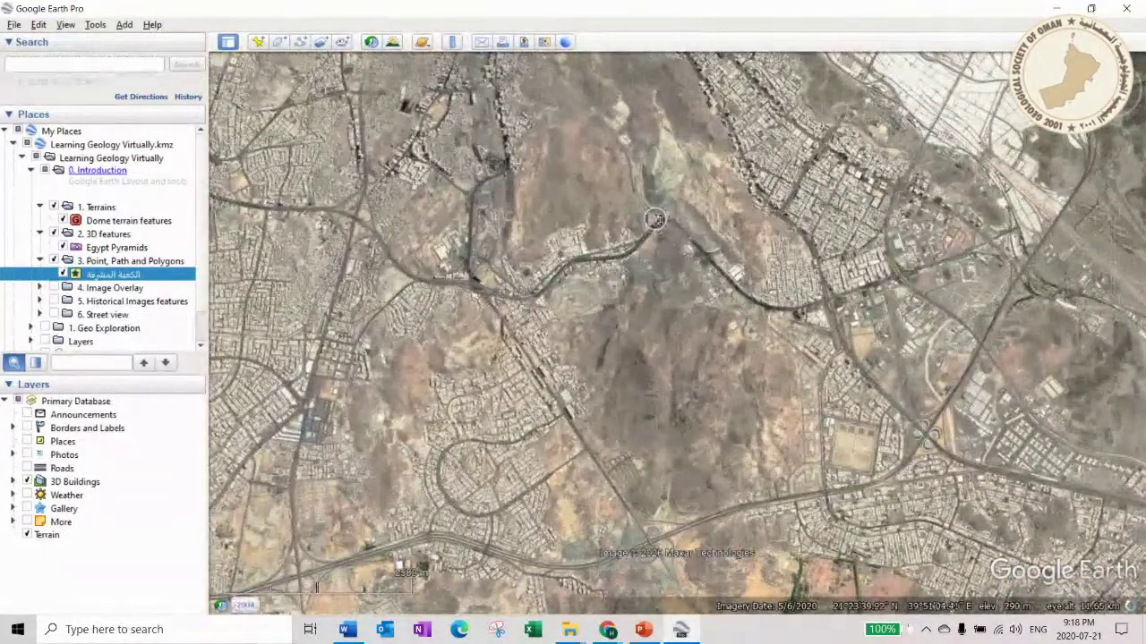
{"action": "left_click_drag", "start_coordinate": [657, 219], "coordinate": [886, 185]}
{"action": "left_click_drag", "start_coordinate": [876, 273], "coordinate": [876, 309]}
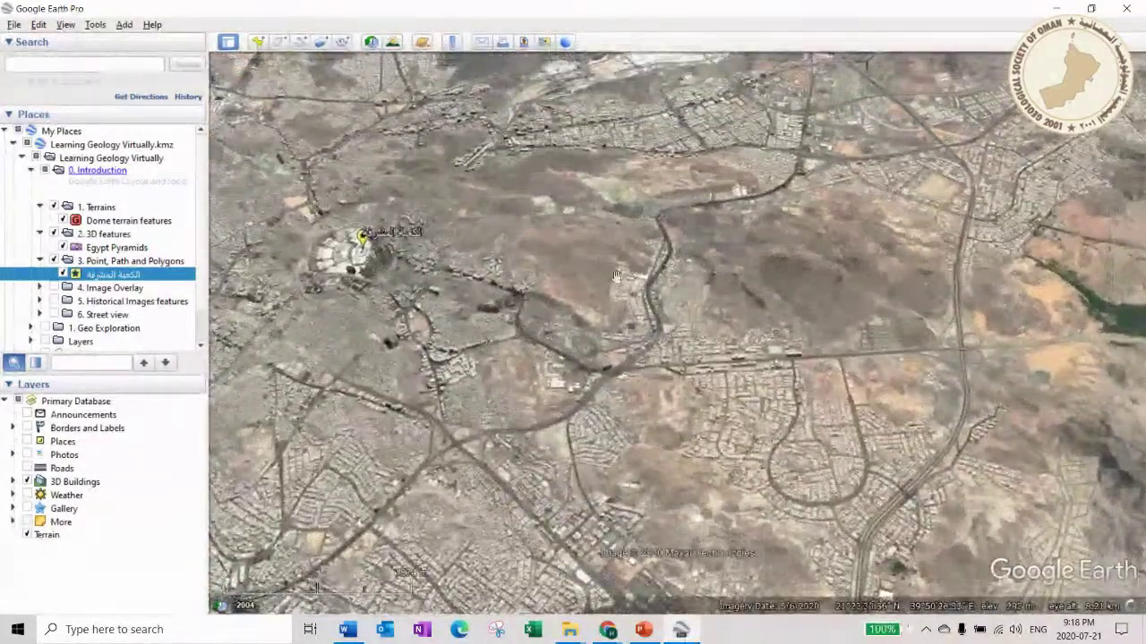
{"action": "scroll", "coordinate": [606, 277], "scroll_direction": "up", "scroll_amount": 1}
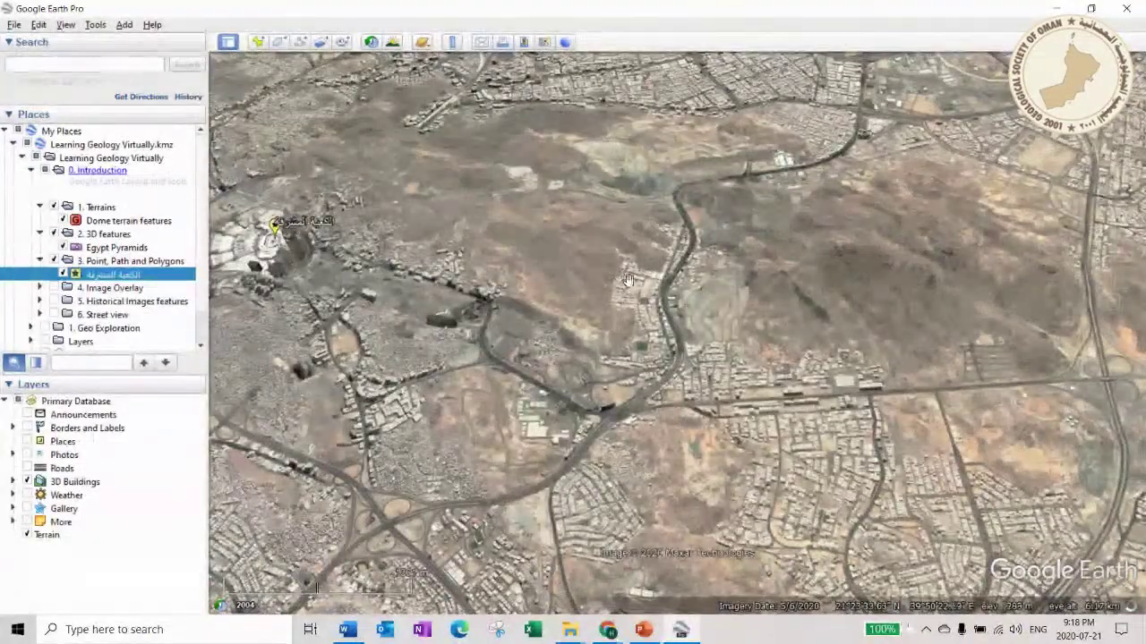
{"action": "left_click_drag", "start_coordinate": [707, 257], "coordinate": [684, 398]}
{"action": "scroll", "coordinate": [917, 204], "scroll_direction": "down", "scroll_amount": 1}
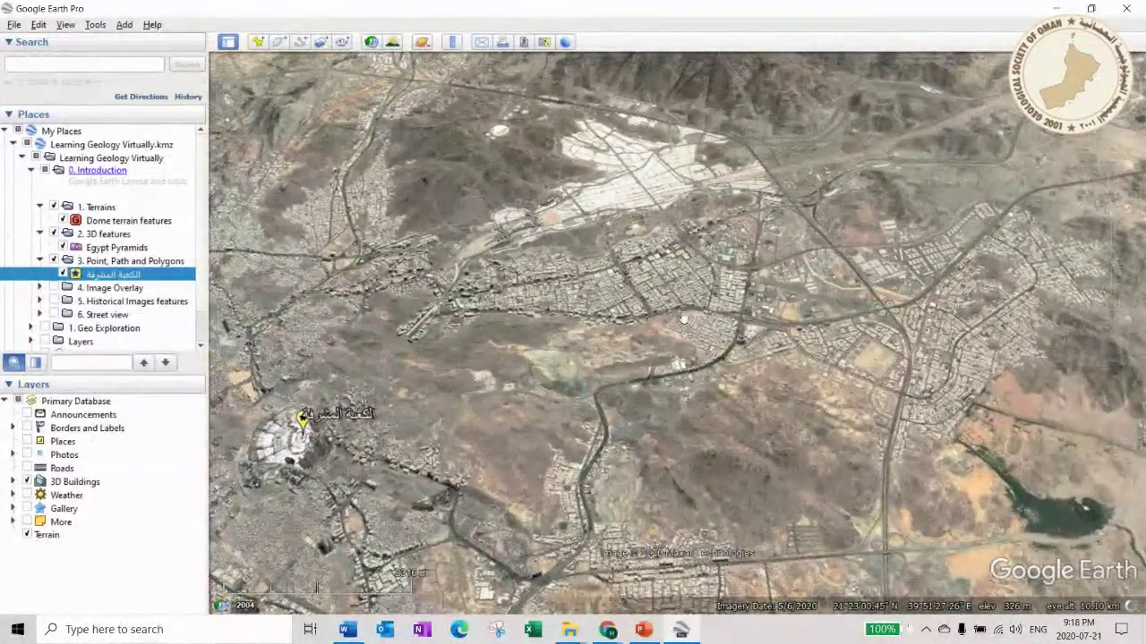
{"action": "left_click_drag", "start_coordinate": [688, 367], "coordinate": [762, 343]}
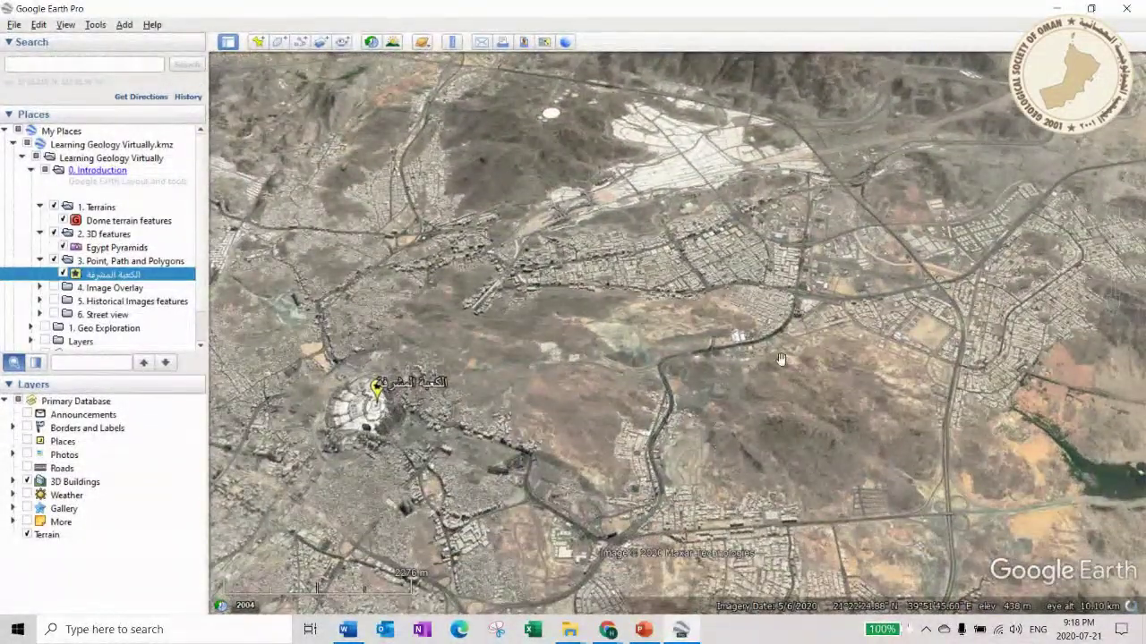
{"action": "left_click_drag", "start_coordinate": [777, 426], "coordinate": [654, 435]}
{"action": "scroll", "coordinate": [671, 403], "scroll_direction": "down", "scroll_amount": 3}
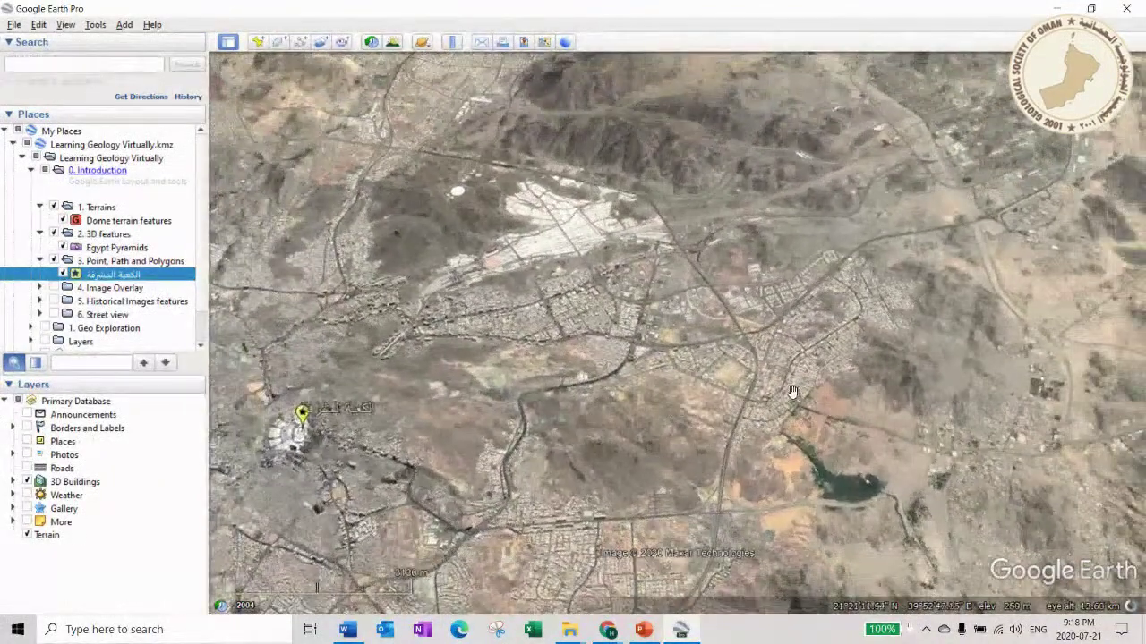
- Create a new placemark and position it on the dark mountain southeast of الكعبة المشرفة, at 21°20'14.39"N, 39°53'48.30"E
{"action": "left_click", "coordinate": [258, 43]}
{"action": "left_click_drag", "start_coordinate": [685, 324], "coordinate": [737, 166]}
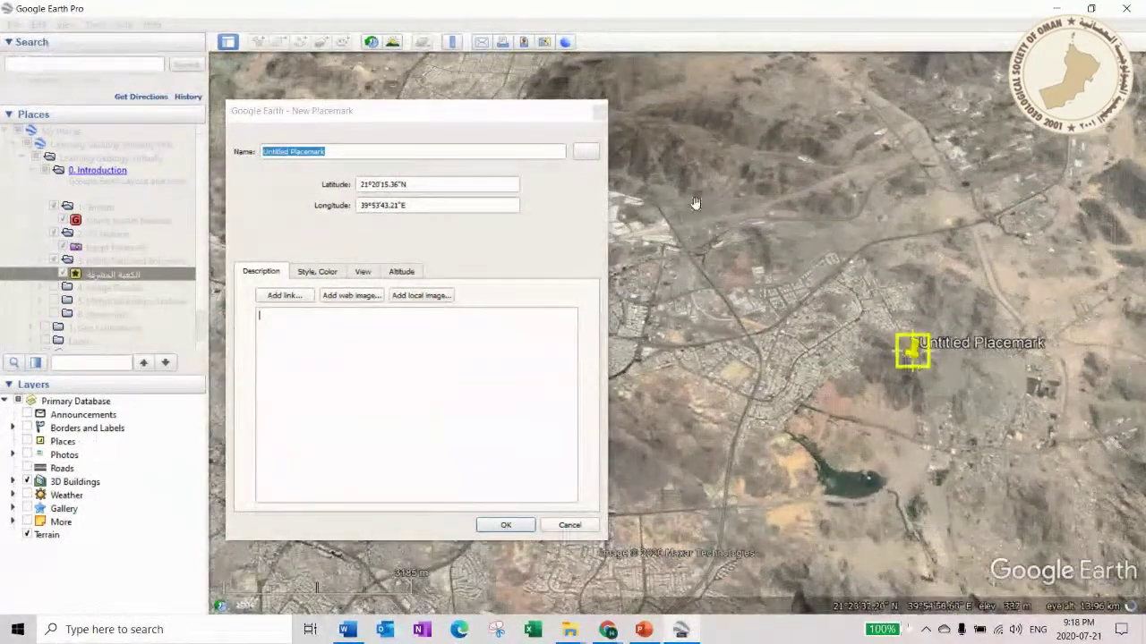
{"action": "left_click_drag", "start_coordinate": [972, 135], "coordinate": [886, 269]}
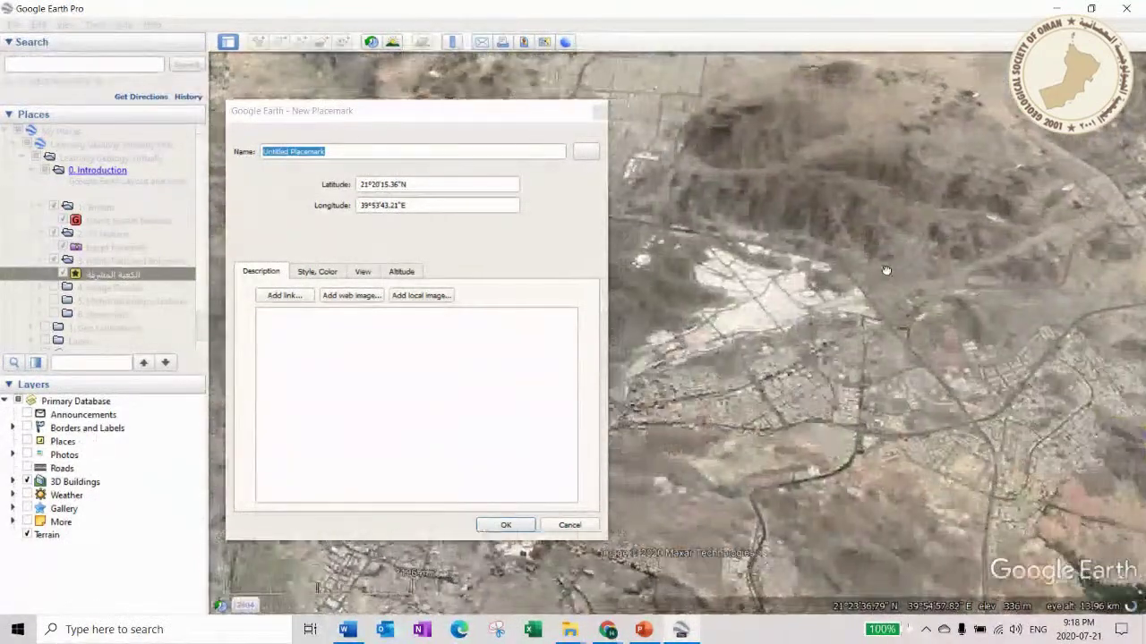
{"action": "left_click_drag", "start_coordinate": [1028, 438], "coordinate": [1008, 296]}
{"action": "scroll", "coordinate": [1009, 296], "scroll_direction": "down", "scroll_amount": 2}
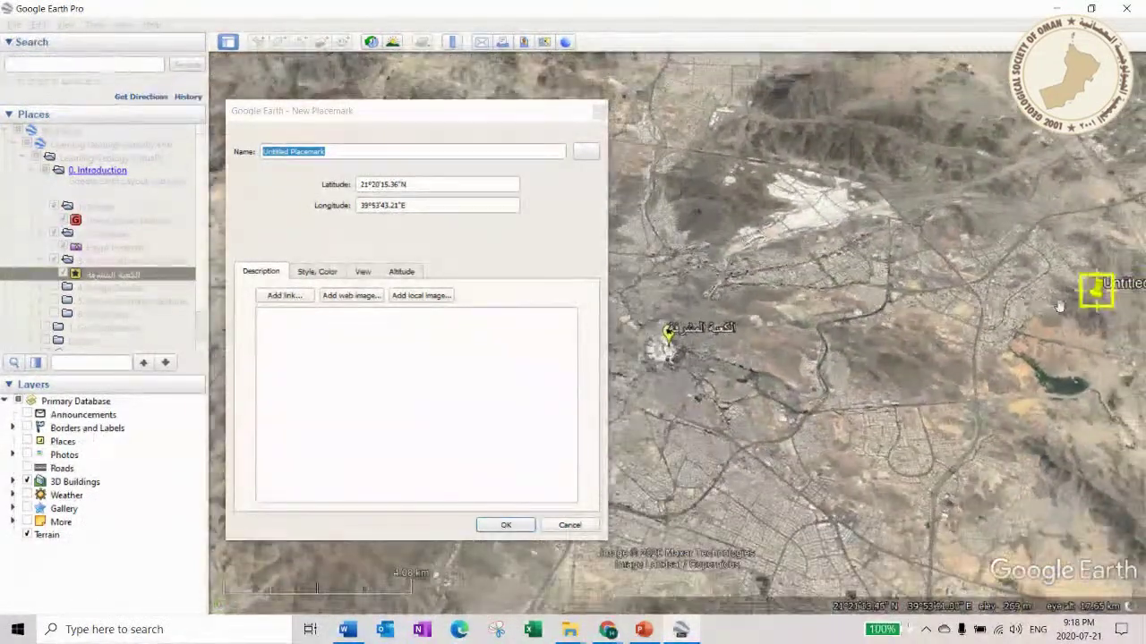
{"action": "left_click_drag", "start_coordinate": [1029, 327], "coordinate": [892, 320]}
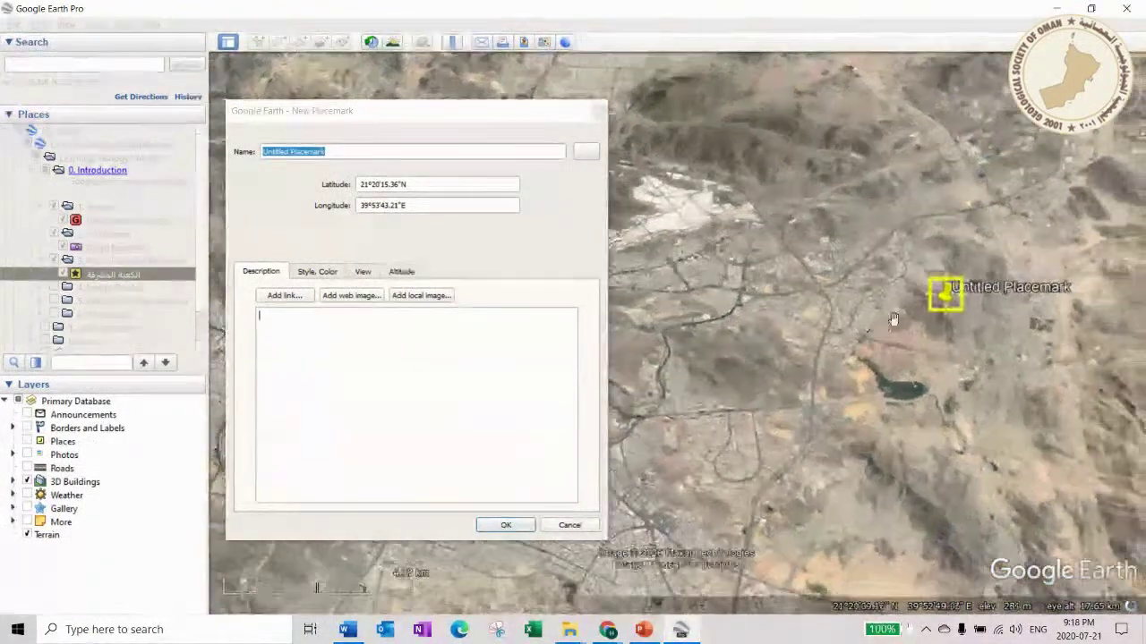
{"action": "scroll", "coordinate": [930, 314], "scroll_direction": "up", "scroll_amount": 3}
{"action": "scroll", "coordinate": [975, 323], "scroll_direction": "up", "scroll_amount": 5}
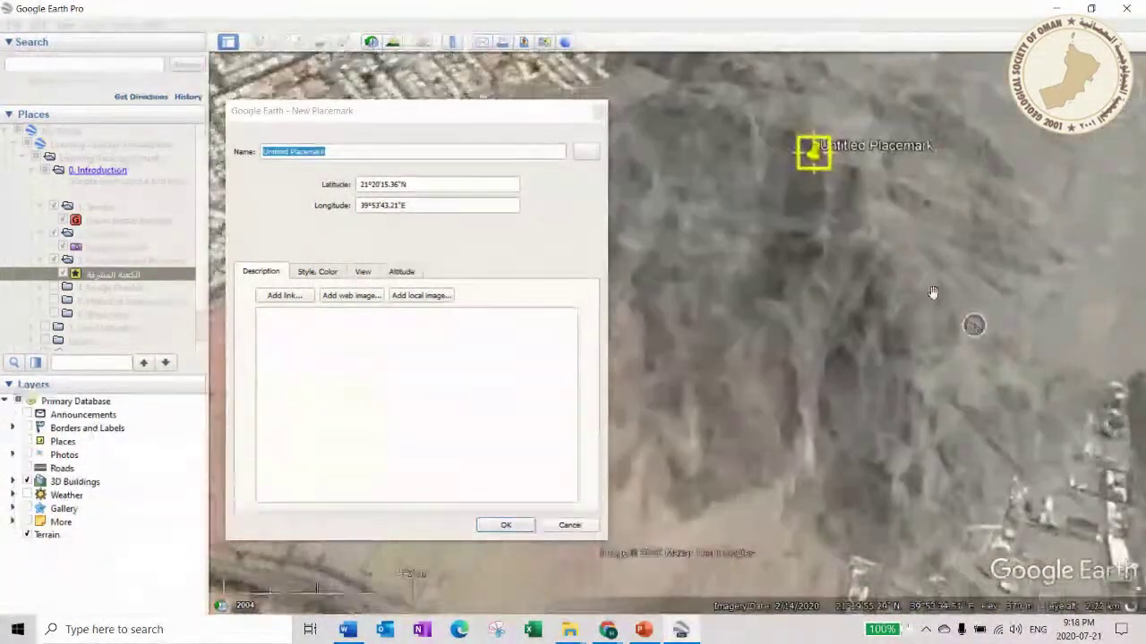
{"action": "left_click_drag", "start_coordinate": [811, 167], "coordinate": [842, 139]}
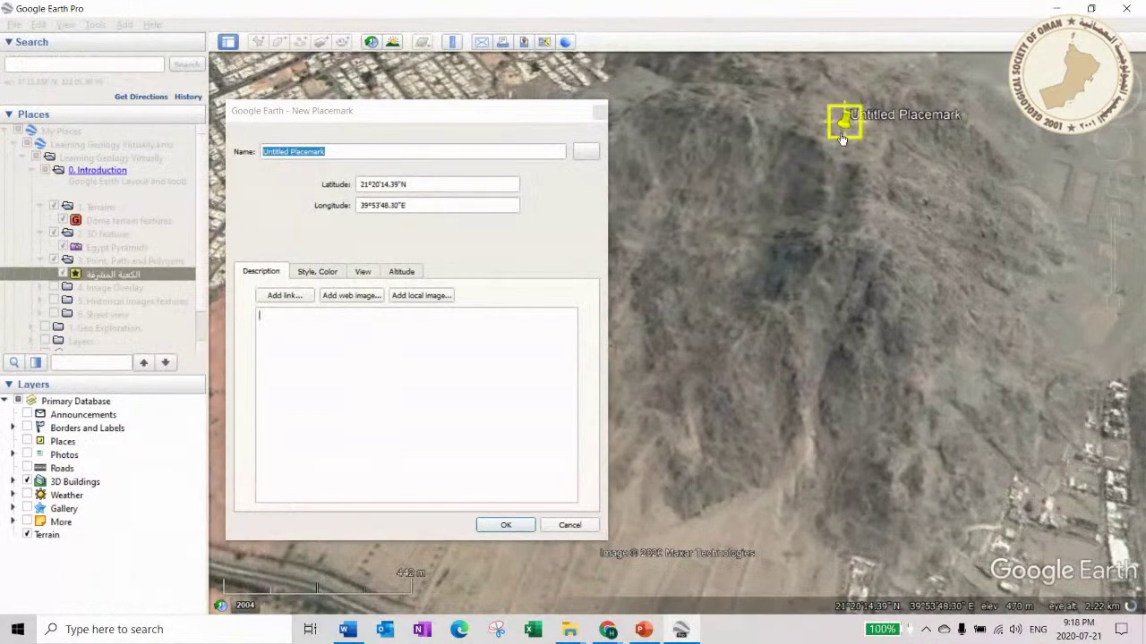
{"action": "scroll", "coordinate": [863, 219], "scroll_direction": "down", "scroll_amount": 1}
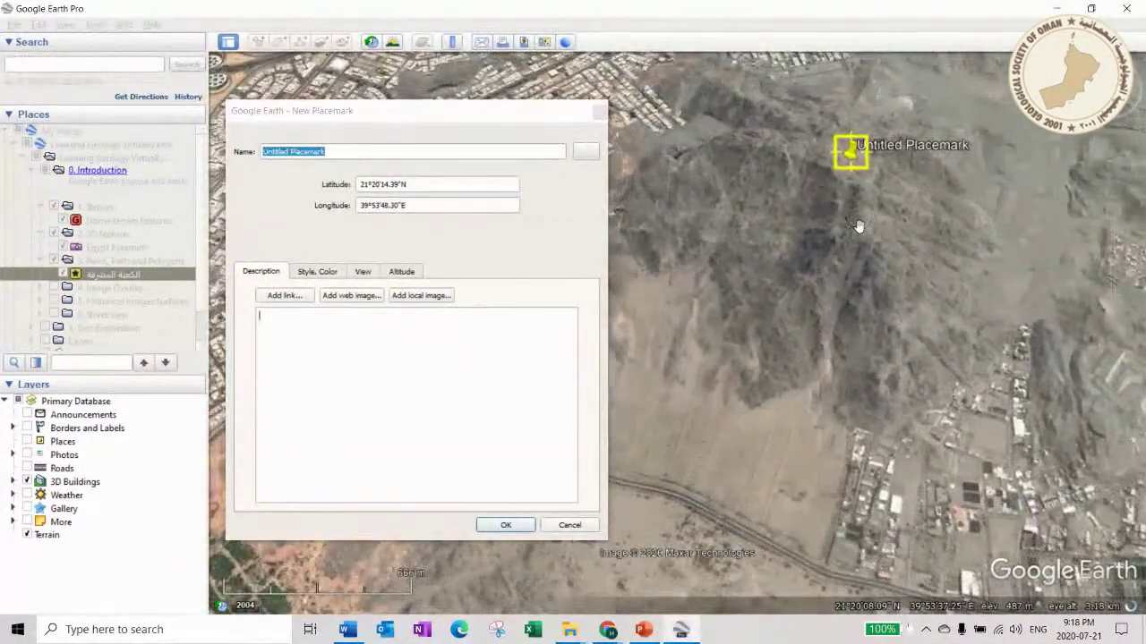
{"action": "scroll", "coordinate": [972, 358], "scroll_direction": "down", "scroll_amount": 2}
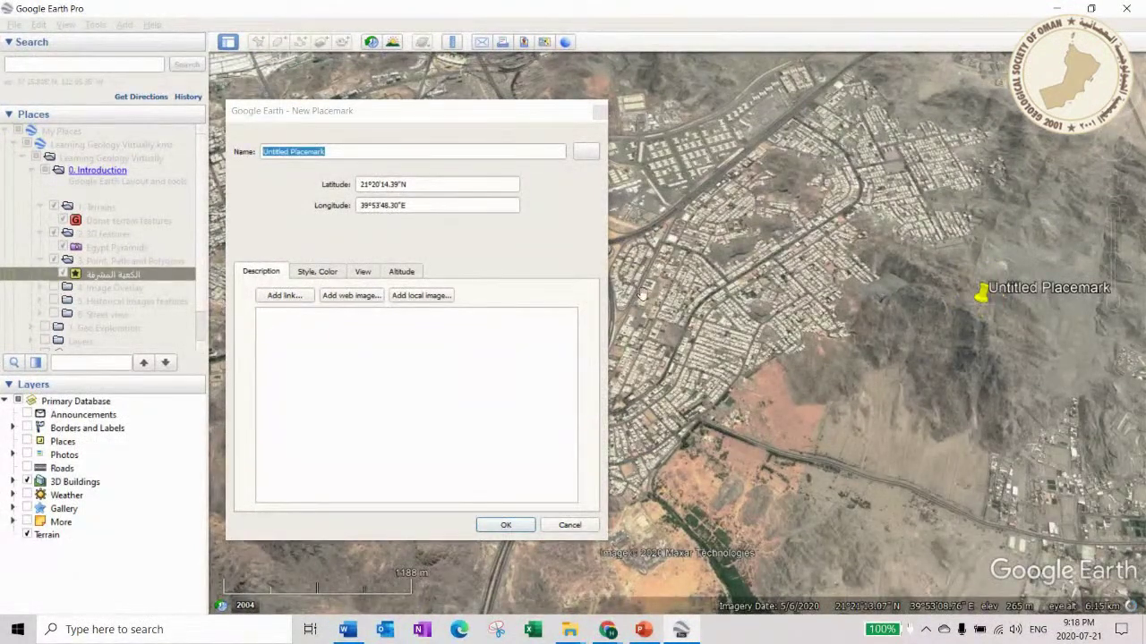
- Replace the new placemark's default name with "Jabal Al Noor"
{"action": "left_click_drag", "start_coordinate": [331, 151], "coordinate": [283, 151]}
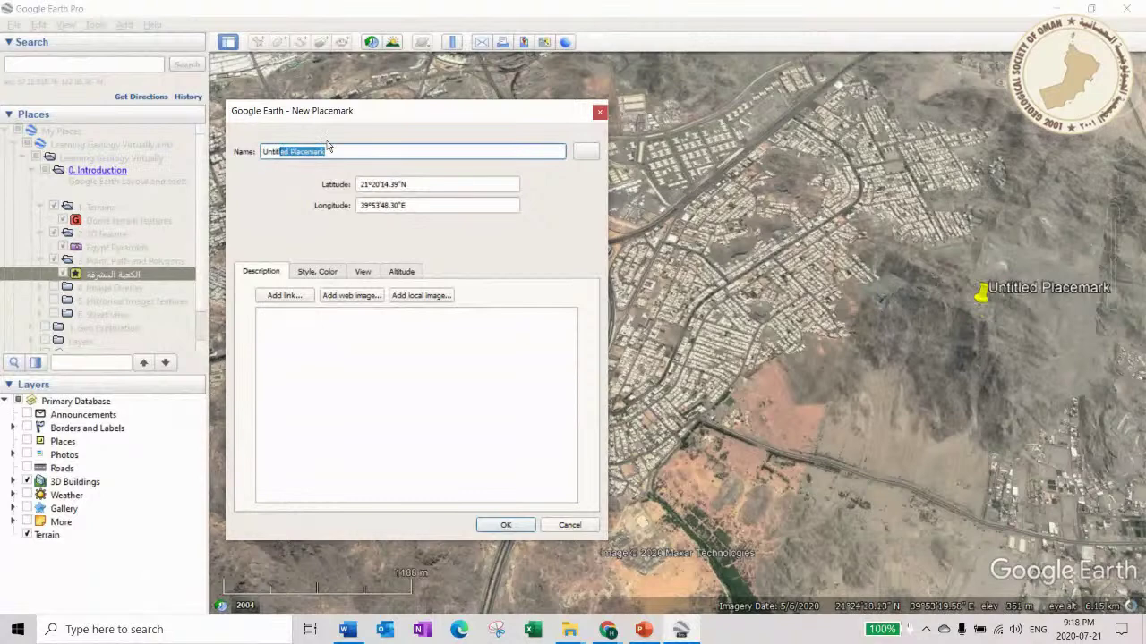
{"action": "left_click", "coordinate": [564, 322]}
{"action": "key", "text": "BackSpace"}
{"action": "key", "text": "BackSpace"}
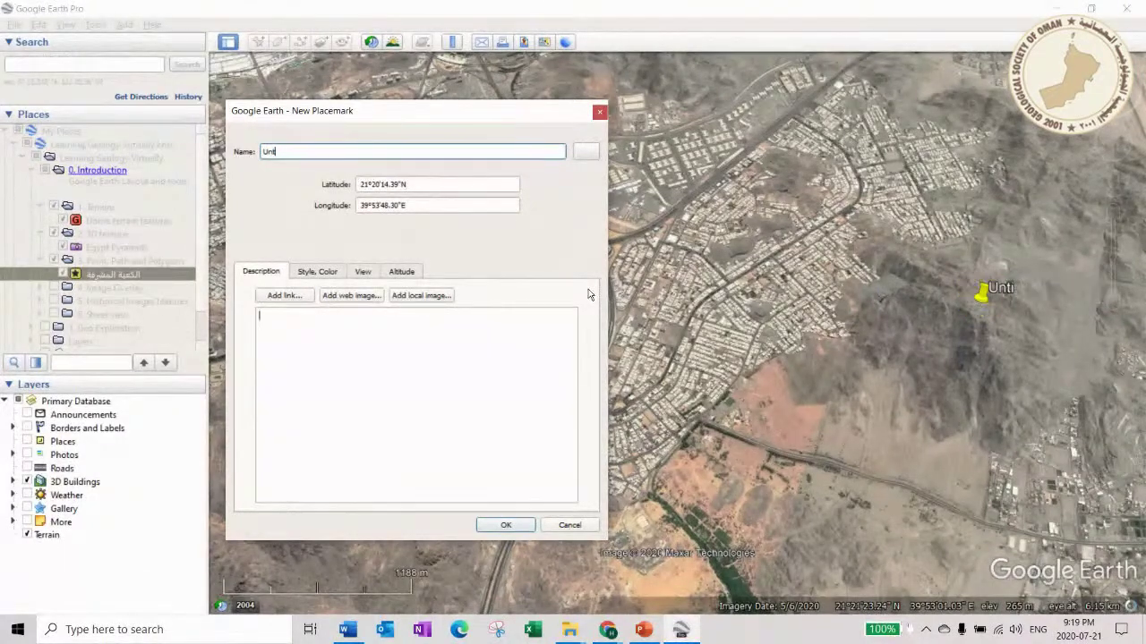
{"action": "key", "text": "Caps_Lock"}
{"action": "type", "text": "jABAL"}
{"action": "key", "text": "BackSpace"}
{"action": "key", "text": "BackSpace"}
{"action": "key", "text": "BackSpace"}
{"action": "key", "text": "BackSpace"}
{"action": "key", "text": "BackSpace"}
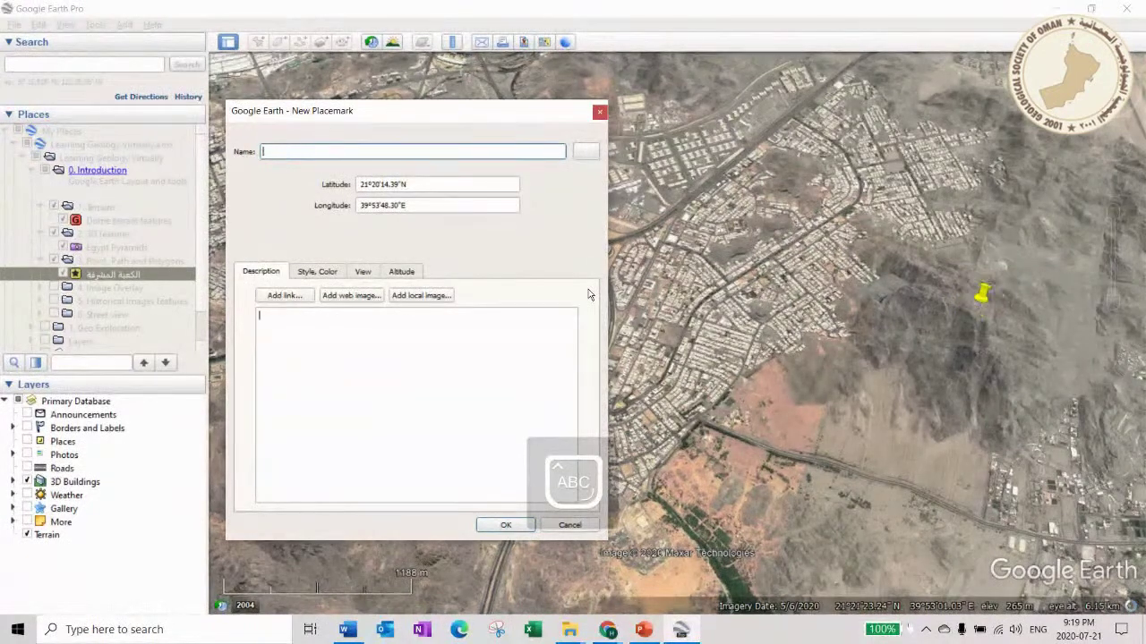
{"action": "type", "text": "Jabal Al Noor"}
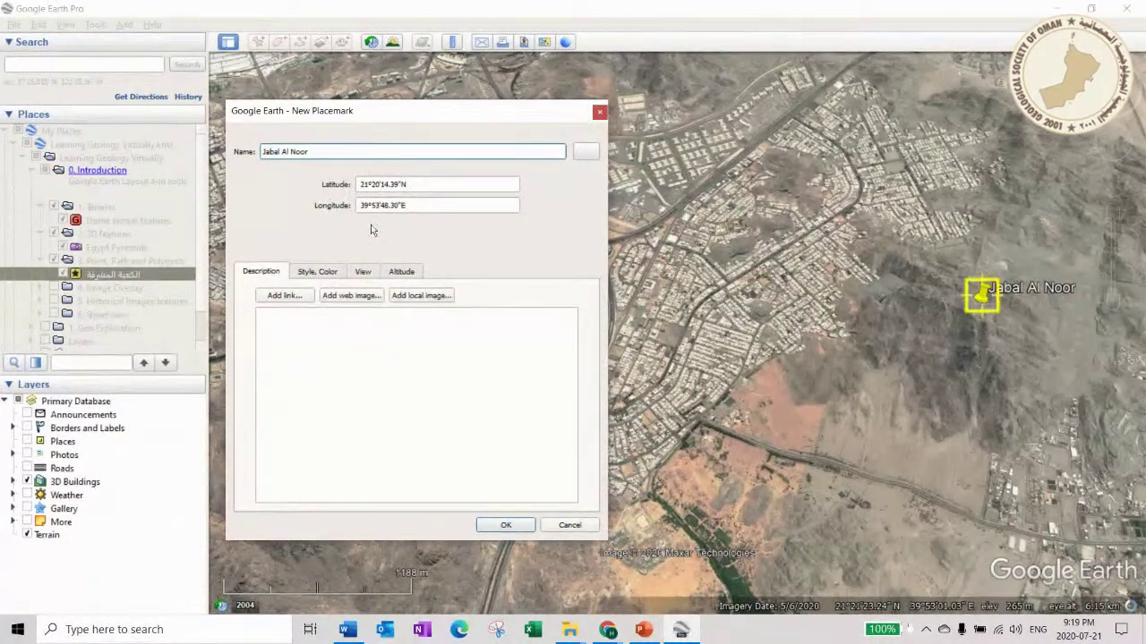
- Give the Jabal Al Noor placemark the description "A mountain where our prophet was worshipping"
{"action": "left_click", "coordinate": [290, 331]}
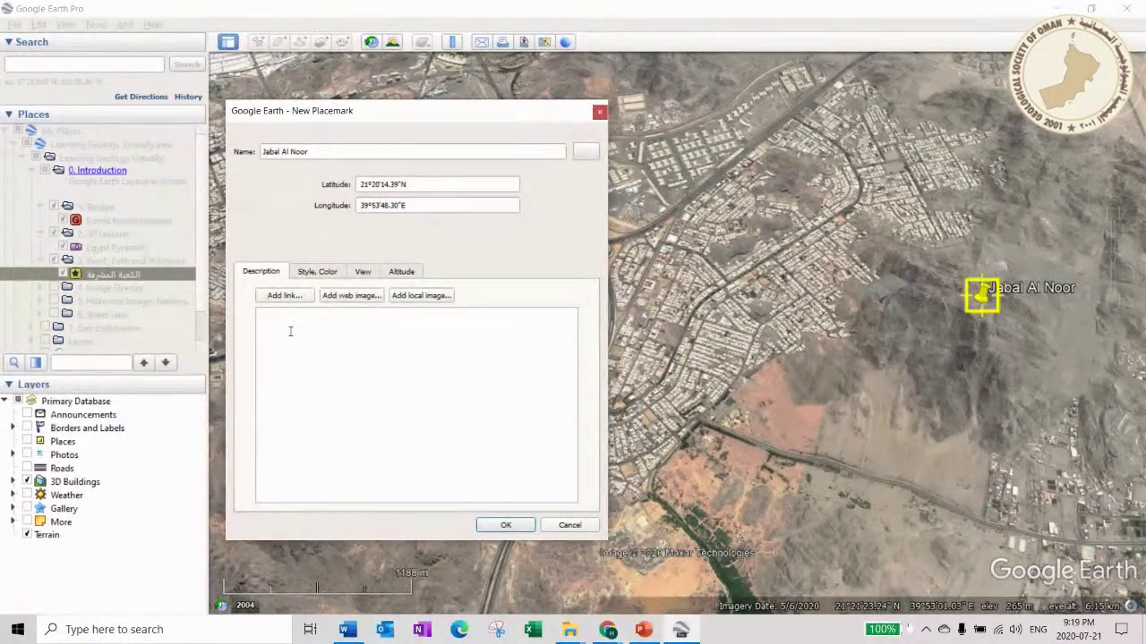
{"action": "type", "text": "A mou"}
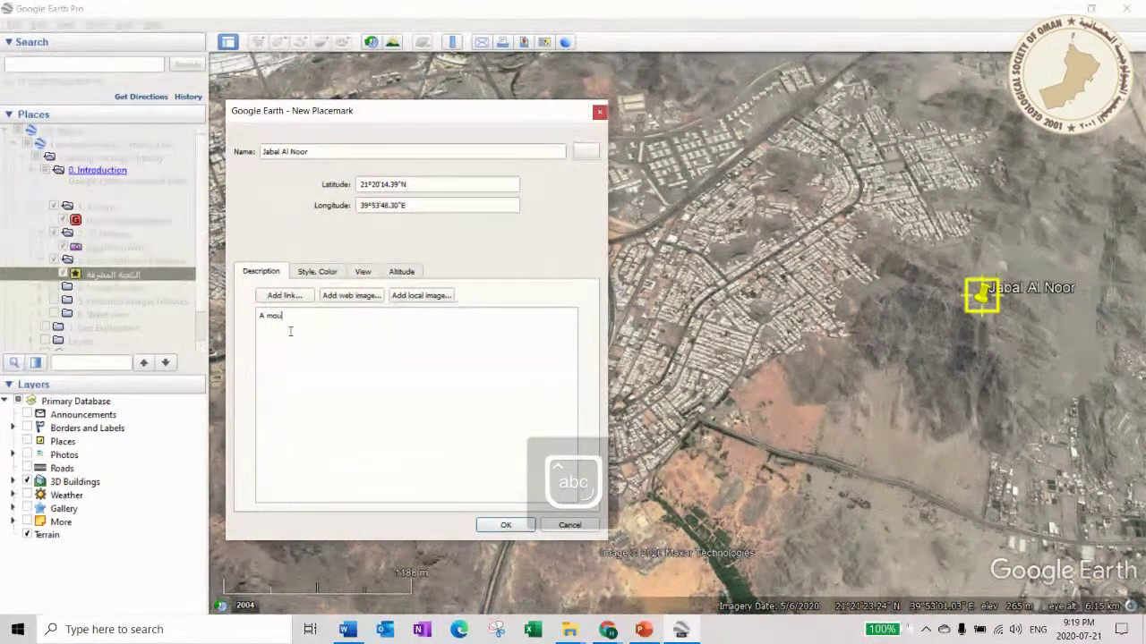
{"action": "type", "text": "ntain"}
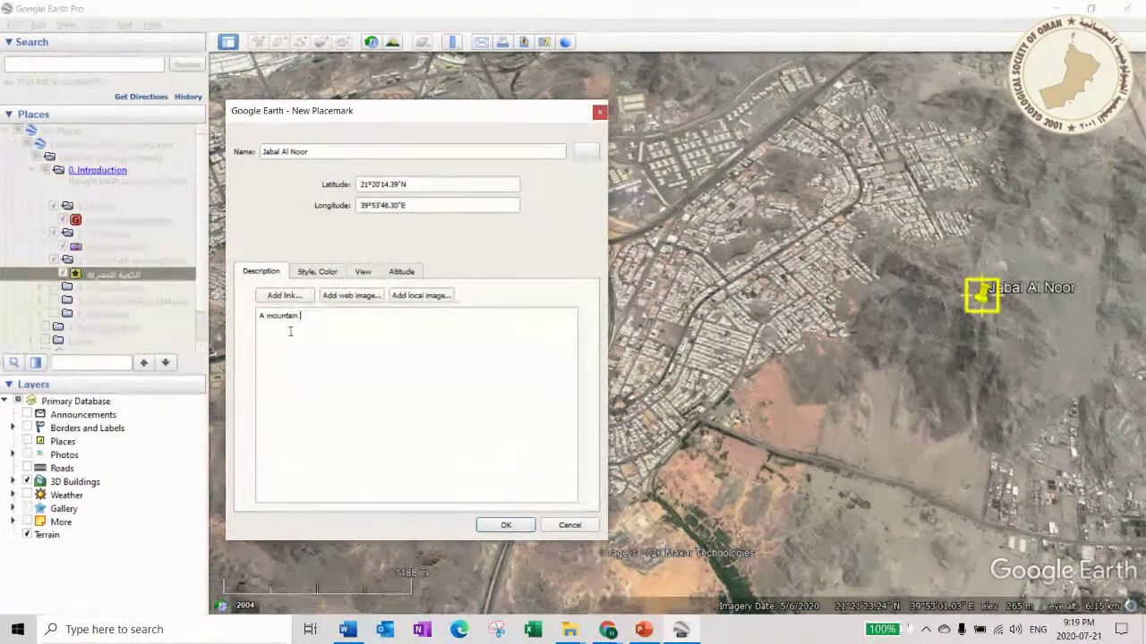
{"action": "type", "text": " where our p"}
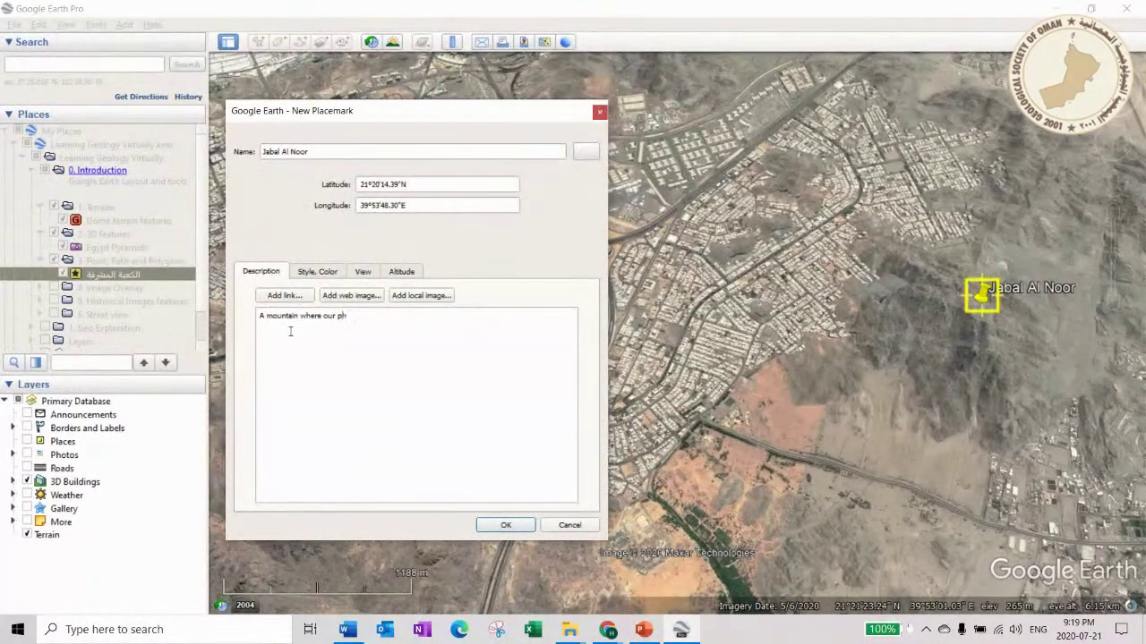
{"action": "type", "text": "rp"}
{"action": "key", "text": "BackSpace"}
{"action": "type", "text": "ophet was worshipping"}
- Try the red A, purple camera and red M icons on the placemark, discard the choice, and look at its style and color options
{"action": "left_click", "coordinate": [586, 152]}
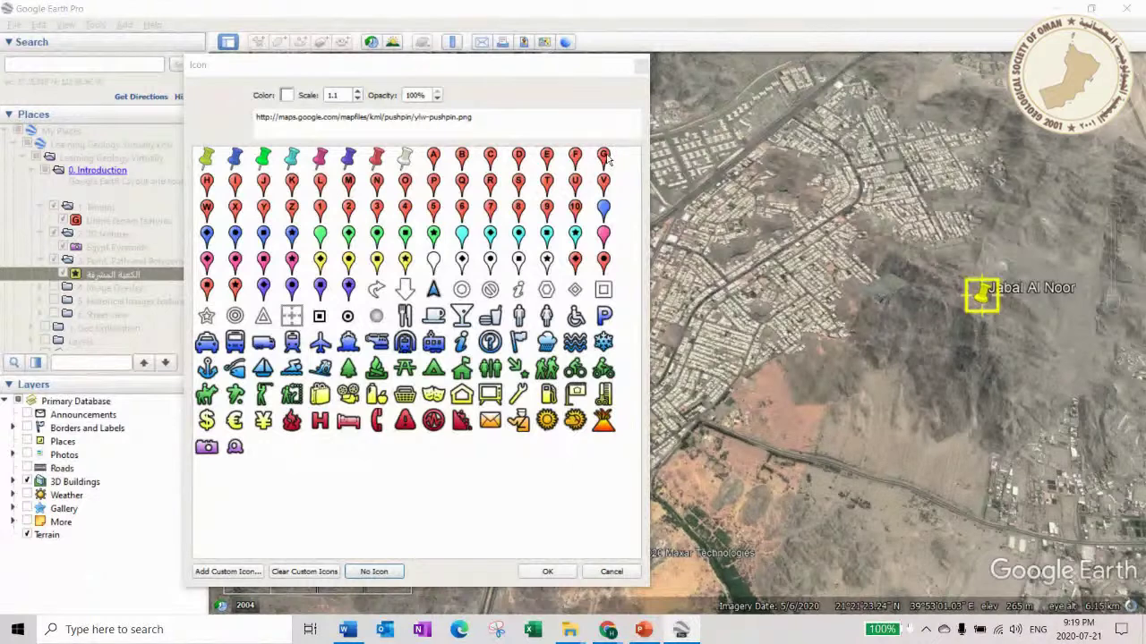
{"action": "left_click", "coordinate": [433, 157]}
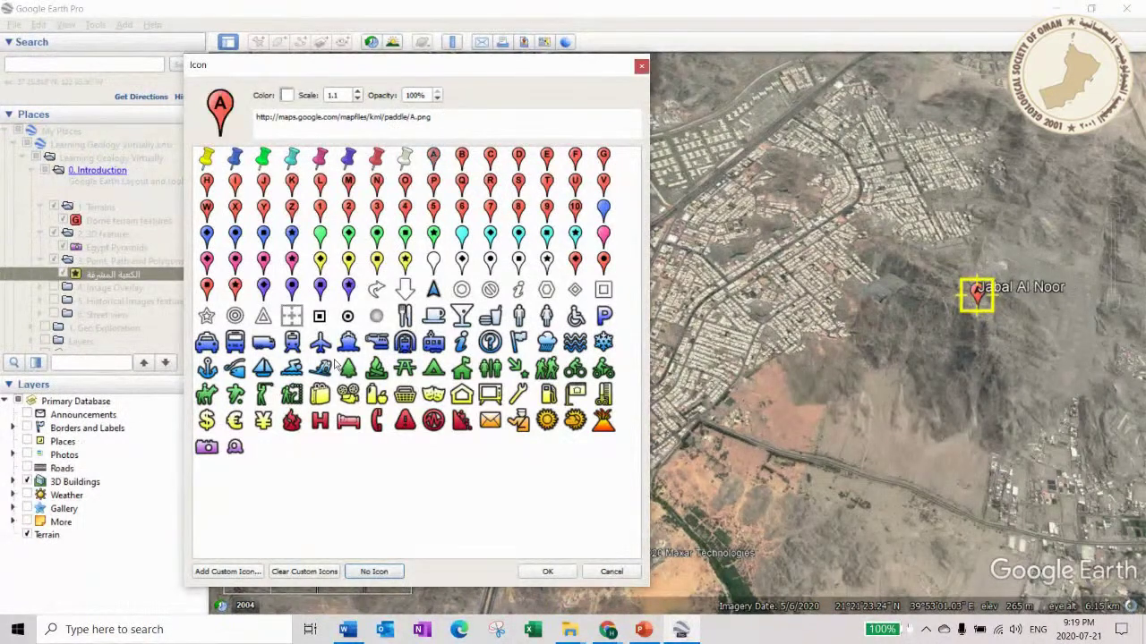
{"action": "left_click", "coordinate": [213, 451]}
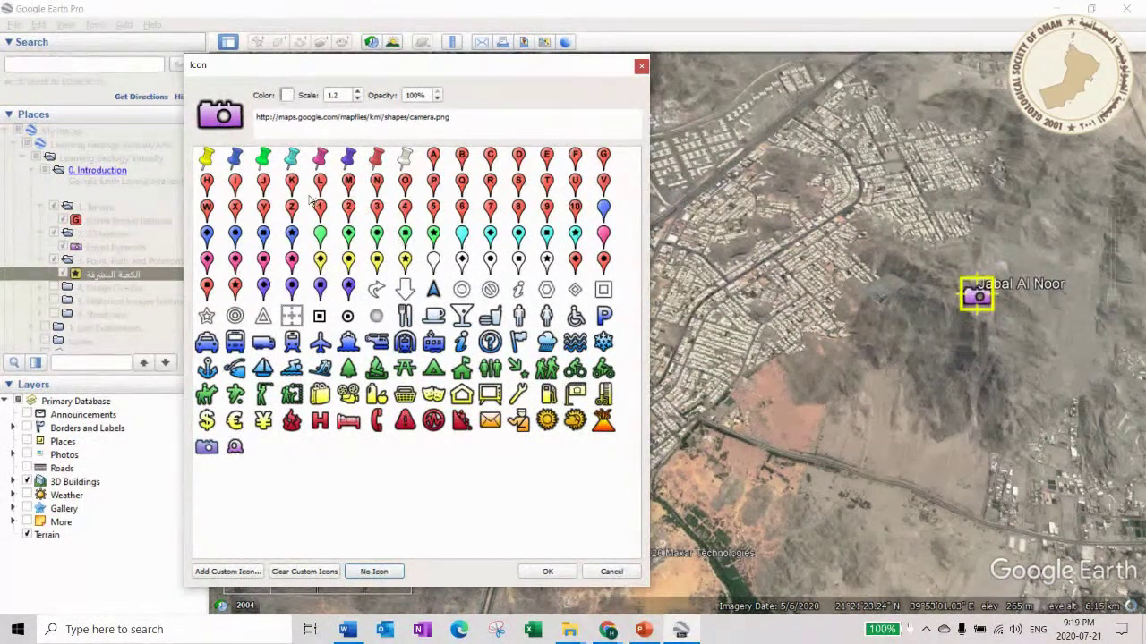
{"action": "left_click", "coordinate": [348, 183]}
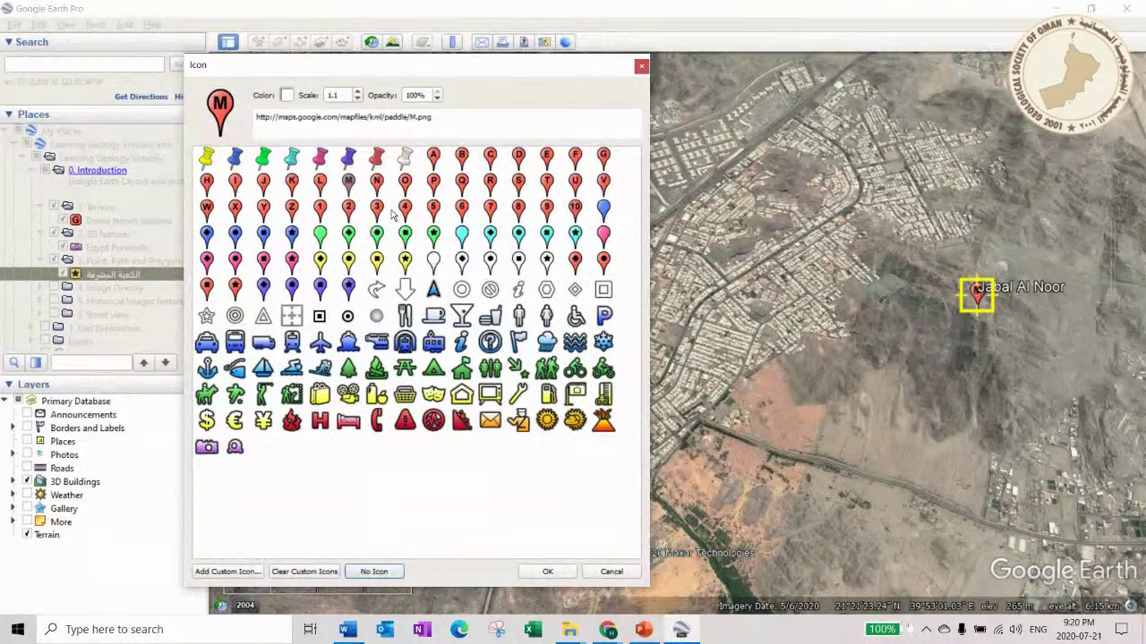
{"action": "left_click", "coordinate": [640, 68]}
{"action": "left_click", "coordinate": [326, 275]}
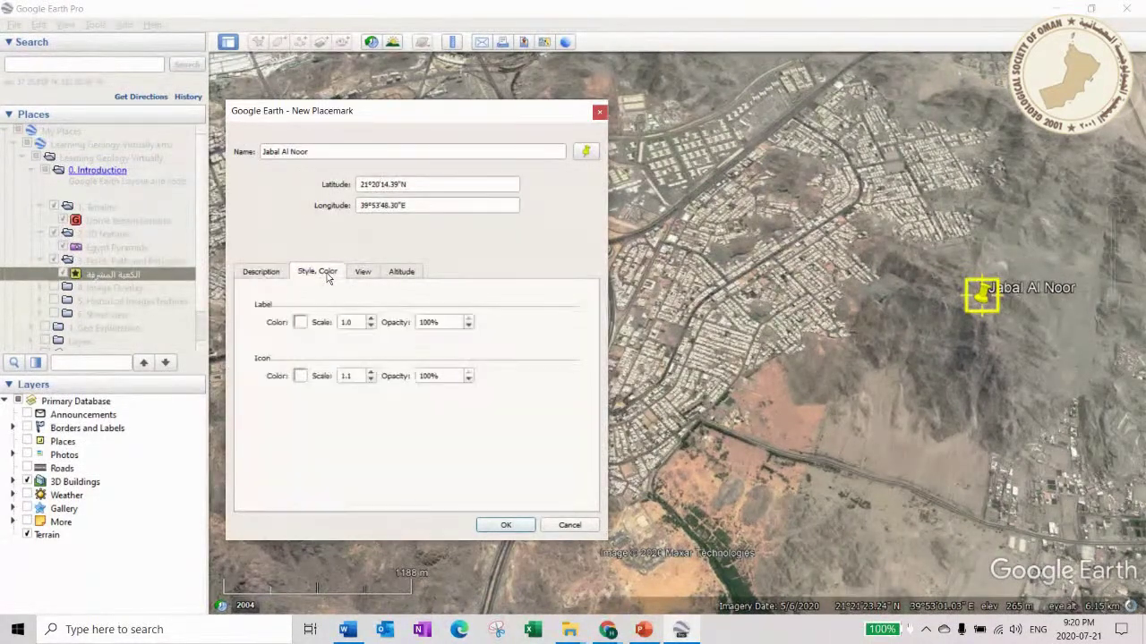
{"action": "left_click", "coordinate": [258, 273]}
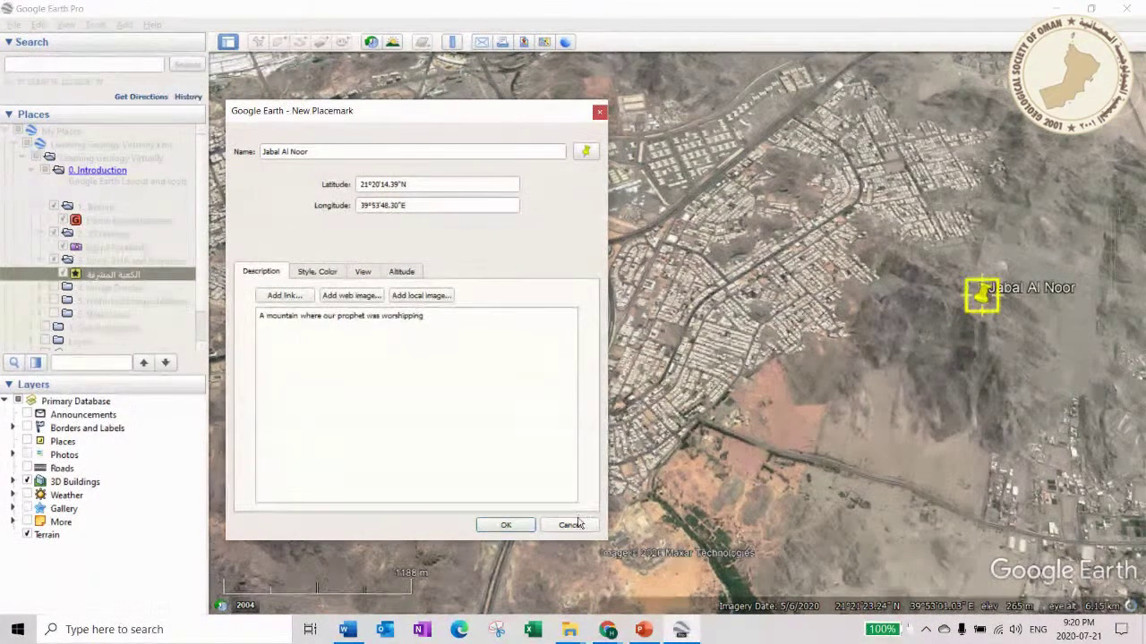
- Change the placemark's icon to the red A marker and save the placemark
{"action": "left_click", "coordinate": [584, 151]}
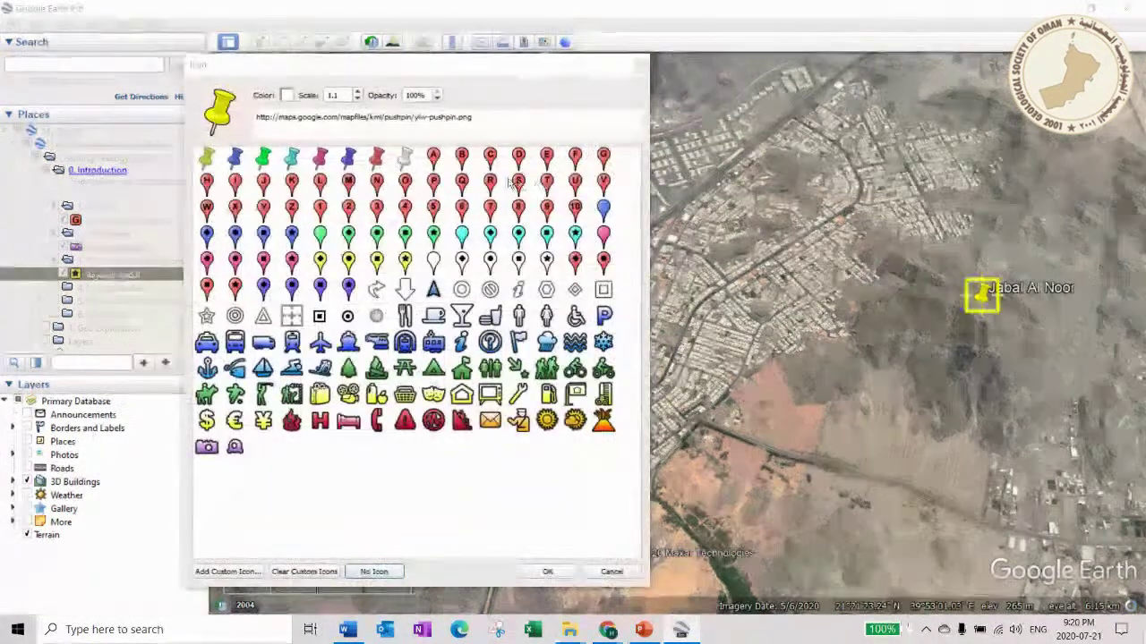
{"action": "left_click", "coordinate": [433, 157]}
{"action": "left_click", "coordinate": [547, 571]}
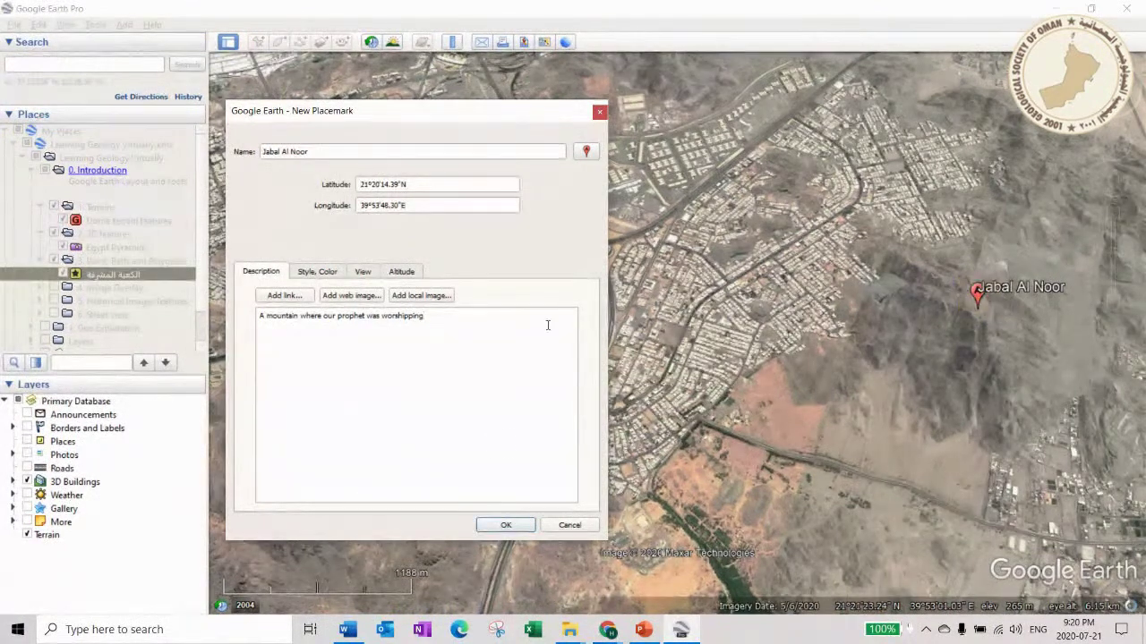
{"action": "left_click", "coordinate": [528, 525]}
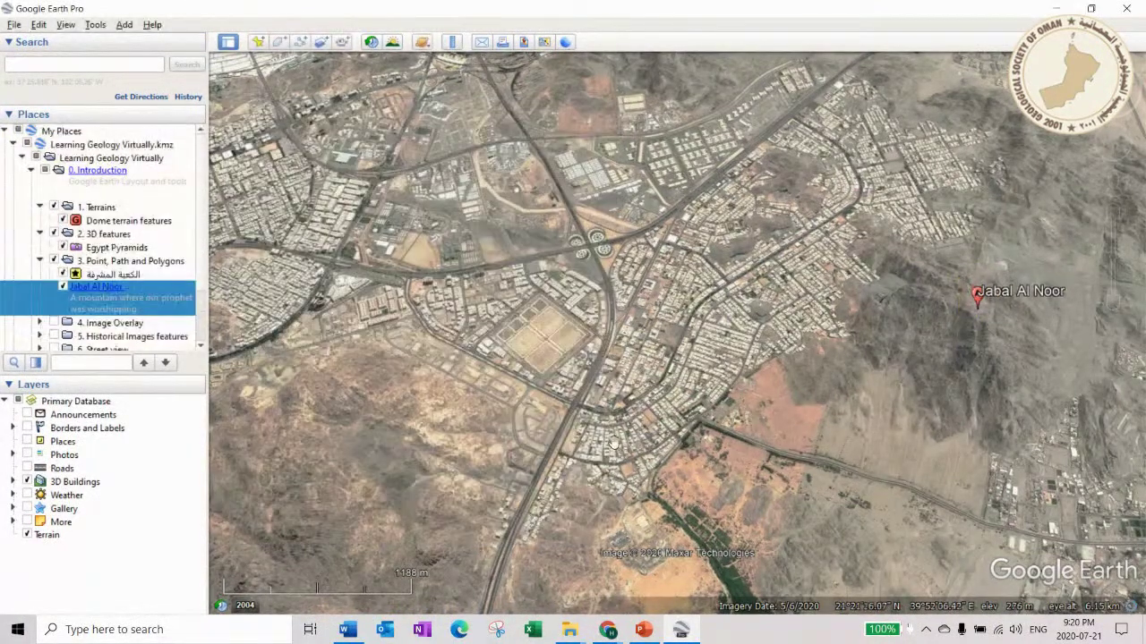
- Draw a new nine-point polygon of about 3.4 square kilometers around the dark mountain marked Jabal Al Noor
{"action": "left_click", "coordinate": [278, 42]}
{"action": "left_click_drag", "start_coordinate": [355, 120], "coordinate": [175, 106]}
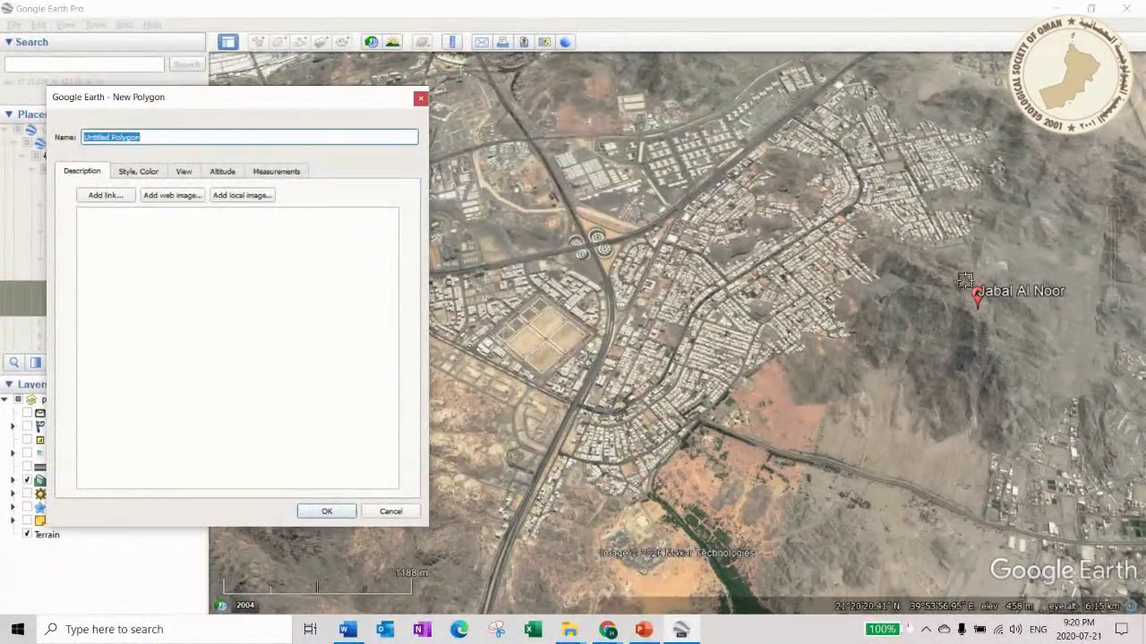
{"action": "left_click", "coordinate": [998, 247]}
{"action": "left_click", "coordinate": [898, 244]}
{"action": "left_click", "coordinate": [823, 268]}
{"action": "left_click", "coordinate": [835, 358]}
{"action": "left_click", "coordinate": [946, 406]}
{"action": "left_click", "coordinate": [1020, 437]}
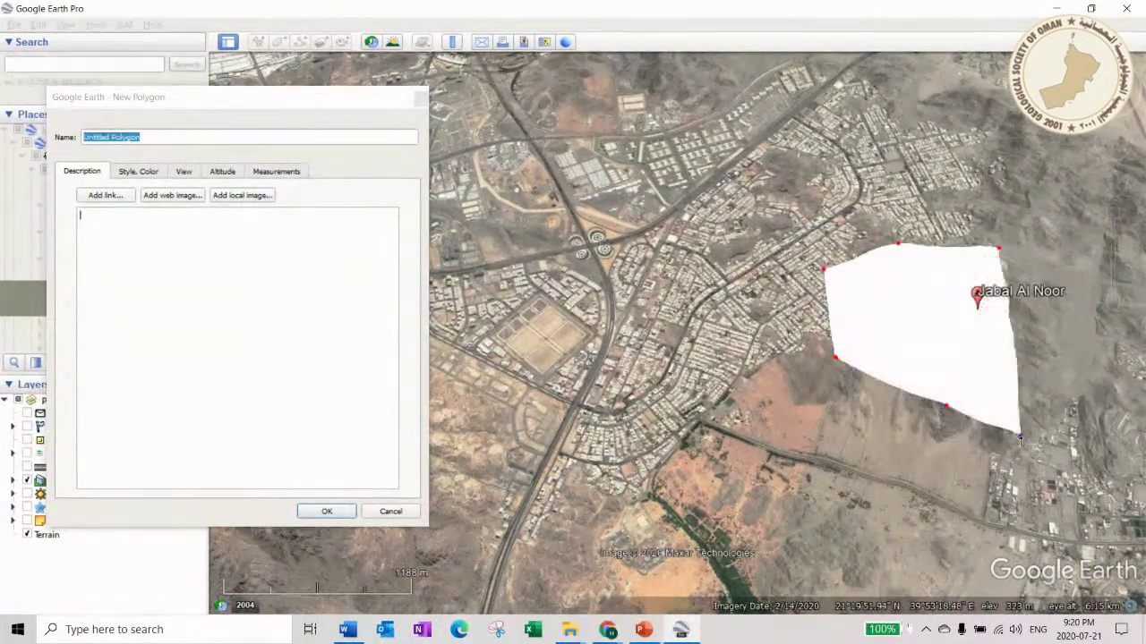
{"action": "left_click", "coordinate": [1096, 376]}
{"action": "left_click", "coordinate": [1102, 303]}
{"action": "left_click", "coordinate": [1046, 262]}
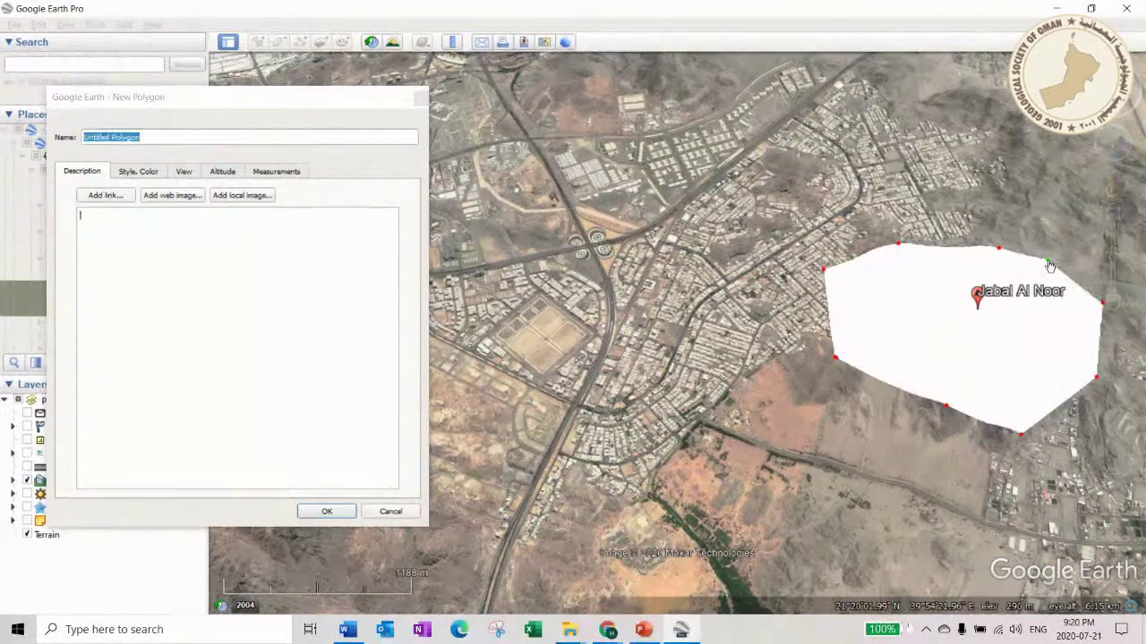
- Preview the polygon as Outlined, return it to Filled+Outlined, and set its area opacity to 50%
{"action": "left_click", "coordinate": [135, 172]}
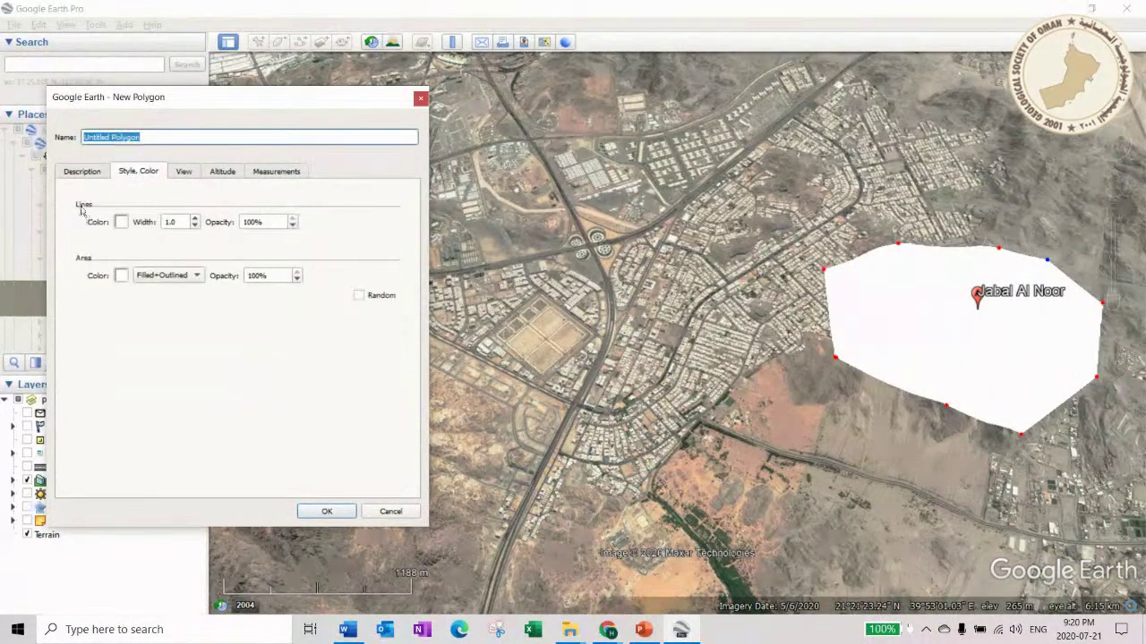
{"action": "left_click", "coordinate": [123, 276]}
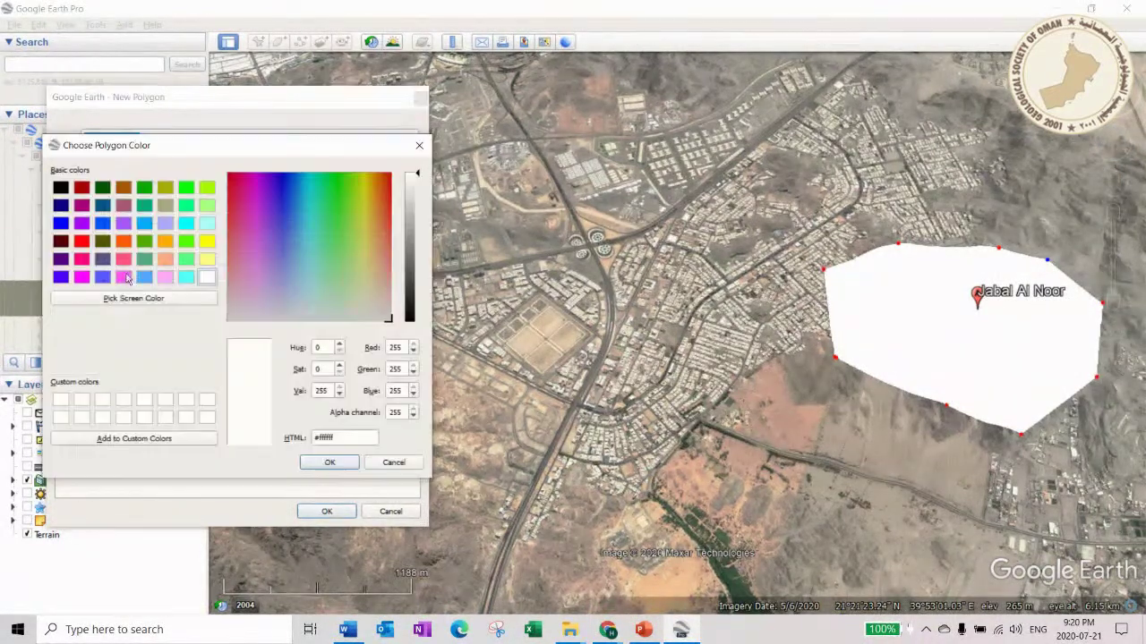
{"action": "left_click", "coordinate": [395, 463]}
{"action": "left_click", "coordinate": [191, 276]}
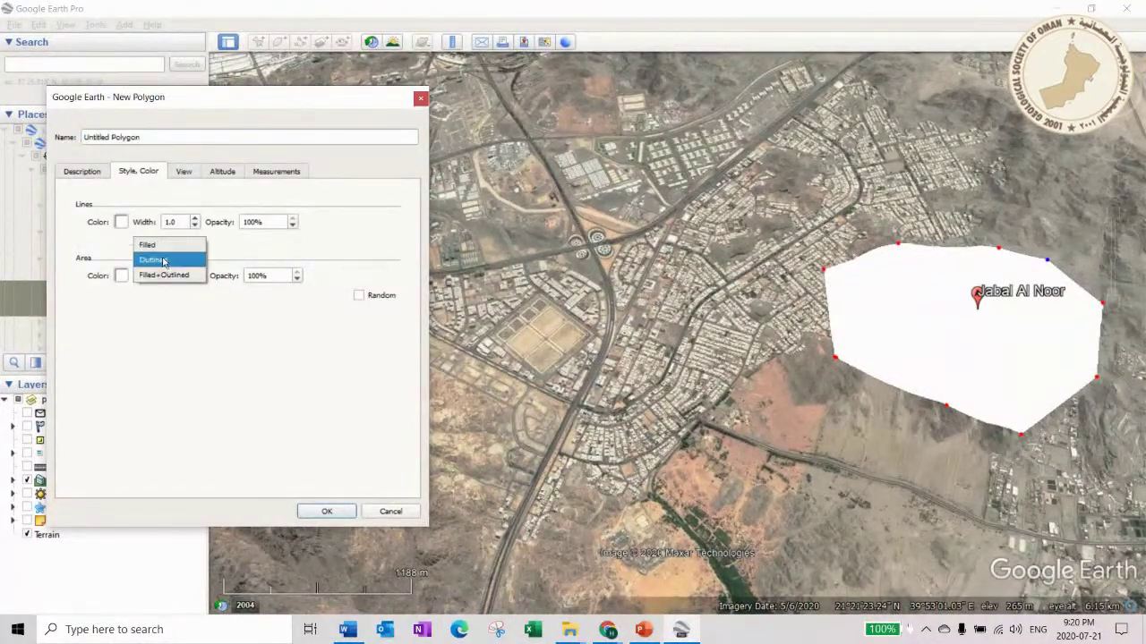
{"action": "left_click", "coordinate": [163, 260]}
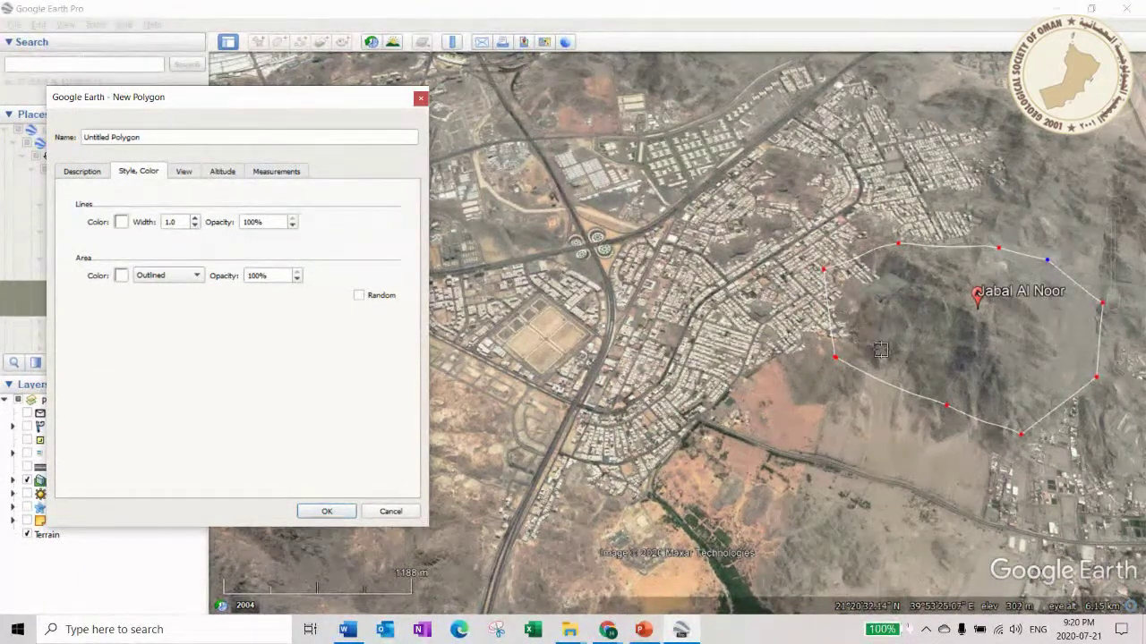
{"action": "left_click", "coordinate": [197, 276]}
{"action": "left_click", "coordinate": [166, 289]}
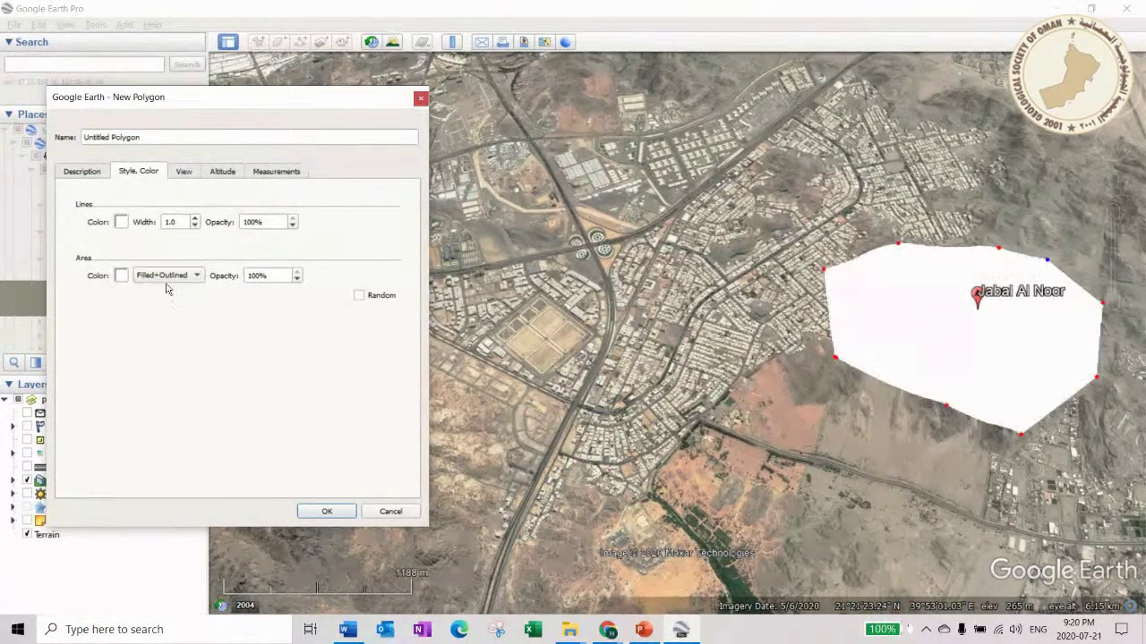
{"action": "double_click", "coordinate": [250, 276]}
{"action": "type", "text": "50"}
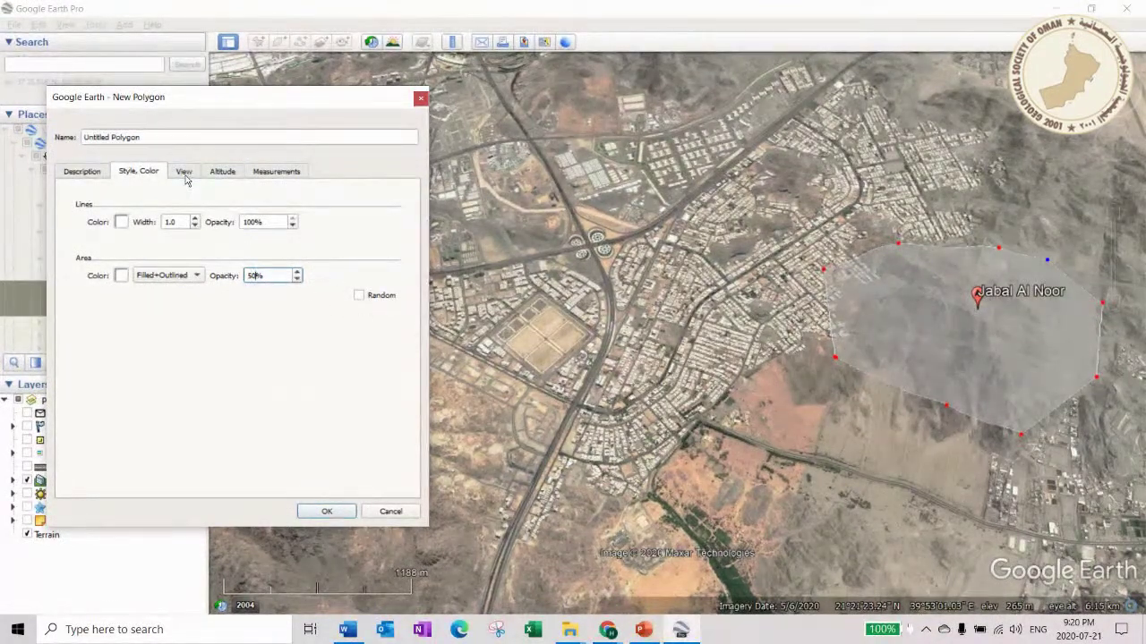
- Read the polygon's area in square kilometers and its perimeter in kilometers, then discard the polygon
{"action": "left_click", "coordinate": [222, 171]}
{"action": "left_click", "coordinate": [276, 171]}
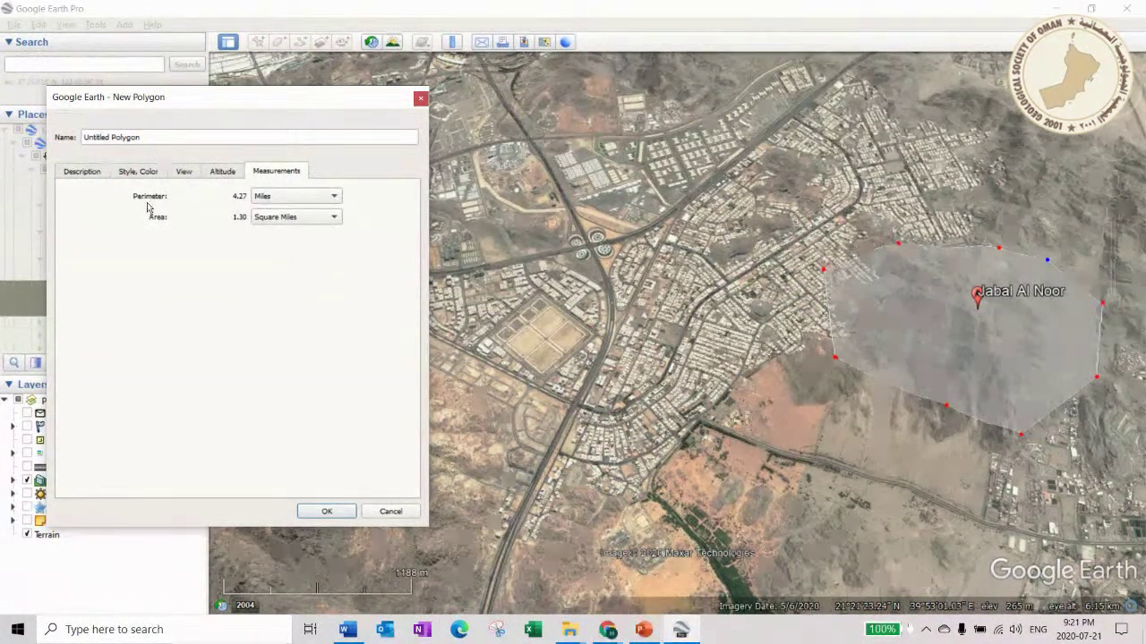
{"action": "left_click", "coordinate": [285, 216]}
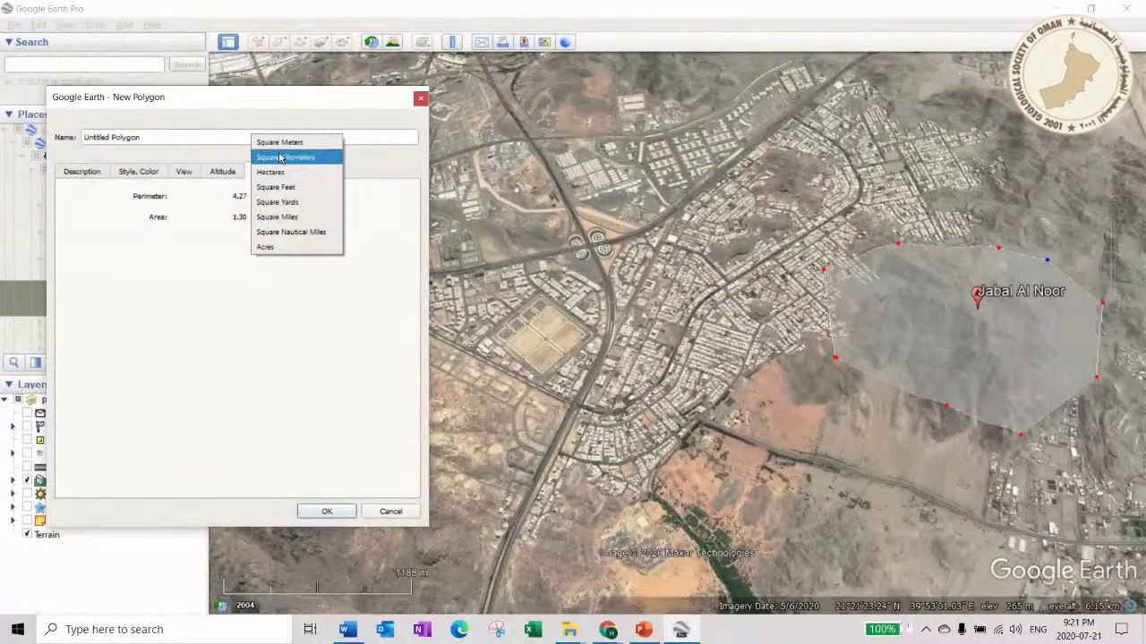
{"action": "left_click", "coordinate": [280, 158]}
{"action": "left_click", "coordinate": [286, 196]}
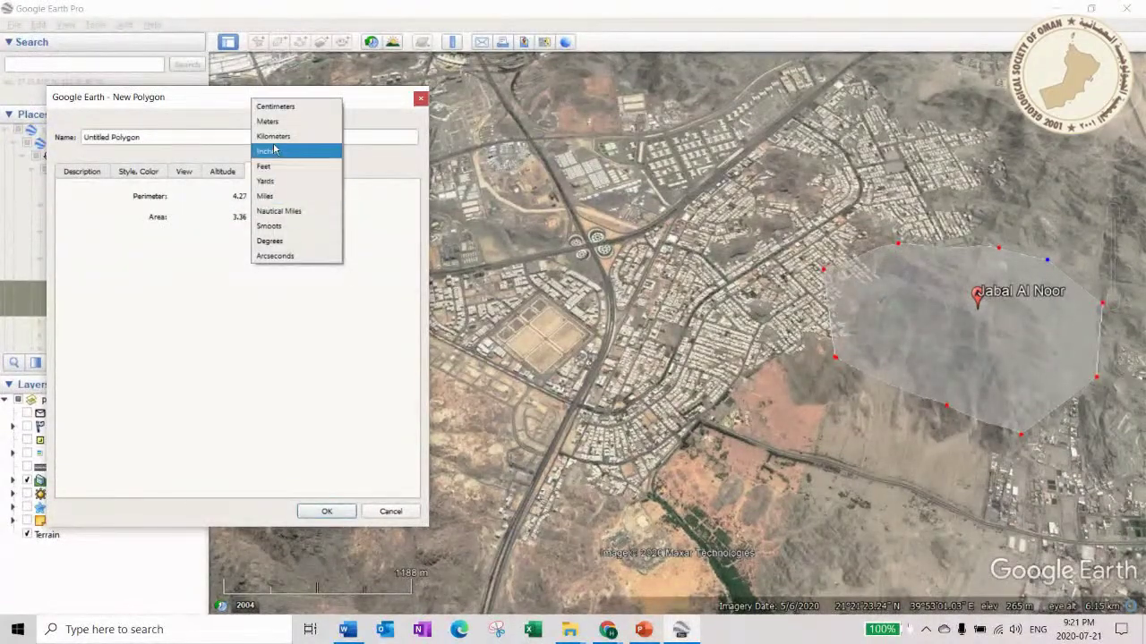
{"action": "left_click", "coordinate": [275, 136]}
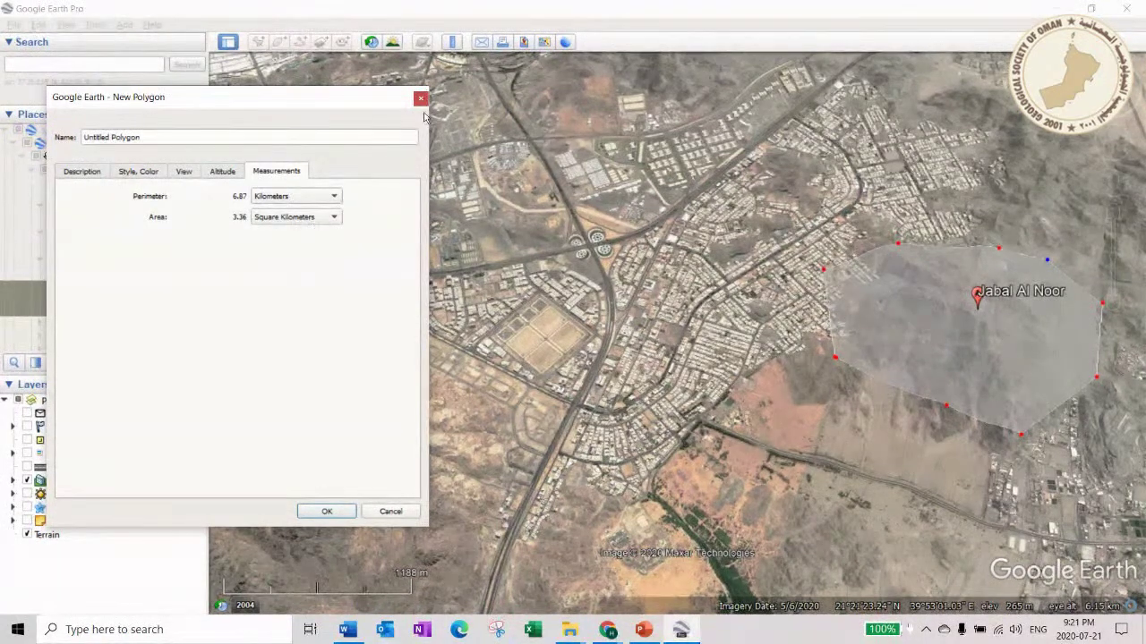
{"action": "left_click", "coordinate": [421, 99]}
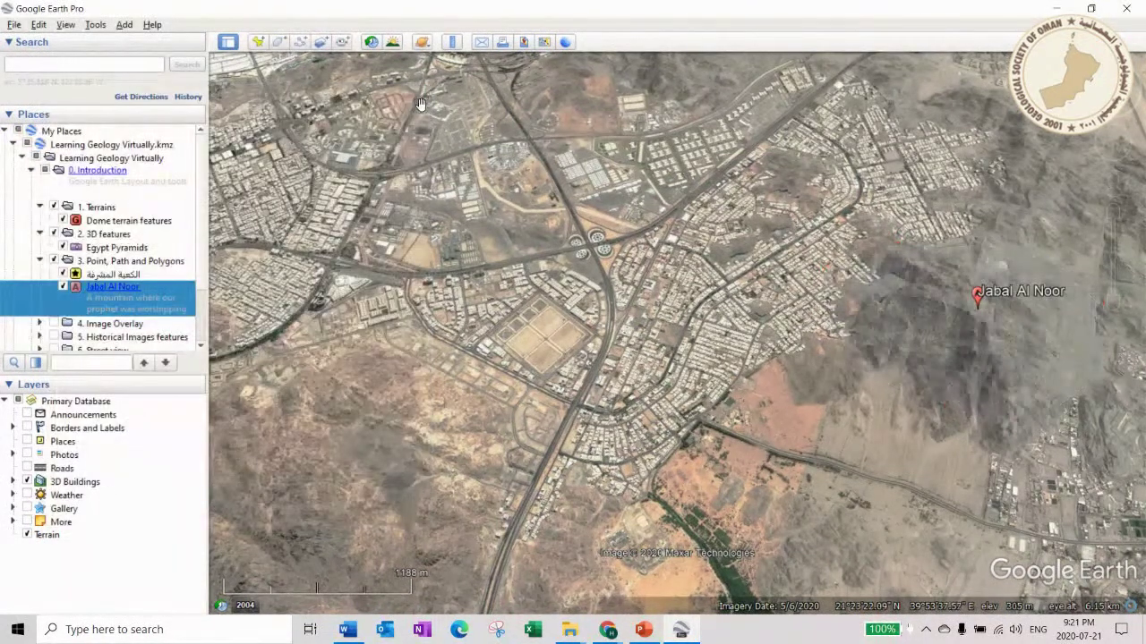
- Draw a new seven-point path from Jabal Al Noor westward across the city and down to the southwestern highway, then discard it
{"action": "left_click", "coordinate": [302, 42]}
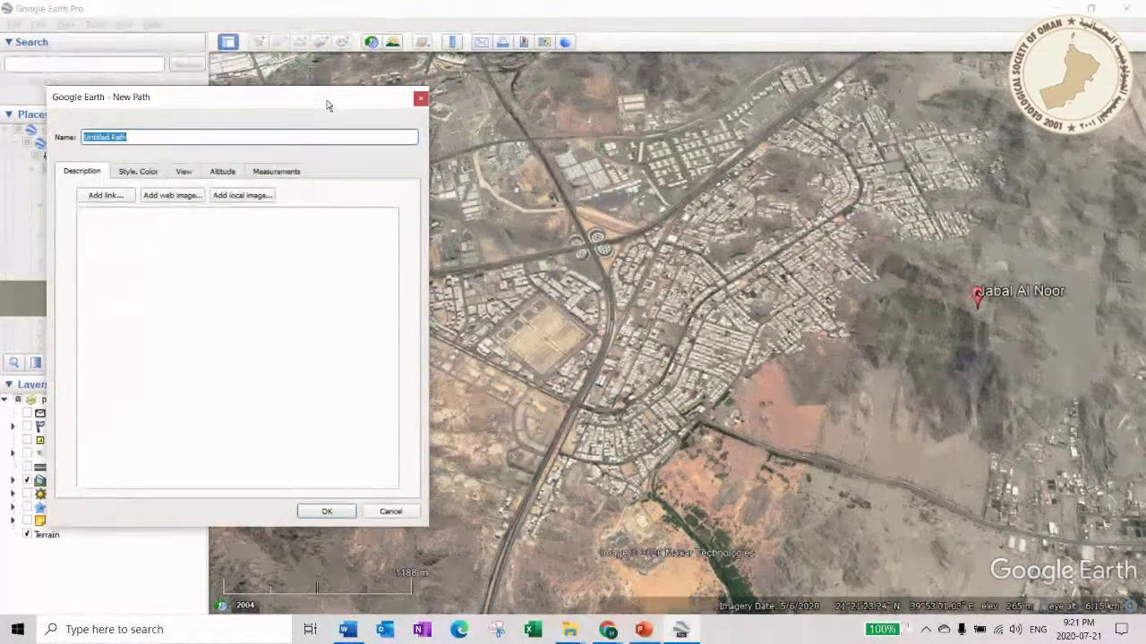
{"action": "left_click", "coordinate": [974, 300]}
{"action": "left_click", "coordinate": [757, 294]}
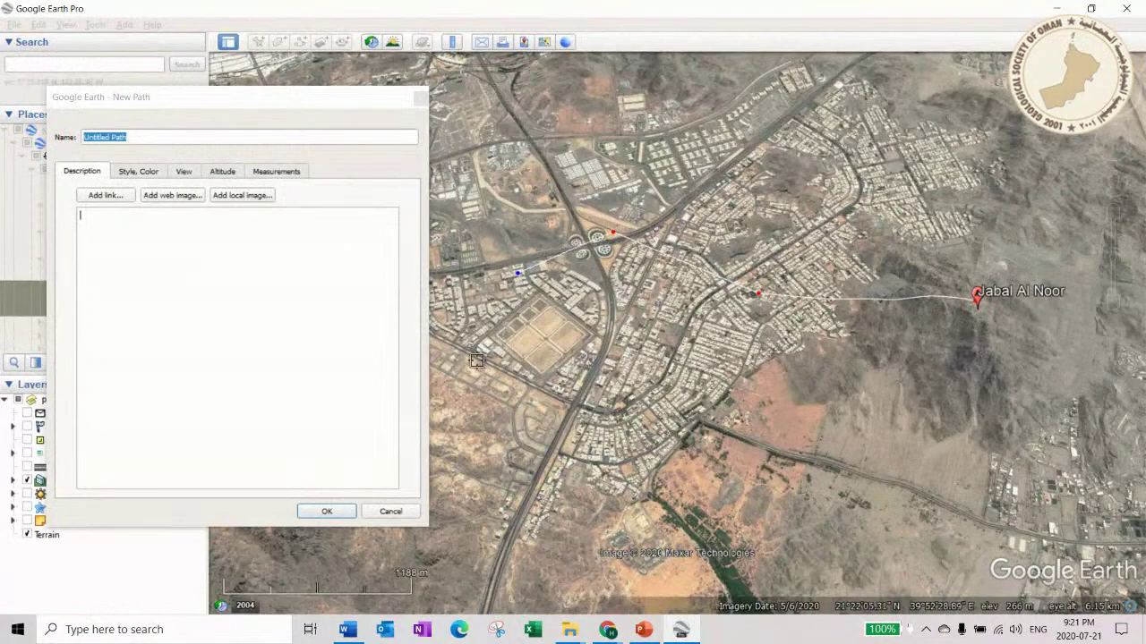
{"action": "left_click", "coordinate": [525, 493]}
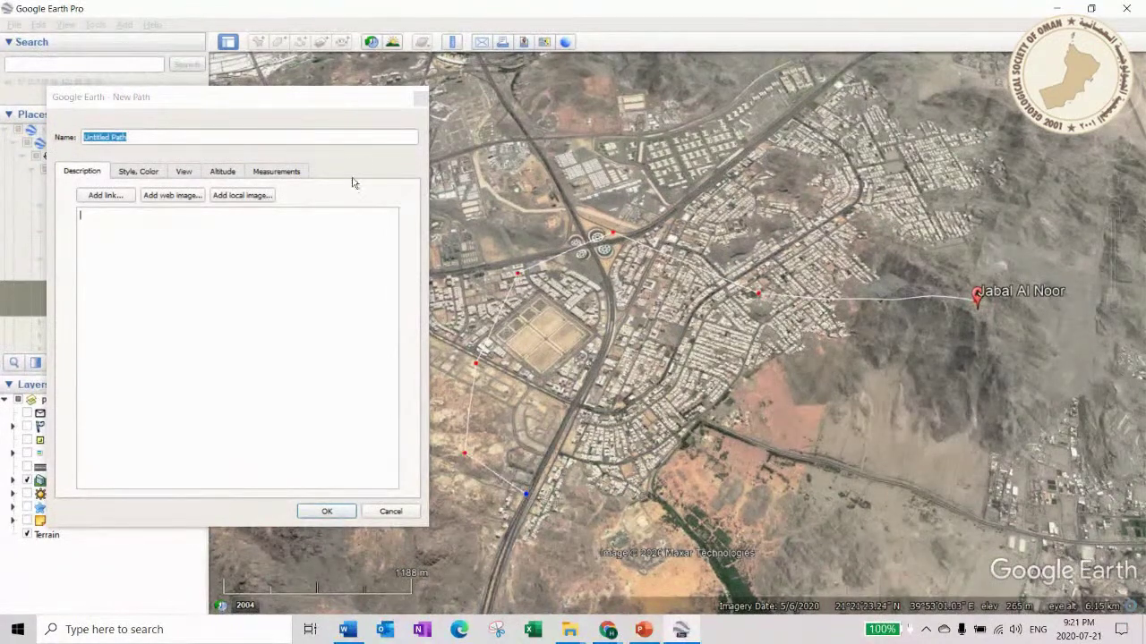
{"action": "left_click", "coordinate": [422, 101]}
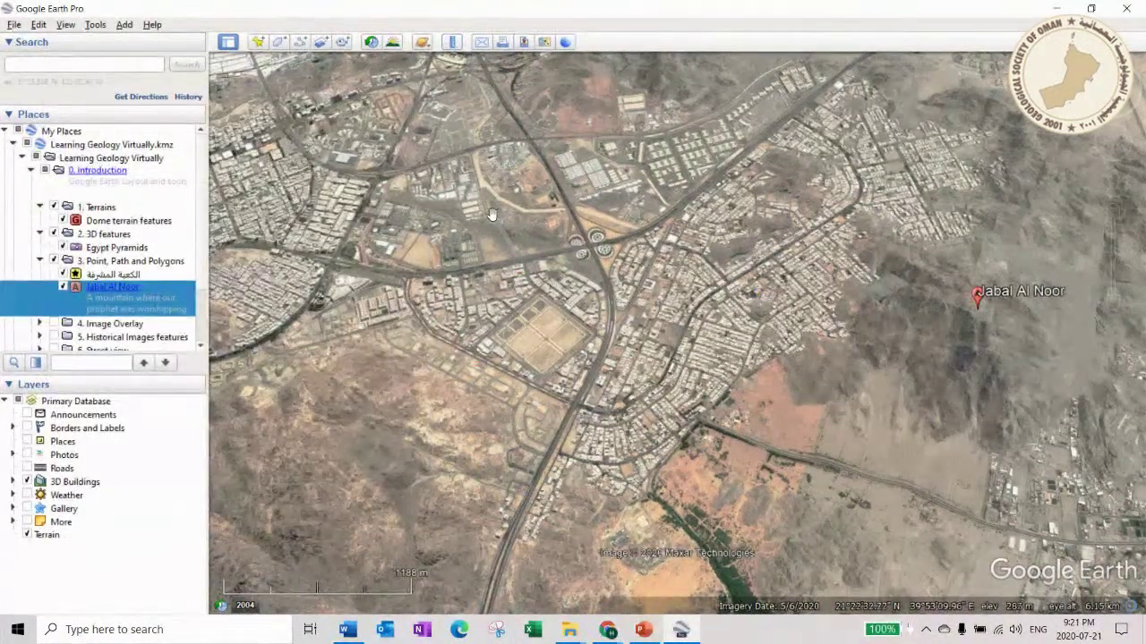
- Measure the straight-line distance in kilometers from Jabal Al Noor to الكعبة المشرفة with the Ruler, then switch it to path measurement
{"action": "scroll", "coordinate": [491, 210], "scroll_direction": "up", "scroll_amount": 3}
{"action": "scroll", "coordinate": [492, 210], "scroll_direction": "down", "scroll_amount": 4}
{"action": "left_click_drag", "start_coordinate": [417, 154], "coordinate": [697, 194]}
{"action": "left_click", "coordinate": [451, 41]}
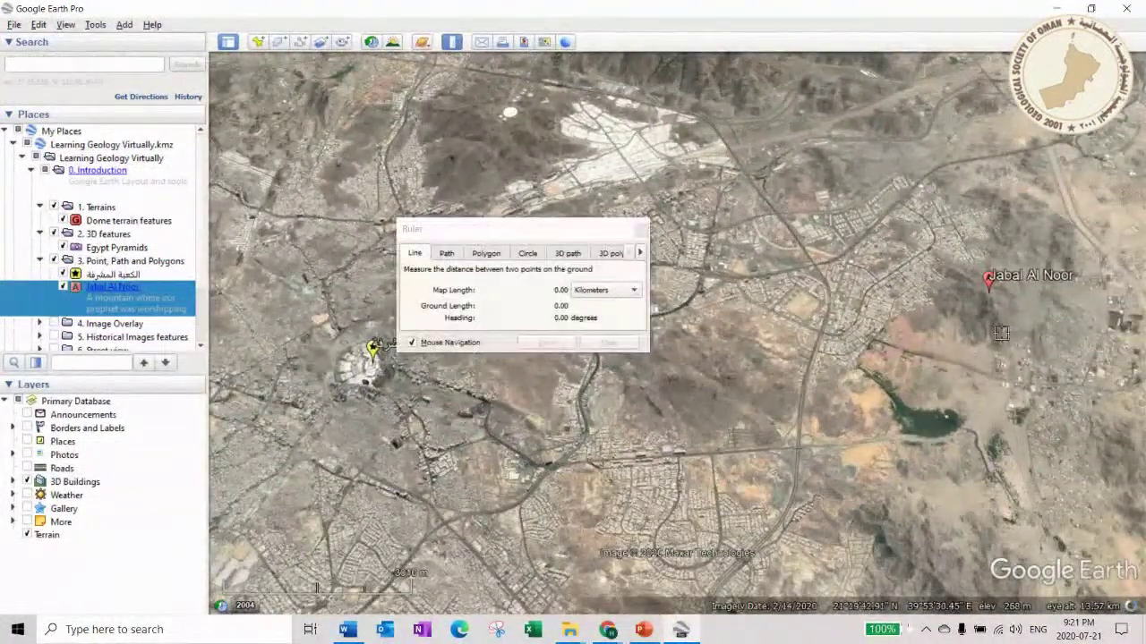
{"action": "left_click", "coordinate": [992, 298]}
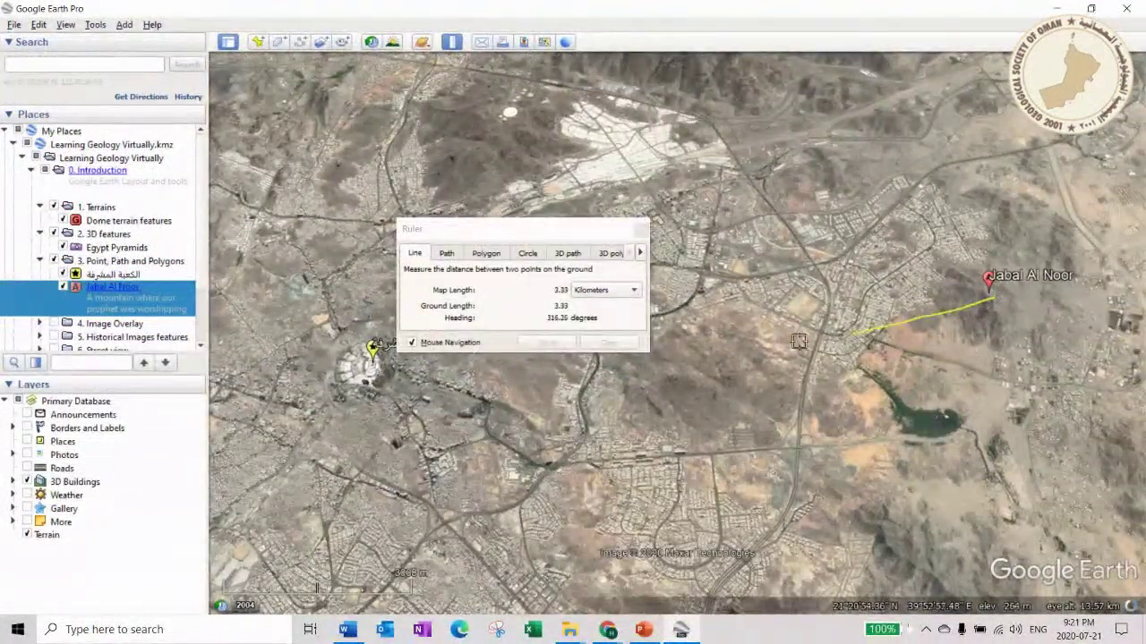
{"action": "left_click", "coordinate": [364, 363]}
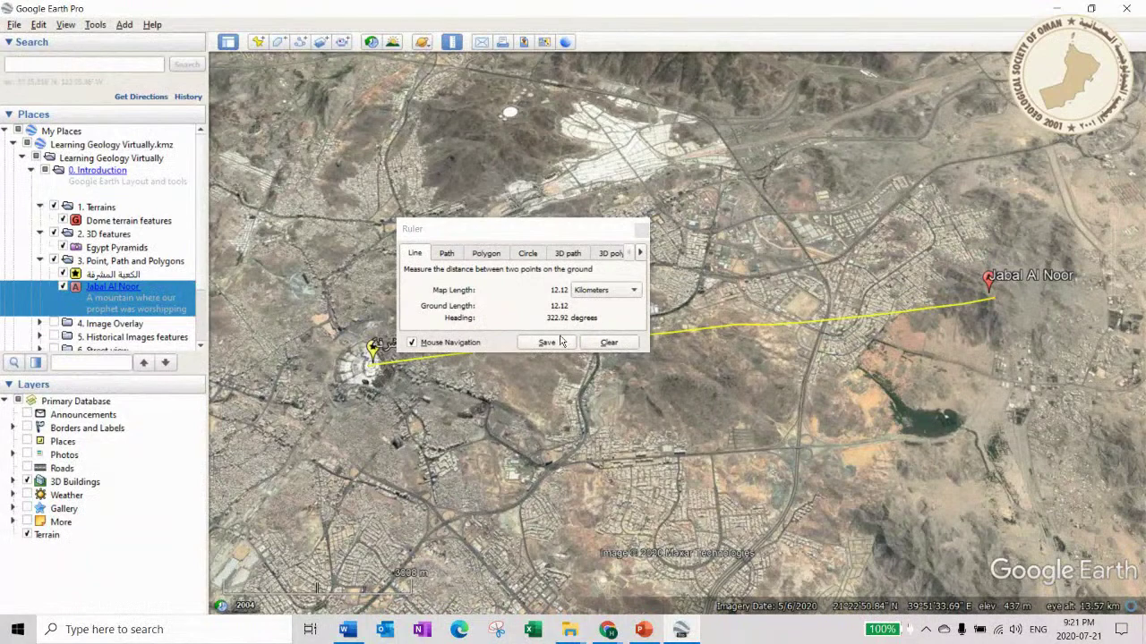
{"action": "left_click", "coordinate": [445, 253]}
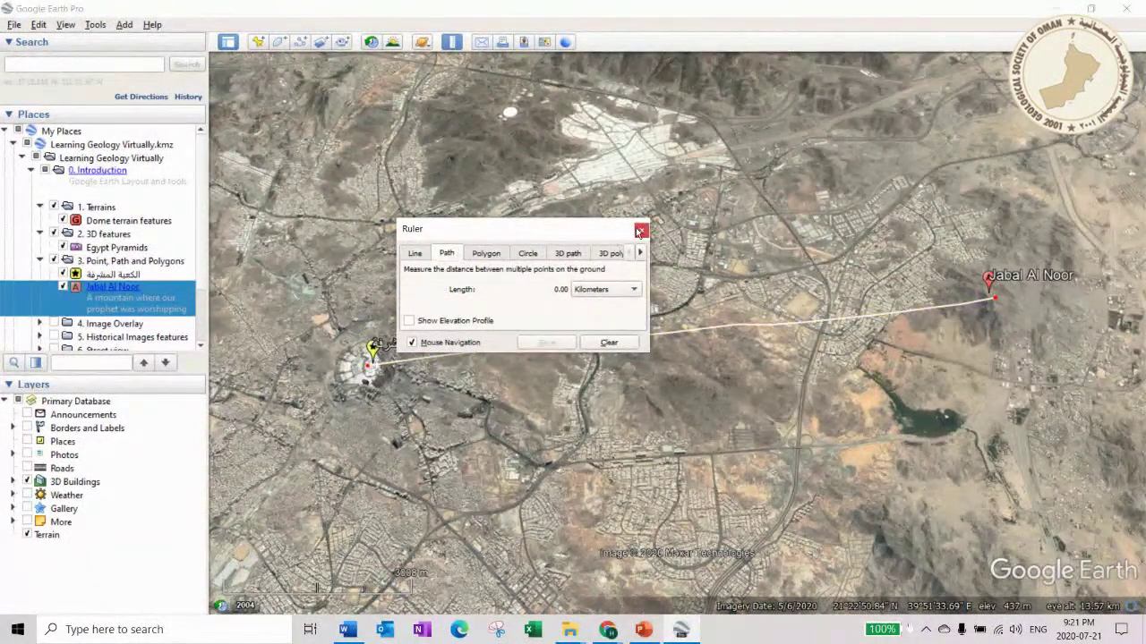
- Close the Ruler, collapse the Terrains, 3D features, and Point, Path and Polygons folders, and expand the 4. Image Overlay folder
{"action": "left_click", "coordinate": [639, 231]}
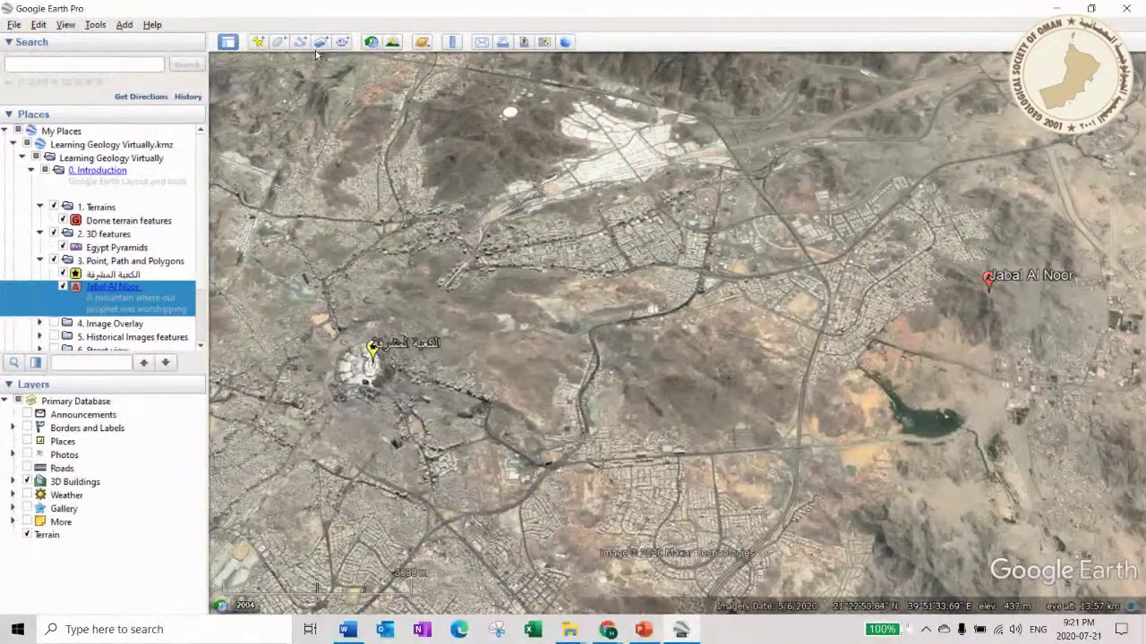
{"action": "left_click", "coordinate": [39, 260]}
{"action": "left_click", "coordinate": [39, 234]}
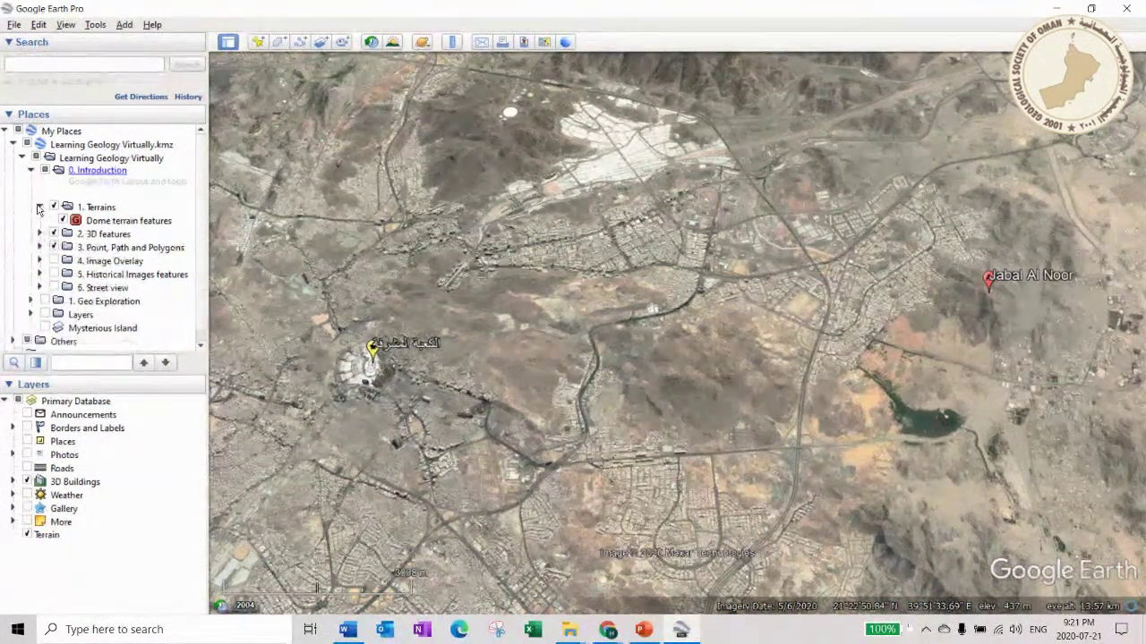
{"action": "left_click", "coordinate": [39, 207]}
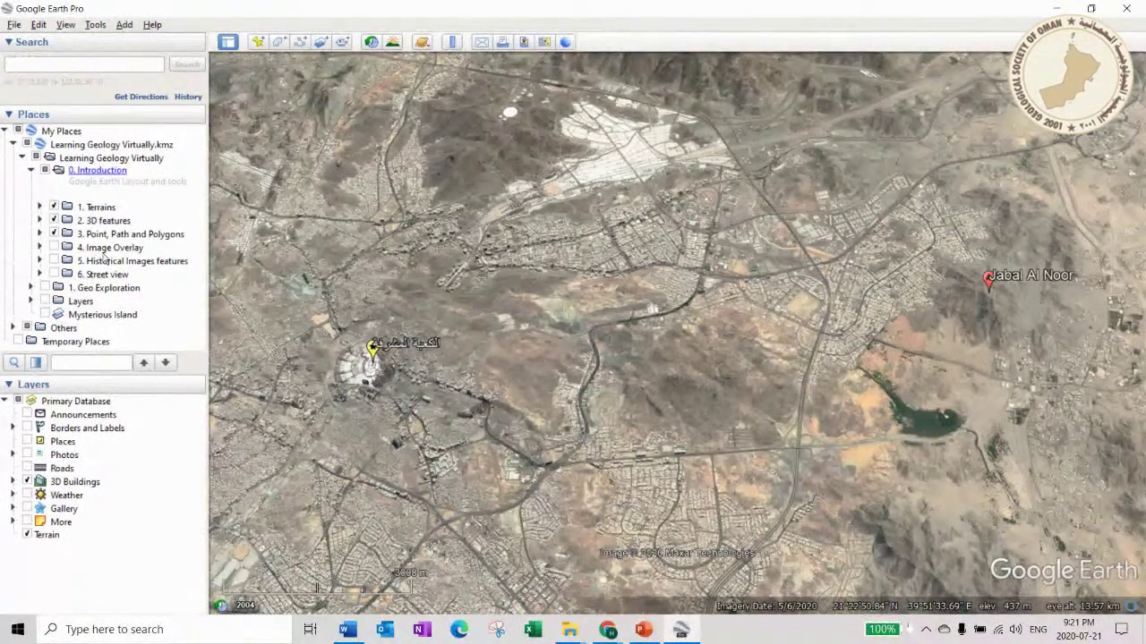
{"action": "left_click", "coordinate": [38, 248]}
- Bring the whole of Oman into view on the globe
{"action": "scroll", "coordinate": [610, 324], "scroll_direction": "down", "scroll_amount": 4}
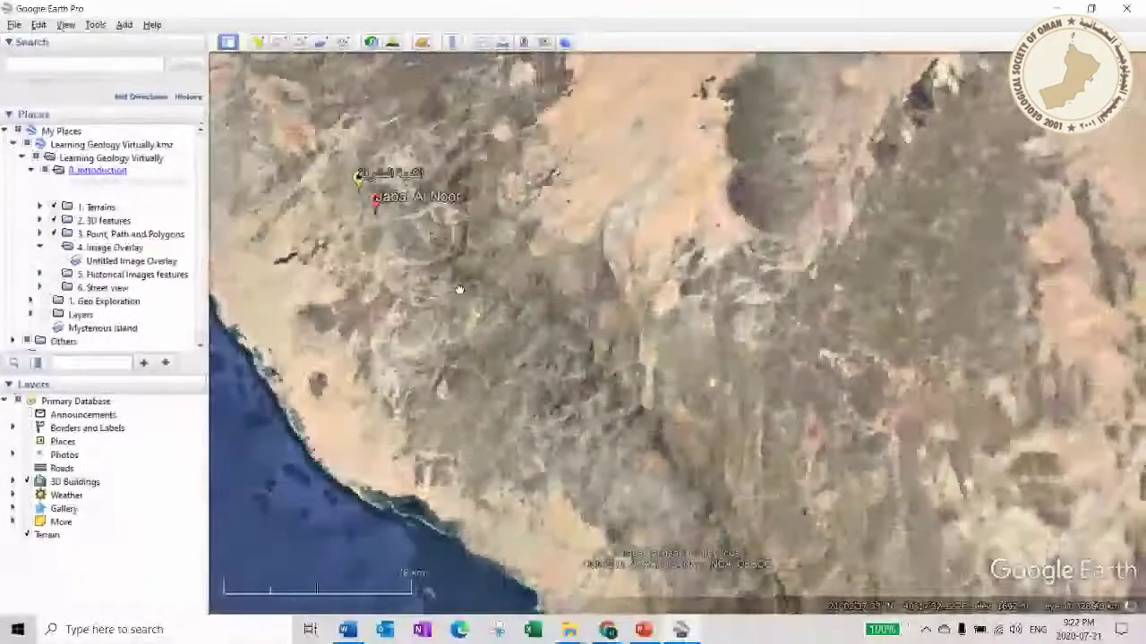
{"action": "scroll", "coordinate": [878, 297], "scroll_direction": "up", "scroll_amount": 2}
{"action": "scroll", "coordinate": [878, 297], "scroll_direction": "down", "scroll_amount": 5}
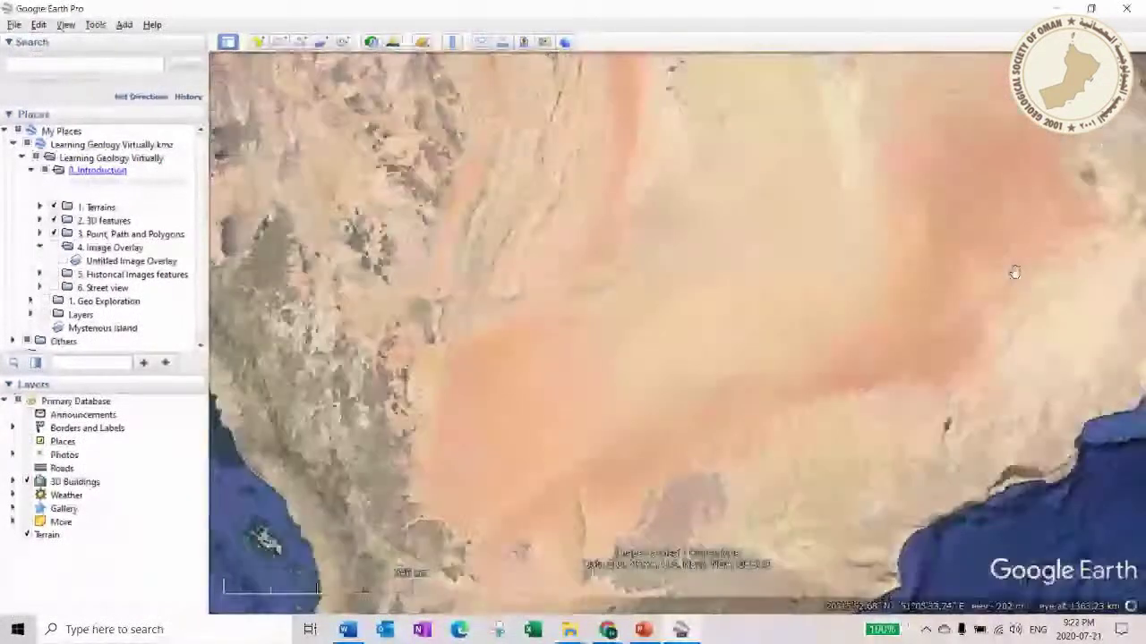
{"action": "left_click_drag", "start_coordinate": [1013, 271], "coordinate": [697, 302]}
{"action": "scroll", "coordinate": [698, 302], "scroll_direction": "down", "scroll_amount": 1}
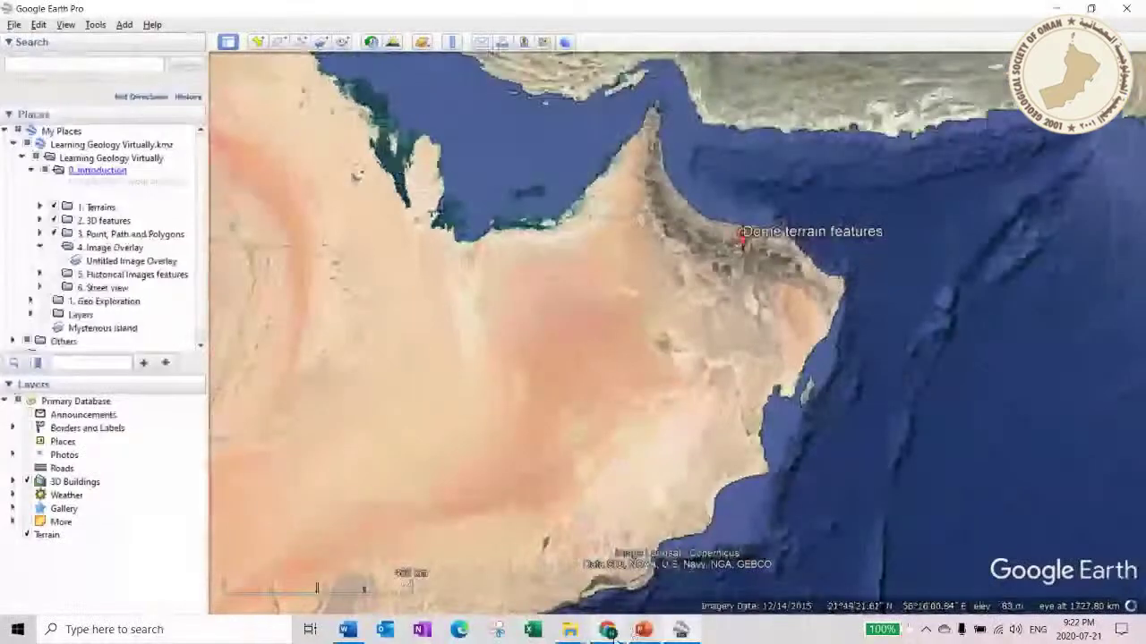
- Switch to Chrome and search Google Images for "oman geology" in a new tab
{"action": "mouse_move", "coordinate": [608, 630]}
{"action": "left_click", "coordinate": [528, 564]}
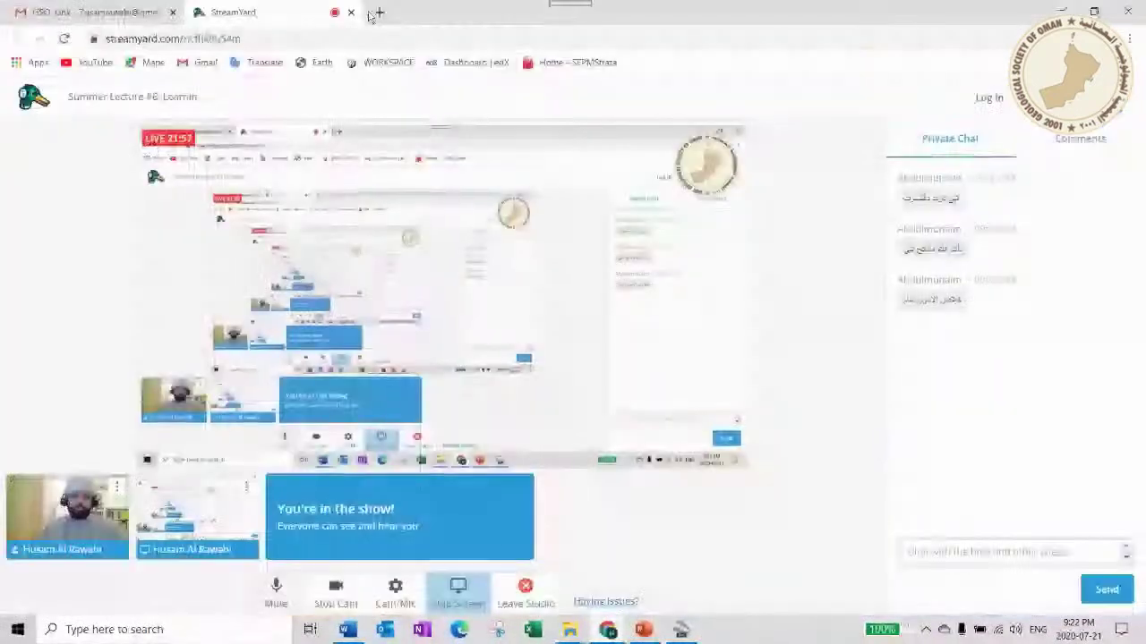
{"action": "left_click", "coordinate": [379, 15]}
{"action": "left_click", "coordinate": [475, 317]}
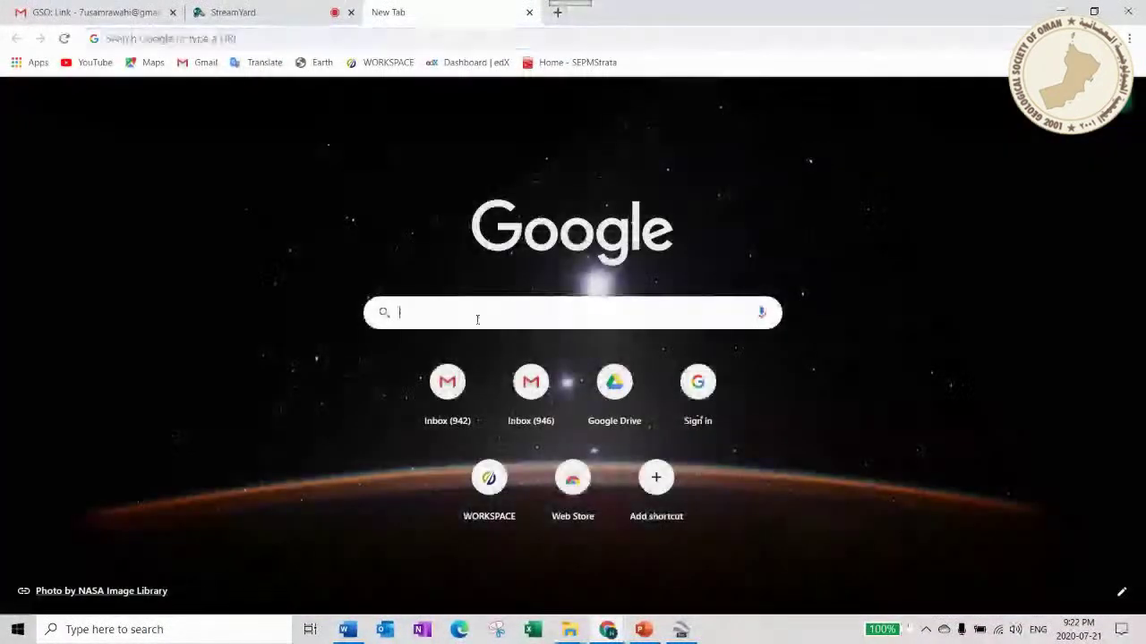
{"action": "type", "text": "oman geol"}
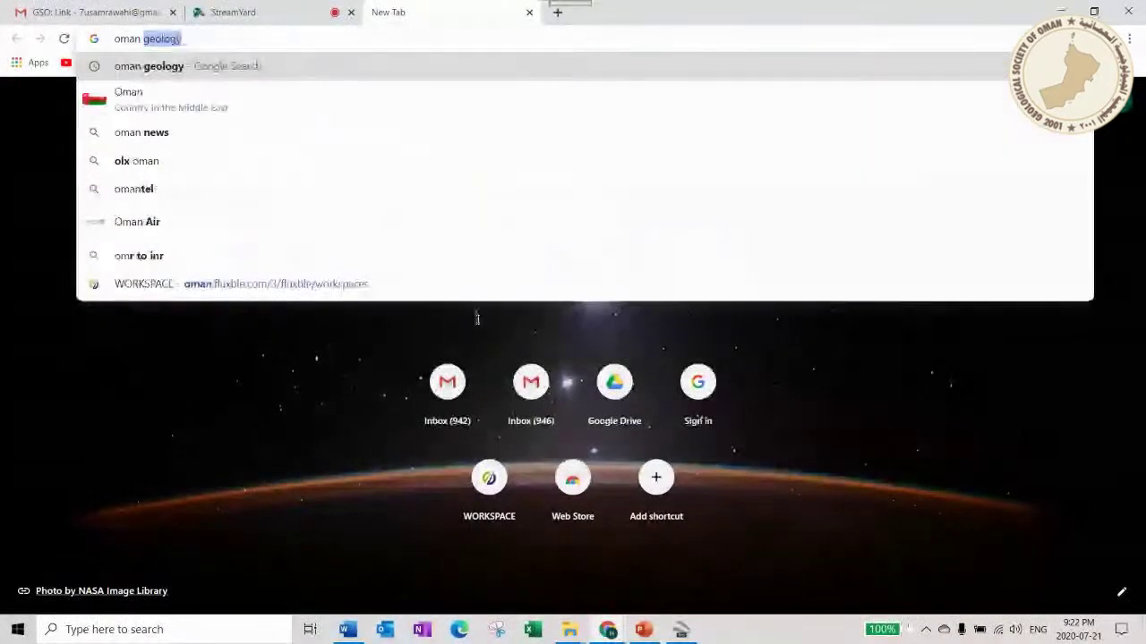
{"action": "type", "text": "ogy"}
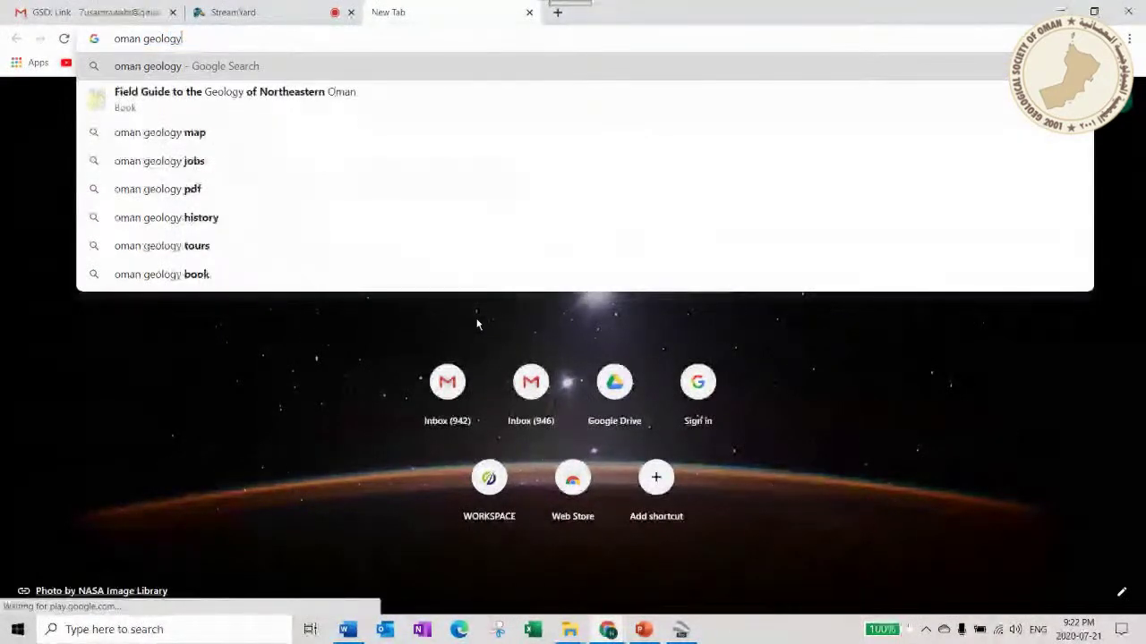
{"action": "key", "text": "Return"}
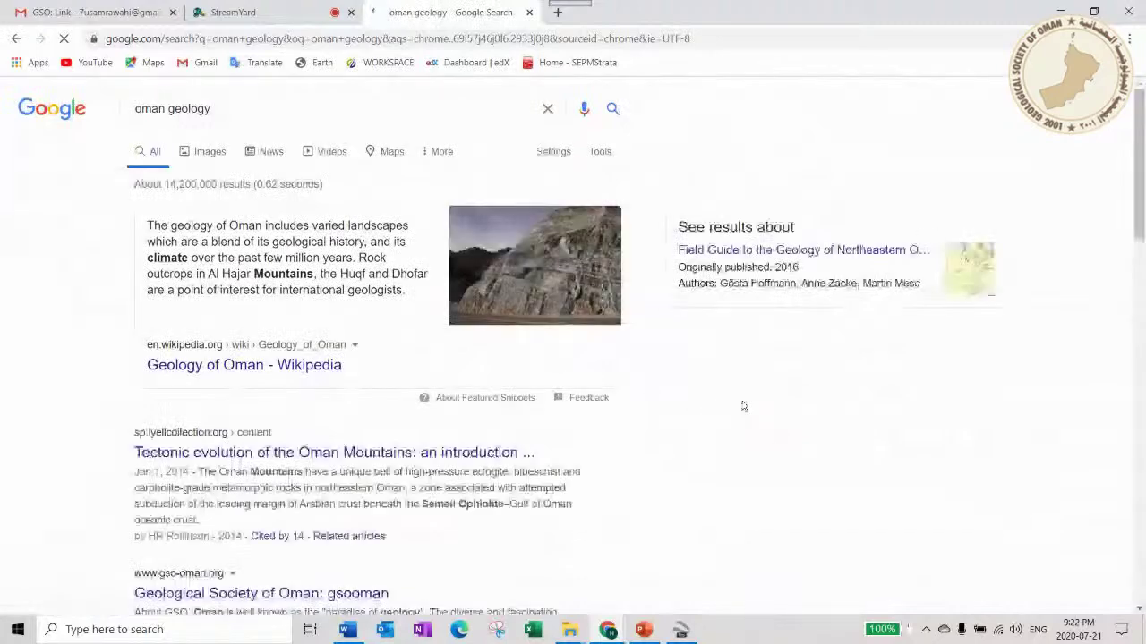
{"action": "left_click", "coordinate": [217, 154]}
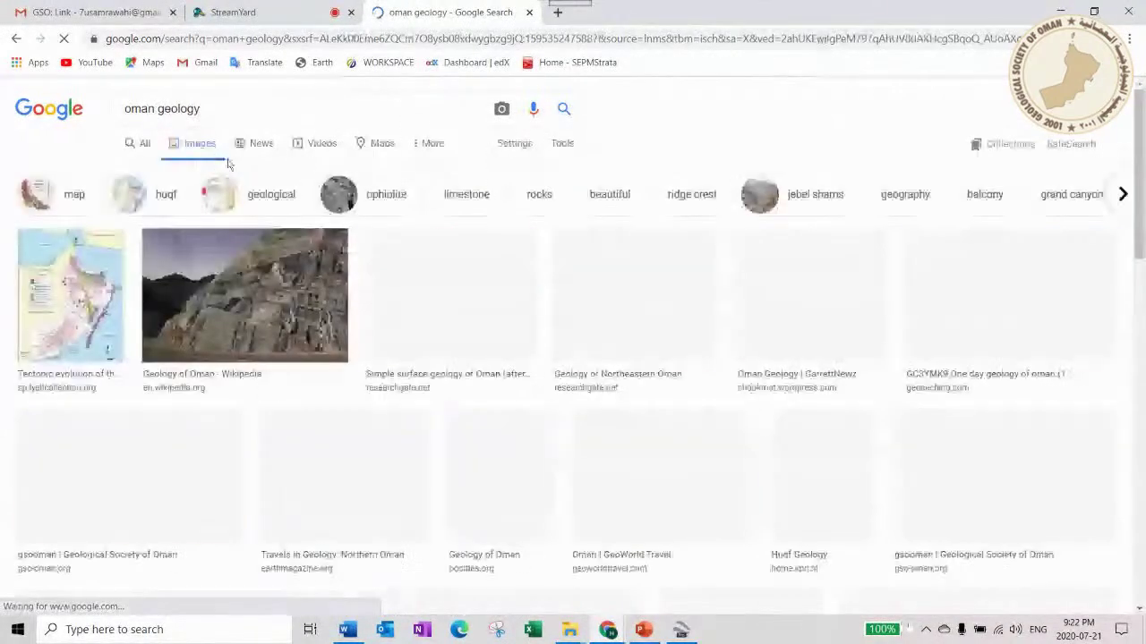
- Save the Oman location and structure map as a JPEG named "Oman test" in the Photos for the session folder
{"action": "left_click", "coordinate": [70, 295]}
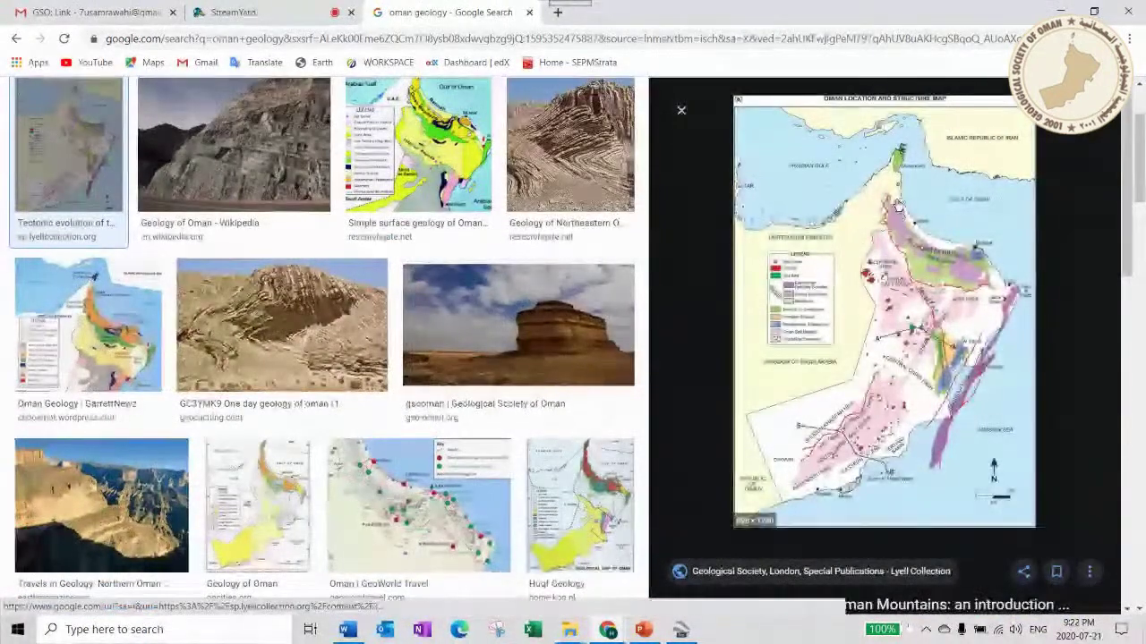
{"action": "right_click", "coordinate": [897, 213]}
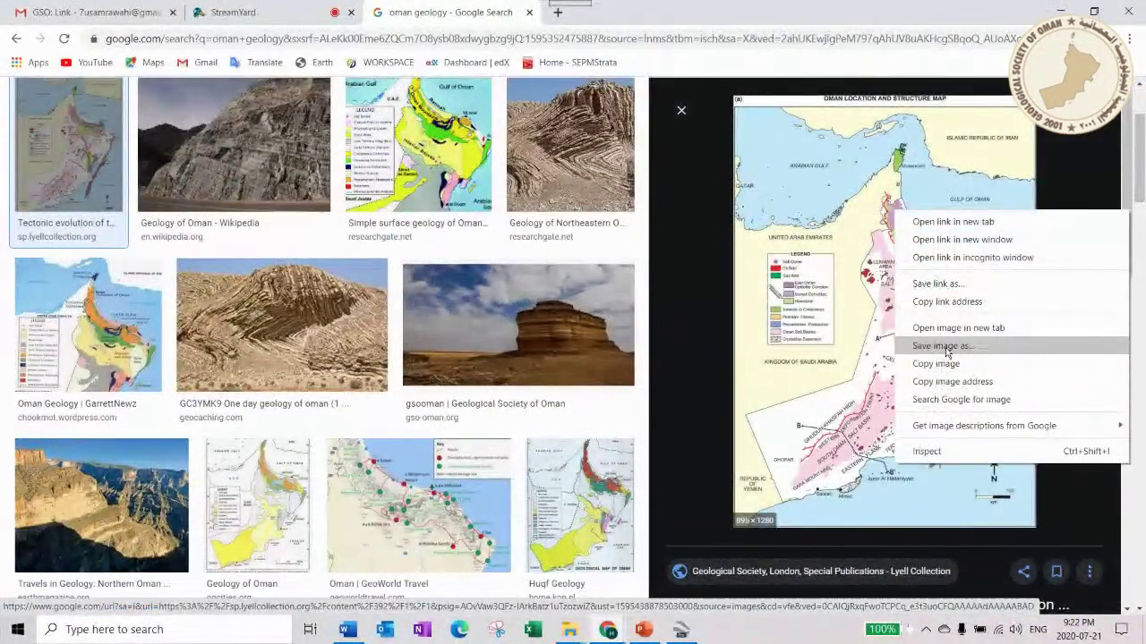
{"action": "left_click", "coordinate": [945, 347]}
{"action": "left_click_drag", "start_coordinate": [740, 16], "coordinate": [507, 92]}
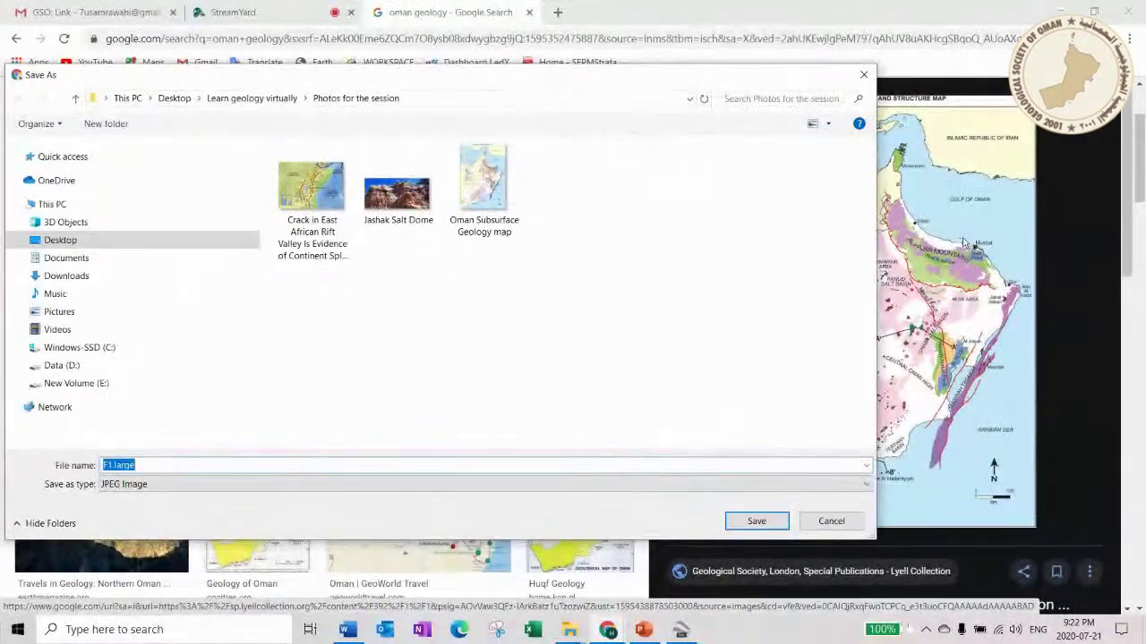
{"action": "left_click_drag", "start_coordinate": [448, 71], "coordinate": [518, 47]}
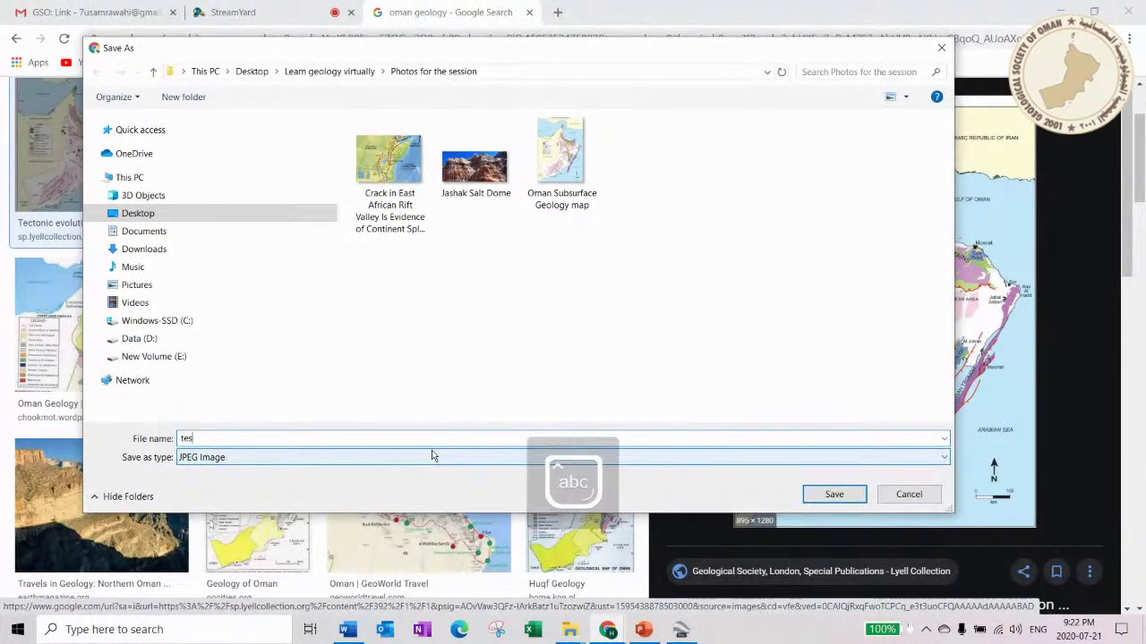
{"action": "key", "text": "BackSpace"}
{"action": "key", "text": "BackSpace"}
{"action": "type", "text": "Oman "}
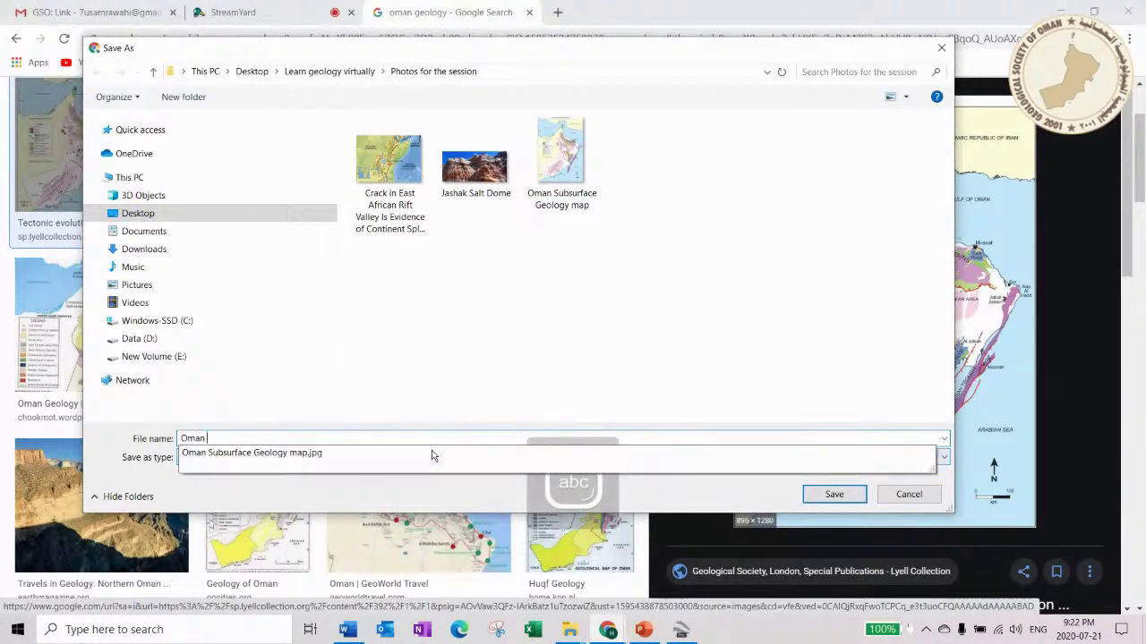
{"action": "type", "text": "tect"}
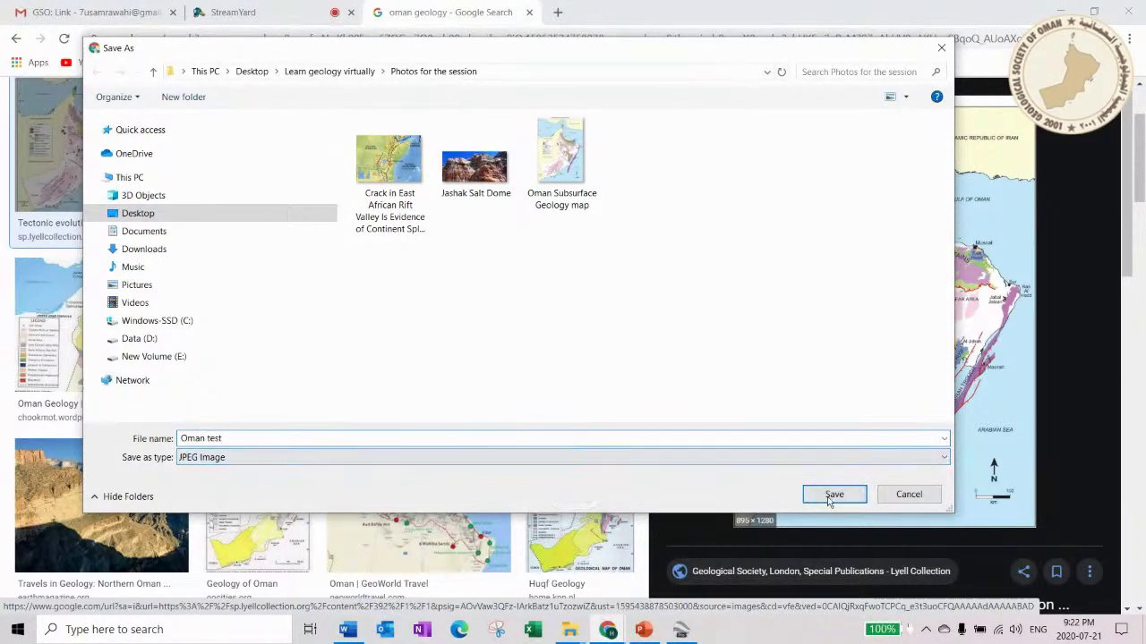
{"action": "left_click", "coordinate": [833, 494]}
- Return to Google Earth Pro and add an image overlay using Oman test from Desktop > Learn geology virtually > Photos for the session
{"action": "left_click", "coordinate": [1059, 10]}
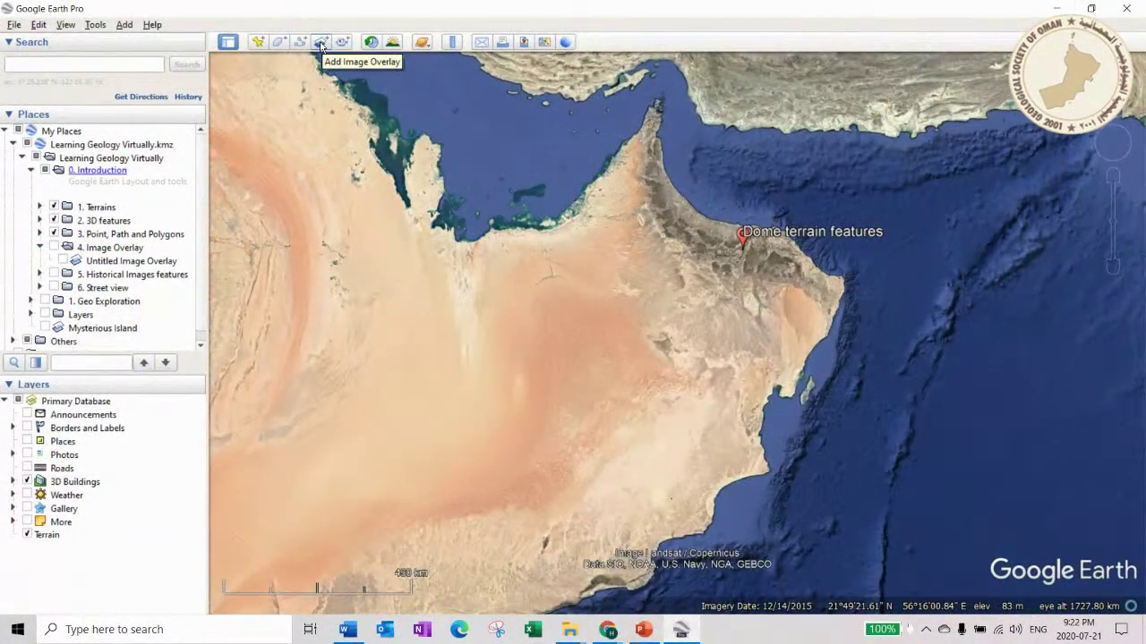
{"action": "left_click", "coordinate": [320, 45]}
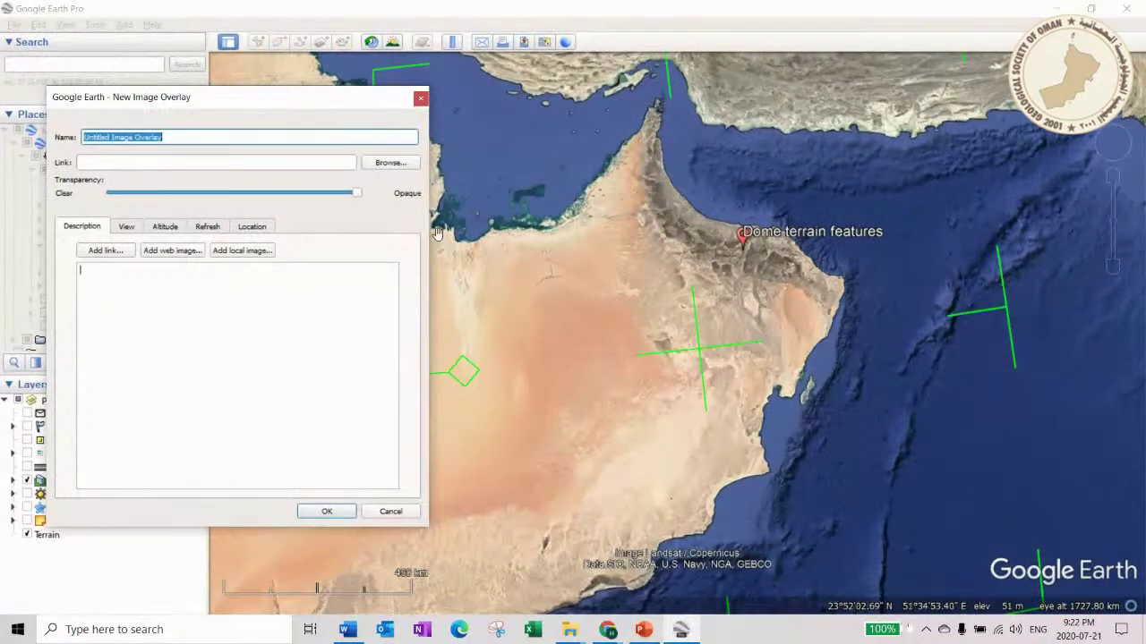
{"action": "left_click", "coordinate": [379, 163]}
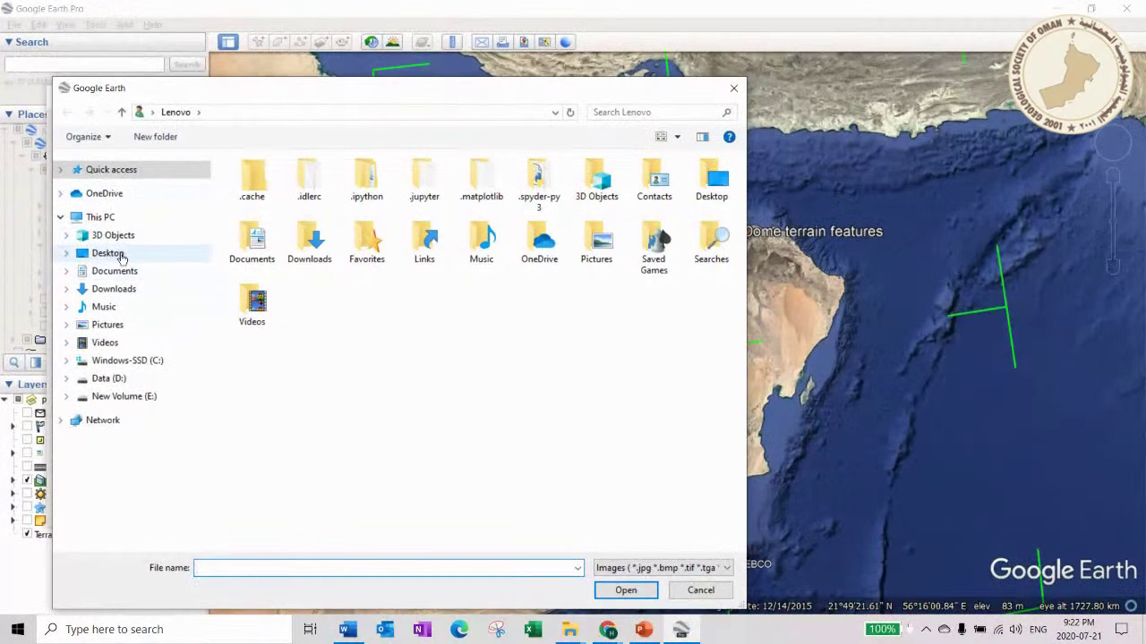
{"action": "left_click", "coordinate": [109, 253]}
{"action": "double_click", "coordinate": [290, 181]}
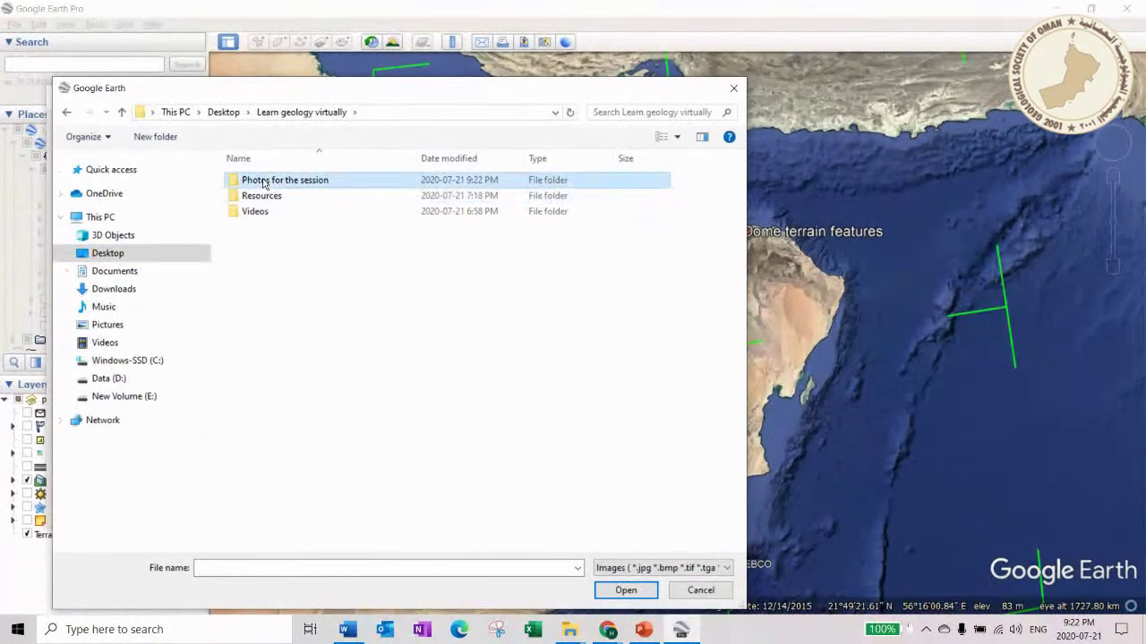
{"action": "double_click", "coordinate": [264, 182]}
{"action": "left_click", "coordinate": [523, 198]}
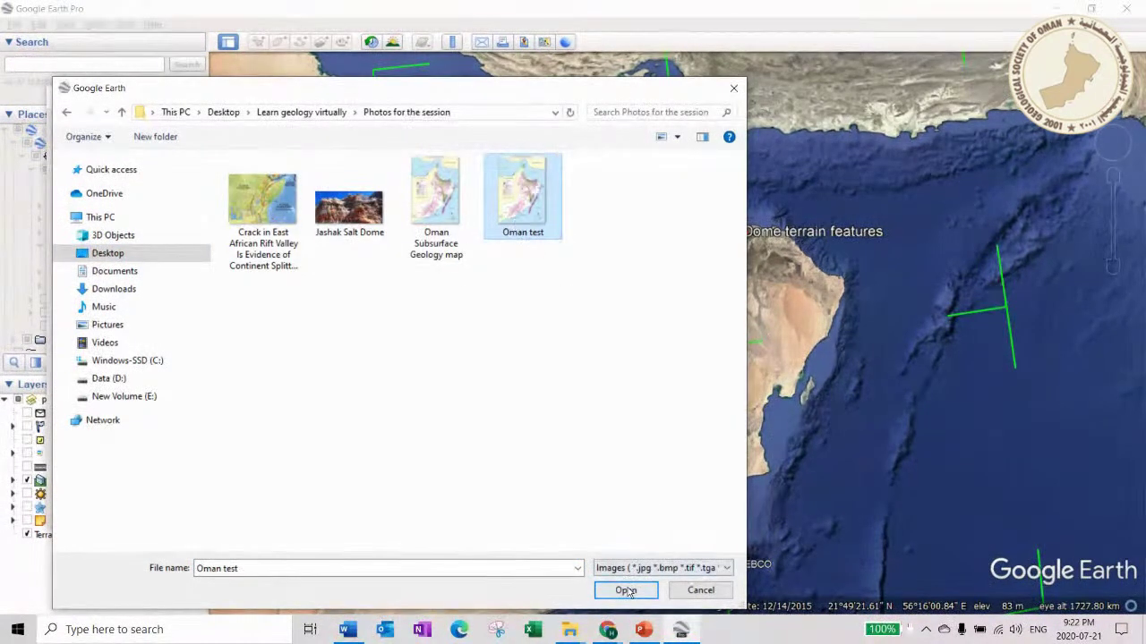
{"action": "left_click", "coordinate": [626, 591]}
- Shrink the map overlay slightly, rotate it to about -14.25, and shift it east over Oman
{"action": "scroll", "coordinate": [880, 284], "scroll_direction": "down", "scroll_amount": 2}
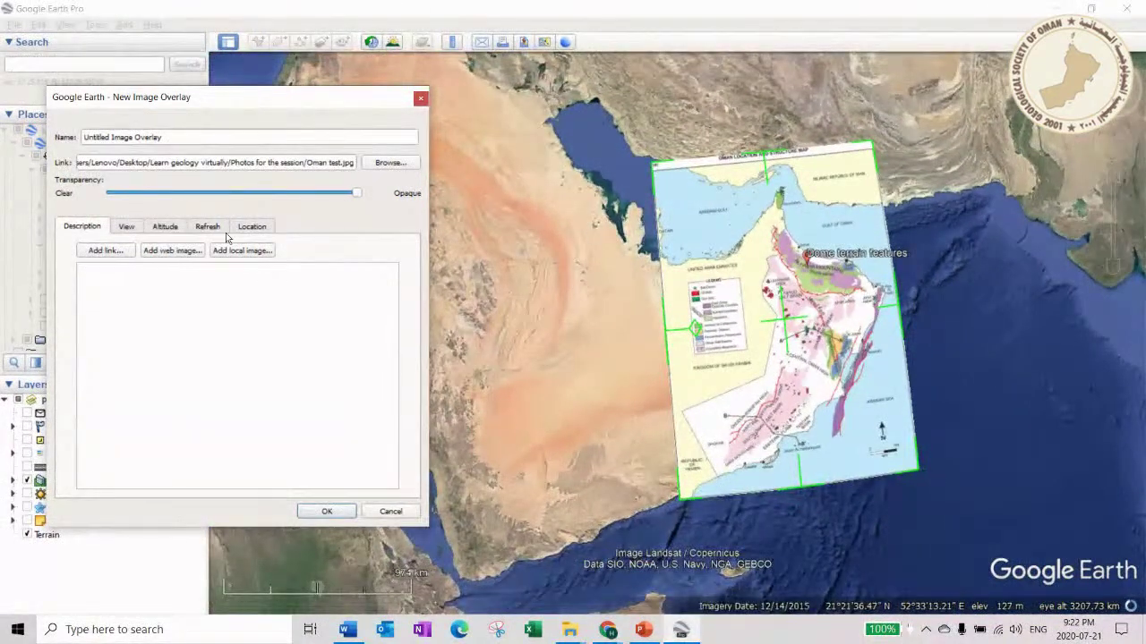
{"action": "left_click", "coordinate": [252, 227]}
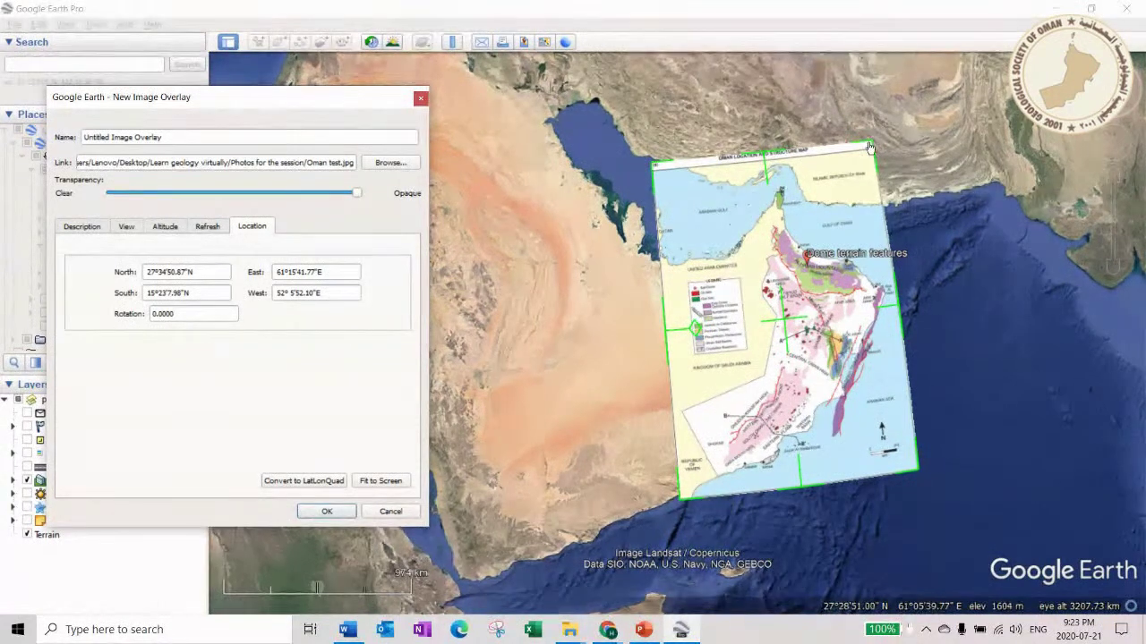
{"action": "mouse_move", "coordinate": [869, 149]}
{"action": "left_mouse_down"}
{"action": "mouse_move", "coordinate": [852, 144]}
{"action": "mouse_move", "coordinate": [775, 278]}
{"action": "mouse_move", "coordinate": [842, 132]}
{"action": "mouse_move", "coordinate": [898, 170]}
{"action": "mouse_move", "coordinate": [805, 218]}
{"action": "mouse_move", "coordinate": [940, 206]}
{"action": "mouse_move", "coordinate": [904, 214]}
{"action": "mouse_move", "coordinate": [860, 145]}
{"action": "left_mouse_up"}
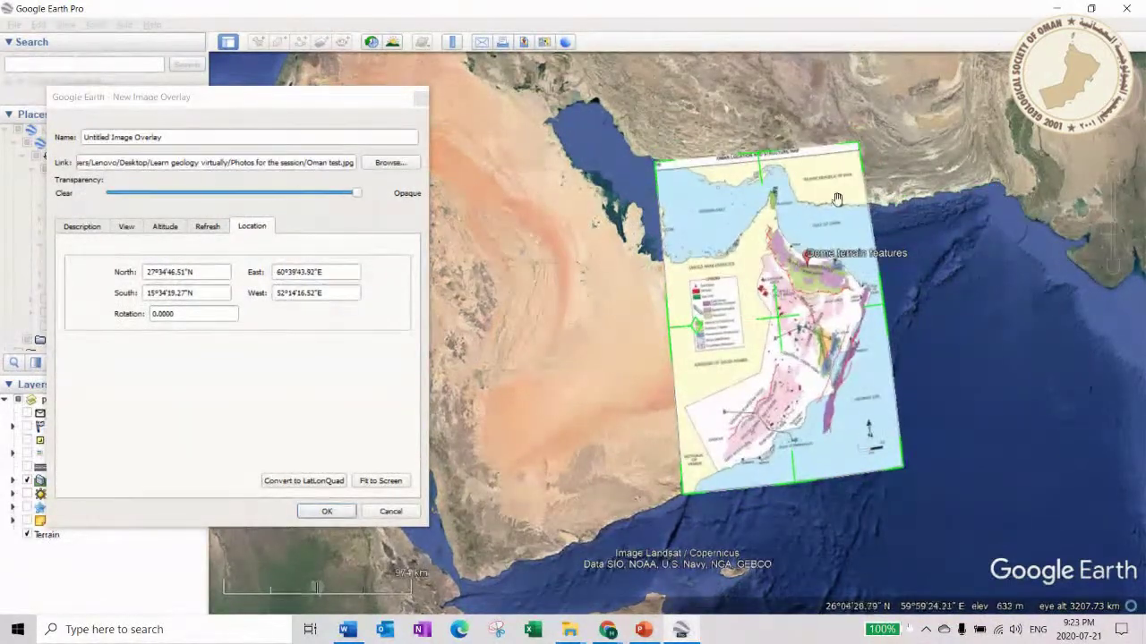
{"action": "left_click_drag", "start_coordinate": [698, 332], "coordinate": [707, 250]}
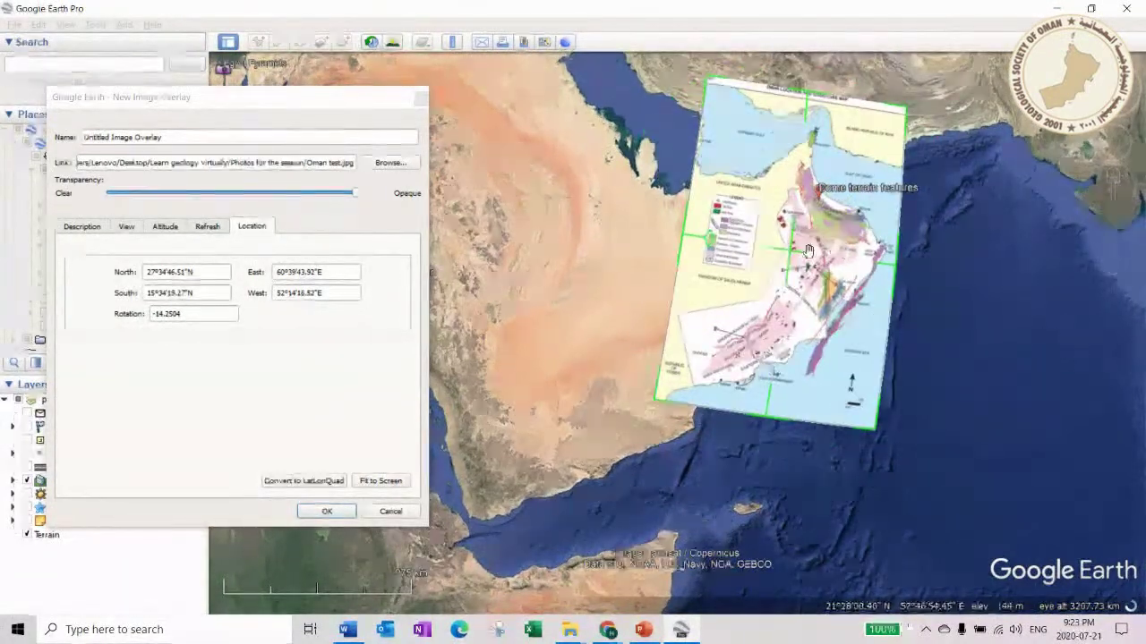
{"action": "left_click_drag", "start_coordinate": [791, 250], "coordinate": [814, 250]}
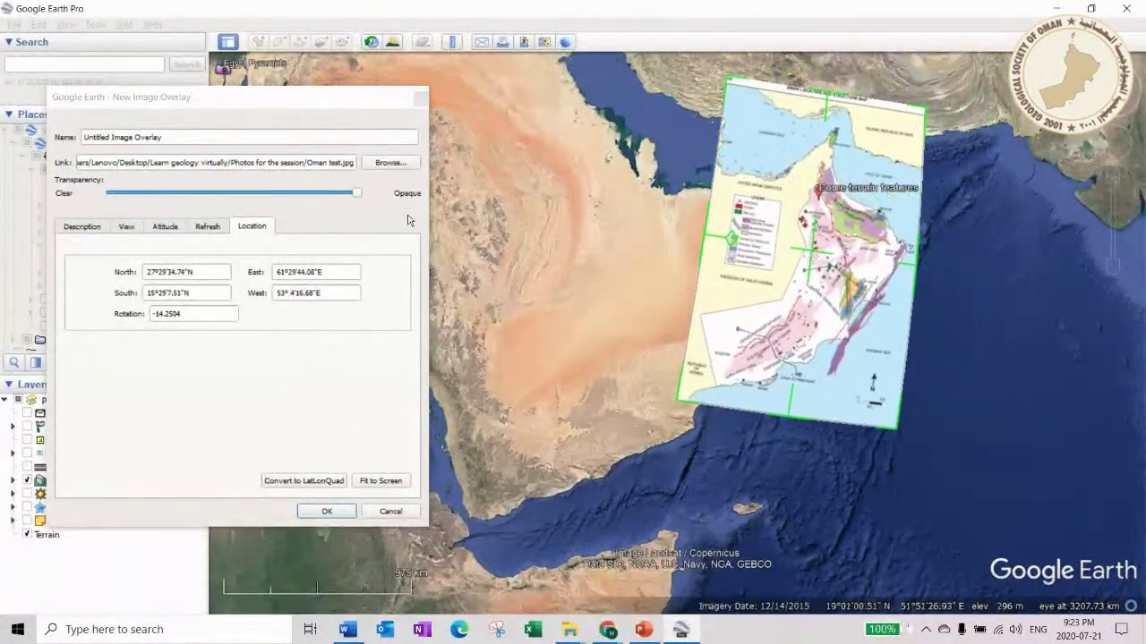
- Make the overlay semi-transparent, rotate it to about -3.86, and reposition it so the map matches Oman's outline
{"action": "left_click_drag", "start_coordinate": [353, 197], "coordinate": [183, 198]}
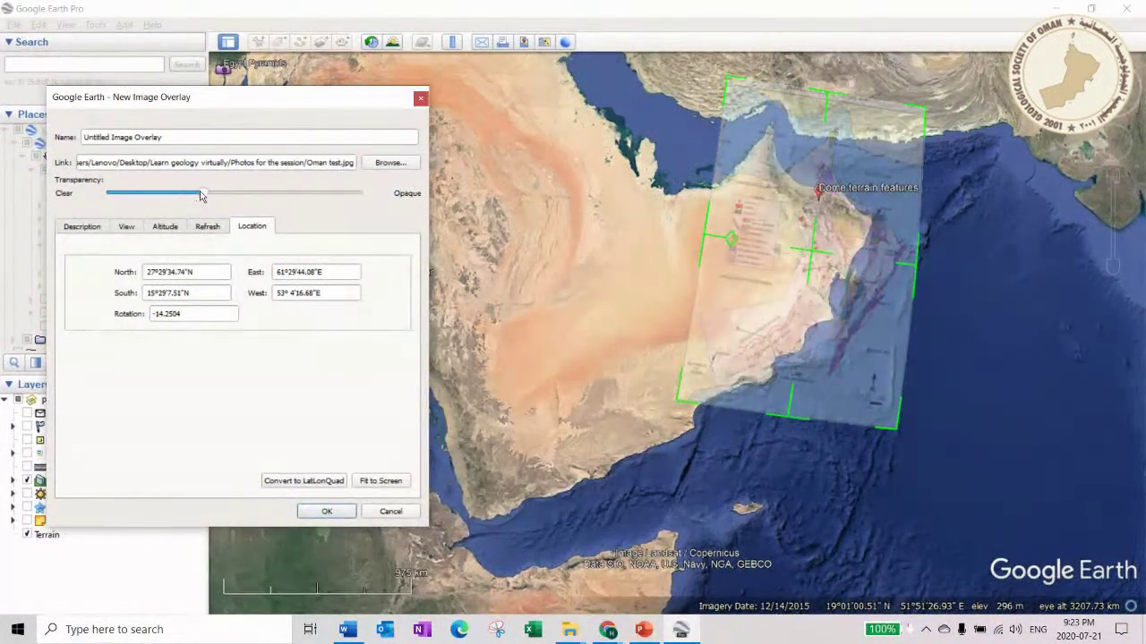
{"action": "left_click_drag", "start_coordinate": [796, 239], "coordinate": [775, 232]}
{"action": "left_click_drag", "start_coordinate": [694, 225], "coordinate": [692, 237]}
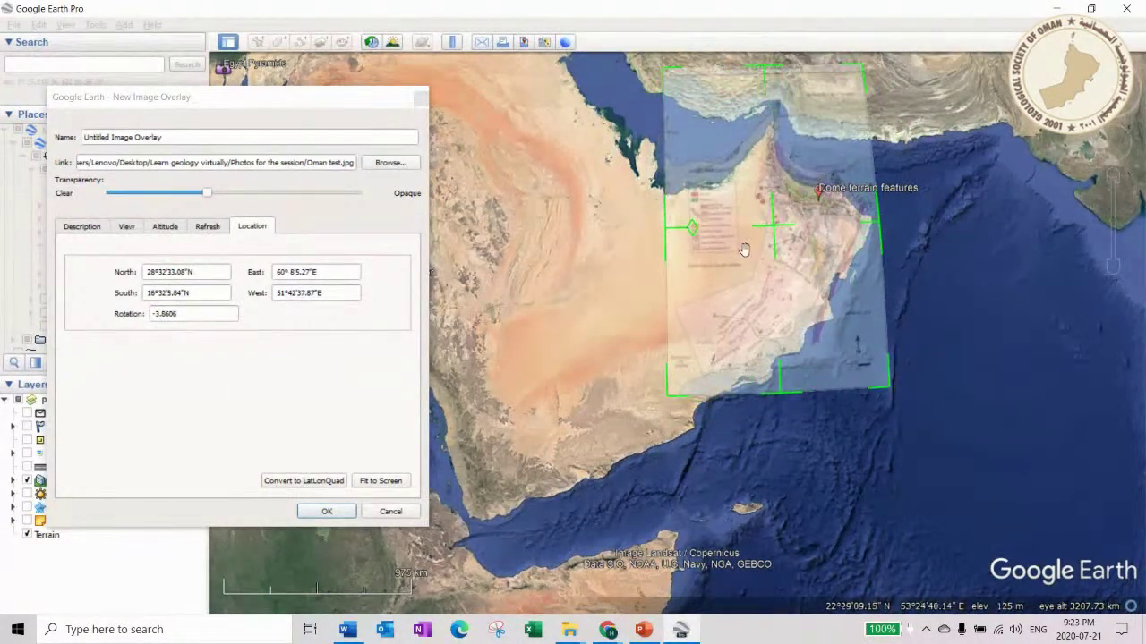
{"action": "left_click_drag", "start_coordinate": [774, 231], "coordinate": [782, 248]}
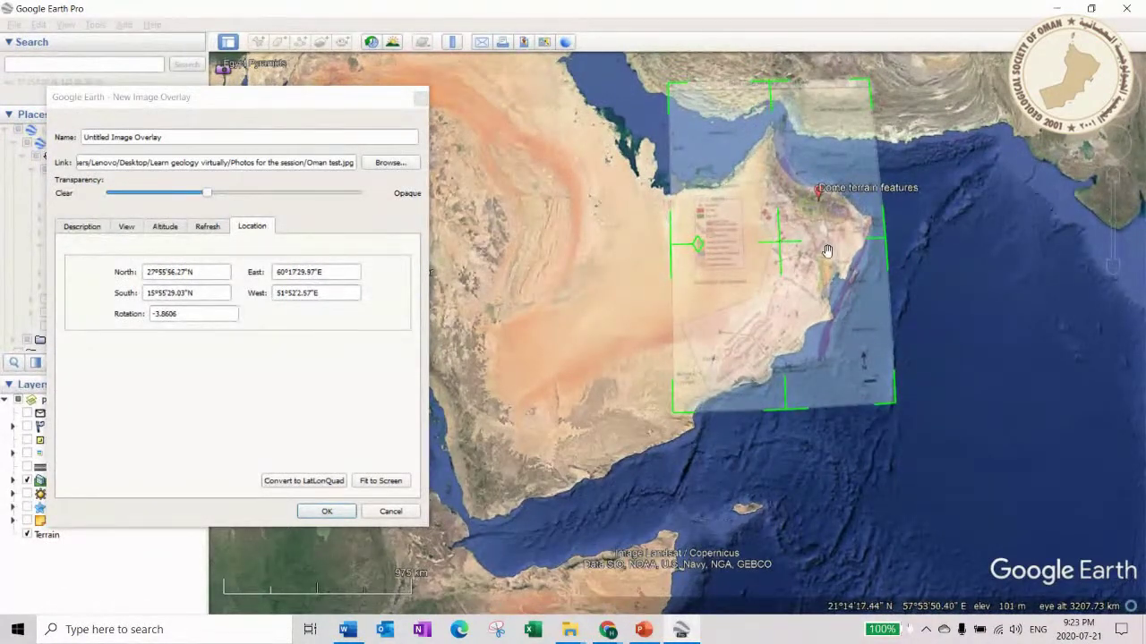
- Check the overlay against Oman's coastline and fine-tune its southeast corner to about 15°57'N, 60°17'E
{"action": "scroll", "coordinate": [827, 251], "scroll_direction": "up", "scroll_amount": 3}
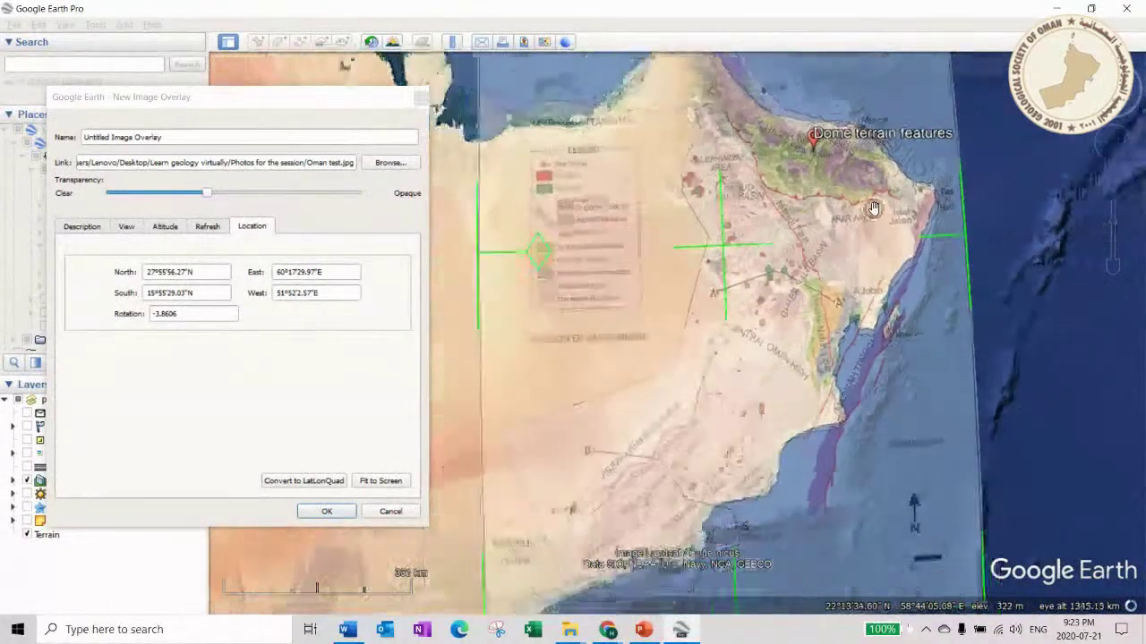
{"action": "scroll", "coordinate": [873, 208], "scroll_direction": "down", "scroll_amount": 3}
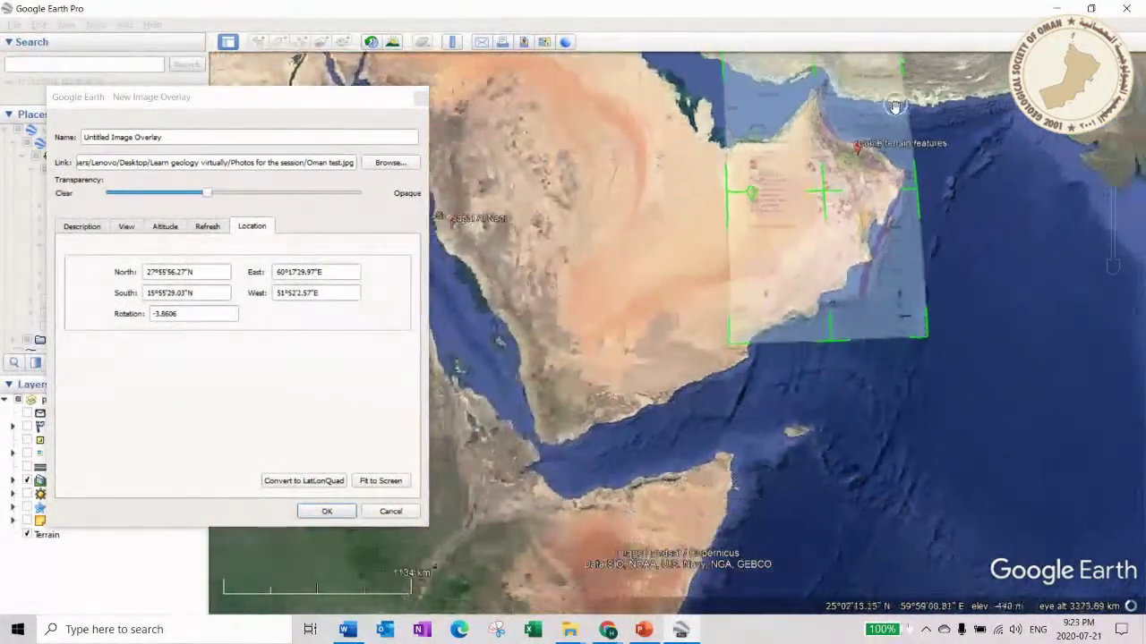
{"action": "mouse_move", "coordinate": [929, 345]}
{"action": "left_mouse_down"}
{"action": "mouse_move", "coordinate": [924, 333]}
{"action": "mouse_move", "coordinate": [930, 342]}
{"action": "left_mouse_up"}
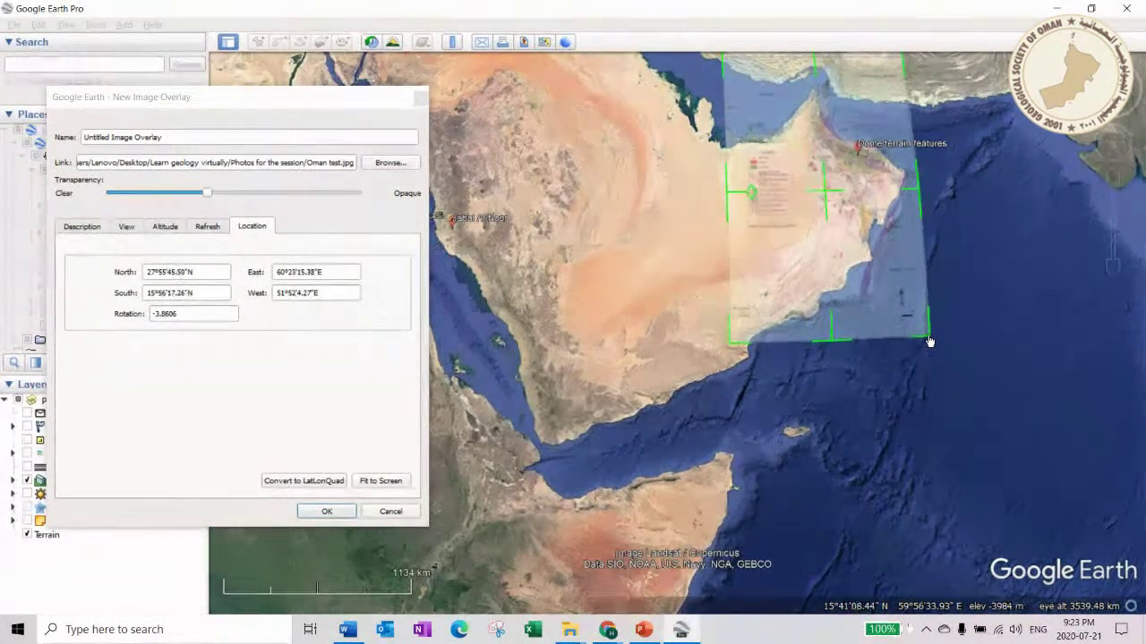
{"action": "scroll", "coordinate": [877, 256], "scroll_direction": "up", "scroll_amount": 3}
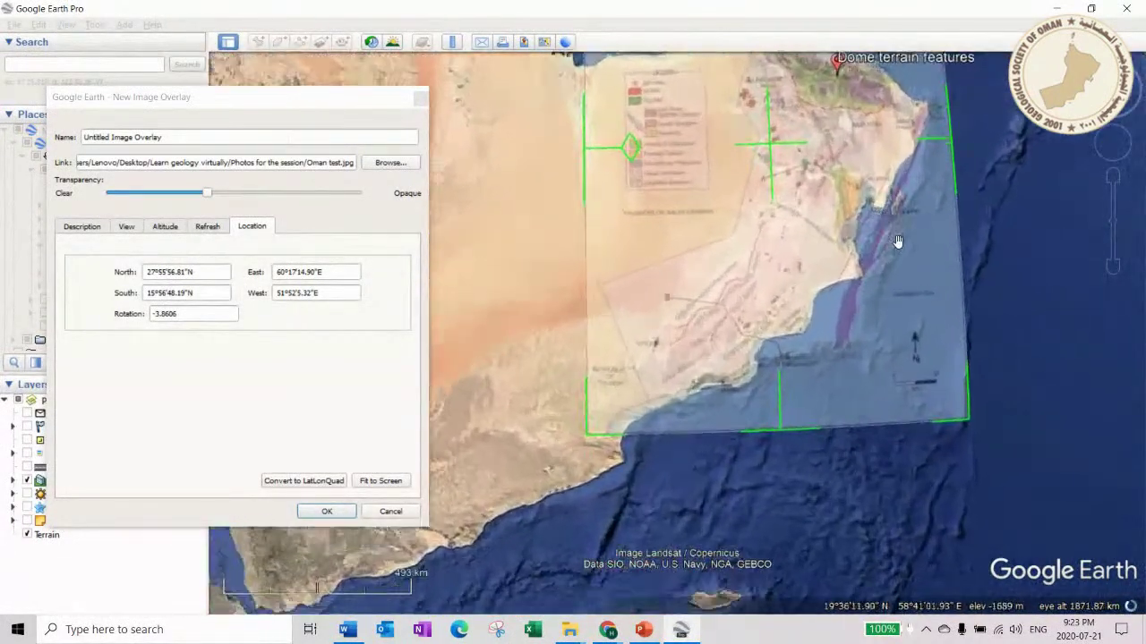
- Turn on the Borders and Labels layer and uncover the overlaid Oman map to compare it with the country borders
{"action": "scroll", "coordinate": [909, 298], "scroll_direction": "up", "scroll_amount": 2}
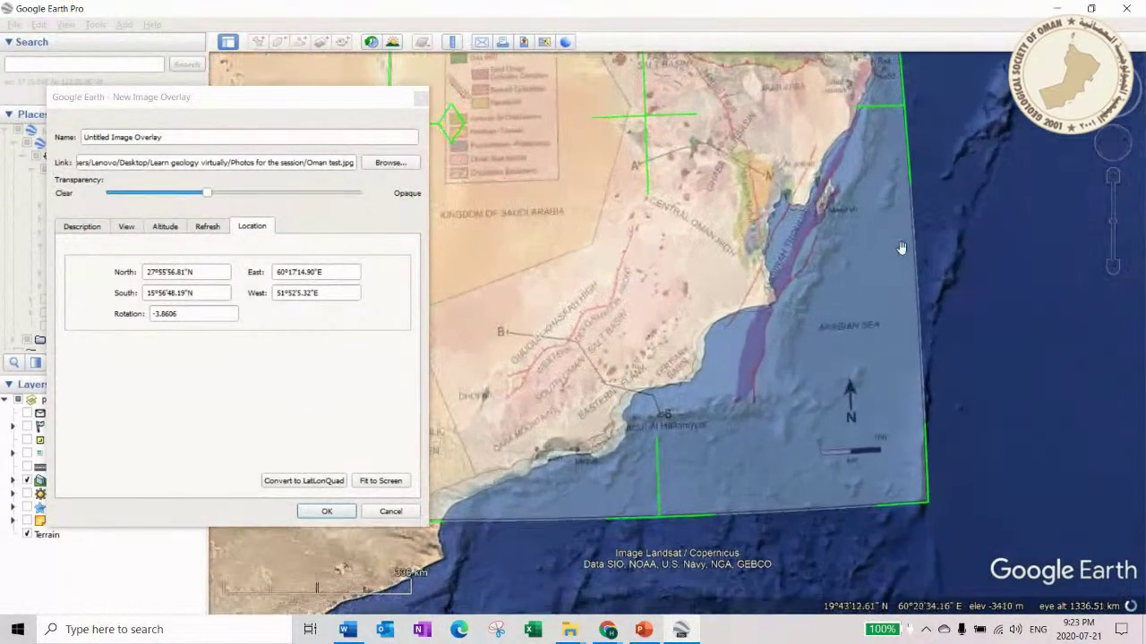
{"action": "scroll", "coordinate": [590, 336], "scroll_direction": "down", "scroll_amount": 2}
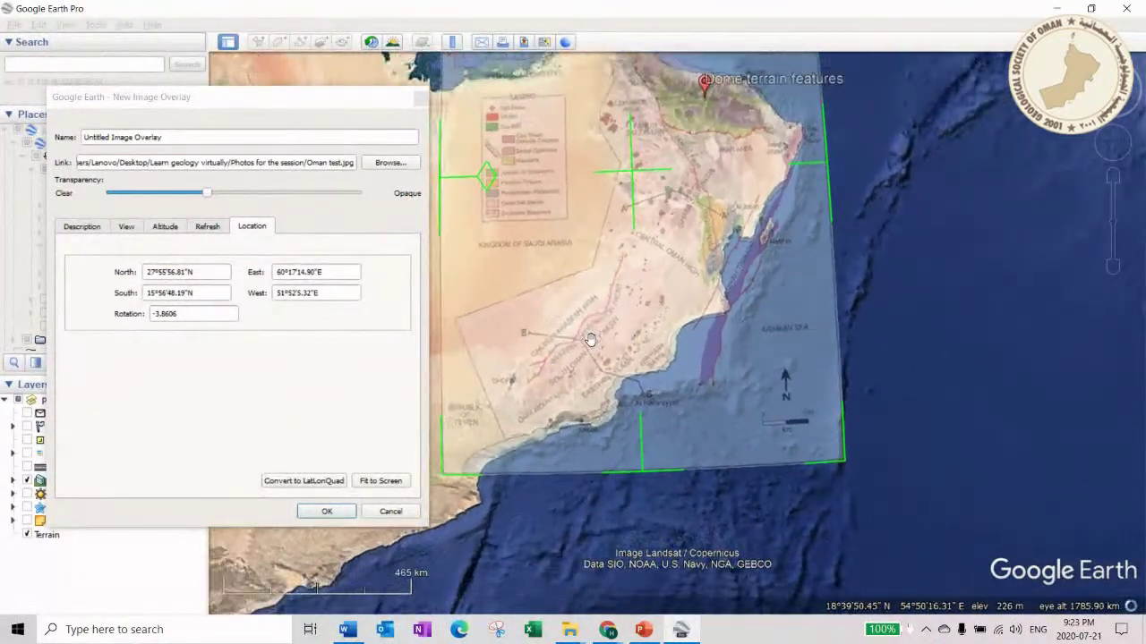
{"action": "left_click_drag", "start_coordinate": [392, 98], "coordinate": [553, 150]}
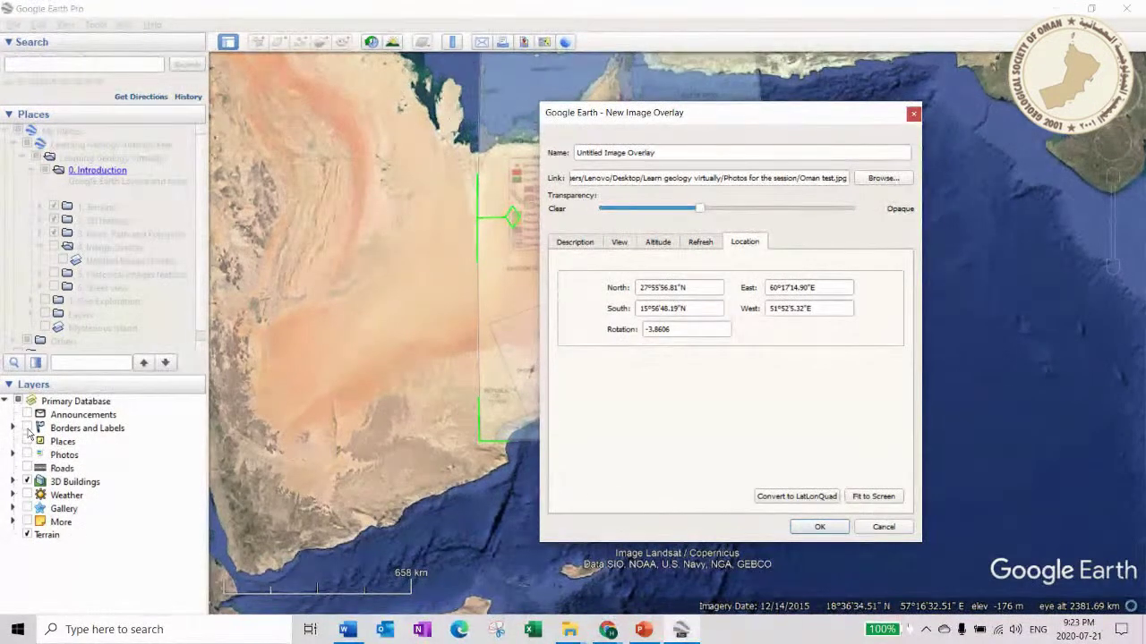
{"action": "left_click", "coordinate": [28, 429]}
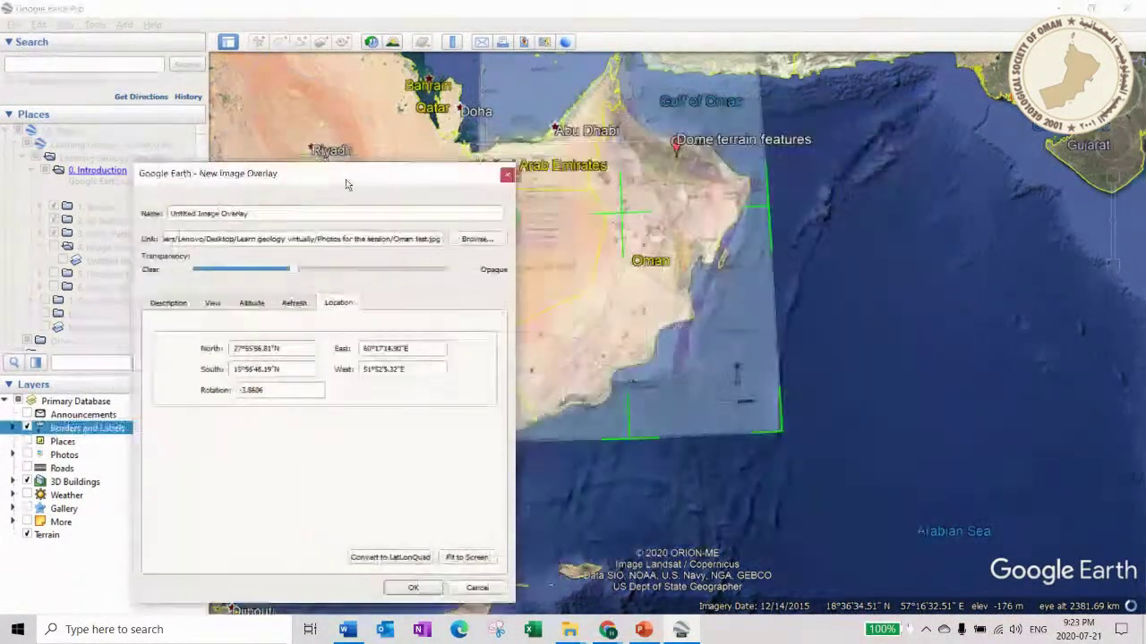
{"action": "left_click_drag", "start_coordinate": [394, 179], "coordinate": [221, 174]}
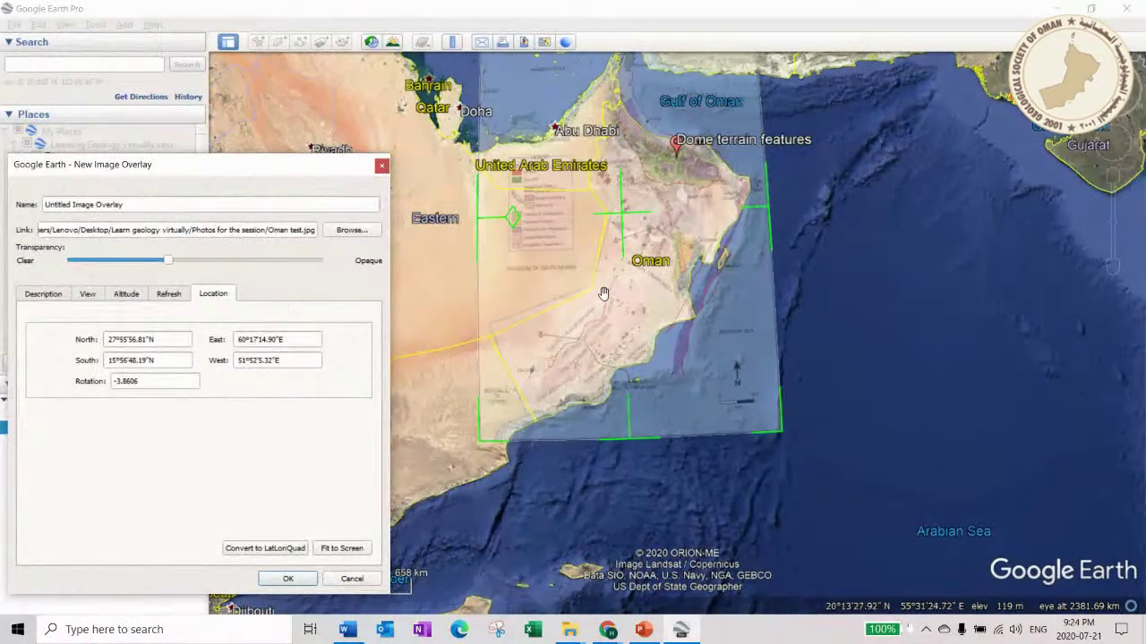
- Rotate the overlay to about 0.85 and adjust its southwest corner to about 15°56'N, 51°36'E to match Oman's borders
{"action": "left_click_drag", "start_coordinate": [511, 221], "coordinate": [506, 232]}
{"action": "left_click_drag", "start_coordinate": [498, 457], "coordinate": [491, 459]}
{"action": "scroll", "coordinate": [743, 195], "scroll_direction": "up", "scroll_amount": 5}
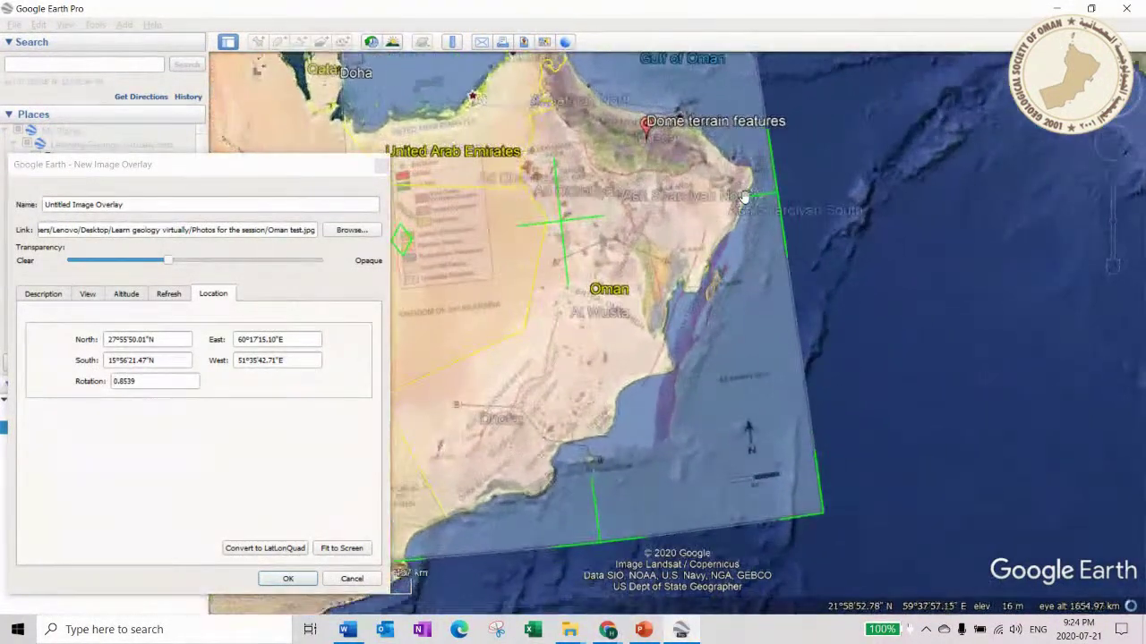
- Make the geology map overlay more opaque and save the new image overlay
{"action": "left_click_drag", "start_coordinate": [159, 256], "coordinate": [213, 260]}
{"action": "left_click_drag", "start_coordinate": [851, 204], "coordinate": [936, 207]}
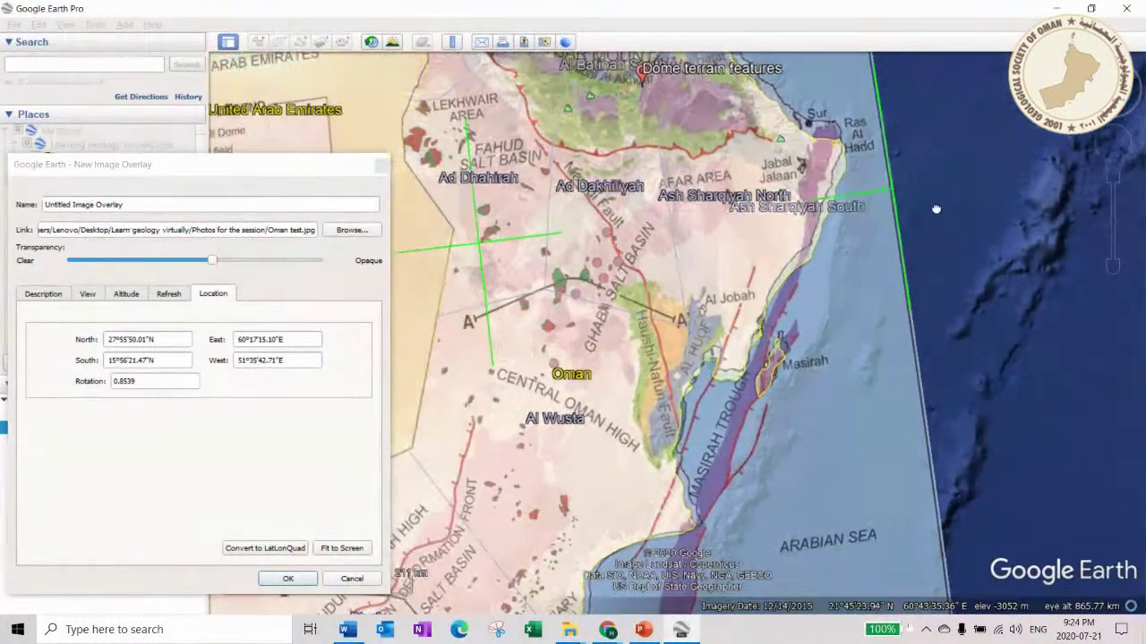
{"action": "left_click", "coordinate": [309, 578]}
- Examine the geology map draped over the 3D mountain terrain around the Dome terrain features placemark
{"action": "scroll", "coordinate": [694, 201], "scroll_direction": "down", "scroll_amount": 5}
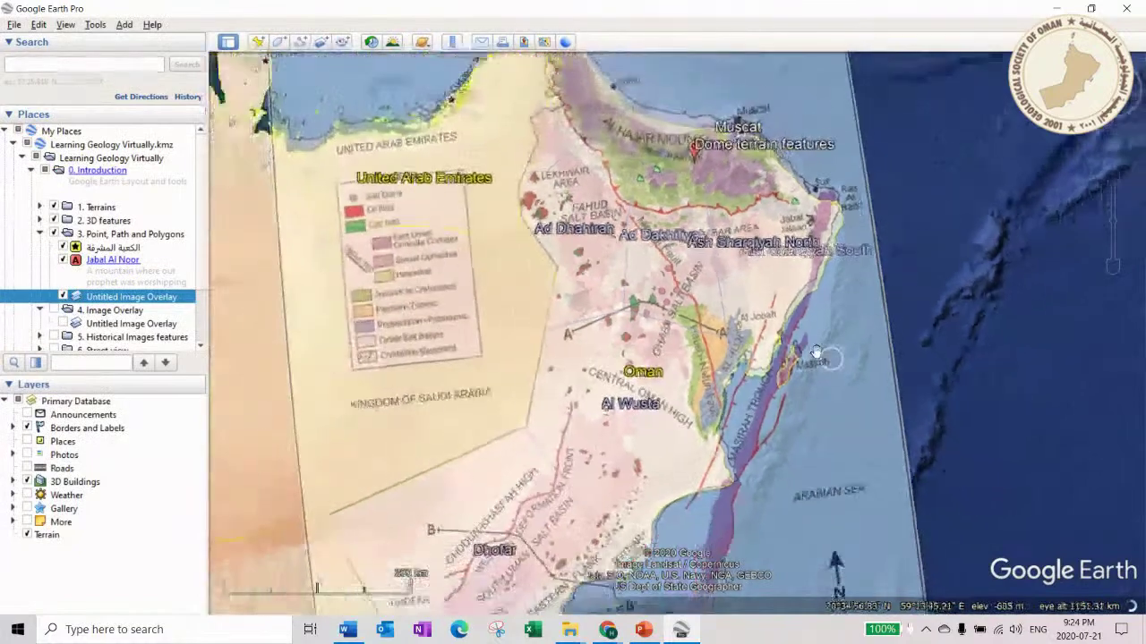
{"action": "scroll", "coordinate": [765, 335], "scroll_direction": "up", "scroll_amount": 5}
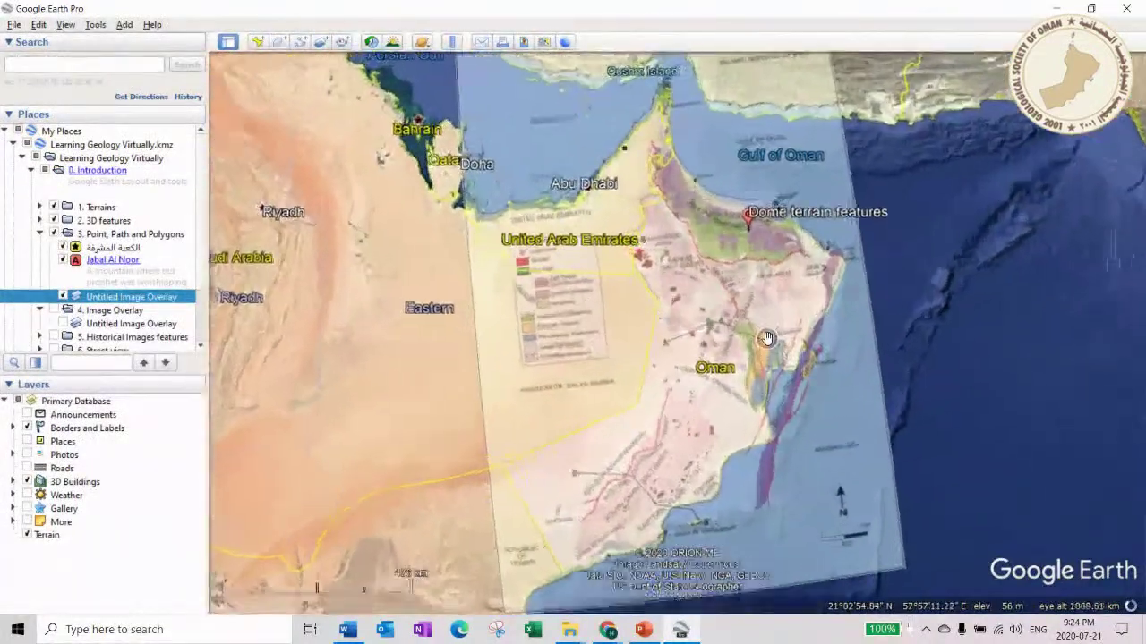
{"action": "scroll", "coordinate": [935, 300], "scroll_direction": "up", "scroll_amount": 3}
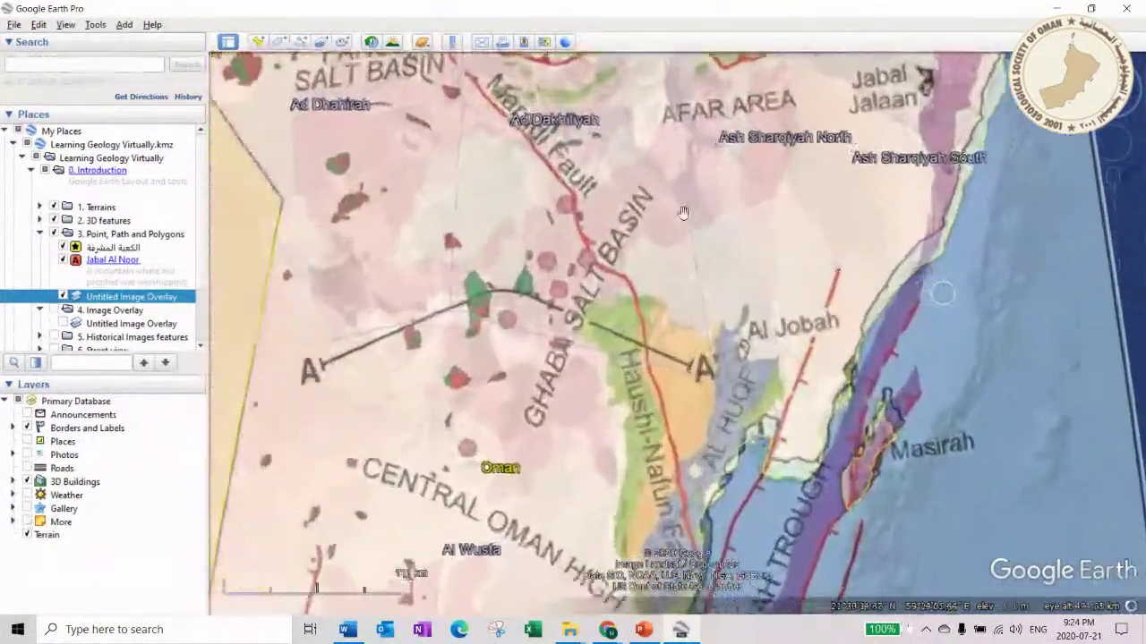
{"action": "left_click_drag", "start_coordinate": [701, 173], "coordinate": [735, 411]}
{"action": "left_click_drag", "start_coordinate": [696, 209], "coordinate": [696, 134]}
{"action": "scroll", "coordinate": [730, 327], "scroll_direction": "up", "scroll_amount": 2}
{"action": "left_click_drag", "start_coordinate": [729, 327], "coordinate": [730, 203]}
{"action": "scroll", "coordinate": [716, 222], "scroll_direction": "up", "scroll_amount": 2}
{"action": "left_click_drag", "start_coordinate": [662, 135], "coordinate": [696, 245]}
{"action": "scroll", "coordinate": [564, 301], "scroll_direction": "up", "scroll_amount": 3}
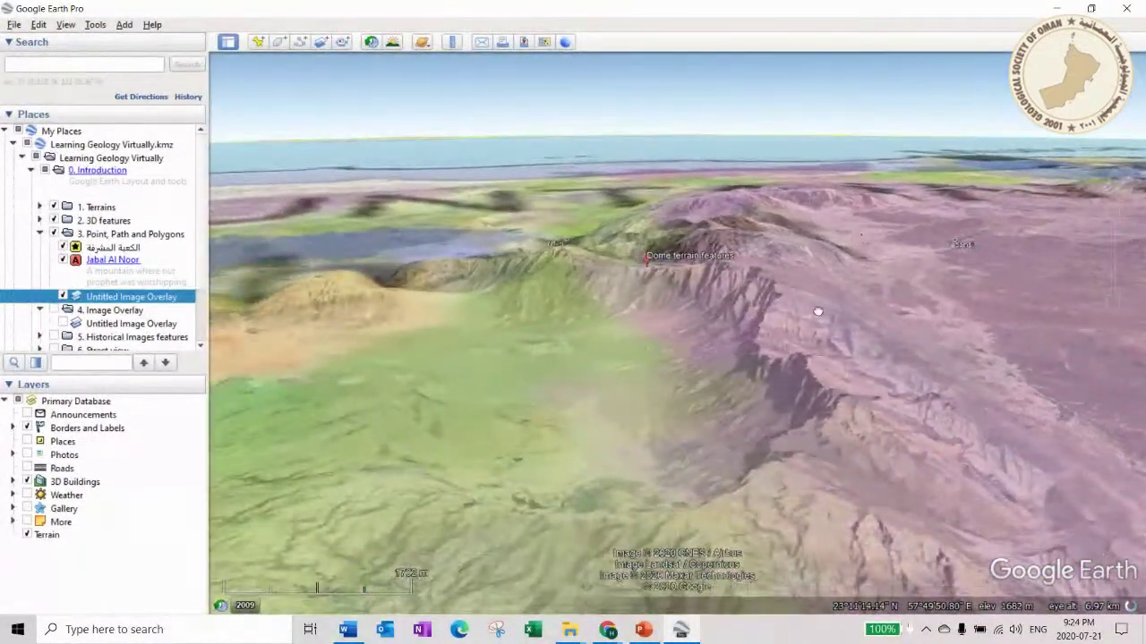
{"action": "left_click_drag", "start_coordinate": [817, 312], "coordinate": [606, 364]}
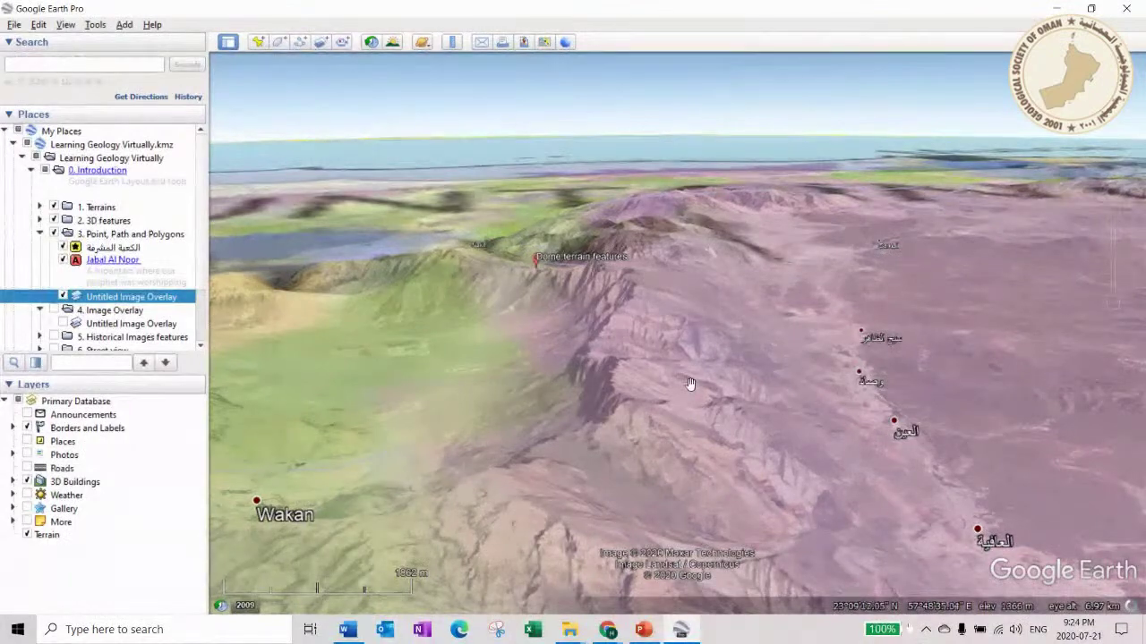
- Compare the overlay's geological units and coastline with the imagery across the Al Hajar Mountains, from Muscat to Sohar
{"action": "scroll", "coordinate": [687, 343], "scroll_direction": "down", "scroll_amount": 5}
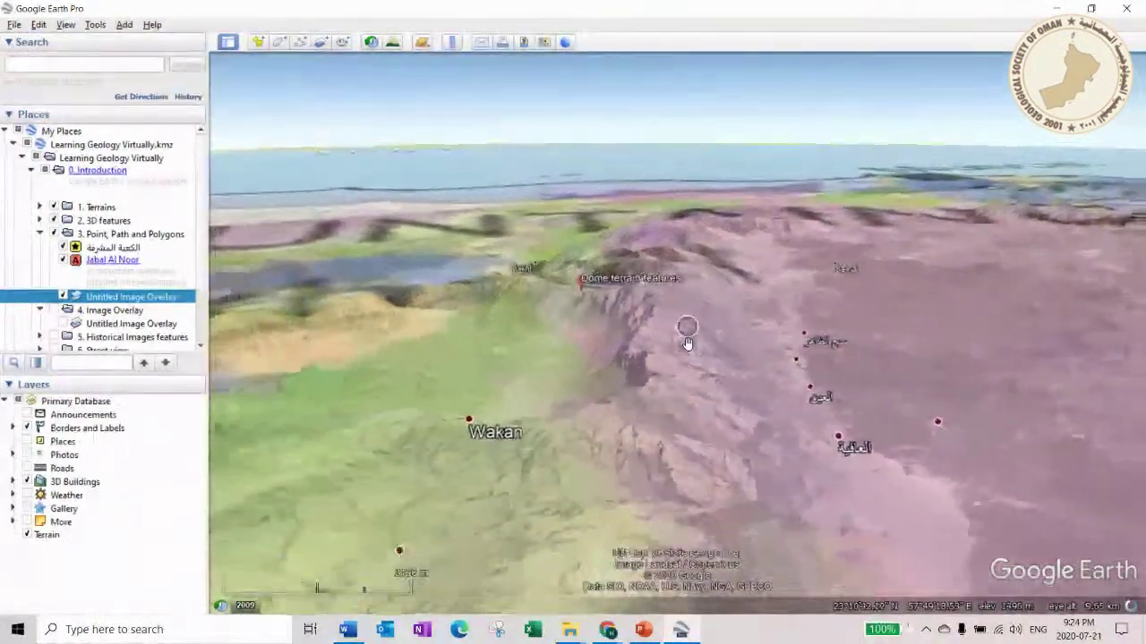
{"action": "scroll", "coordinate": [687, 342], "scroll_direction": "down", "scroll_amount": 4}
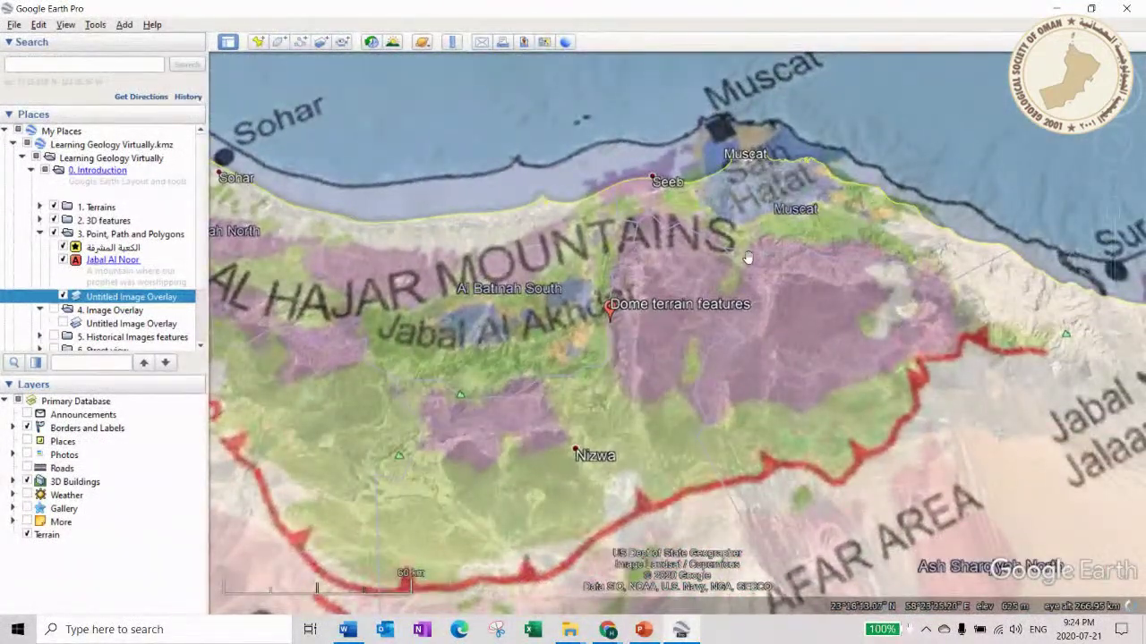
{"action": "scroll", "coordinate": [656, 309], "scroll_direction": "down", "scroll_amount": 5}
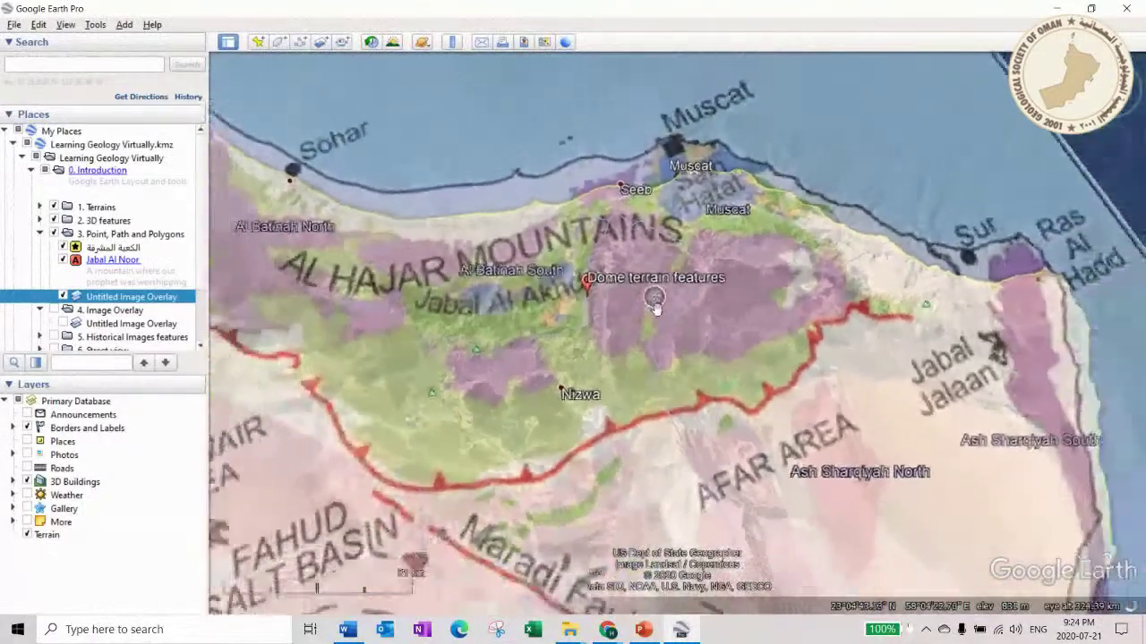
{"action": "scroll", "coordinate": [656, 308], "scroll_direction": "up", "scroll_amount": 5}
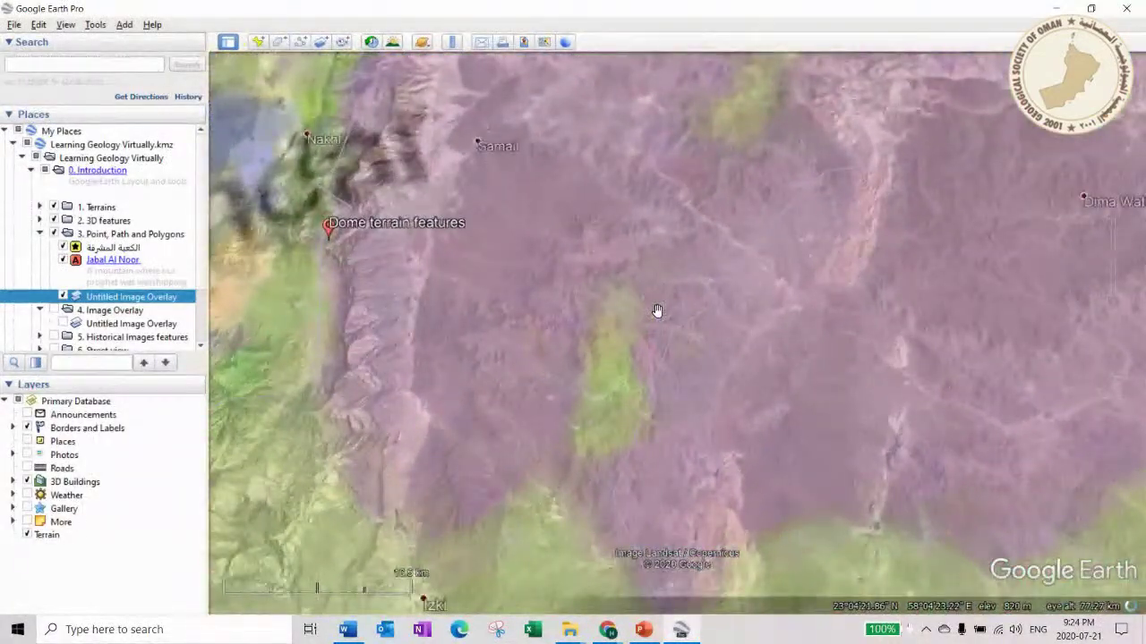
{"action": "mouse_move", "coordinate": [657, 311]}
{"action": "left_mouse_down"}
{"action": "mouse_move", "coordinate": [688, 307]}
{"action": "mouse_move", "coordinate": [702, 353]}
{"action": "mouse_move", "coordinate": [834, 438]}
{"action": "mouse_move", "coordinate": [764, 314]}
{"action": "left_mouse_up"}
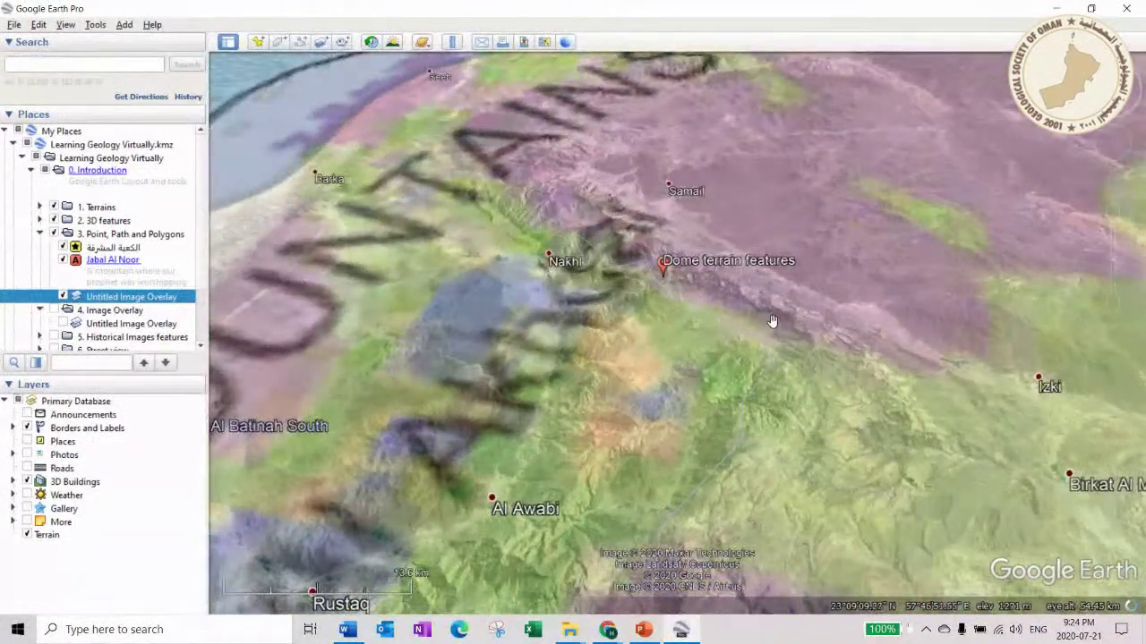
{"action": "scroll", "coordinate": [772, 320], "scroll_direction": "down", "scroll_amount": 4}
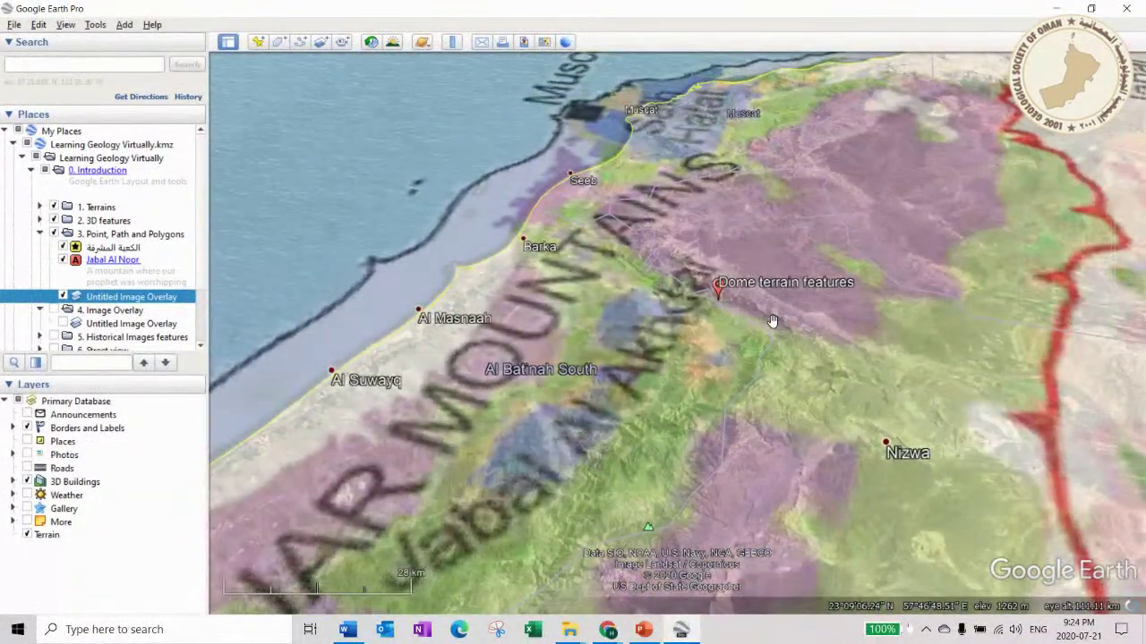
{"action": "scroll", "coordinate": [772, 320], "scroll_direction": "down", "scroll_amount": 6}
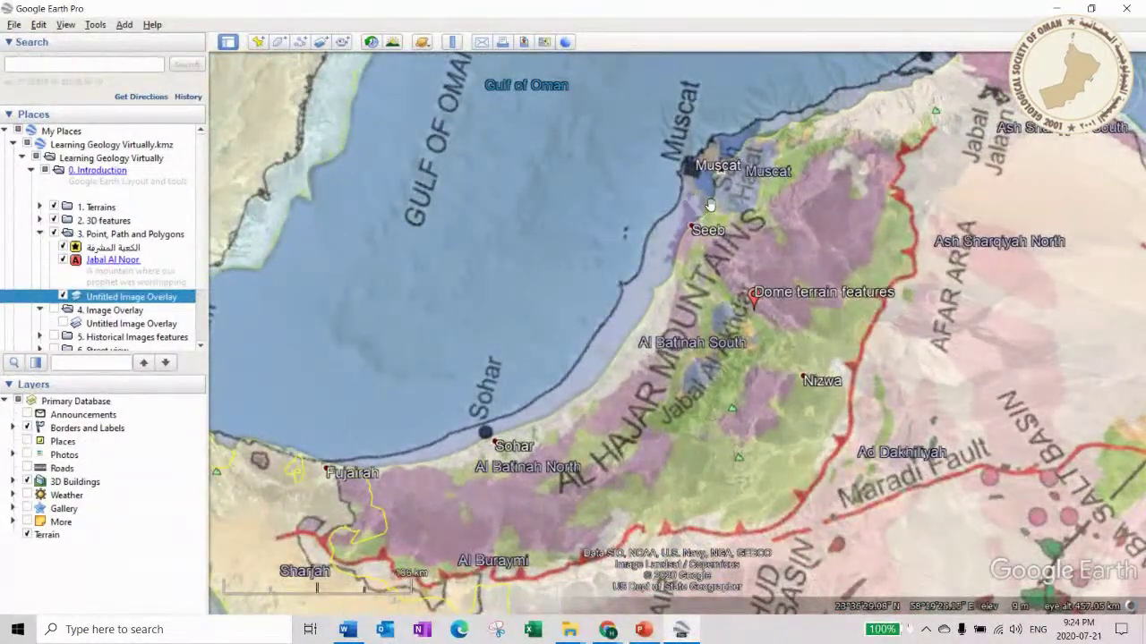
{"action": "scroll", "coordinate": [709, 205], "scroll_direction": "up", "scroll_amount": 3}
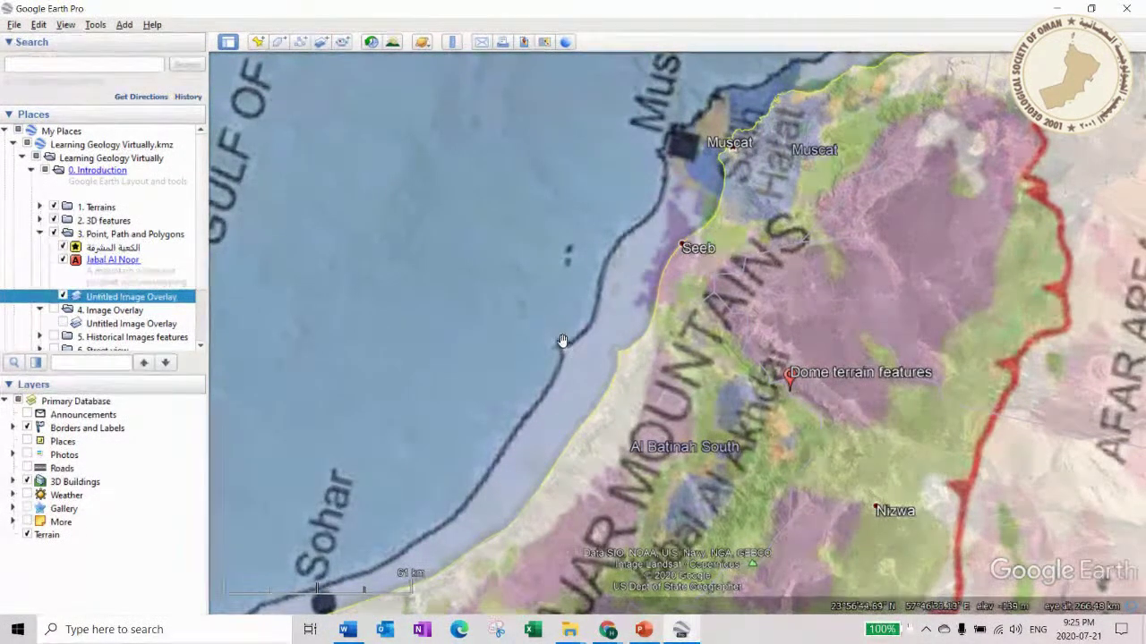
{"action": "scroll", "coordinate": [576, 355], "scroll_direction": "down", "scroll_amount": 4}
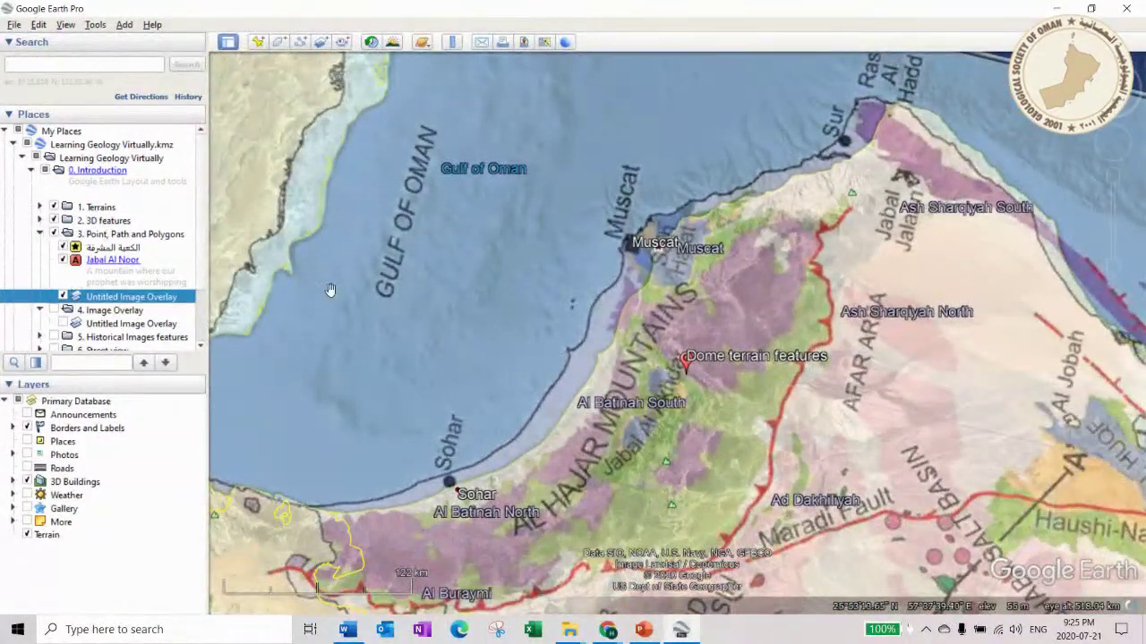
{"action": "scroll", "coordinate": [656, 330], "scroll_direction": "down", "scroll_amount": 5}
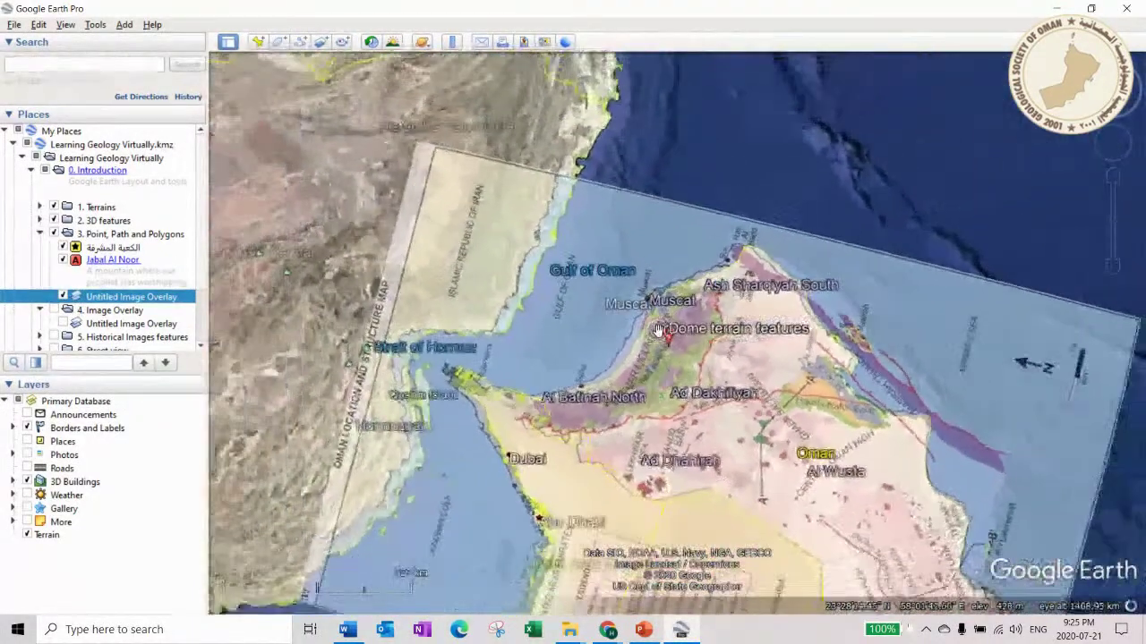
- Reset the view to face north and frame the whole Oman overlay together with the Arabian Peninsula
{"action": "left_click", "coordinate": [1086, 87]}
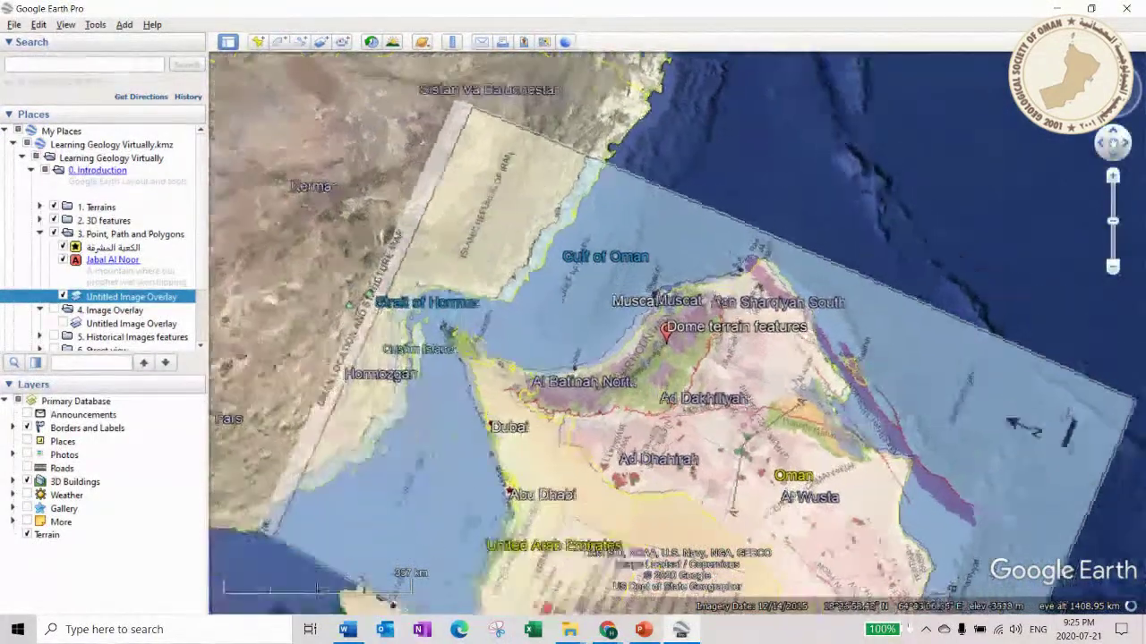
{"action": "scroll", "coordinate": [649, 301], "scroll_direction": "down", "scroll_amount": 2}
{"action": "scroll", "coordinate": [648, 302], "scroll_direction": "down", "scroll_amount": 3}
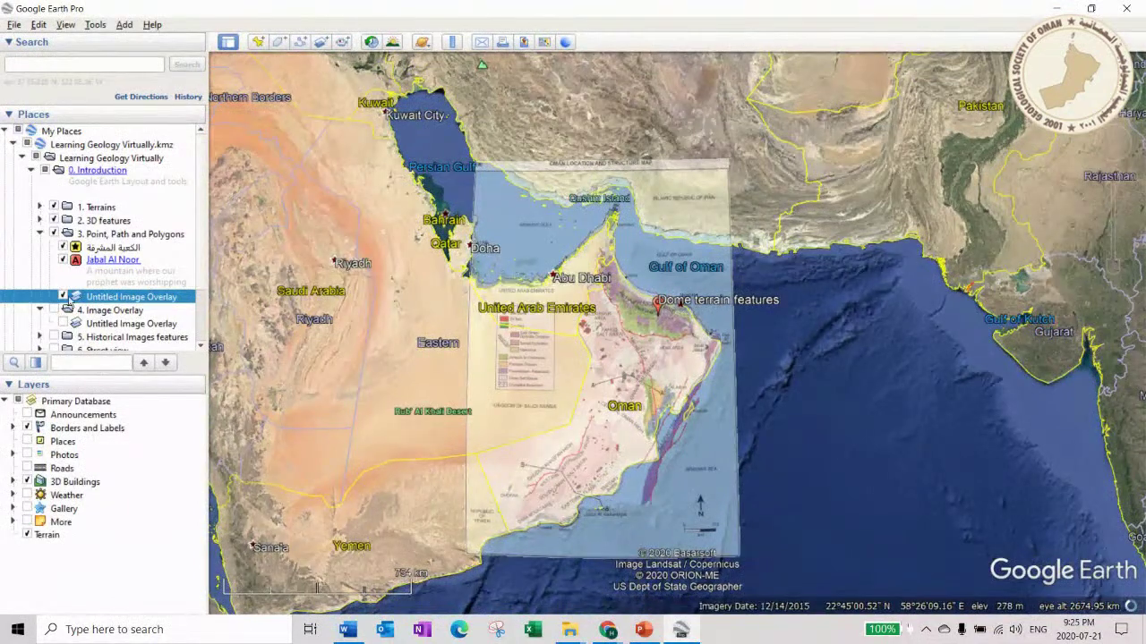
{"action": "left_click_drag", "start_coordinate": [548, 362], "coordinate": [614, 281]}
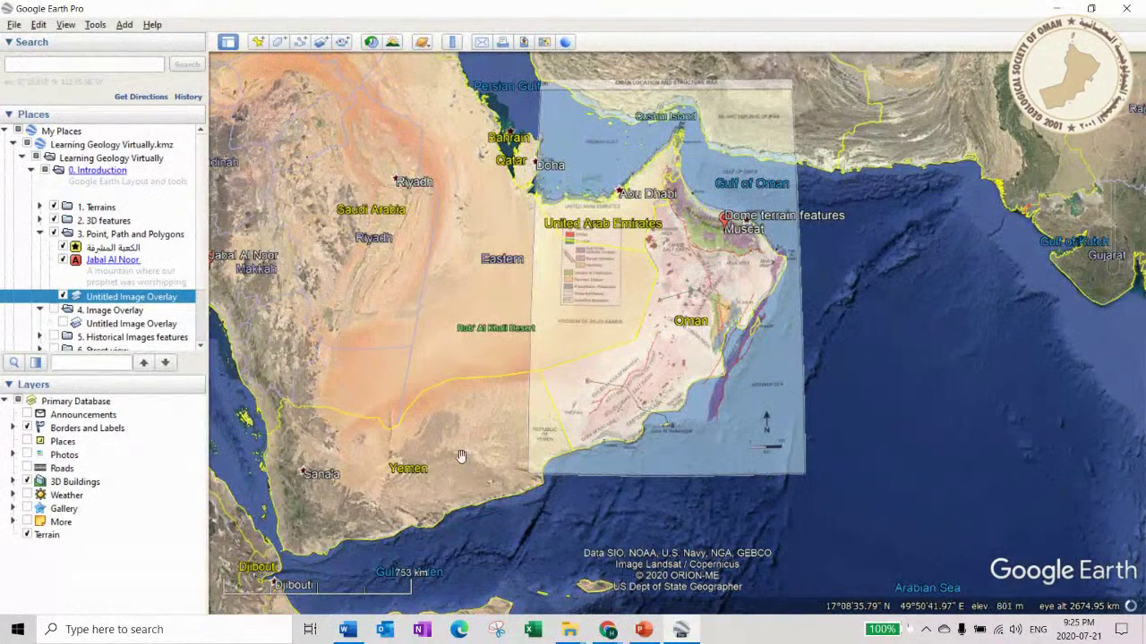
- Switch to Chrome, search Google Images for "australia geological map", and browse the map results
{"action": "mouse_move", "coordinate": [608, 629]}
{"action": "left_click", "coordinate": [591, 550]}
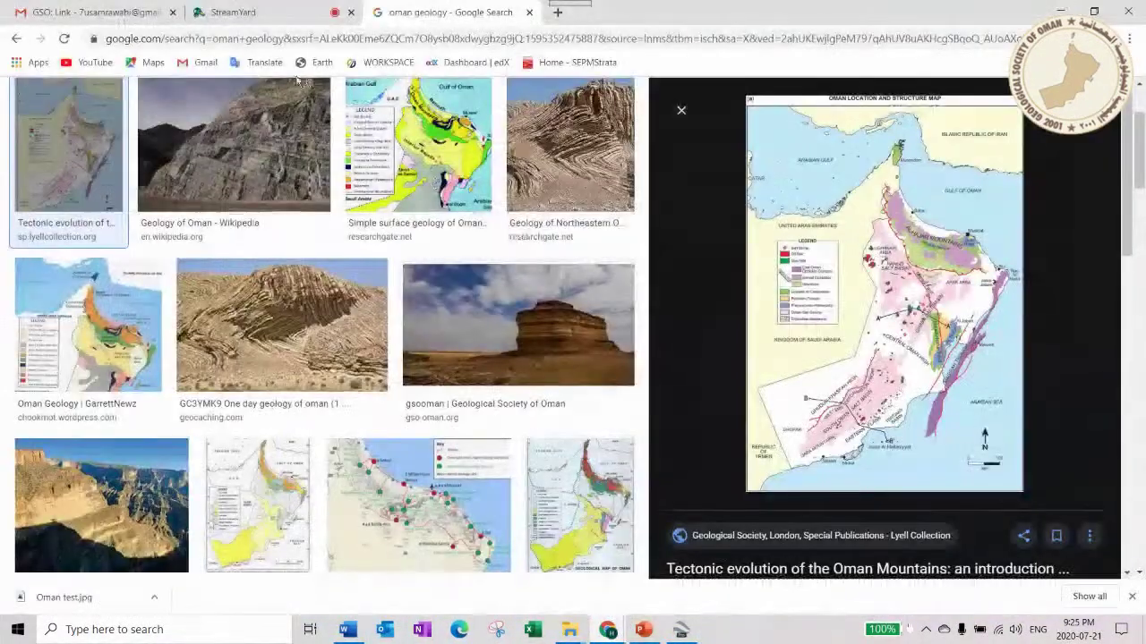
{"action": "scroll", "coordinate": [298, 80], "scroll_direction": "up", "scroll_amount": 2}
{"action": "left_click_drag", "start_coordinate": [235, 108], "coordinate": [102, 110]}
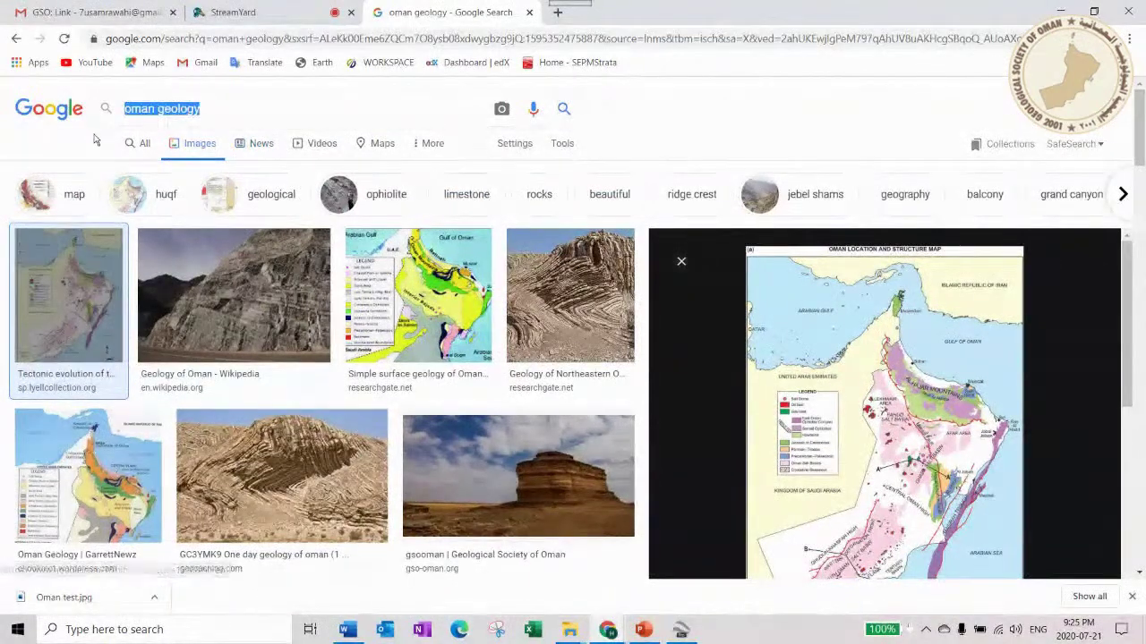
{"action": "type", "text": "austra"}
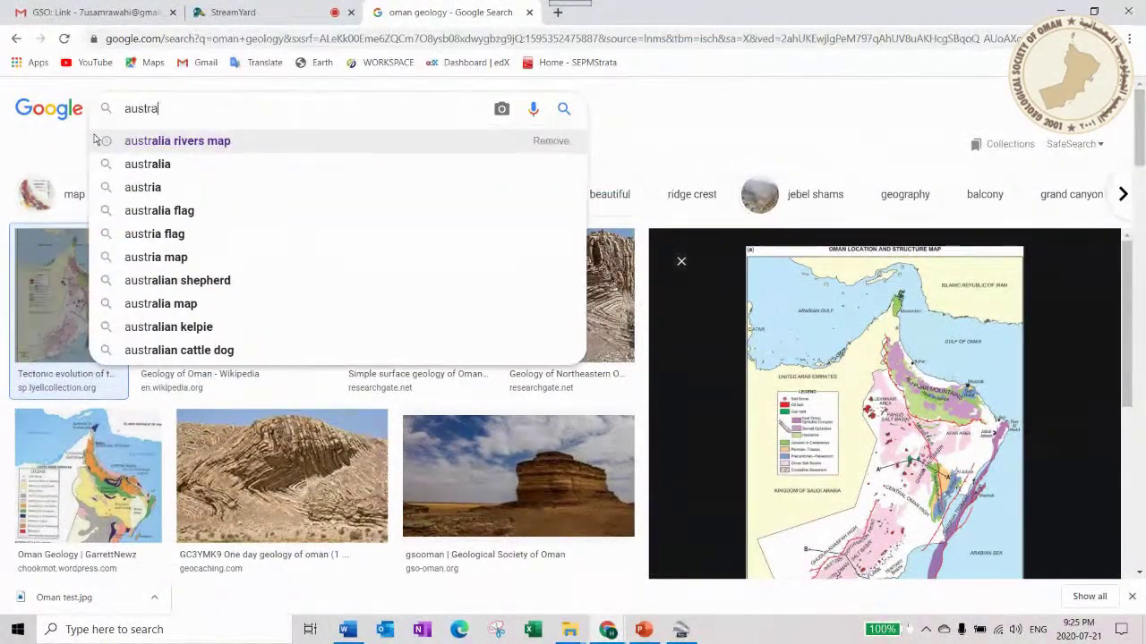
{"action": "type", "text": "lia geol"}
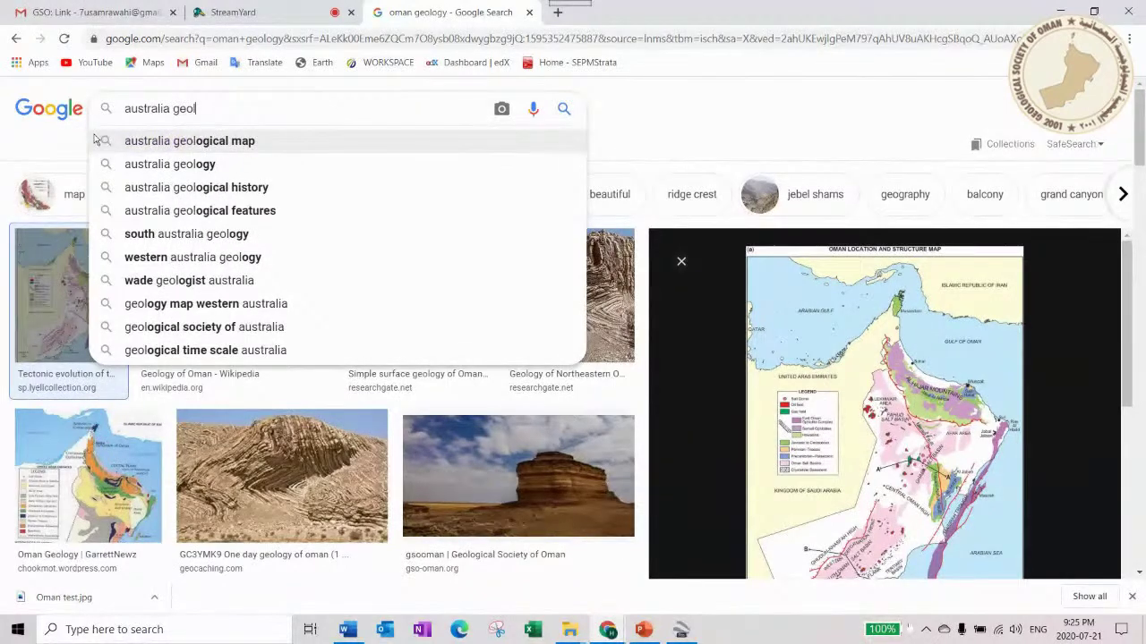
{"action": "key", "text": "Down"}
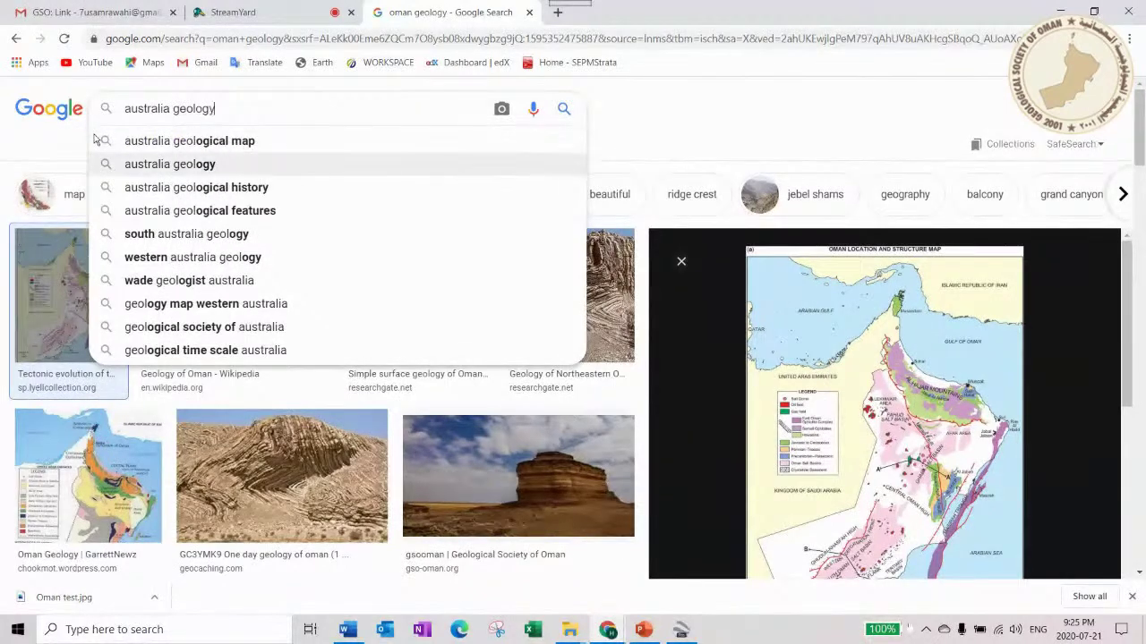
{"action": "key", "text": "Up"}
{"action": "key", "text": "Return"}
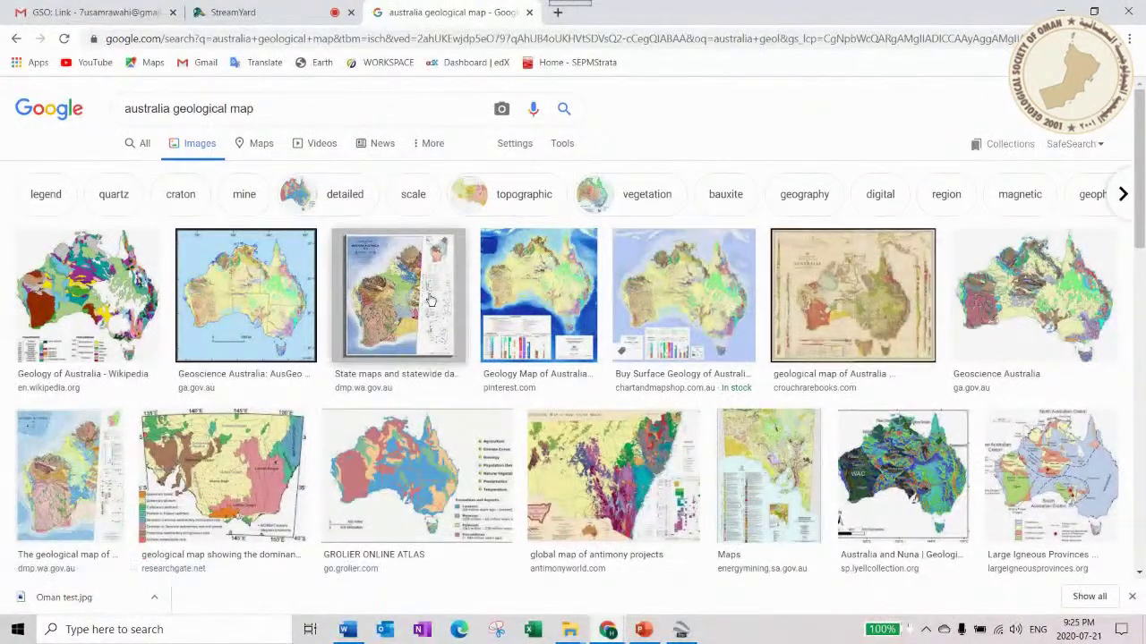
{"action": "scroll", "coordinate": [634, 397], "scroll_direction": "down", "scroll_amount": 2}
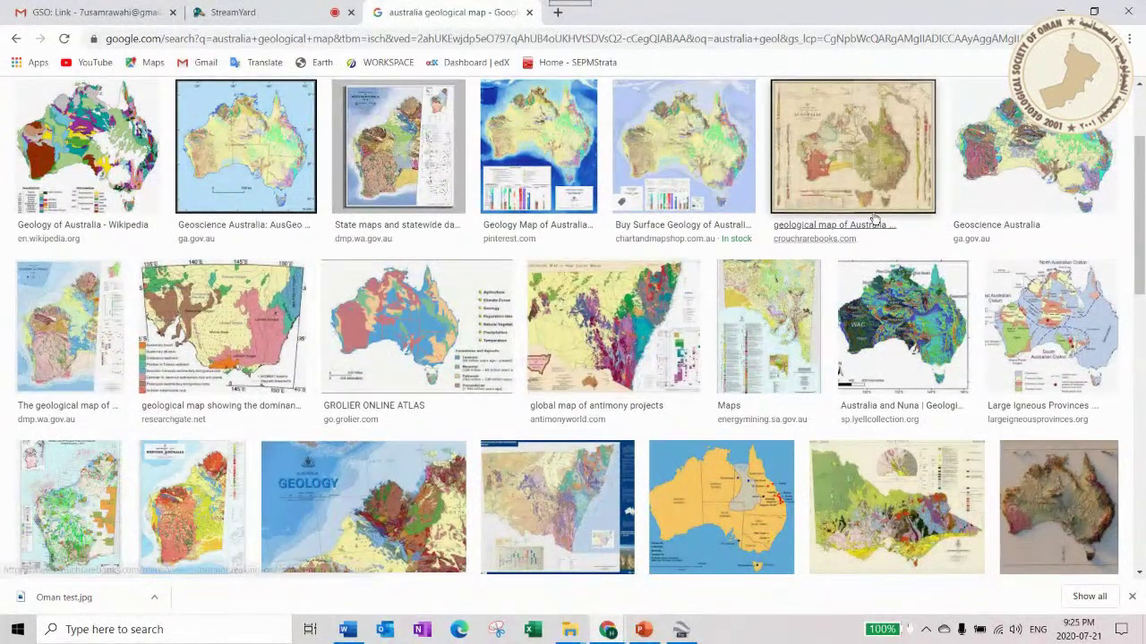
- Return to Google Earth Pro, hide and collapse the 3. Point, Path and Polygons folder, and expand 2. 3D features and 1. Terrains
{"action": "left_click", "coordinate": [1060, 10]}
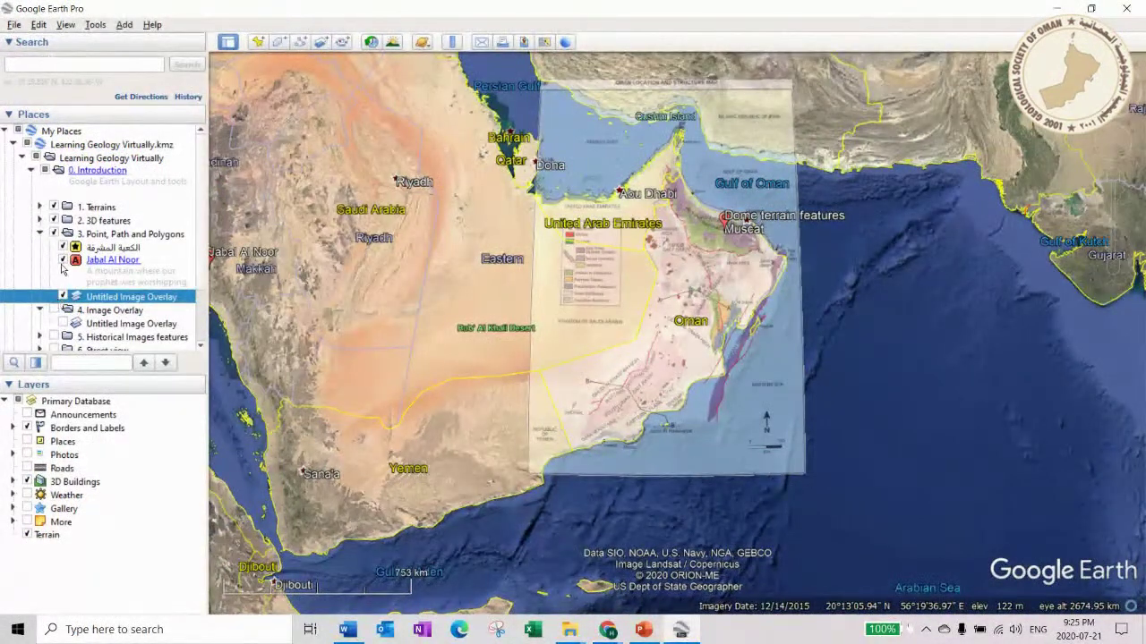
{"action": "left_click", "coordinate": [53, 234]}
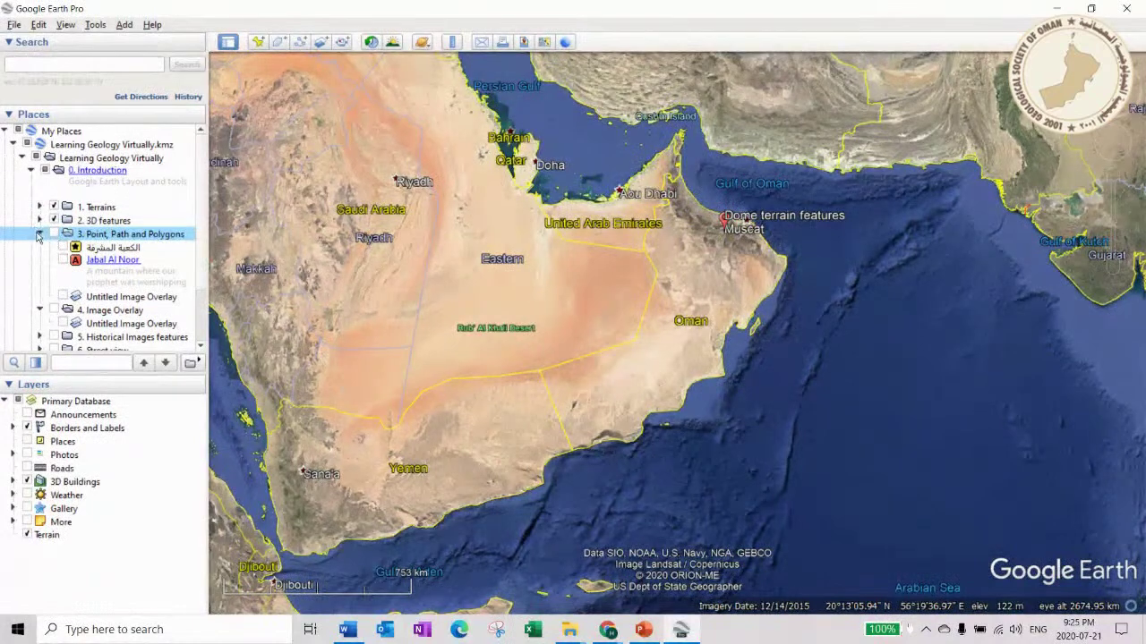
{"action": "left_click", "coordinate": [40, 233]}
{"action": "left_click", "coordinate": [39, 220]}
{"action": "left_click", "coordinate": [39, 208]}
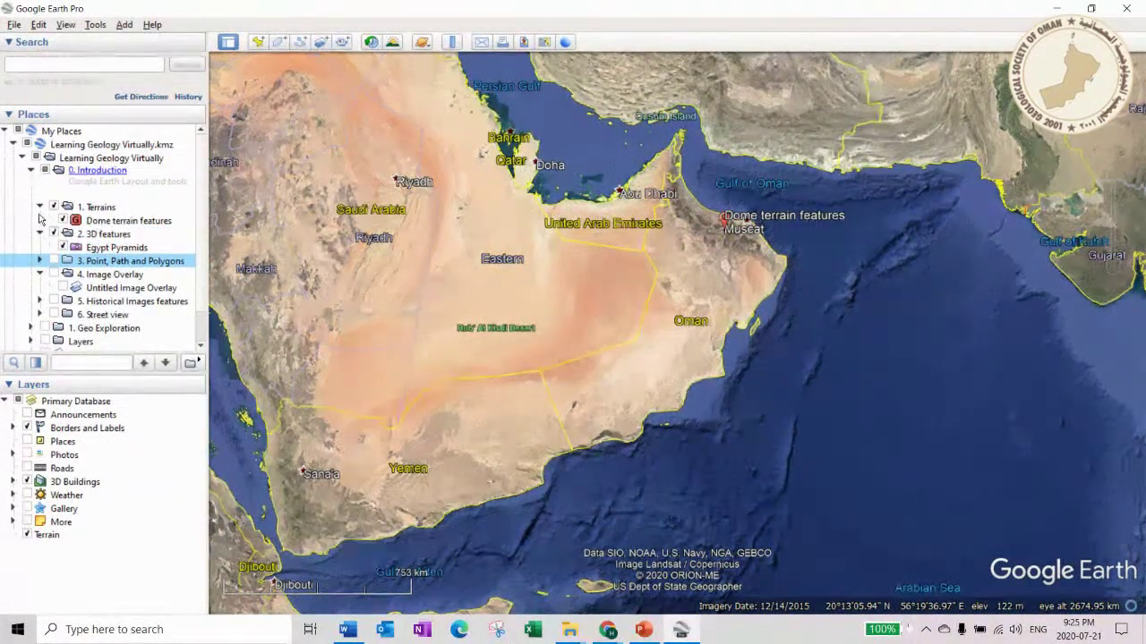
- Collapse the 1. Terrains, 2. 3D features and 4. Image Overlay folders in Places
{"action": "left_click", "coordinate": [39, 207]}
{"action": "left_click", "coordinate": [39, 221]}
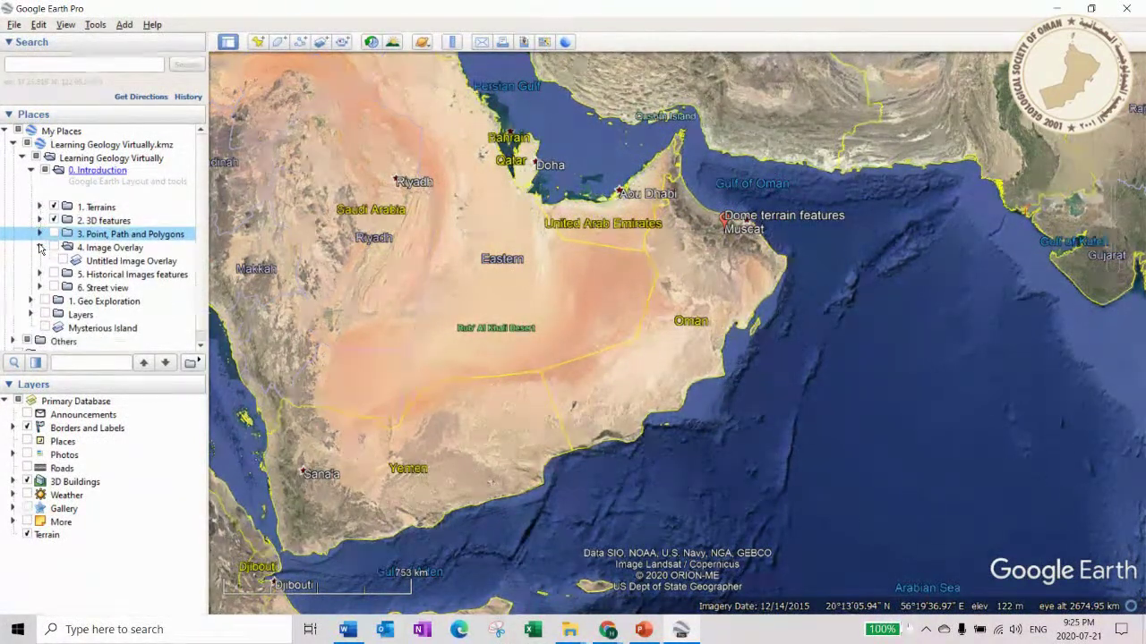
{"action": "left_click", "coordinate": [39, 247]}
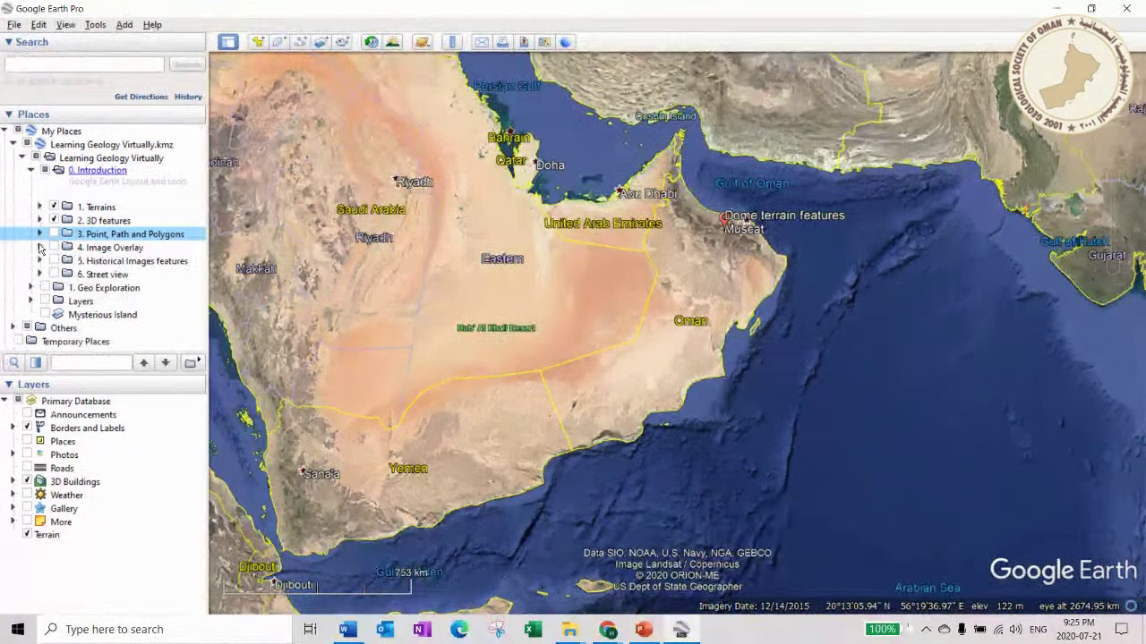
- Expand the 5. Historical Images features folder, fly to the Aral Lake placemark and frame the South Aral Sea
{"action": "left_click", "coordinate": [146, 261]}
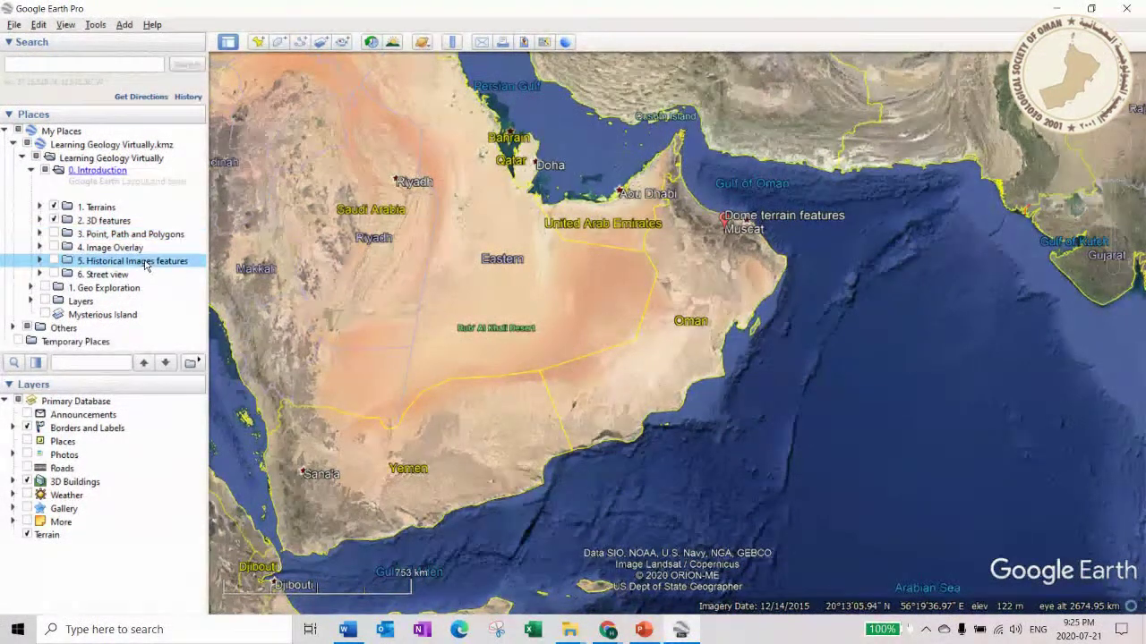
{"action": "left_click", "coordinate": [39, 260]}
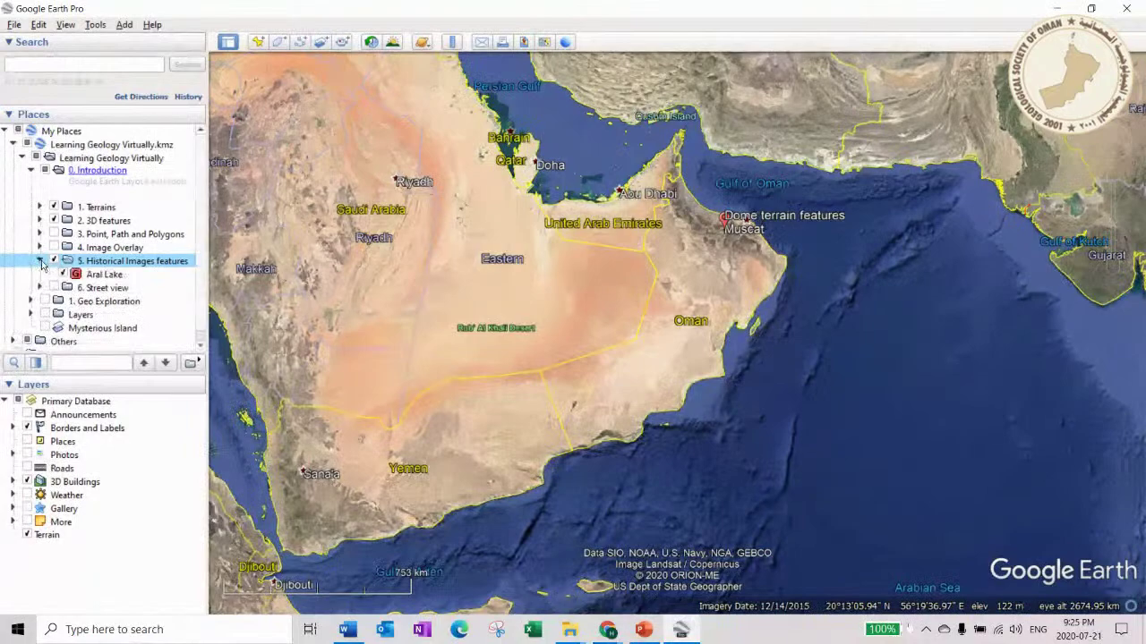
{"action": "double_click", "coordinate": [104, 274]}
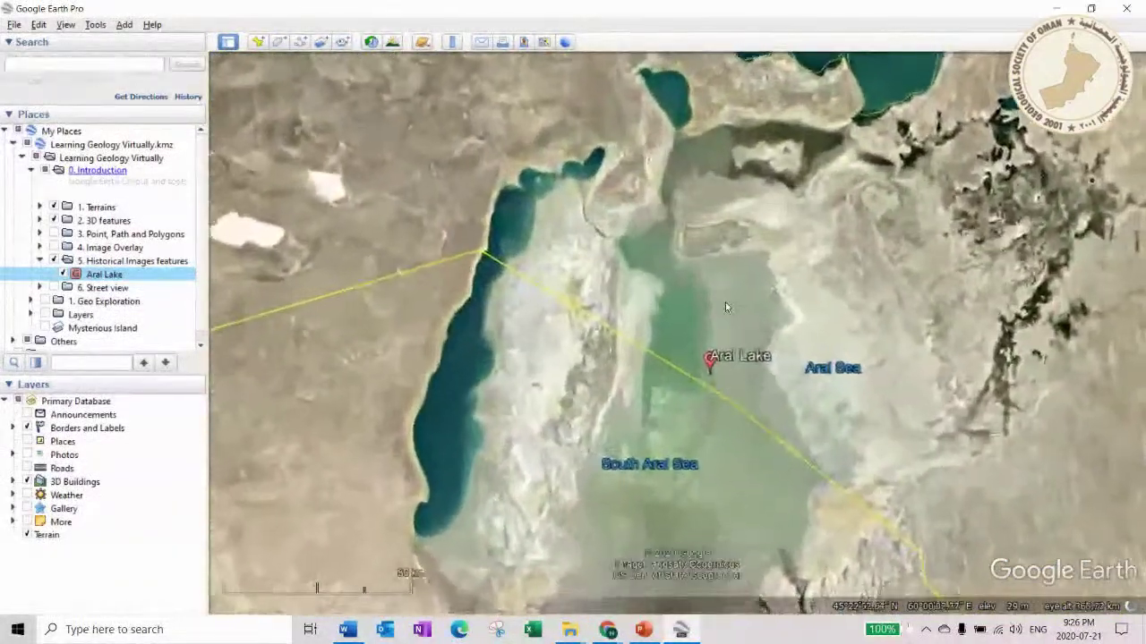
{"action": "left_click_drag", "start_coordinate": [727, 307], "coordinate": [758, 212]}
{"action": "scroll", "coordinate": [745, 232], "scroll_direction": "down", "scroll_amount": 1}
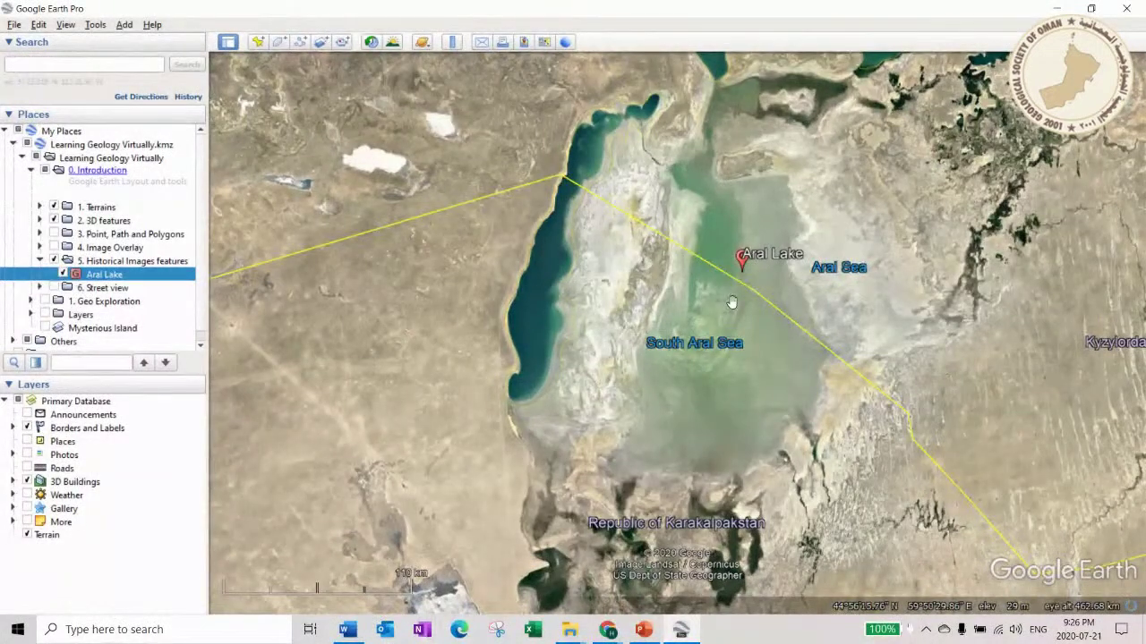
{"action": "scroll", "coordinate": [722, 244], "scroll_direction": "up", "scroll_amount": 1}
{"action": "scroll", "coordinate": [722, 295], "scroll_direction": "down", "scroll_amount": 1}
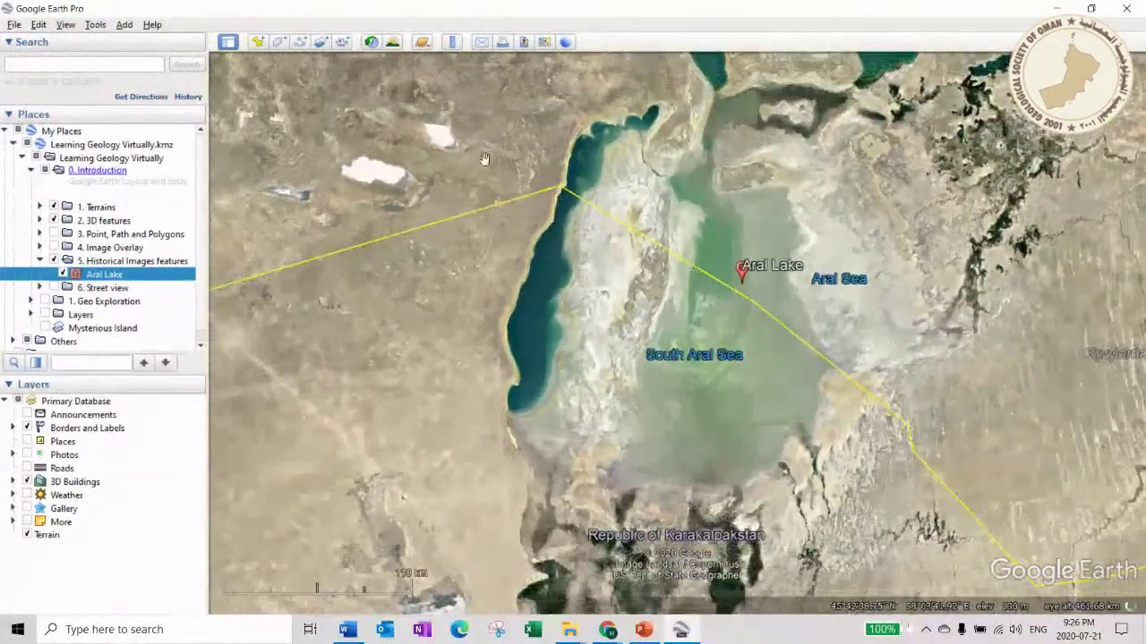
- Turn on historical imagery and compare the Aral Sea's extent between 12/1984 and 12/2016
{"action": "left_click", "coordinate": [371, 43]}
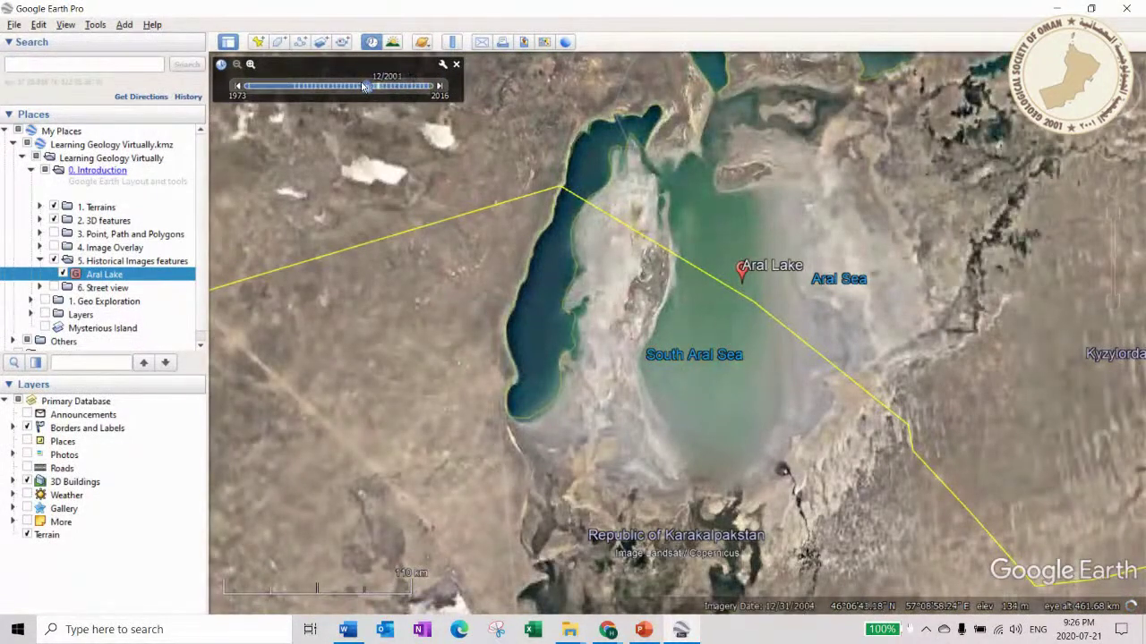
{"action": "left_click_drag", "start_coordinate": [377, 86], "coordinate": [354, 86]}
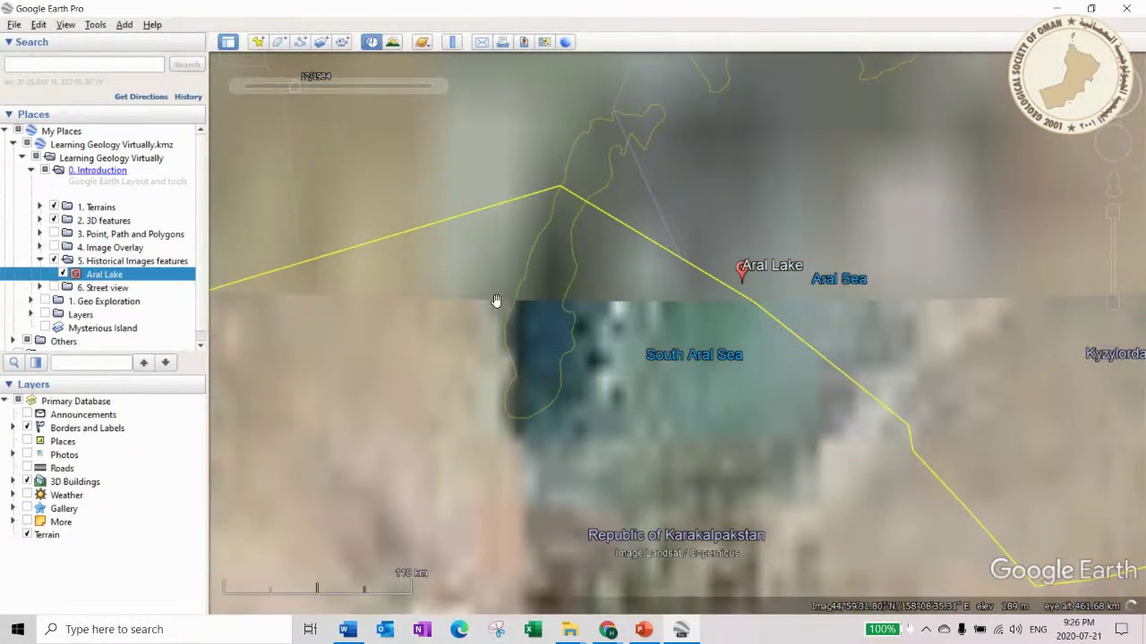
{"action": "scroll", "coordinate": [496, 300], "scroll_direction": "down", "scroll_amount": 3}
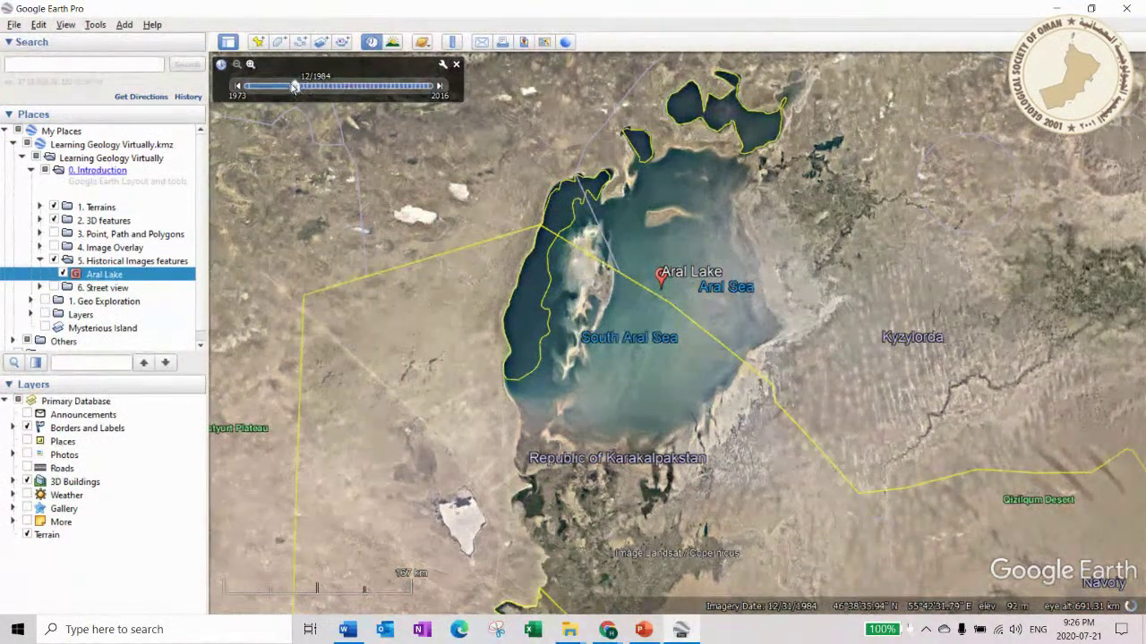
{"action": "left_click_drag", "start_coordinate": [301, 90], "coordinate": [436, 86]}
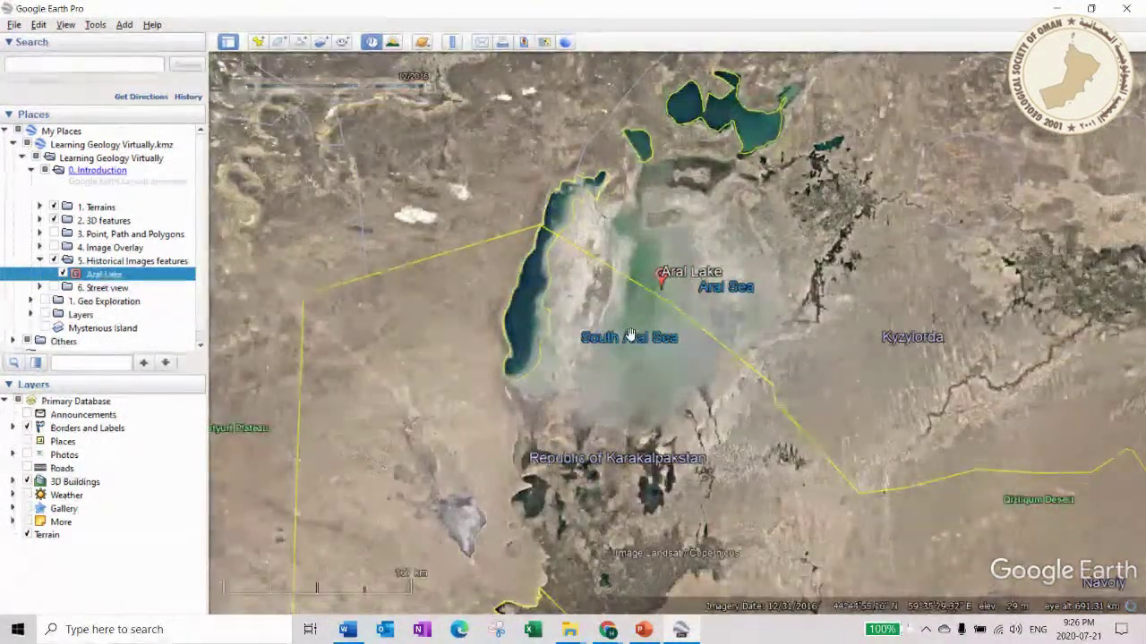
- Enable the Photos layer and view the South Aral Sea photo and the Aral Sea photo of the stranded ships
{"action": "left_click", "coordinate": [27, 455]}
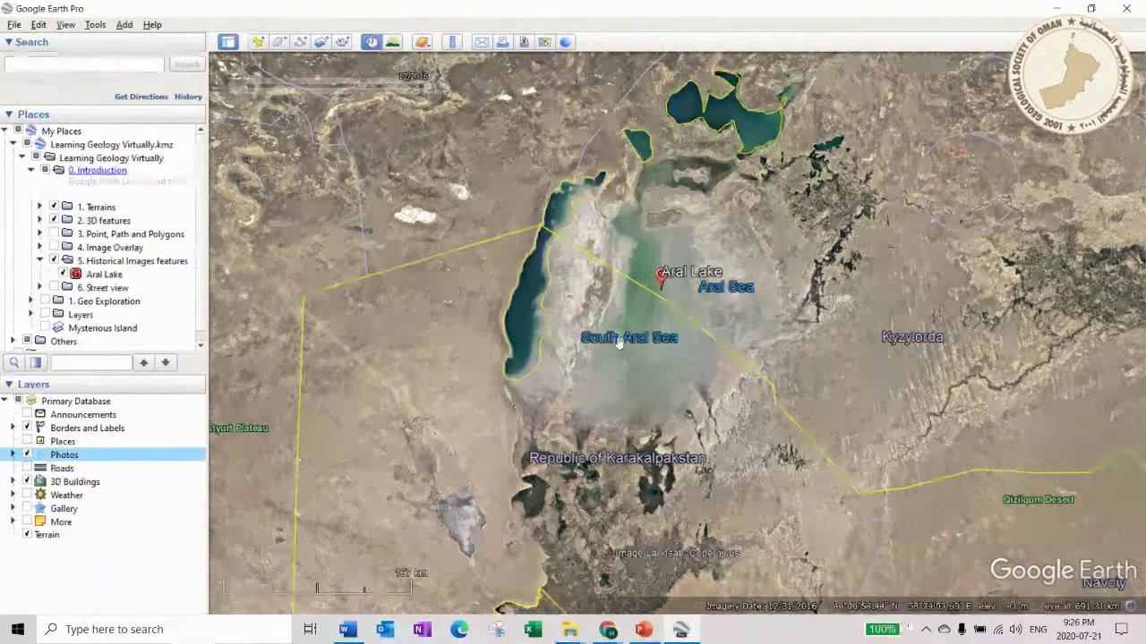
{"action": "scroll", "coordinate": [659, 302], "scroll_direction": "down", "scroll_amount": 4}
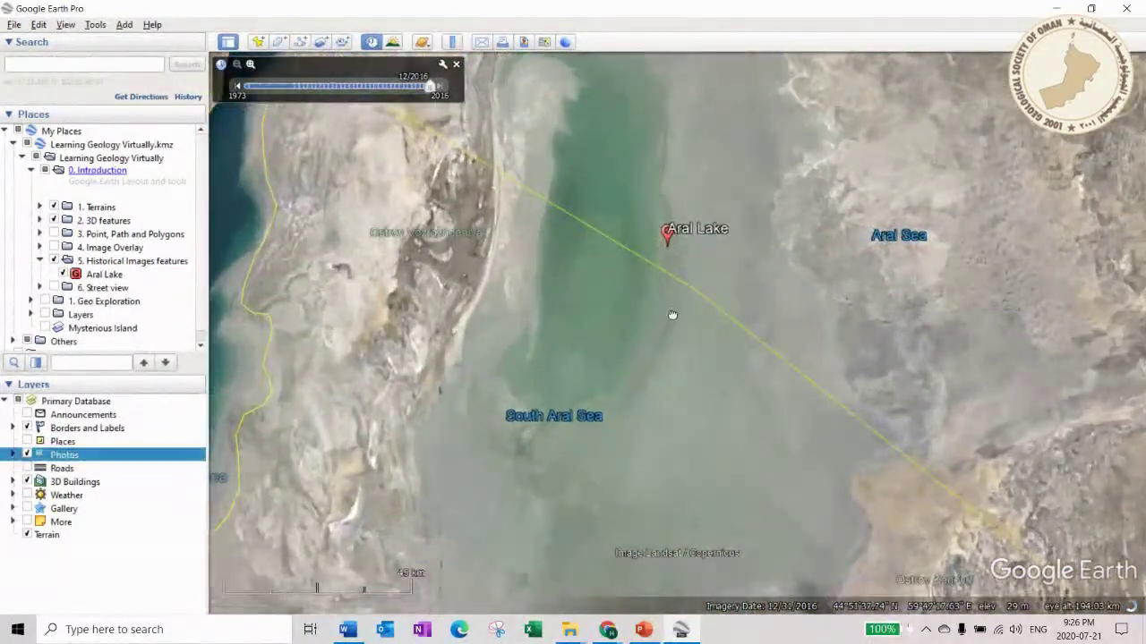
{"action": "left_click_drag", "start_coordinate": [629, 350], "coordinate": [734, 287]}
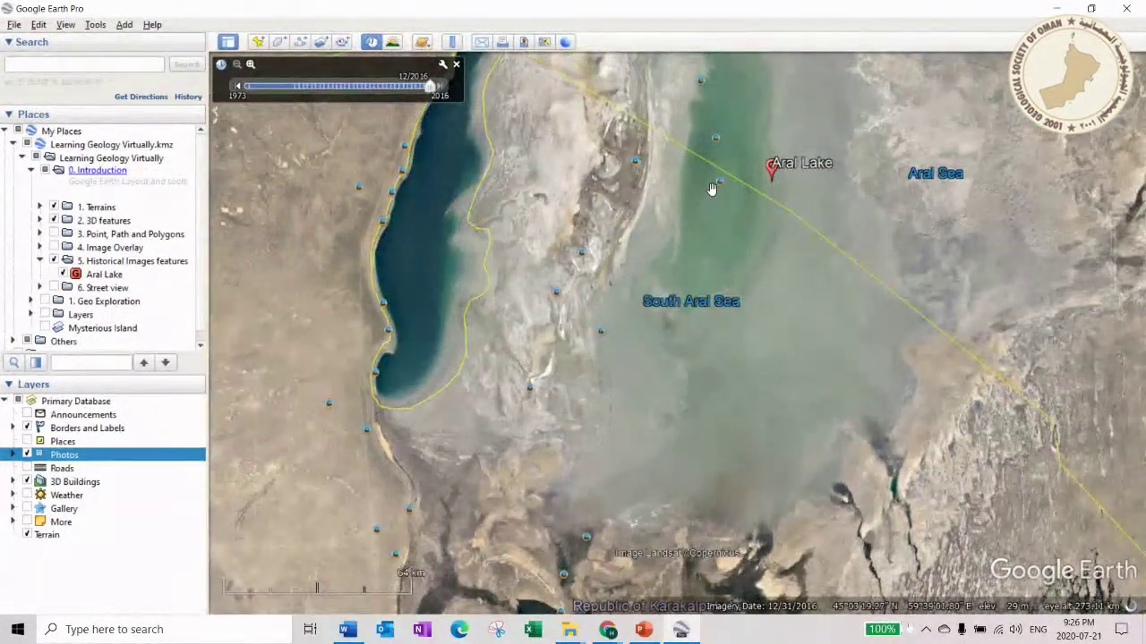
{"action": "left_click", "coordinate": [719, 183]}
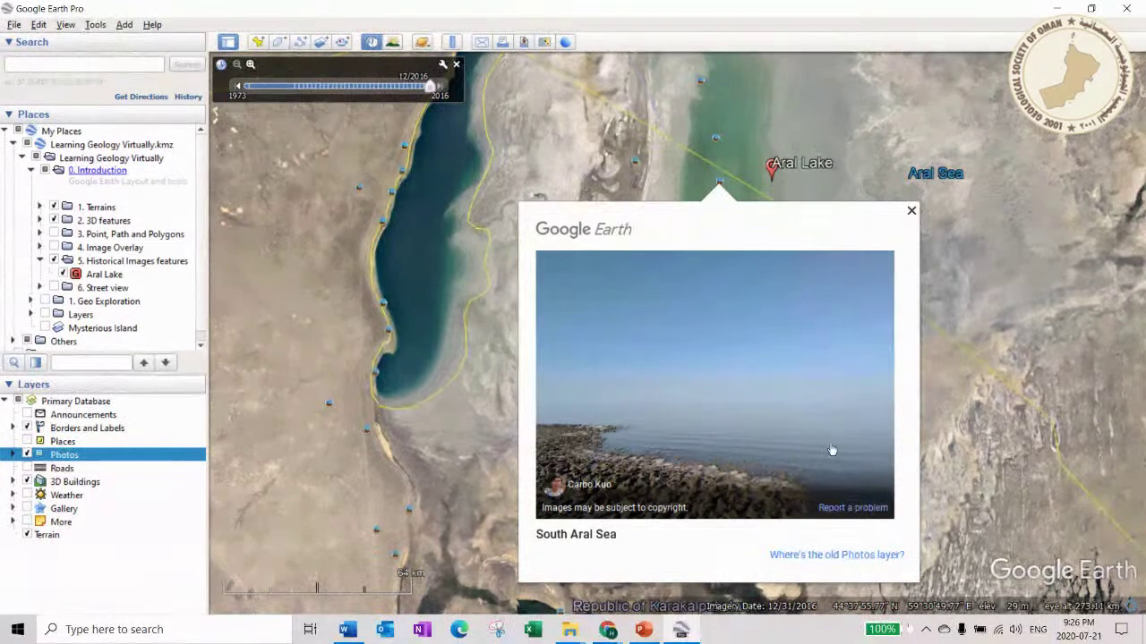
{"action": "left_click", "coordinate": [912, 213]}
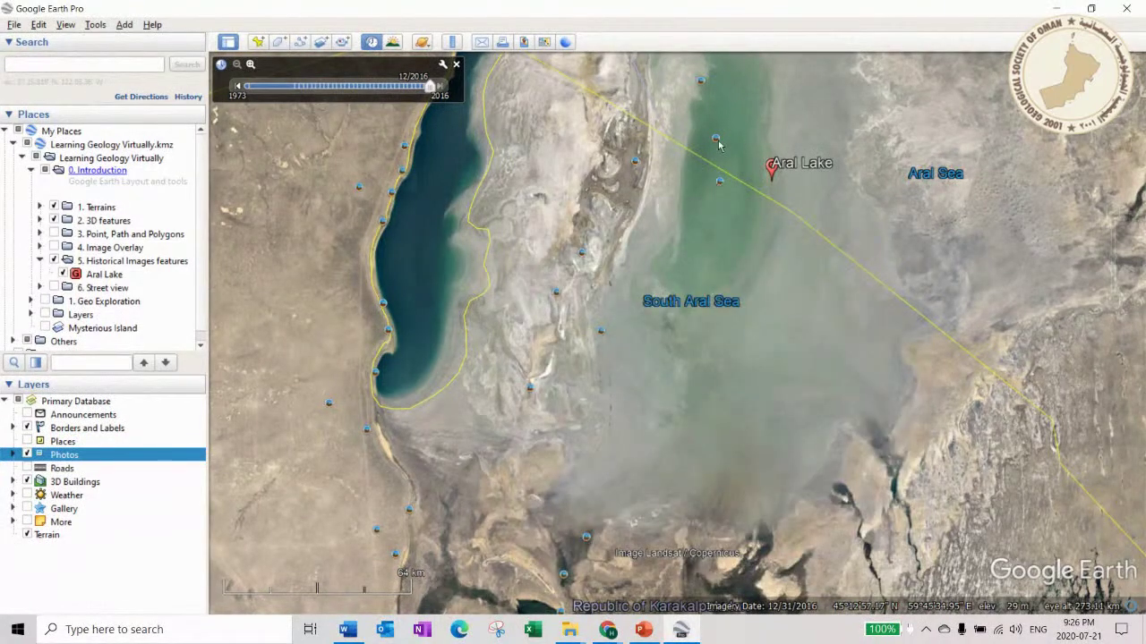
{"action": "left_click", "coordinate": [717, 140]}
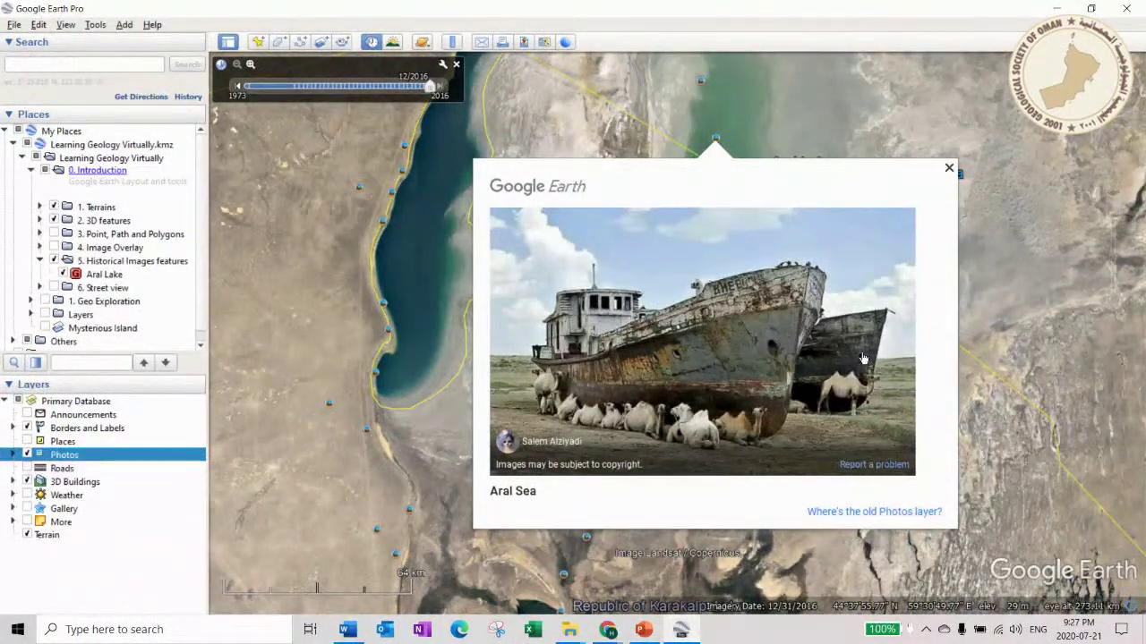
{"action": "scroll", "coordinate": [788, 253], "scroll_direction": "down", "scroll_amount": 5}
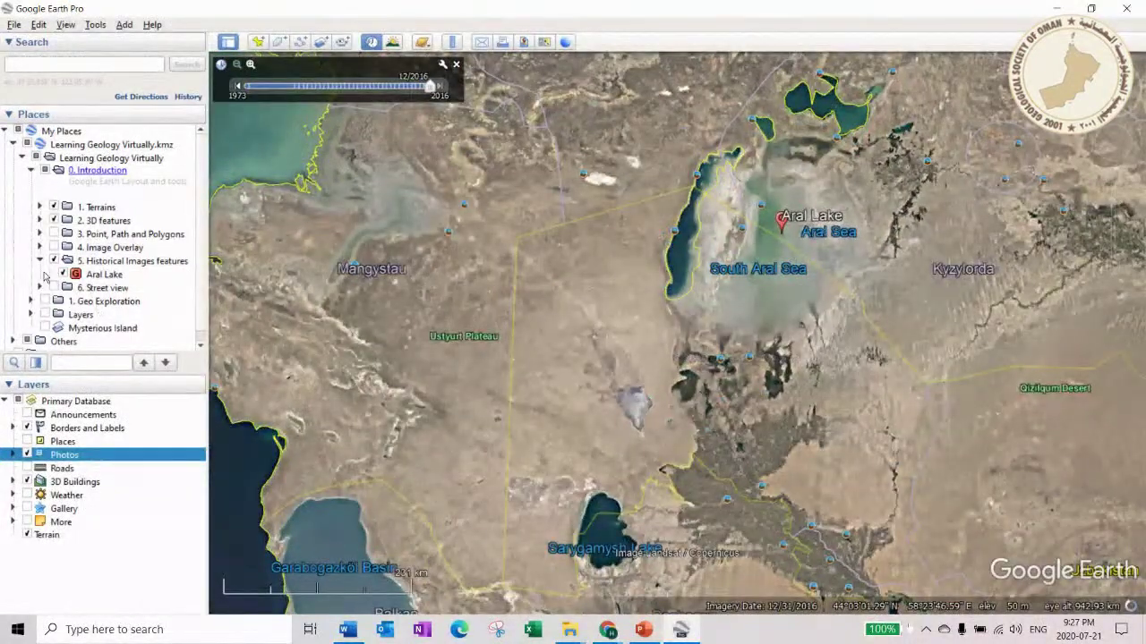
- Hide and collapse the 5. Historical Images features folder and expand 6. Street view
{"action": "left_click", "coordinate": [55, 261]}
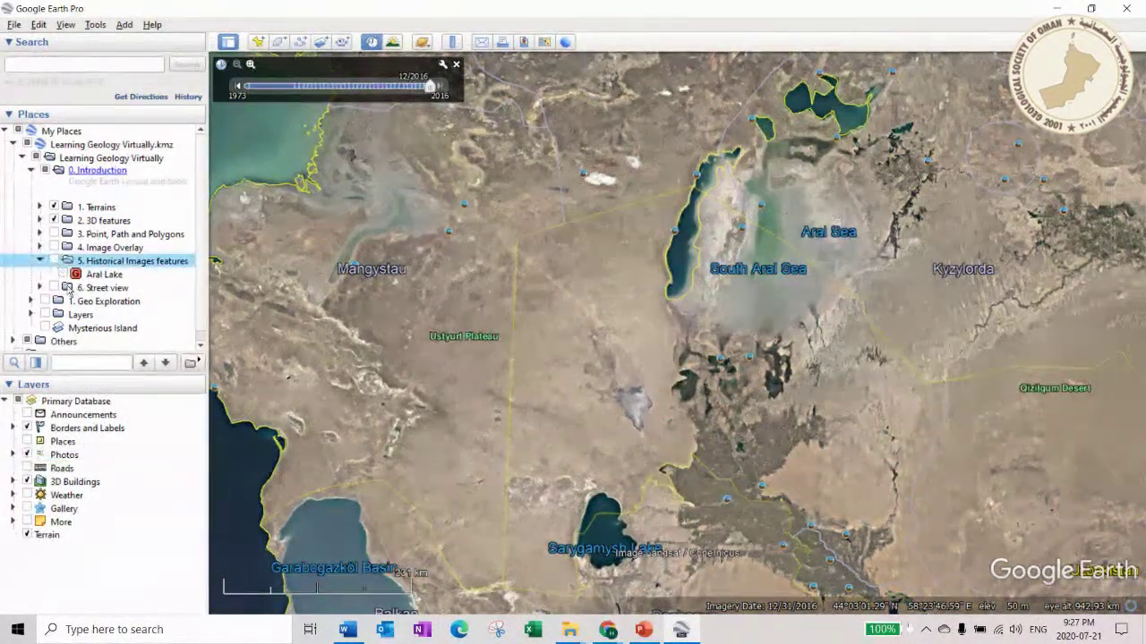
{"action": "left_click", "coordinate": [40, 260]}
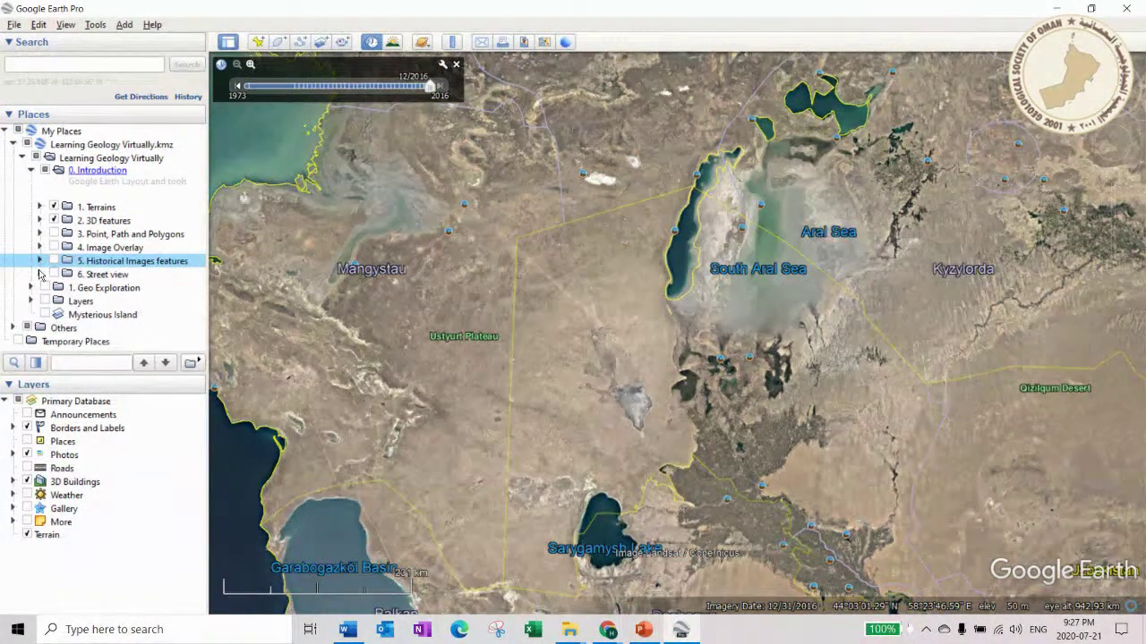
{"action": "left_click", "coordinate": [40, 274]}
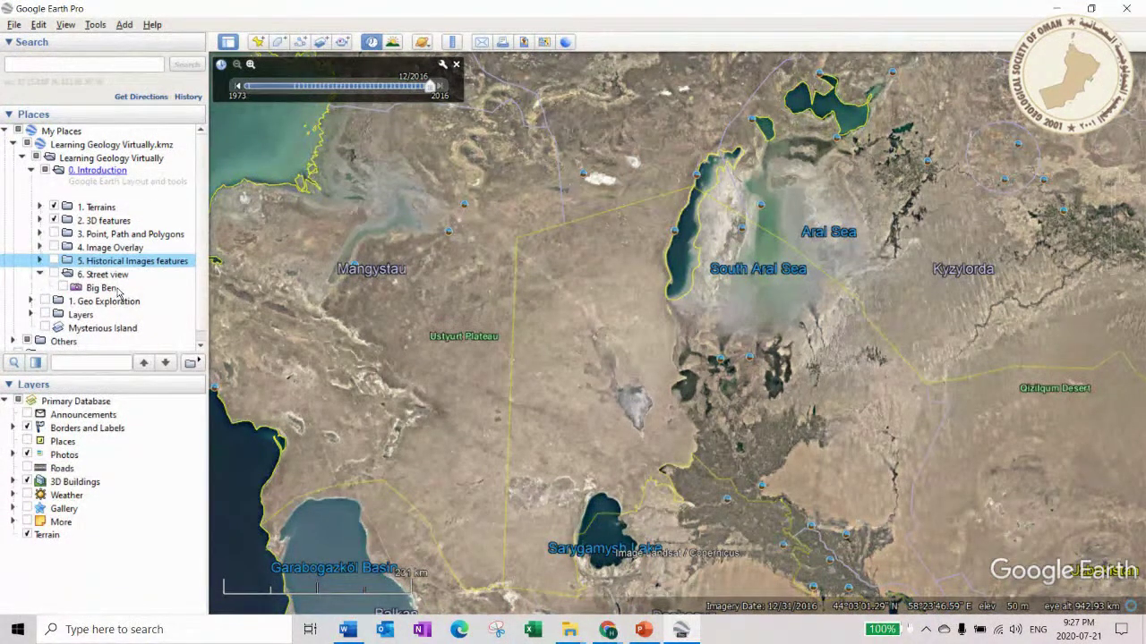
- Fly to the Big Ben placemark and enter Street View on the road beside the bridge
{"action": "double_click", "coordinate": [102, 288]}
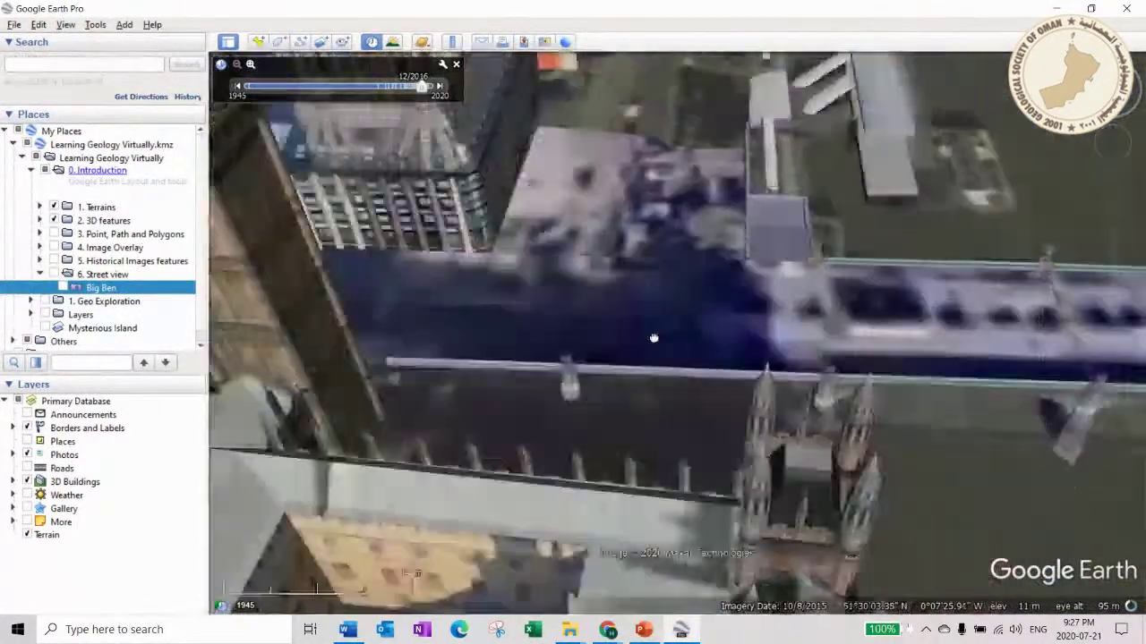
{"action": "scroll", "coordinate": [651, 339], "scroll_direction": "down", "scroll_amount": 3}
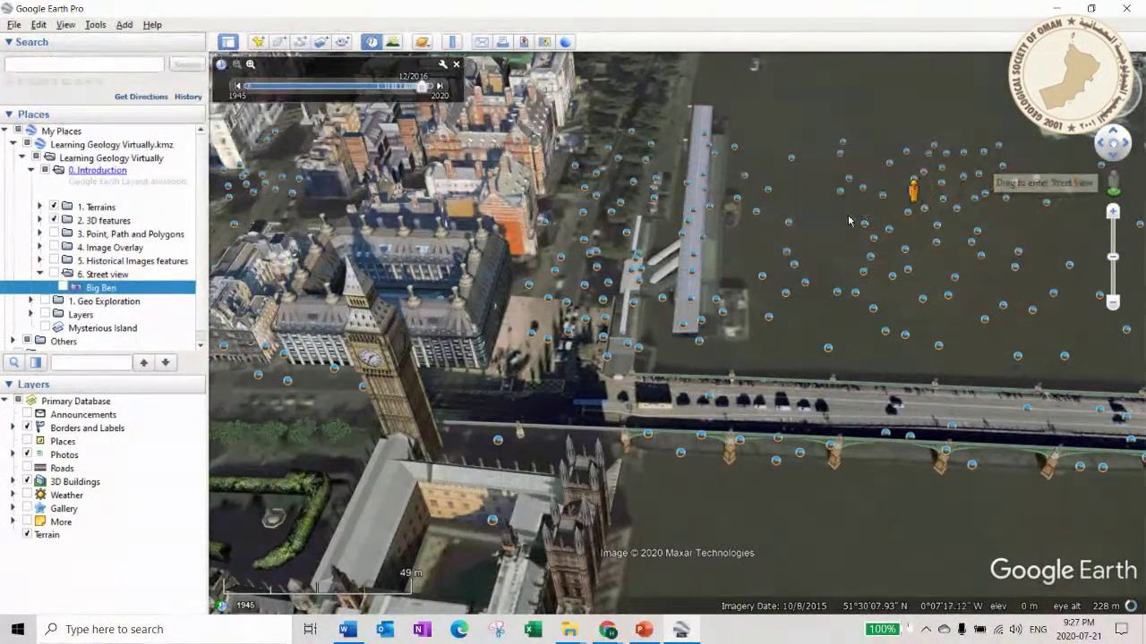
{"action": "scroll", "coordinate": [722, 449], "scroll_direction": "up", "scroll_amount": 4}
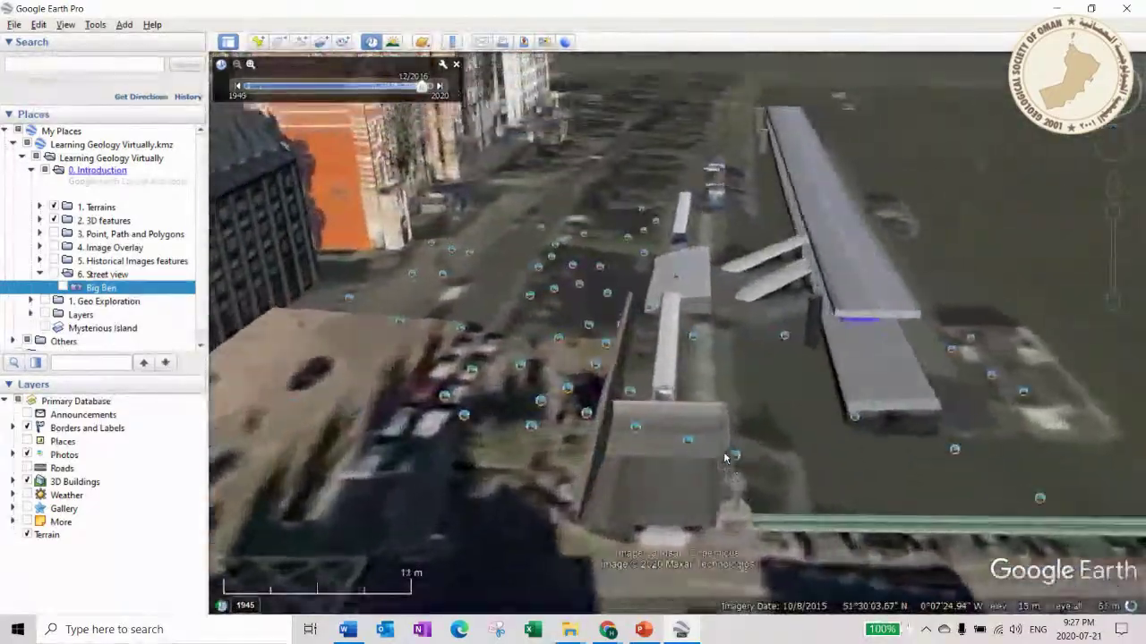
{"action": "left_click", "coordinate": [725, 457]}
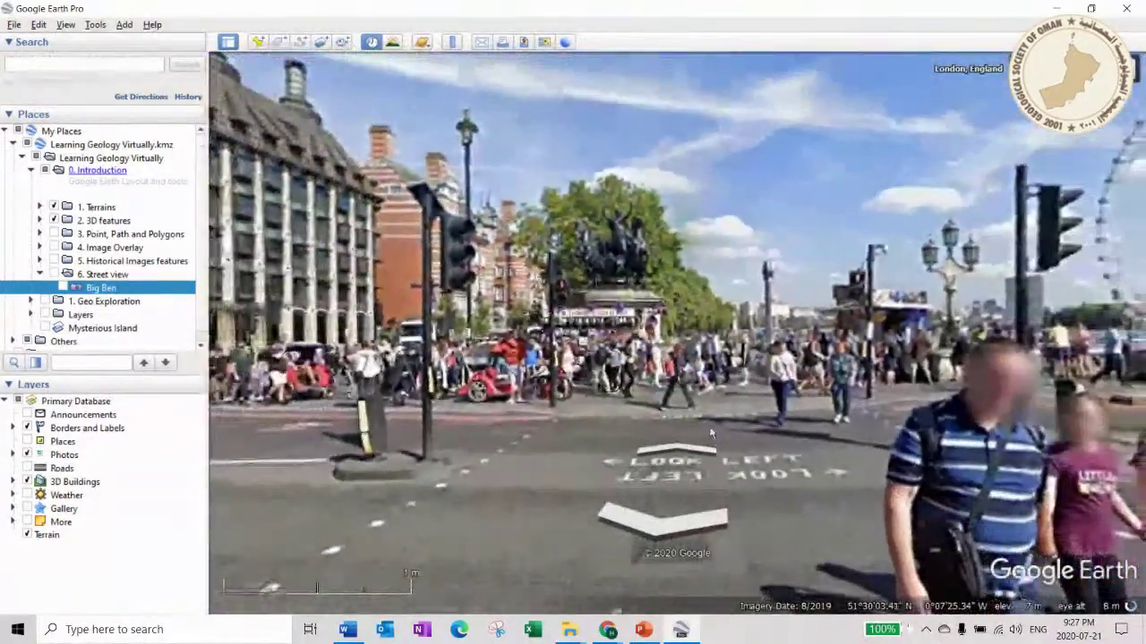
- Look around in Street View towards the parliament building and up and down the scaffolded Big Ben tower
{"action": "left_click_drag", "start_coordinate": [711, 433], "coordinate": [224, 385]}
{"action": "left_click_drag", "start_coordinate": [1101, 295], "coordinate": [224, 376]}
{"action": "left_click_drag", "start_coordinate": [922, 394], "coordinate": [624, 302]}
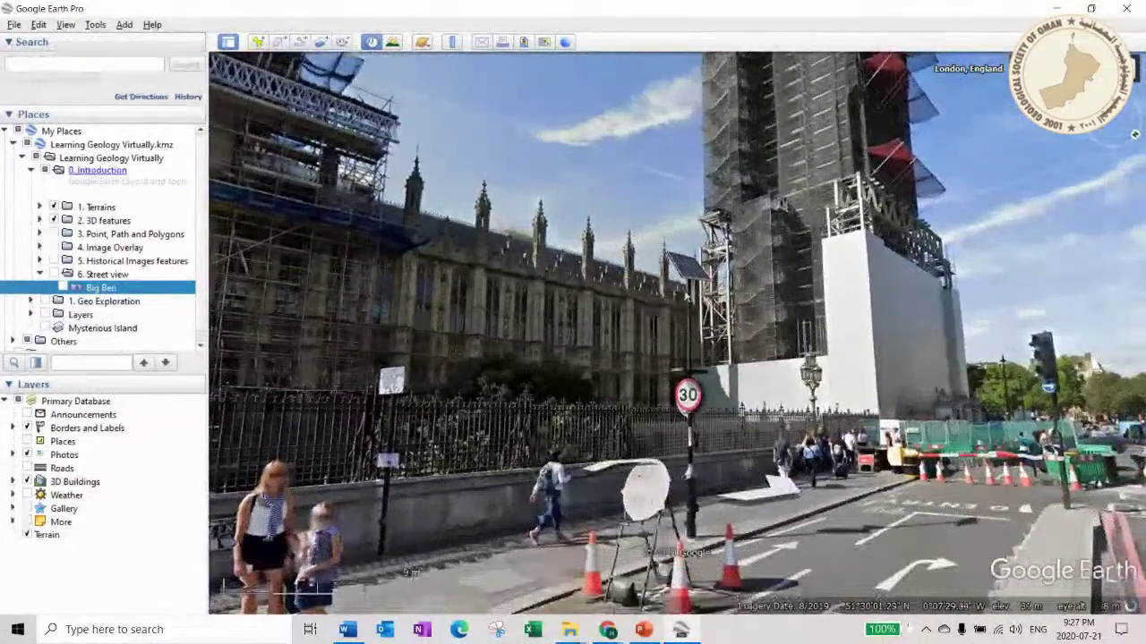
{"action": "left_click_drag", "start_coordinate": [915, 293], "coordinate": [915, 367]}
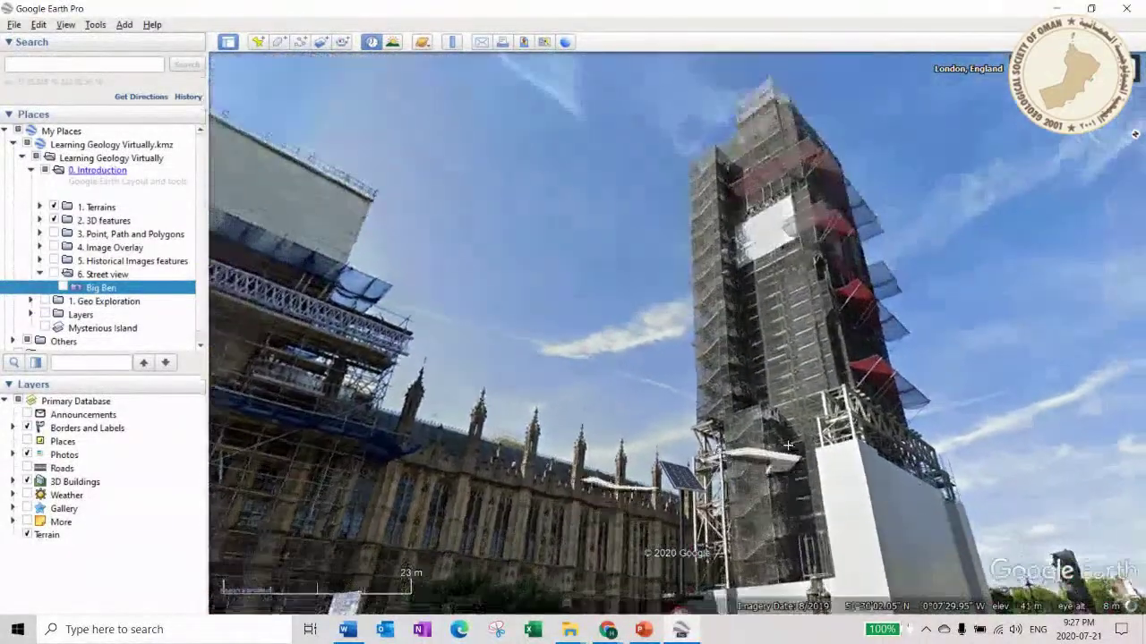
{"action": "left_click_drag", "start_coordinate": [838, 316], "coordinate": [743, 173]}
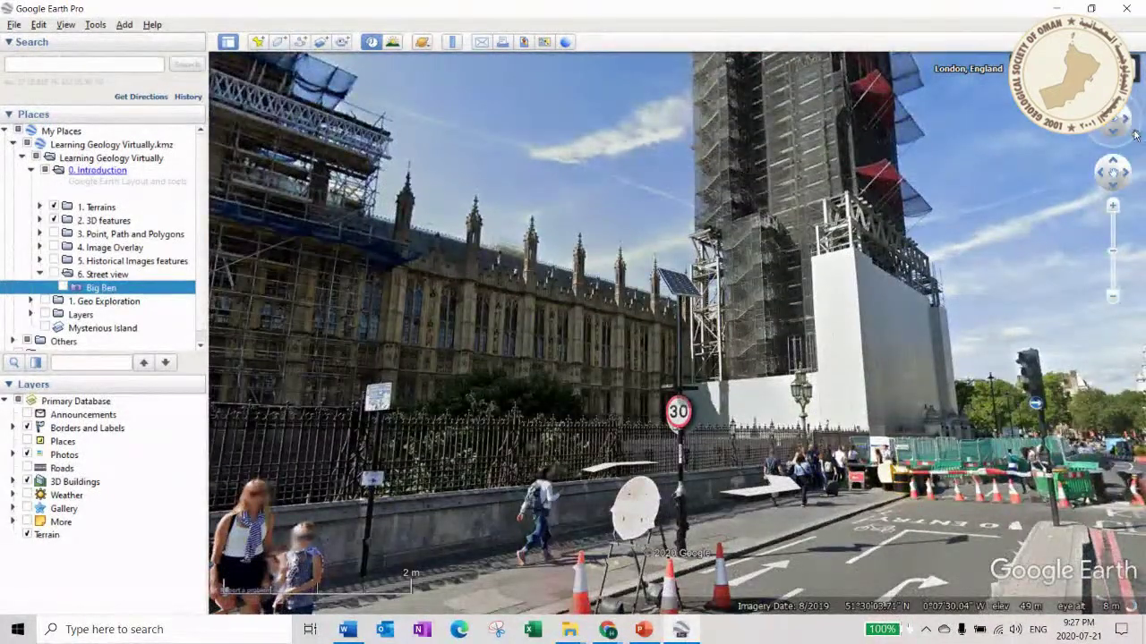
- Exit Street View, turn off historical imagery and frame France, the English Channel and southern Britain
{"action": "key", "text": "Escape"}
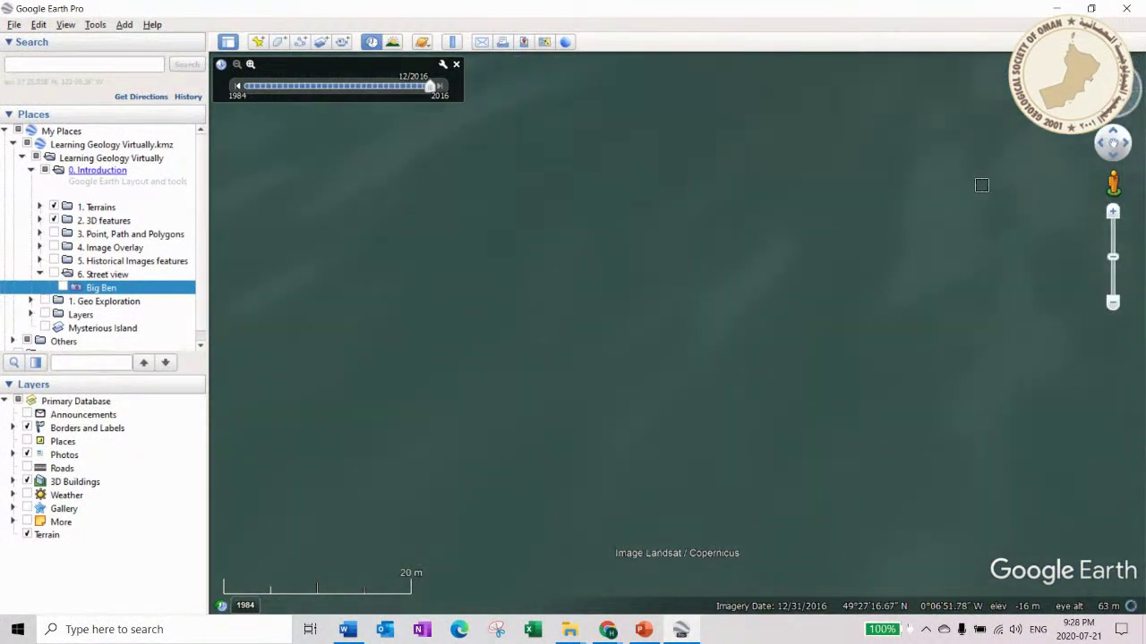
{"action": "scroll", "coordinate": [939, 208], "scroll_direction": "down", "scroll_amount": 5}
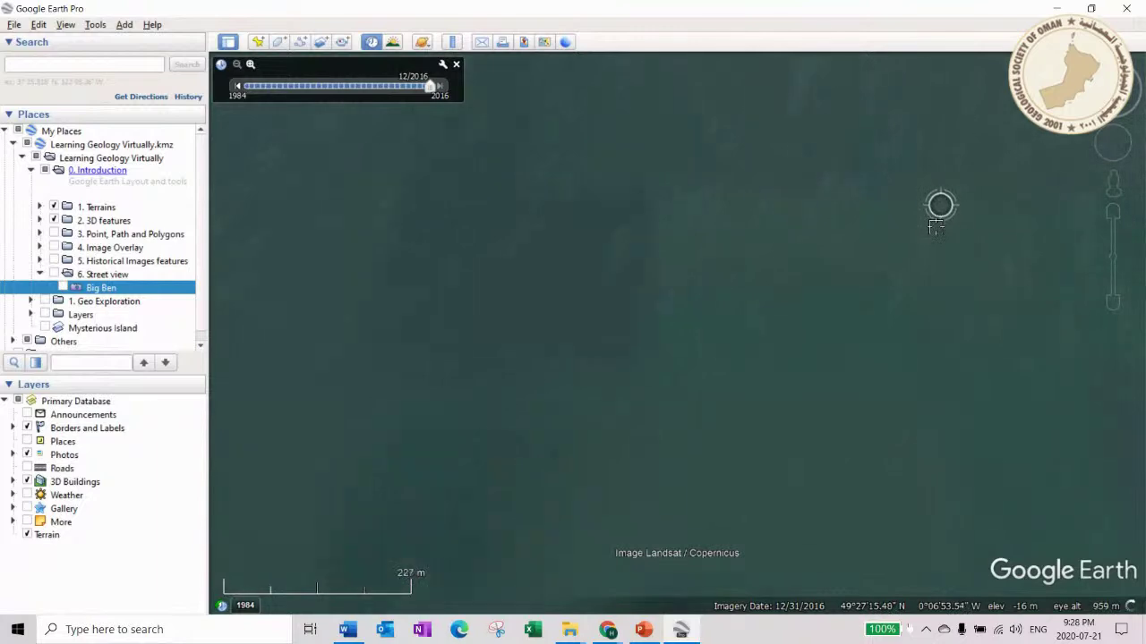
{"action": "scroll", "coordinate": [935, 224], "scroll_direction": "down", "scroll_amount": 2}
{"action": "scroll", "coordinate": [936, 222], "scroll_direction": "down", "scroll_amount": 3}
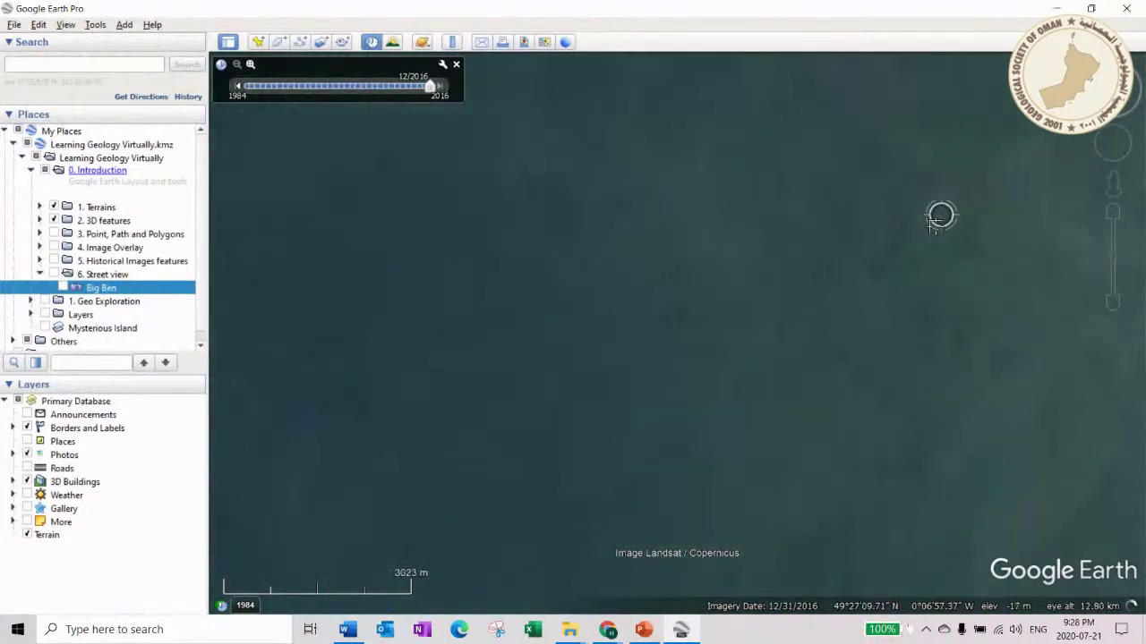
{"action": "left_click", "coordinate": [455, 64]}
{"action": "scroll", "coordinate": [933, 167], "scroll_direction": "down", "scroll_amount": 3}
{"action": "scroll", "coordinate": [1071, 171], "scroll_direction": "down", "scroll_amount": 5}
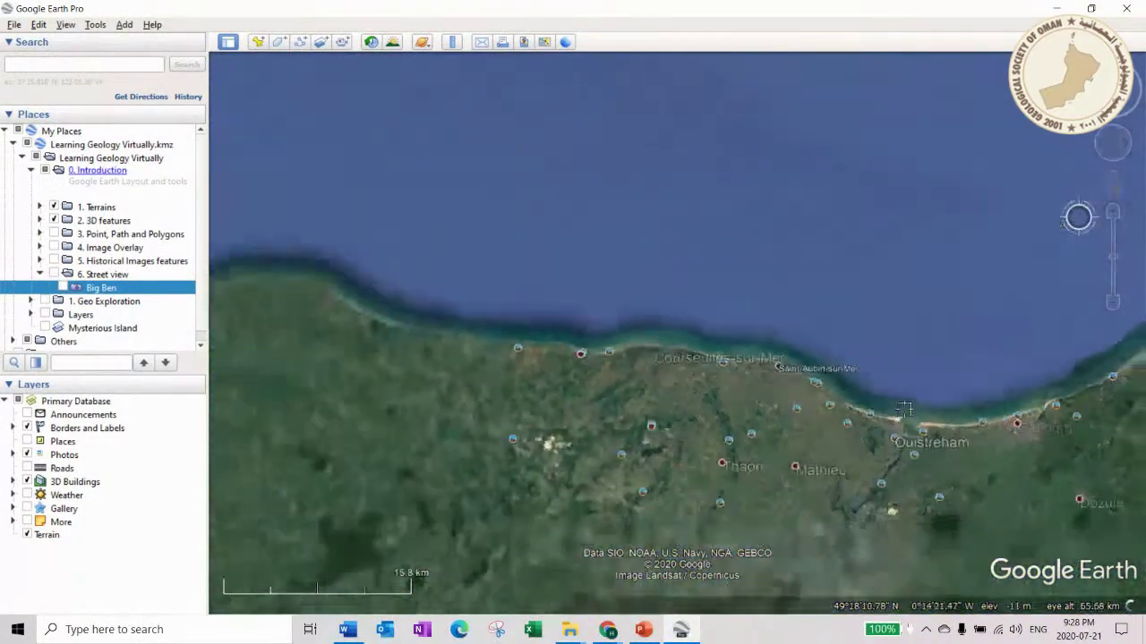
{"action": "scroll", "coordinate": [902, 405], "scroll_direction": "down", "scroll_amount": 3}
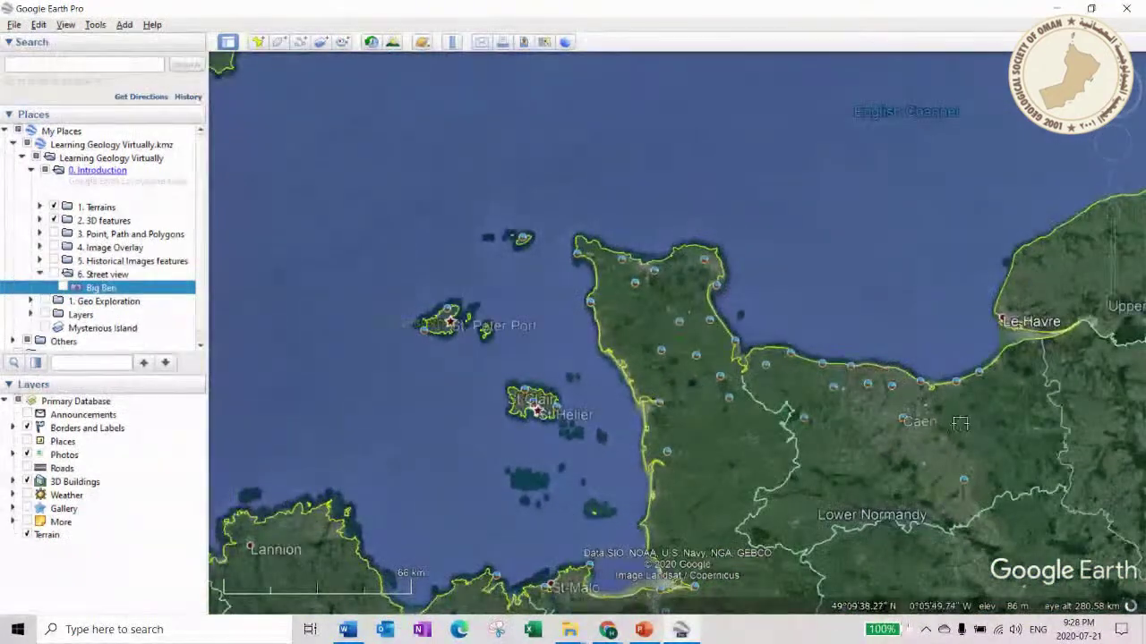
{"action": "scroll", "coordinate": [851, 299], "scroll_direction": "down", "scroll_amount": 2}
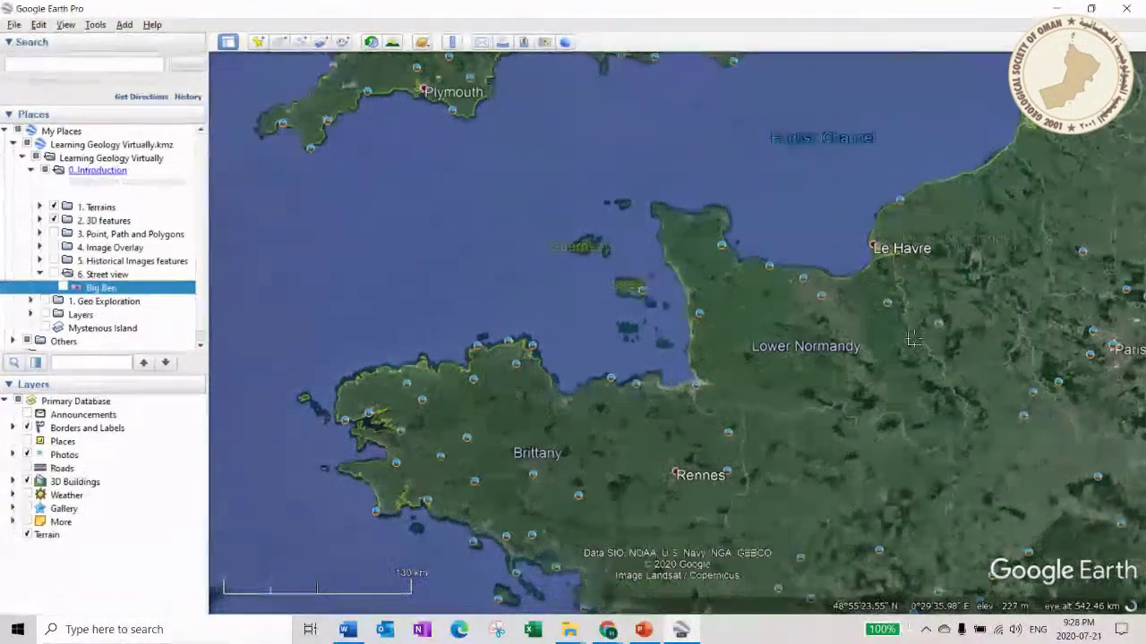
{"action": "scroll", "coordinate": [917, 334], "scroll_direction": "down", "scroll_amount": 3}
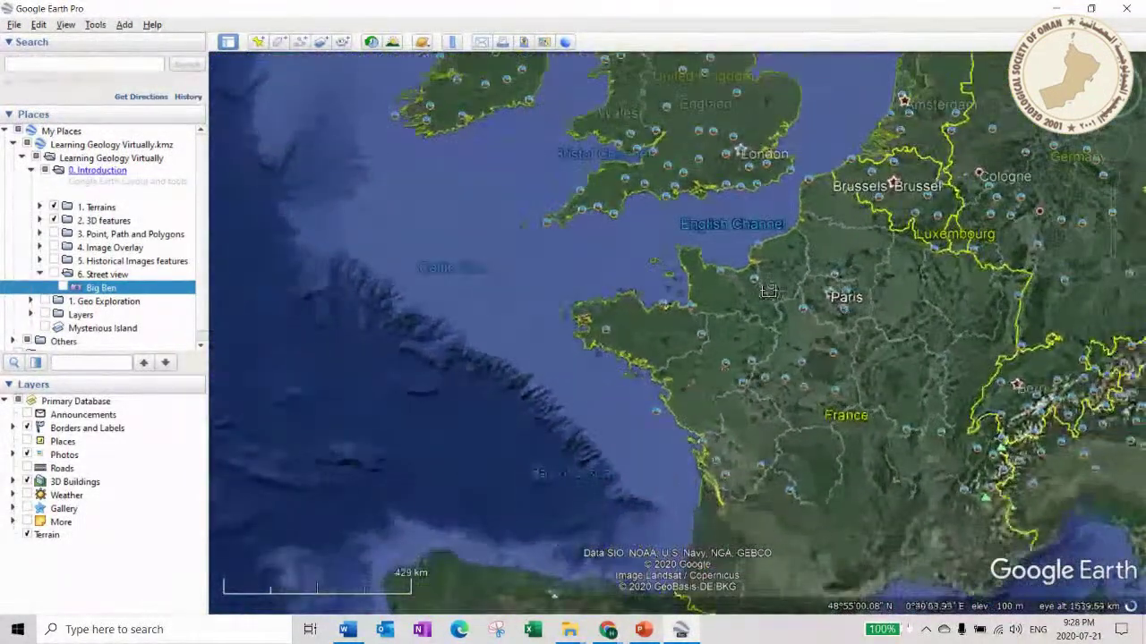
- Collapse the 0. Introduction folder, expand 1. Geo Exploration and enlarge the Places list to show more of its placemarks and descriptions
{"action": "scroll", "coordinate": [768, 291], "scroll_direction": "down", "scroll_amount": 1}
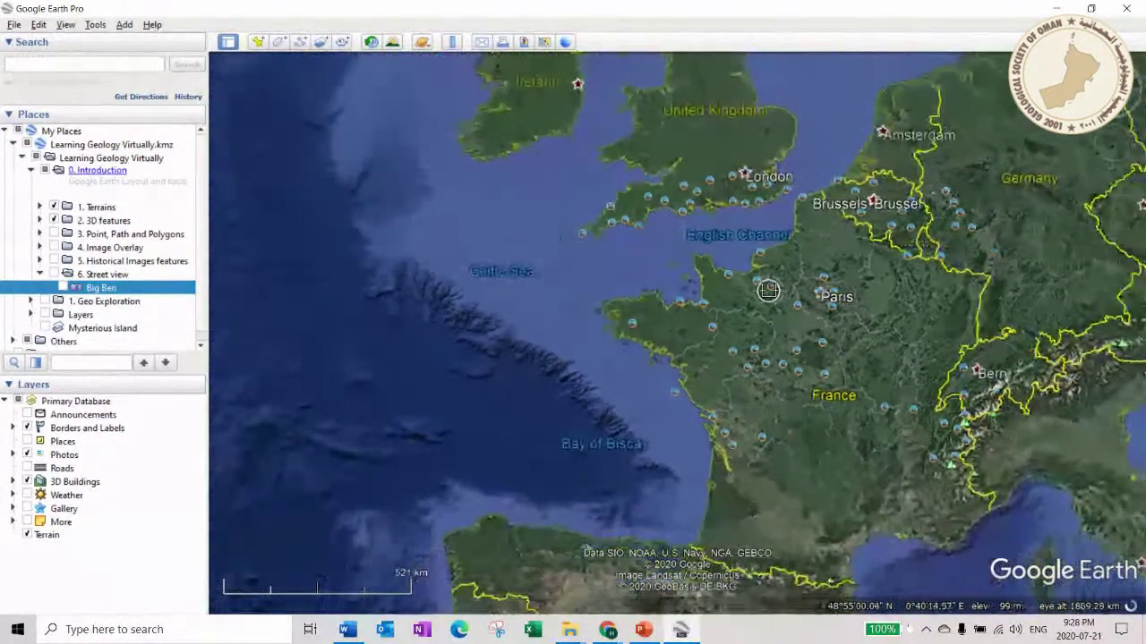
{"action": "scroll", "coordinate": [768, 291], "scroll_direction": "down", "scroll_amount": 1}
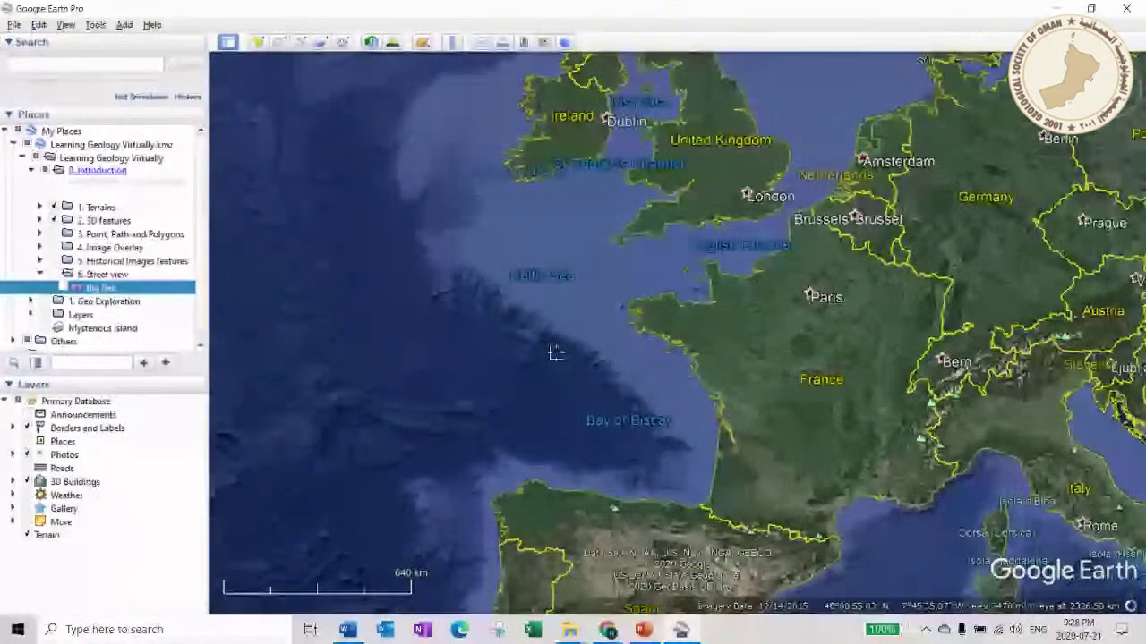
{"action": "left_click", "coordinate": [31, 171]}
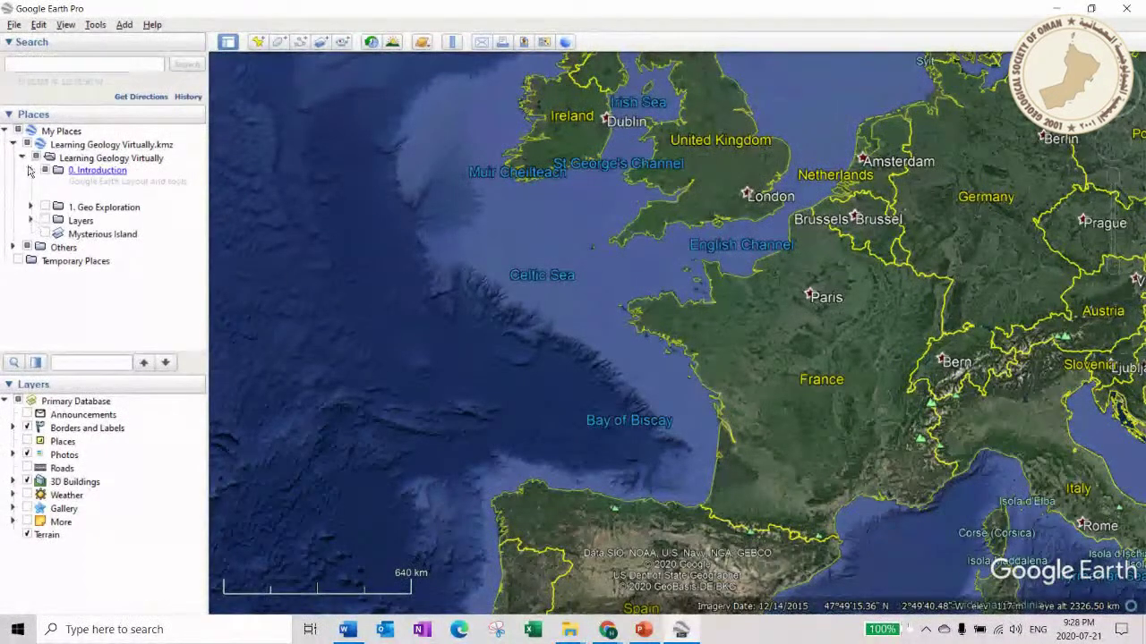
{"action": "left_click", "coordinate": [30, 220]}
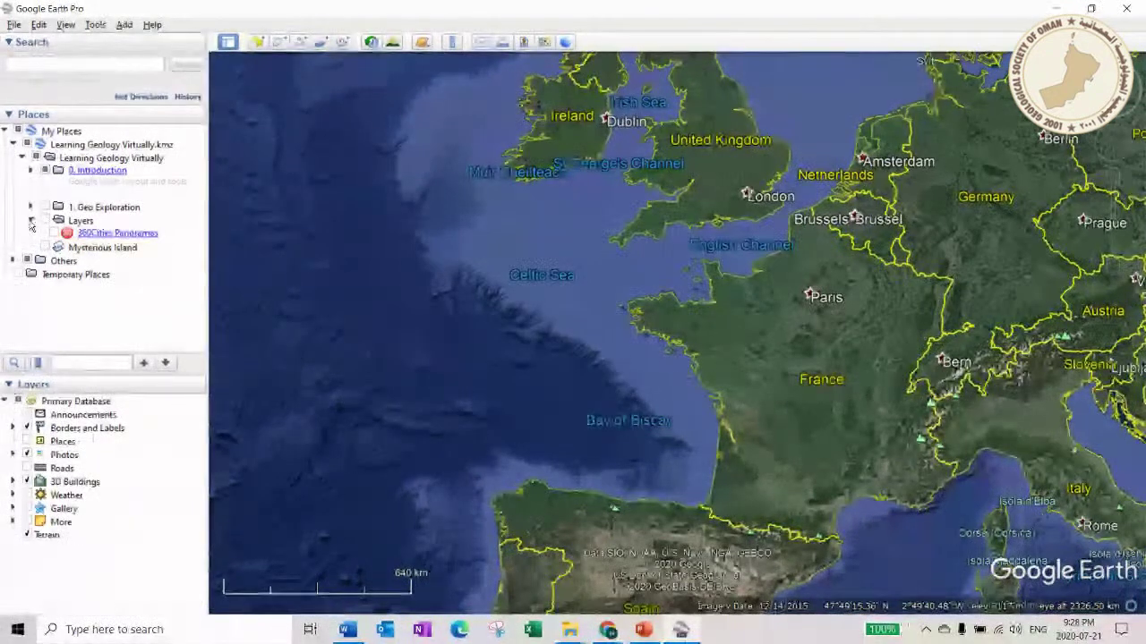
{"action": "left_click", "coordinate": [31, 221]}
{"action": "left_click", "coordinate": [30, 207]}
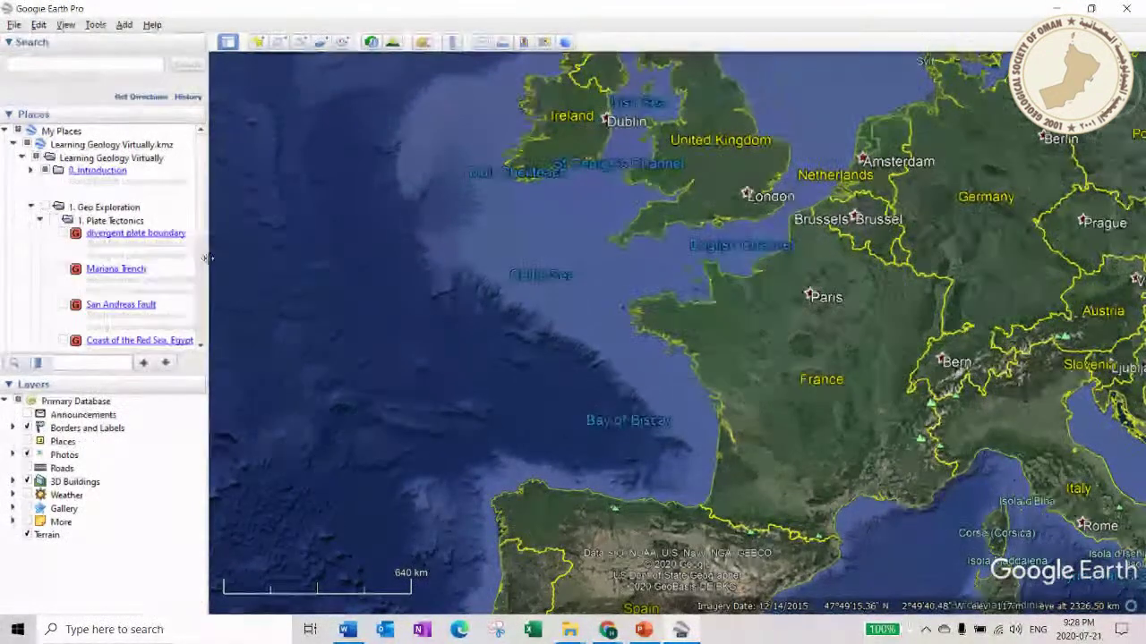
{"action": "left_click_drag", "start_coordinate": [130, 372], "coordinate": [130, 543]}
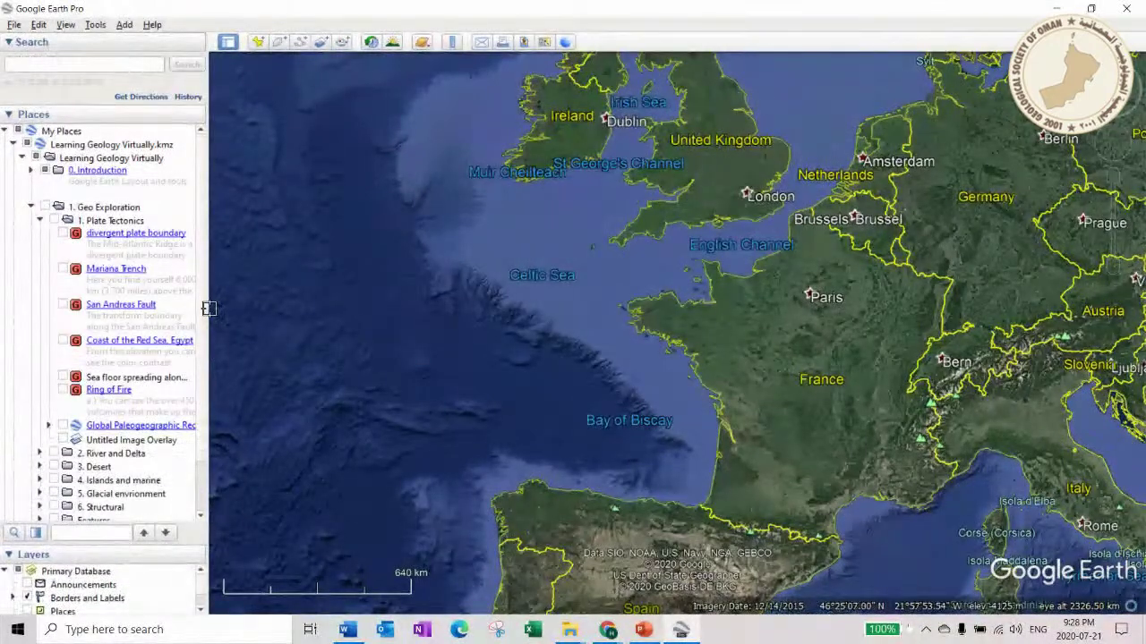
{"action": "left_click_drag", "start_coordinate": [207, 309], "coordinate": [316, 314]}
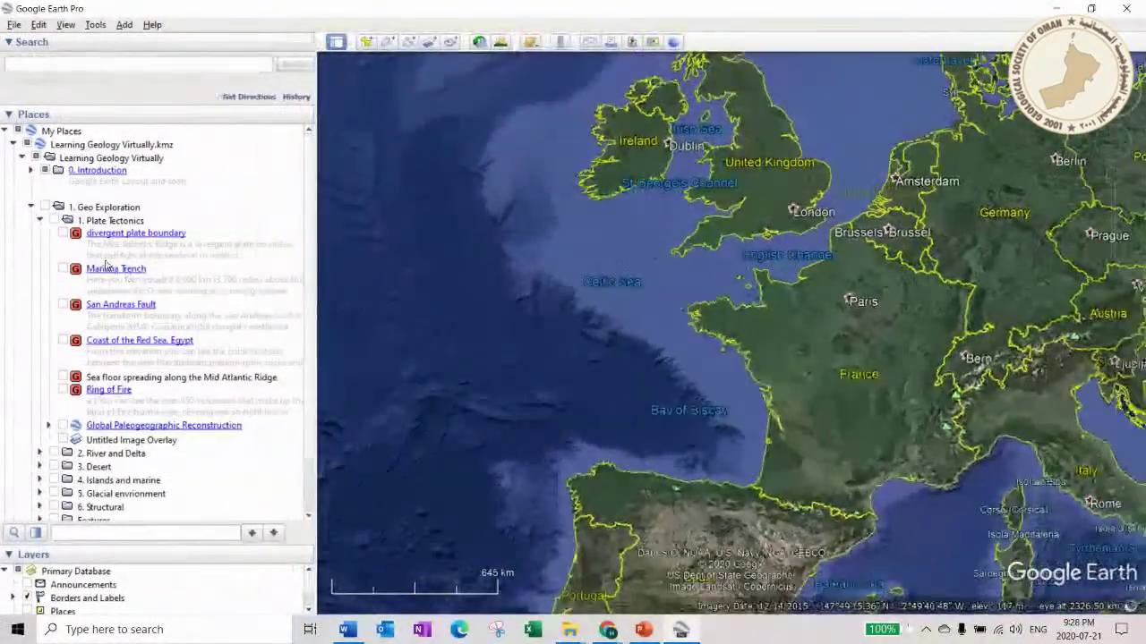
- View the whole globe centred on the Atlantic Ocean between South America and Africa
{"action": "scroll", "coordinate": [501, 263], "scroll_direction": "down", "scroll_amount": 3}
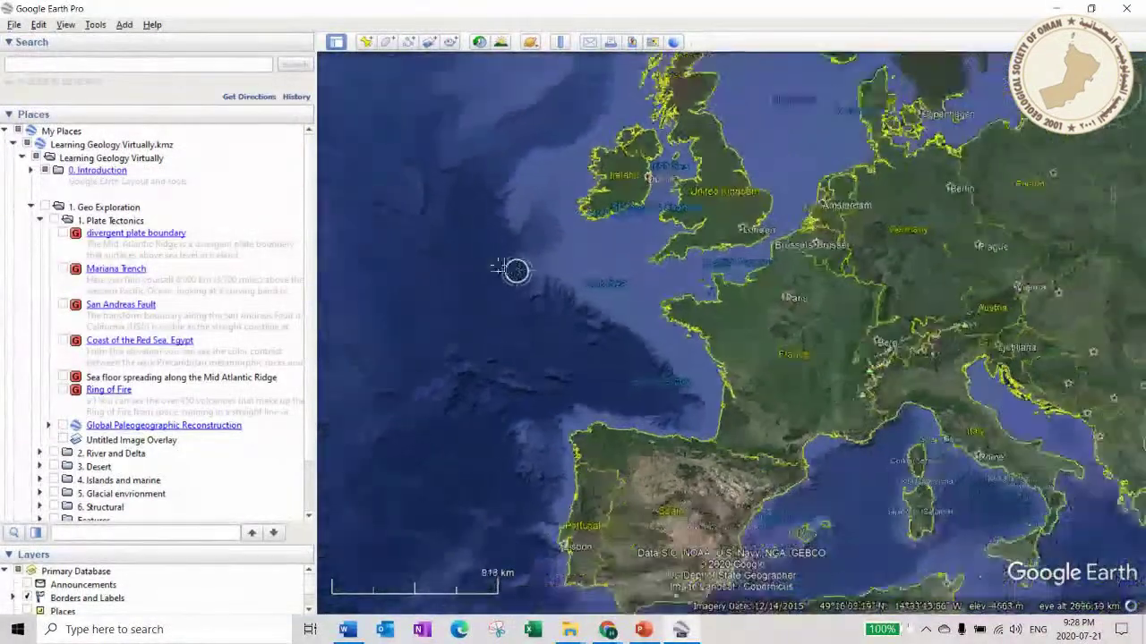
{"action": "scroll", "coordinate": [498, 264], "scroll_direction": "down", "scroll_amount": 3}
{"action": "left_click_drag", "start_coordinate": [744, 376], "coordinate": [862, 300]}
{"action": "scroll", "coordinate": [777, 385], "scroll_direction": "up", "scroll_amount": 5}
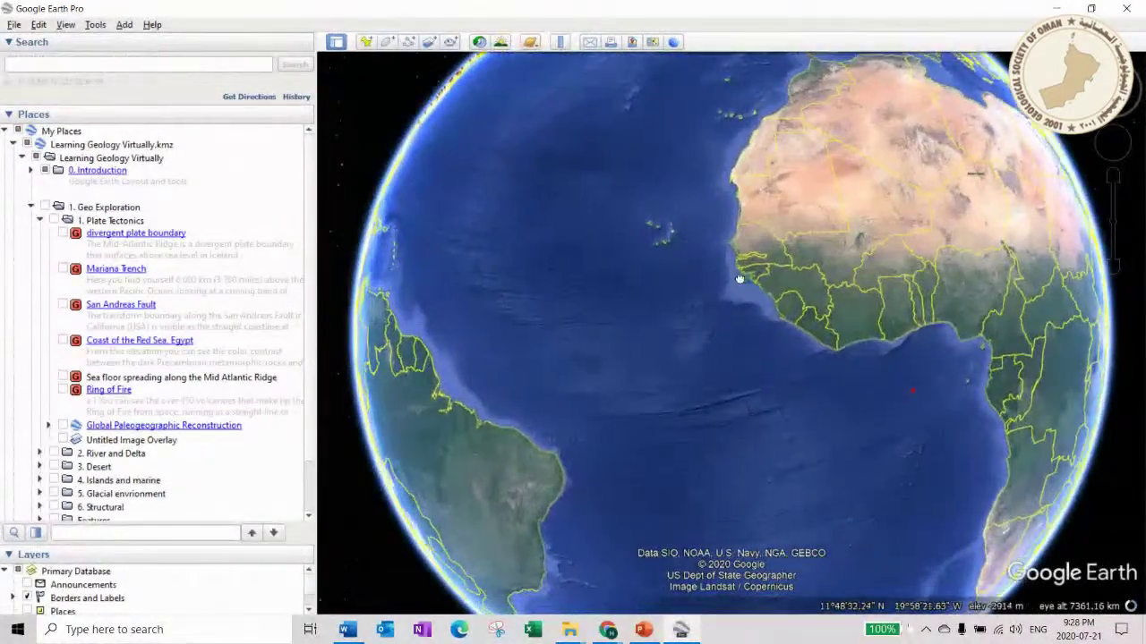
{"action": "left_click_drag", "start_coordinate": [740, 279], "coordinate": [822, 290]}
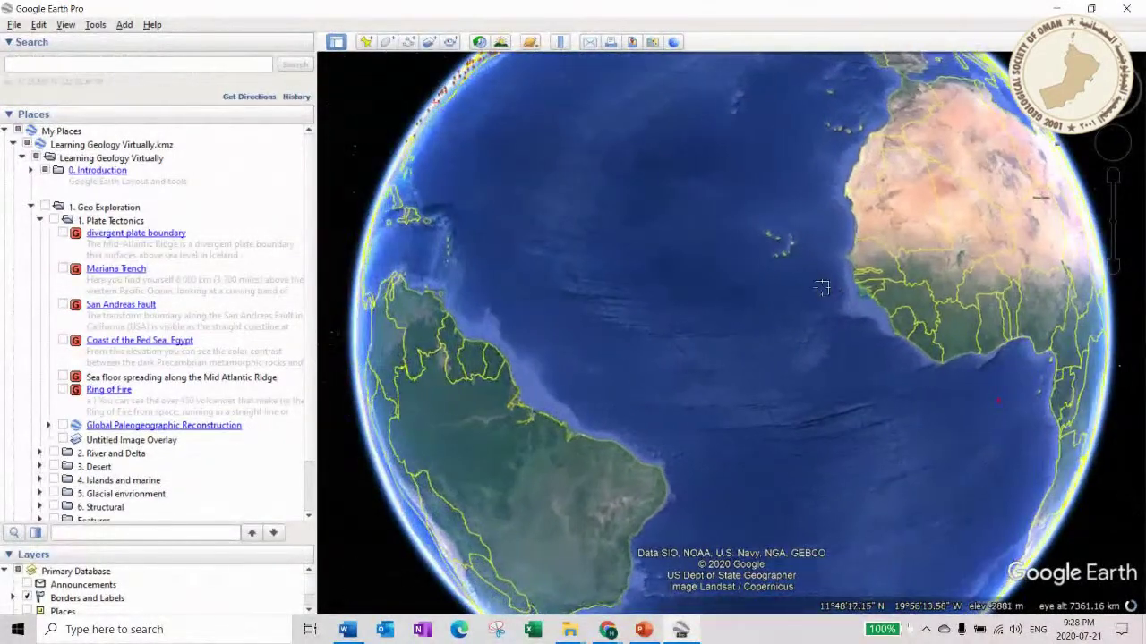
{"action": "scroll", "coordinate": [793, 260], "scroll_direction": "down", "scroll_amount": 2}
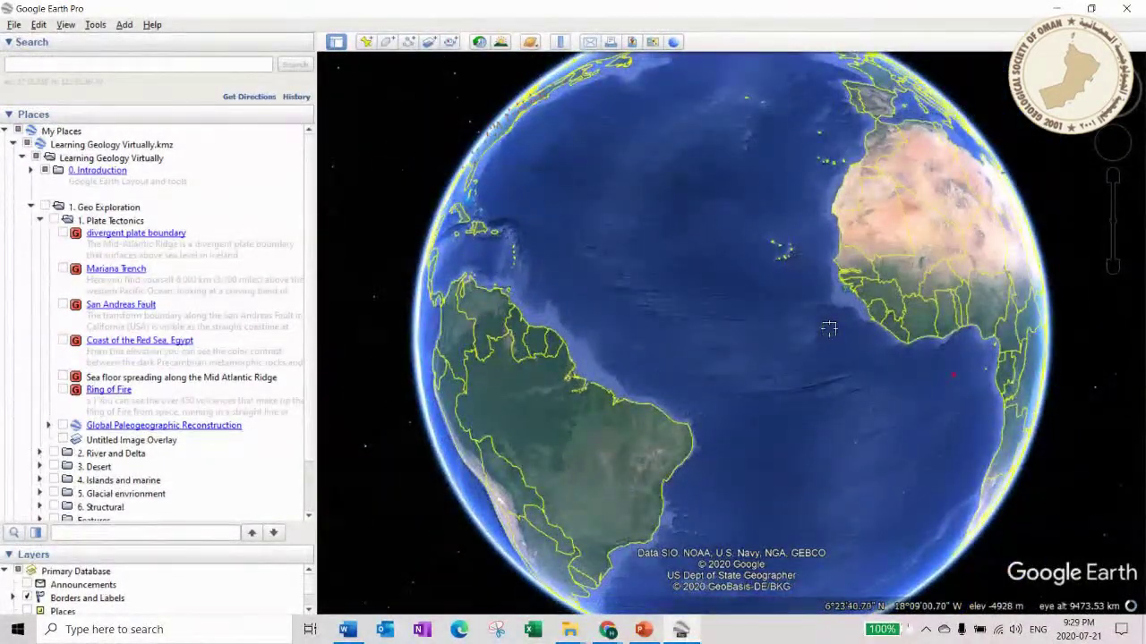
- Examine the continental shelf along South America's Atlantic coast, from the Amazon mouth south to the Falkland Islands
{"action": "scroll", "coordinate": [617, 336], "scroll_direction": "up", "scroll_amount": 5}
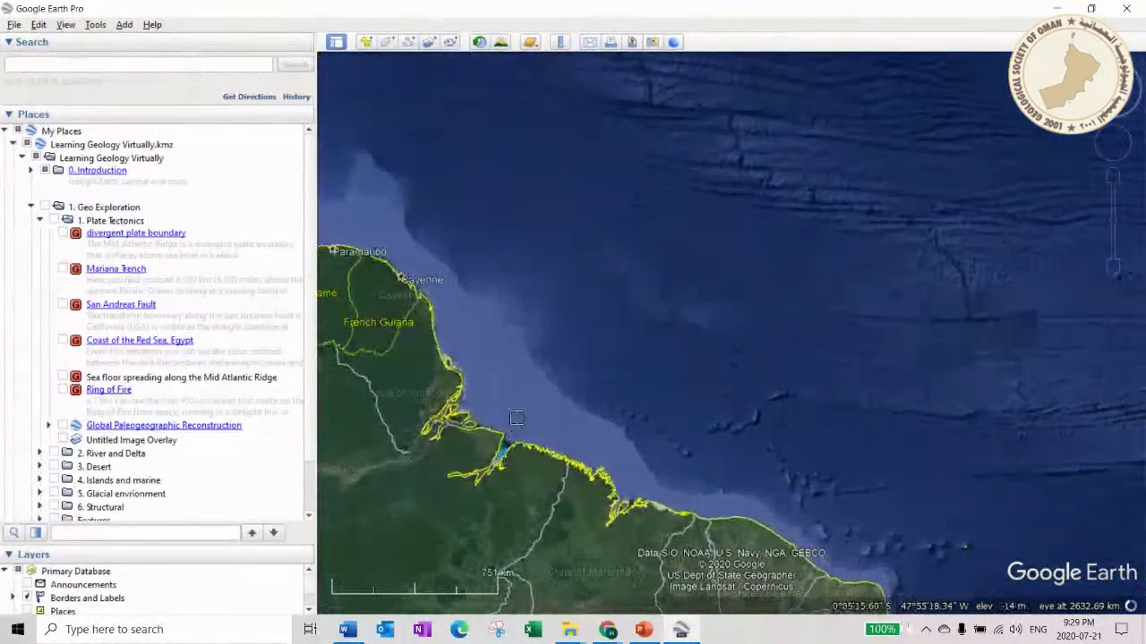
{"action": "scroll", "coordinate": [585, 361], "scroll_direction": "up", "scroll_amount": 2}
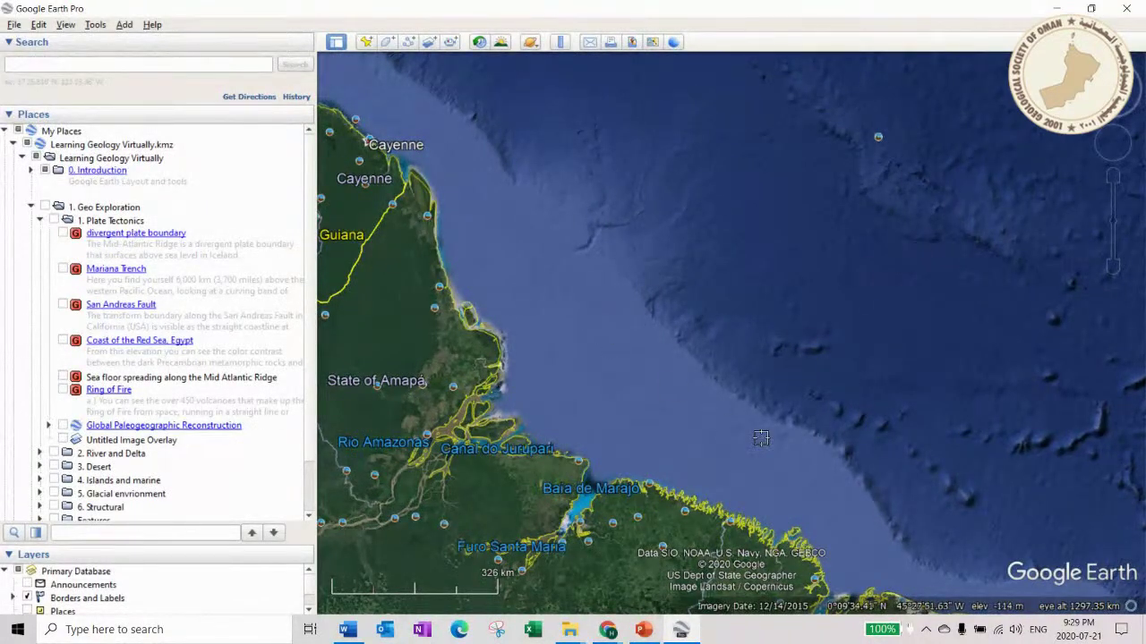
{"action": "scroll", "coordinate": [735, 342], "scroll_direction": "down", "scroll_amount": 3}
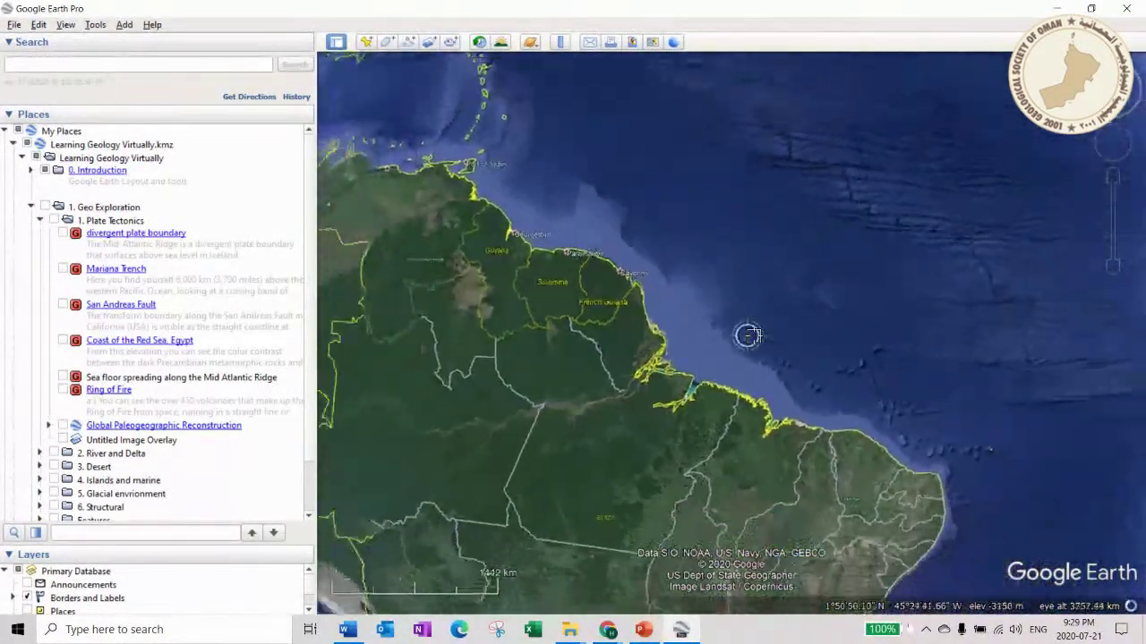
{"action": "left_click_drag", "start_coordinate": [722, 399], "coordinate": [811, 113]}
{"action": "left_click_drag", "start_coordinate": [797, 502], "coordinate": [794, 323]}
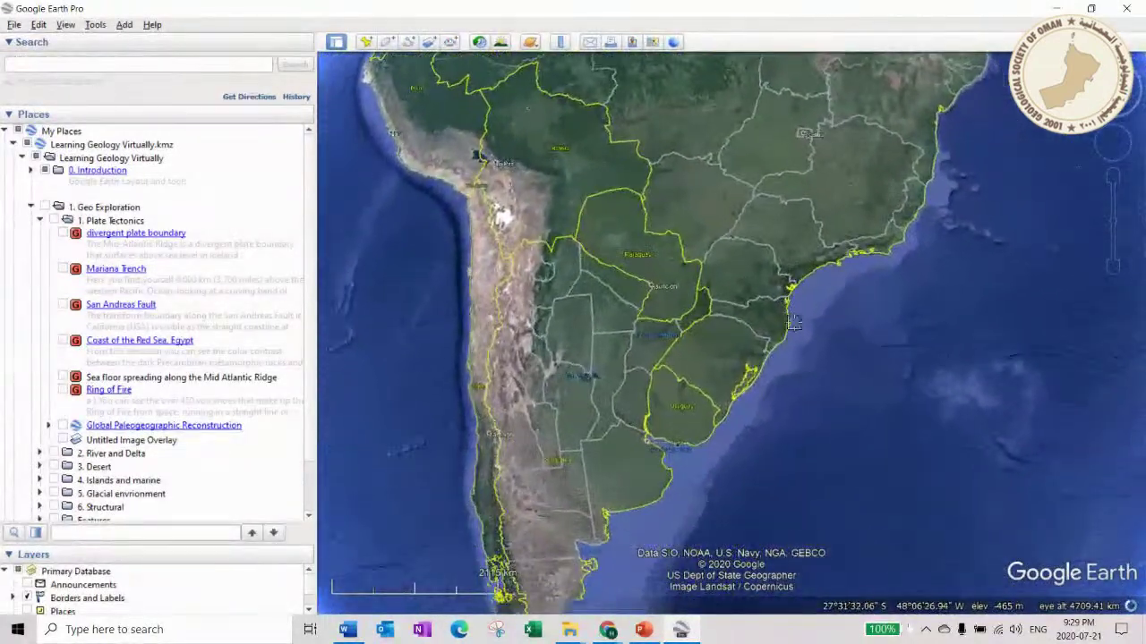
{"action": "scroll", "coordinate": [791, 348], "scroll_direction": "up", "scroll_amount": 3}
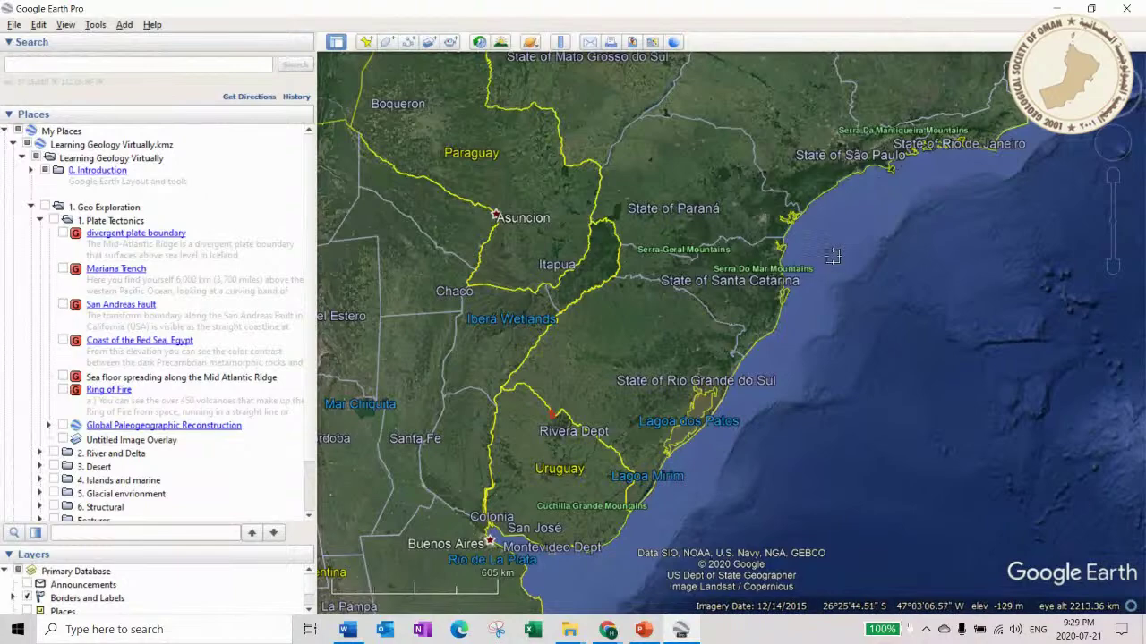
{"action": "left_click_drag", "start_coordinate": [743, 436], "coordinate": [869, 134]}
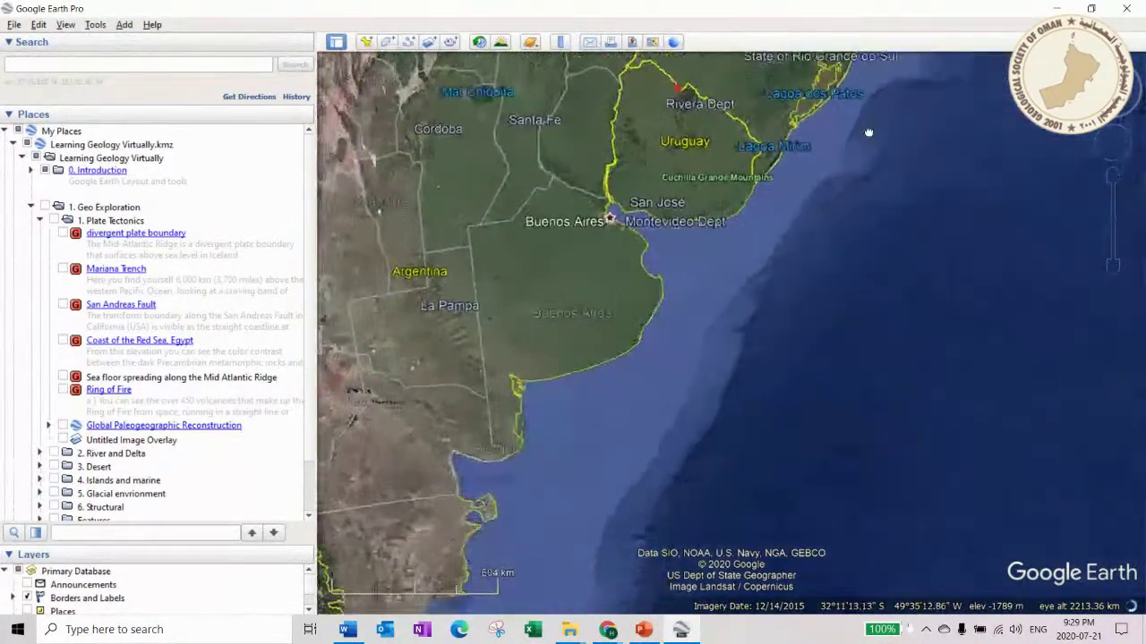
{"action": "left_click_drag", "start_coordinate": [631, 512], "coordinate": [703, 251]}
{"action": "scroll", "coordinate": [703, 251], "scroll_direction": "down", "scroll_amount": 2}
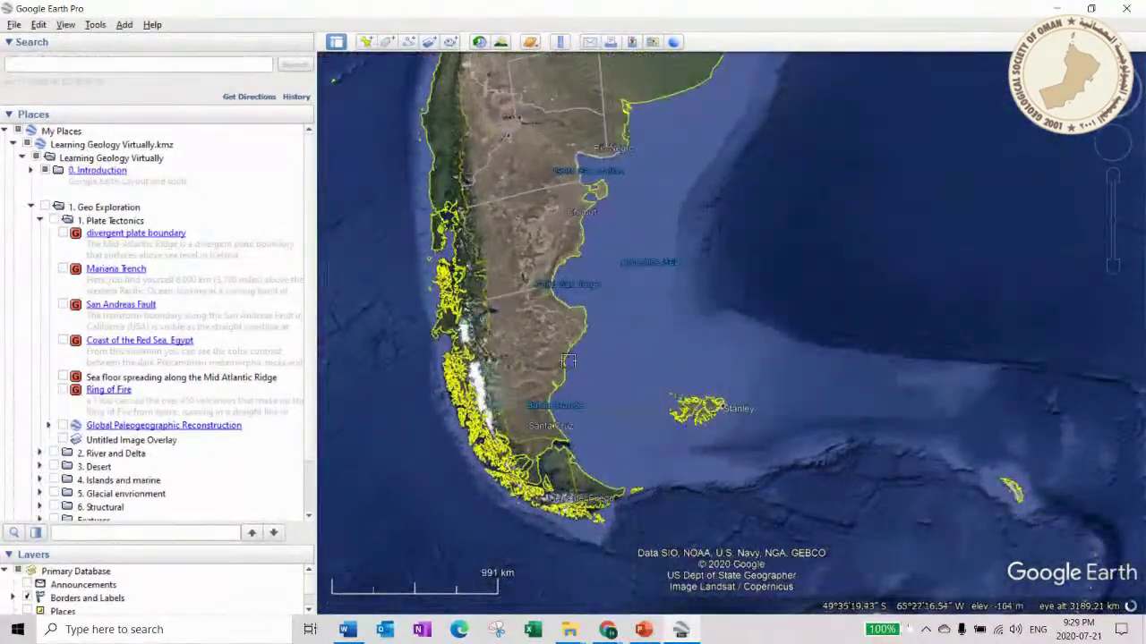
- Measure the shelf's width in kilometers with a Ruler path from Argentina's southern coast eastward past the Falkland Islands, and close the Ruler
{"action": "left_click", "coordinate": [560, 42]}
{"action": "left_click_drag", "start_coordinate": [543, 231], "coordinate": [310, 153]}
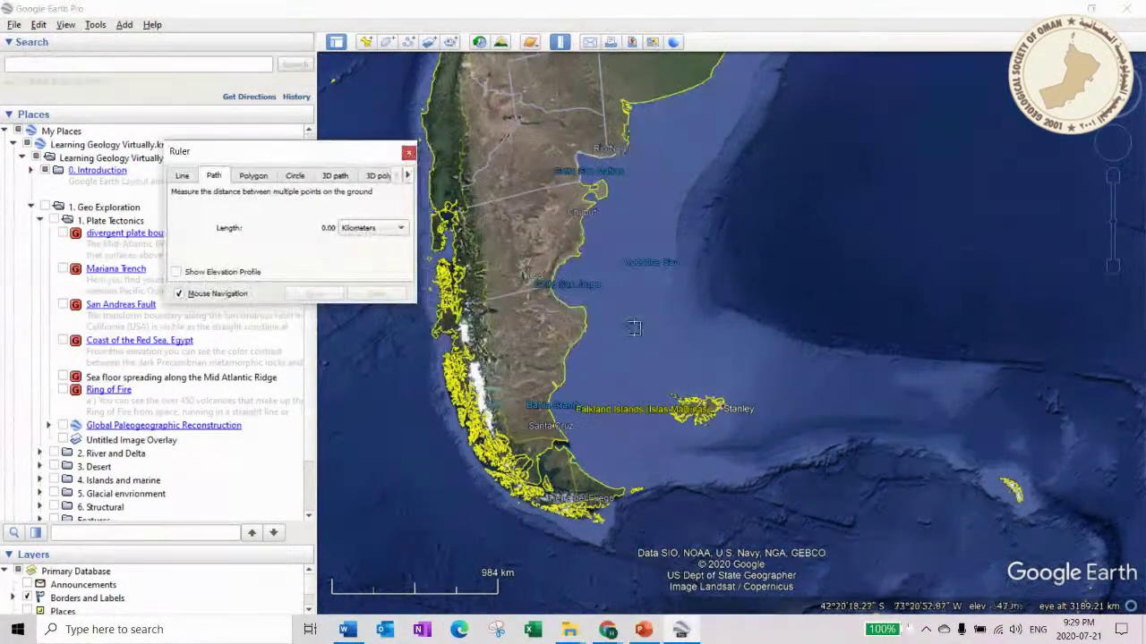
{"action": "left_click", "coordinate": [580, 328]}
{"action": "left_click", "coordinate": [977, 368]}
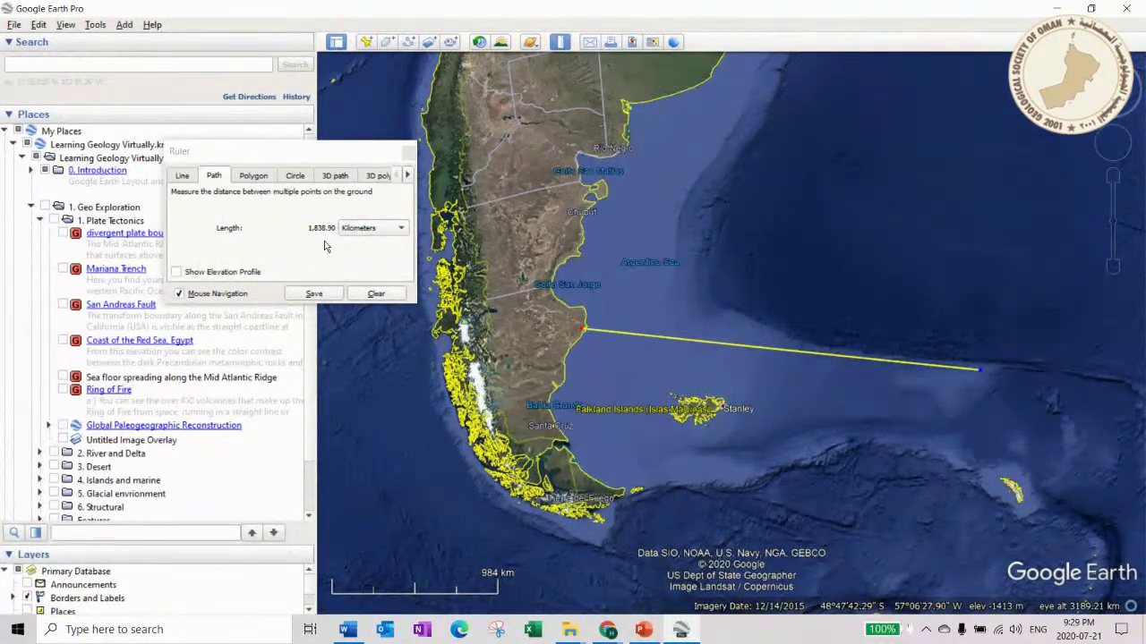
{"action": "left_click", "coordinate": [409, 153]}
- Rotate the globe to Africa and back over the Atlantic to compare the facing coastlines of Africa and South America
{"action": "scroll", "coordinate": [880, 421], "scroll_direction": "down", "scroll_amount": 5}
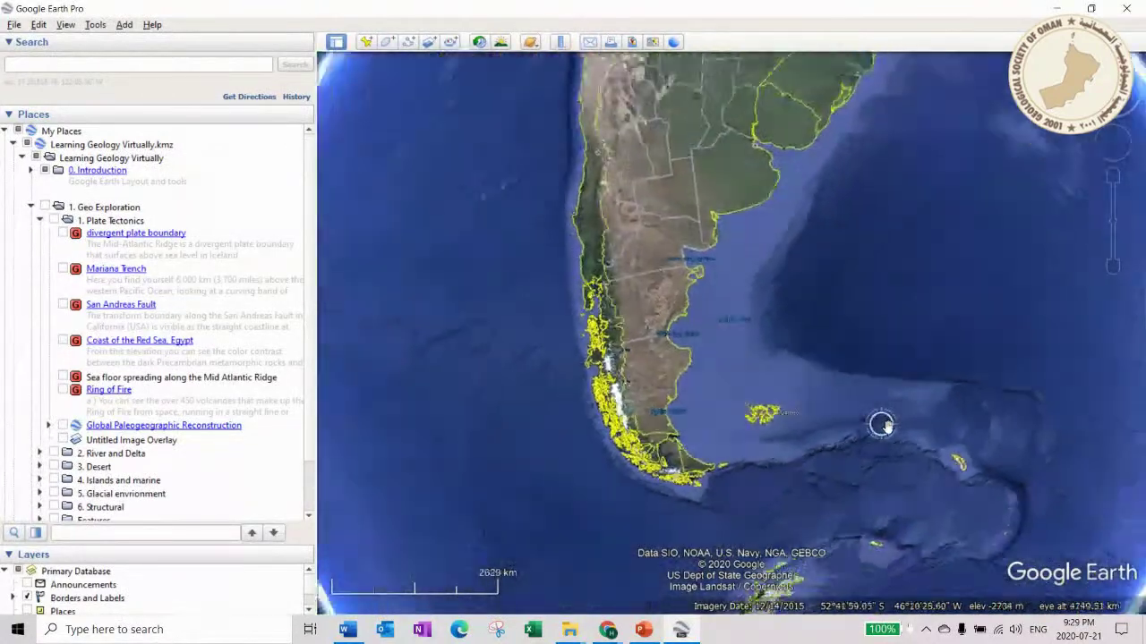
{"action": "left_click_drag", "start_coordinate": [813, 414], "coordinate": [626, 409]}
{"action": "left_click_drag", "start_coordinate": [1023, 397], "coordinate": [680, 412]}
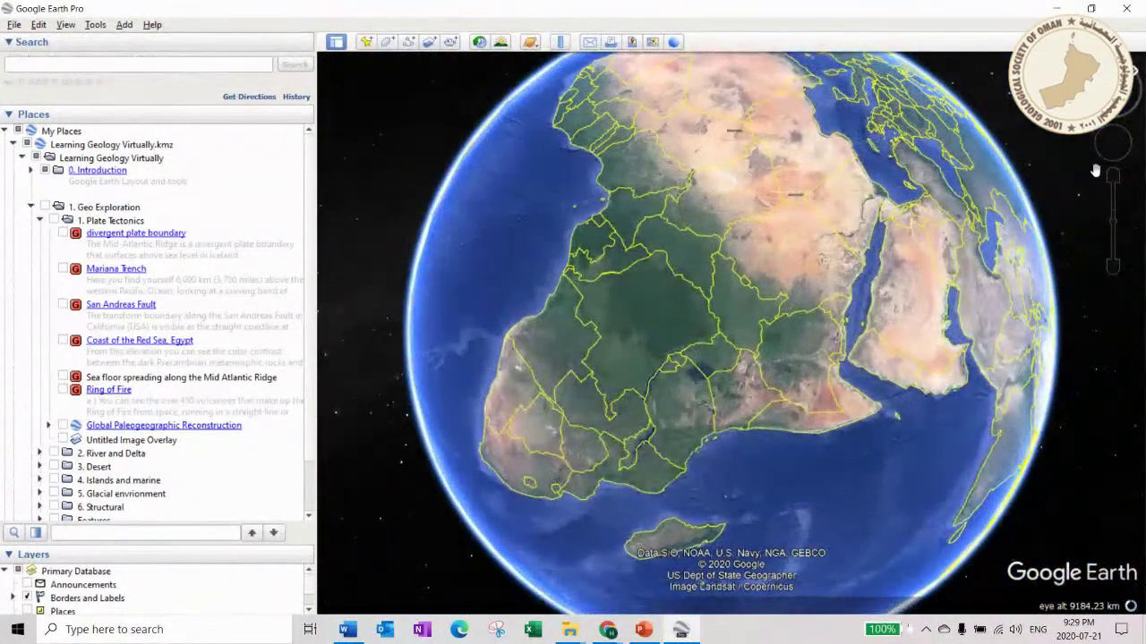
{"action": "left_click", "coordinate": [1132, 72]}
{"action": "left_click_drag", "start_coordinate": [609, 282], "coordinate": [874, 281]}
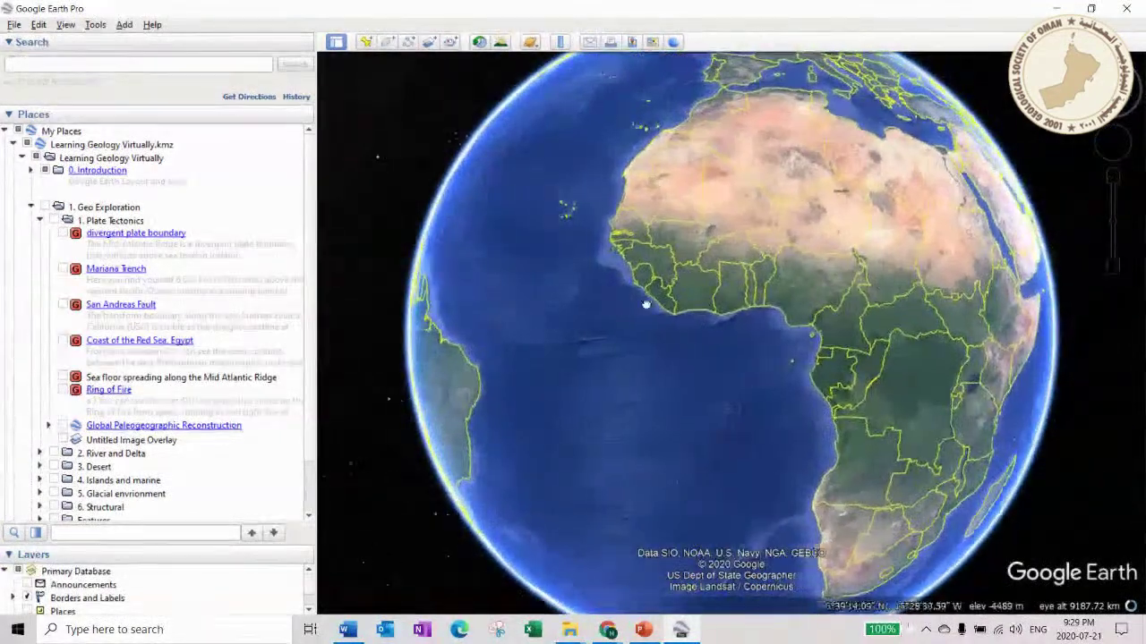
{"action": "left_click_drag", "start_coordinate": [614, 299], "coordinate": [829, 315]}
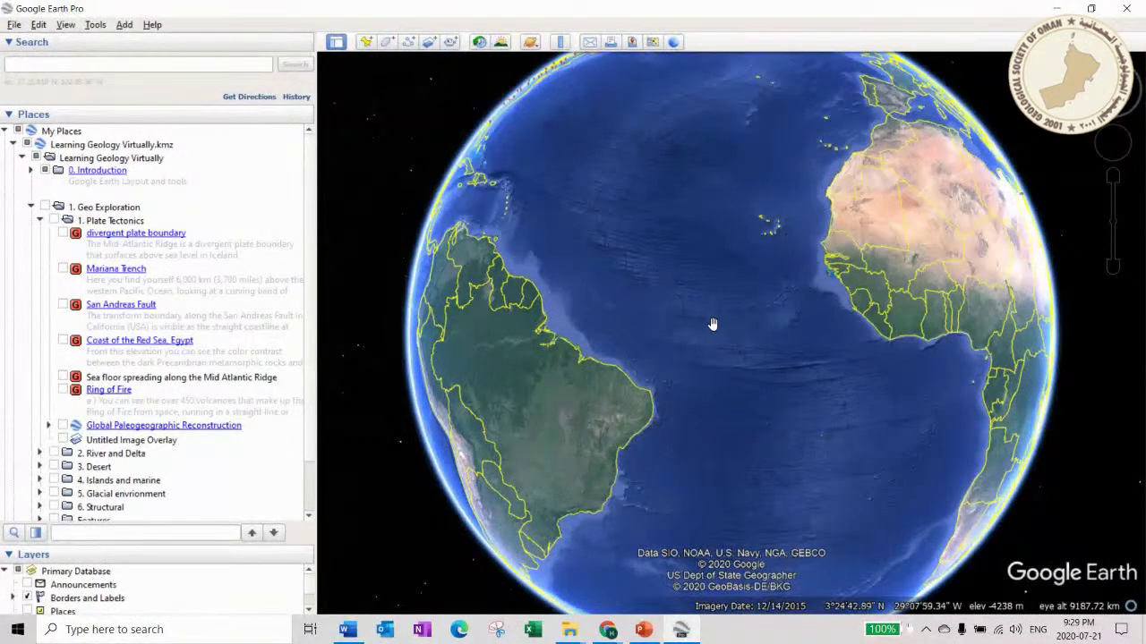
{"action": "scroll", "coordinate": [713, 324], "scroll_direction": "up", "scroll_amount": 4}
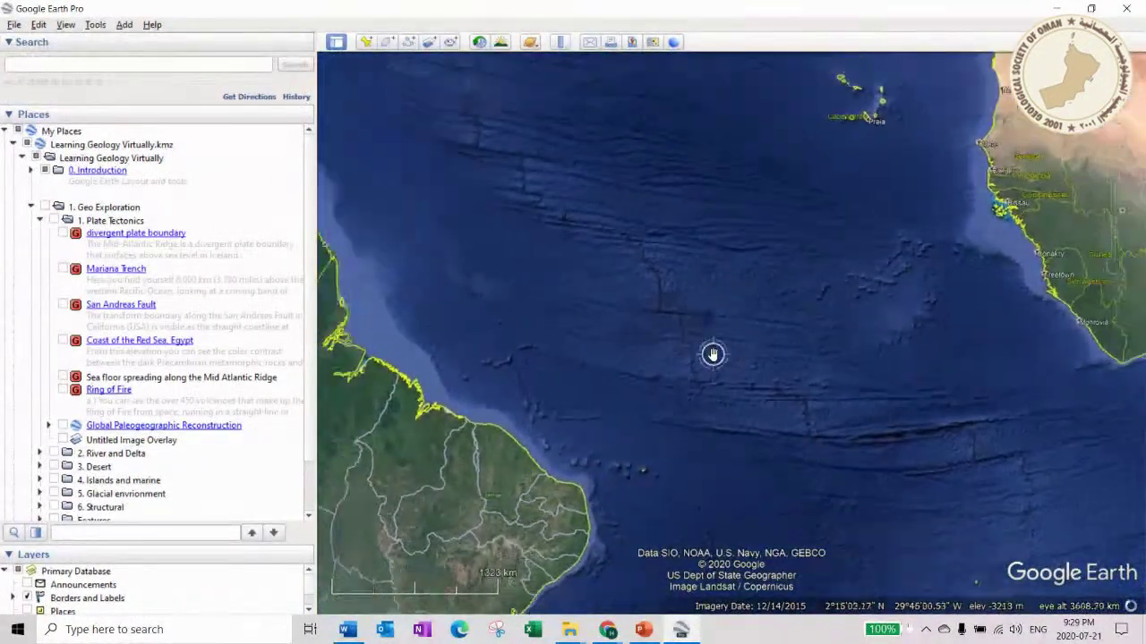
{"action": "scroll", "coordinate": [712, 355], "scroll_direction": "down", "scroll_amount": 4}
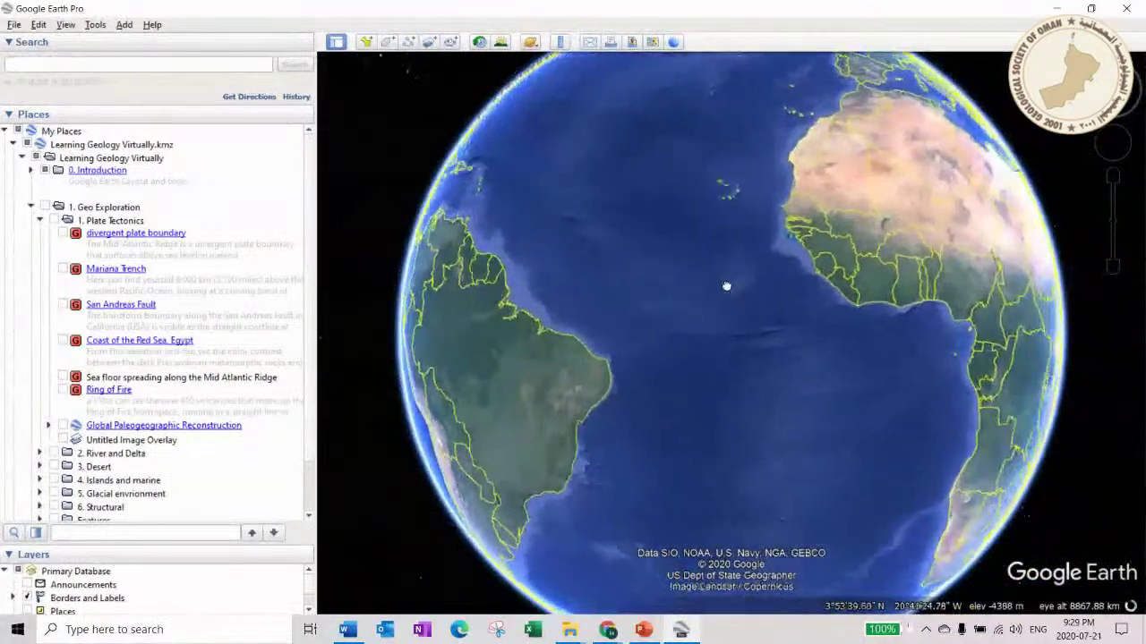
{"action": "left_click_drag", "start_coordinate": [908, 470], "coordinate": [971, 421]}
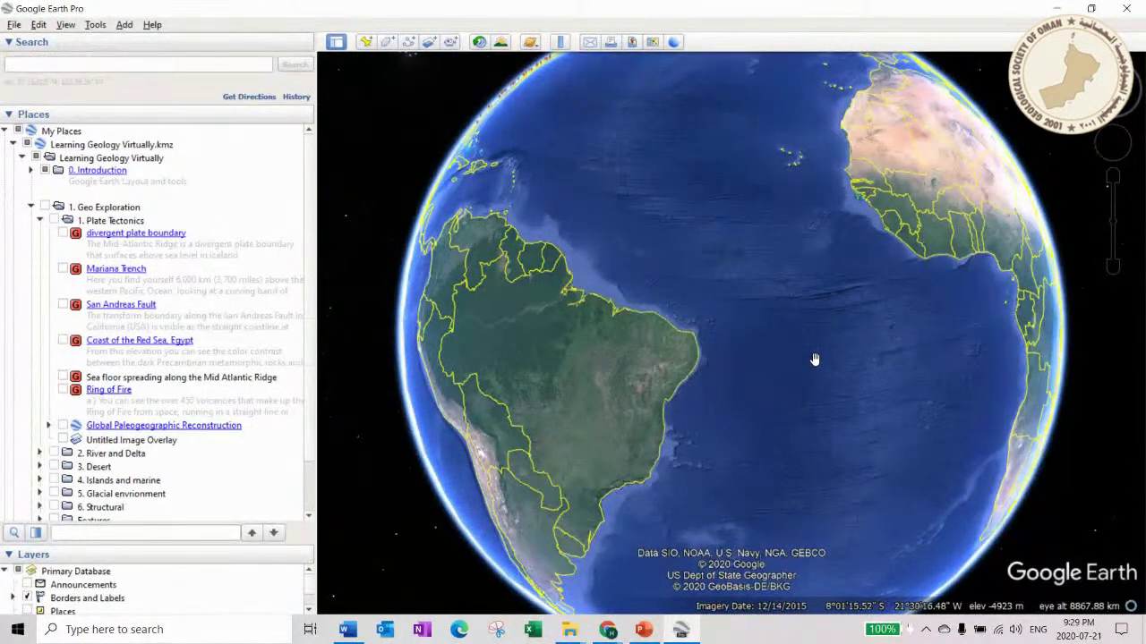
{"action": "left_click_drag", "start_coordinate": [815, 351], "coordinate": [822, 390]}
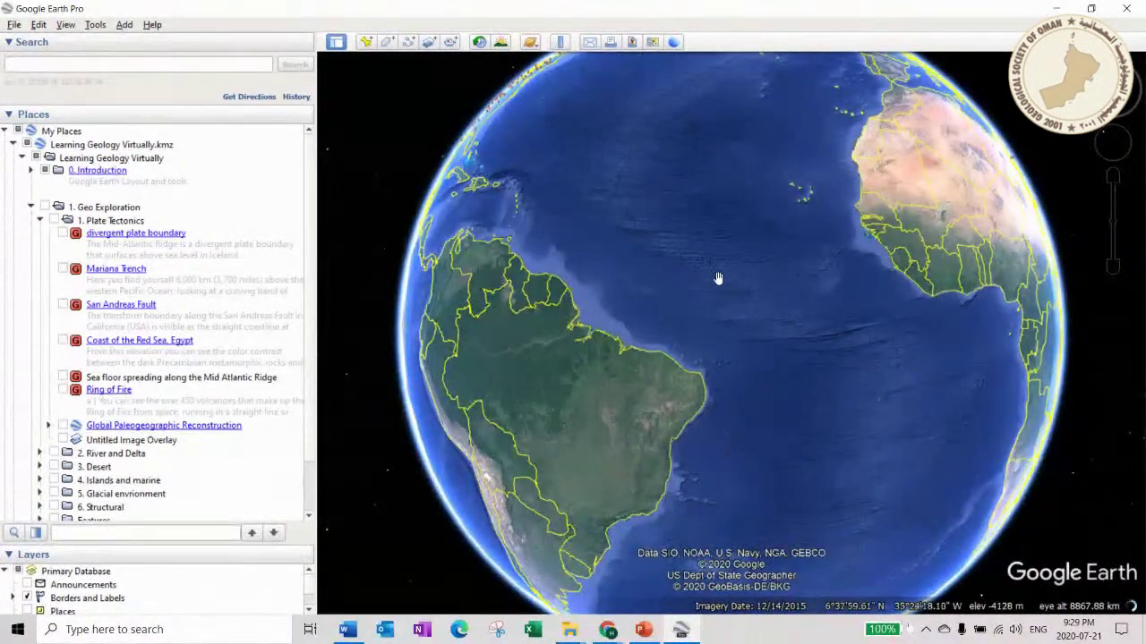
- Follow the Mid-Atlantic Ridge northward from off northeastern Brazil and examine its offset sea-floor fractures up close
{"action": "scroll", "coordinate": [780, 341], "scroll_direction": "up", "scroll_amount": 4}
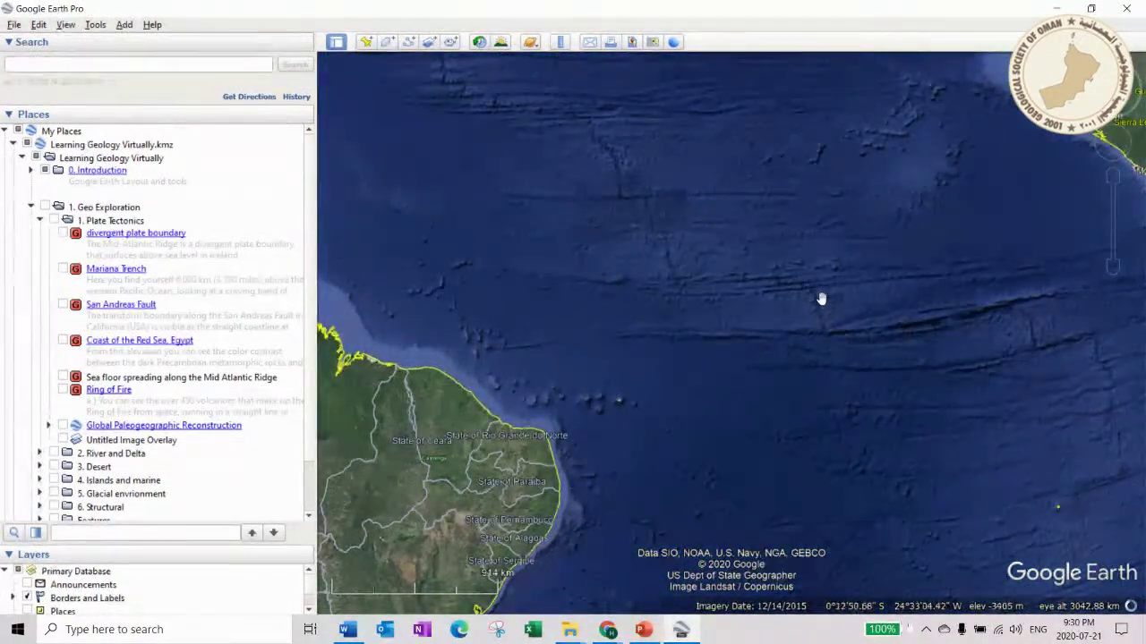
{"action": "left_click_drag", "start_coordinate": [609, 194], "coordinate": [700, 421]}
{"action": "left_click_drag", "start_coordinate": [594, 268], "coordinate": [662, 374]}
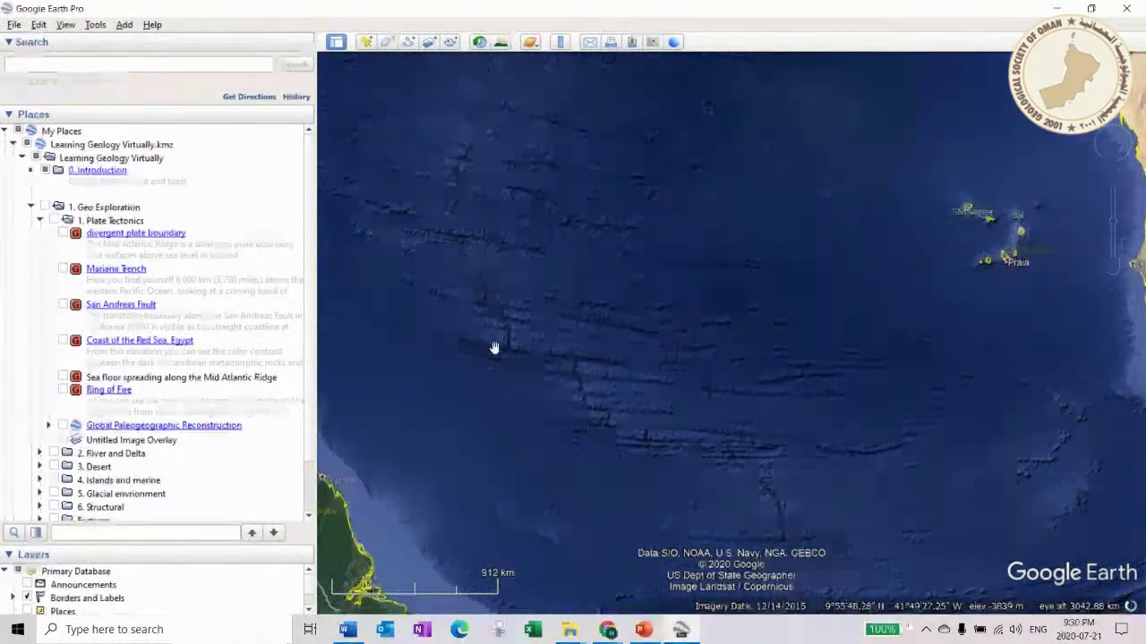
{"action": "left_click_drag", "start_coordinate": [641, 313], "coordinate": [677, 379]}
{"action": "left_click_drag", "start_coordinate": [646, 235], "coordinate": [697, 423]}
{"action": "scroll", "coordinate": [671, 335], "scroll_direction": "up", "scroll_amount": 5}
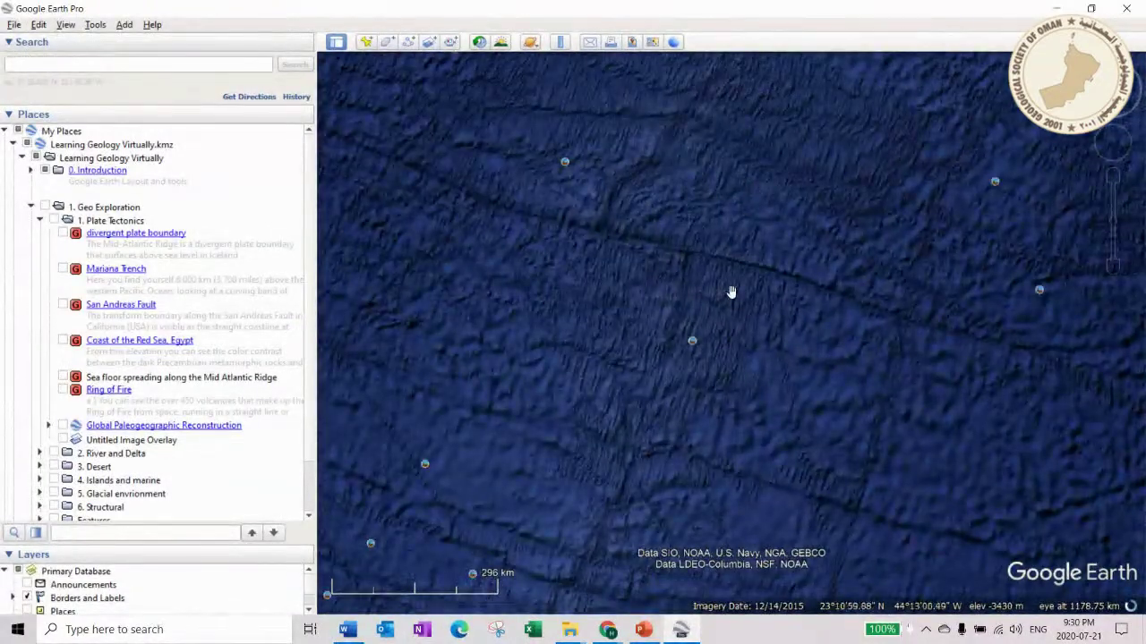
- Open the photo marker on the ridge, and trace the Mid-Atlantic Ridge north to Iceland's interior
{"action": "left_click", "coordinate": [692, 341]}
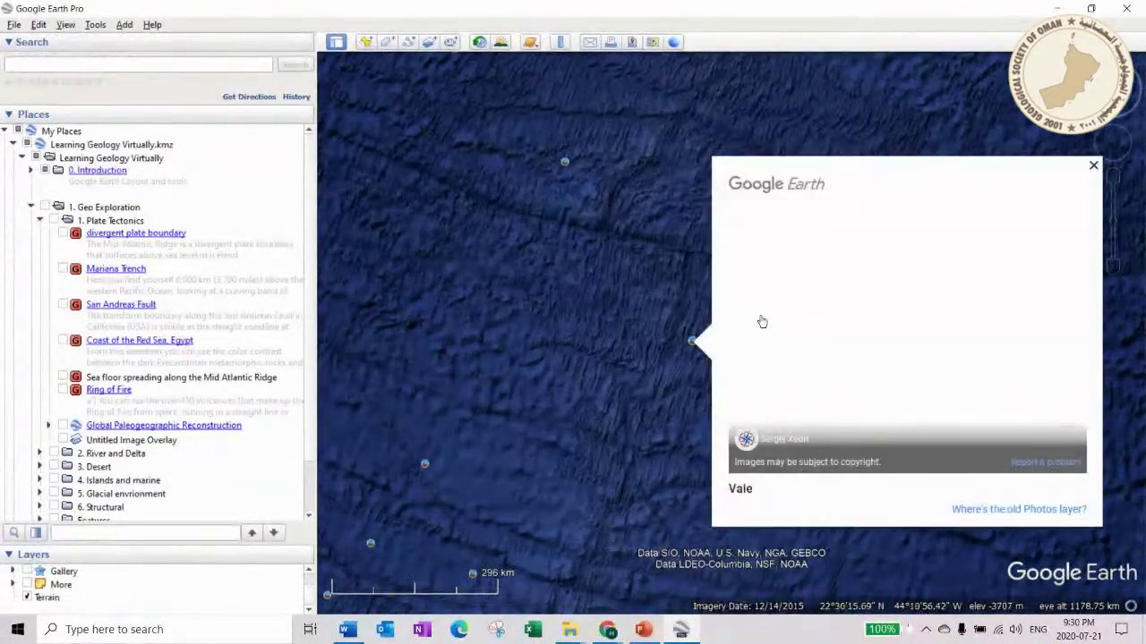
{"action": "scroll", "coordinate": [665, 197], "scroll_direction": "down", "scroll_amount": 3}
{"action": "left_click_drag", "start_coordinate": [639, 215], "coordinate": [655, 424]}
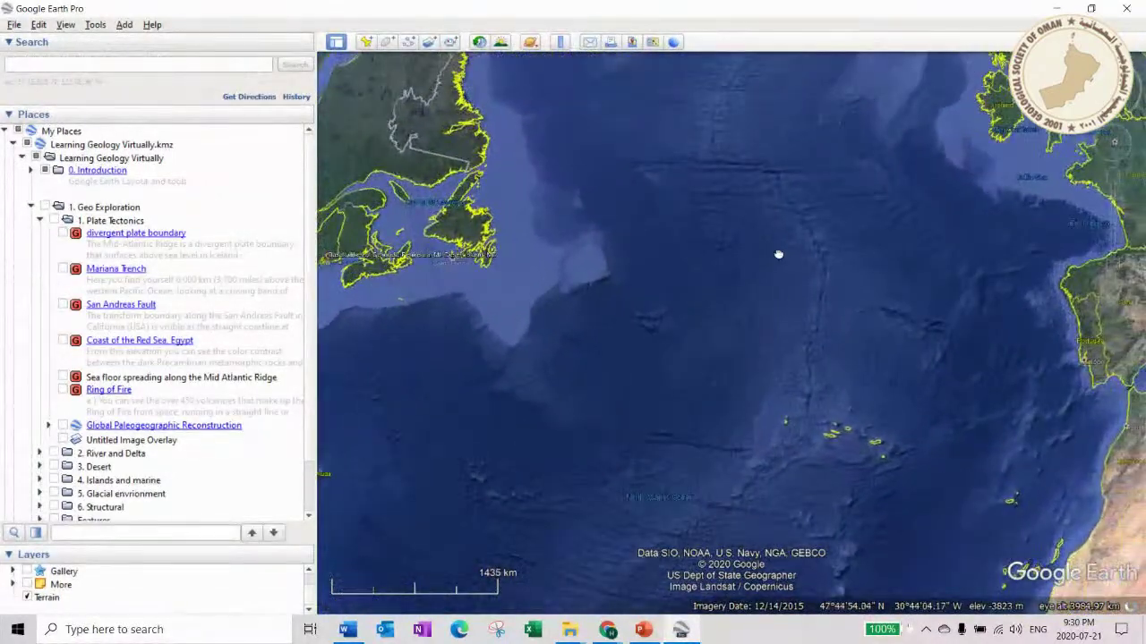
{"action": "left_click_drag", "start_coordinate": [778, 254], "coordinate": [758, 410]}
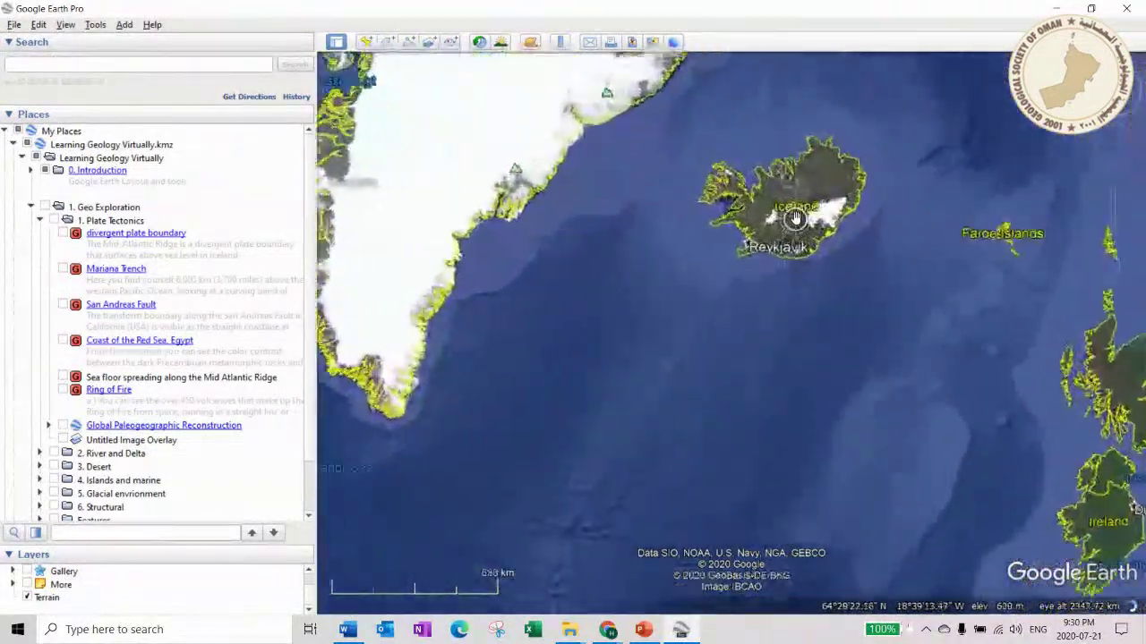
{"action": "scroll", "coordinate": [795, 218], "scroll_direction": "up", "scroll_amount": 2}
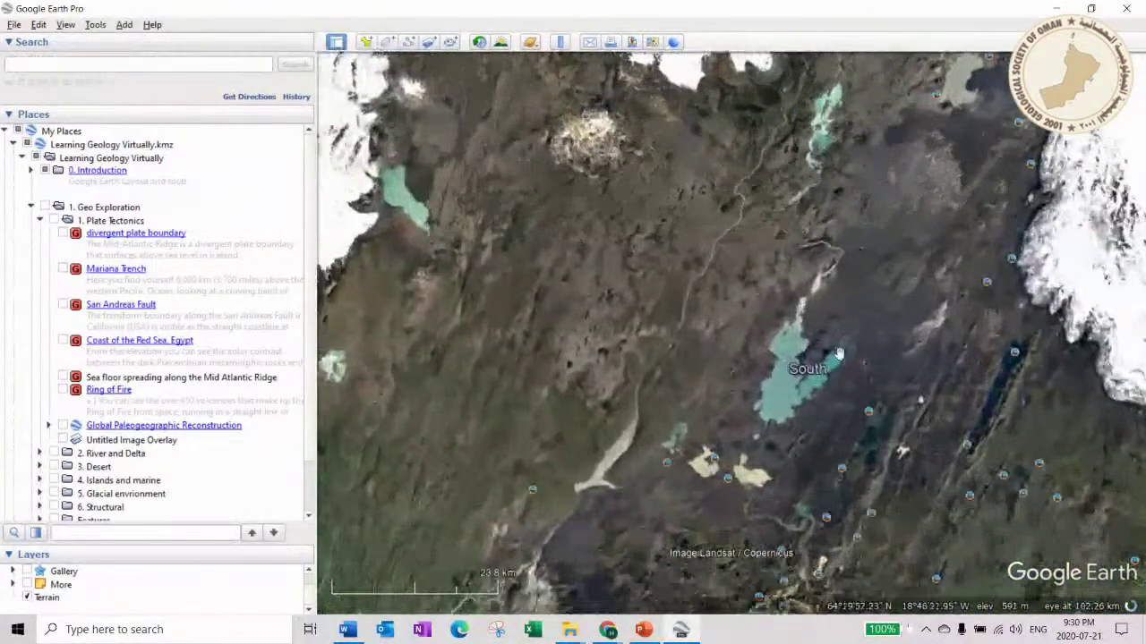
- Follow the long, narrow rift lake in Iceland's interior southwestward and examine the parallel fissures beside it up close
{"action": "left_click_drag", "start_coordinate": [839, 353], "coordinate": [594, 175]}
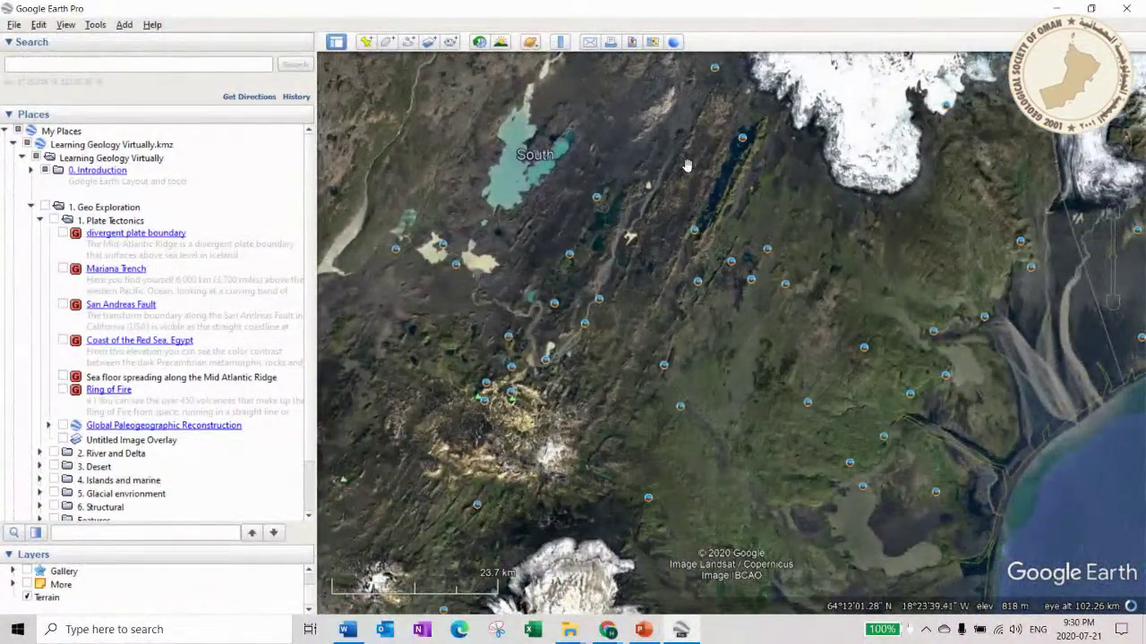
{"action": "scroll", "coordinate": [687, 165], "scroll_direction": "up", "scroll_amount": 5}
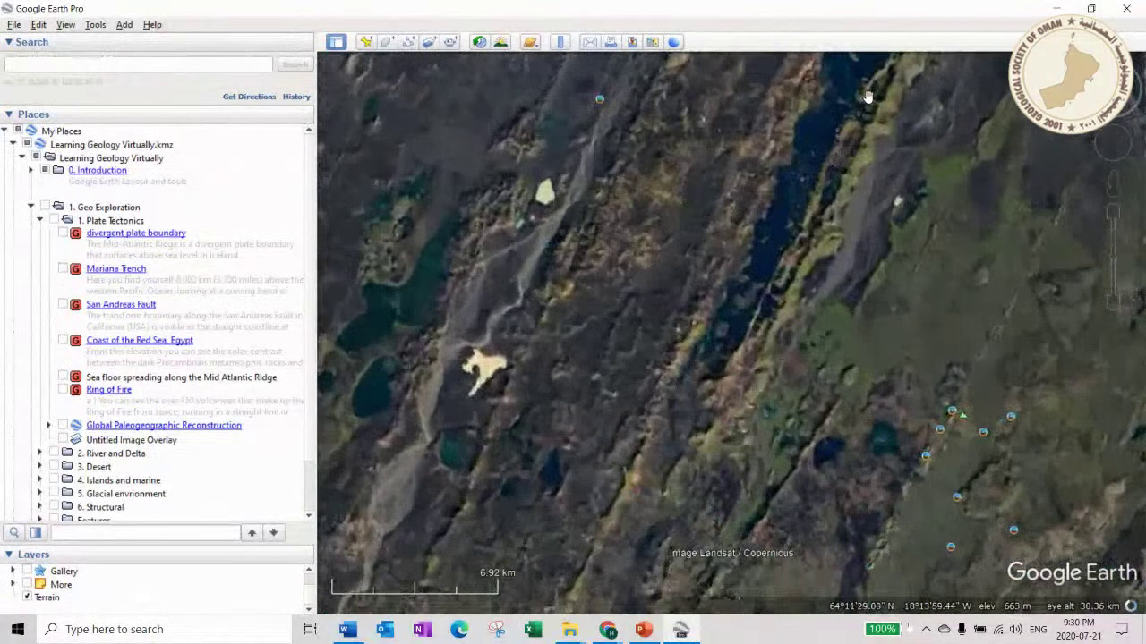
{"action": "left_click_drag", "start_coordinate": [868, 97], "coordinate": [818, 194]}
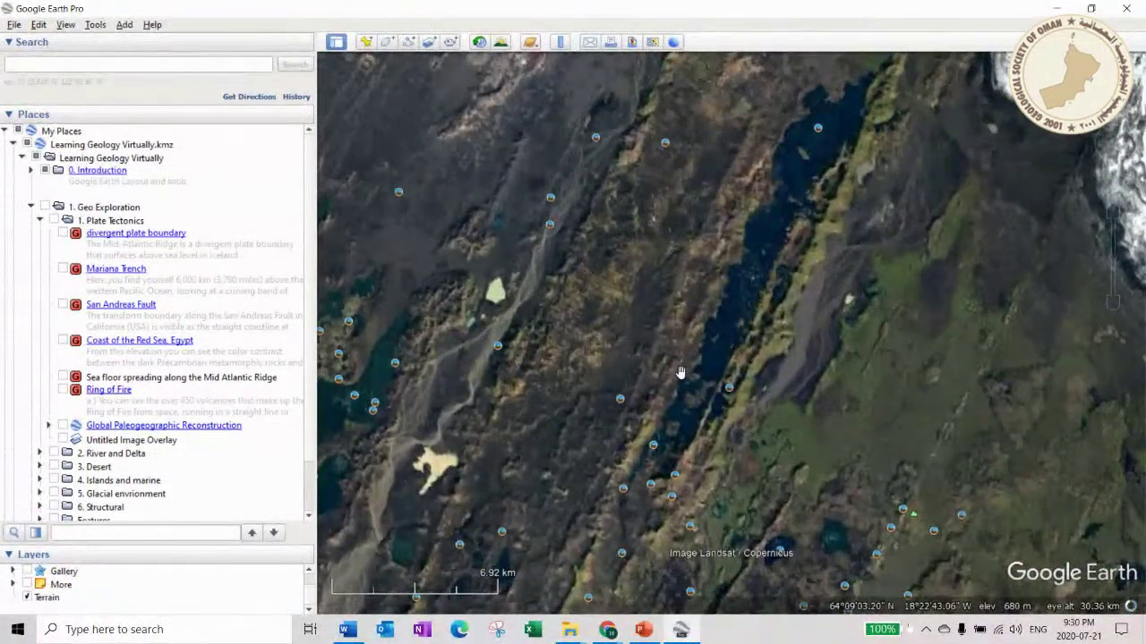
{"action": "left_click_drag", "start_coordinate": [732, 429], "coordinate": [874, 44]}
{"action": "left_click_drag", "start_coordinate": [641, 520], "coordinate": [725, 249]}
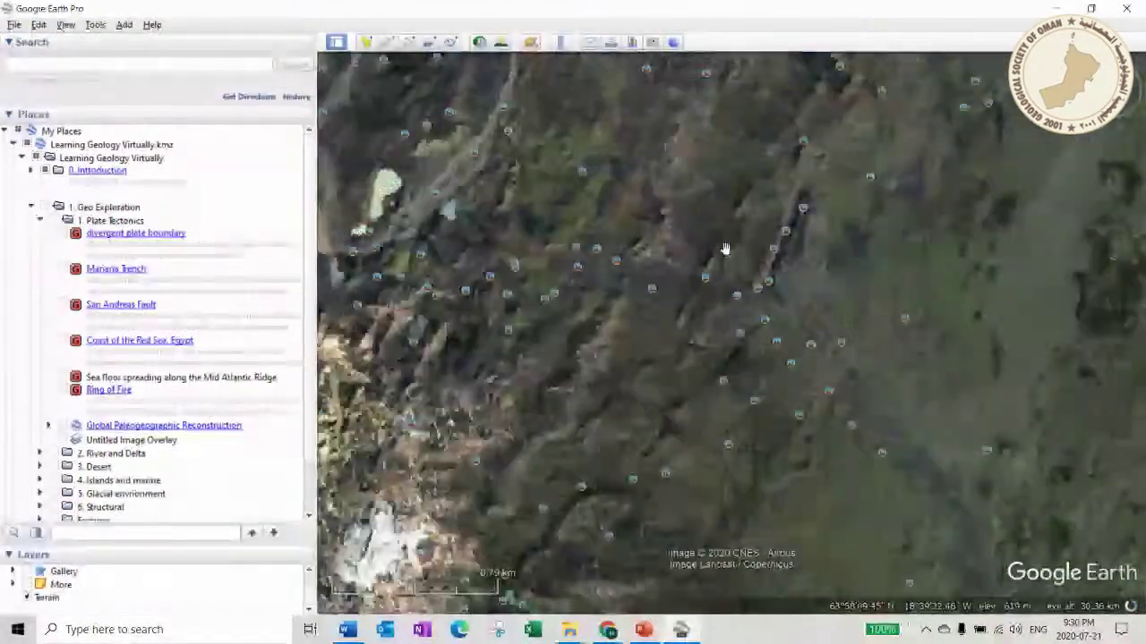
- View the Eldgjá photo on the fissure, close it, and examine the parallel ridges west of the fissure
{"action": "scroll", "coordinate": [725, 248], "scroll_direction": "up", "scroll_amount": 3}
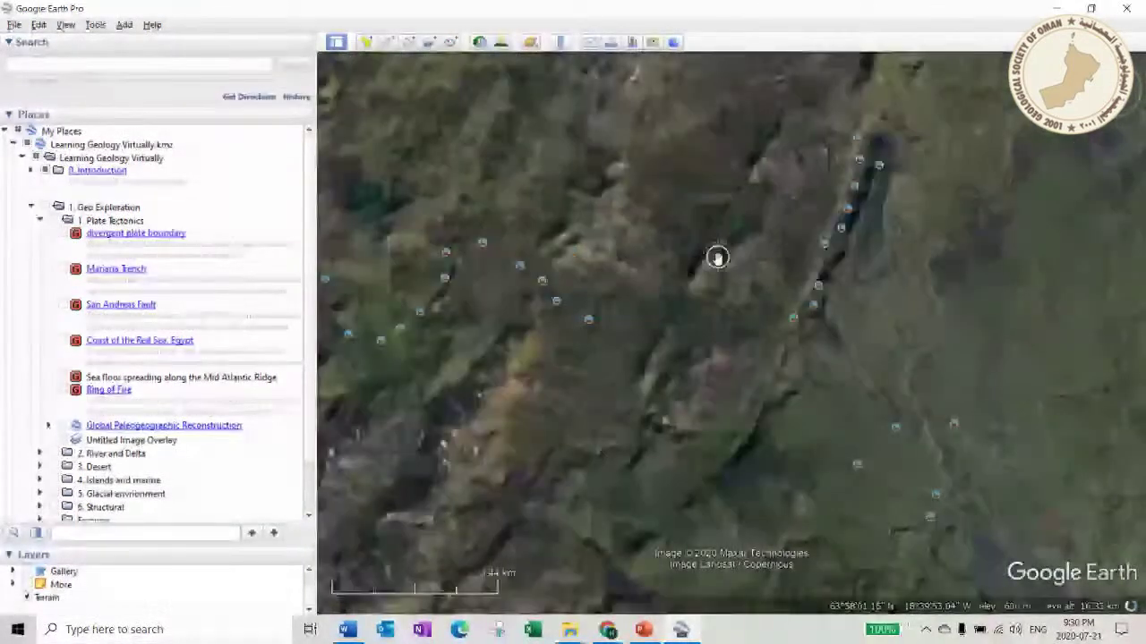
{"action": "scroll", "coordinate": [717, 258], "scroll_direction": "up", "scroll_amount": 1}
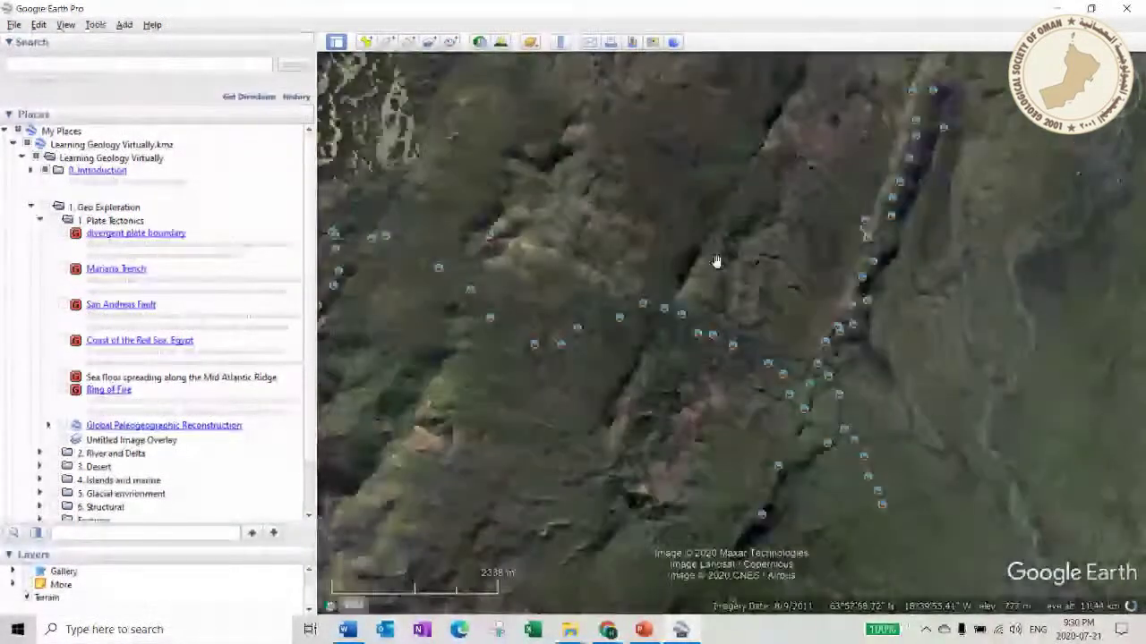
{"action": "left_click", "coordinate": [827, 356]}
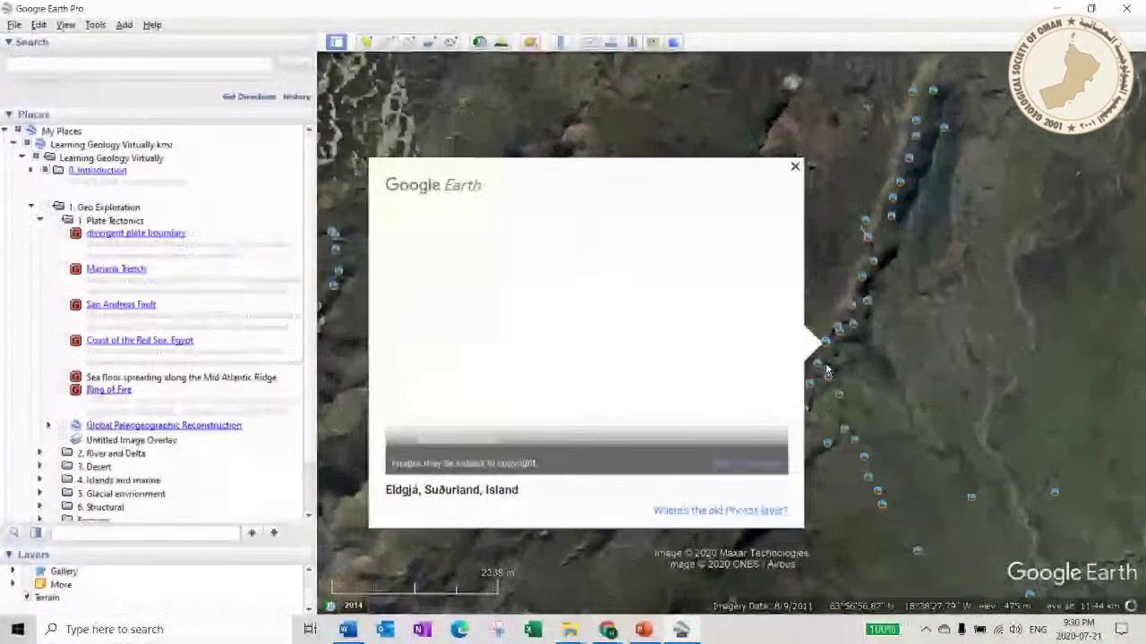
{"action": "left_click", "coordinate": [795, 166]}
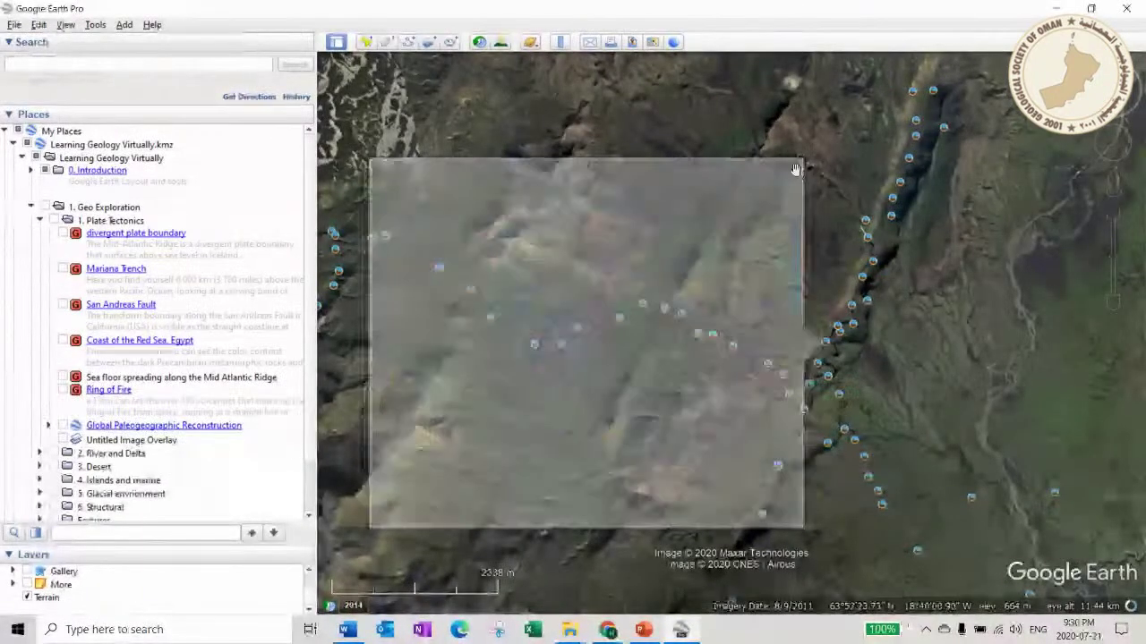
{"action": "left_click_drag", "start_coordinate": [707, 247], "coordinate": [840, 222]}
{"action": "scroll", "coordinate": [808, 256], "scroll_direction": "down", "scroll_amount": 2}
{"action": "left_click_drag", "start_coordinate": [639, 322], "coordinate": [742, 302]}
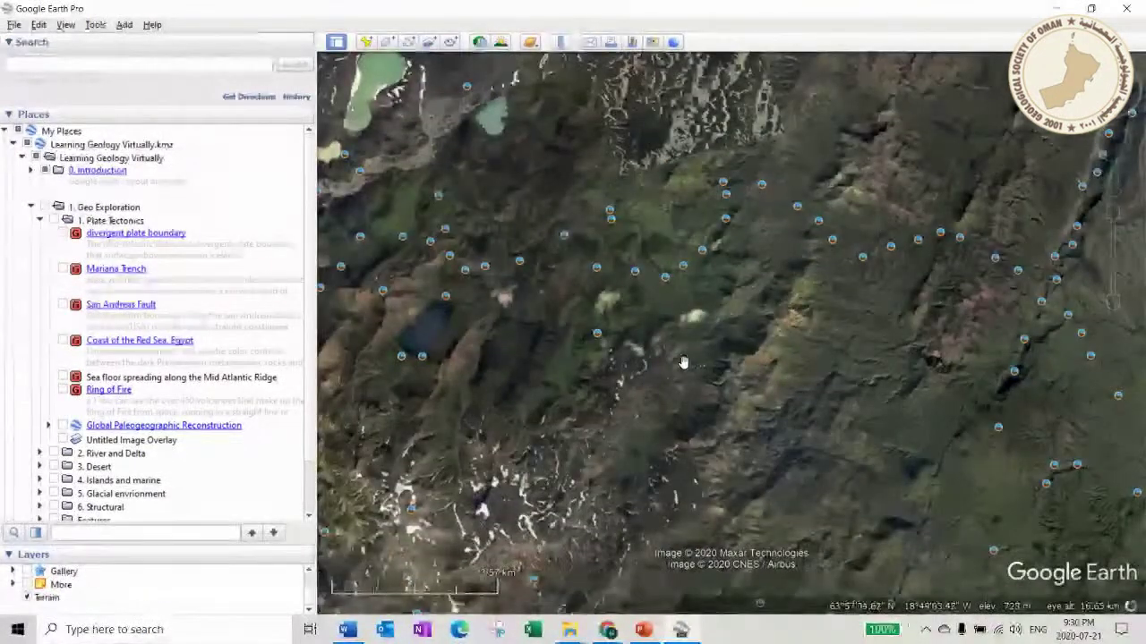
- Open the description of the divergent plate boundary placemark under Plate Tectonics and bring up the placemark's available actions
{"action": "left_click", "coordinate": [128, 235]}
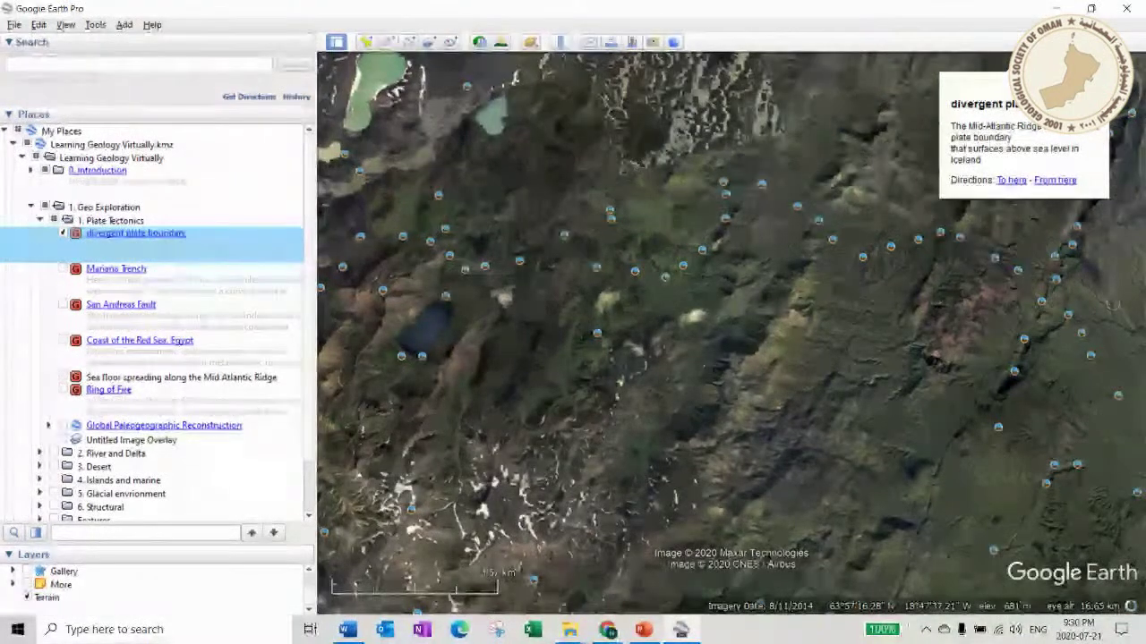
{"action": "right_click", "coordinate": [164, 237]}
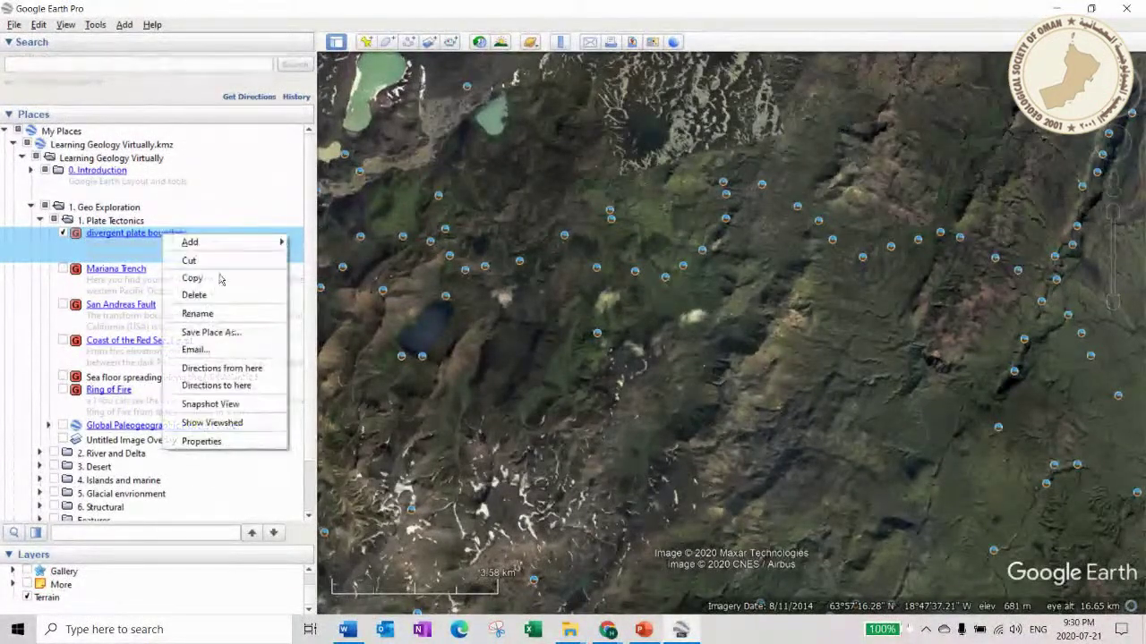
- Open the divergent plate boundary placemark's properties, review its description and location, and close them
{"action": "left_click", "coordinate": [230, 440]}
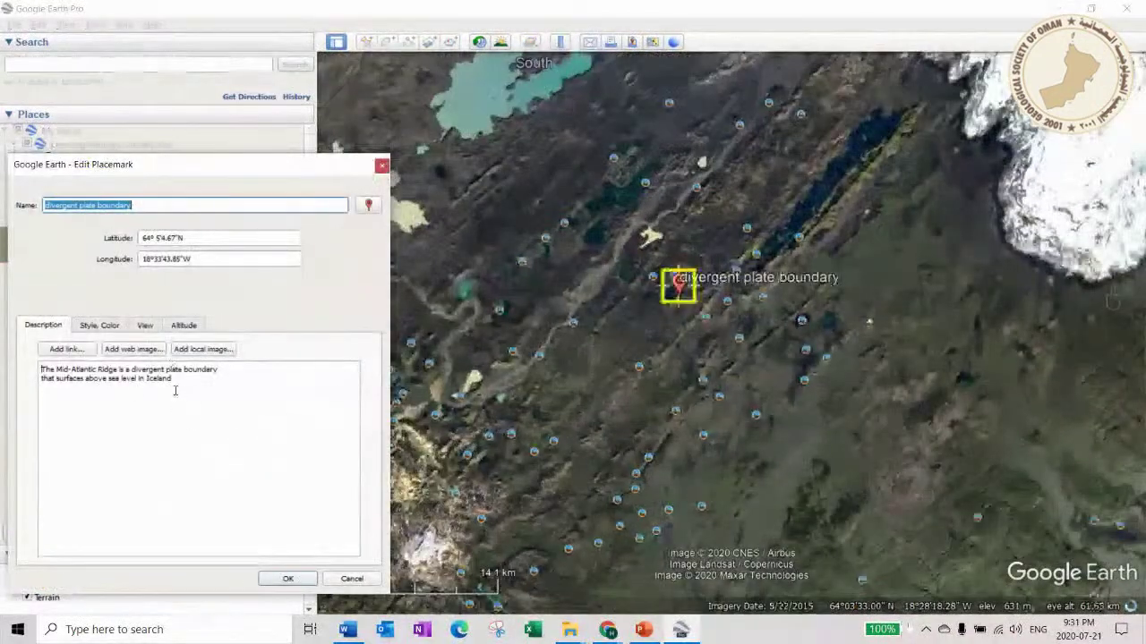
{"action": "left_click_drag", "start_coordinate": [209, 166], "coordinate": [559, 118]}
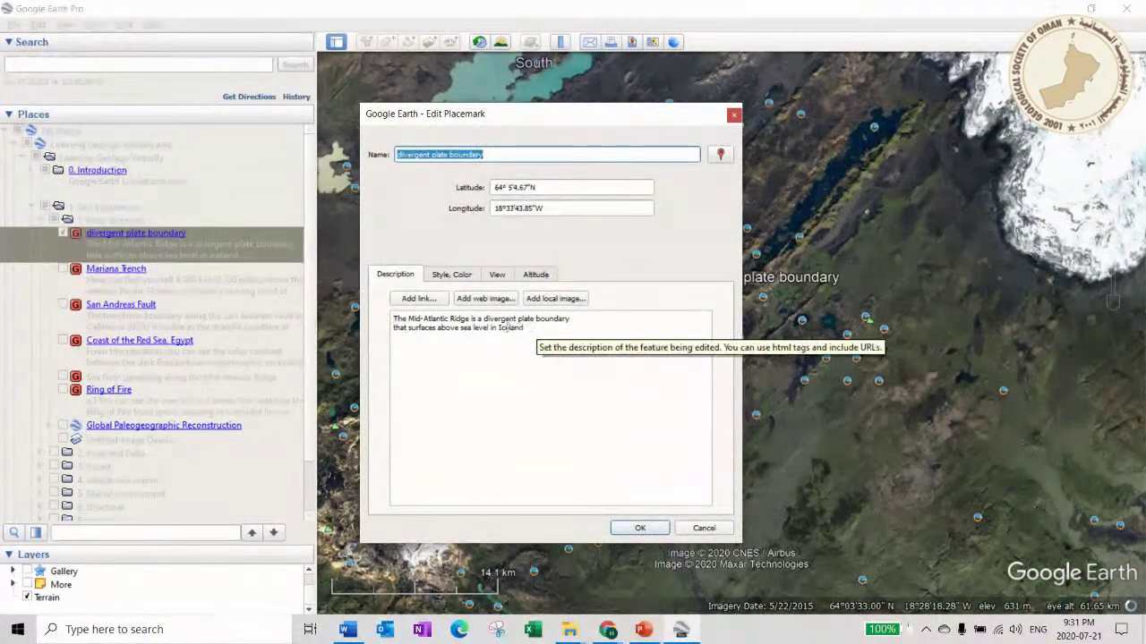
{"action": "left_click", "coordinate": [640, 528]}
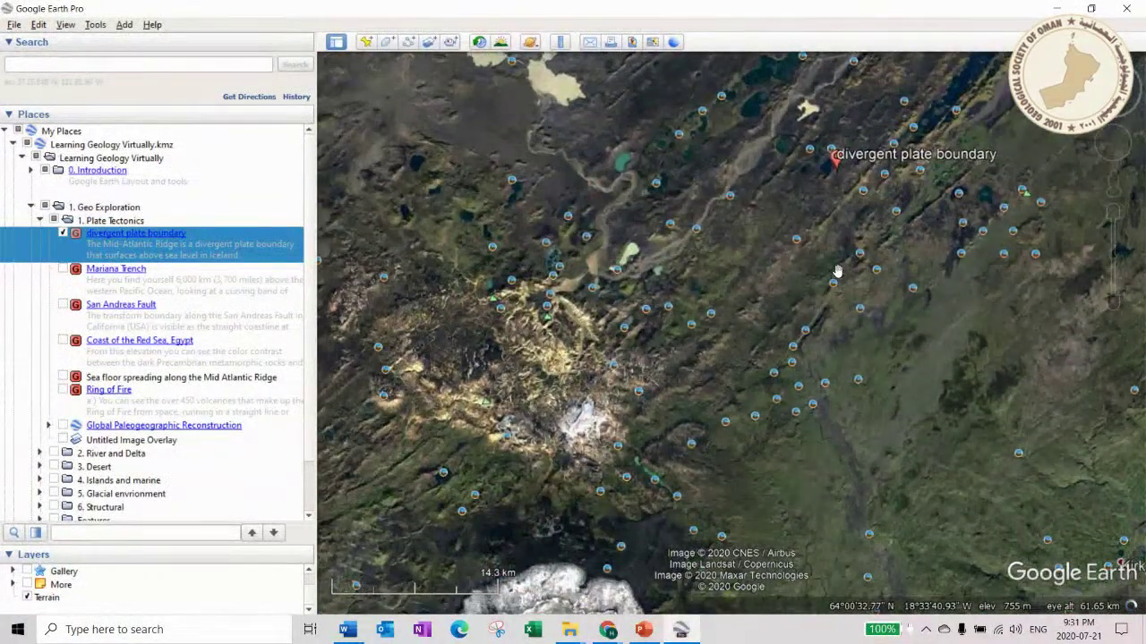
- Examine the Mid-Atlantic Ridge from the divergent plate boundary placemark in Iceland southward along the Atlantic sea floor
{"action": "scroll", "coordinate": [837, 271], "scroll_direction": "down", "scroll_amount": 5}
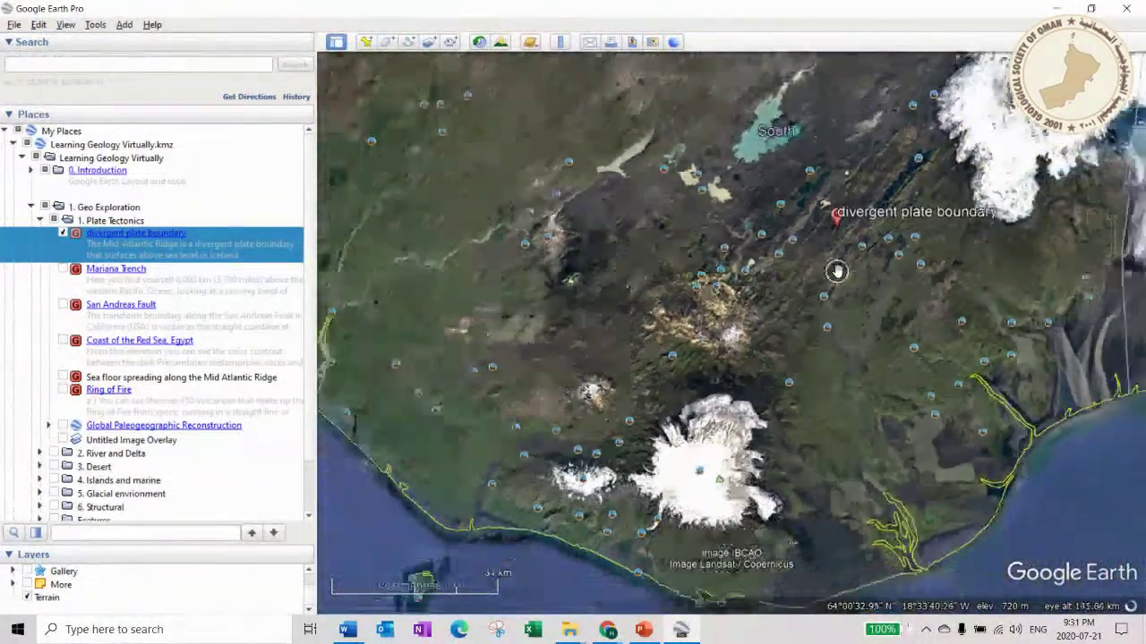
{"action": "scroll", "coordinate": [837, 272], "scroll_direction": "down", "scroll_amount": 3}
{"action": "left_click_drag", "start_coordinate": [631, 515], "coordinate": [761, 351]}
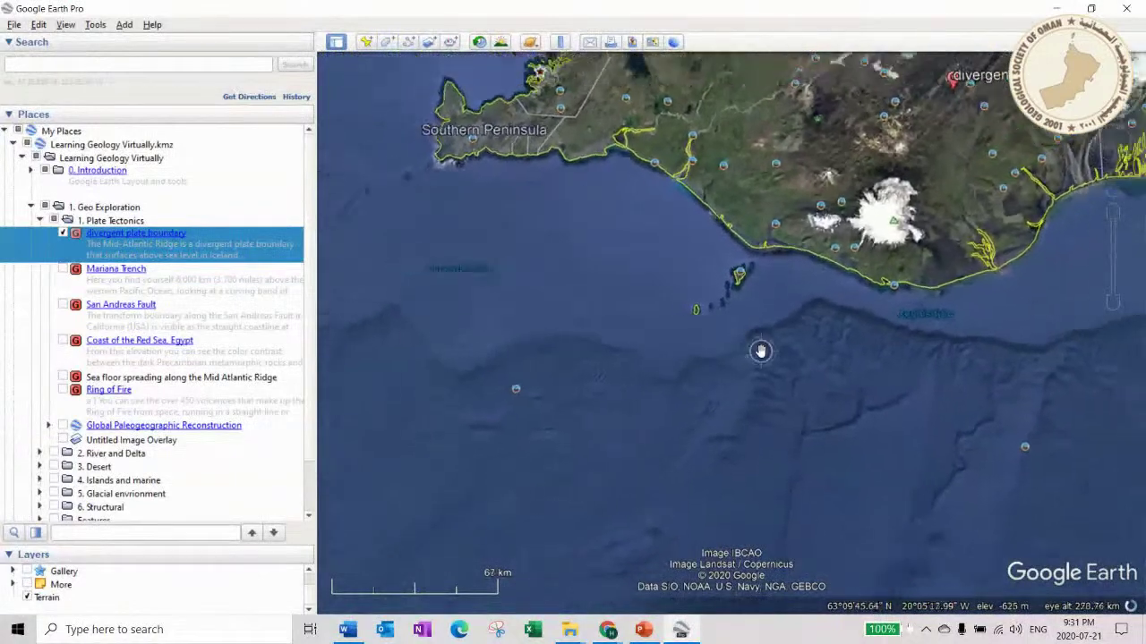
{"action": "scroll", "coordinate": [760, 351], "scroll_direction": "down", "scroll_amount": 5}
{"action": "left_click_drag", "start_coordinate": [575, 410], "coordinate": [773, 243]}
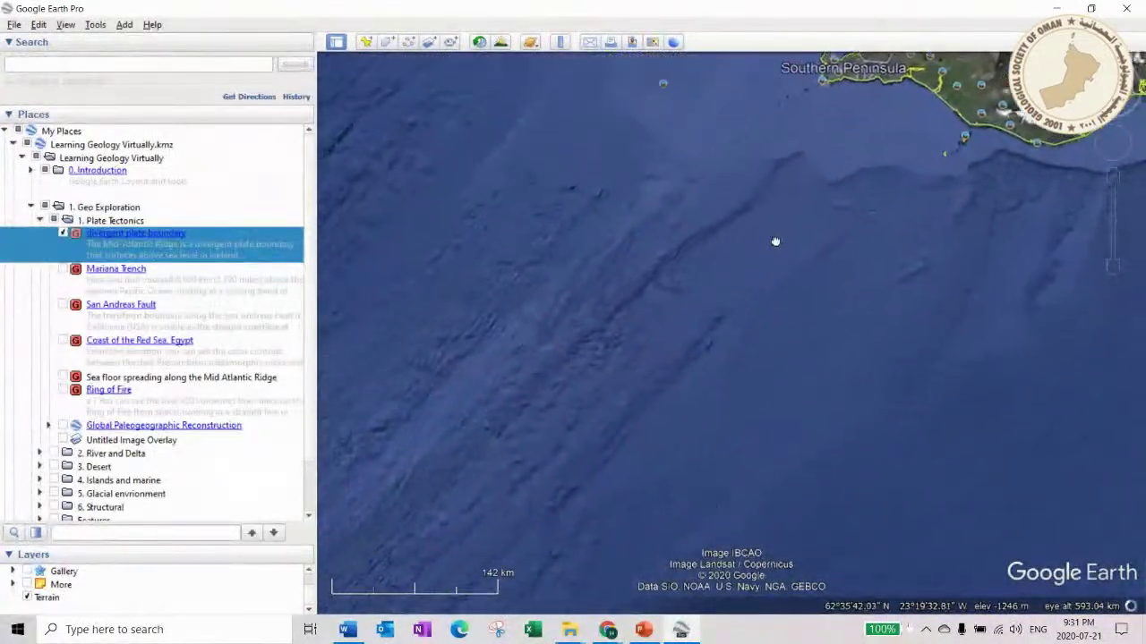
{"action": "scroll", "coordinate": [767, 260], "scroll_direction": "down", "scroll_amount": 4}
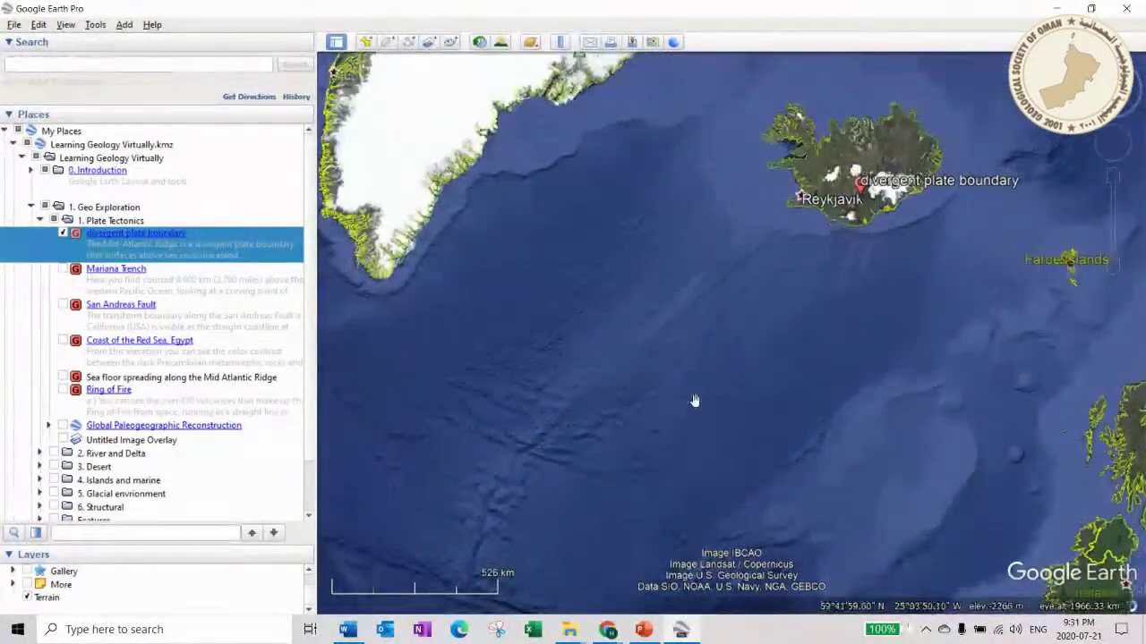
{"action": "left_click_drag", "start_coordinate": [701, 396], "coordinate": [754, 167]}
{"action": "left_click_drag", "start_coordinate": [707, 319], "coordinate": [680, 191]}
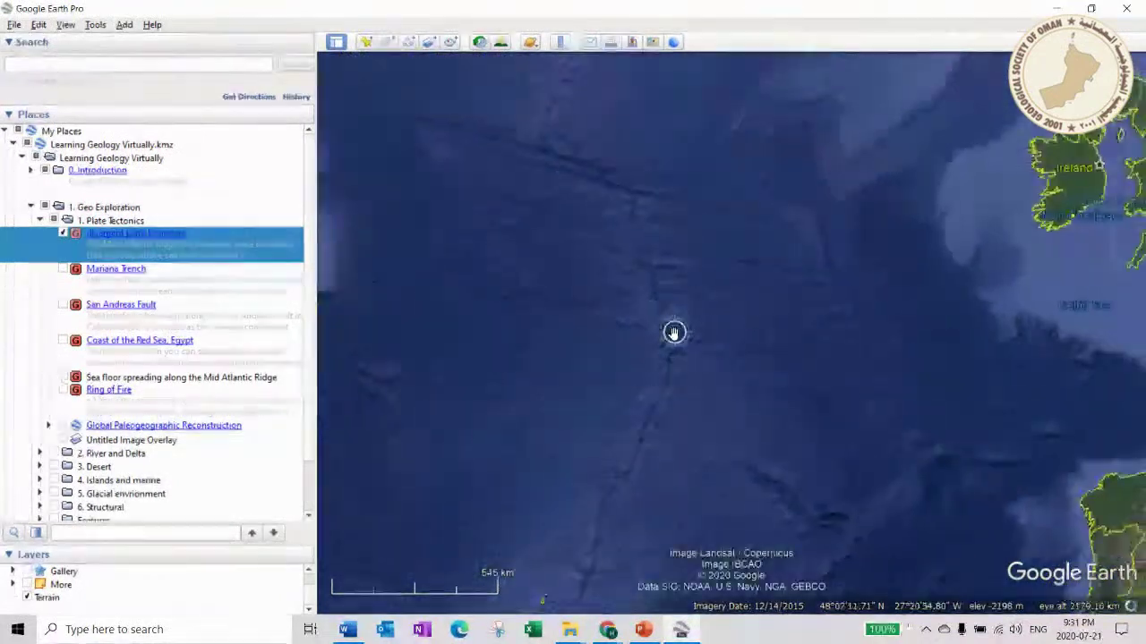
{"action": "scroll", "coordinate": [674, 333], "scroll_direction": "down", "scroll_amount": 3}
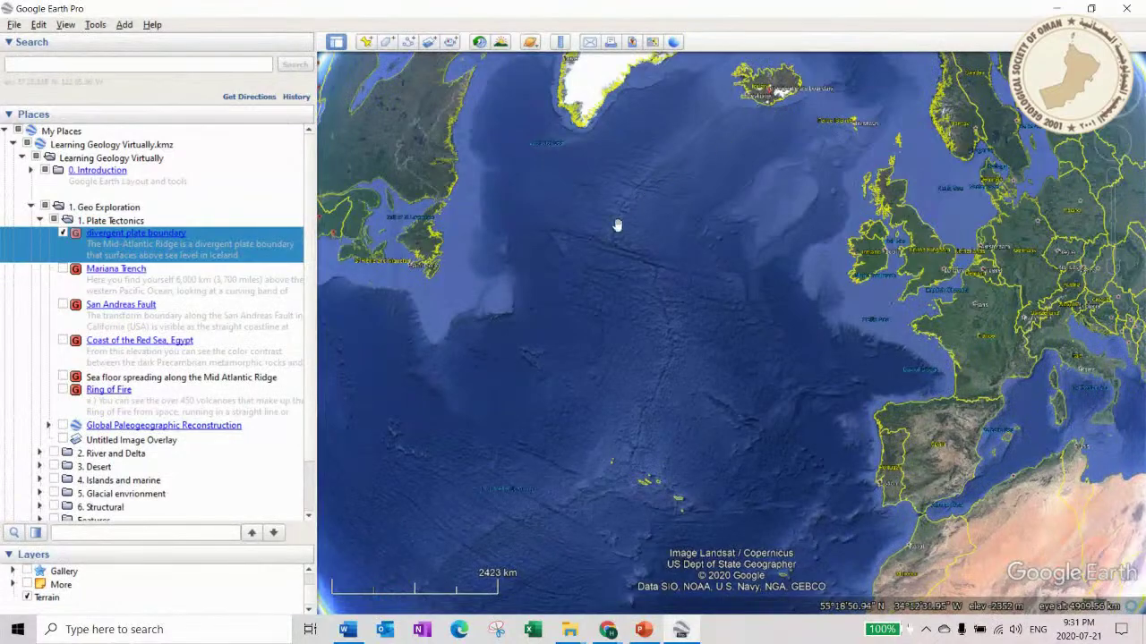
- Fly to the Mariana Trench placemark and examine the curved trench and the volcanic island arc west of it
{"action": "key", "text": "Down"}
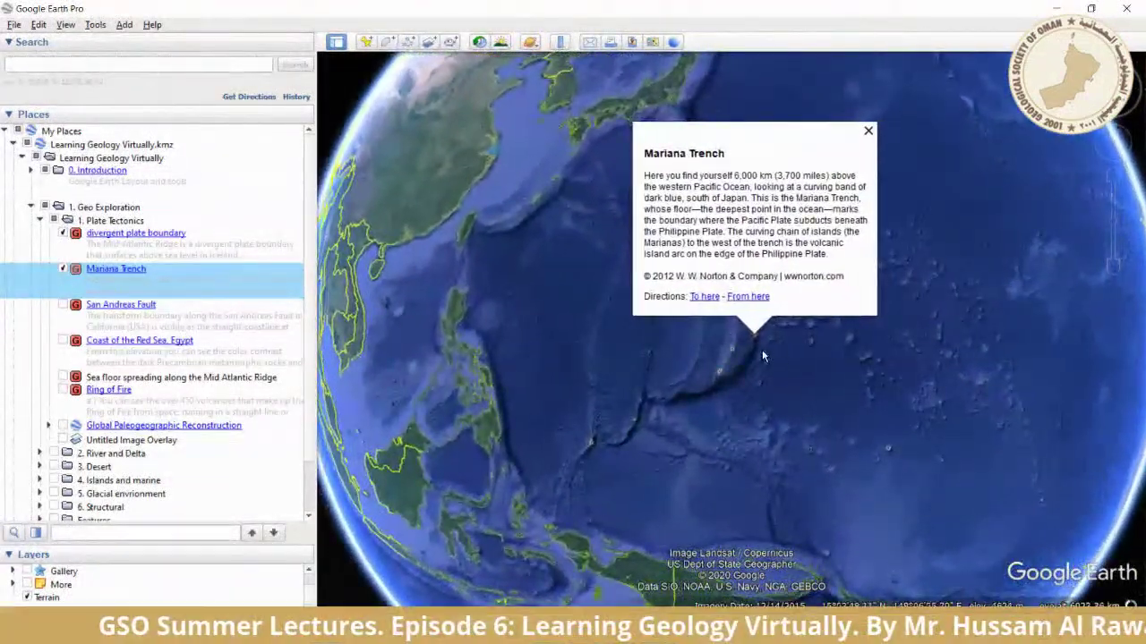
{"action": "scroll", "coordinate": [761, 358], "scroll_direction": "up", "scroll_amount": 5}
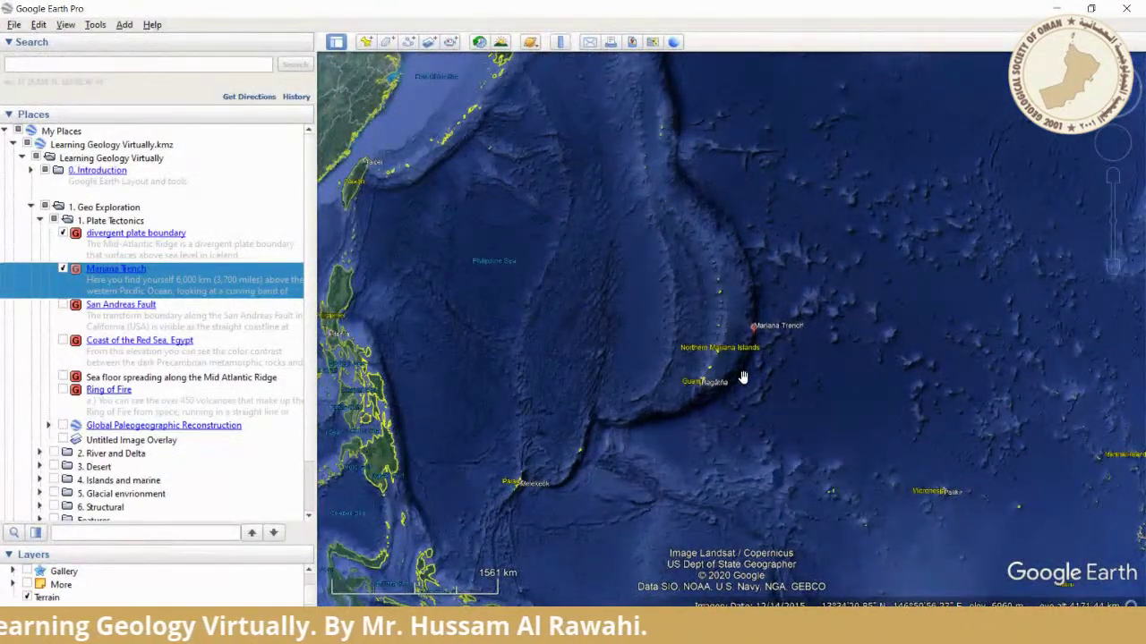
{"action": "scroll", "coordinate": [743, 377], "scroll_direction": "down", "scroll_amount": 4}
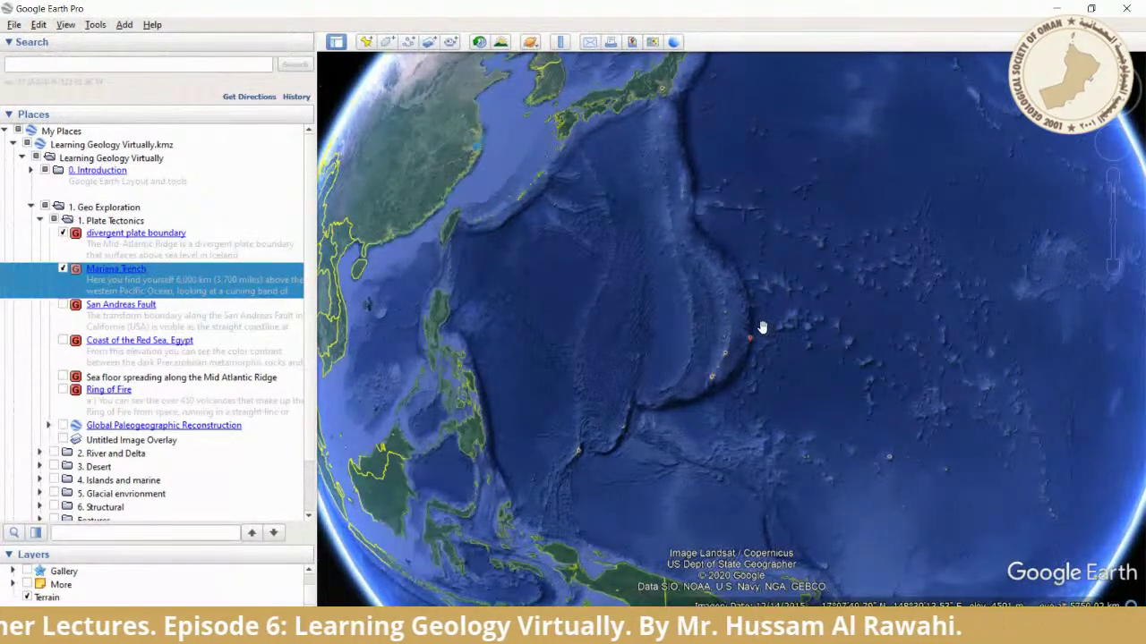
{"action": "scroll", "coordinate": [762, 328], "scroll_direction": "up", "scroll_amount": 5}
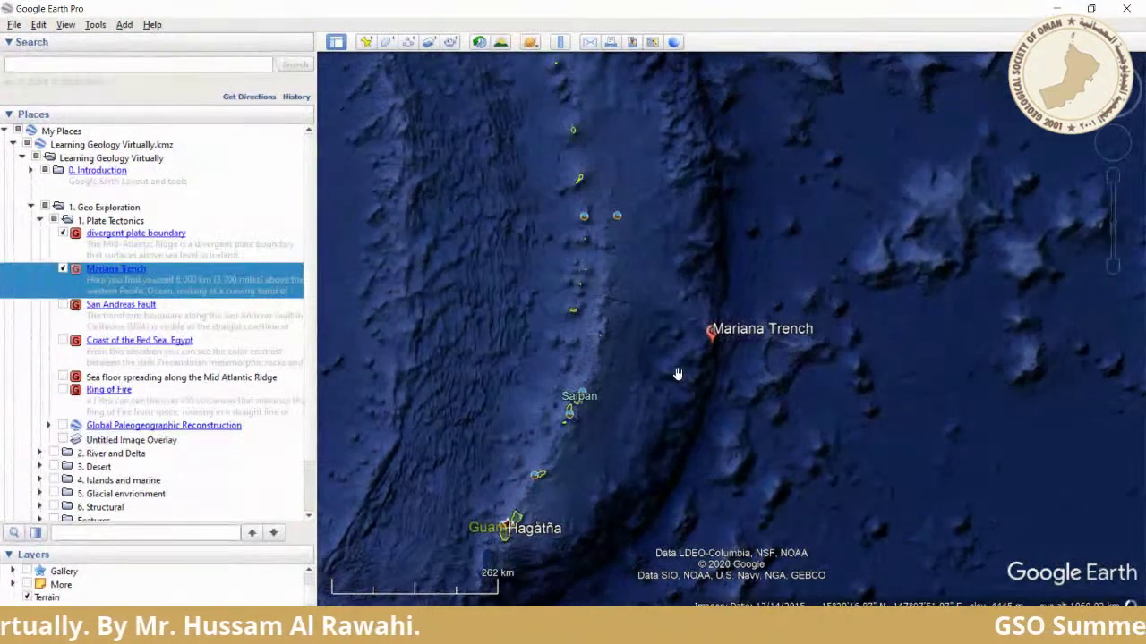
{"action": "scroll", "coordinate": [695, 372], "scroll_direction": "up", "scroll_amount": 3}
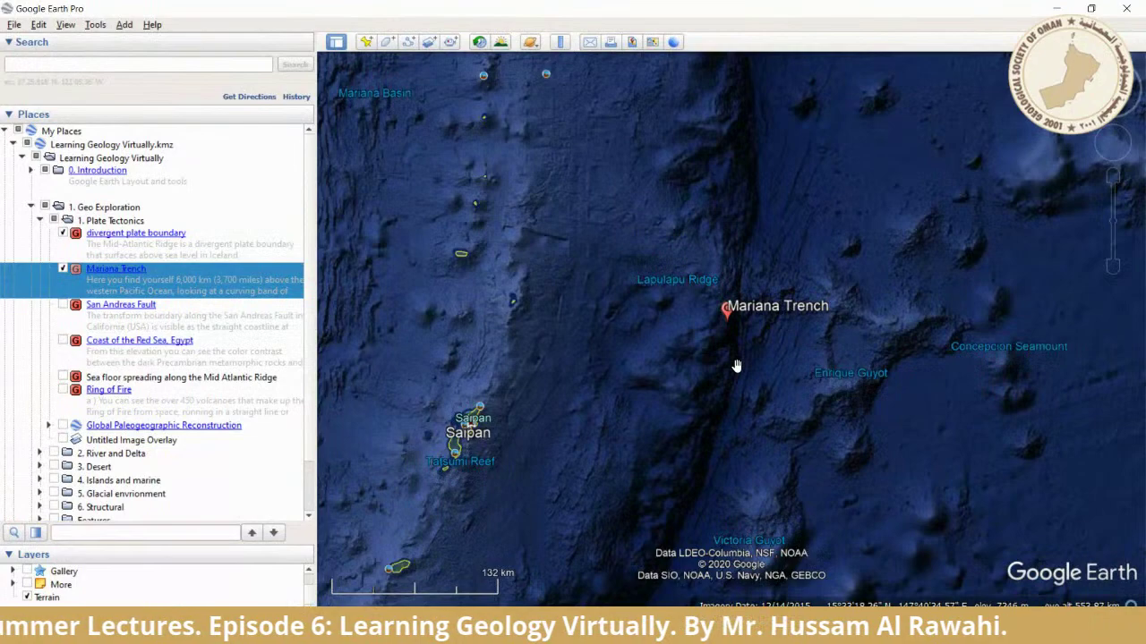
{"action": "scroll", "coordinate": [736, 365], "scroll_direction": "down", "scroll_amount": 5}
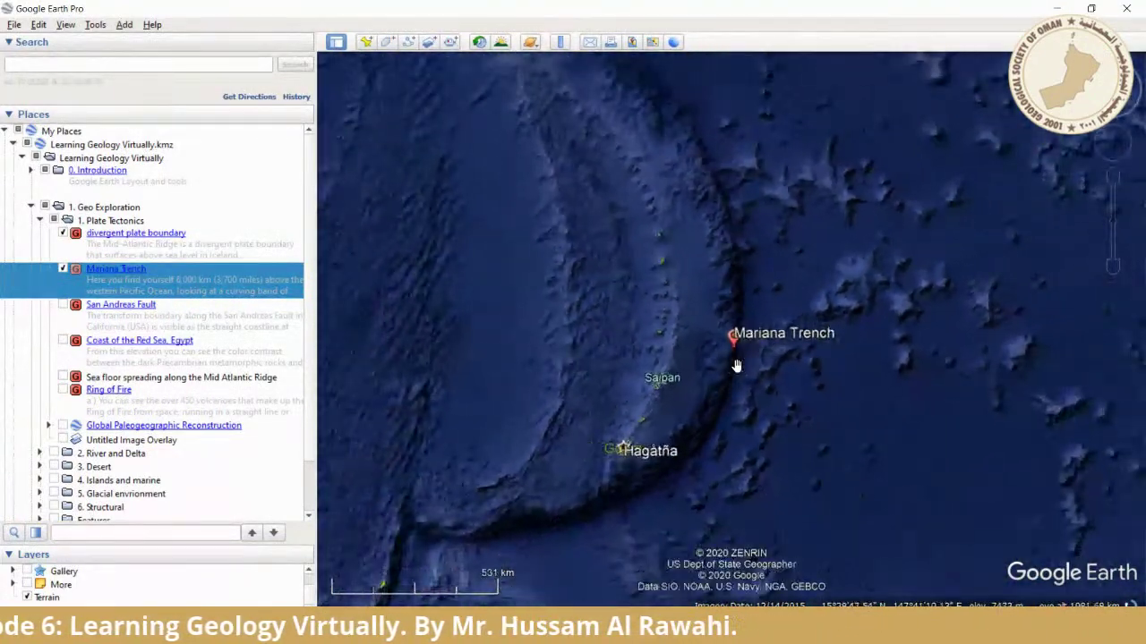
{"action": "scroll", "coordinate": [735, 365], "scroll_direction": "down", "scroll_amount": 3}
{"action": "scroll", "coordinate": [718, 286], "scroll_direction": "down", "scroll_amount": 3}
- Follow the trench north past Japan and examine the volcanic islands northeast of Hokkaido up close, as far as Urup
{"action": "left_click_drag", "start_coordinate": [713, 288], "coordinate": [675, 504]}
{"action": "left_click_drag", "start_coordinate": [689, 235], "coordinate": [674, 358]}
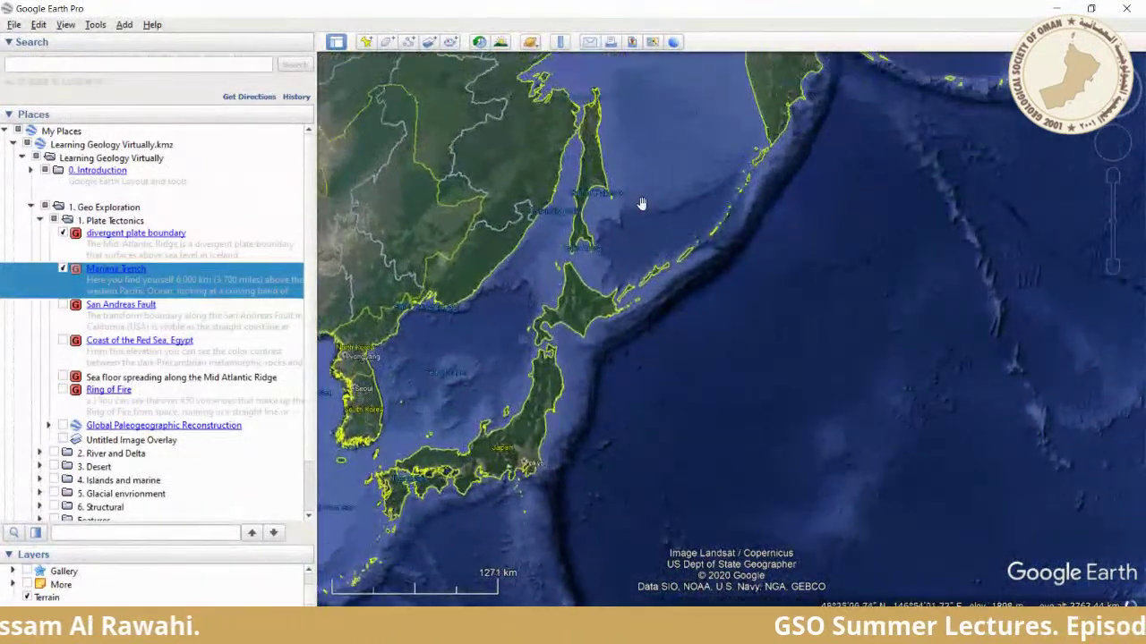
{"action": "scroll", "coordinate": [647, 297], "scroll_direction": "up", "scroll_amount": 5}
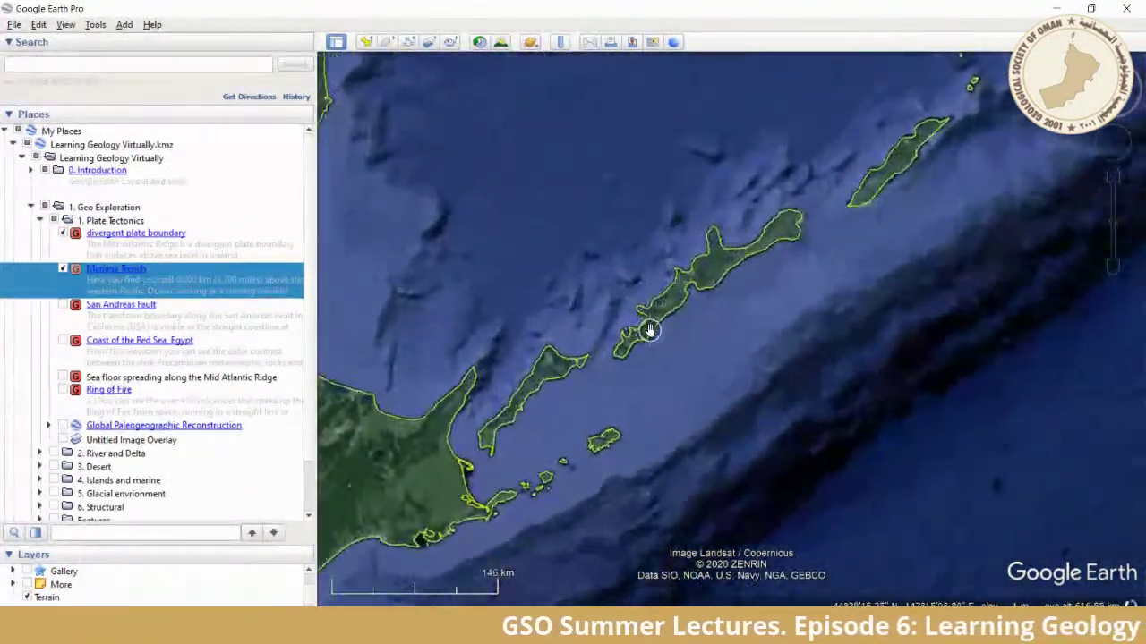
{"action": "scroll", "coordinate": [650, 330], "scroll_direction": "up", "scroll_amount": 1}
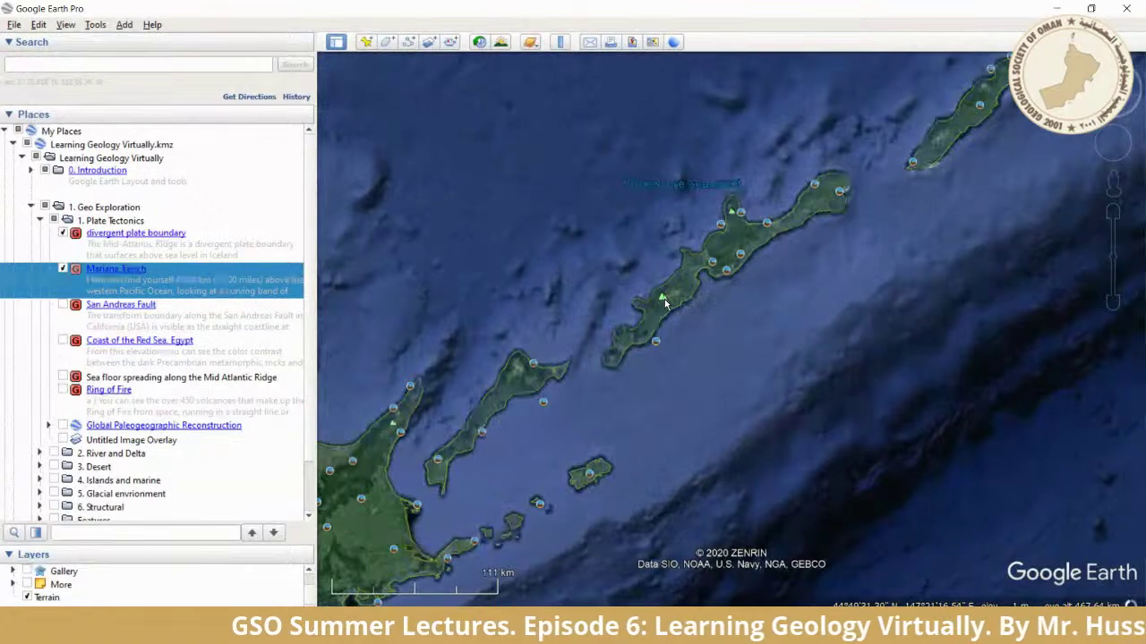
{"action": "left_click_drag", "start_coordinate": [789, 247], "coordinate": [593, 406]}
{"action": "scroll", "coordinate": [815, 256], "scroll_direction": "up", "scroll_amount": 2}
{"action": "scroll", "coordinate": [728, 307], "scroll_direction": "up", "scroll_amount": 2}
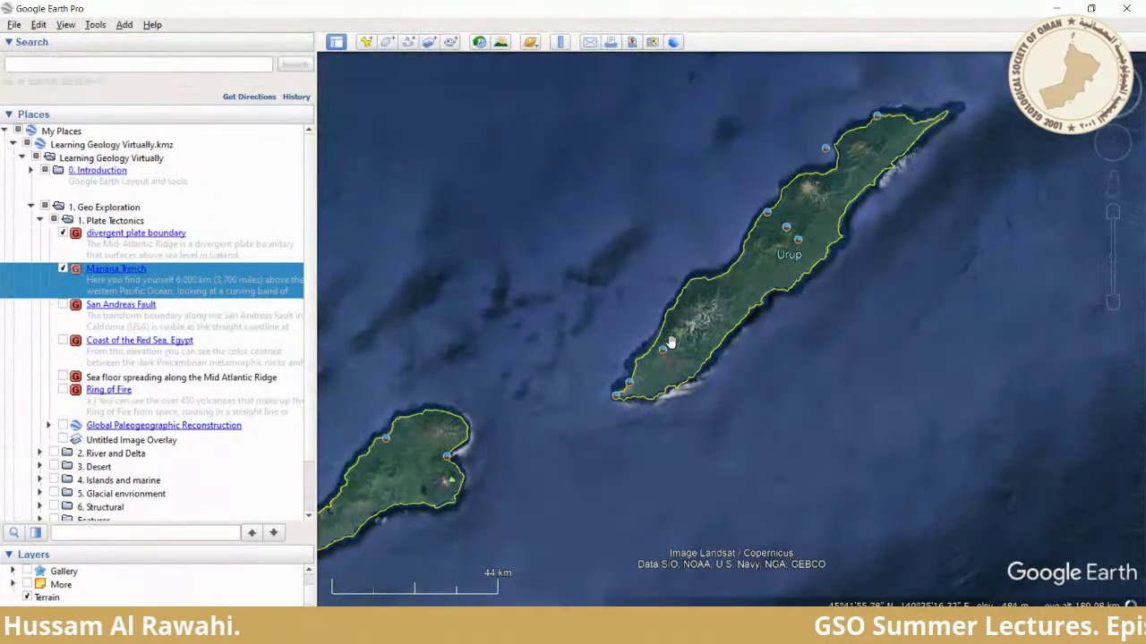
{"action": "left_click_drag", "start_coordinate": [969, 215], "coordinate": [853, 282]}
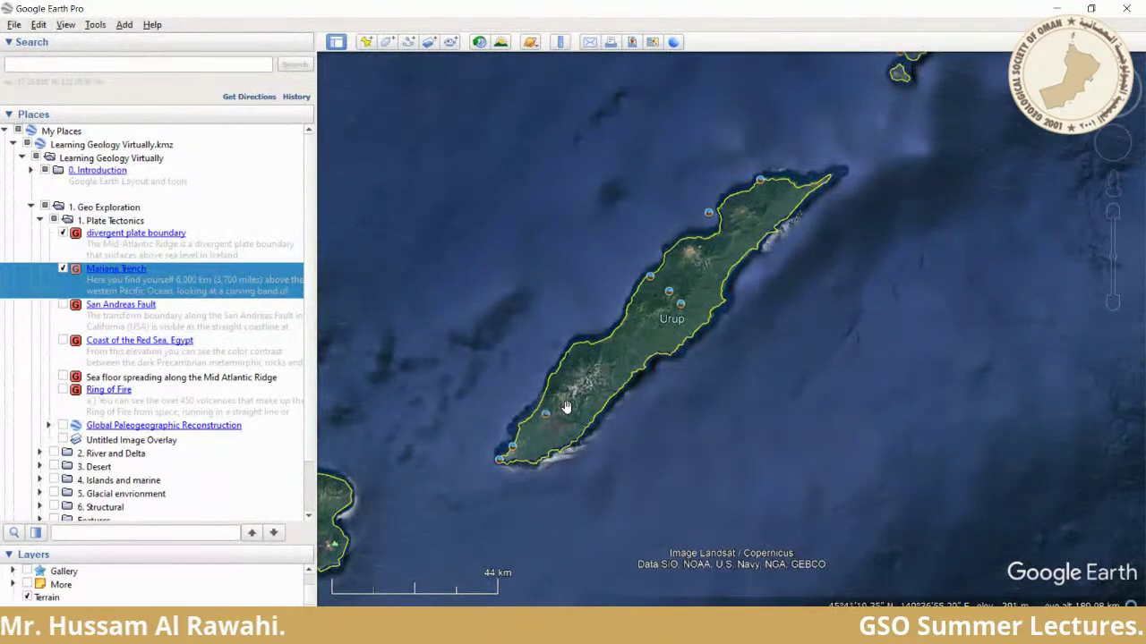
- Trace the island arc and its parallel trench from Urup to the peninsula in the north, viewed at regional scale
{"action": "scroll", "coordinate": [663, 354], "scroll_direction": "down", "scroll_amount": 5}
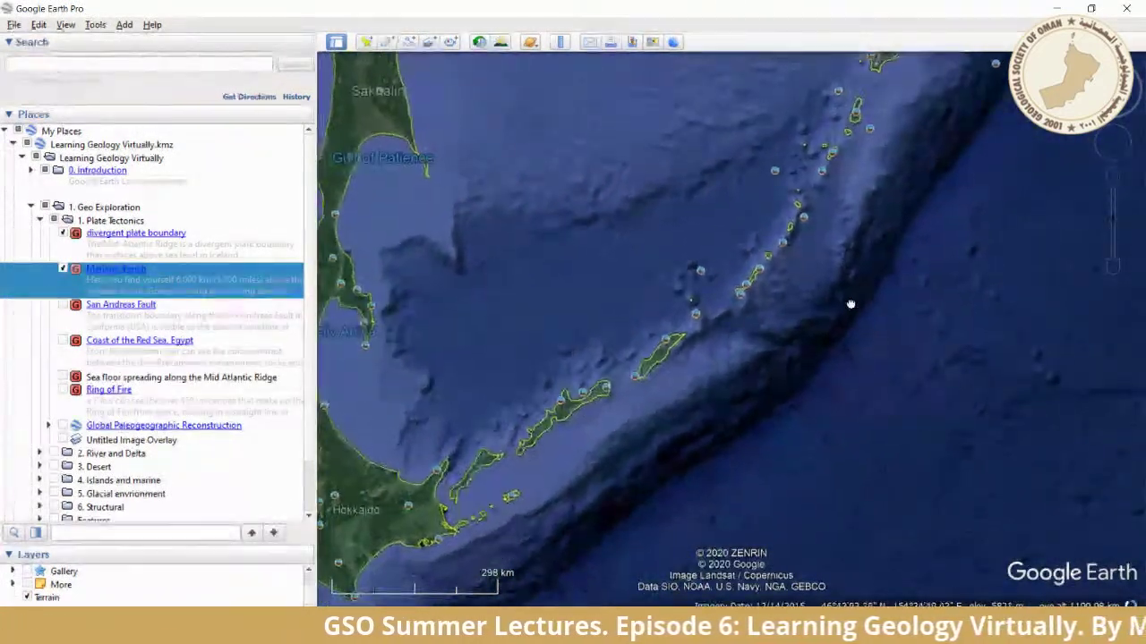
{"action": "left_click_drag", "start_coordinate": [849, 304], "coordinate": [792, 338]}
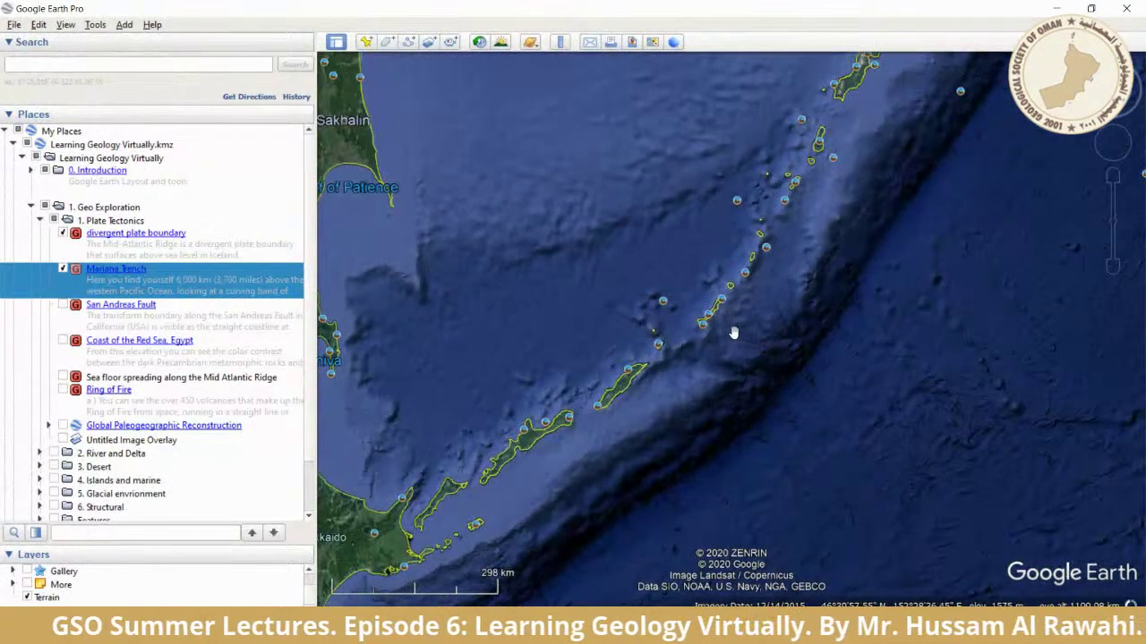
{"action": "left_click_drag", "start_coordinate": [795, 168], "coordinate": [639, 396]}
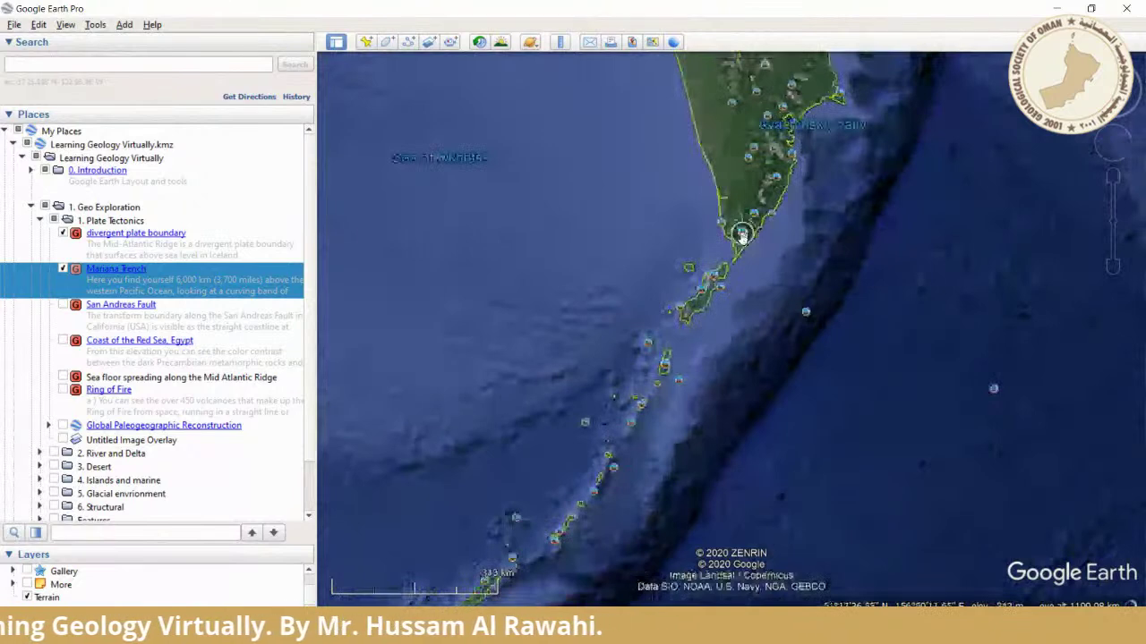
{"action": "scroll", "coordinate": [741, 235], "scroll_direction": "down", "scroll_amount": 3}
{"action": "scroll", "coordinate": [742, 239], "scroll_direction": "down", "scroll_amount": 5}
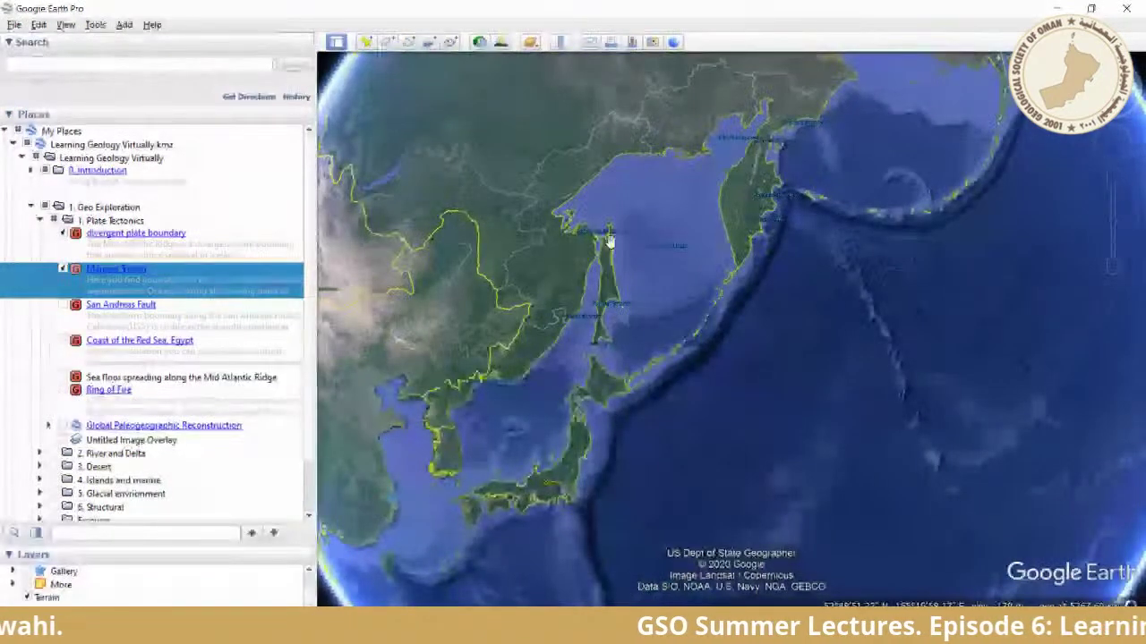
- Fly to the San Andreas Fault placemark, dismiss its description balloon, and examine the stream channel offset along the fault
{"action": "double_click", "coordinate": [144, 309]}
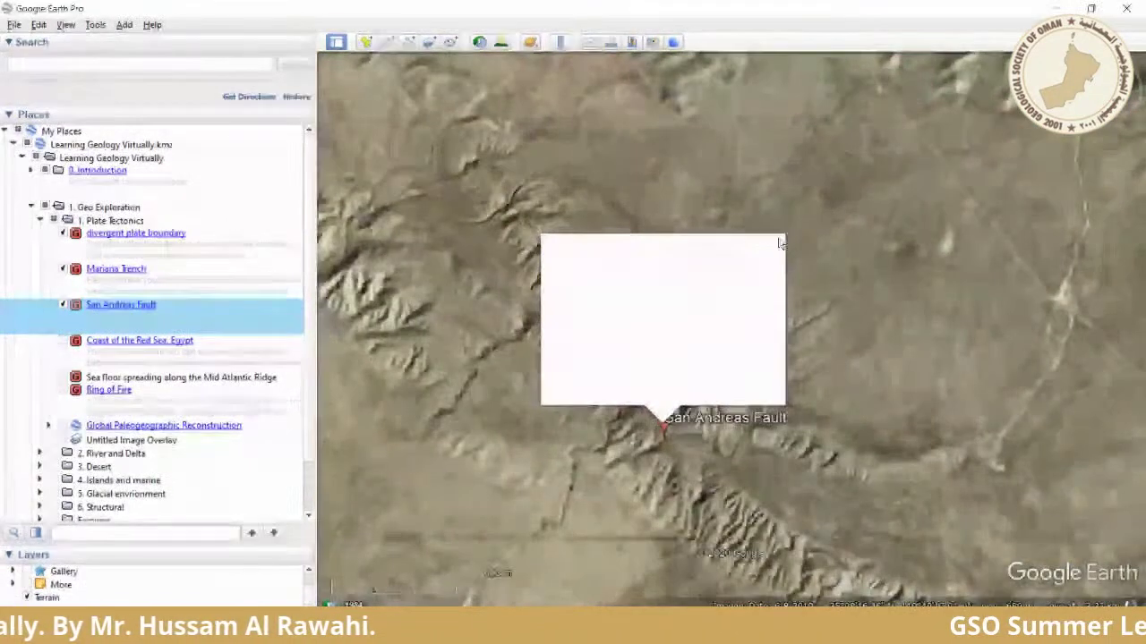
{"action": "left_click", "coordinate": [778, 242]}
{"action": "scroll", "coordinate": [724, 295], "scroll_direction": "up", "scroll_amount": 1}
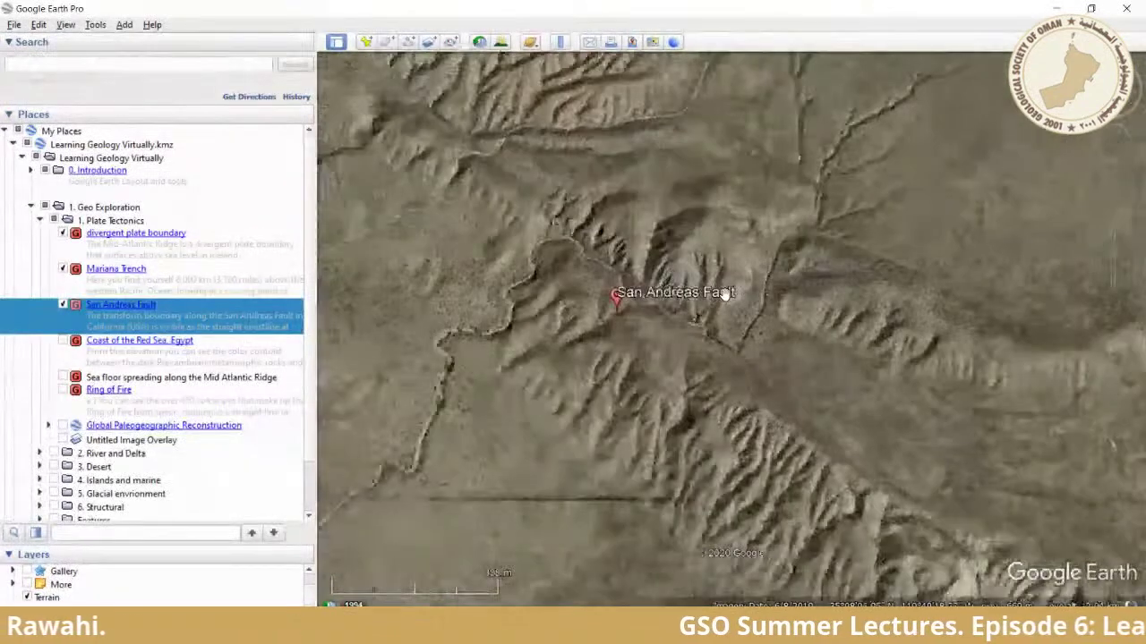
{"action": "scroll", "coordinate": [734, 291], "scroll_direction": "up", "scroll_amount": 1}
{"action": "scroll", "coordinate": [734, 291], "scroll_direction": "down", "scroll_amount": 1}
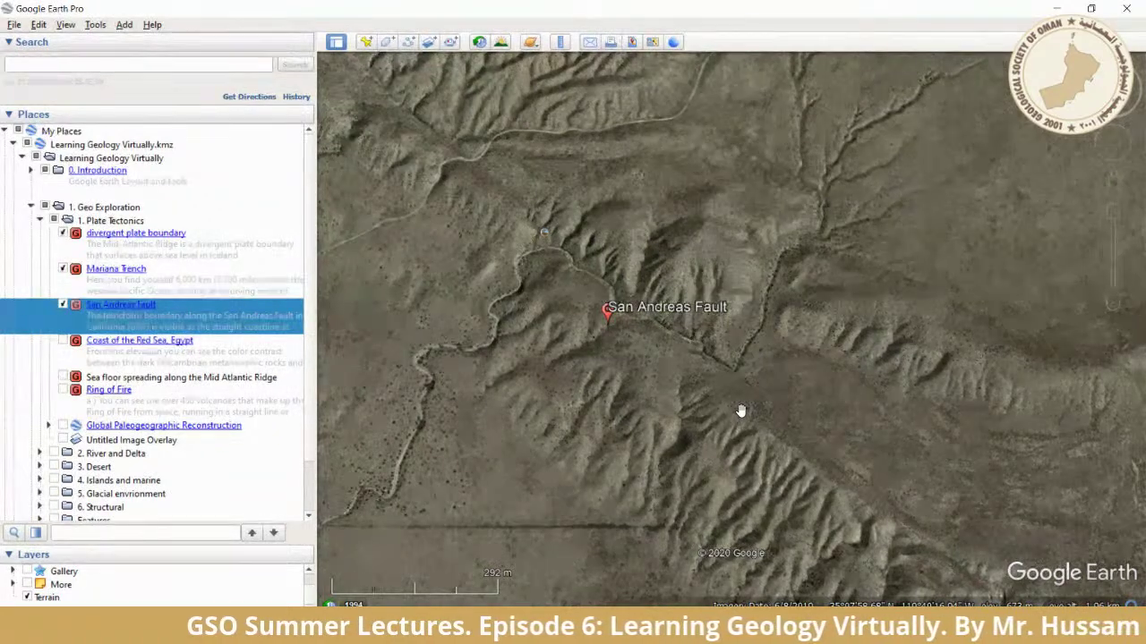
{"action": "scroll", "coordinate": [694, 357], "scroll_direction": "up", "scroll_amount": 3}
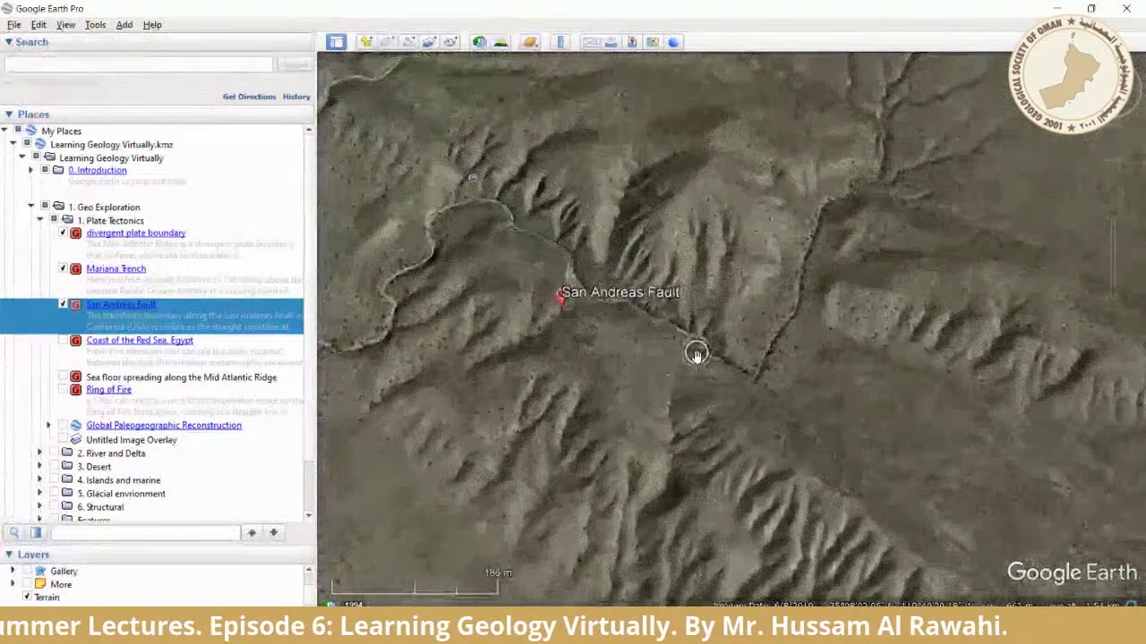
{"action": "scroll", "coordinate": [710, 378], "scroll_direction": "up", "scroll_amount": 3}
{"action": "scroll", "coordinate": [714, 377], "scroll_direction": "down", "scroll_amount": 3}
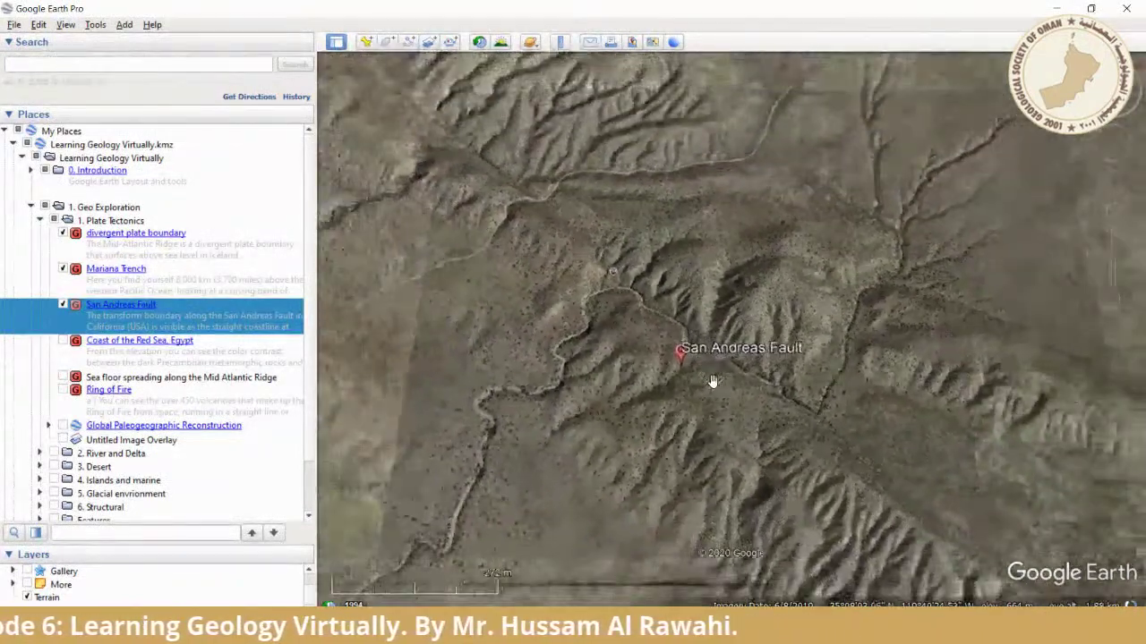
{"action": "left_click", "coordinate": [367, 42]}
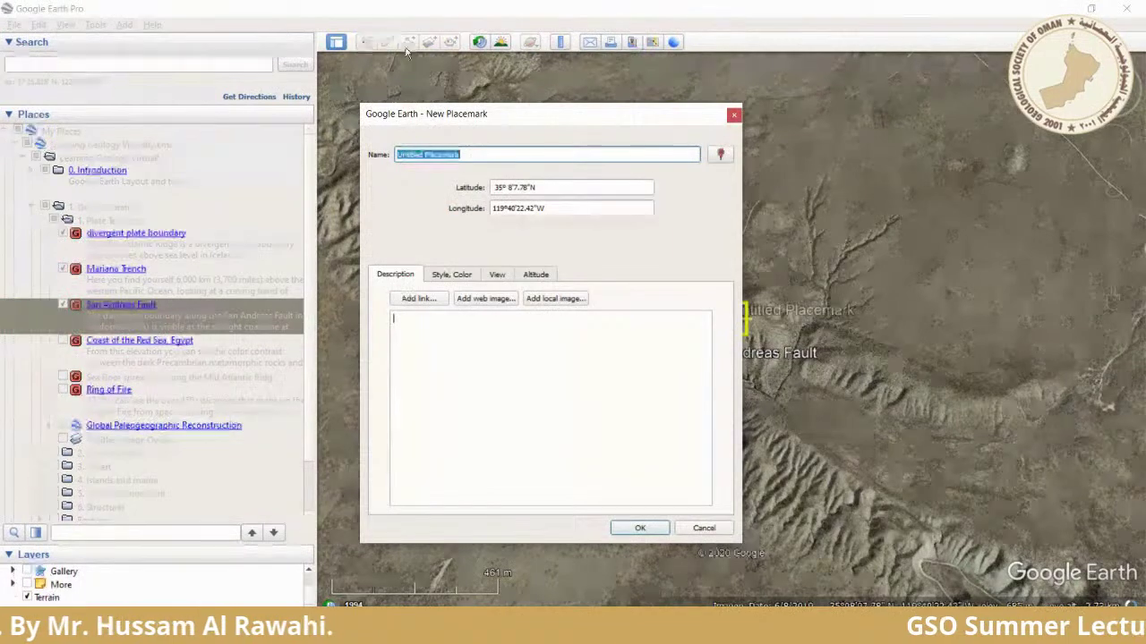
{"action": "left_click", "coordinate": [730, 116]}
{"action": "left_click", "coordinate": [408, 42]}
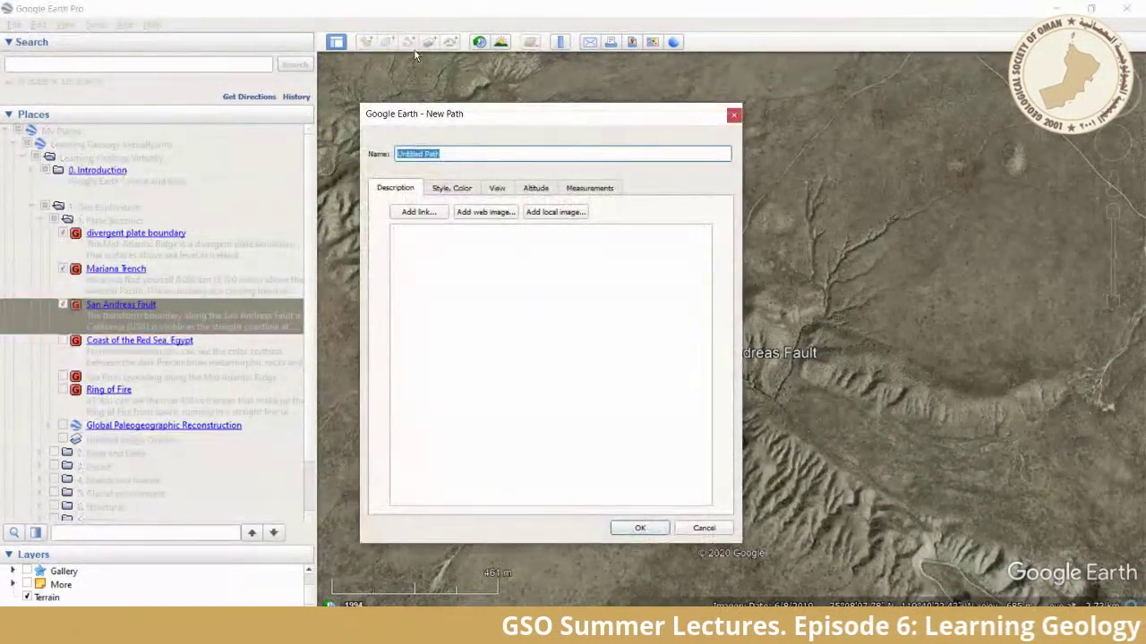
{"action": "left_click", "coordinate": [733, 114]}
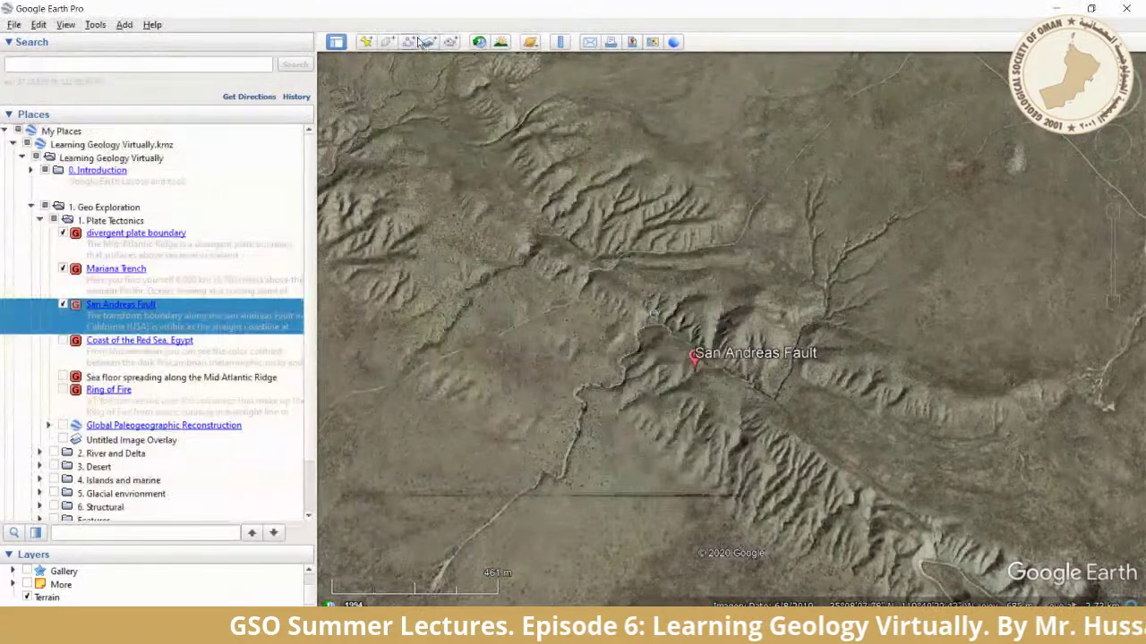
{"action": "left_click", "coordinate": [387, 42]}
{"action": "left_click_drag", "start_coordinate": [533, 117], "coordinate": [201, 107]}
{"action": "scroll", "coordinate": [671, 318], "scroll_direction": "down", "scroll_amount": 4}
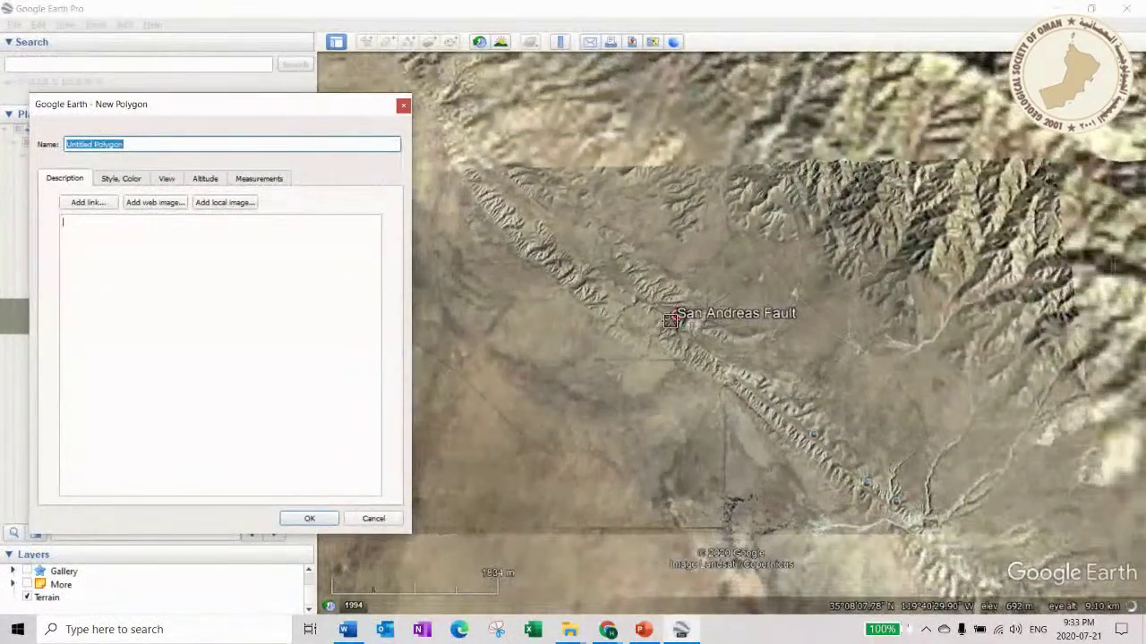
{"action": "scroll", "coordinate": [667, 318], "scroll_direction": "up", "scroll_amount": 5}
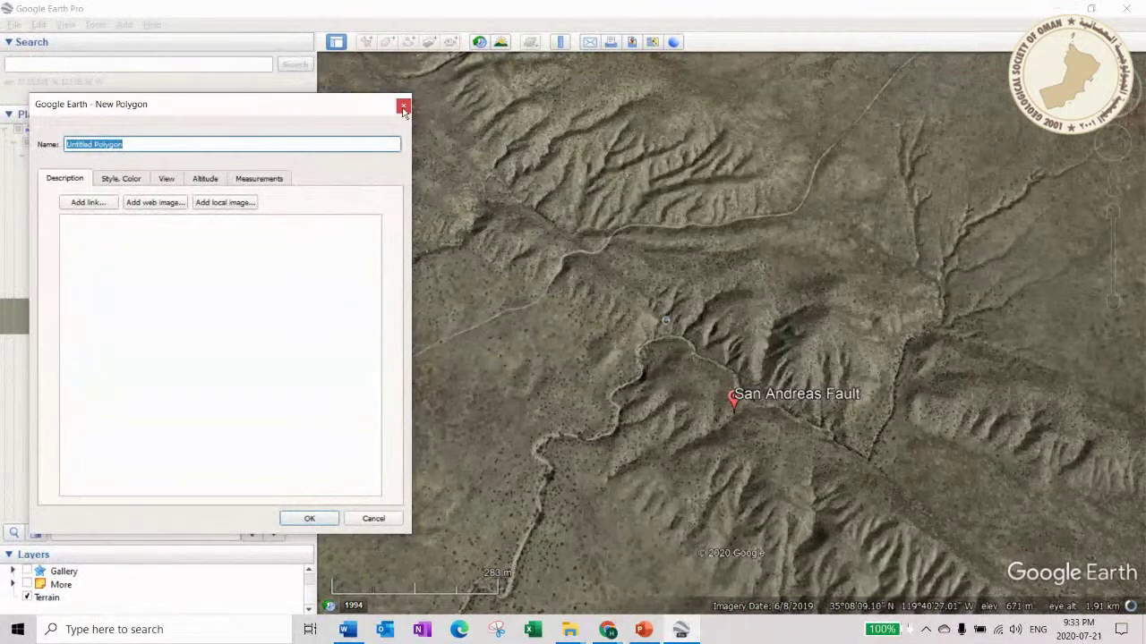
{"action": "left_click", "coordinate": [403, 107]}
- Measure the stream offset along the San Andreas Fault as a path on the ground, and close the ruler
{"action": "left_click", "coordinate": [560, 43]}
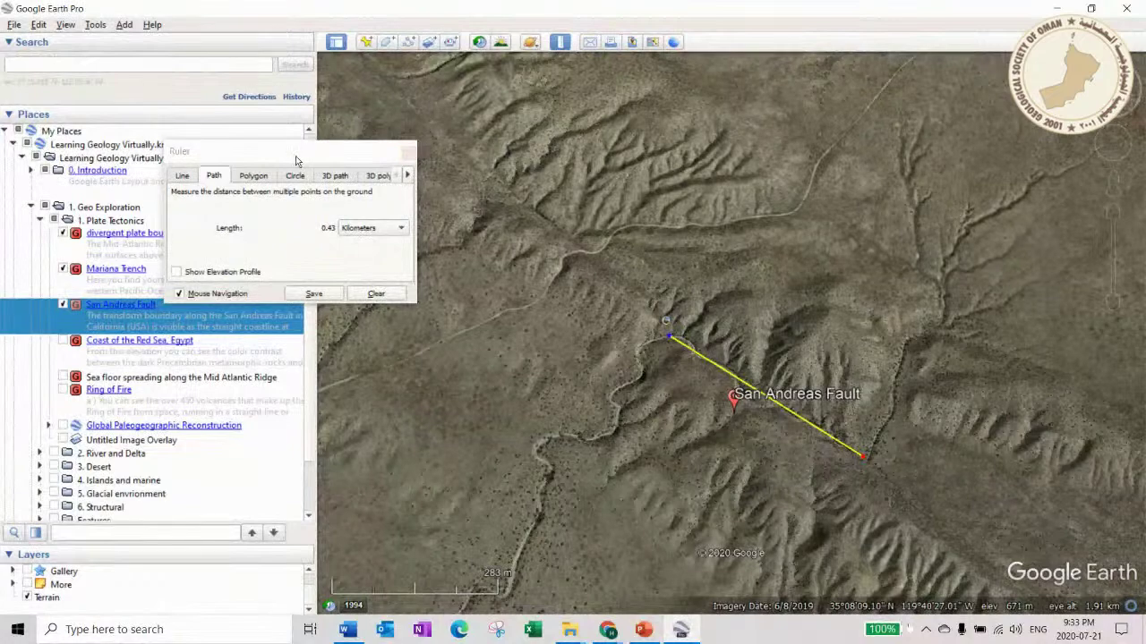
{"action": "left_click", "coordinate": [407, 155]}
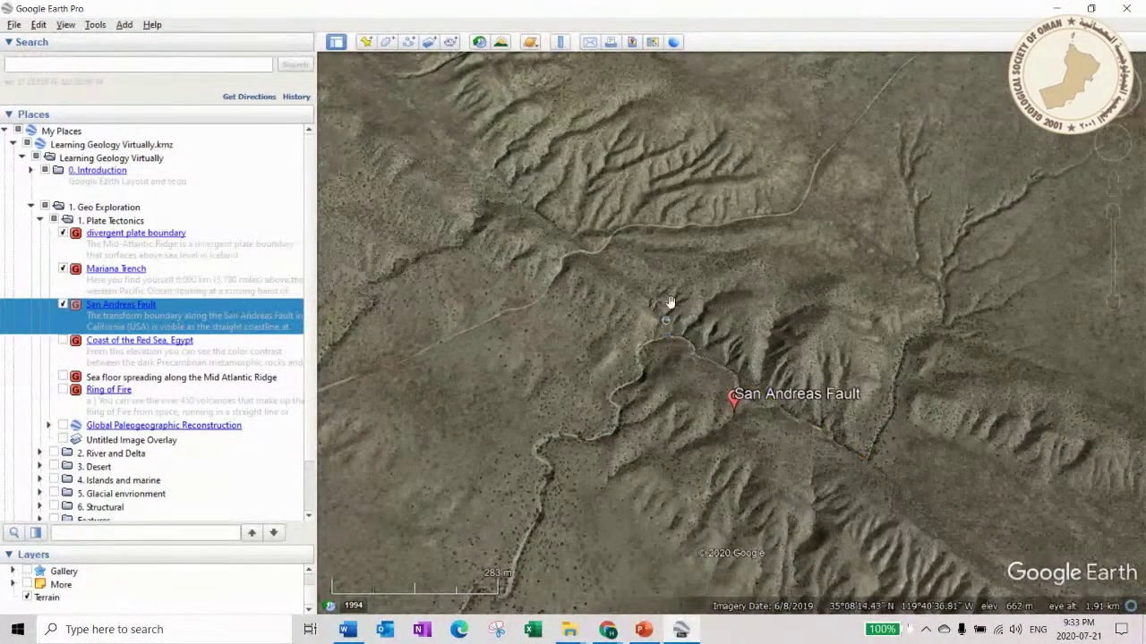
{"action": "scroll", "coordinate": [680, 301], "scroll_direction": "down", "scroll_amount": 2}
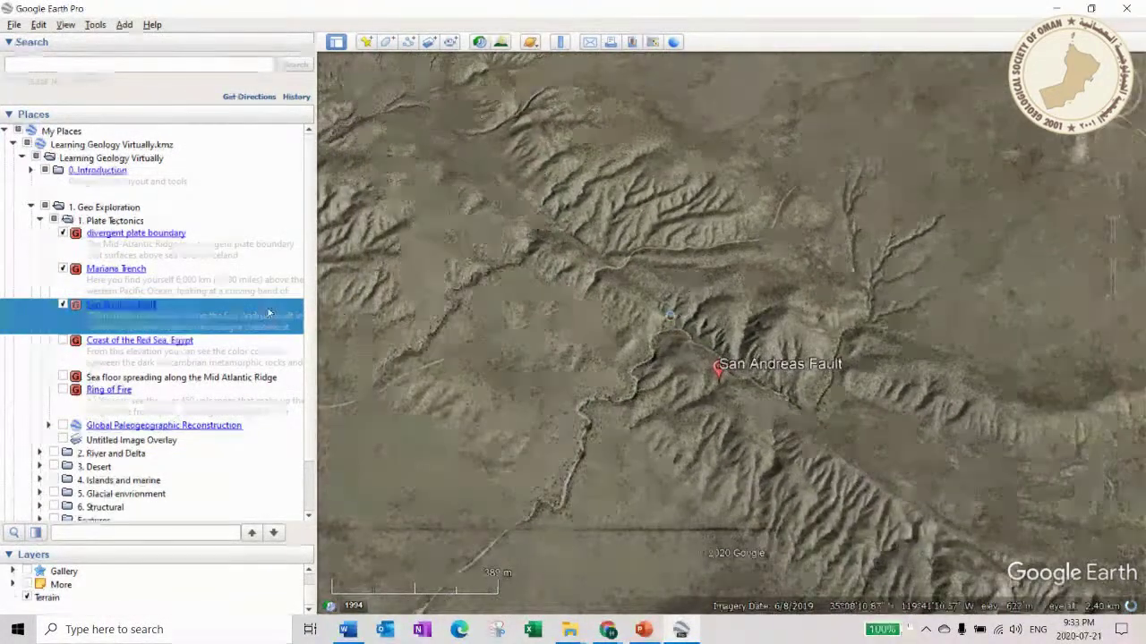
- Open the San Andreas Fault placemark's properties and start adding a link to its description
{"action": "right_click", "coordinate": [136, 305]}
{"action": "left_click", "coordinate": [179, 511]}
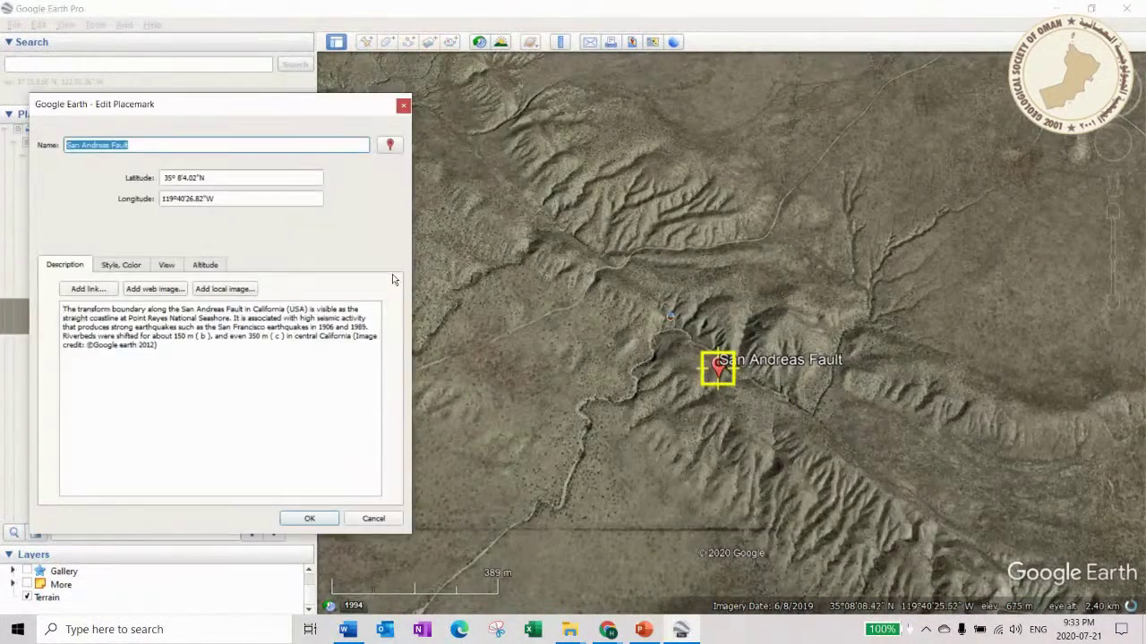
{"action": "left_click_drag", "start_coordinate": [289, 104], "coordinate": [635, 105]}
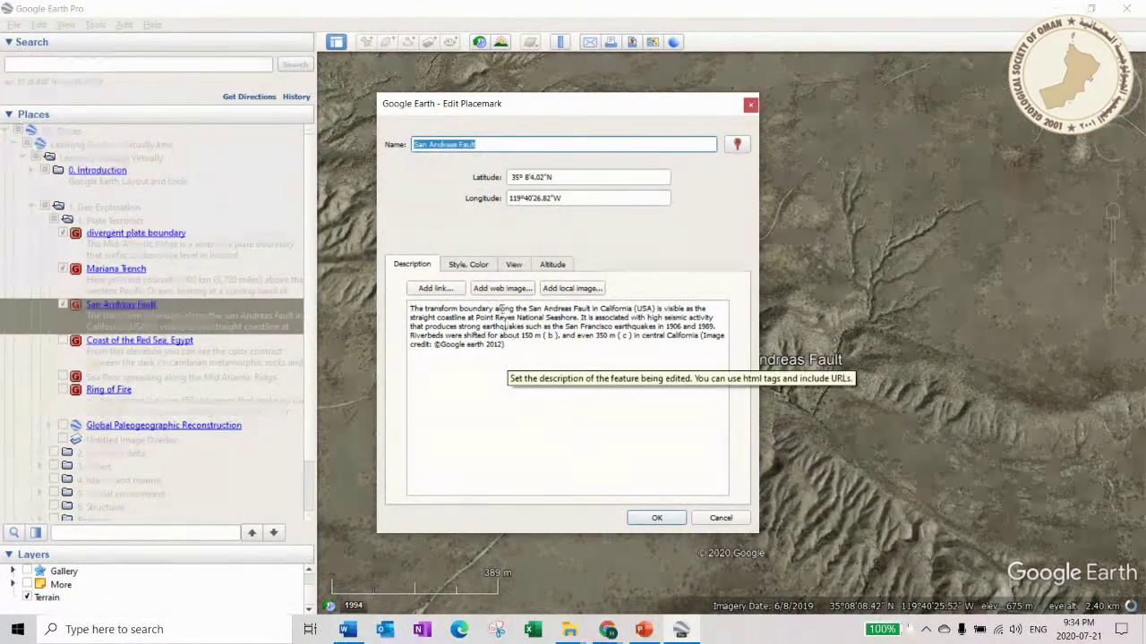
{"action": "left_click", "coordinate": [453, 290]}
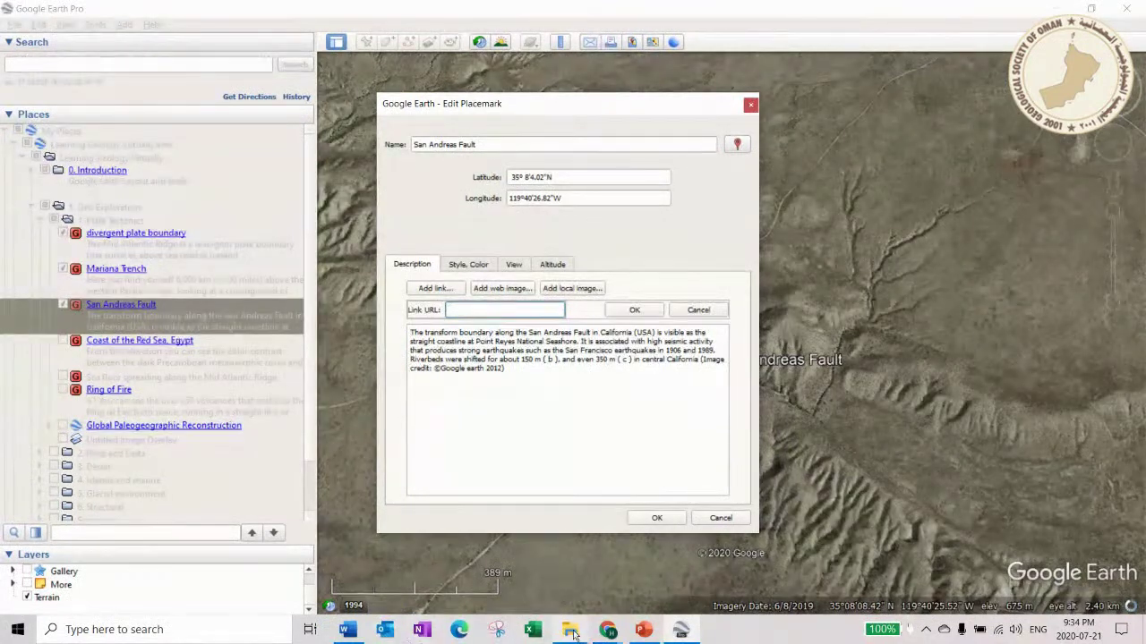
- Switch to Google Chrome and replace the image search for the Australian geological map with "san andreas fault"
{"action": "left_click", "coordinate": [608, 629]}
{"action": "left_click", "coordinate": [583, 573]}
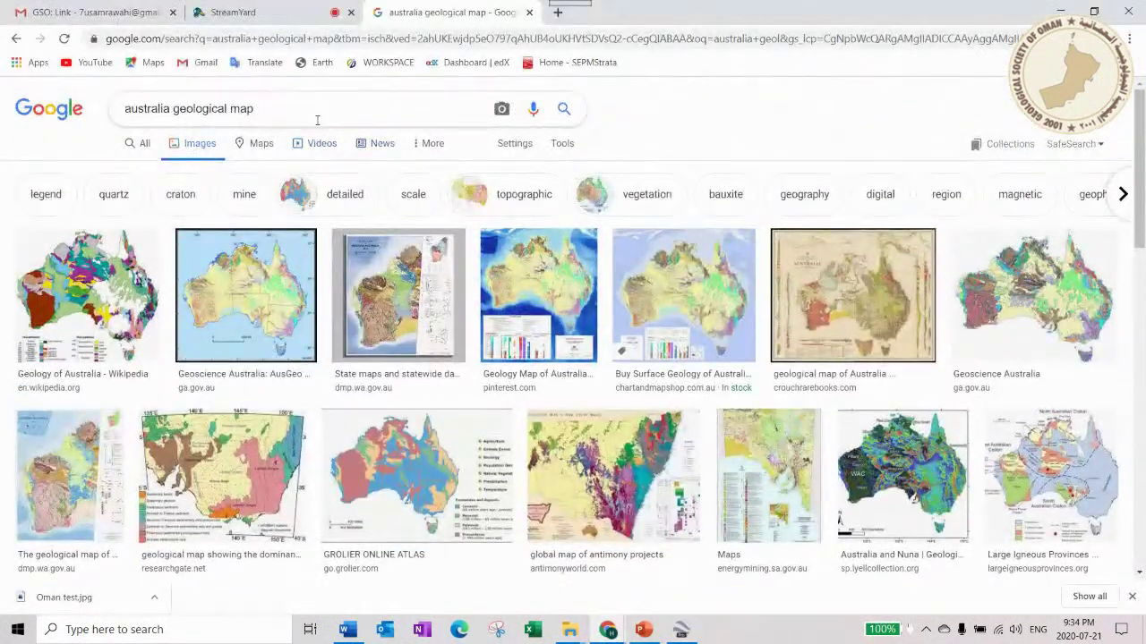
{"action": "left_click_drag", "start_coordinate": [317, 119], "coordinate": [65, 109]}
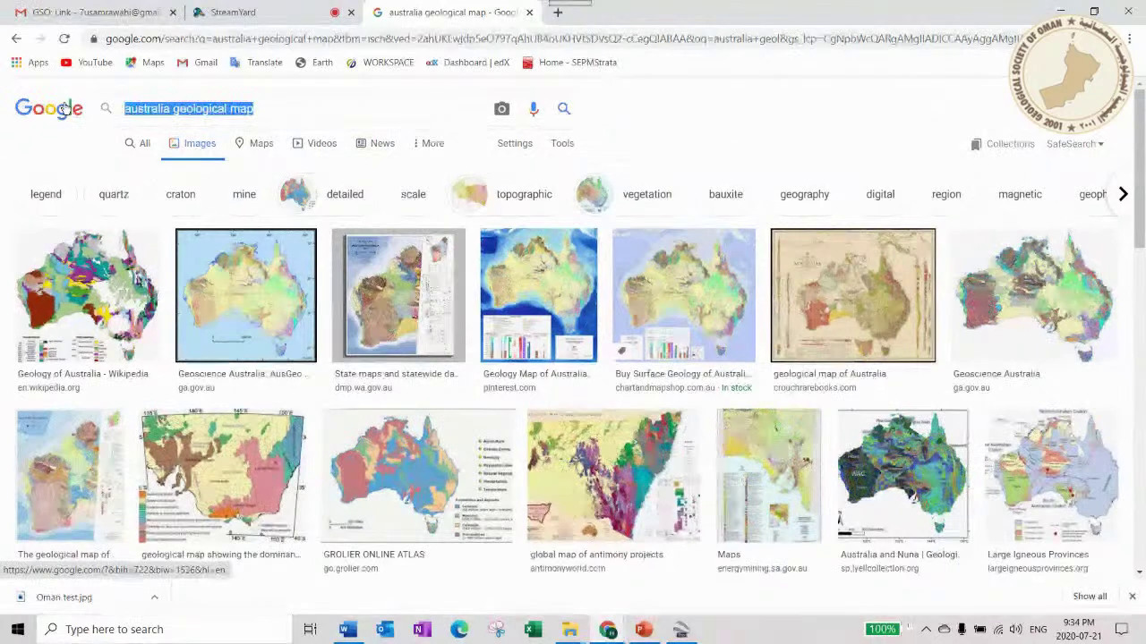
{"action": "type", "text": "san and"}
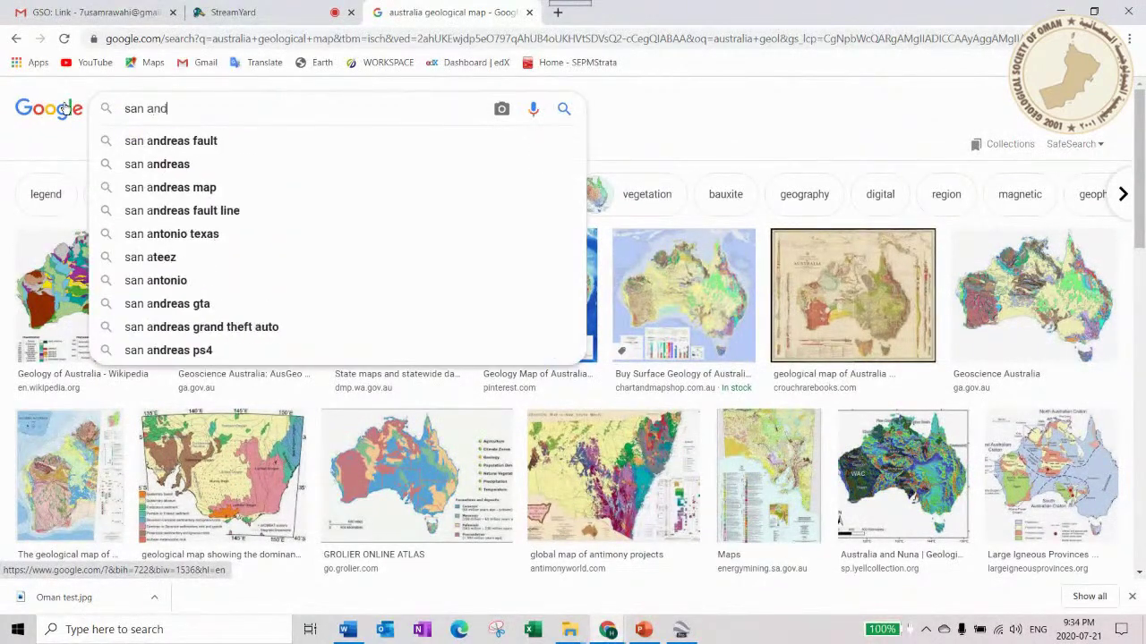
{"action": "type", "text": "reas"}
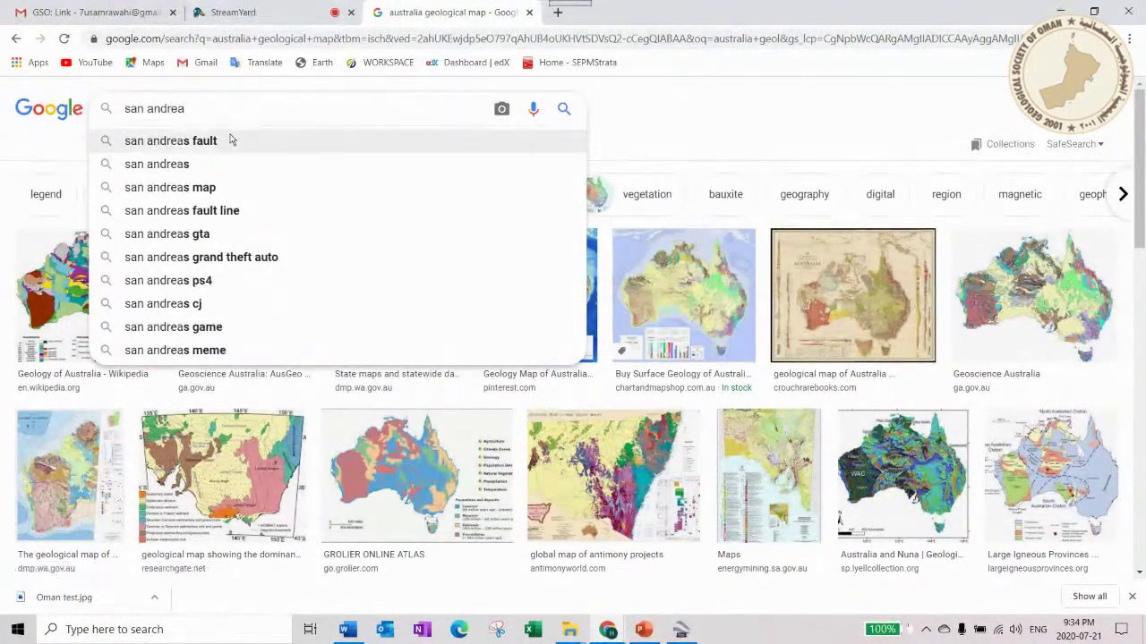
{"action": "left_click", "coordinate": [170, 141]}
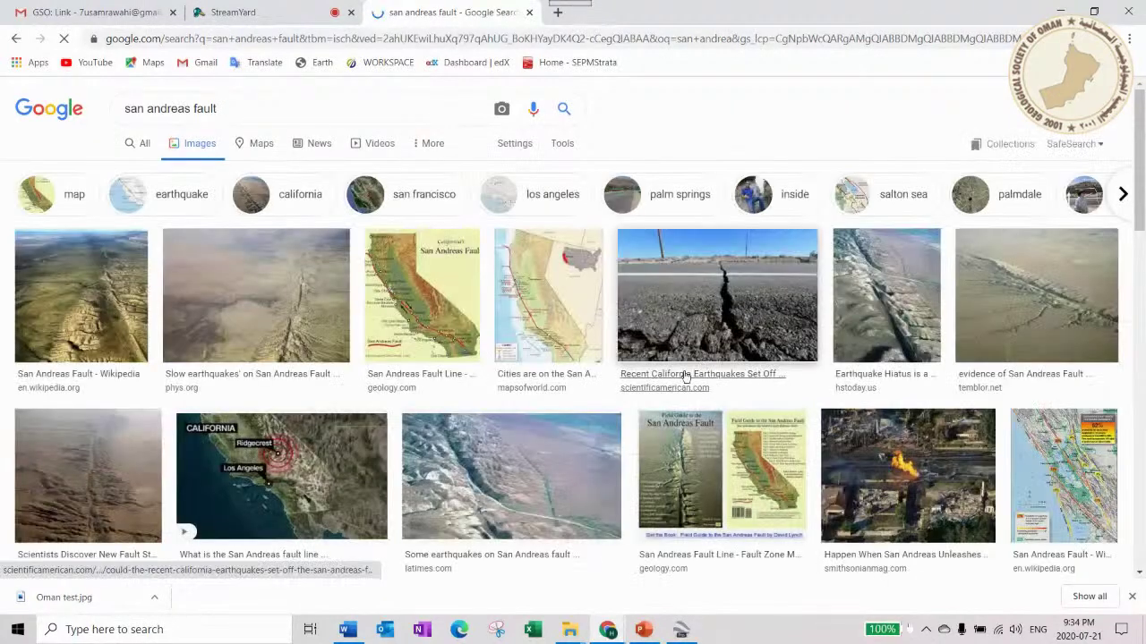
- Preview the Phys.org aerial photo of the San Andreas Fault among the image results
{"action": "left_click", "coordinate": [277, 316]}
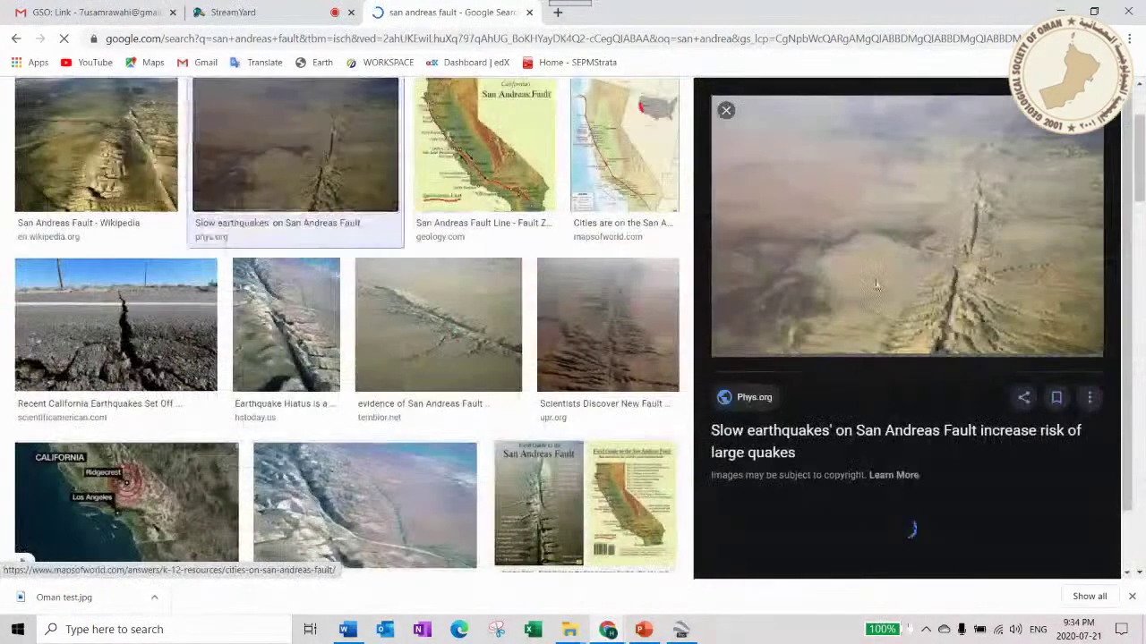
{"action": "scroll", "coordinate": [893, 301], "scroll_direction": "down", "scroll_amount": 2}
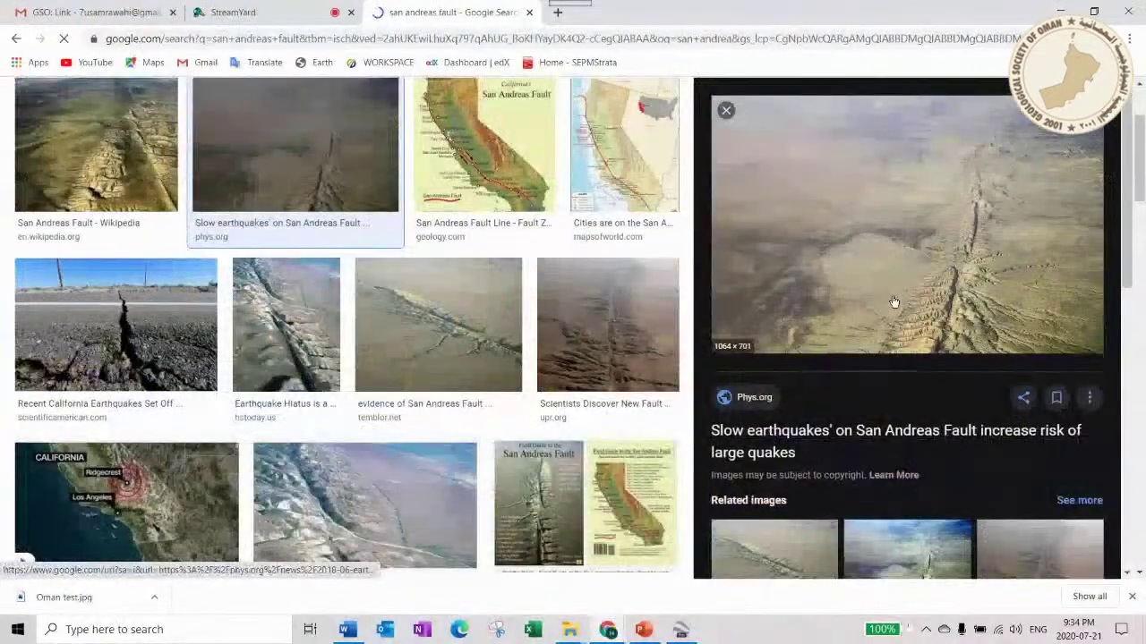
{"action": "scroll", "coordinate": [438, 322], "scroll_direction": "up", "scroll_amount": 2}
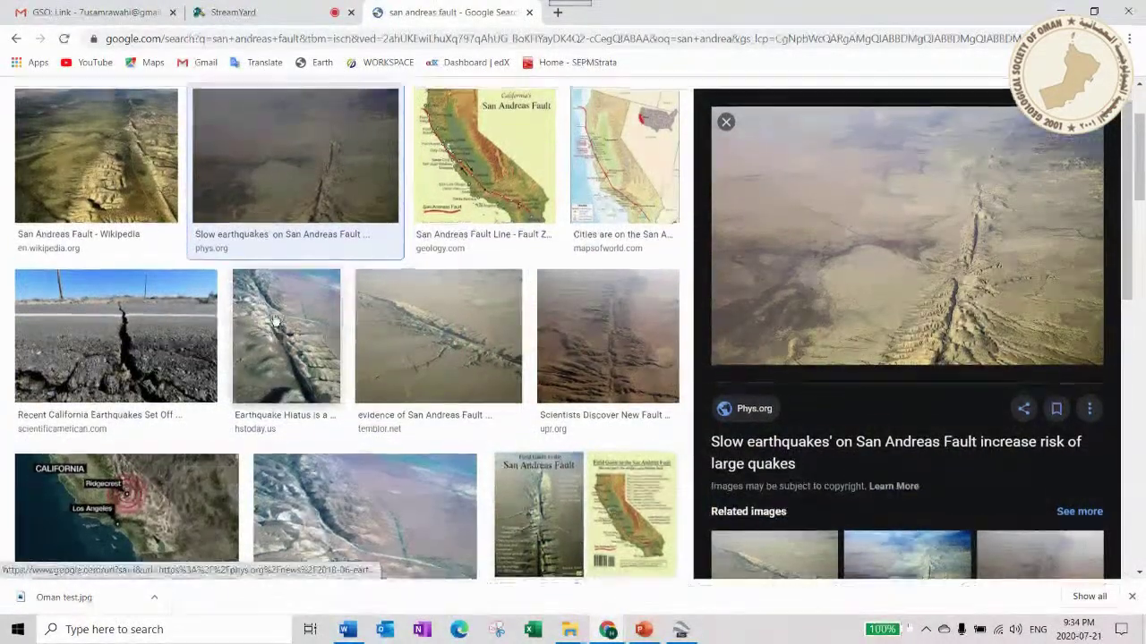
- Show the general web results, open the San Andreas Fault Wikipedia article, and copy its address
{"action": "left_click", "coordinate": [129, 148]}
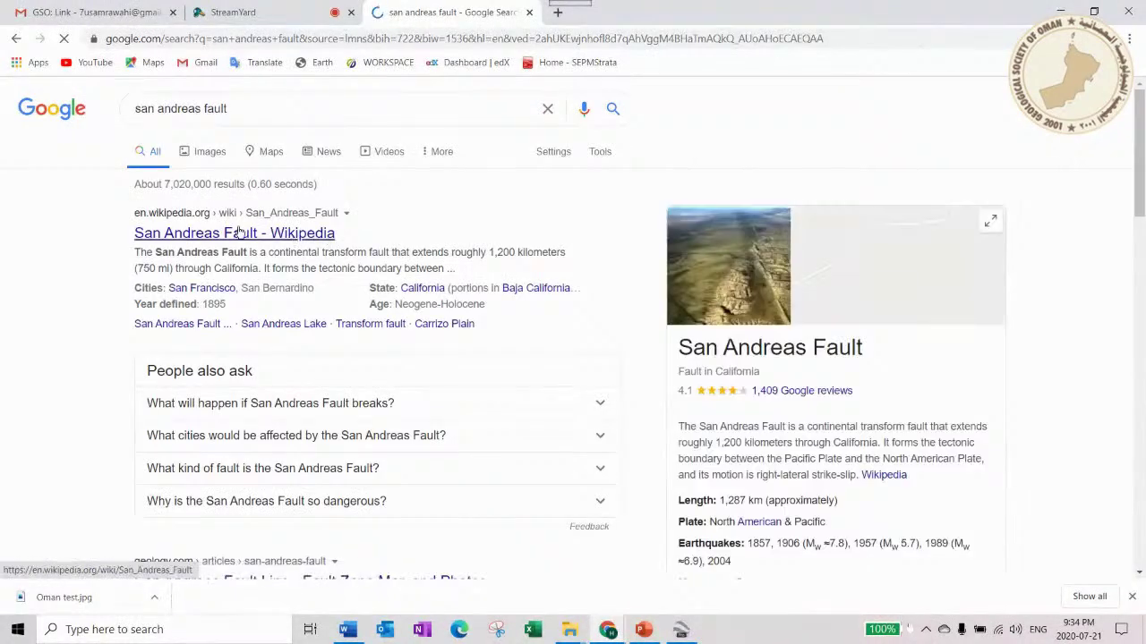
{"action": "left_click", "coordinate": [240, 234]}
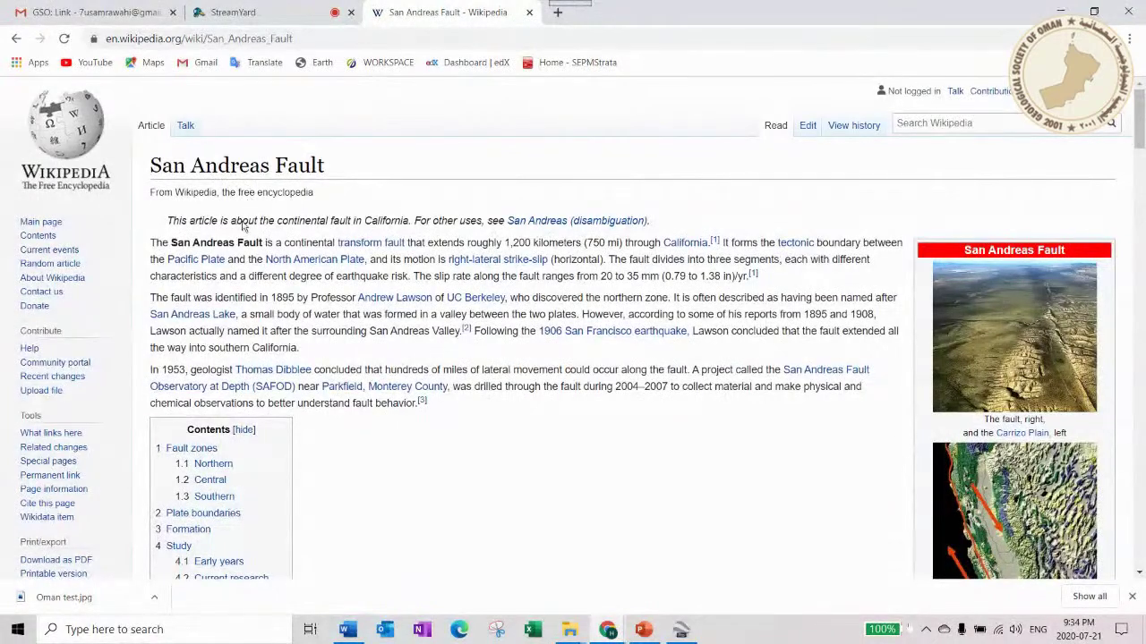
{"action": "left_click", "coordinate": [328, 44]}
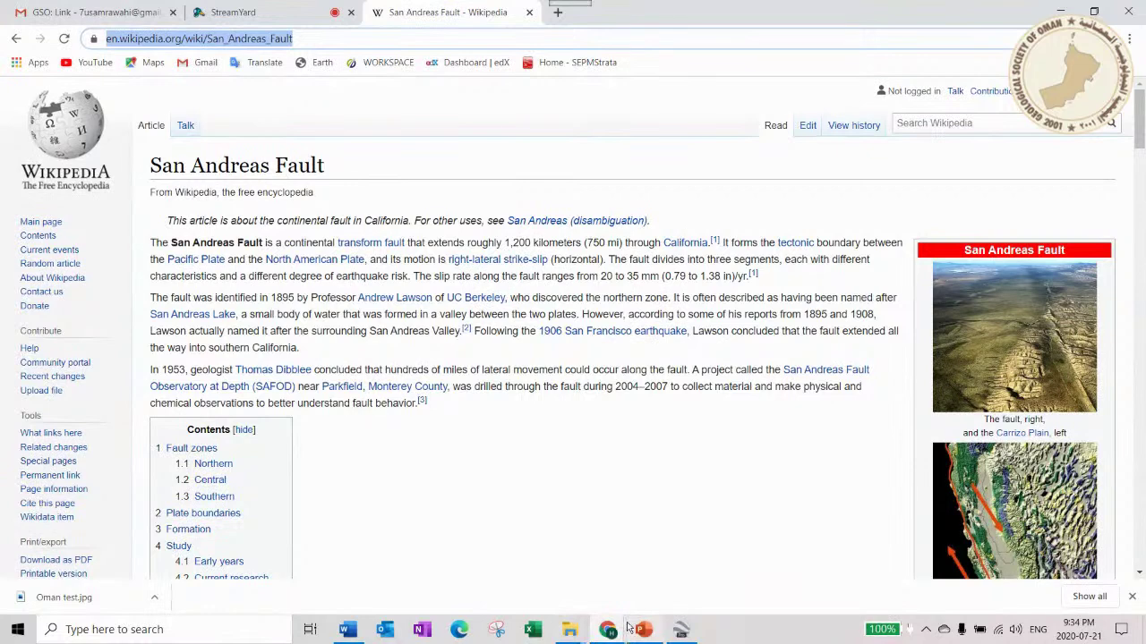
{"action": "left_click", "coordinate": [680, 629]}
{"action": "key", "text": "ctrl+v"}
{"action": "left_click", "coordinate": [627, 314]}
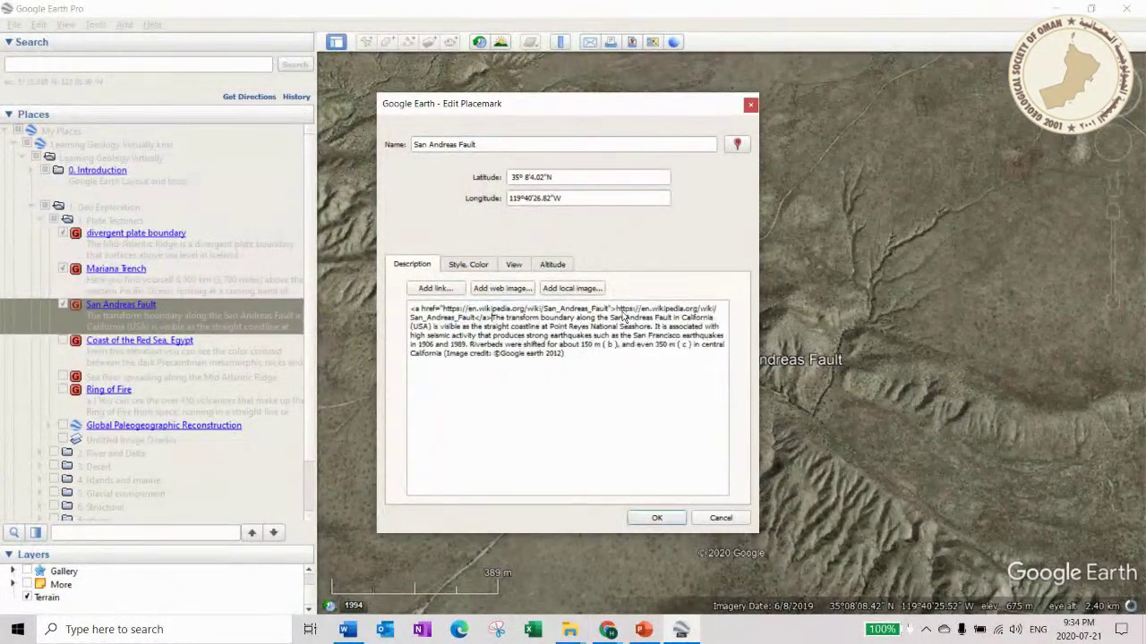
{"action": "left_click", "coordinate": [656, 518]}
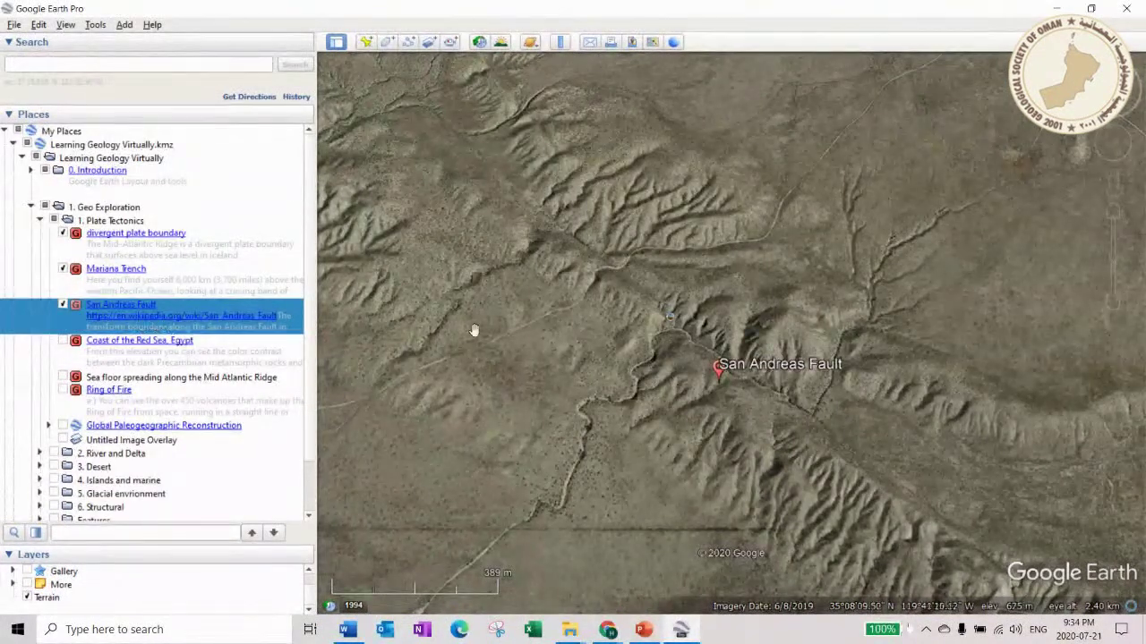
- Open the Wikipedia link from the San Andreas Fault placemark and read the article's introduction, plate motion map, and contents
{"action": "scroll", "coordinate": [677, 391], "scroll_direction": "down", "scroll_amount": 3}
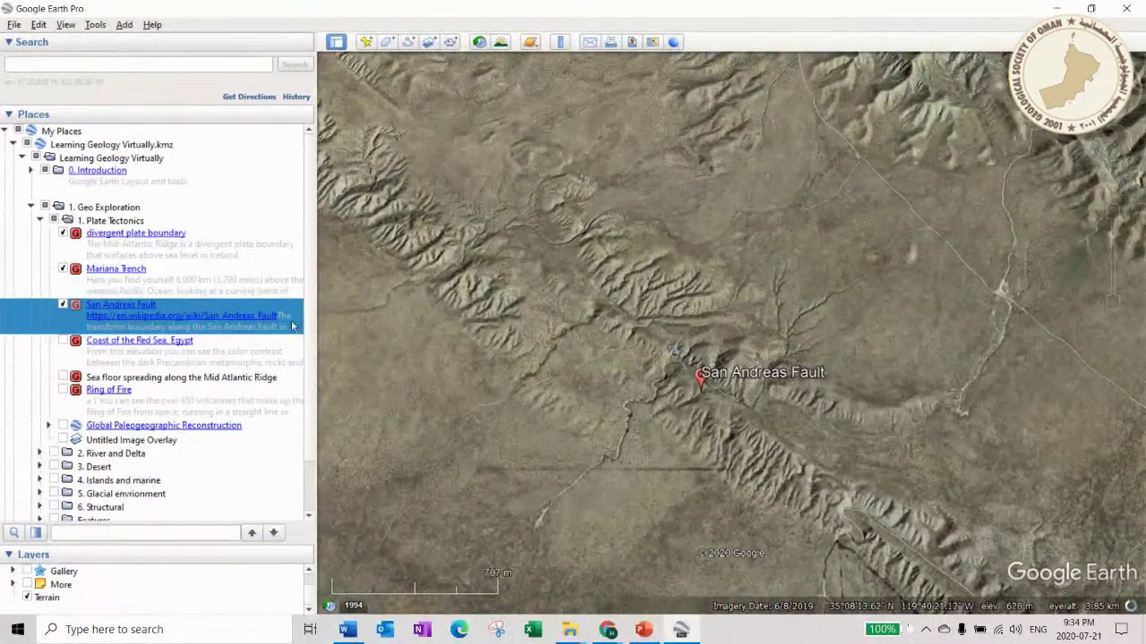
{"action": "left_click", "coordinate": [199, 320]}
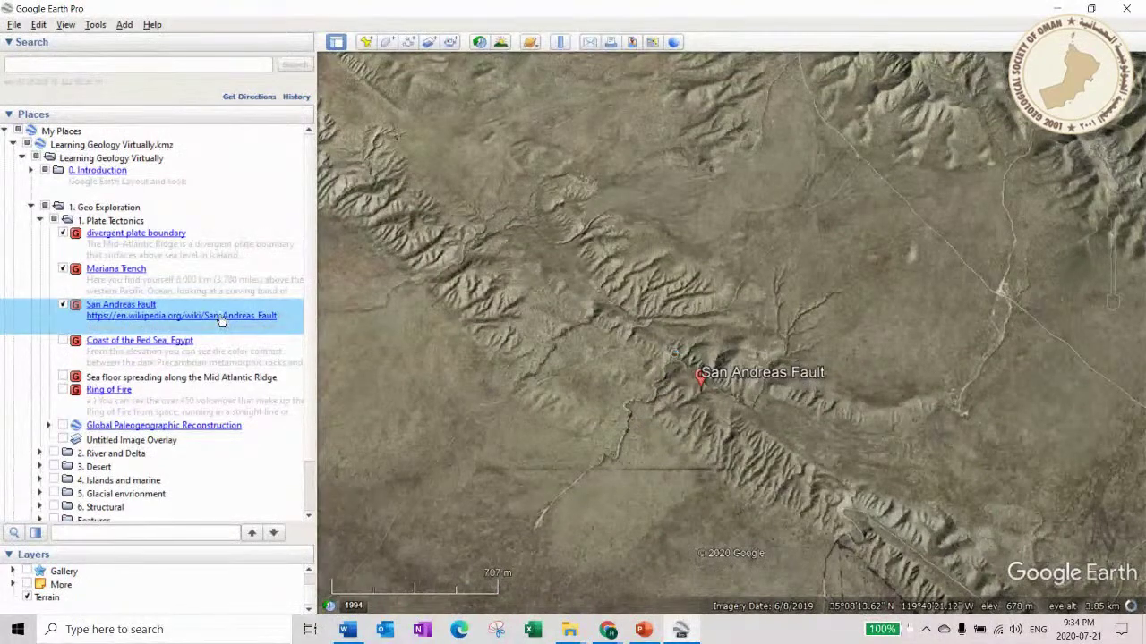
{"action": "left_click", "coordinate": [221, 318]}
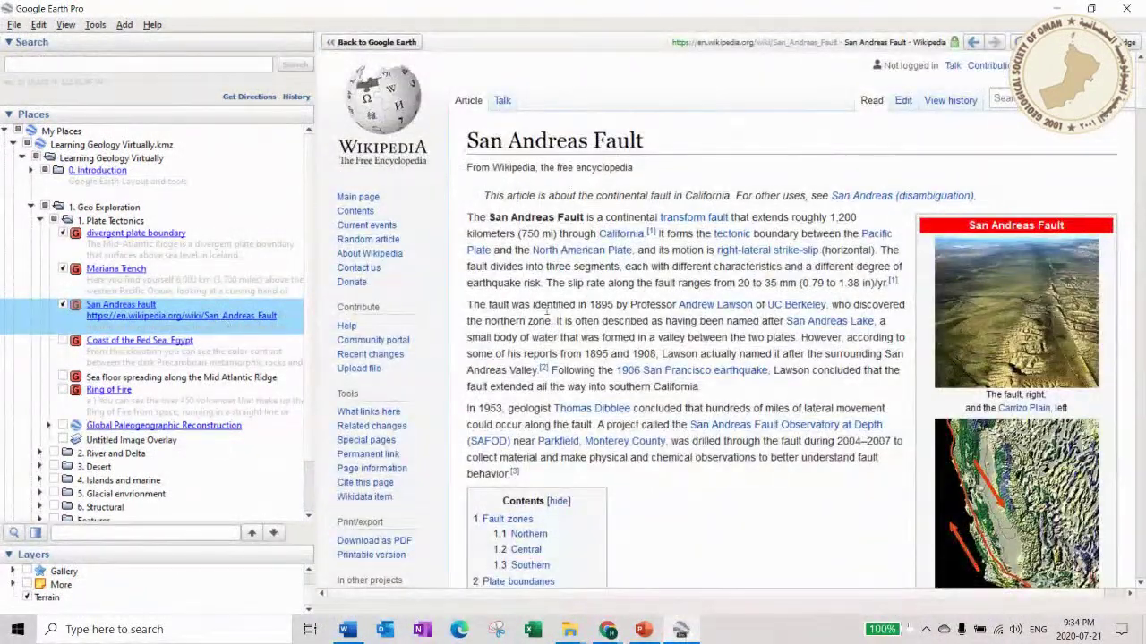
{"action": "scroll", "coordinate": [704, 282], "scroll_direction": "down", "scroll_amount": 3}
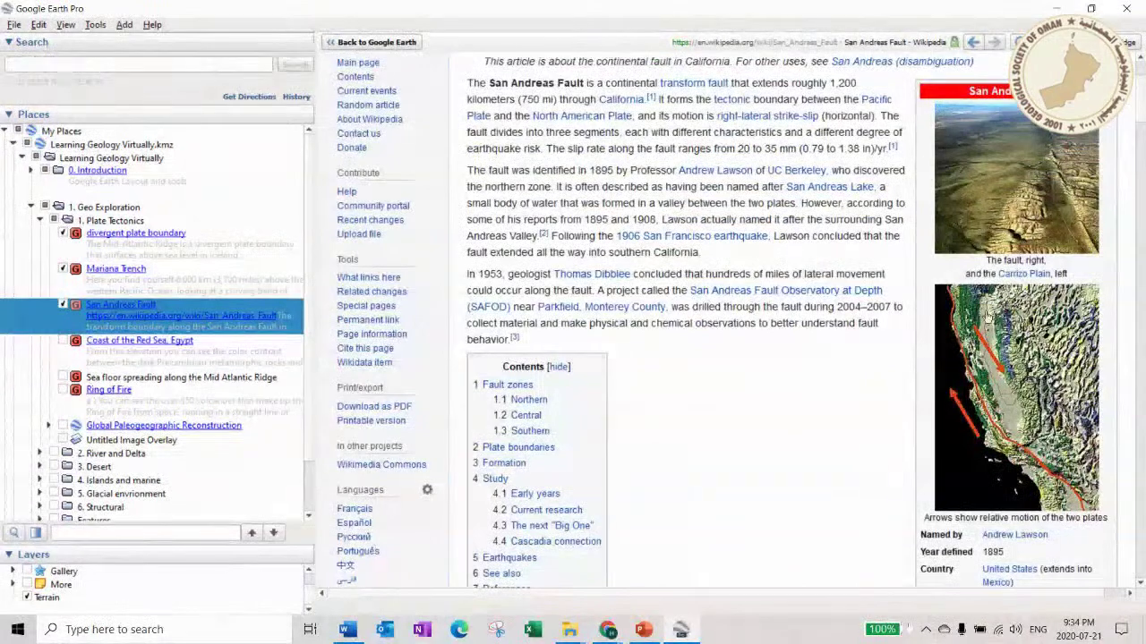
{"action": "scroll", "coordinate": [1023, 363], "scroll_direction": "down", "scroll_amount": 2}
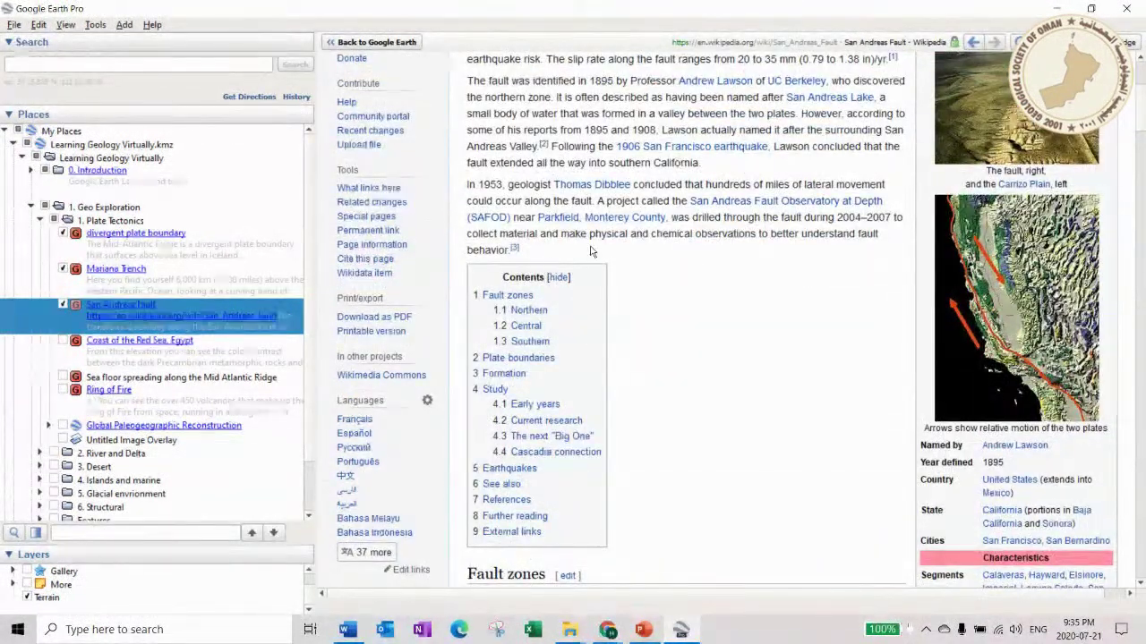
{"action": "scroll", "coordinate": [591, 251], "scroll_direction": "down", "scroll_amount": 5}
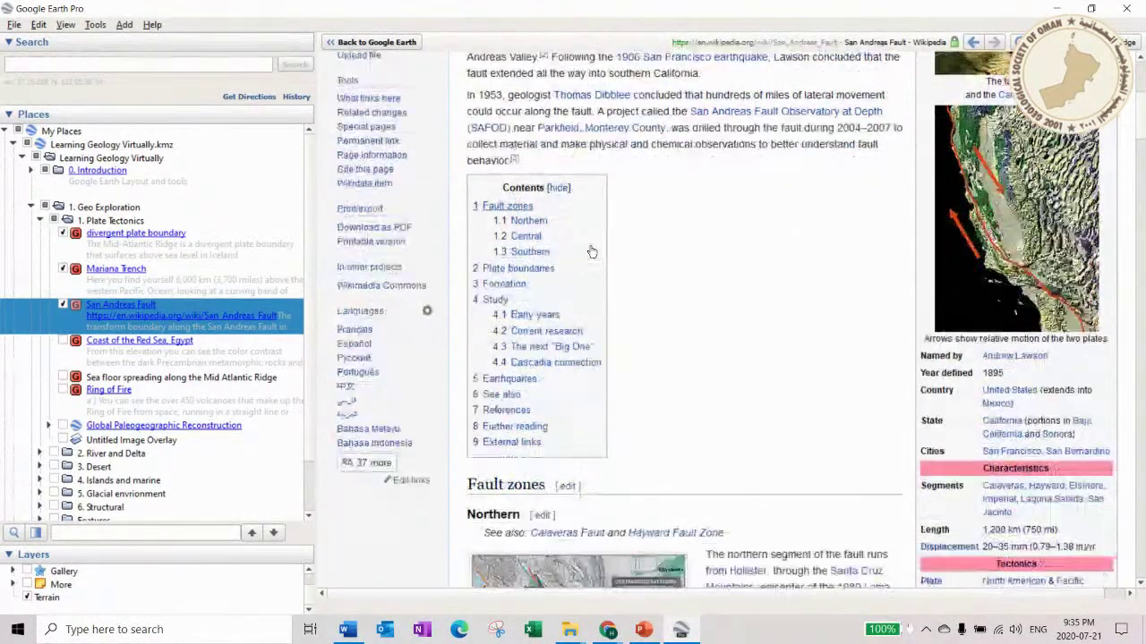
- Fly to the Coast of the Red Sea, Egypt placemark and examine the central rift on the sea floor and the facing coastlines
{"action": "double_click", "coordinate": [146, 342]}
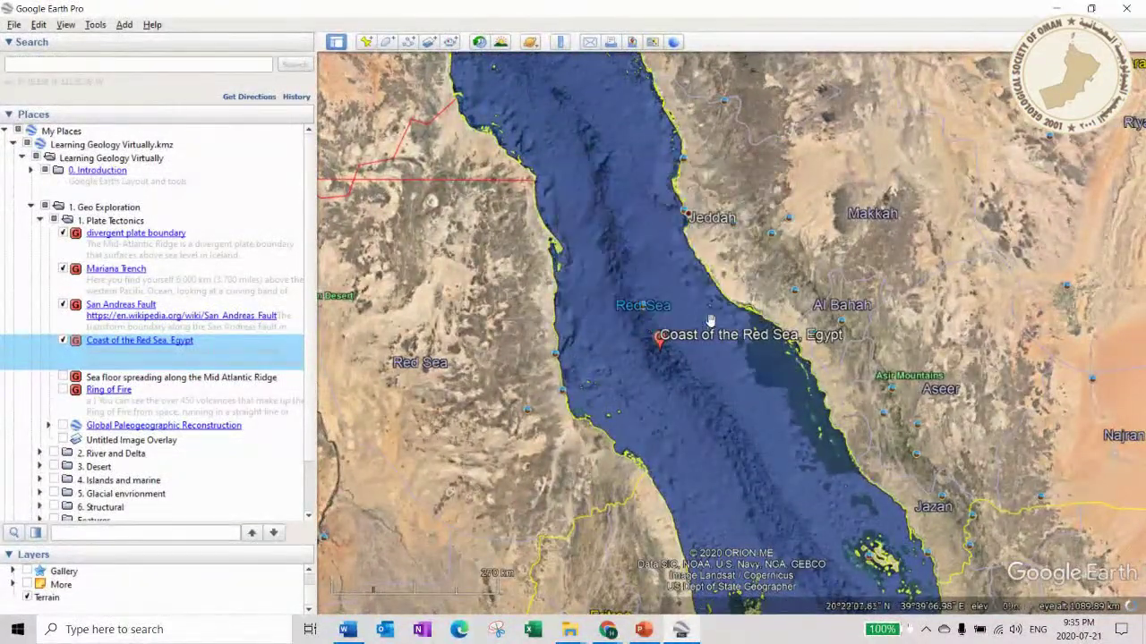
{"action": "left_click_drag", "start_coordinate": [670, 314], "coordinate": [668, 281]}
{"action": "scroll", "coordinate": [668, 280], "scroll_direction": "down", "scroll_amount": 2}
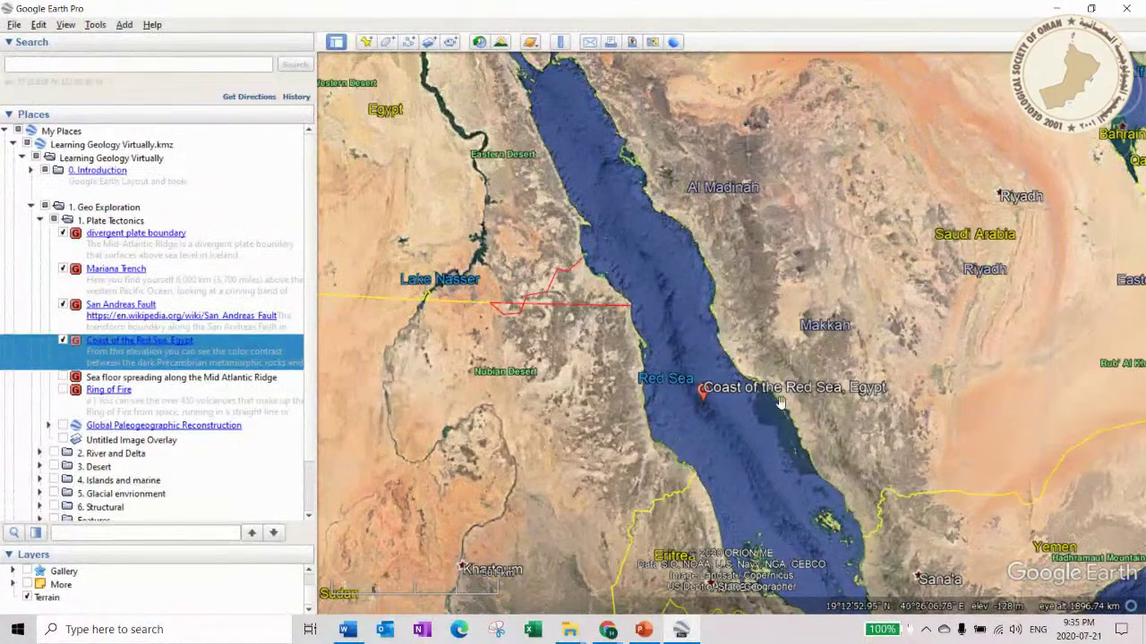
{"action": "left_click_drag", "start_coordinate": [548, 457], "coordinate": [521, 404]}
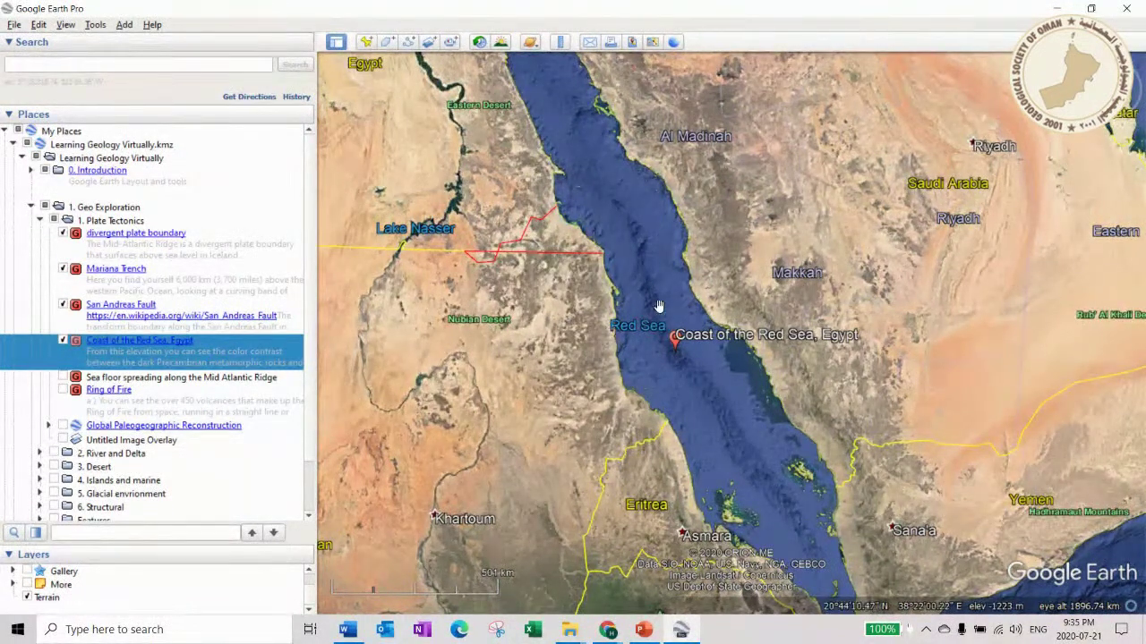
{"action": "scroll", "coordinate": [658, 307], "scroll_direction": "up", "scroll_amount": 4}
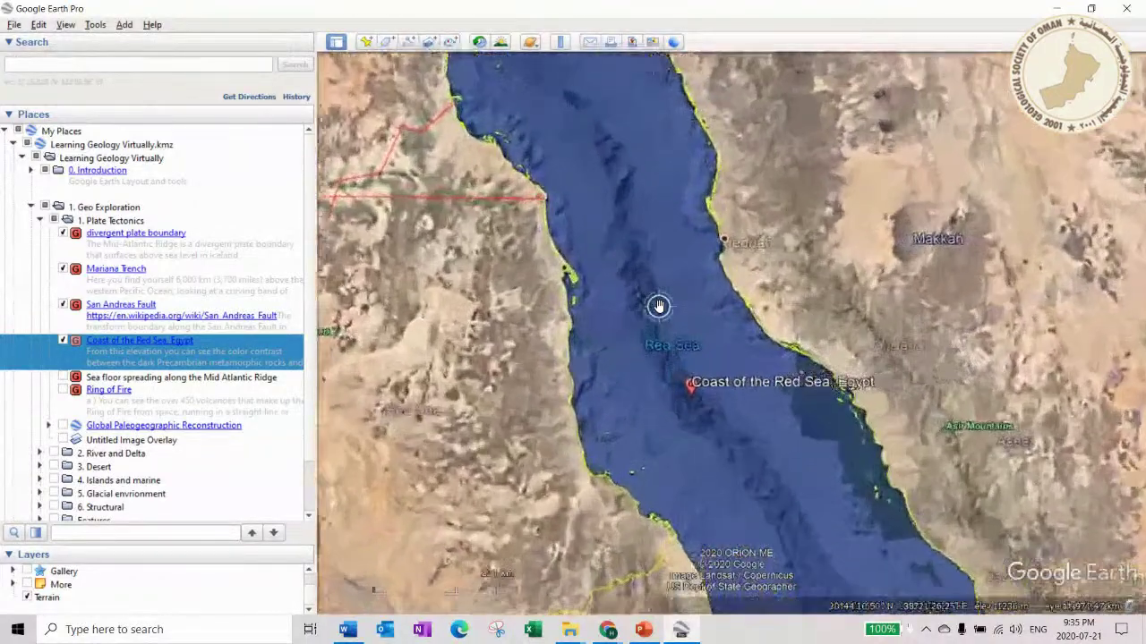
{"action": "scroll", "coordinate": [683, 363], "scroll_direction": "up", "scroll_amount": 2}
{"action": "scroll", "coordinate": [661, 305], "scroll_direction": "down", "scroll_amount": 4}
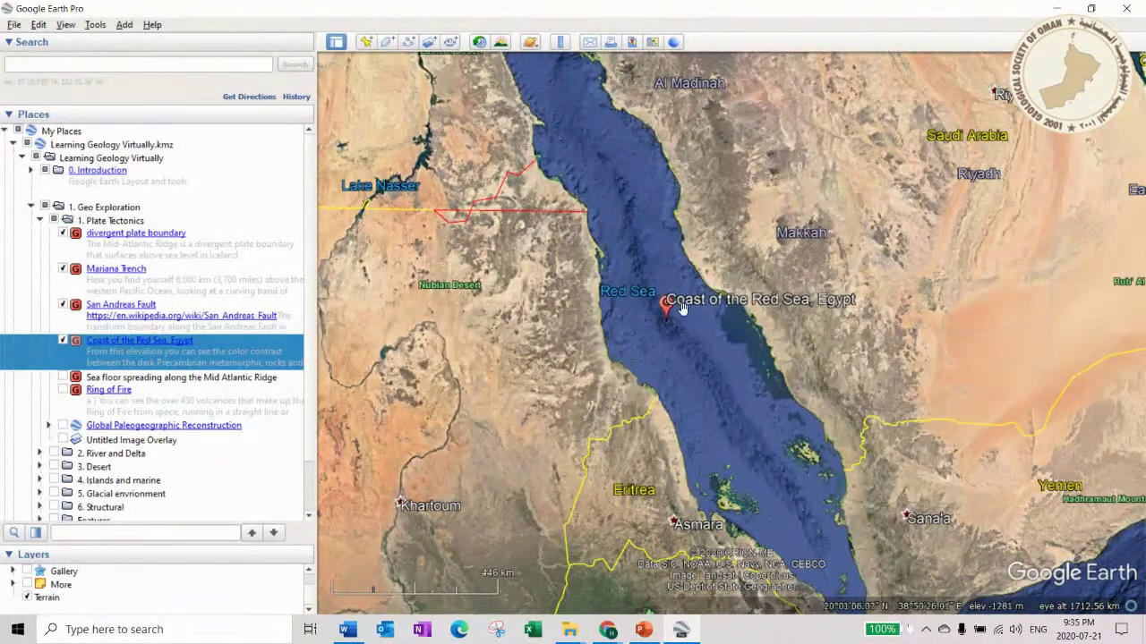
- View the whole Red Sea and Arabian Peninsula, and follow the rift south past Djibouti into the Ethiopian Rift Valley
{"action": "scroll", "coordinate": [709, 285], "scroll_direction": "down", "scroll_amount": 2}
{"action": "scroll", "coordinate": [713, 282], "scroll_direction": "down", "scroll_amount": 2}
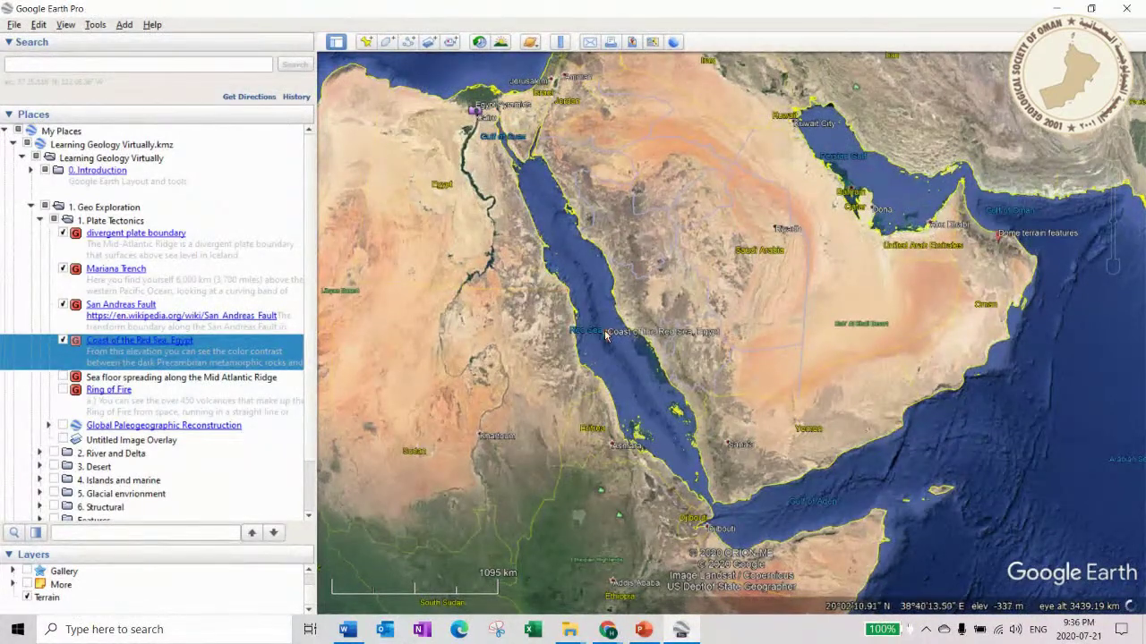
{"action": "left_click_drag", "start_coordinate": [638, 425], "coordinate": [598, 253]}
{"action": "scroll", "coordinate": [598, 415], "scroll_direction": "up", "scroll_amount": 3}
{"action": "scroll", "coordinate": [598, 415], "scroll_direction": "up", "scroll_amount": 3}
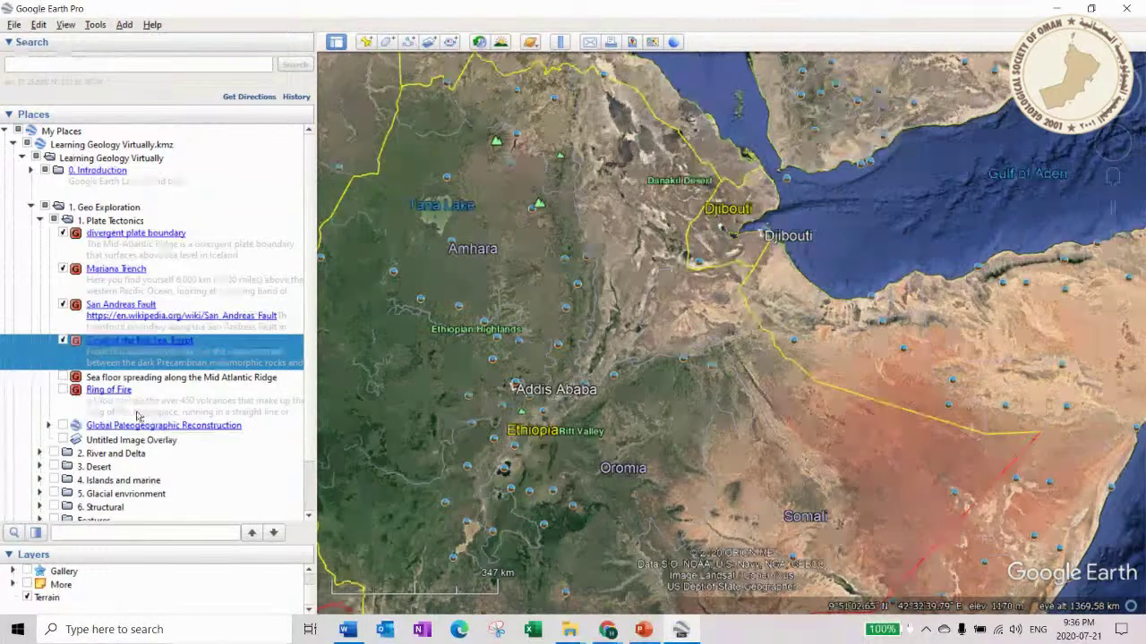
- Turn on the Untitled Image Overlay showing the East African Rift plates and fly to it
{"action": "double_click", "coordinate": [76, 441]}
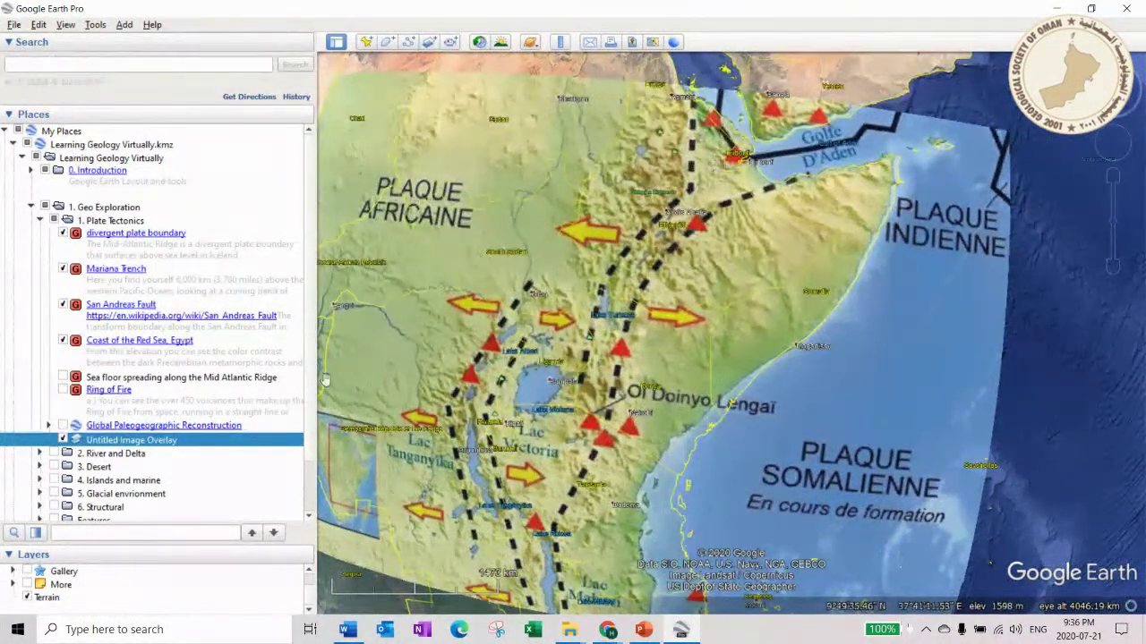
{"action": "right_click", "coordinate": [178, 439]}
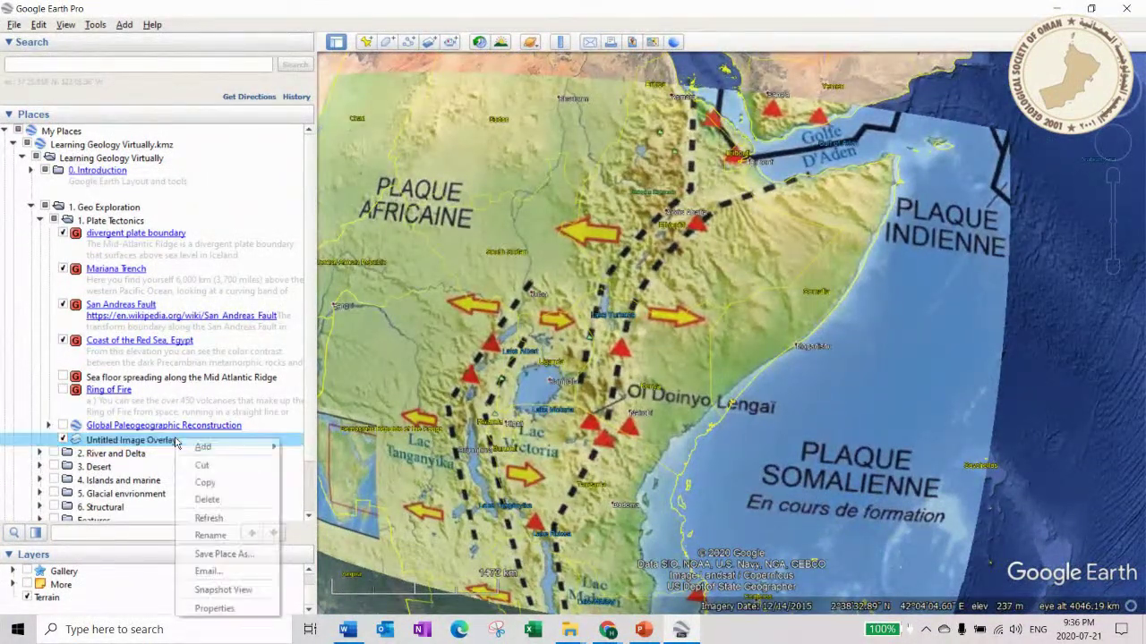
{"action": "left_click", "coordinate": [228, 606]}
{"action": "left_click_drag", "start_coordinate": [626, 205], "coordinate": [528, 197]}
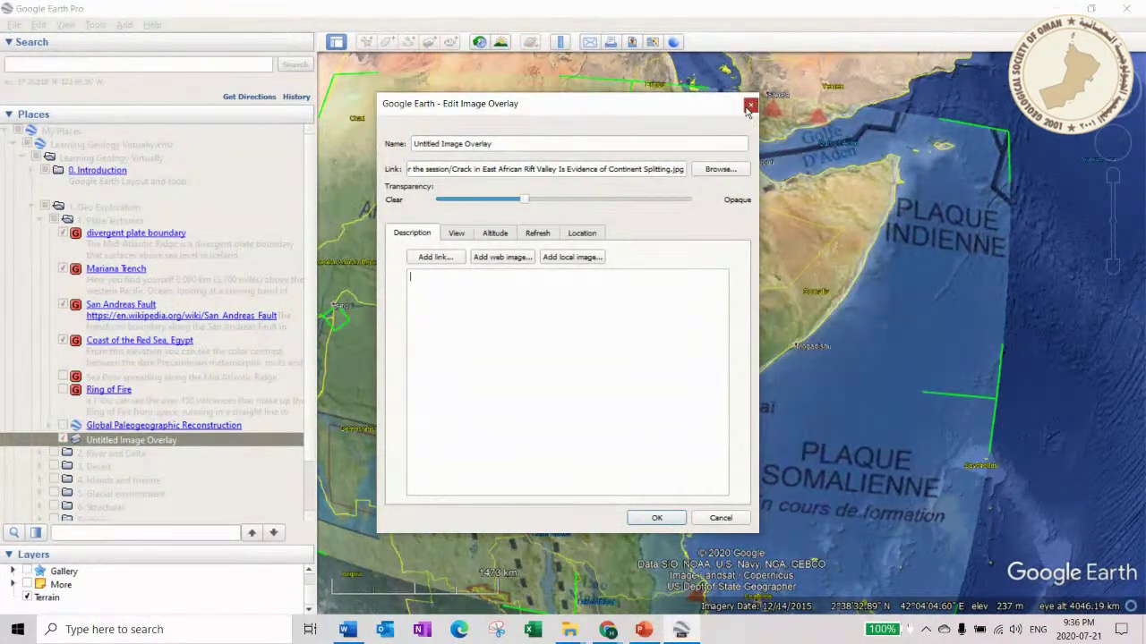
{"action": "left_click", "coordinate": [749, 106]}
- Make the Untitled Image Overlay more transparent over the Ethiopian rift and save its properties
{"action": "scroll", "coordinate": [703, 172], "scroll_direction": "up", "scroll_amount": 4}
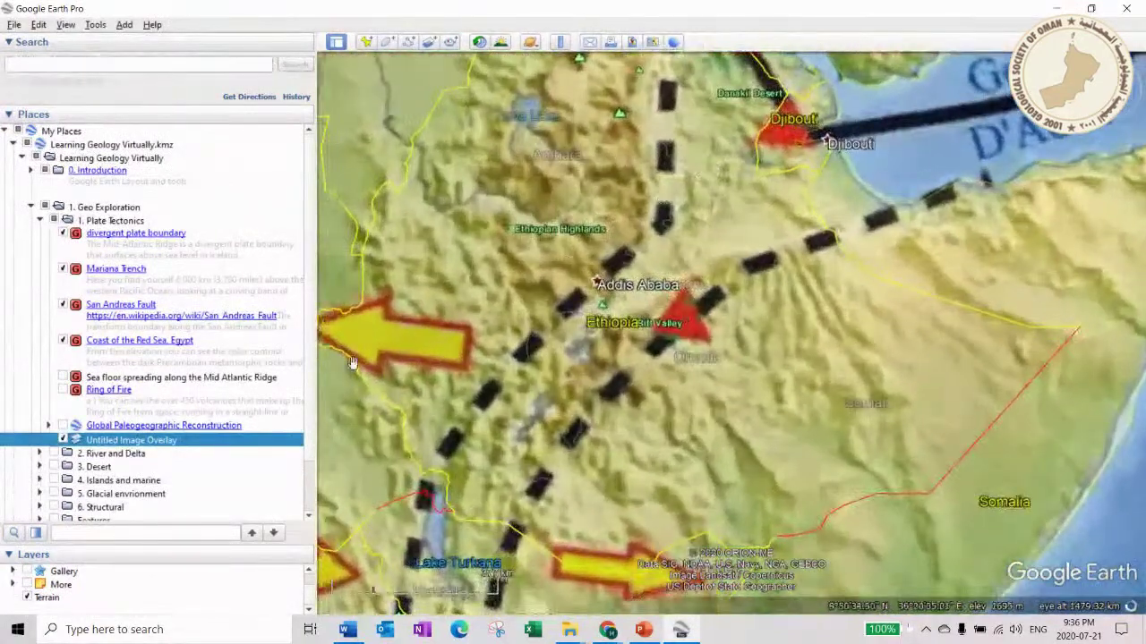
{"action": "right_click", "coordinate": [160, 440]}
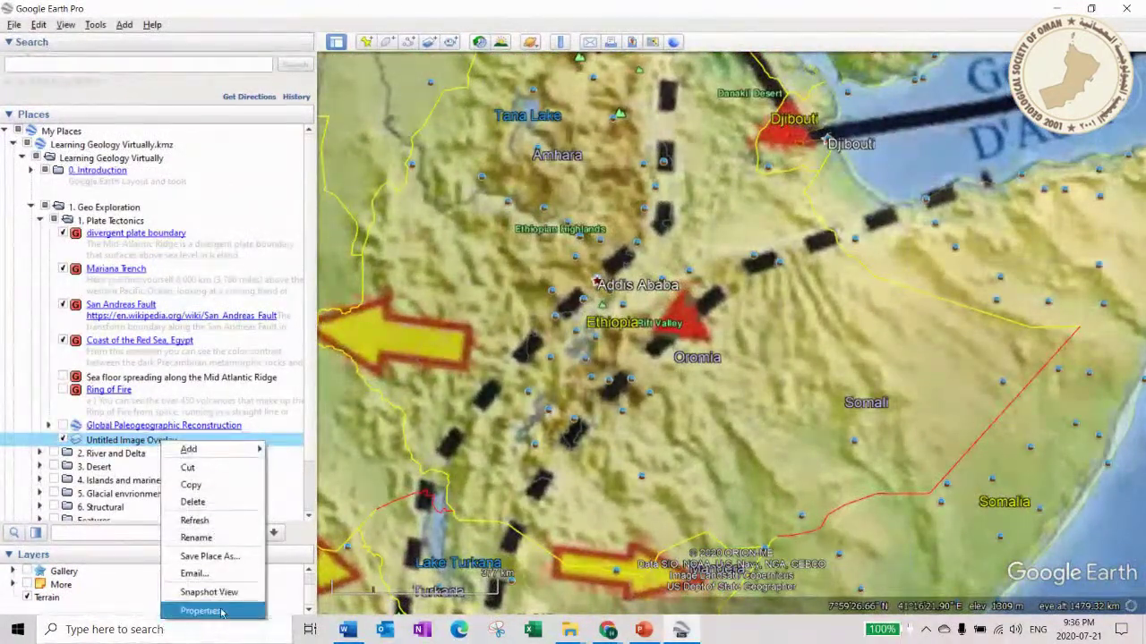
{"action": "left_click", "coordinate": [221, 612]}
{"action": "left_click_drag", "start_coordinate": [618, 198], "coordinate": [504, 197]}
{"action": "left_click", "coordinate": [656, 517]}
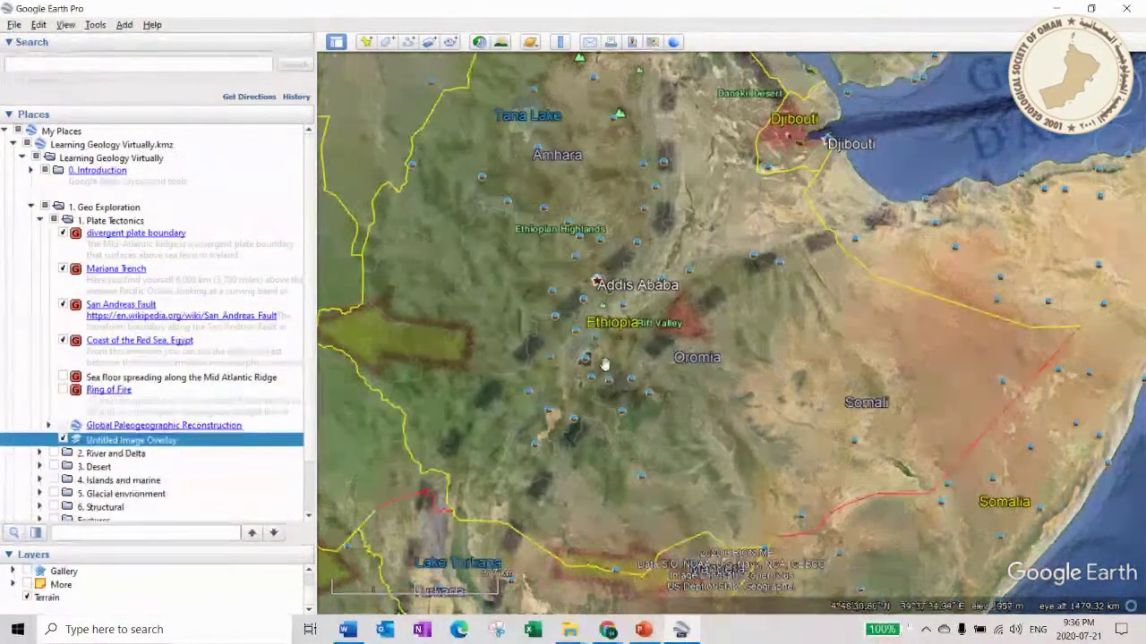
- Toggle the Untitled Image Overlay over Ethiopia and Djibouti to compare the mapped rift with the satellite imagery, and leave it hidden
{"action": "scroll", "coordinate": [638, 264], "scroll_direction": "up", "scroll_amount": 2}
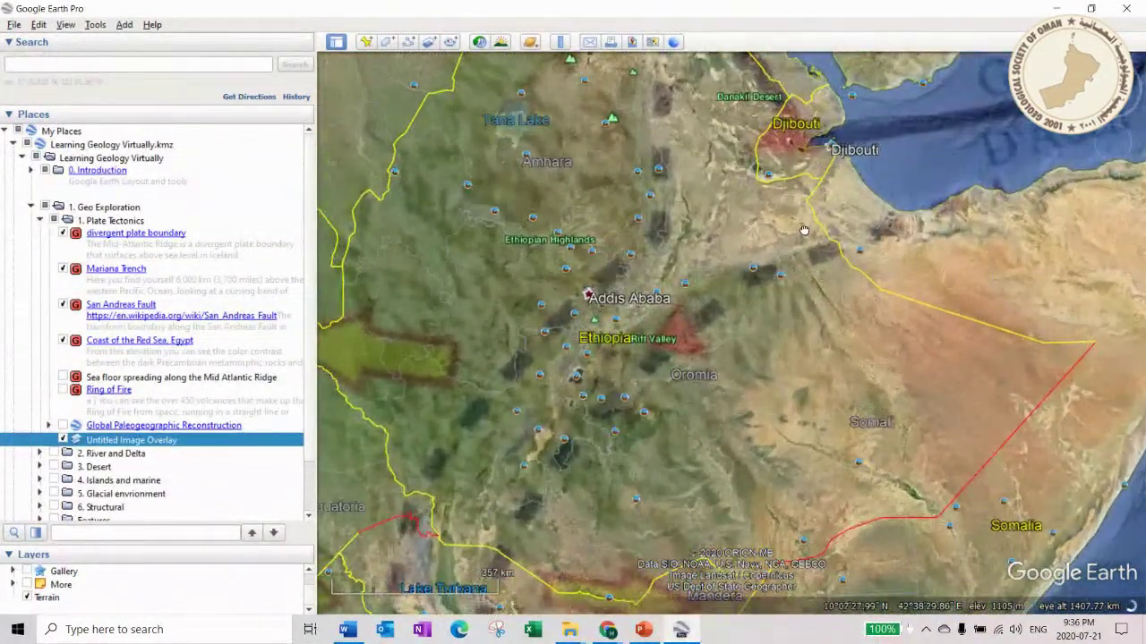
{"action": "left_click_drag", "start_coordinate": [668, 130], "coordinate": [624, 233]}
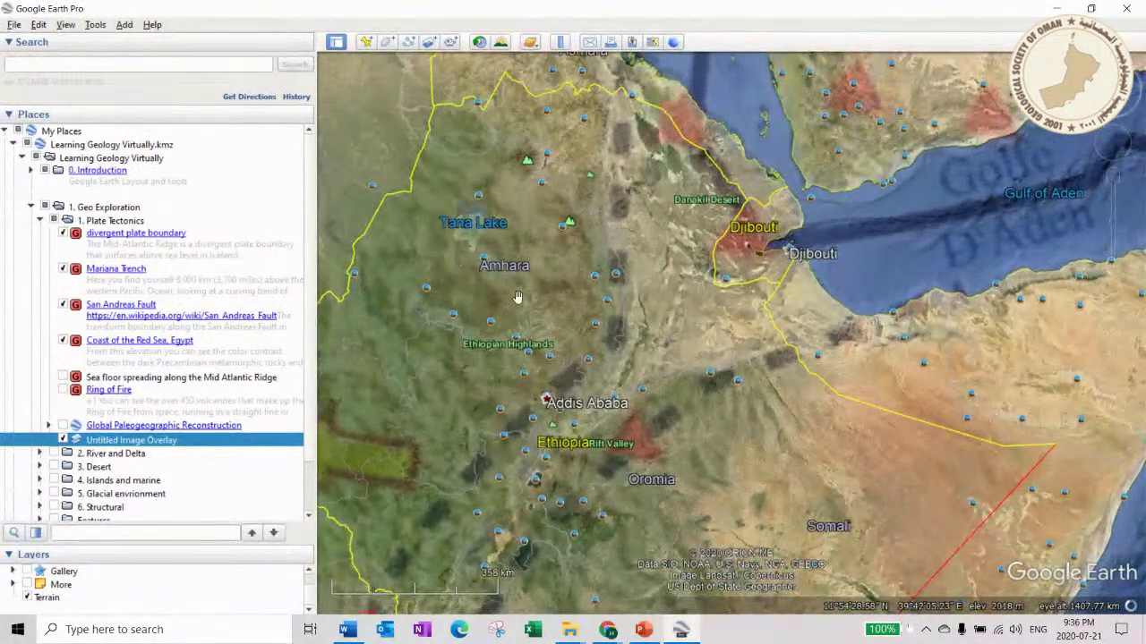
{"action": "left_click", "coordinate": [62, 439]}
{"action": "left_click", "coordinate": [63, 441]}
{"action": "left_click", "coordinate": [64, 441]}
{"action": "left_click", "coordinate": [63, 441]}
{"action": "left_click", "coordinate": [63, 440]}
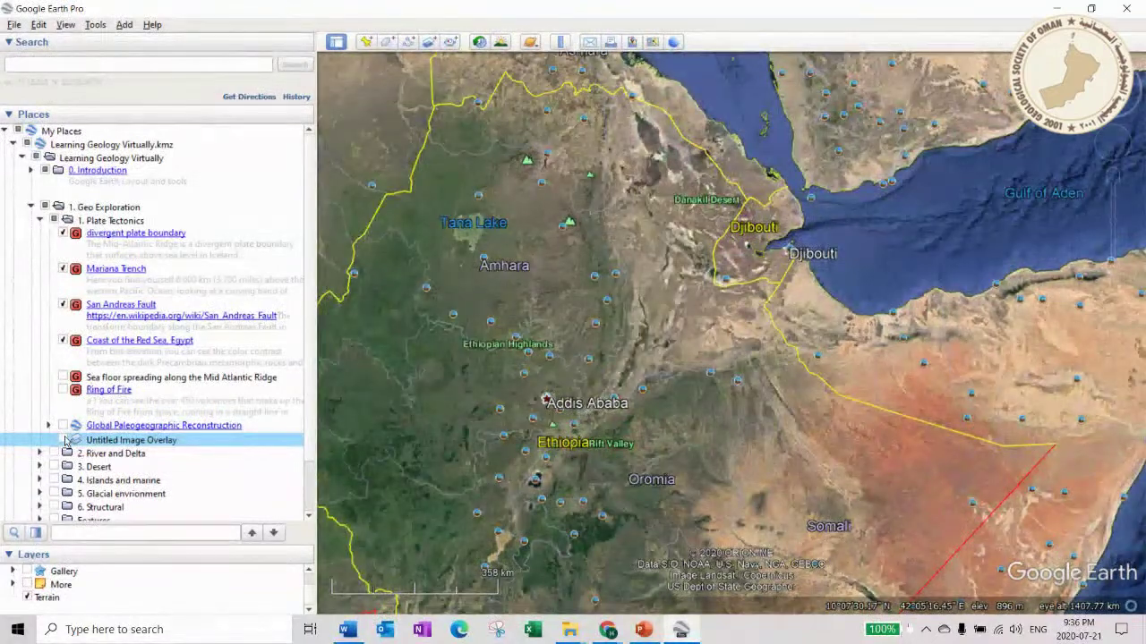
{"action": "left_click", "coordinate": [64, 441]}
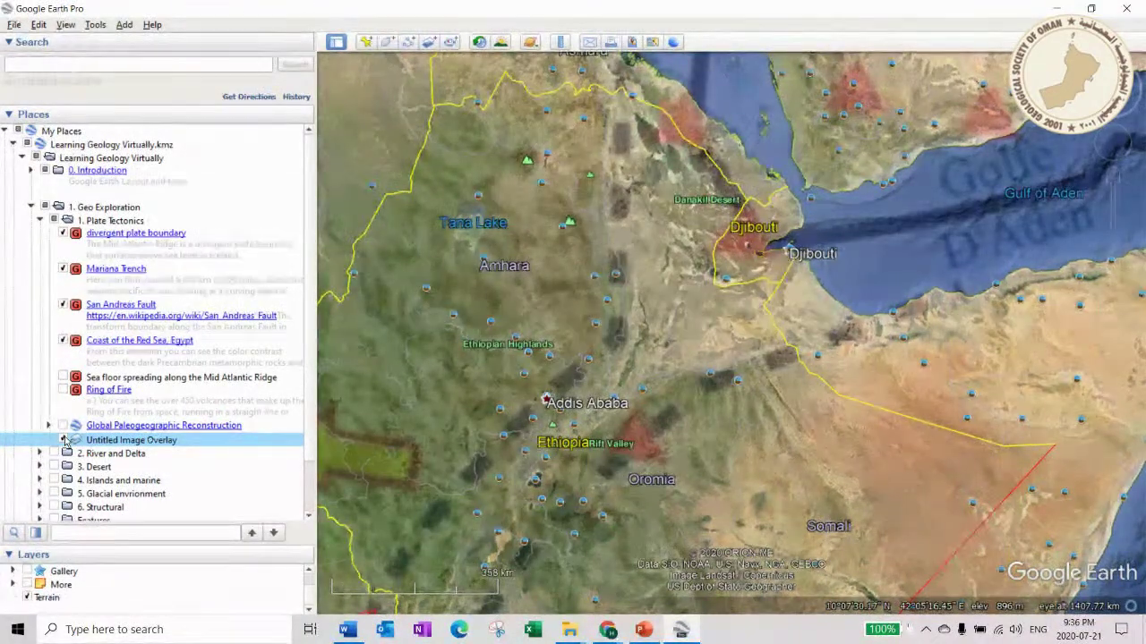
{"action": "left_click", "coordinate": [64, 441]}
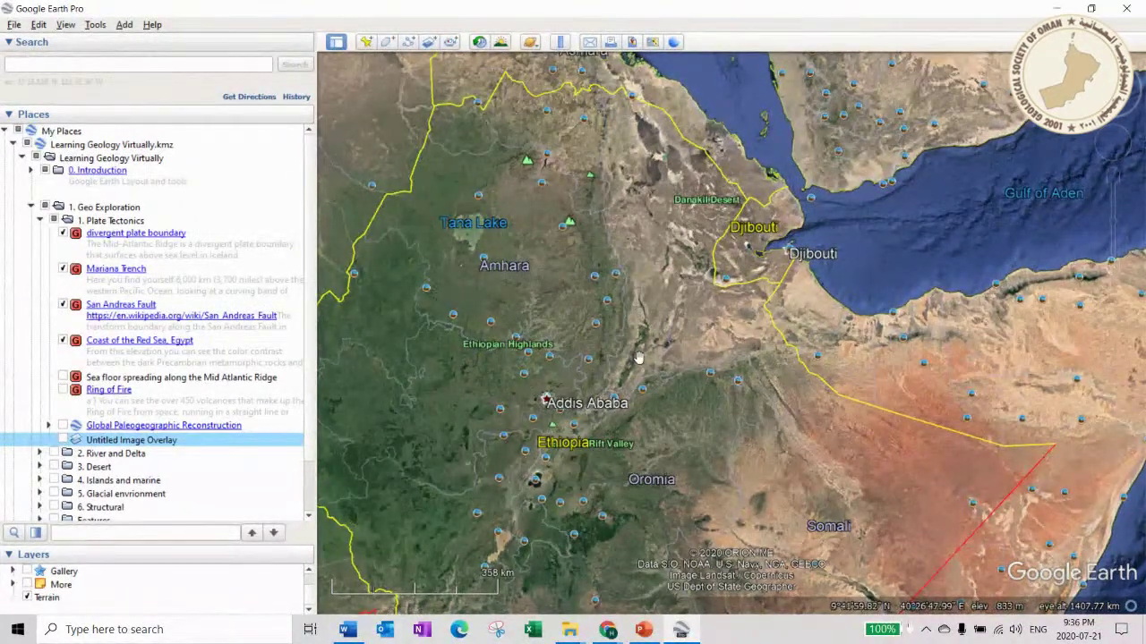
- Start a new placemark, review its description, style and color, view, and altitude settings, and close it without saving
{"action": "scroll", "coordinate": [638, 358], "scroll_direction": "down", "scroll_amount": 2}
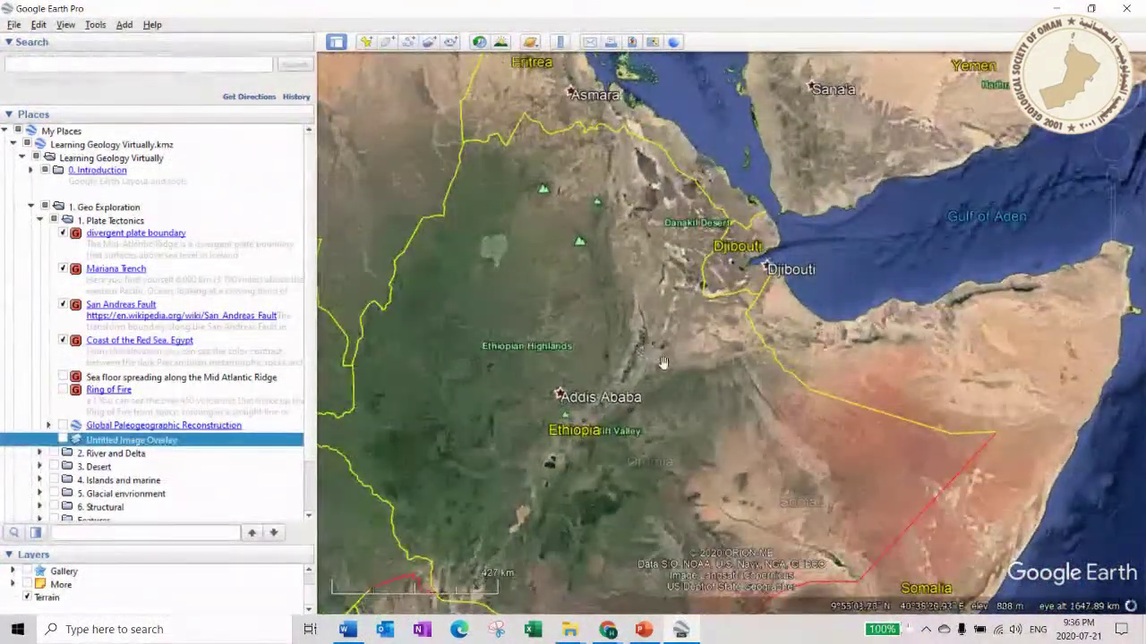
{"action": "left_click", "coordinate": [369, 44]}
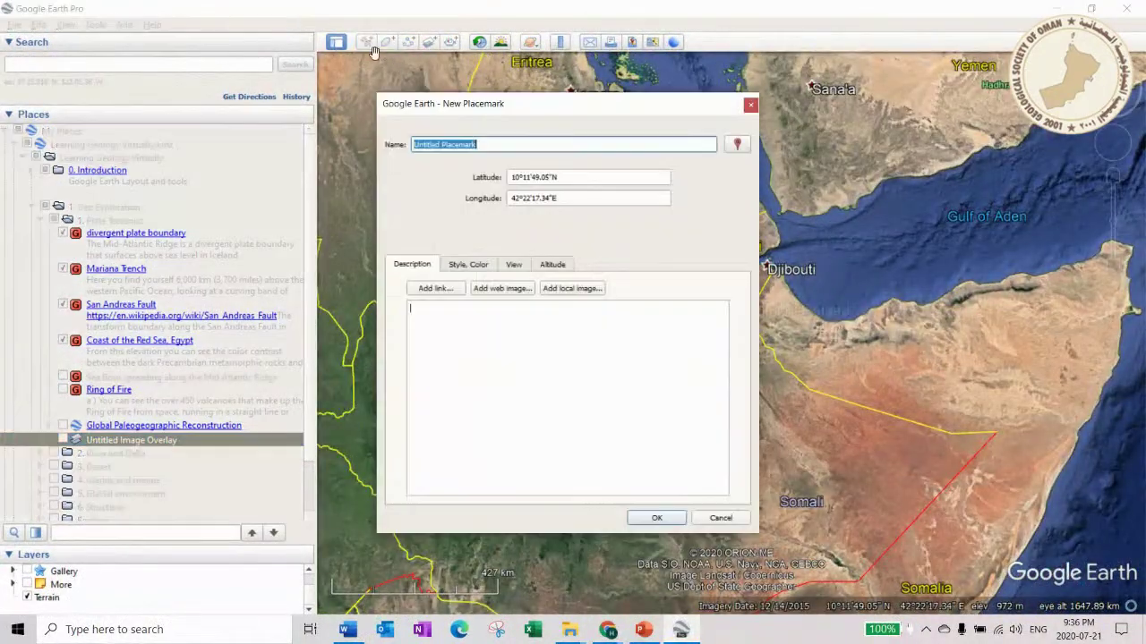
{"action": "left_click_drag", "start_coordinate": [510, 104], "coordinate": [694, 90]}
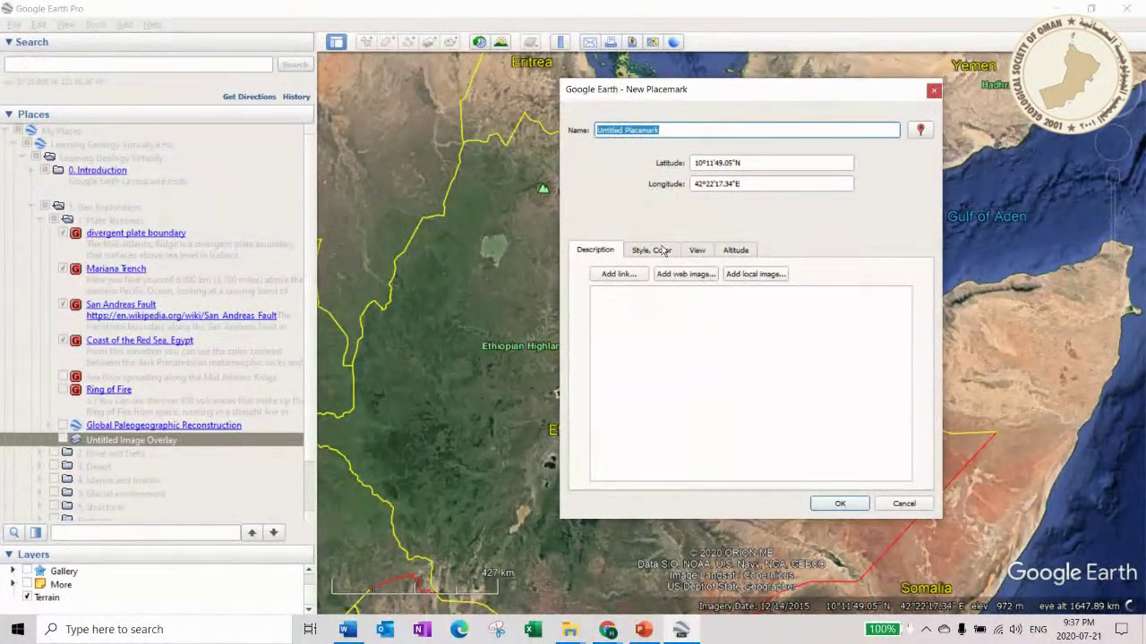
{"action": "left_click", "coordinate": [662, 252]}
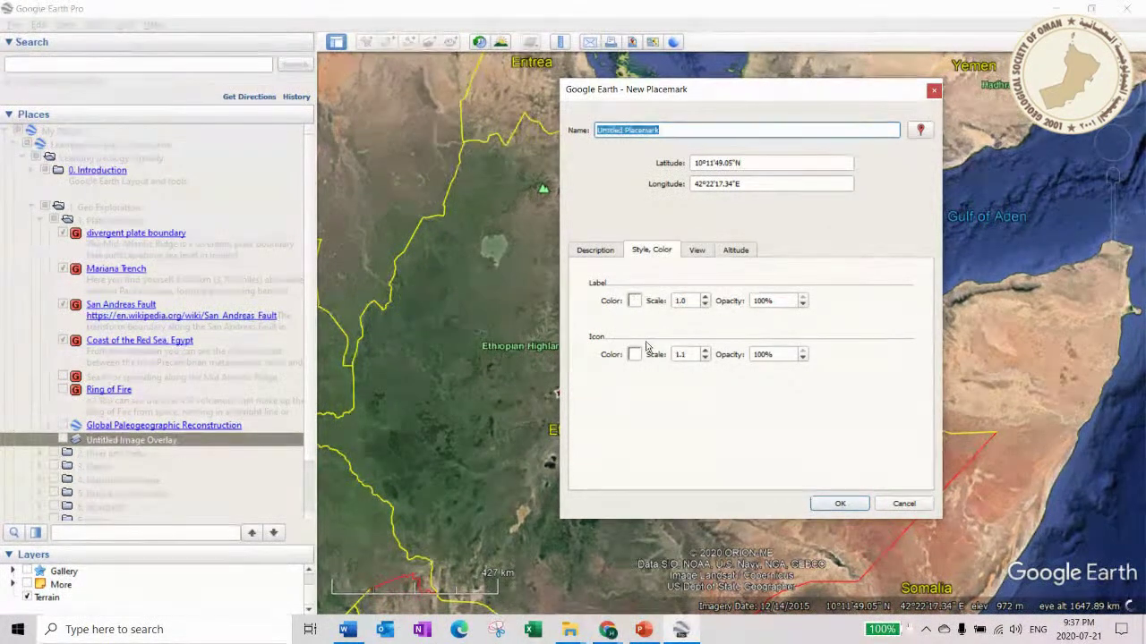
{"action": "left_click", "coordinate": [698, 250]}
{"action": "left_click", "coordinate": [735, 250]}
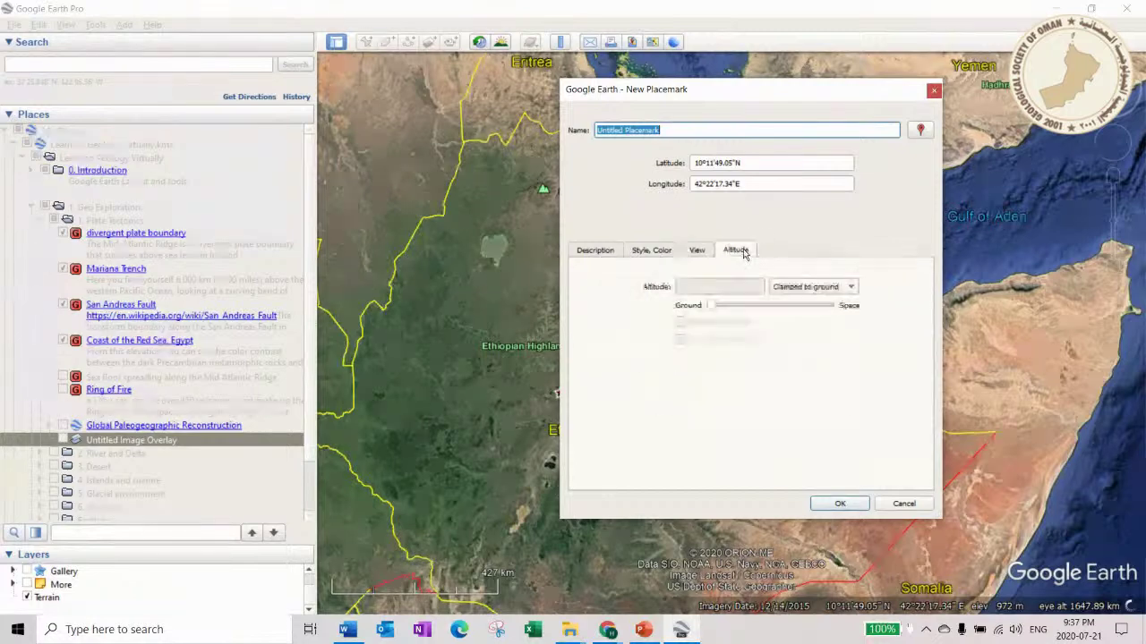
{"action": "left_click", "coordinate": [932, 91]}
- Turn off and collapse the 1. Plate Tectonics folder
{"action": "scroll", "coordinate": [121, 398], "scroll_direction": "down", "scroll_amount": 2}
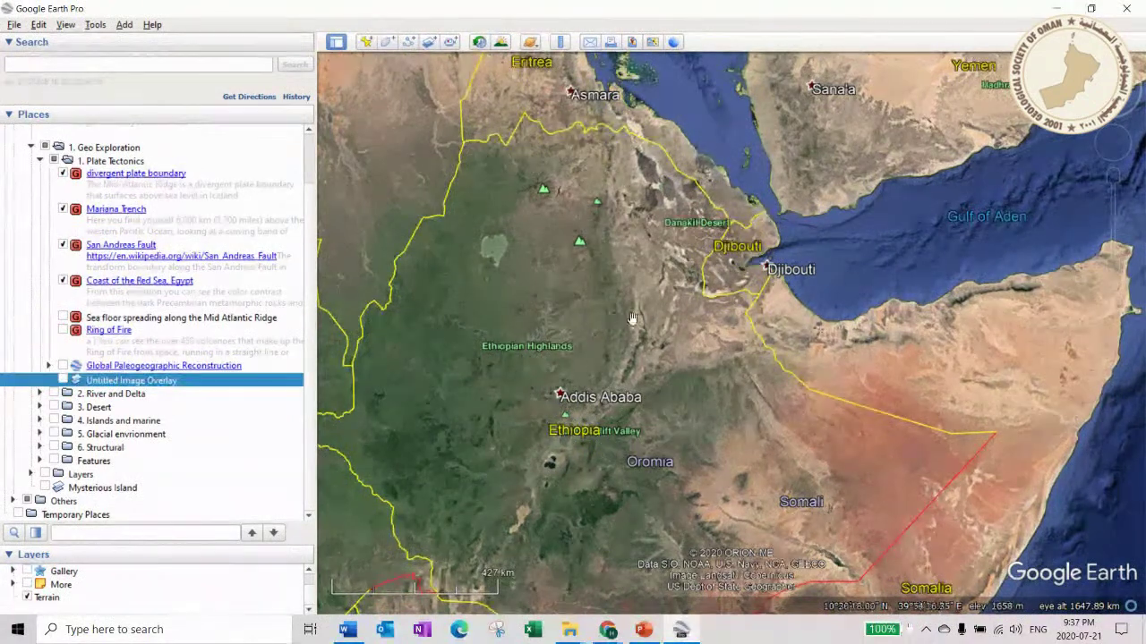
{"action": "left_click", "coordinate": [40, 160]}
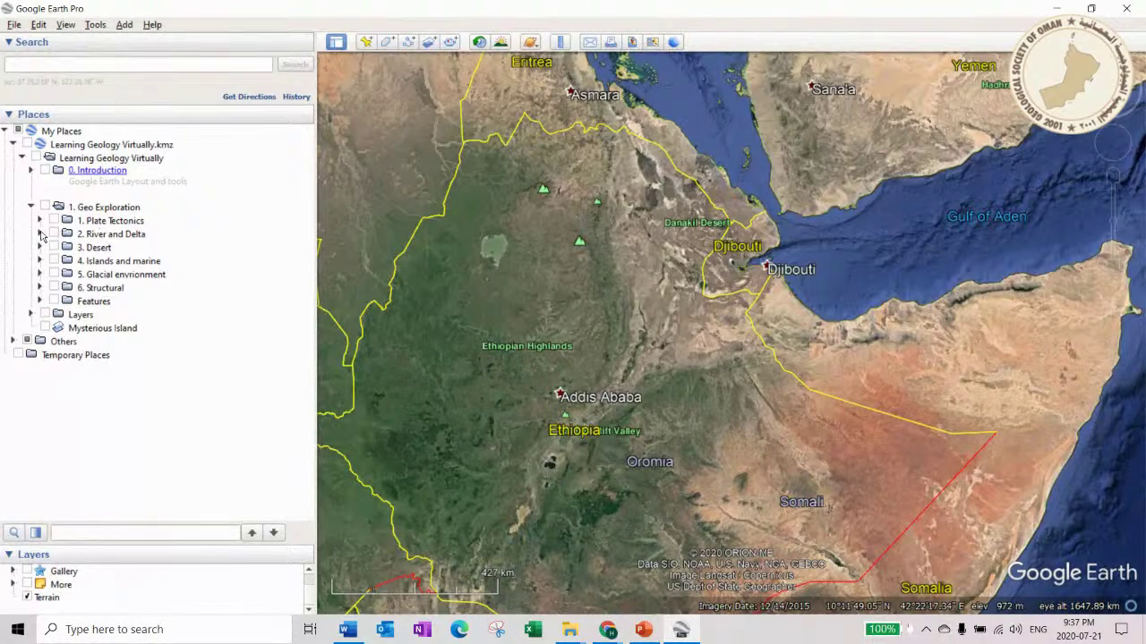
- Travel from the Horn of Africa along the Red Sea and Gulf of Suez to the Nile Delta in Egypt
{"action": "scroll", "coordinate": [686, 304], "scroll_direction": "down", "scroll_amount": 3}
{"action": "left_click_drag", "start_coordinate": [859, 215], "coordinate": [728, 501]}
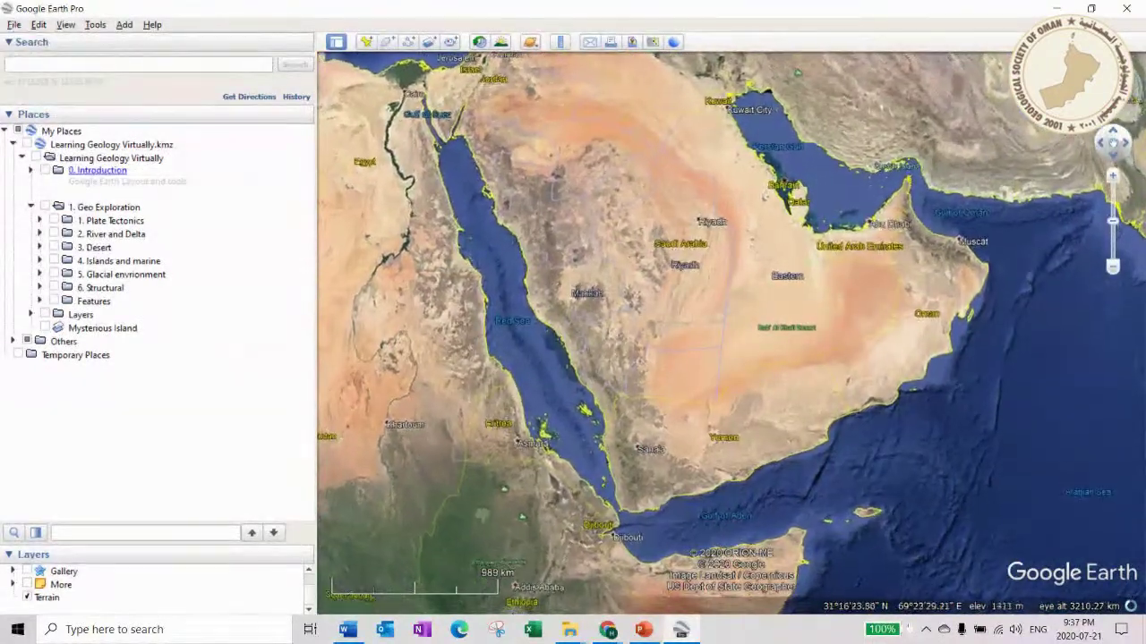
{"action": "left_click_drag", "start_coordinate": [716, 187], "coordinate": [822, 278]}
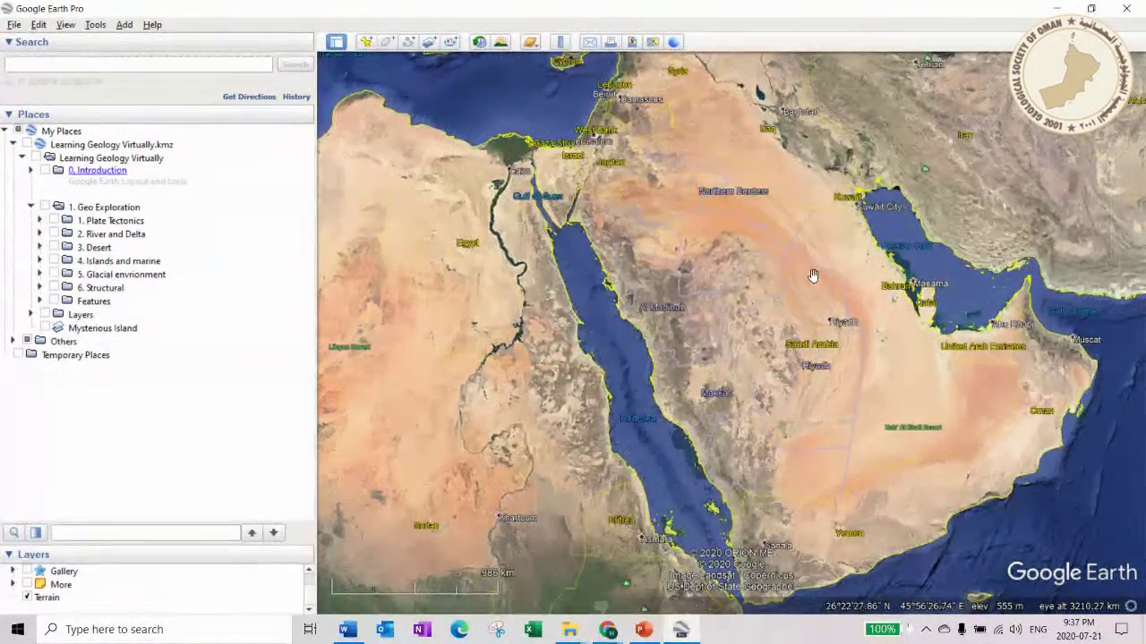
{"action": "scroll", "coordinate": [680, 250], "scroll_direction": "up", "scroll_amount": 3}
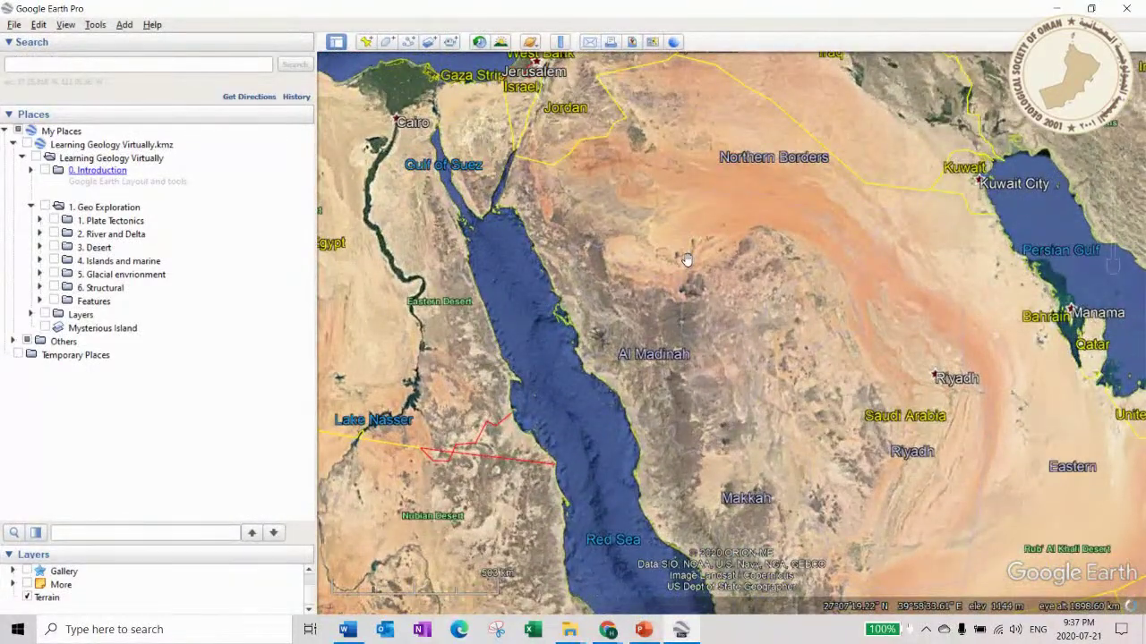
{"action": "left_click_drag", "start_coordinate": [643, 228], "coordinate": [832, 453]}
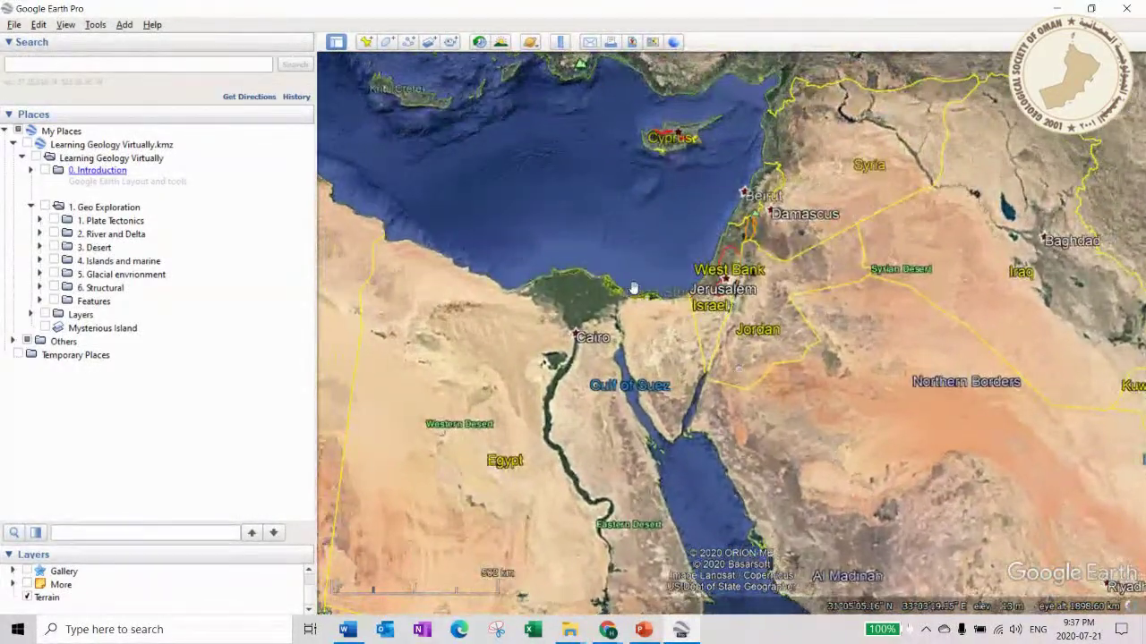
{"action": "scroll", "coordinate": [577, 310], "scroll_direction": "up", "scroll_amount": 5}
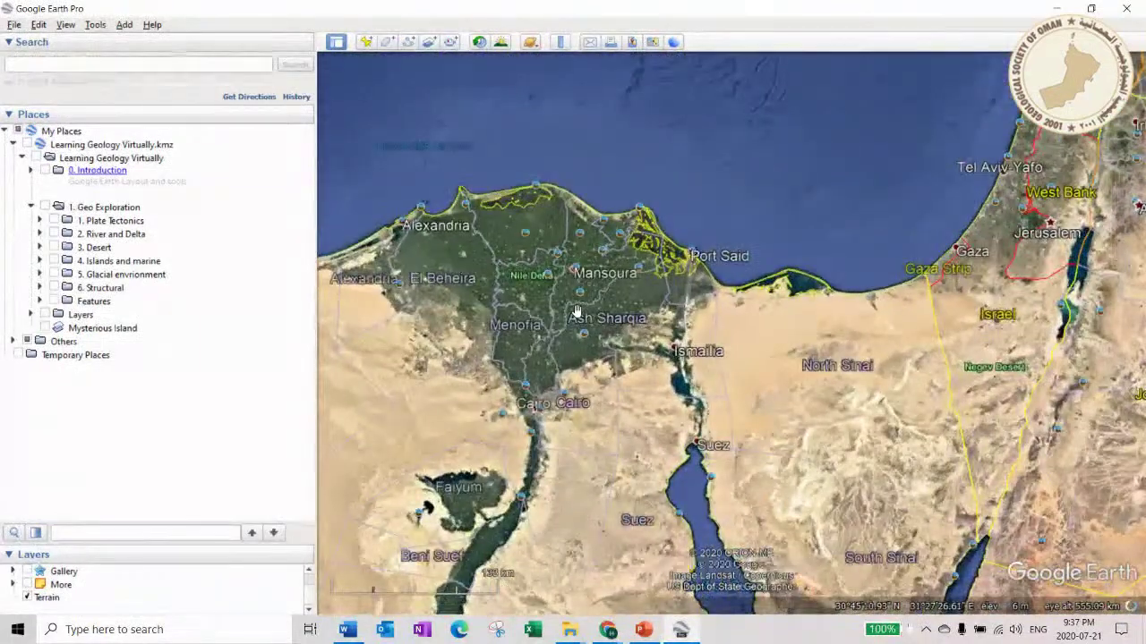
{"action": "left_click_drag", "start_coordinate": [577, 309], "coordinate": [764, 330]}
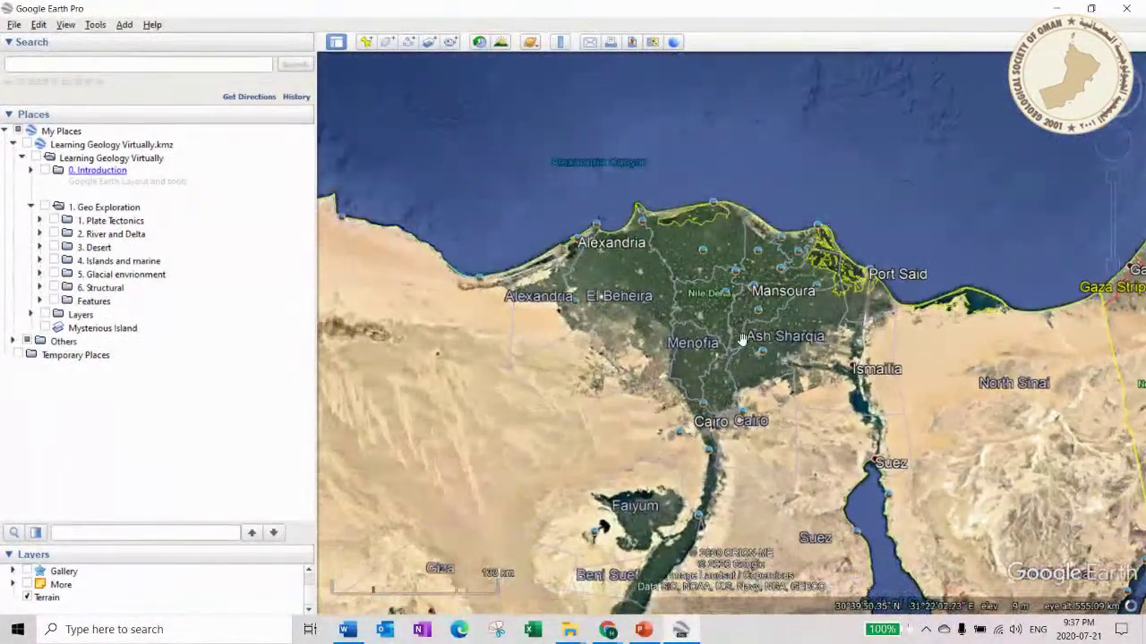
- Examine the Nile Delta's shape from Alexandria to Port Said, and the river valley that feeds it from the south
{"action": "scroll", "coordinate": [742, 338], "scroll_direction": "up", "scroll_amount": 3}
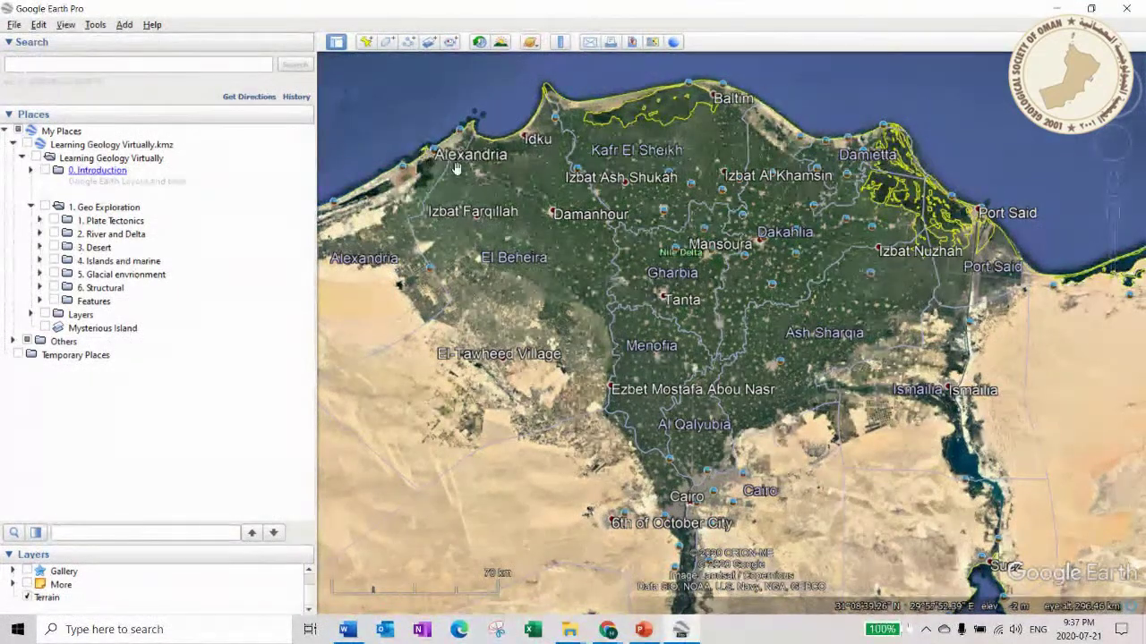
{"action": "scroll", "coordinate": [794, 259], "scroll_direction": "up", "scroll_amount": 2}
{"action": "scroll", "coordinate": [794, 260], "scroll_direction": "down", "scroll_amount": 3}
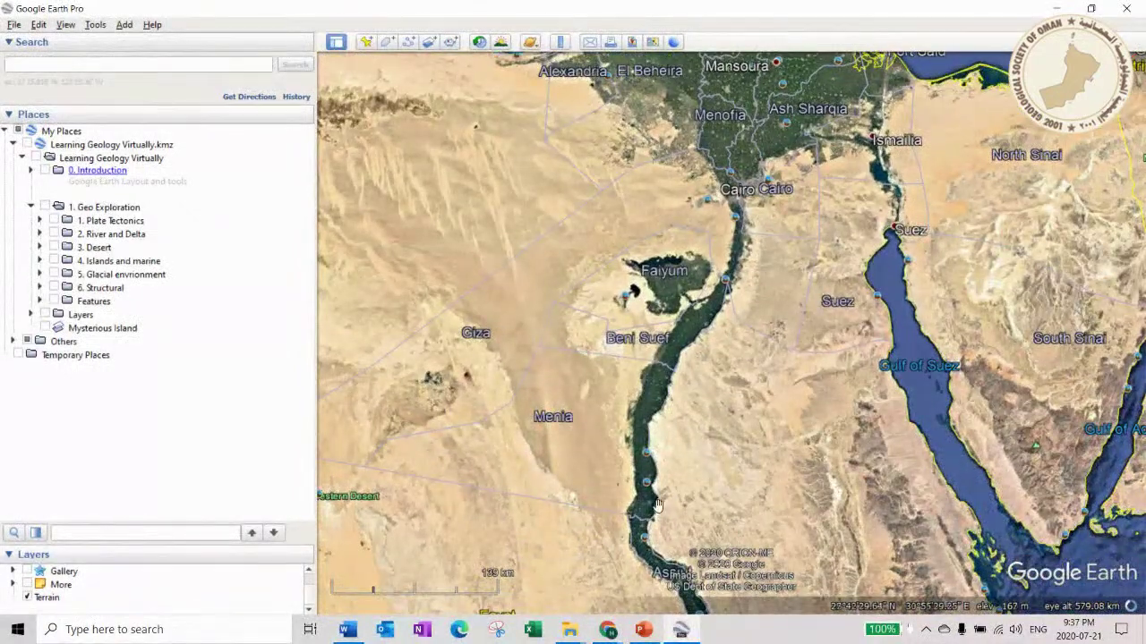
{"action": "left_click_drag", "start_coordinate": [760, 280], "coordinate": [740, 509]}
{"action": "scroll", "coordinate": [742, 376], "scroll_direction": "up", "scroll_amount": 2}
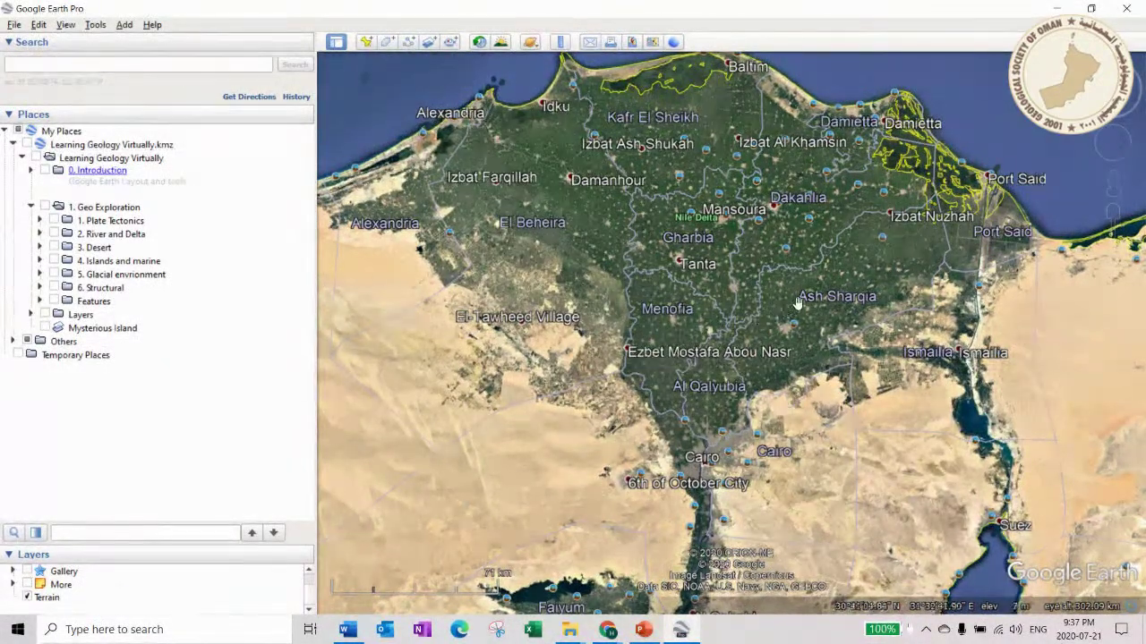
{"action": "left_click_drag", "start_coordinate": [797, 307], "coordinate": [792, 359]}
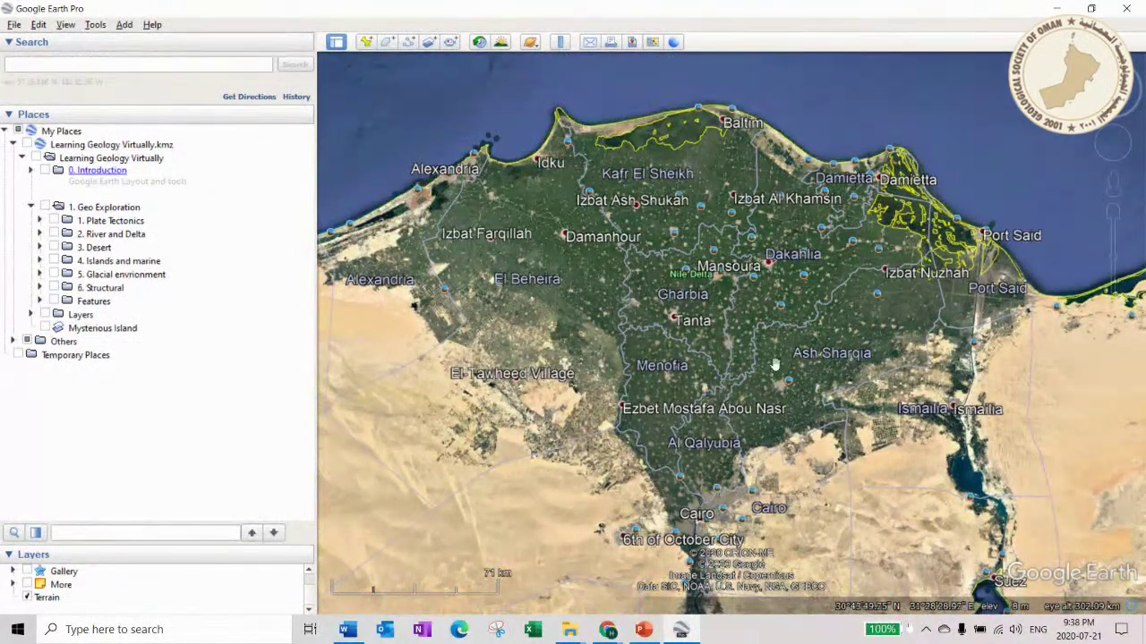
{"action": "left_click_drag", "start_coordinate": [731, 472], "coordinate": [723, 270]}
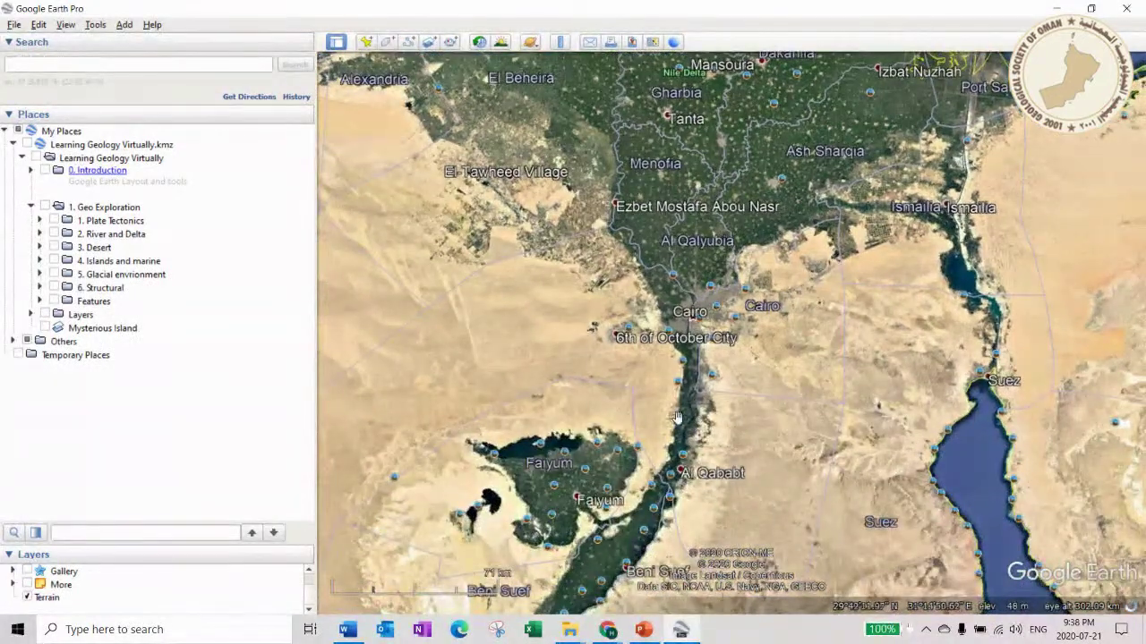
{"action": "scroll", "coordinate": [678, 444], "scroll_direction": "down", "scroll_amount": 5}
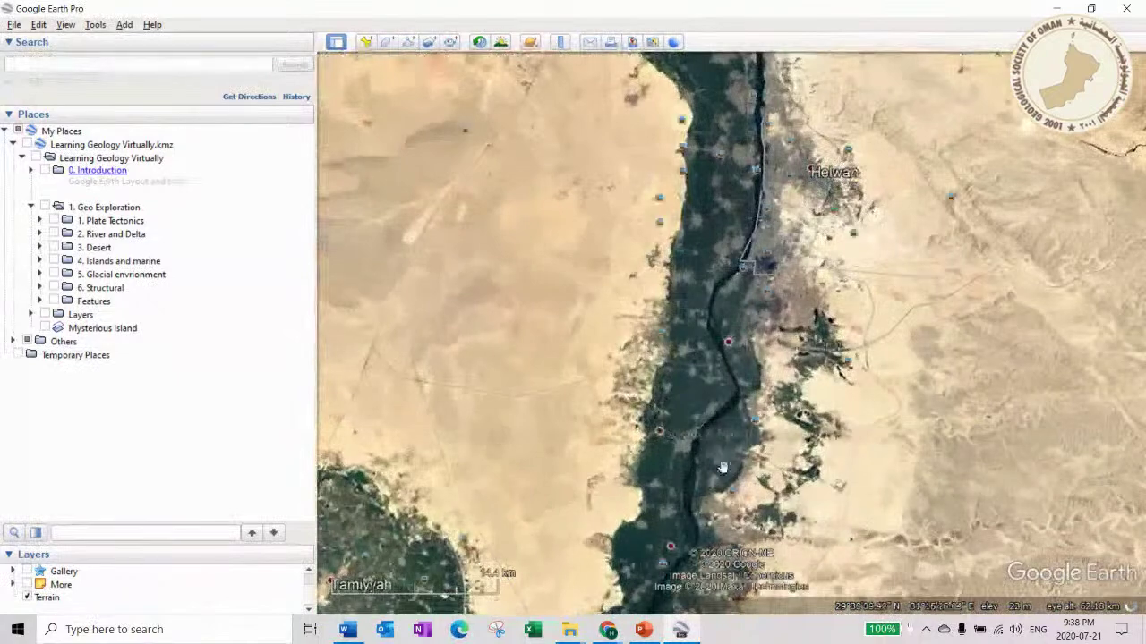
{"action": "left_click_drag", "start_coordinate": [716, 347], "coordinate": [710, 523]}
{"action": "left_click_drag", "start_coordinate": [704, 279], "coordinate": [703, 396]}
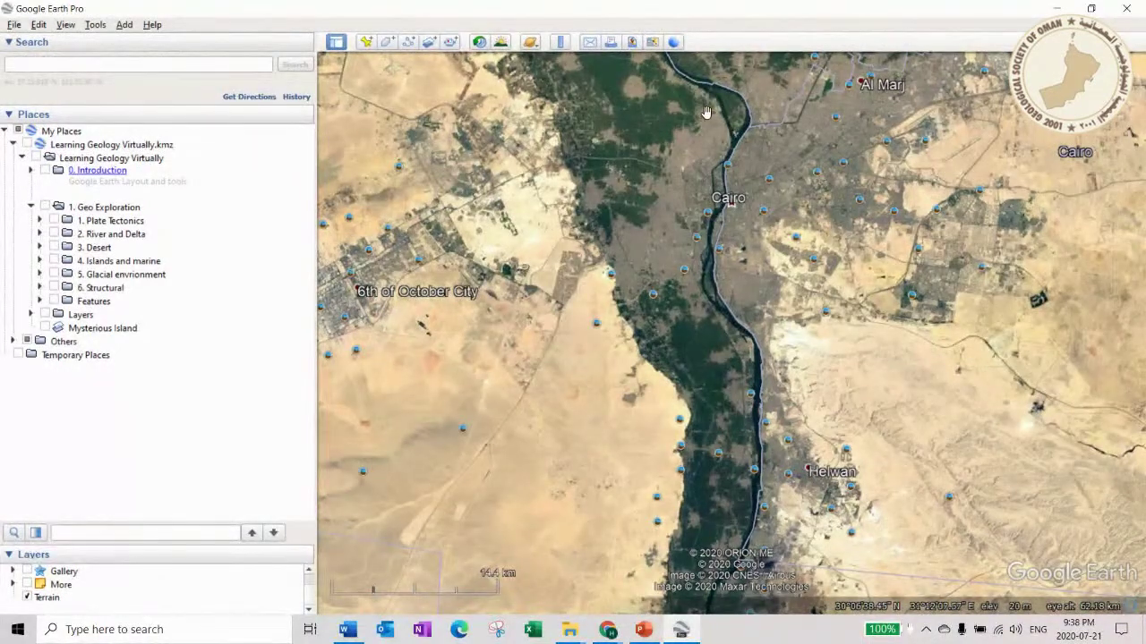
{"action": "scroll", "coordinate": [706, 113], "scroll_direction": "down", "scroll_amount": 3}
{"action": "left_click_drag", "start_coordinate": [706, 115], "coordinate": [697, 356]}
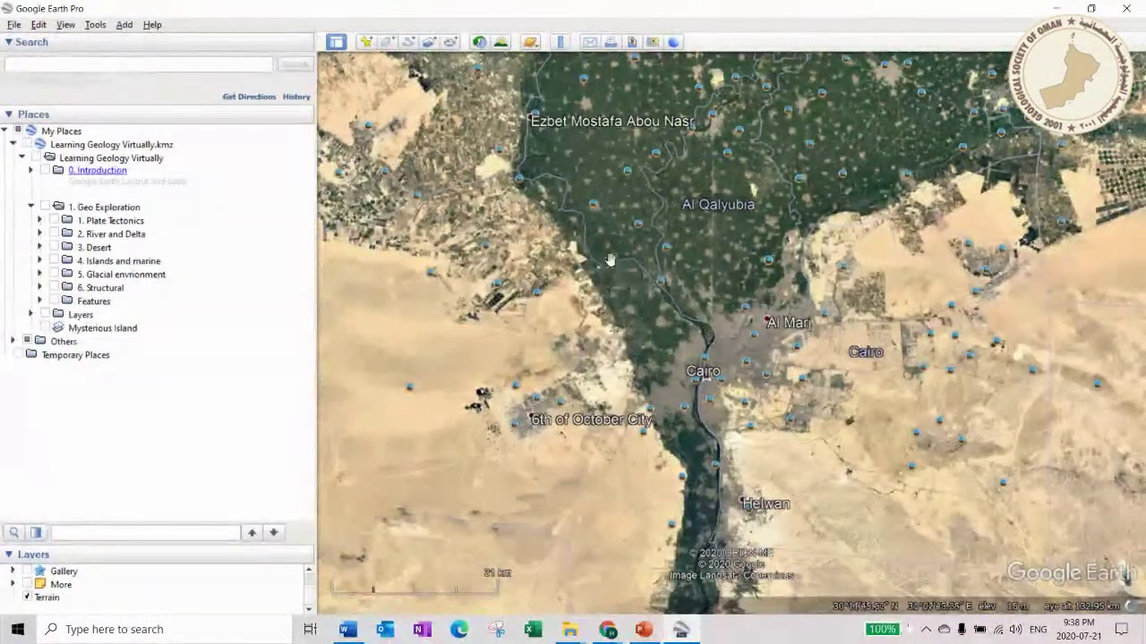
- Examine the meanders of the Nile's delta branch near Banha and Tahlah up close
{"action": "scroll", "coordinate": [627, 372], "scroll_direction": "down", "scroll_amount": 3}
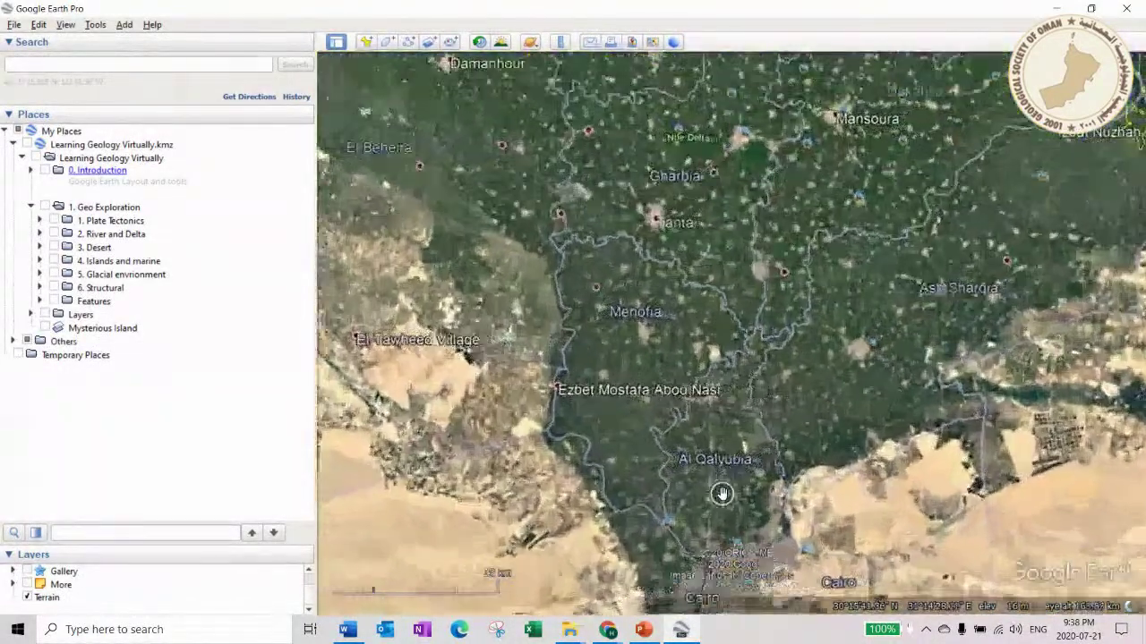
{"action": "scroll", "coordinate": [721, 493], "scroll_direction": "up", "scroll_amount": 3}
{"action": "scroll", "coordinate": [635, 409], "scroll_direction": "up", "scroll_amount": 3}
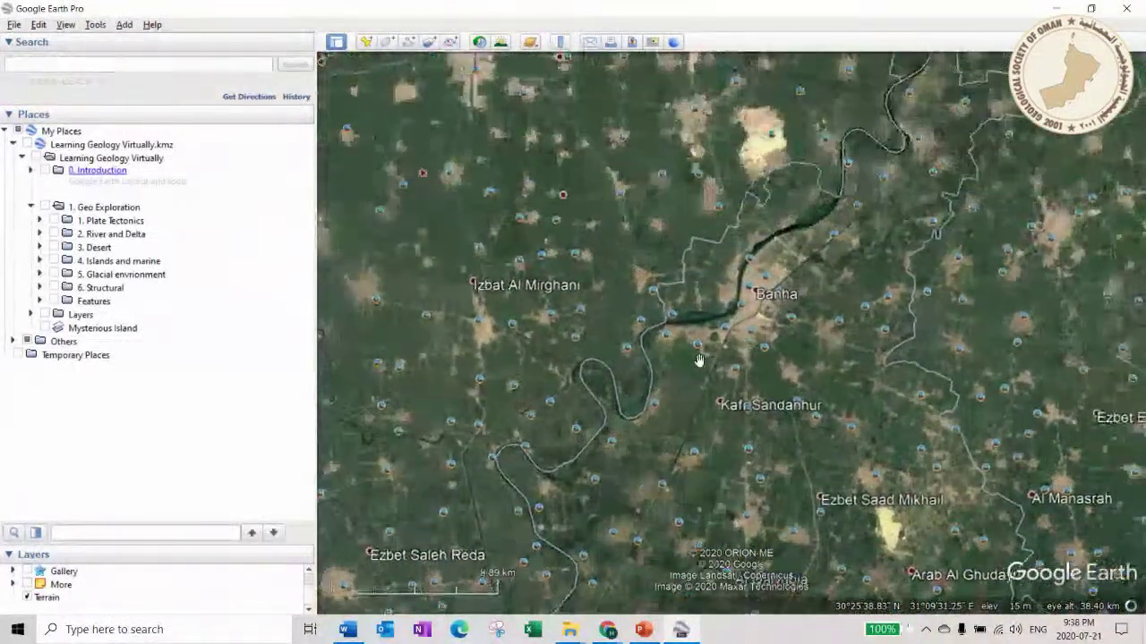
{"action": "scroll", "coordinate": [699, 360], "scroll_direction": "up", "scroll_amount": 3}
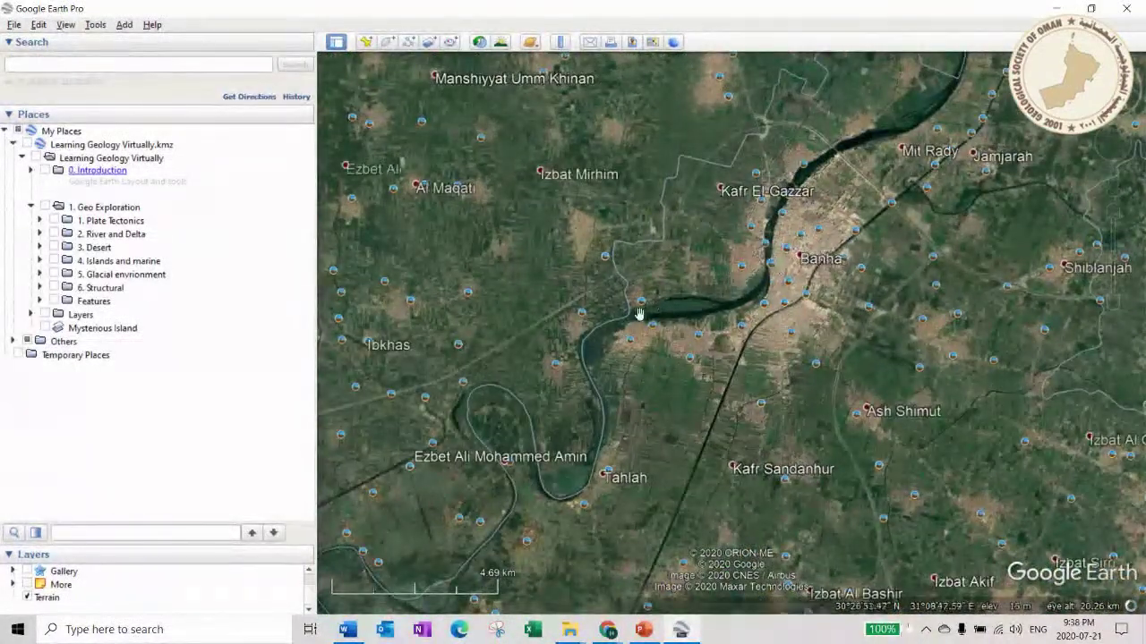
- Examine the whole Nile Delta between Alexandria, Port Said and Cairo in its setting along Egypt's Mediterranean coast
{"action": "scroll", "coordinate": [462, 414], "scroll_direction": "down", "scroll_amount": 5}
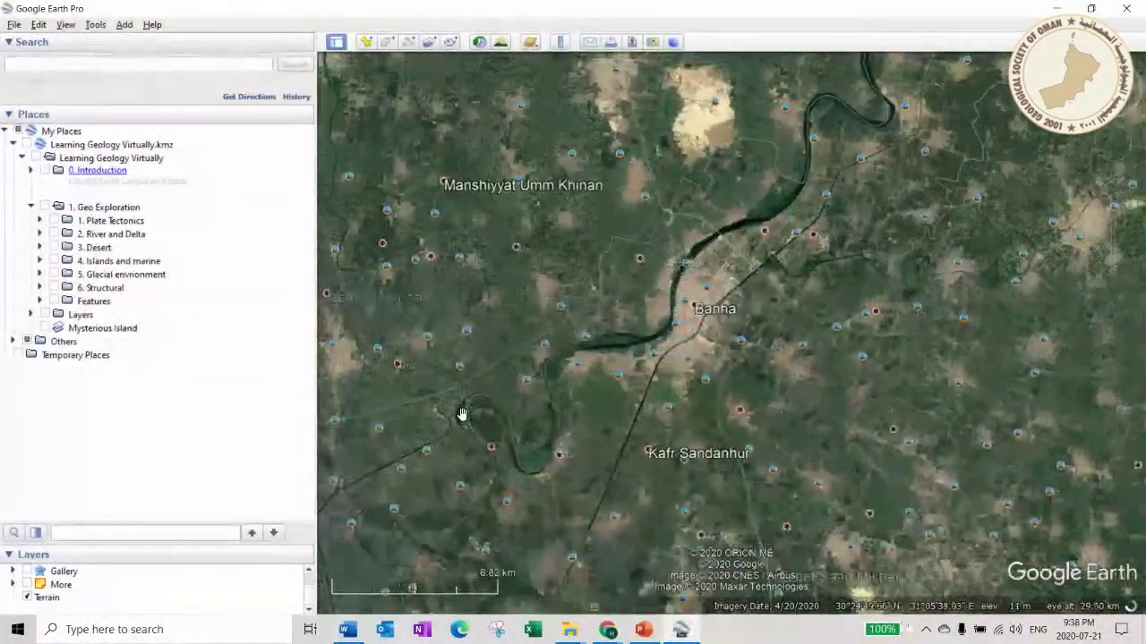
{"action": "scroll", "coordinate": [462, 413], "scroll_direction": "down", "scroll_amount": 5}
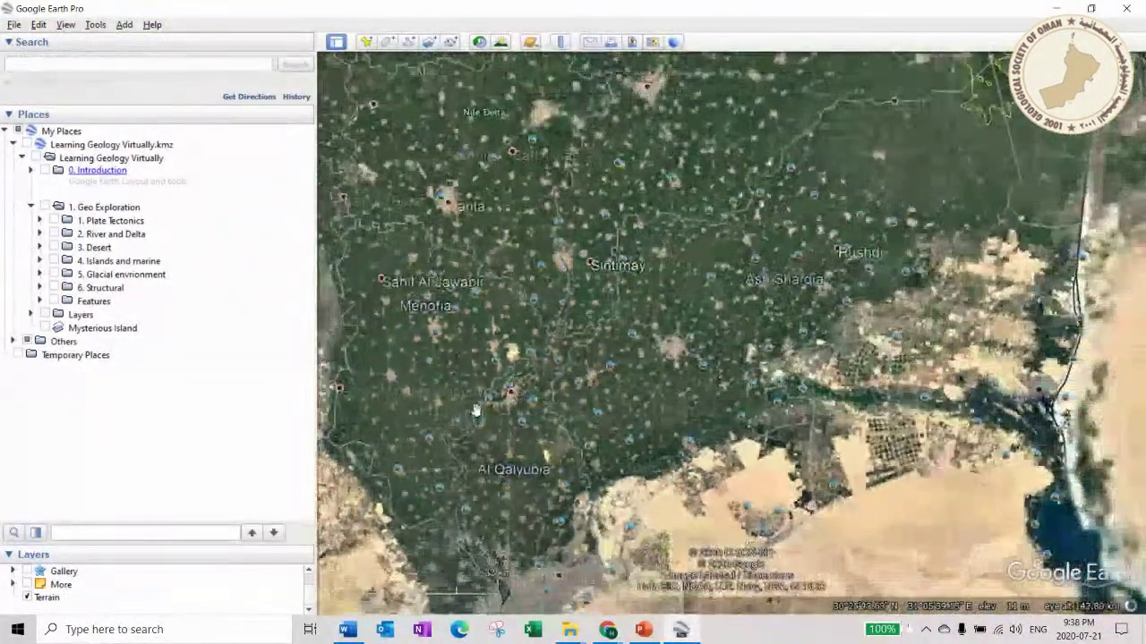
{"action": "left_click_drag", "start_coordinate": [528, 367], "coordinate": [620, 311]}
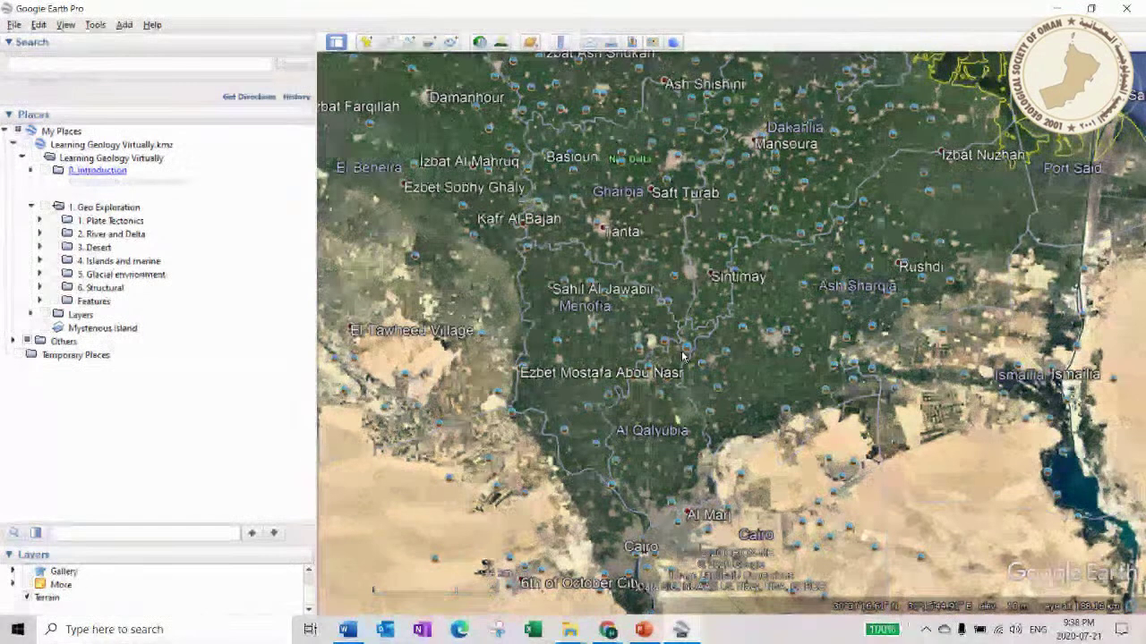
{"action": "scroll", "coordinate": [744, 334], "scroll_direction": "down", "scroll_amount": 2}
{"action": "scroll", "coordinate": [745, 335], "scroll_direction": "down", "scroll_amount": 2}
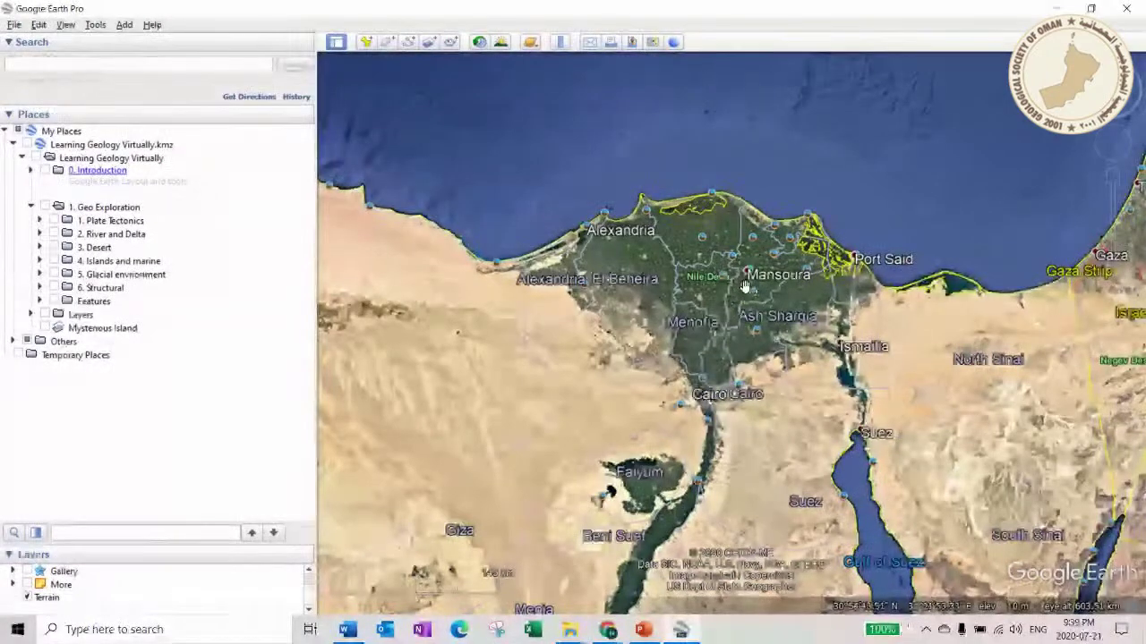
{"action": "scroll", "coordinate": [734, 313], "scroll_direction": "down", "scroll_amount": 3}
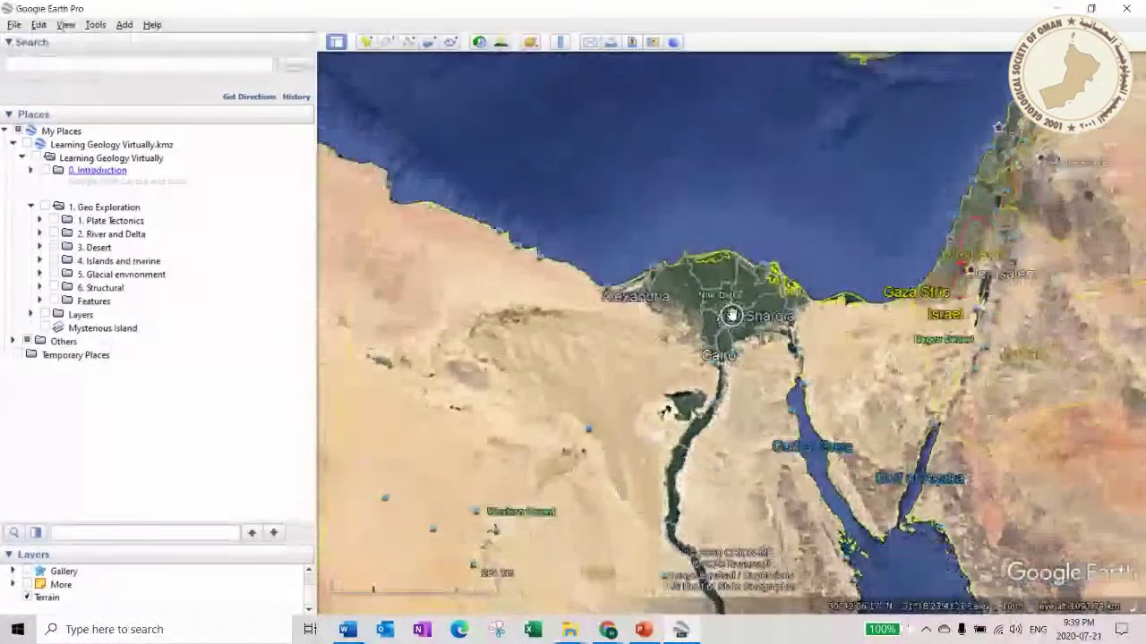
{"action": "scroll", "coordinate": [731, 315], "scroll_direction": "down", "scroll_amount": 3}
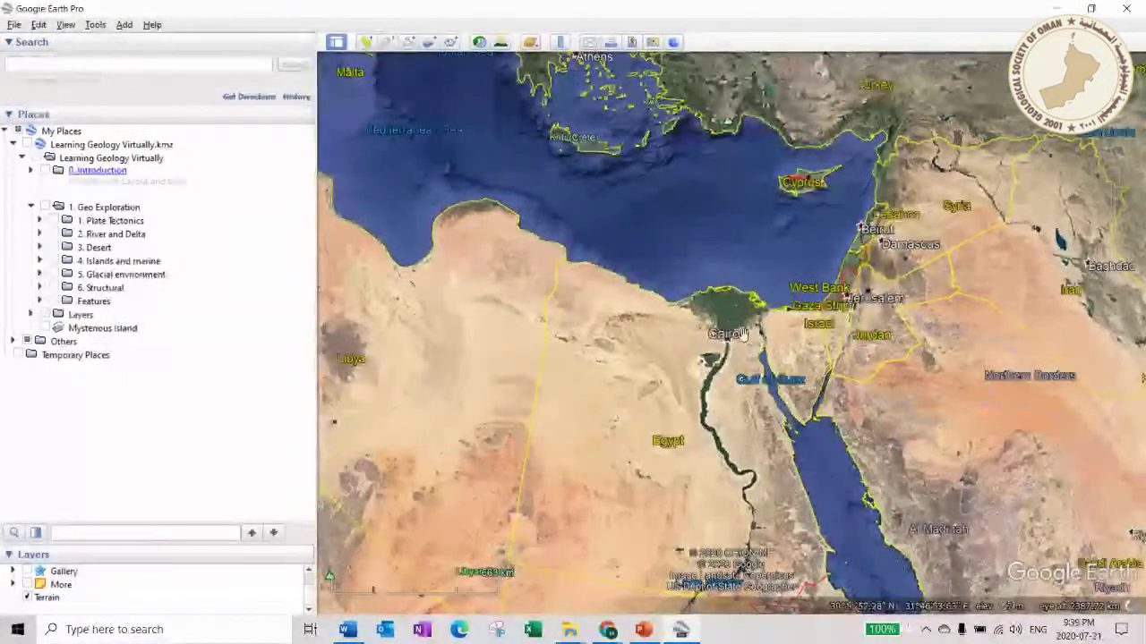
- Travel from Egypt west across Africa and the Atlantic to the Mississippi Delta in the Gulf of Mexico
{"action": "left_click_drag", "start_coordinate": [662, 323], "coordinate": [818, 353]}
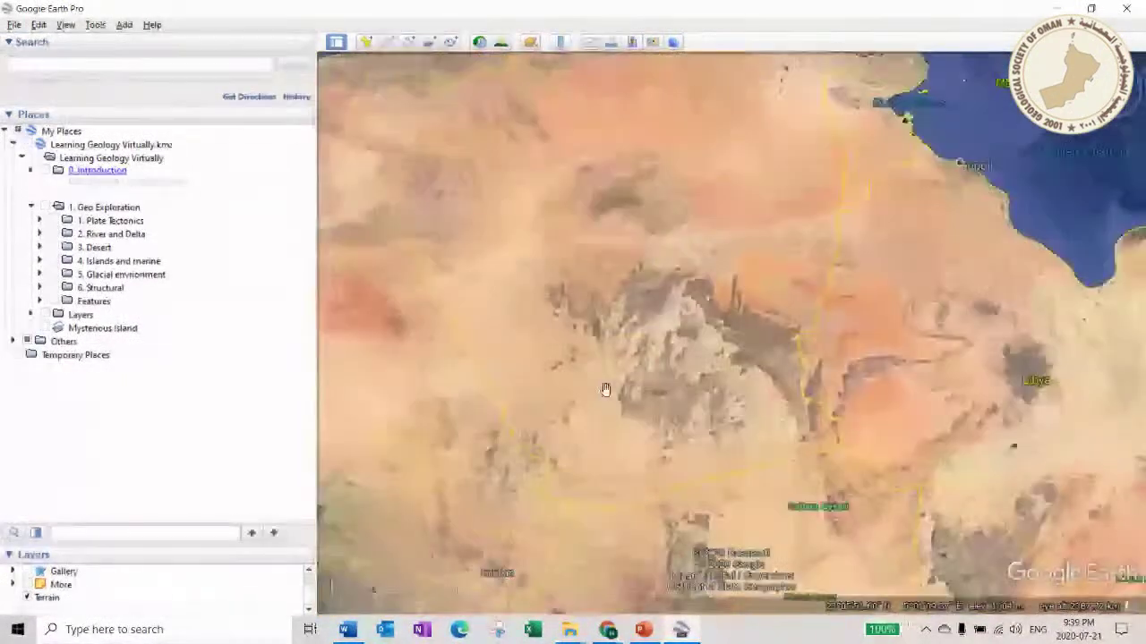
{"action": "scroll", "coordinate": [605, 389], "scroll_direction": "down", "scroll_amount": 4}
{"action": "left_click_drag", "start_coordinate": [834, 392], "coordinate": [767, 402]}
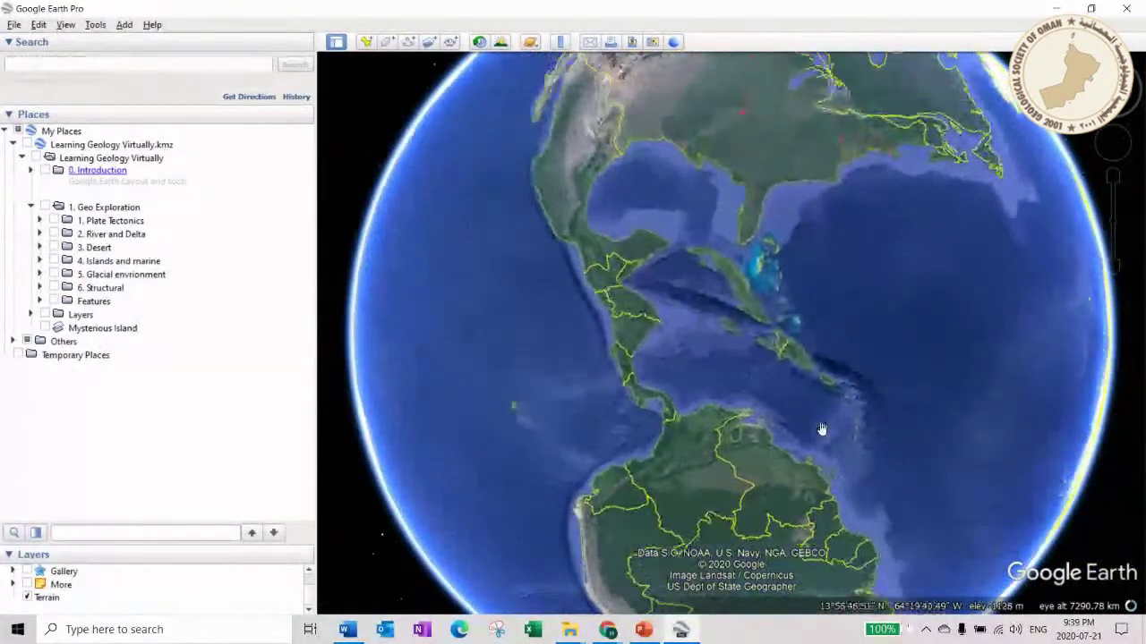
{"action": "scroll", "coordinate": [703, 143], "scroll_direction": "up", "scroll_amount": 5}
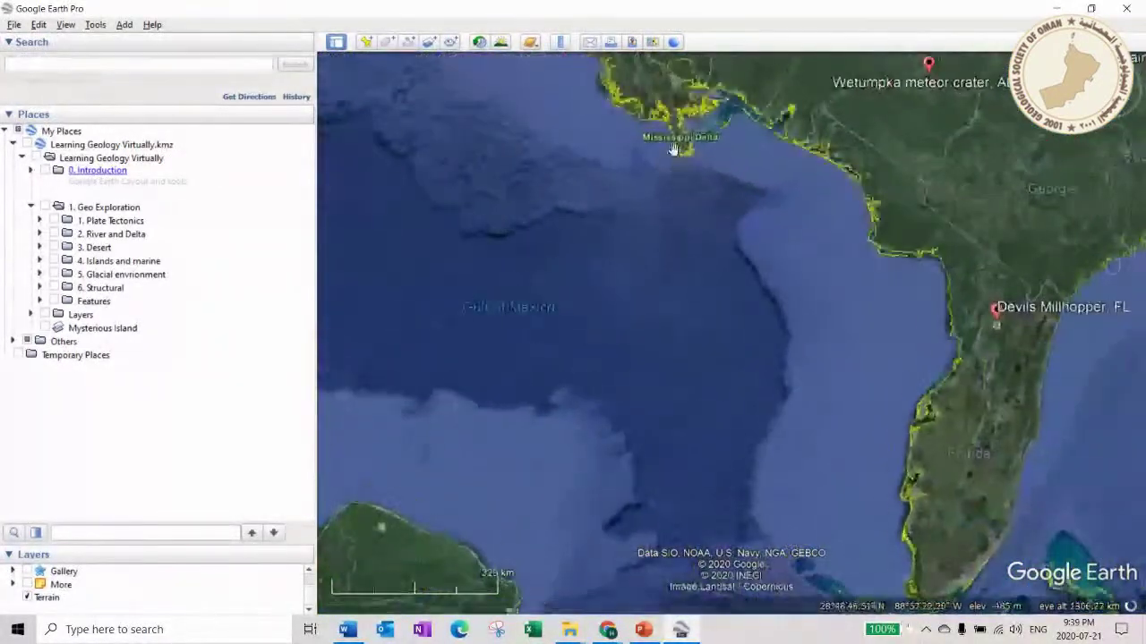
{"action": "left_click_drag", "start_coordinate": [673, 149], "coordinate": [722, 242]}
{"action": "scroll", "coordinate": [734, 394], "scroll_direction": "up", "scroll_amount": 5}
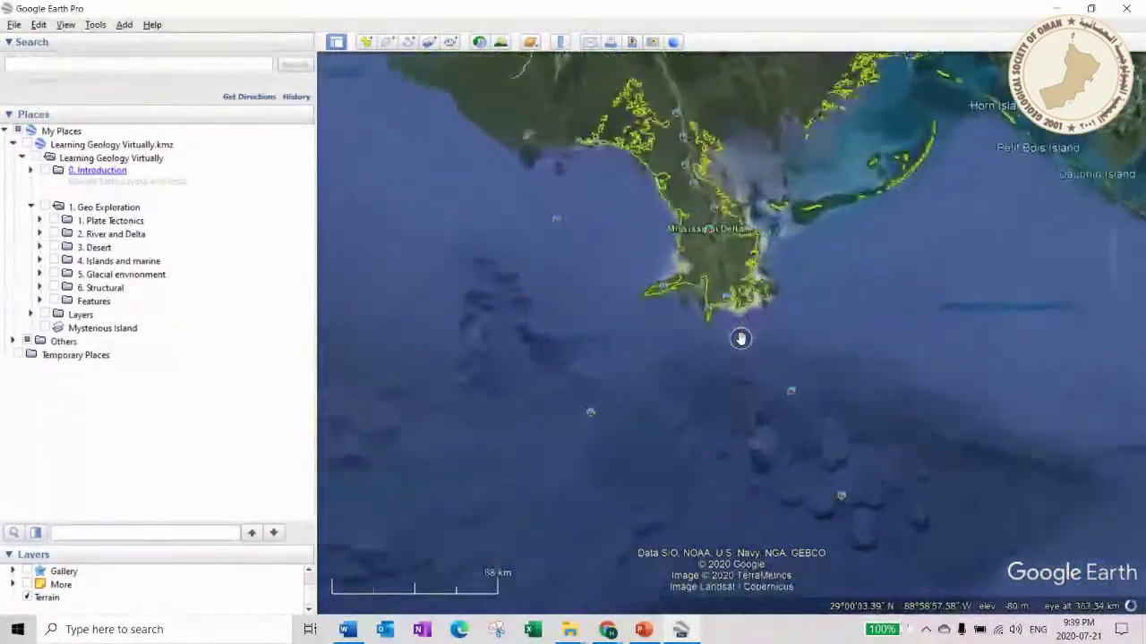
{"action": "scroll", "coordinate": [740, 338], "scroll_direction": "up", "scroll_amount": 3}
{"action": "left_click_drag", "start_coordinate": [814, 370], "coordinate": [779, 428]}
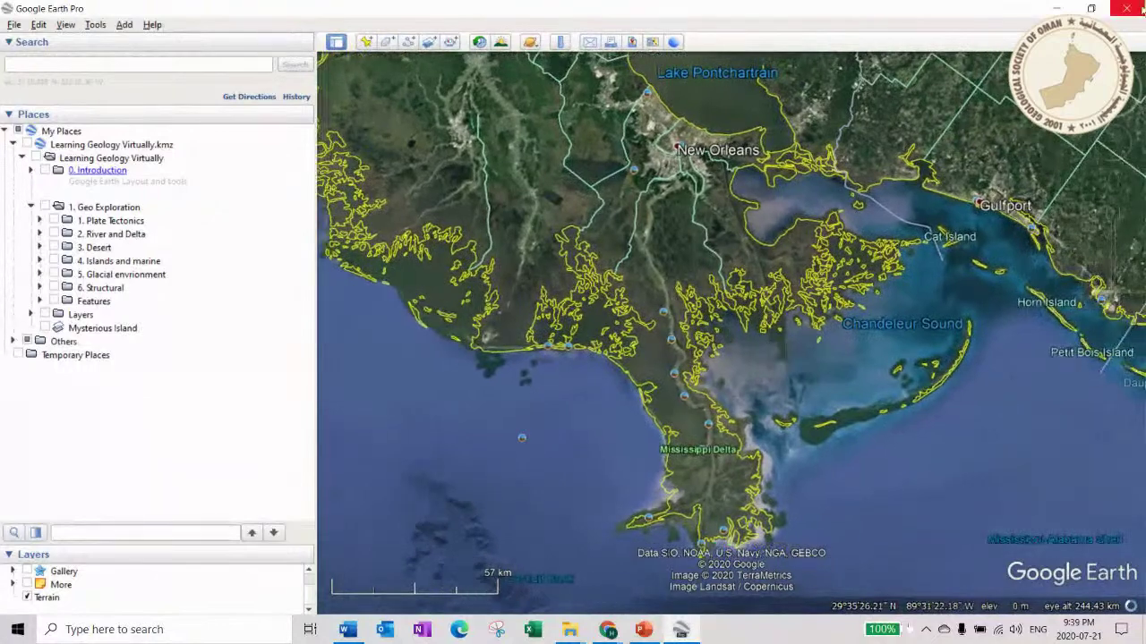
- Examine the Mississippi Delta's coastline and river channels from Lake Pontchartrain and New Orleans to the delta tip
{"action": "left_click", "coordinate": [1126, 69]}
{"action": "left_click_drag", "start_coordinate": [725, 374], "coordinate": [750, 361]}
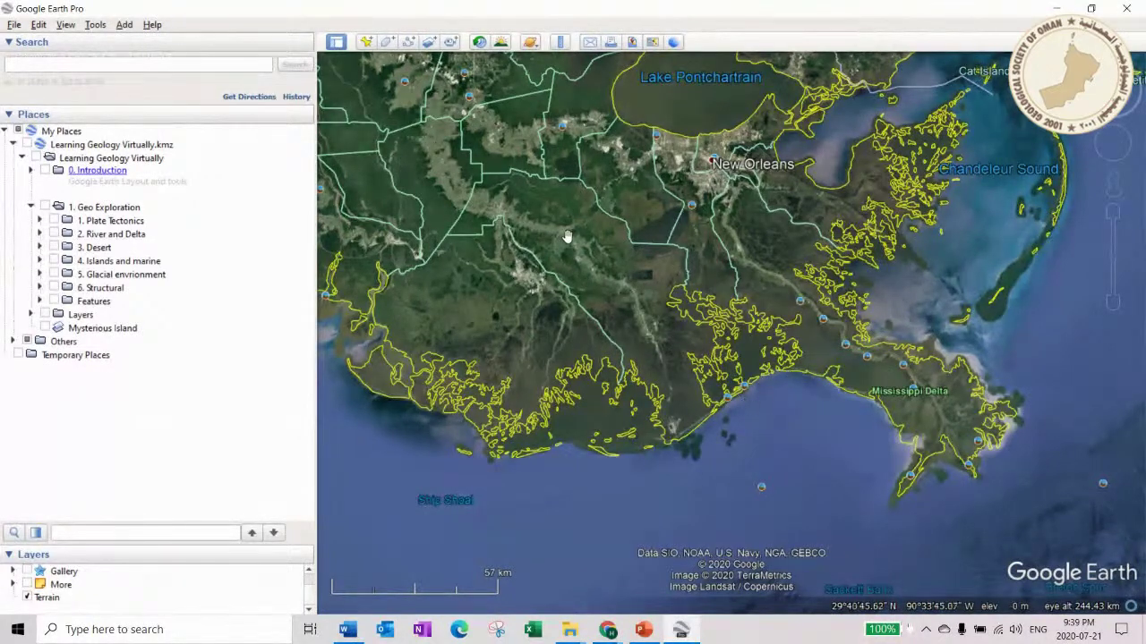
{"action": "left_click_drag", "start_coordinate": [565, 231], "coordinate": [572, 238]}
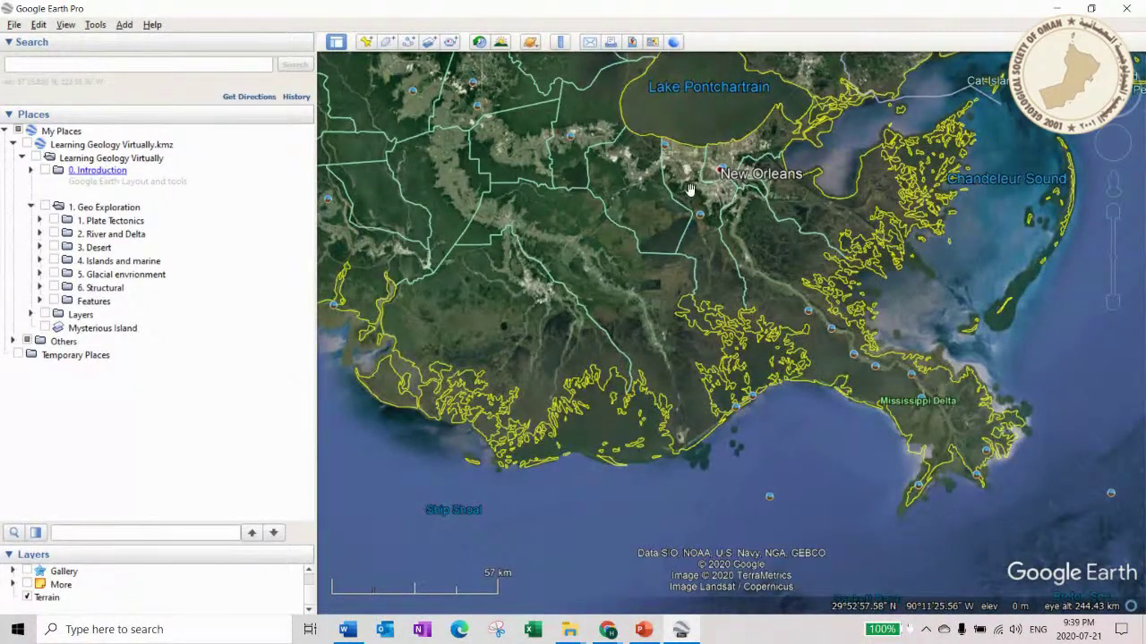
{"action": "left_click_drag", "start_coordinate": [665, 223], "coordinate": [688, 253]}
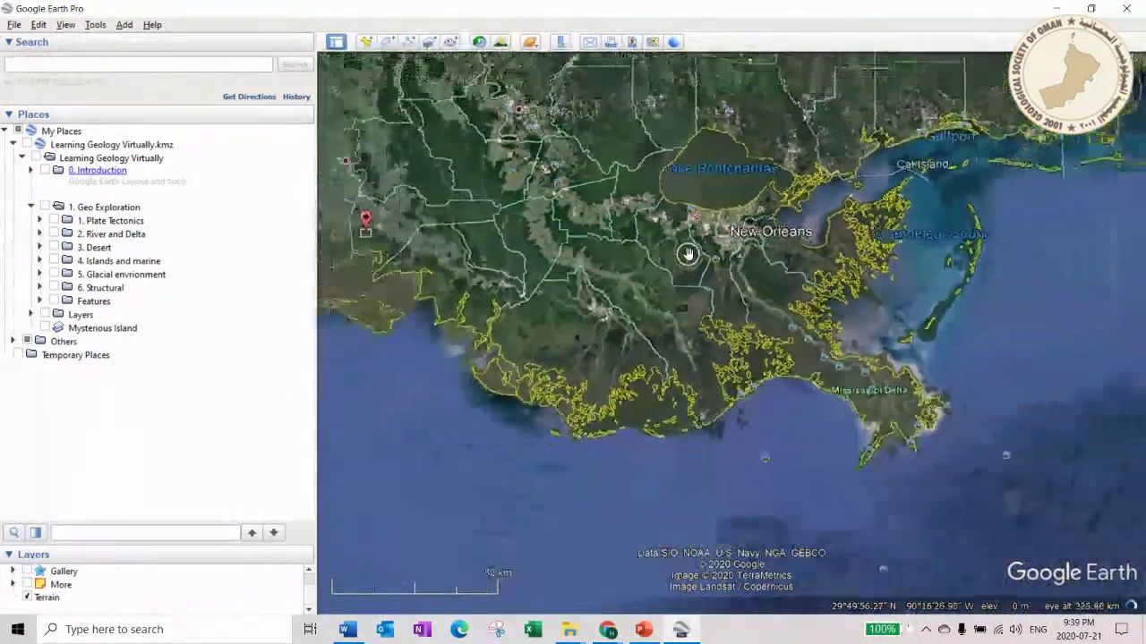
- Follow the Mississippi upstream from New Orleans past Baton Rouge to the meander bends between Jarreau and Baker
{"action": "scroll", "coordinate": [687, 254], "scroll_direction": "down", "scroll_amount": 3}
{"action": "left_click_drag", "start_coordinate": [606, 215], "coordinate": [646, 299]}
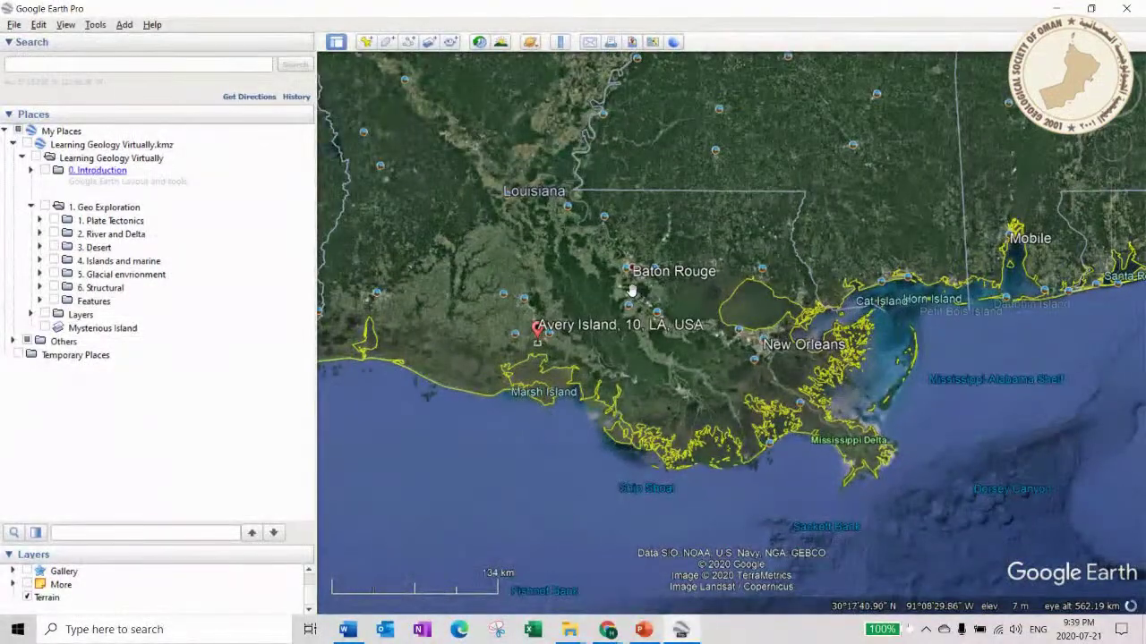
{"action": "scroll", "coordinate": [586, 229], "scroll_direction": "up", "scroll_amount": 5}
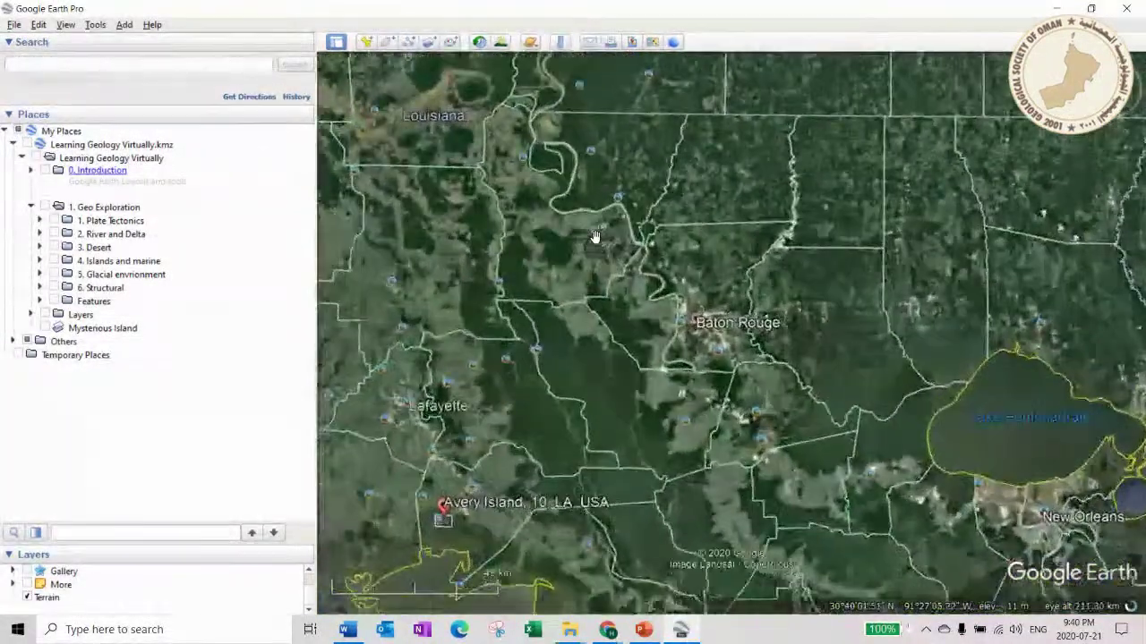
{"action": "scroll", "coordinate": [599, 252], "scroll_direction": "up", "scroll_amount": 5}
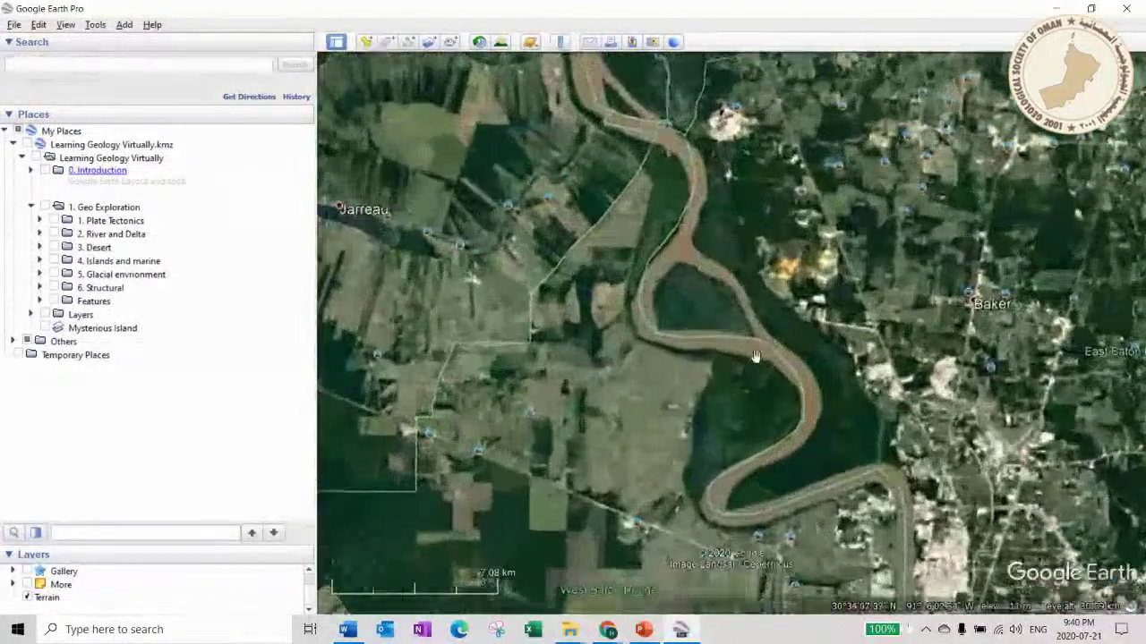
{"action": "left_click_drag", "start_coordinate": [795, 383], "coordinate": [777, 342]}
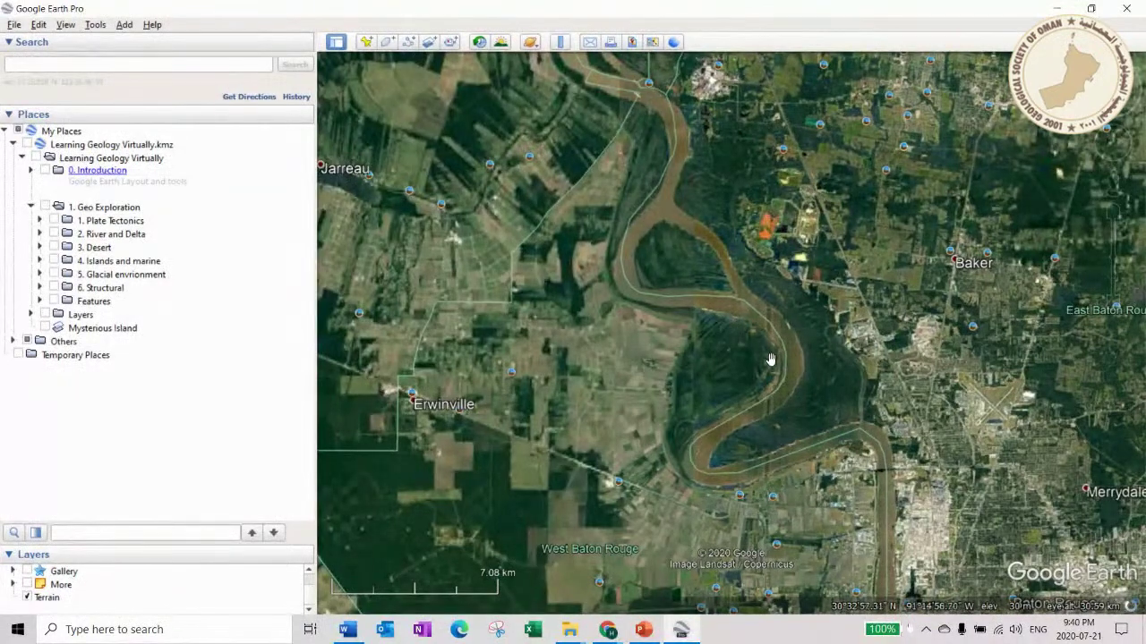
- Examine the Mississippi meander bends downstream of Profit Island up close, including their inner and outer banks
{"action": "scroll", "coordinate": [765, 371], "scroll_direction": "up", "scroll_amount": 2}
{"action": "scroll", "coordinate": [763, 371], "scroll_direction": "up", "scroll_amount": 3}
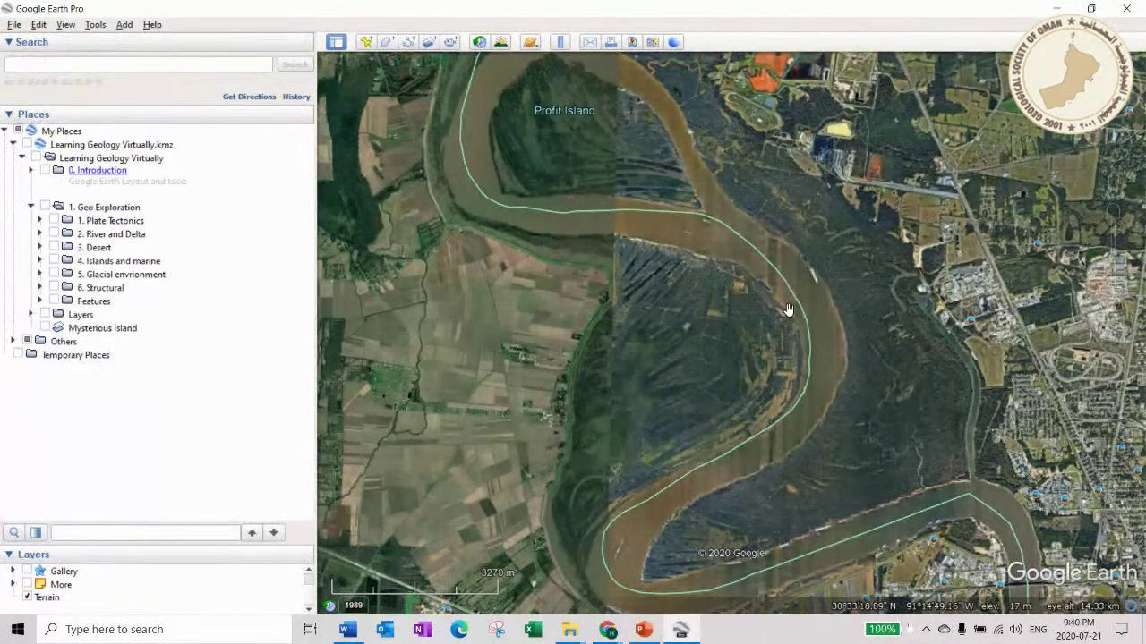
{"action": "scroll", "coordinate": [787, 310], "scroll_direction": "down", "scroll_amount": 2}
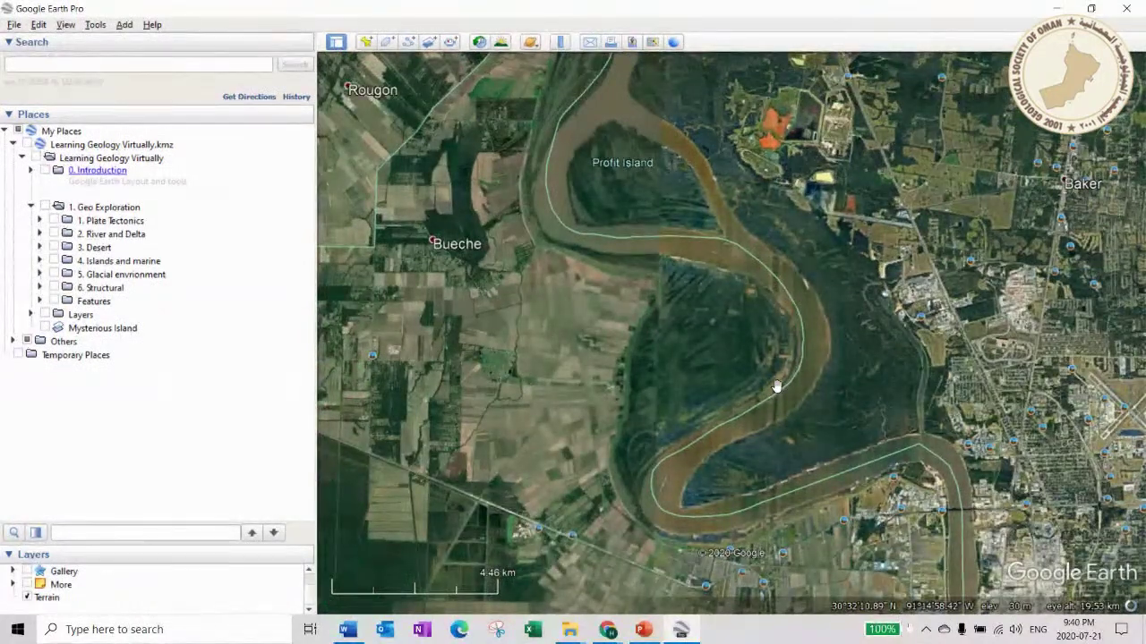
{"action": "scroll", "coordinate": [777, 387], "scroll_direction": "down", "scroll_amount": 1}
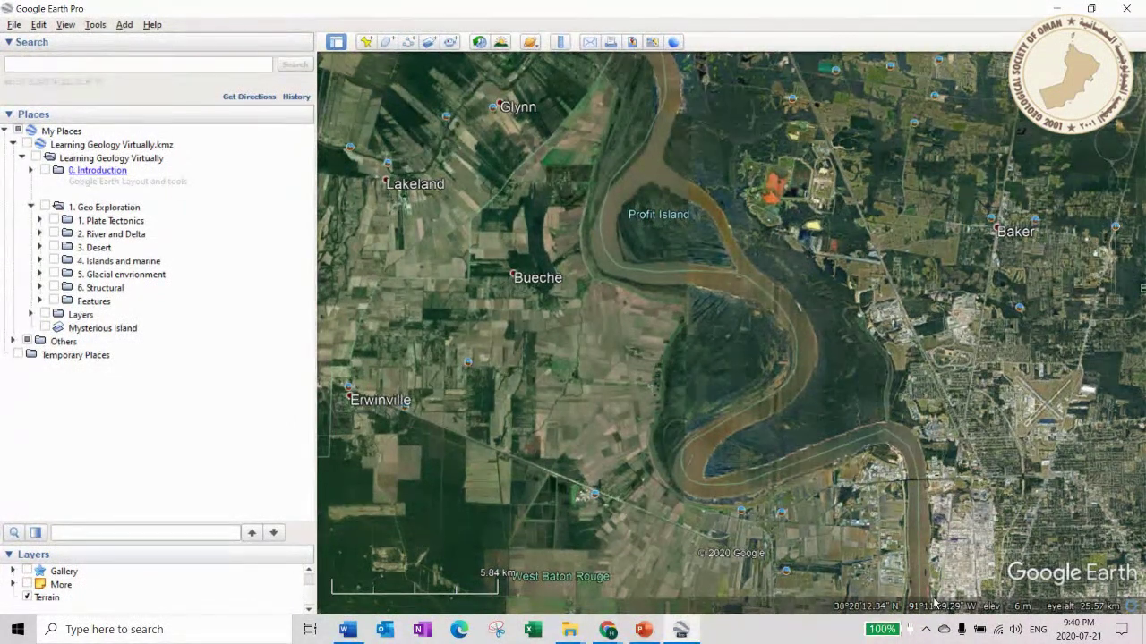
{"action": "left_click_drag", "start_coordinate": [891, 532], "coordinate": [849, 464]}
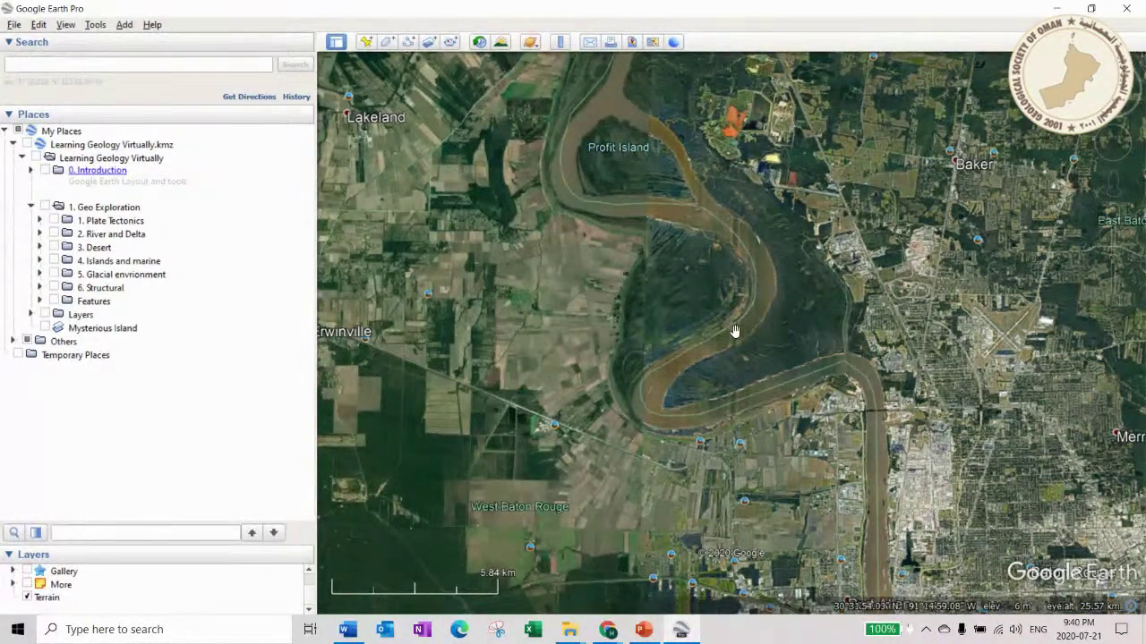
{"action": "scroll", "coordinate": [734, 332], "scroll_direction": "up", "scroll_amount": 3}
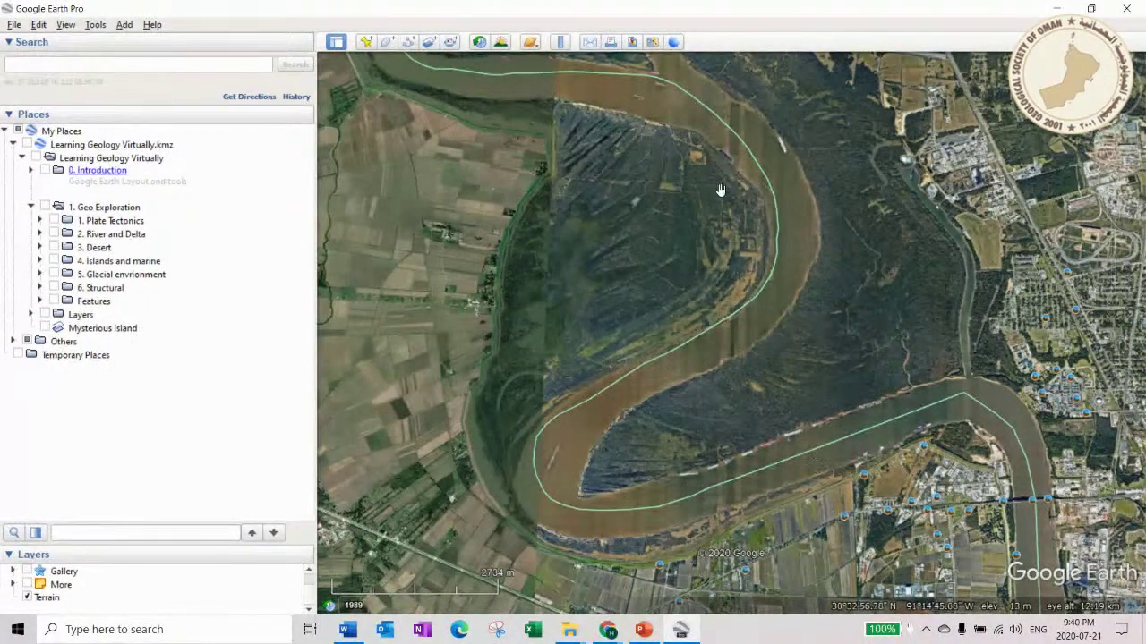
{"action": "scroll", "coordinate": [716, 185], "scroll_direction": "down", "scroll_amount": 3}
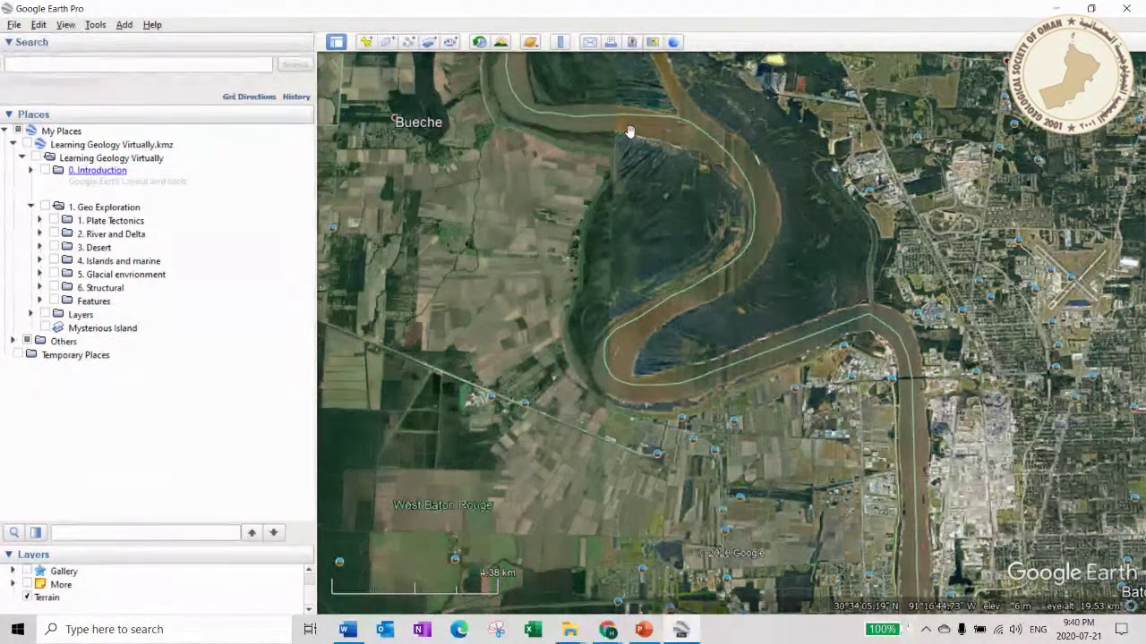
- Examine how the river splits around Profit Island and curves through the bend just below it
{"action": "left_click_drag", "start_coordinate": [634, 139], "coordinate": [699, 272]}
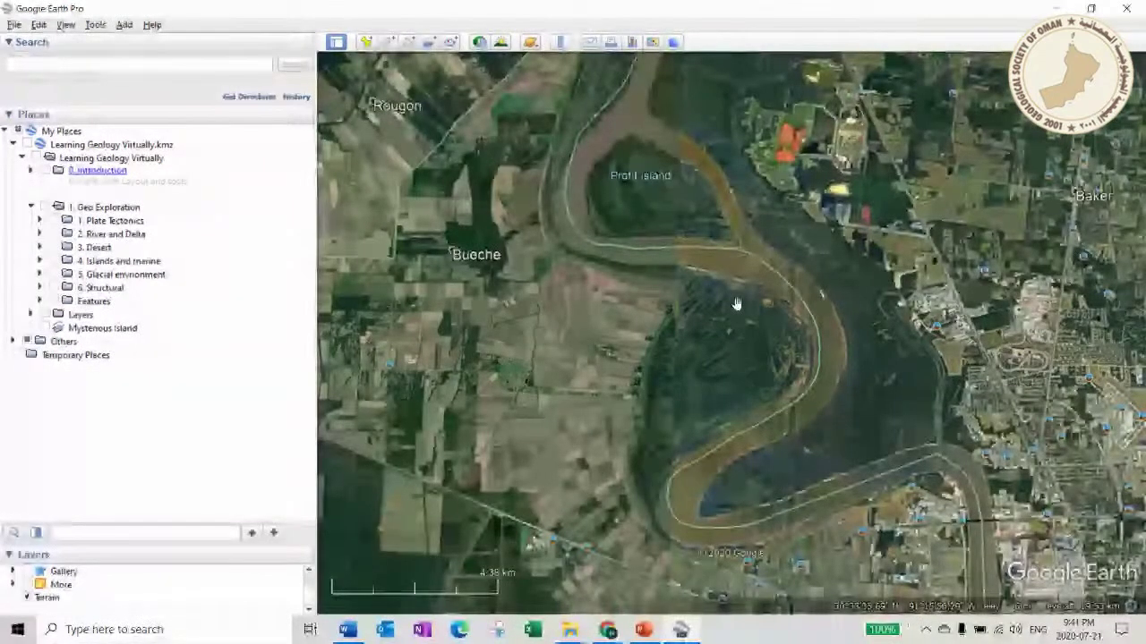
{"action": "scroll", "coordinate": [734, 308], "scroll_direction": "down", "scroll_amount": 2}
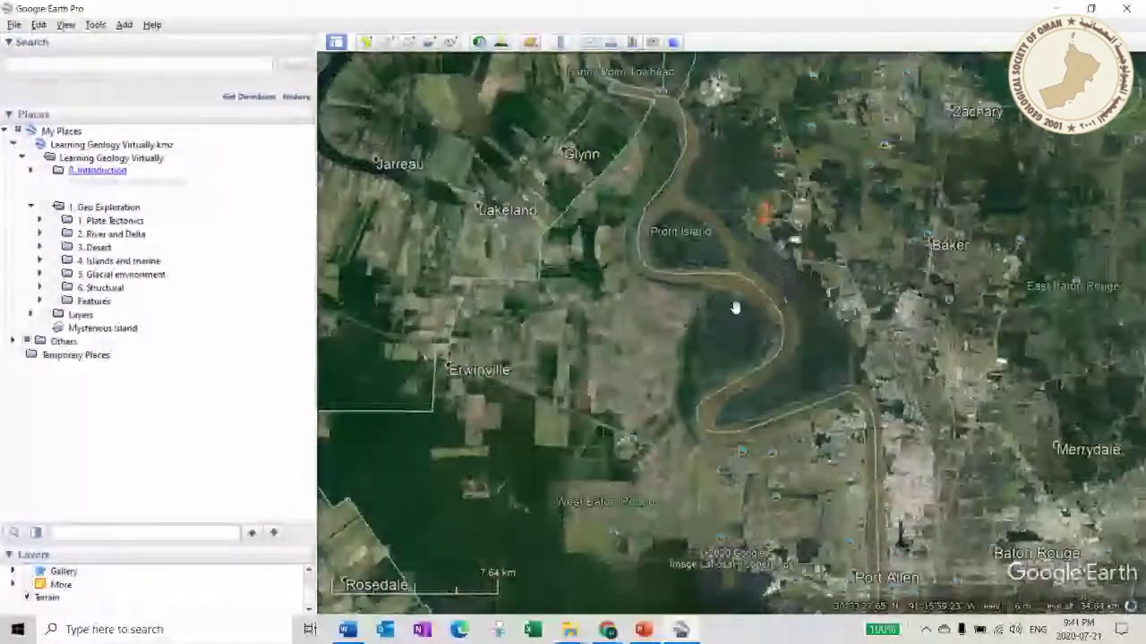
{"action": "scroll", "coordinate": [729, 305], "scroll_direction": "up", "scroll_amount": 2}
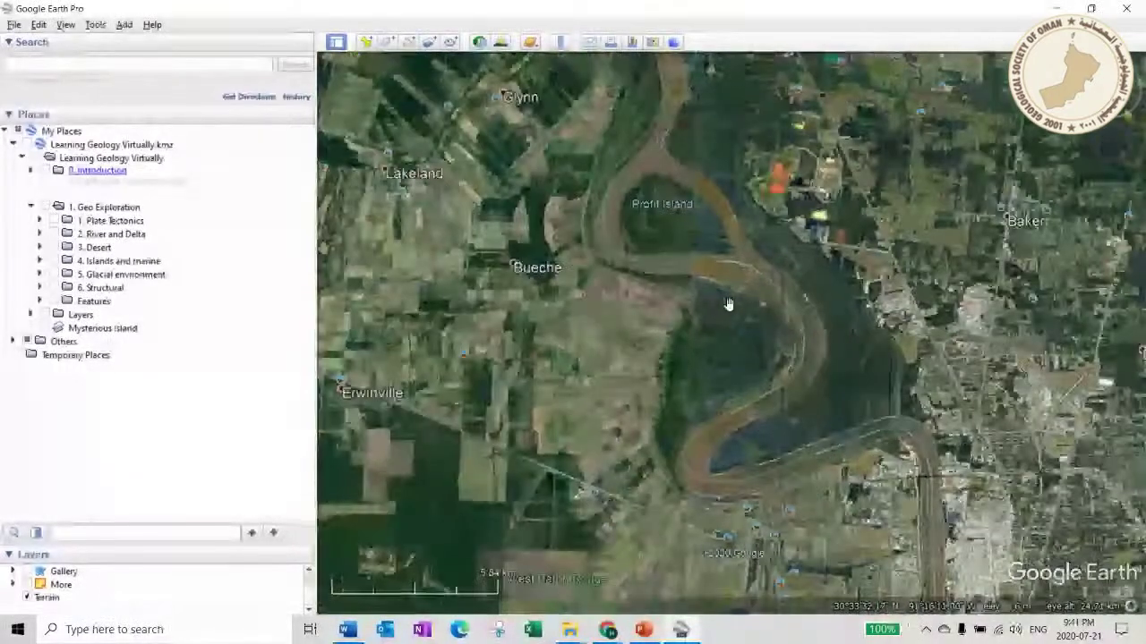
{"action": "scroll", "coordinate": [729, 304], "scroll_direction": "up", "scroll_amount": 1}
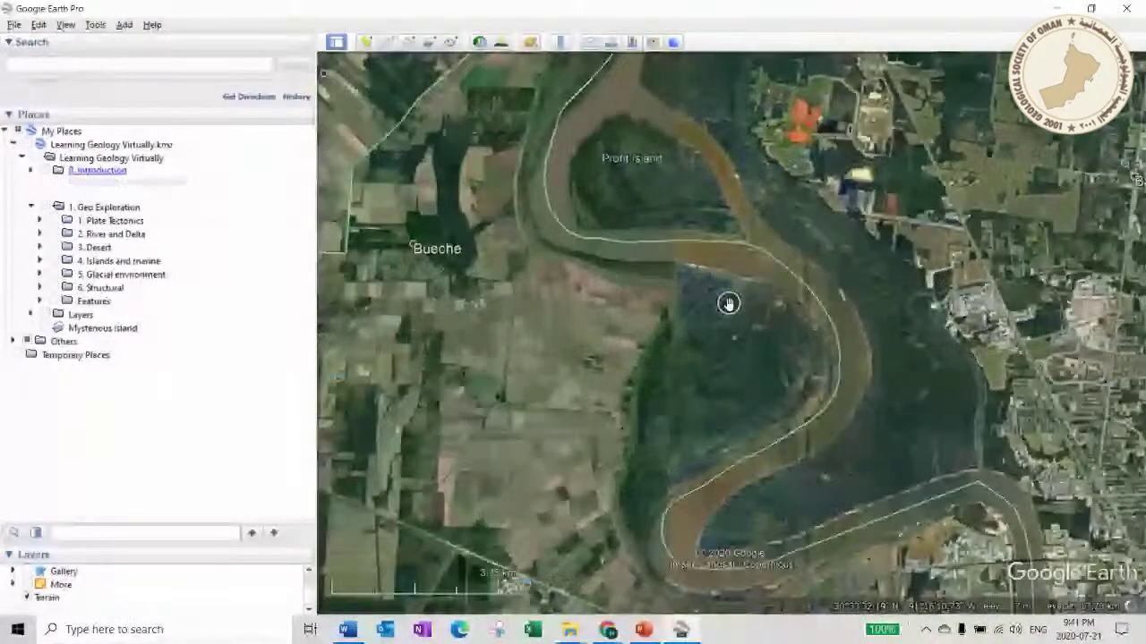
{"action": "scroll", "coordinate": [728, 305], "scroll_direction": "up", "scroll_amount": 1}
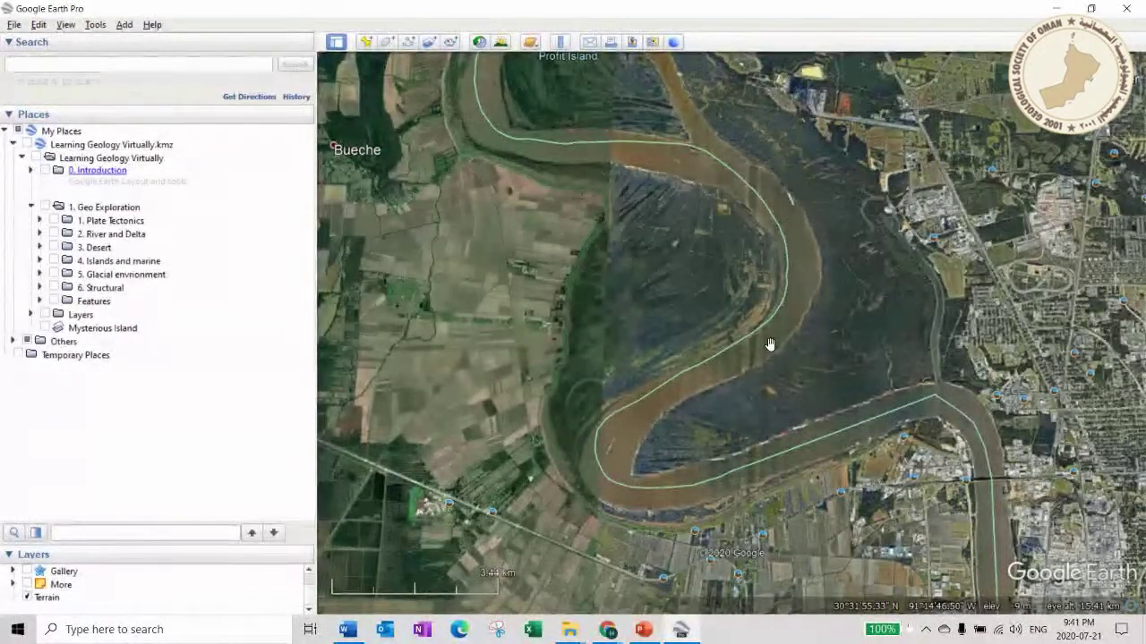
- Trace the Mississippi northward from Baton Rouge through Louisiana, Arkansas and Tennessee, viewing its course across the United States
{"action": "scroll", "coordinate": [770, 344], "scroll_direction": "down", "scroll_amount": 5}
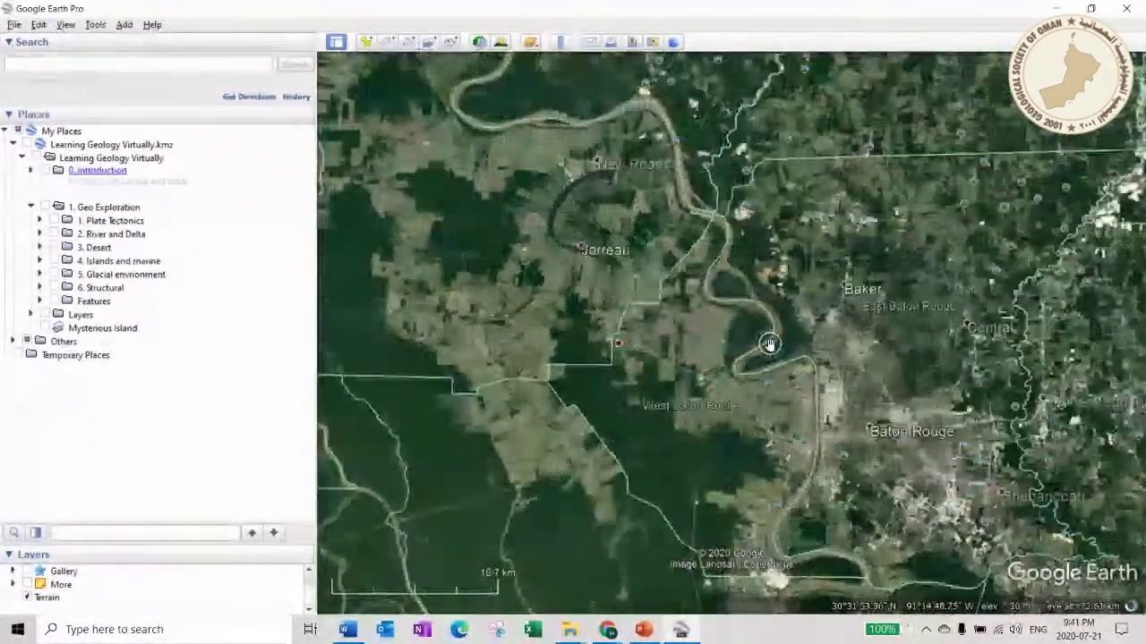
{"action": "scroll", "coordinate": [770, 344], "scroll_direction": "down", "scroll_amount": 10}
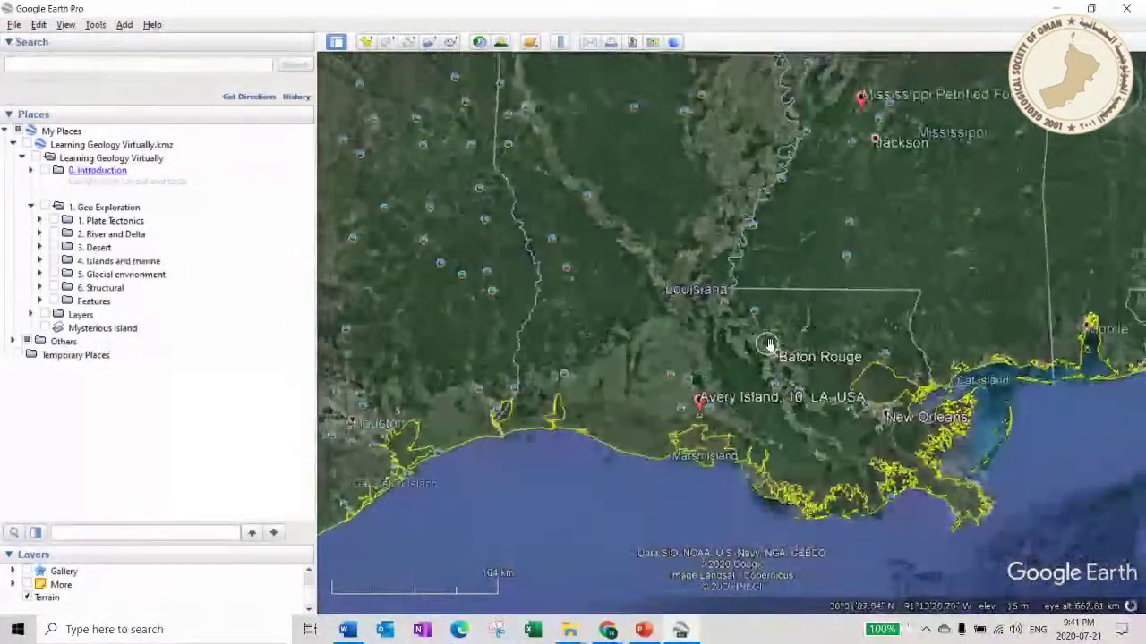
{"action": "left_click_drag", "start_coordinate": [758, 289], "coordinate": [770, 528]}
{"action": "left_click_drag", "start_coordinate": [834, 281], "coordinate": [735, 508]}
{"action": "scroll", "coordinate": [769, 270], "scroll_direction": "down", "scroll_amount": 3}
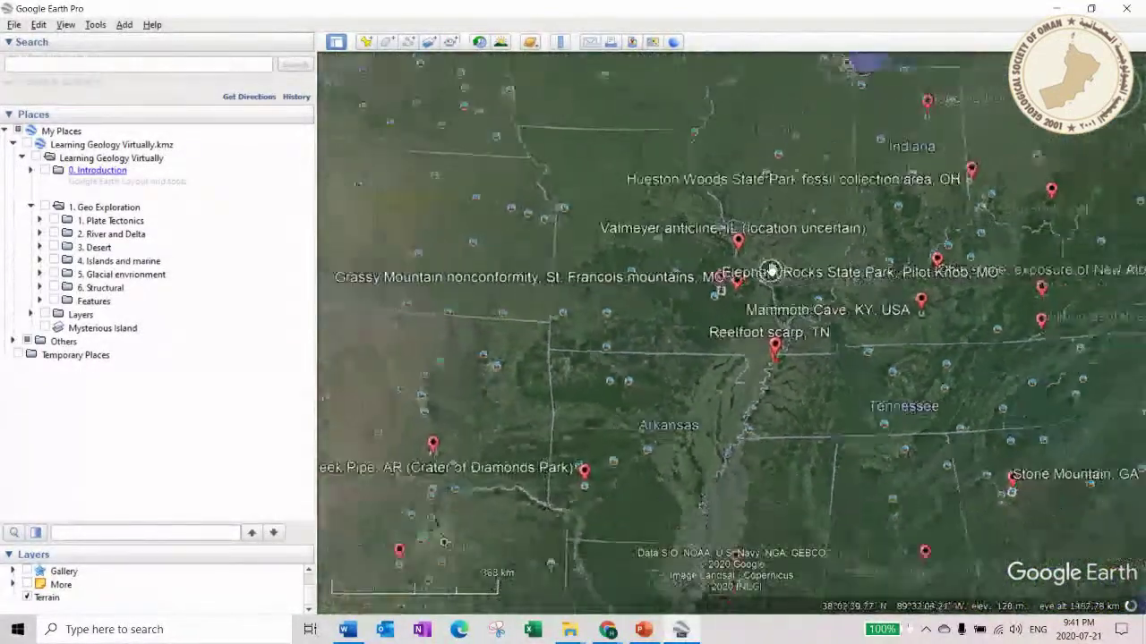
{"action": "scroll", "coordinate": [769, 297], "scroll_direction": "down", "scroll_amount": 2}
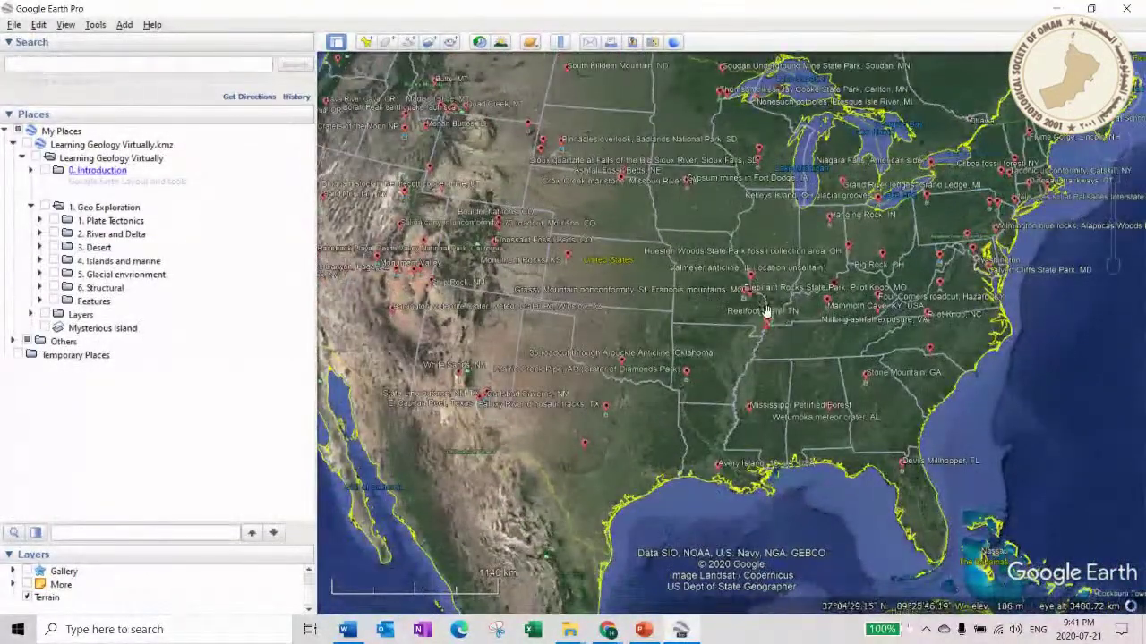
- Return to the Gulf coast and view the Mississippi Delta up close from New Orleans to its tip
{"action": "left_click_drag", "start_coordinate": [766, 430], "coordinate": [701, 279]}
{"action": "scroll", "coordinate": [704, 346], "scroll_direction": "up", "scroll_amount": 5}
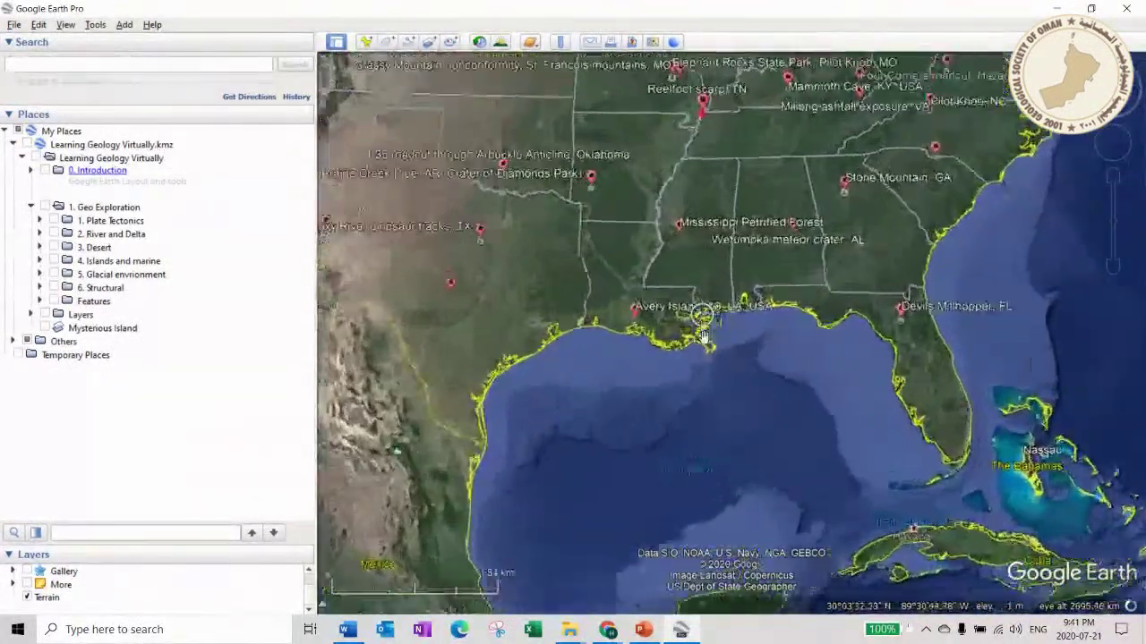
{"action": "scroll", "coordinate": [707, 358], "scroll_direction": "up", "scroll_amount": 4}
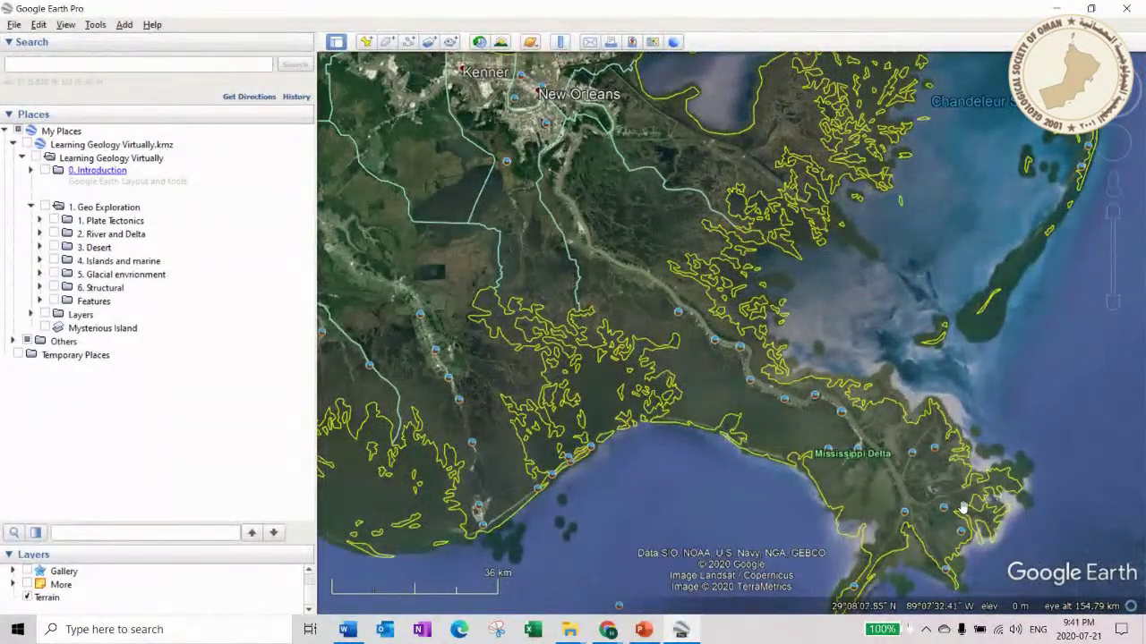
- Look over the Mississippi Delta south of New Orleans once more and expand the 2. River and Delta folder
{"action": "left_click_drag", "start_coordinate": [776, 269], "coordinate": [782, 293]}
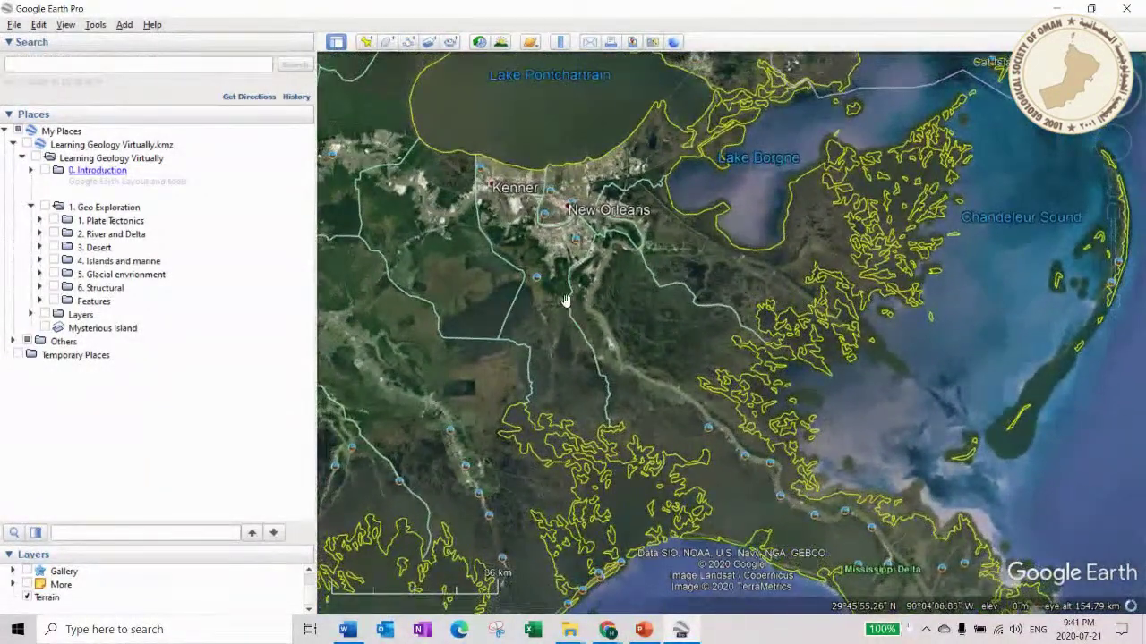
{"action": "key", "text": "Down"}
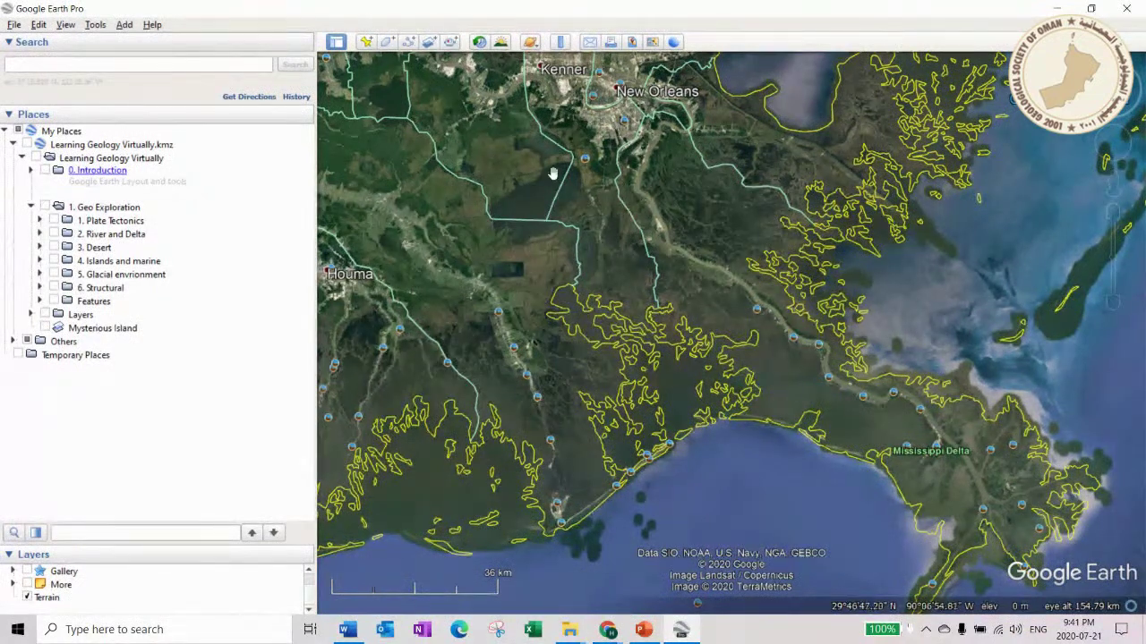
{"action": "left_click", "coordinate": [39, 235]}
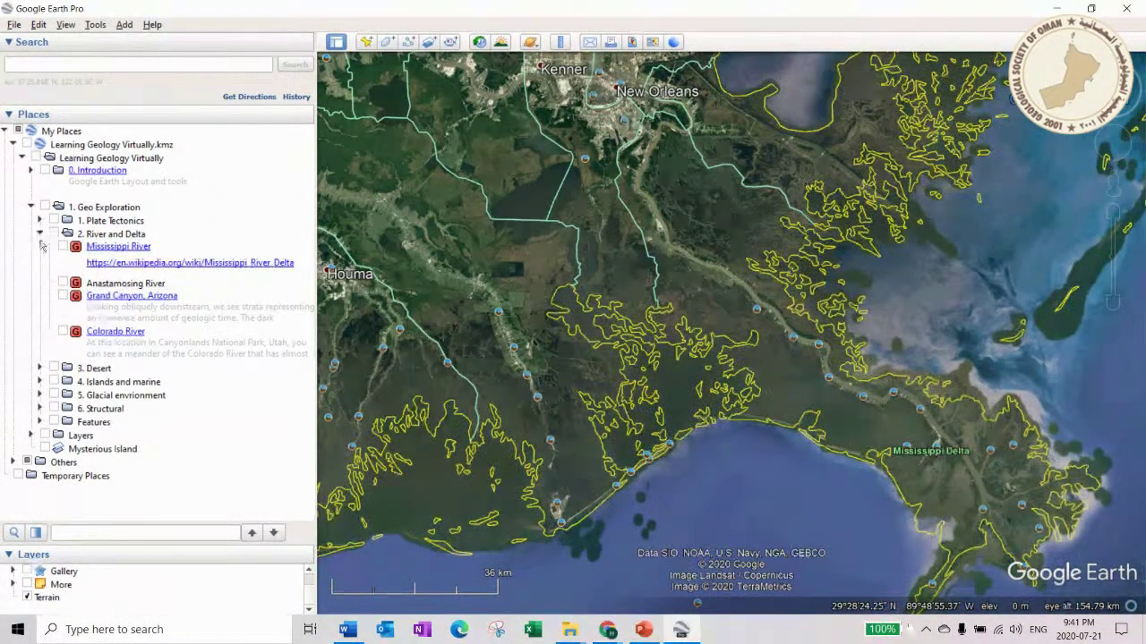
- Travel from the Mississippi Delta southward past Ecuador and the Andes to Argentina and Uruguay
{"action": "scroll", "coordinate": [631, 356], "scroll_direction": "down", "scroll_amount": 5}
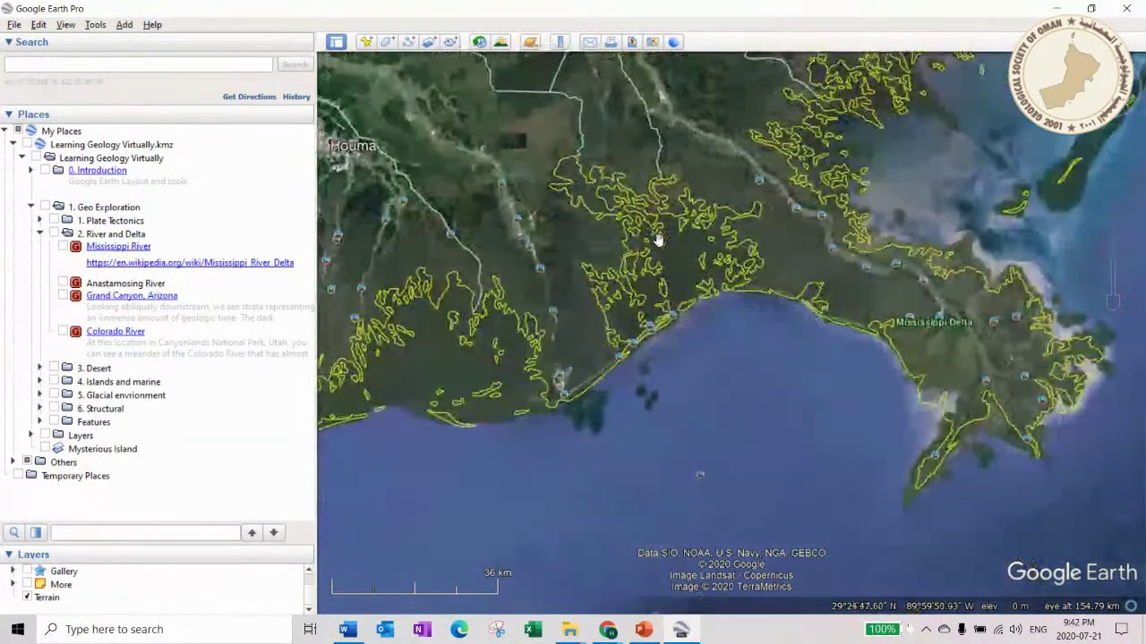
{"action": "scroll", "coordinate": [657, 250], "scroll_direction": "down", "scroll_amount": 3}
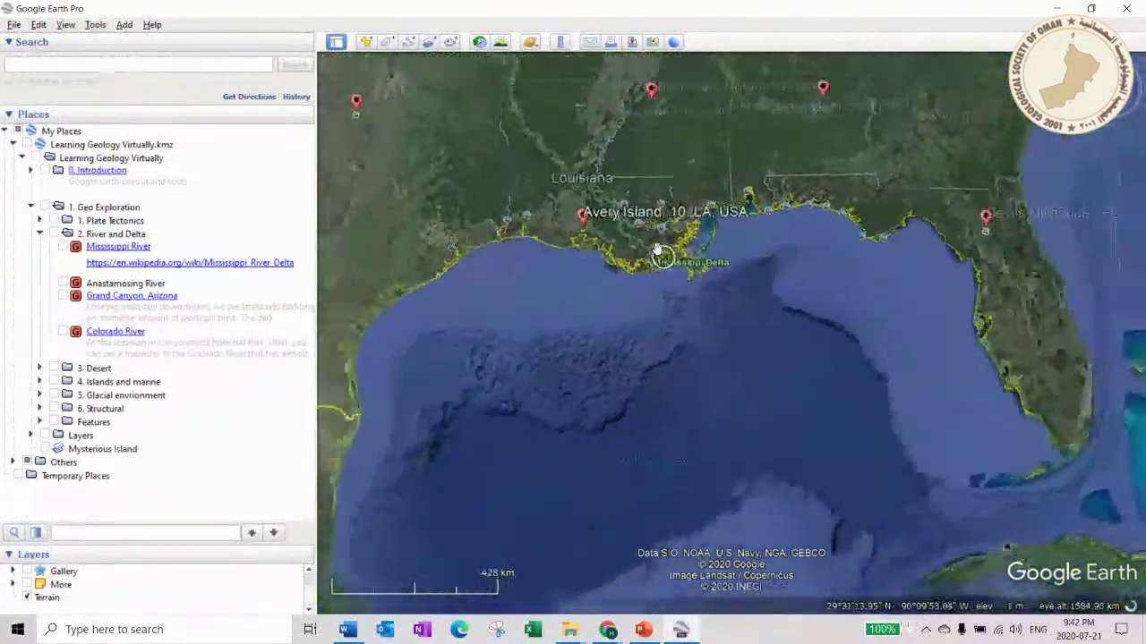
{"action": "left_click_drag", "start_coordinate": [652, 400], "coordinate": [654, 343]}
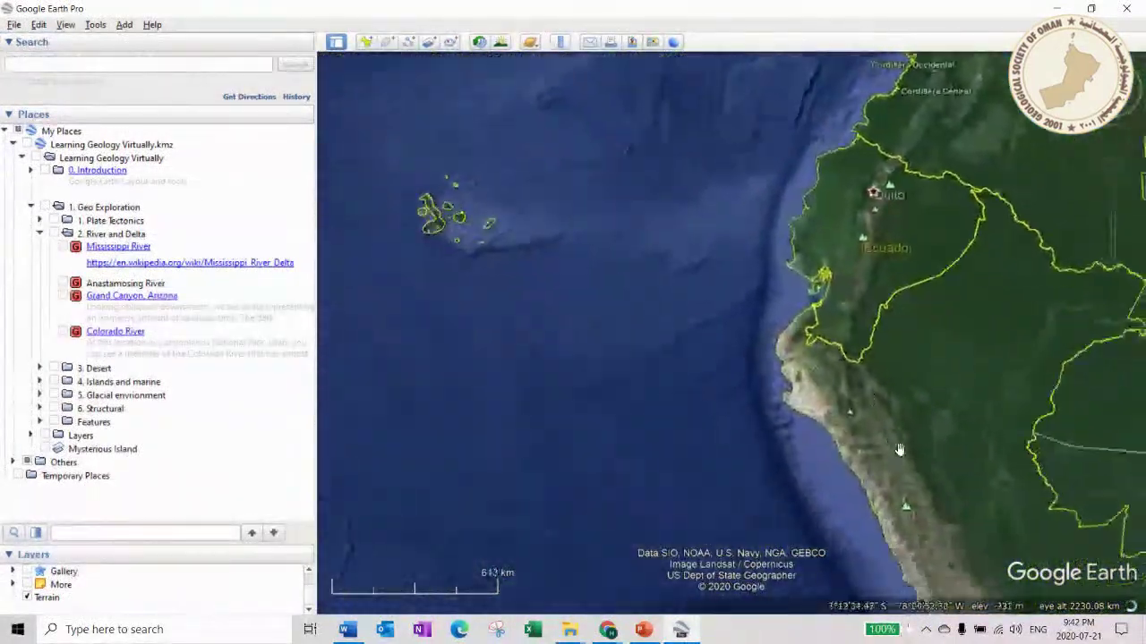
{"action": "left_click_drag", "start_coordinate": [900, 450], "coordinate": [800, 299]}
{"action": "left_click_drag", "start_coordinate": [832, 417], "coordinate": [836, 381]}
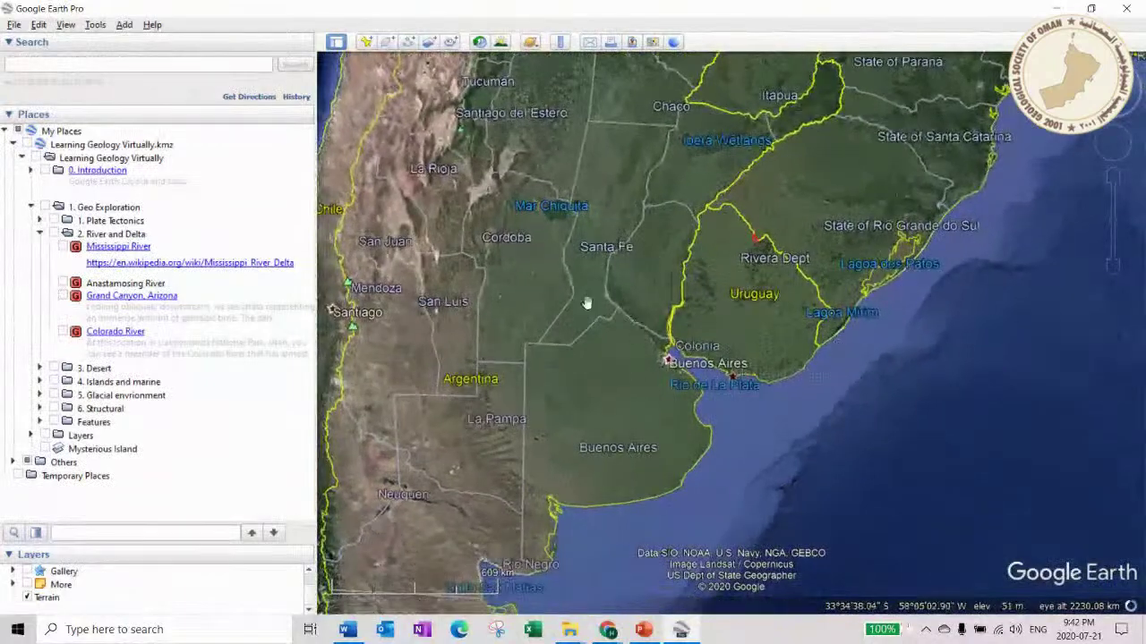
- View the river reaching the Rio de la Plata near Buenos Aires up close and in its regional setting
{"action": "scroll", "coordinate": [591, 335], "scroll_direction": "up", "scroll_amount": 5}
{"action": "scroll", "coordinate": [648, 320], "scroll_direction": "up", "scroll_amount": 3}
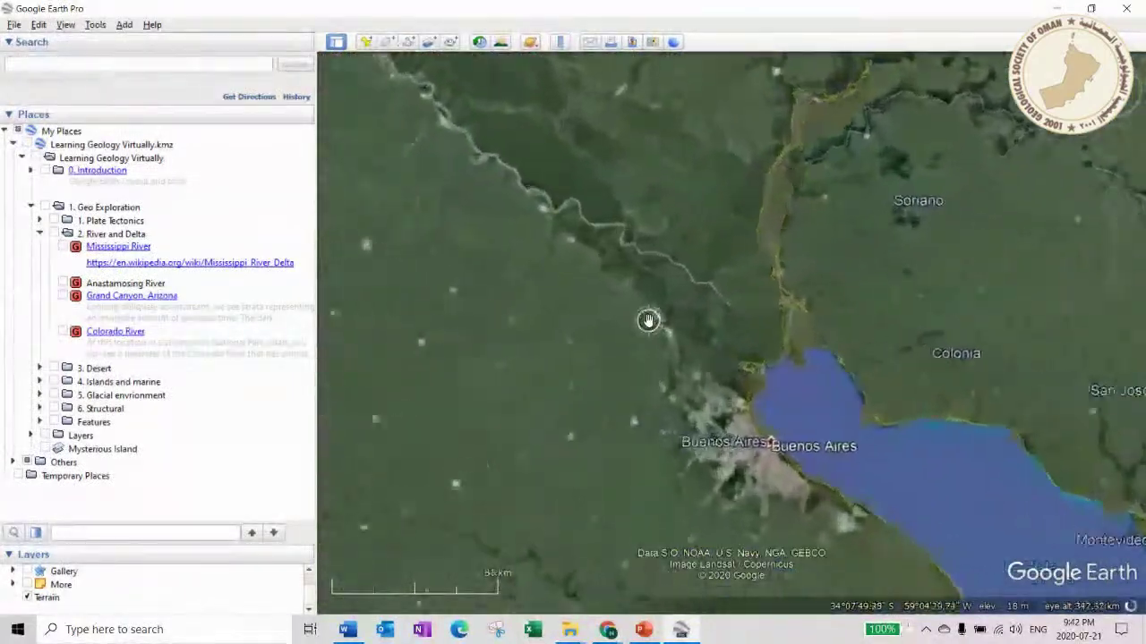
{"action": "scroll", "coordinate": [648, 321], "scroll_direction": "down", "scroll_amount": 2}
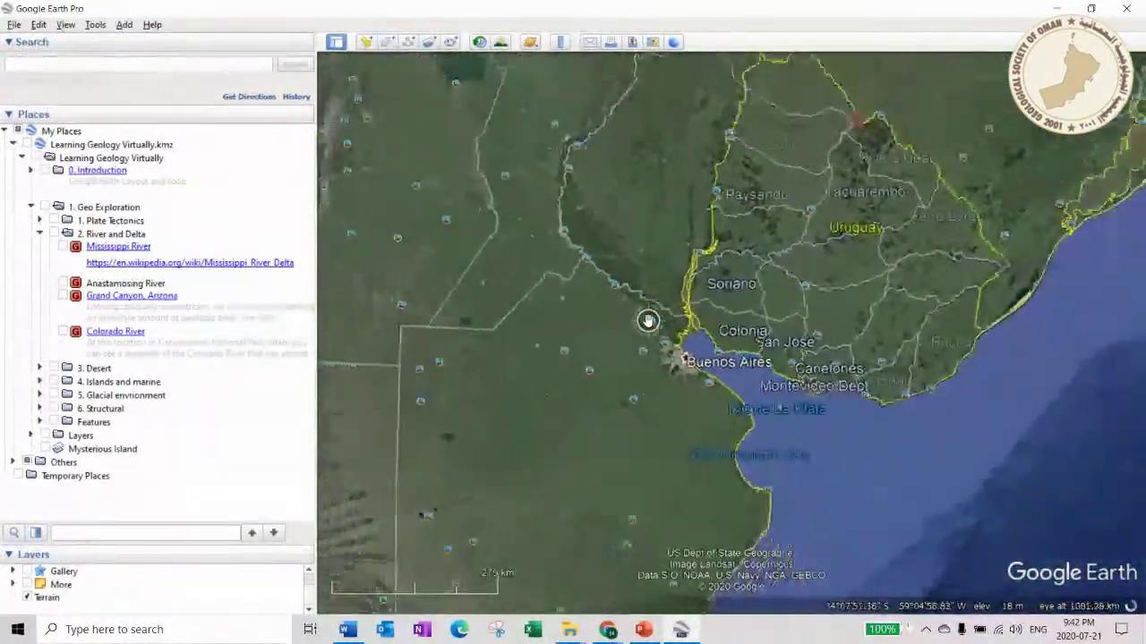
- Locate the green river valley southwest of Buenos Aires and view its floodplain of abandoned meanders up close
{"action": "left_click_drag", "start_coordinate": [571, 495], "coordinate": [751, 254]}
{"action": "scroll", "coordinate": [648, 294], "scroll_direction": "up", "scroll_amount": 3}
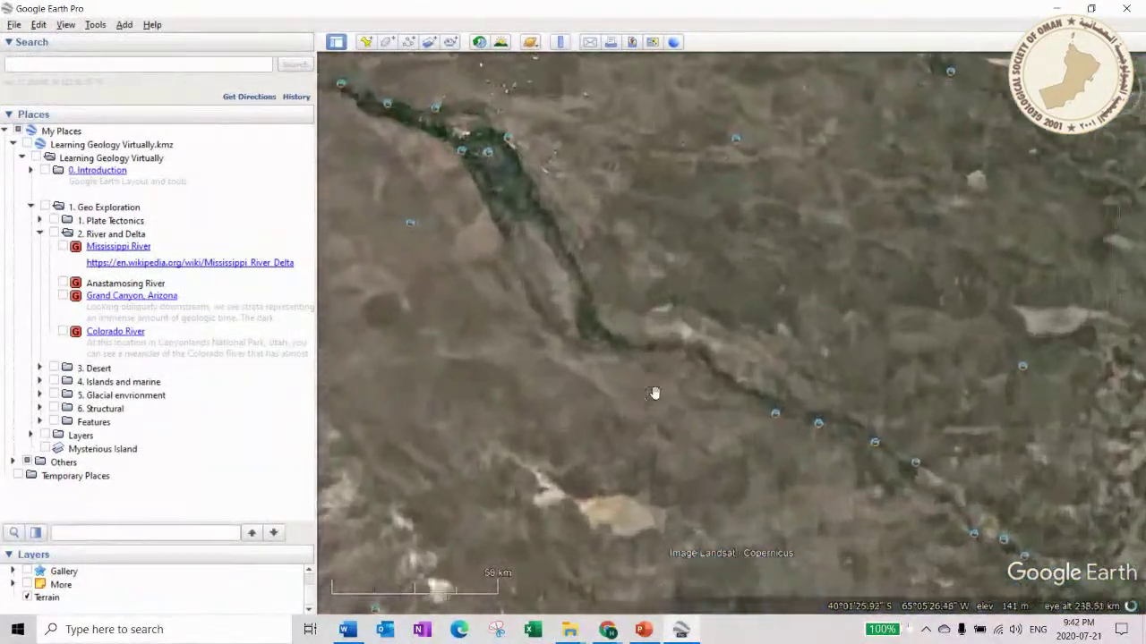
{"action": "scroll", "coordinate": [653, 392], "scroll_direction": "up", "scroll_amount": 3}
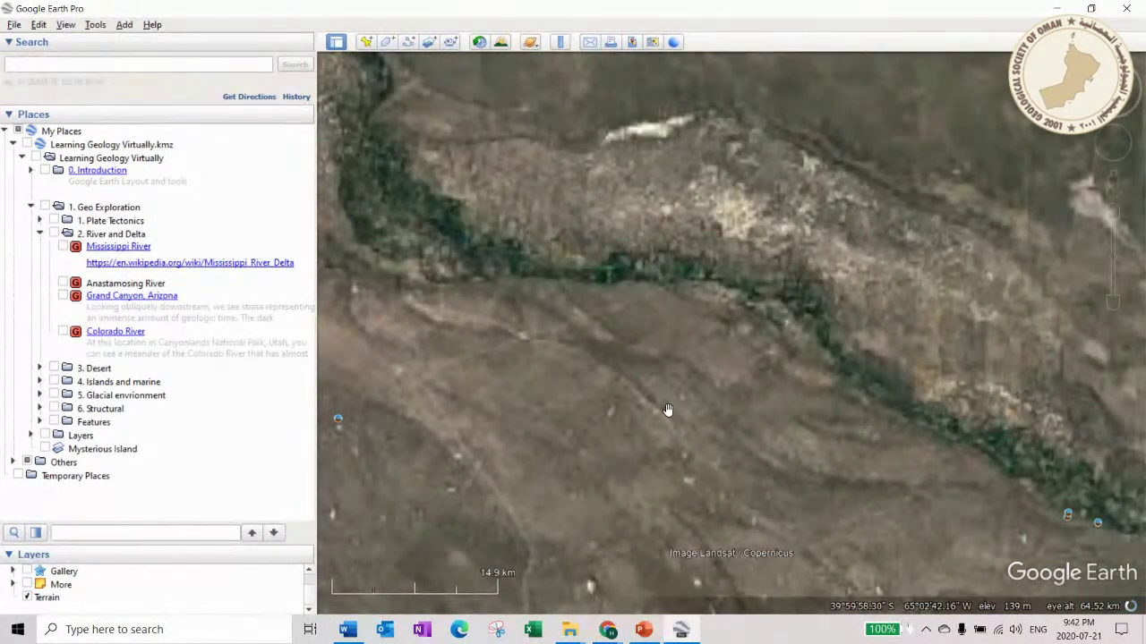
{"action": "scroll", "coordinate": [673, 403], "scroll_direction": "up", "scroll_amount": 2}
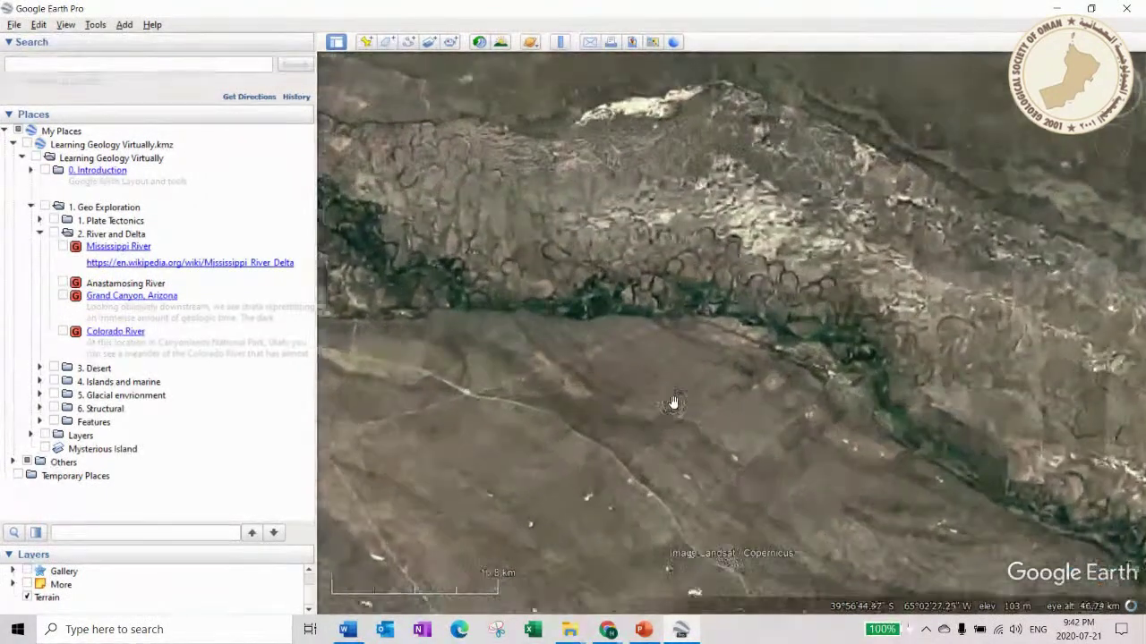
{"action": "left_click_drag", "start_coordinate": [669, 358], "coordinate": [813, 509]}
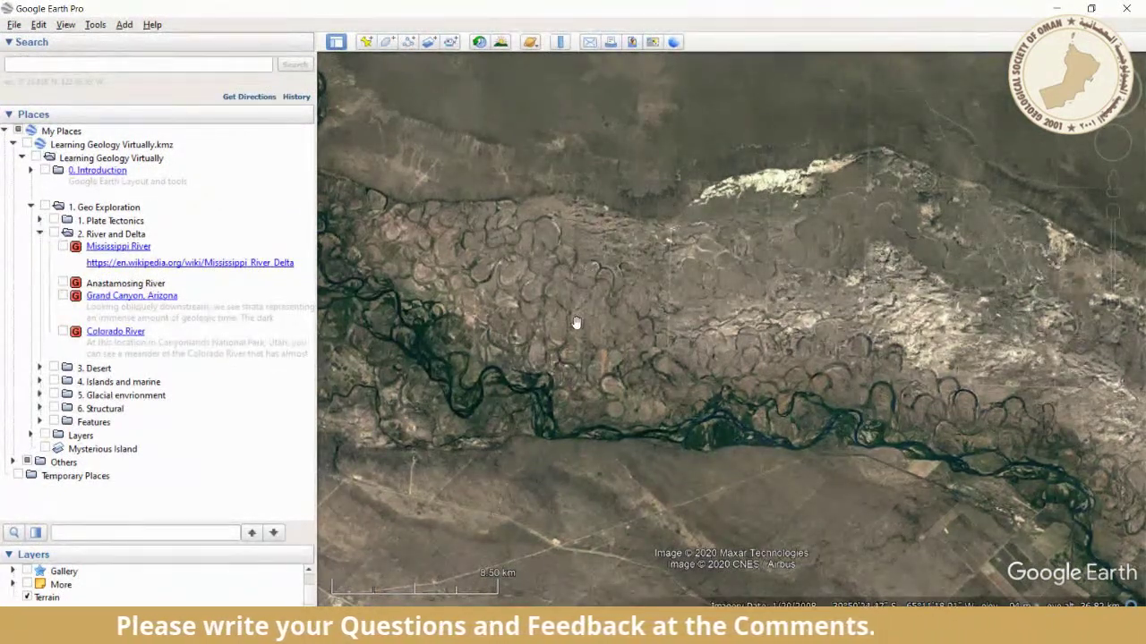
- Examine the branching river channels and old meander loops around Fortín Castro
{"action": "left_click_drag", "start_coordinate": [576, 323], "coordinate": [590, 307]}
{"action": "scroll", "coordinate": [555, 287], "scroll_direction": "up", "scroll_amount": 3}
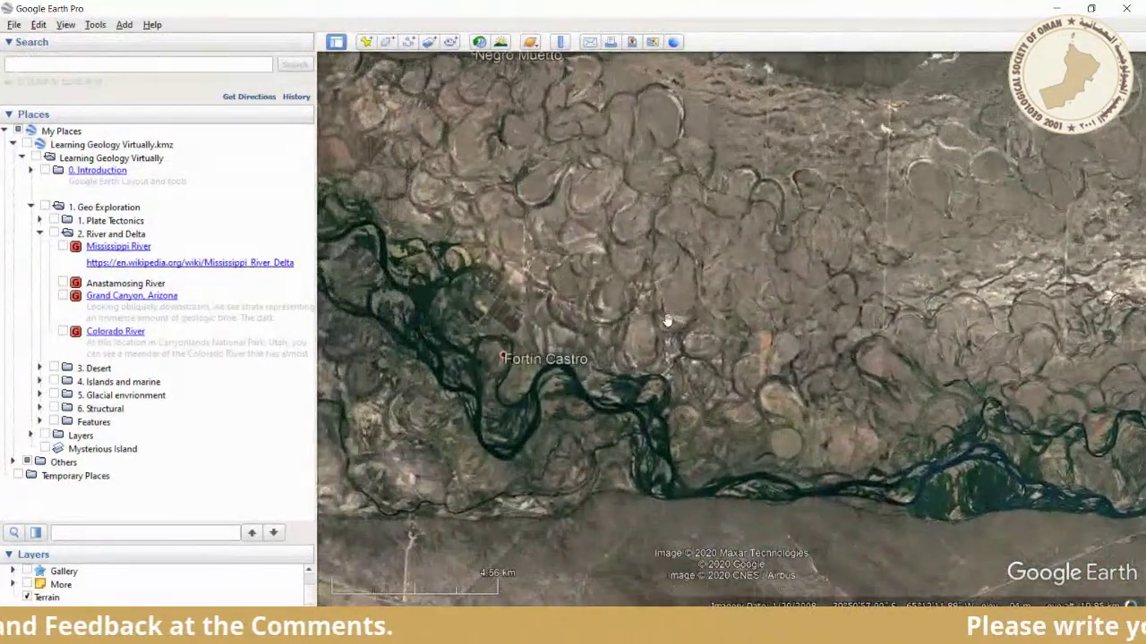
{"action": "left_click_drag", "start_coordinate": [650, 322], "coordinate": [722, 317]}
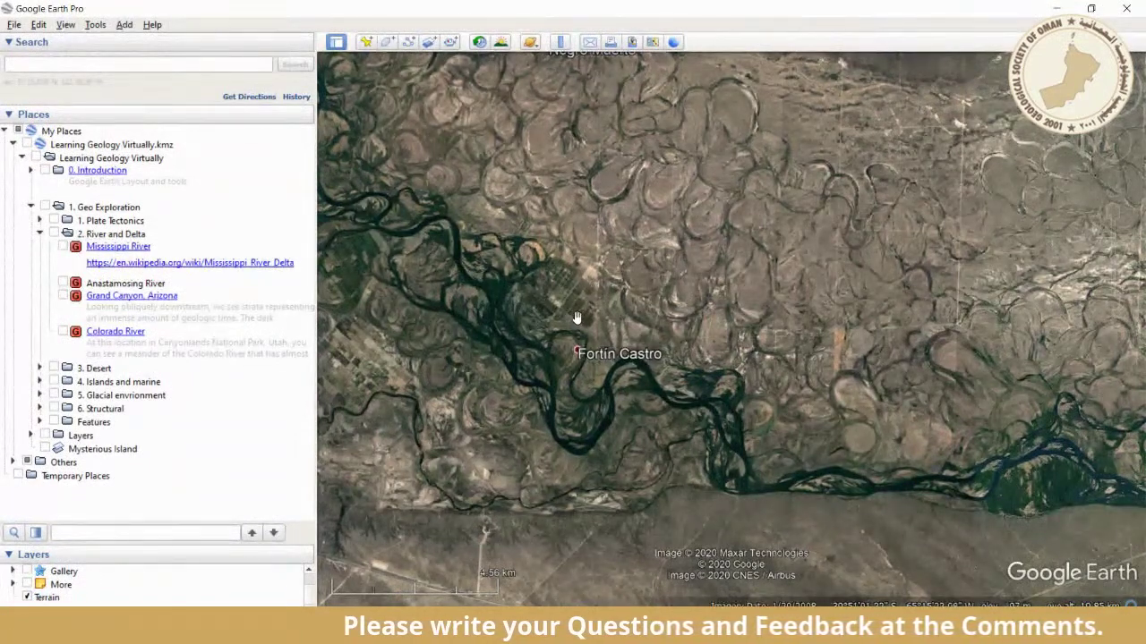
{"action": "left_click_drag", "start_coordinate": [595, 367], "coordinate": [567, 285]}
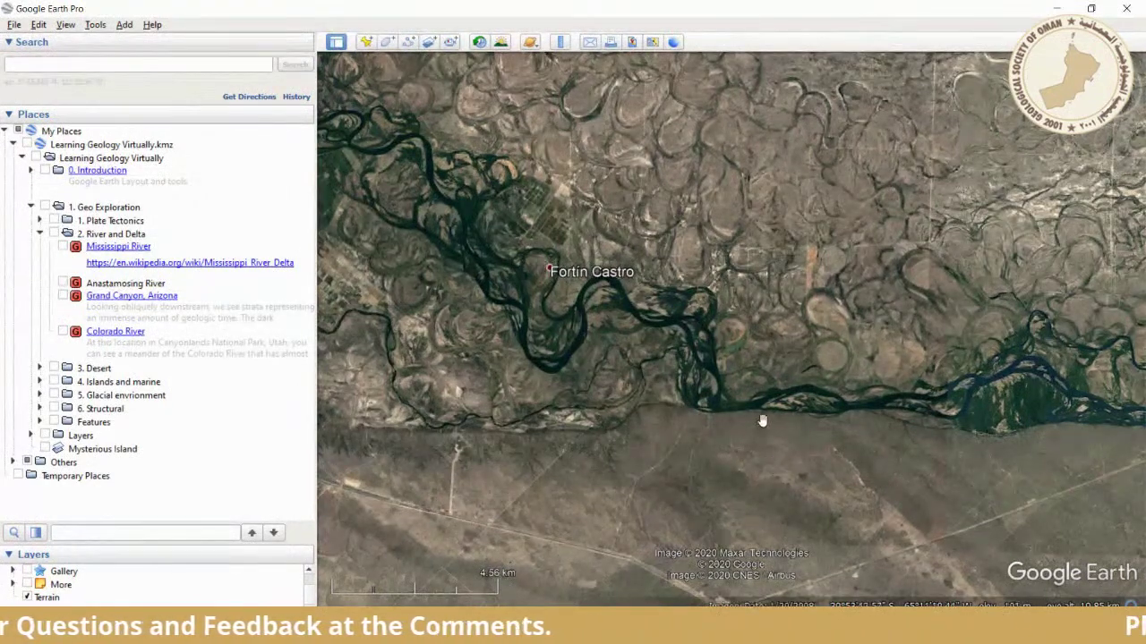
- Examine the wider floodplain from Negro Muerto downstream past Fortín Castro, comparing the meander scars with the present river
{"action": "scroll", "coordinate": [761, 416], "scroll_direction": "down", "scroll_amount": 2}
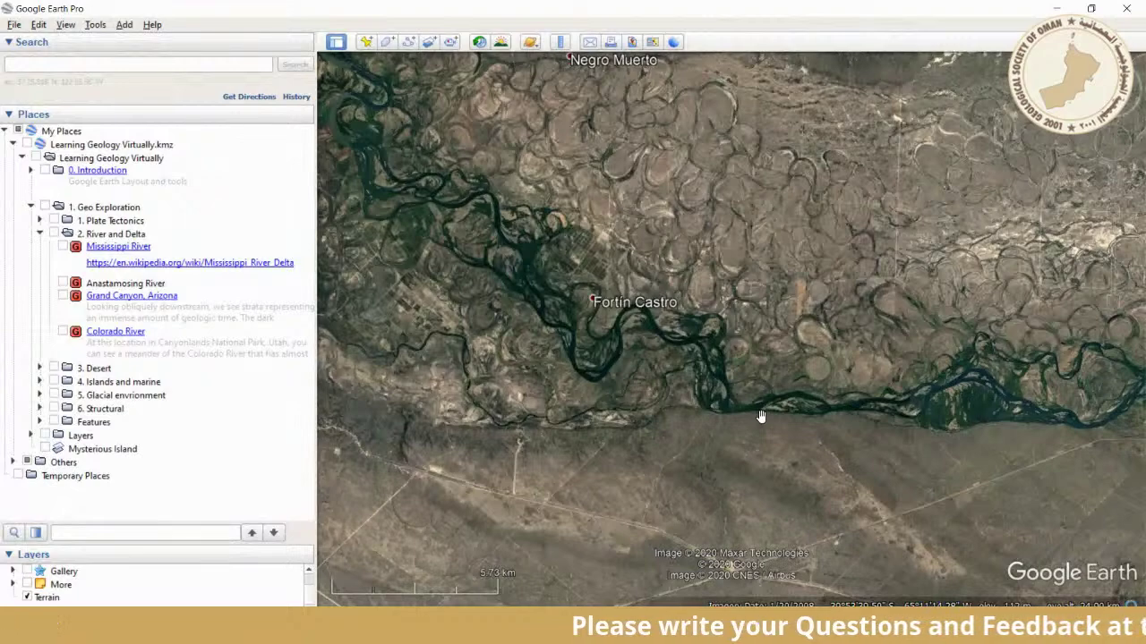
{"action": "left_click_drag", "start_coordinate": [839, 338], "coordinate": [751, 395]}
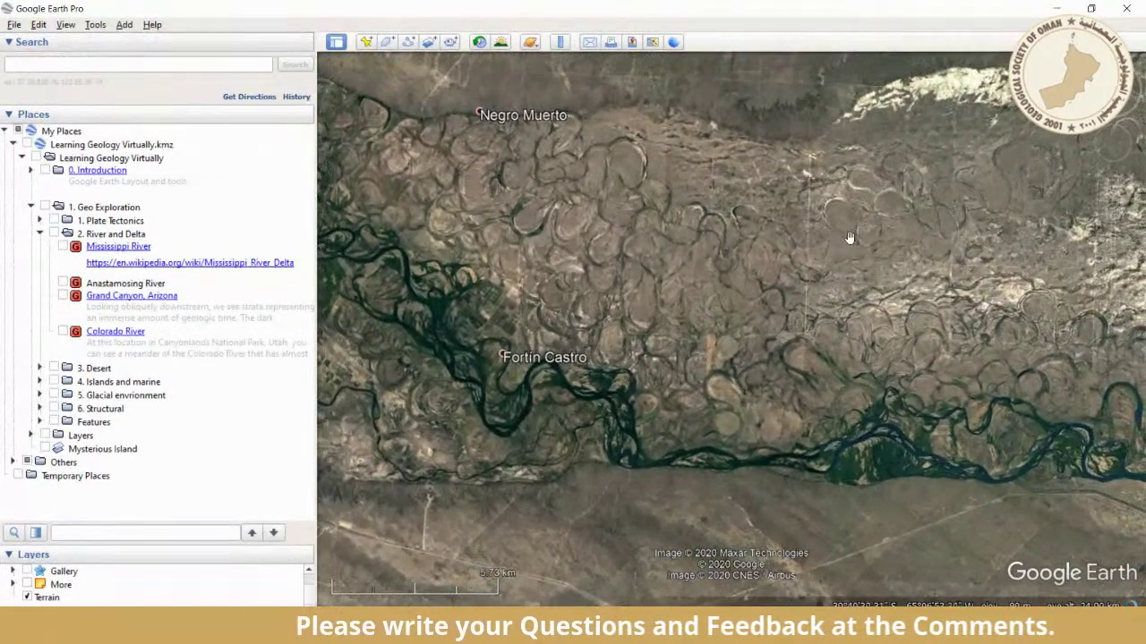
{"action": "scroll", "coordinate": [737, 402], "scroll_direction": "down", "scroll_amount": 3}
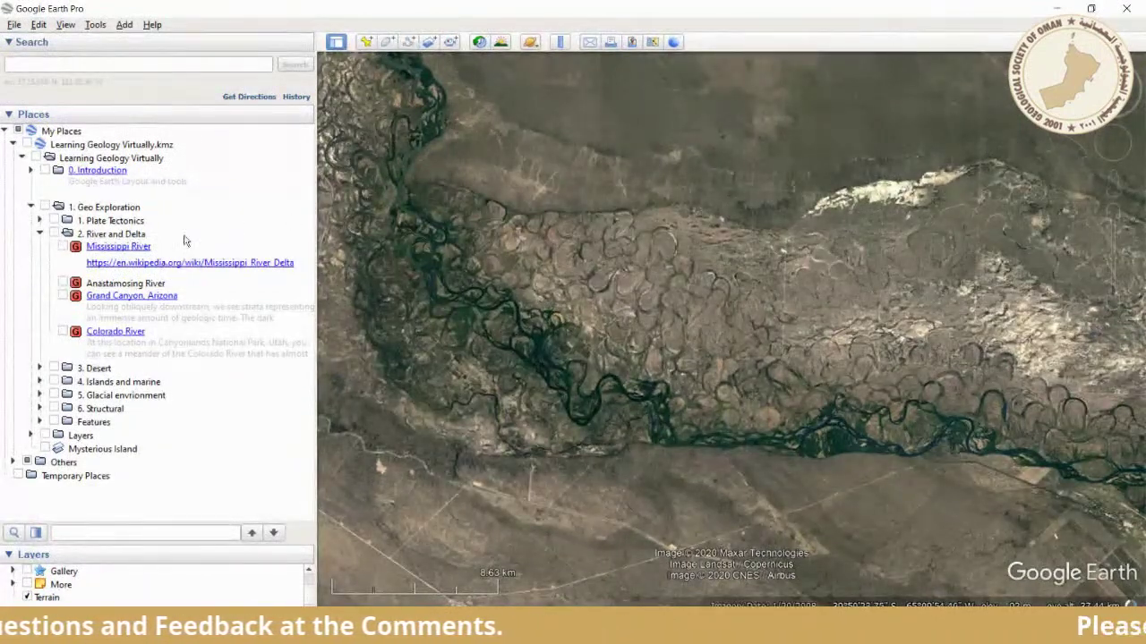
{"action": "left_click_drag", "start_coordinate": [860, 399], "coordinate": [656, 312]}
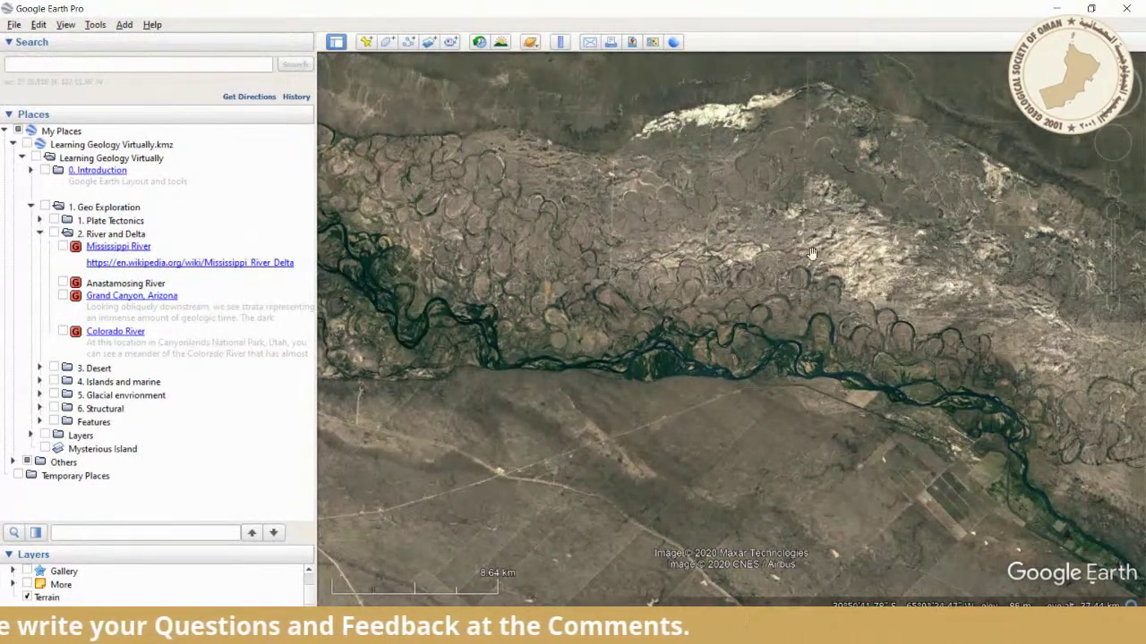
{"action": "scroll", "coordinate": [566, 251], "scroll_direction": "up", "scroll_amount": 1}
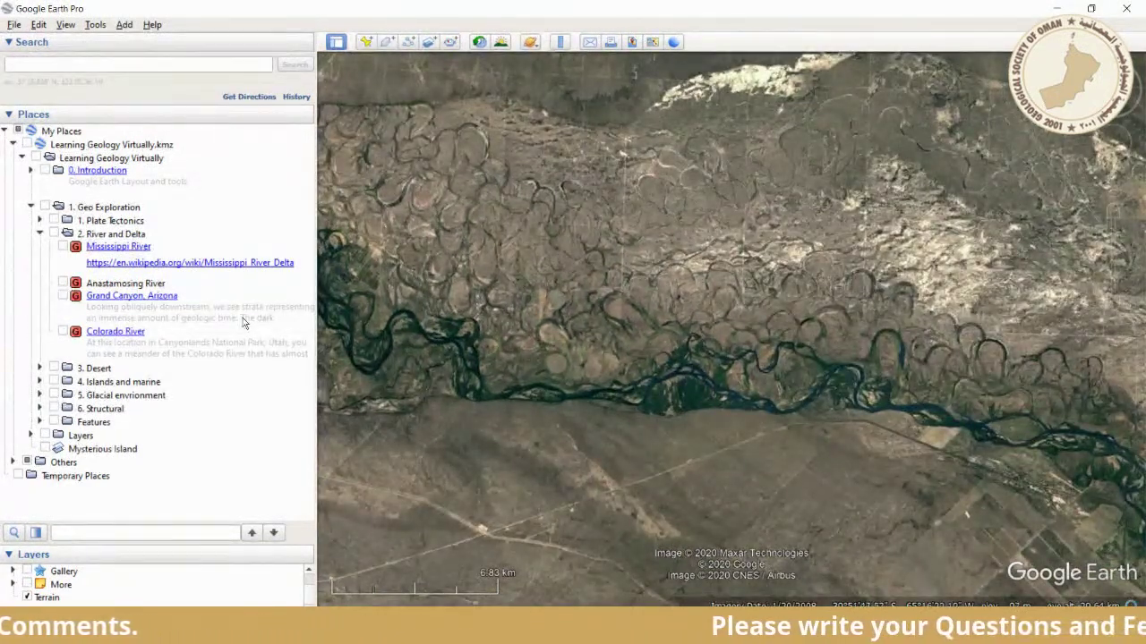
- Collapse the 2. River and Delta folder and fly to the Sand Sea placemark in the 3. Desert folder
{"action": "left_click", "coordinate": [39, 234]}
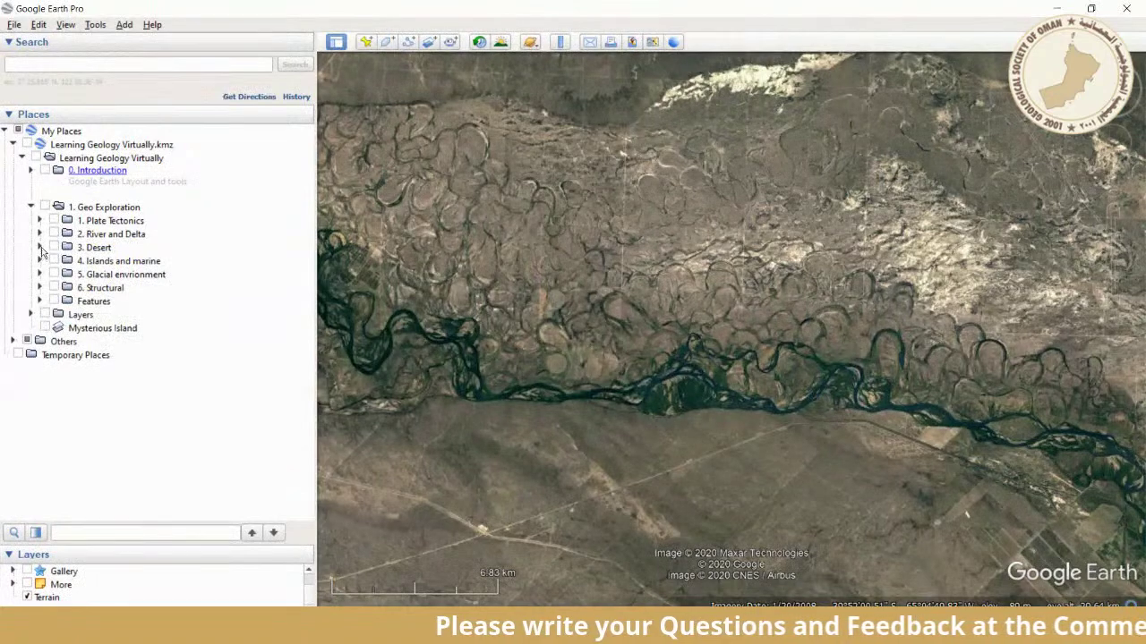
{"action": "left_click", "coordinate": [39, 248]}
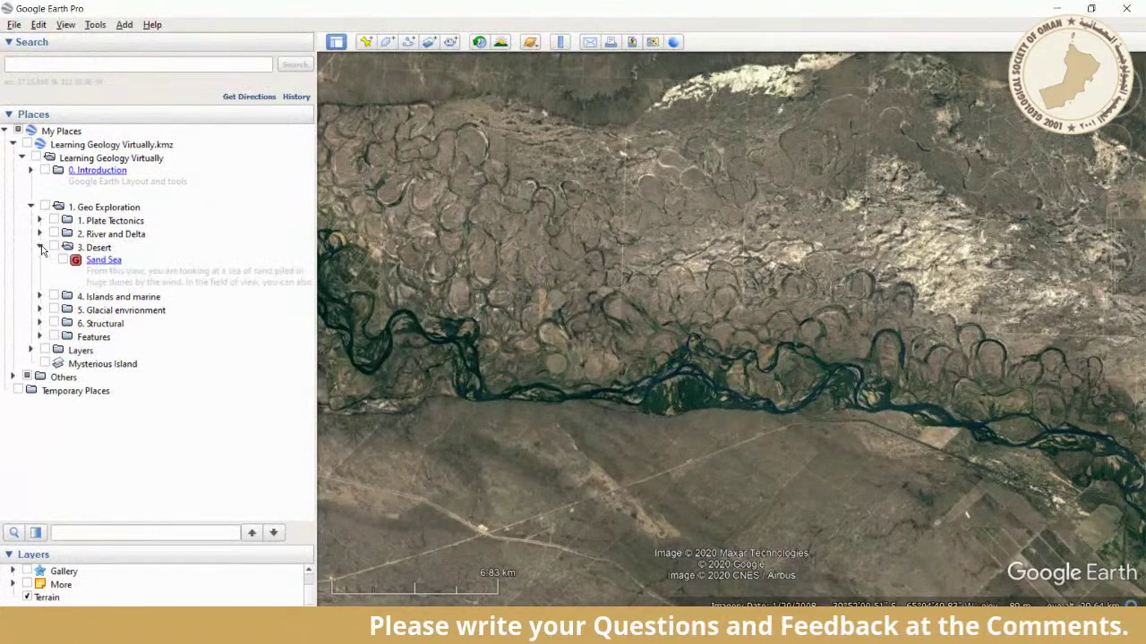
{"action": "double_click", "coordinate": [106, 260]}
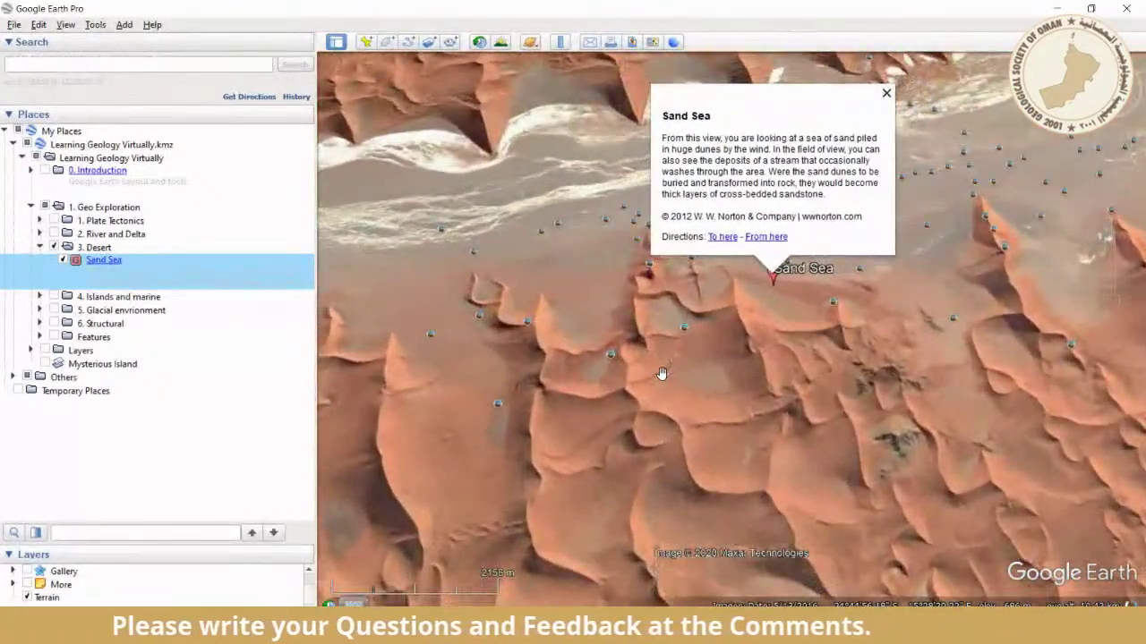
- Examine the dunes and stream deposits around Sand Sea, from close range out to the whole dune field and its coast
{"action": "scroll", "coordinate": [636, 339], "scroll_direction": "down", "scroll_amount": 3}
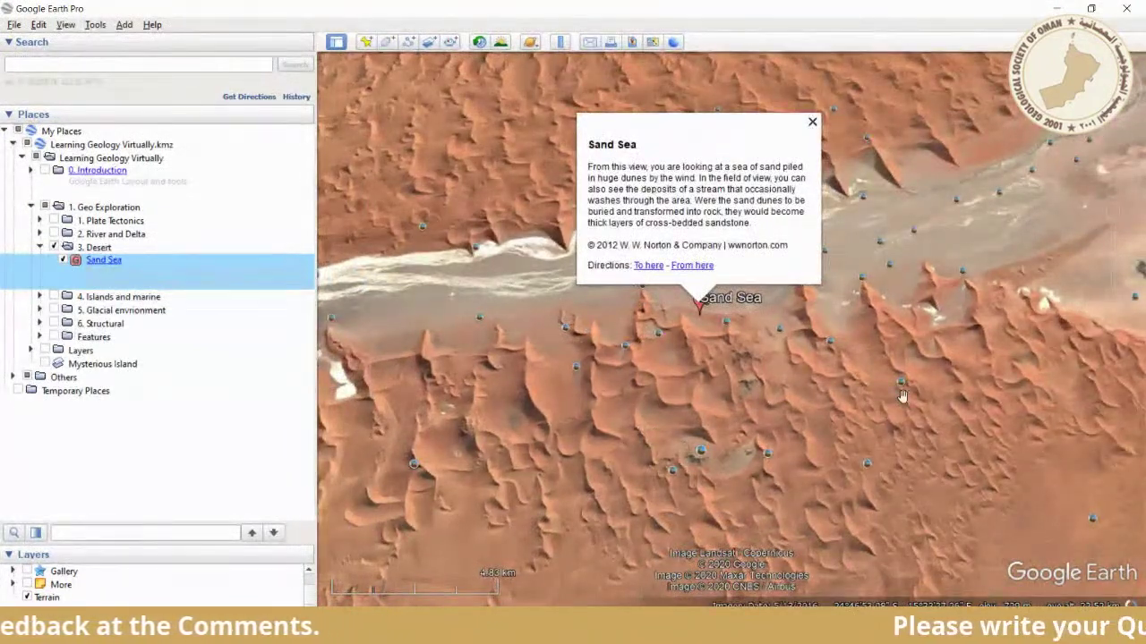
{"action": "scroll", "coordinate": [864, 363], "scroll_direction": "up", "scroll_amount": 2}
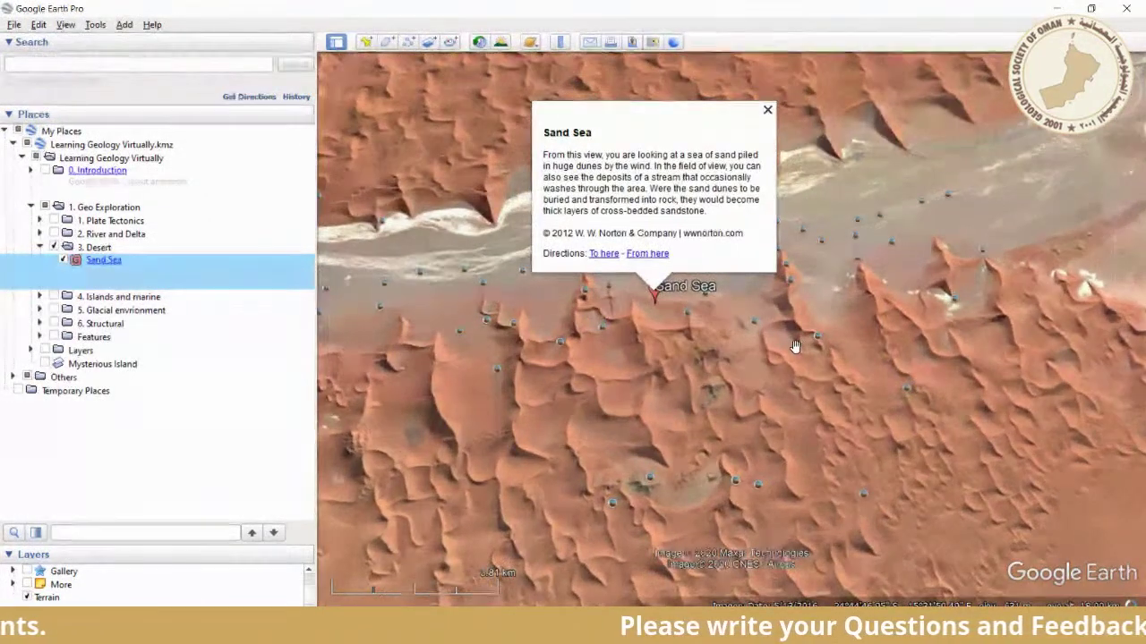
{"action": "scroll", "coordinate": [795, 346], "scroll_direction": "down", "scroll_amount": 3}
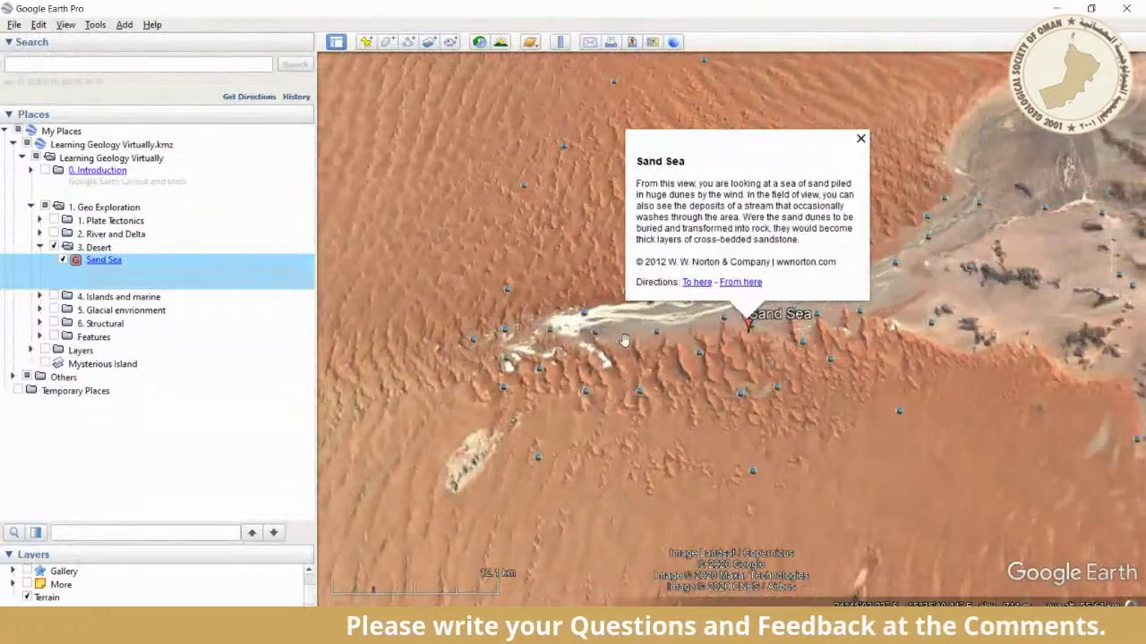
{"action": "left_click_drag", "start_coordinate": [624, 341], "coordinate": [742, 357]}
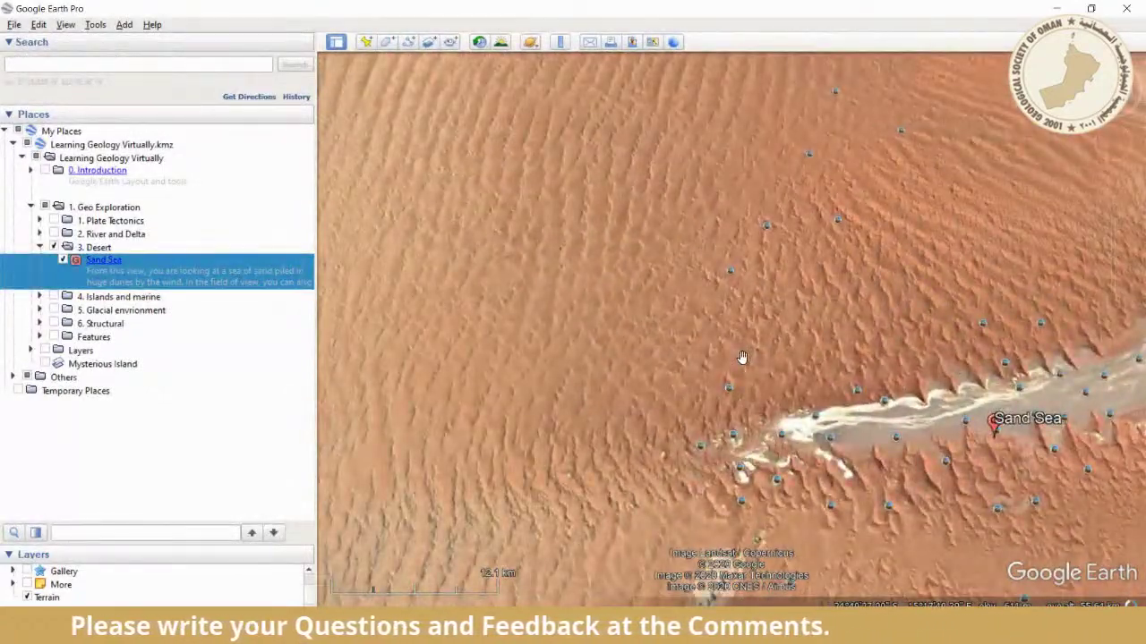
{"action": "left_click_drag", "start_coordinate": [843, 388], "coordinate": [773, 352]}
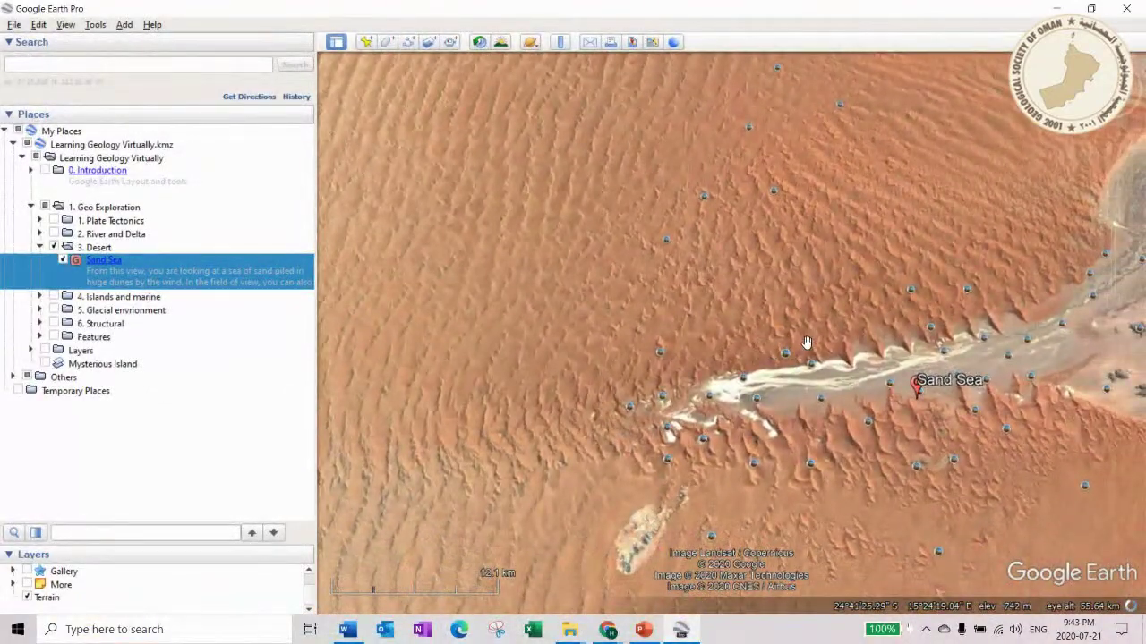
{"action": "scroll", "coordinate": [828, 302], "scroll_direction": "down", "scroll_amount": 3}
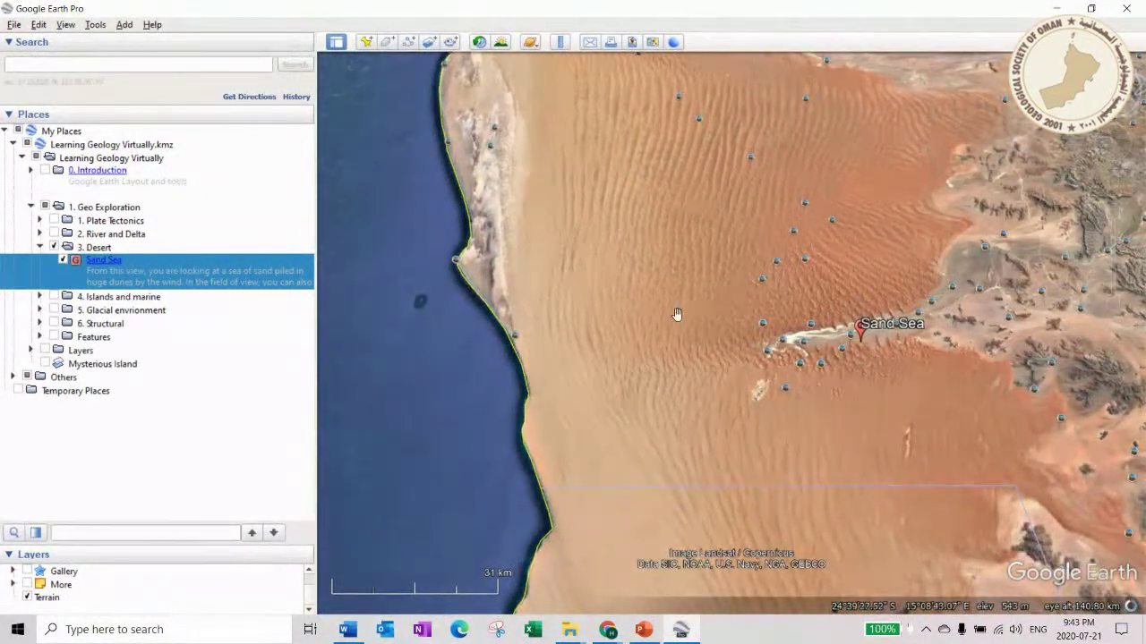
{"action": "scroll", "coordinate": [508, 351], "scroll_direction": "down", "scroll_amount": 4}
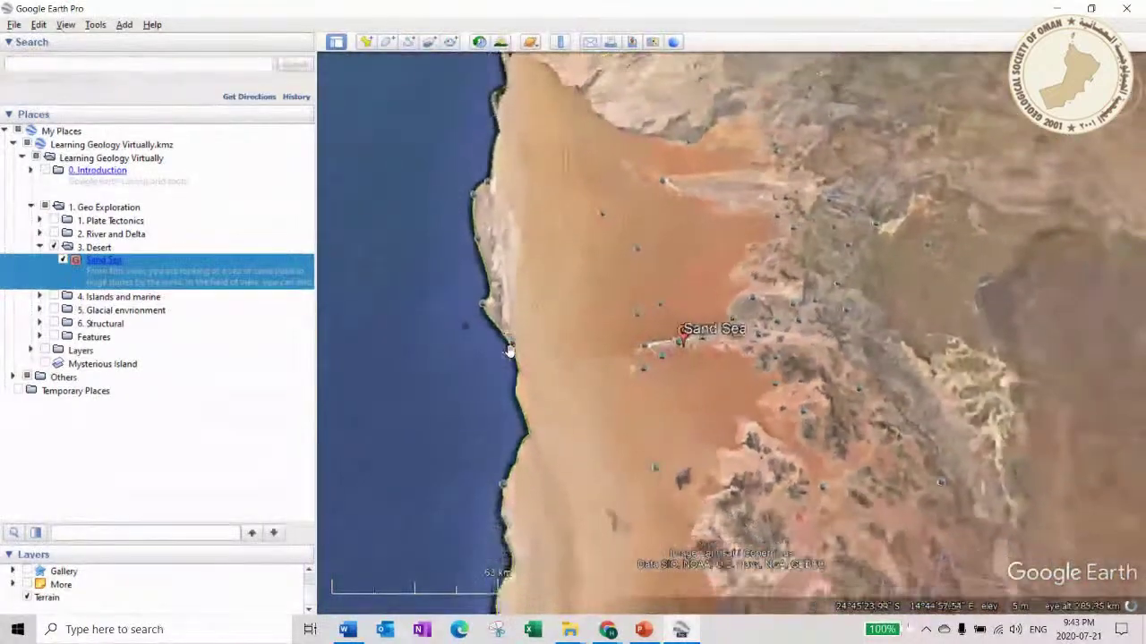
- Travel to Oman and view the Wahiba Sands Desert dunes and the dune field along the country's western border
{"action": "scroll", "coordinate": [659, 307], "scroll_direction": "down", "scroll_amount": 5}
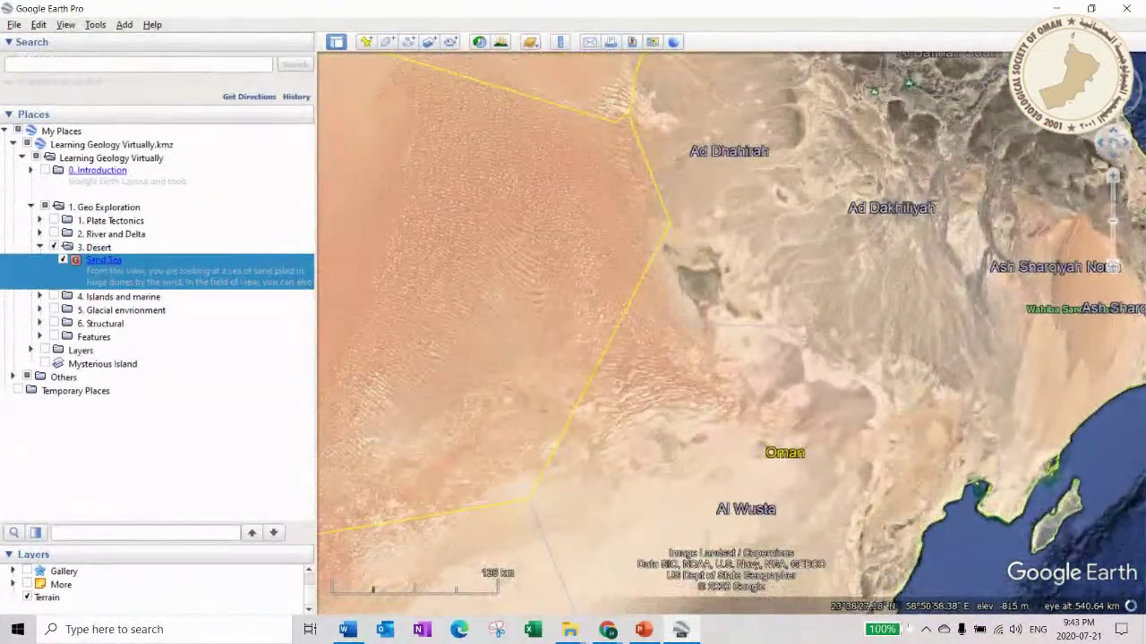
{"action": "scroll", "coordinate": [1019, 274], "scroll_direction": "up", "scroll_amount": 3}
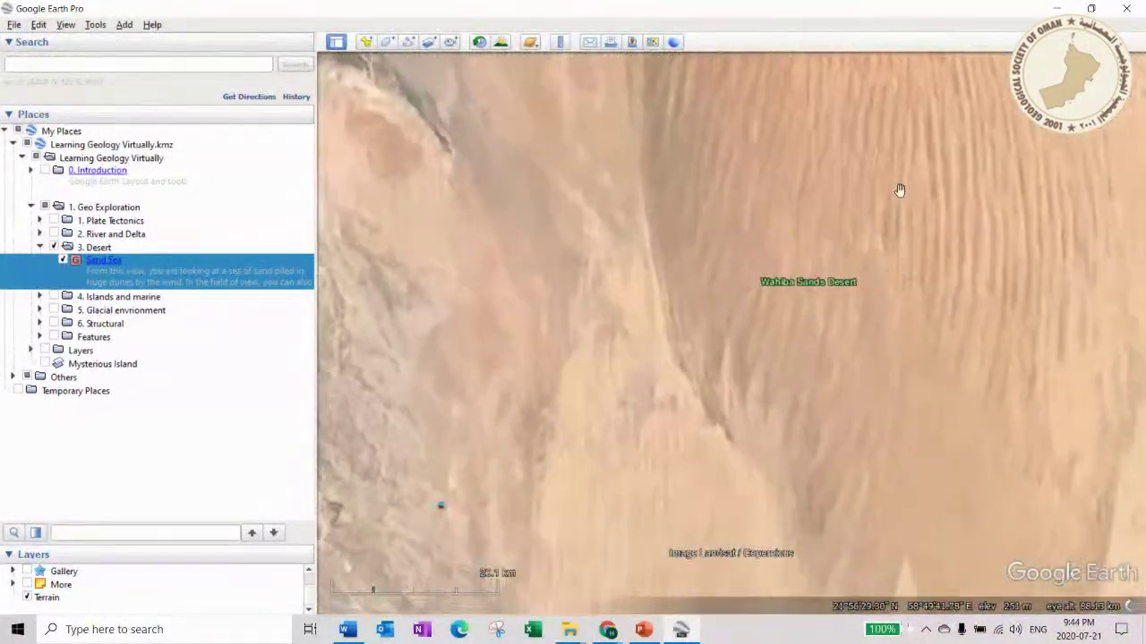
{"action": "left_click_drag", "start_coordinate": [899, 190], "coordinate": [757, 336]}
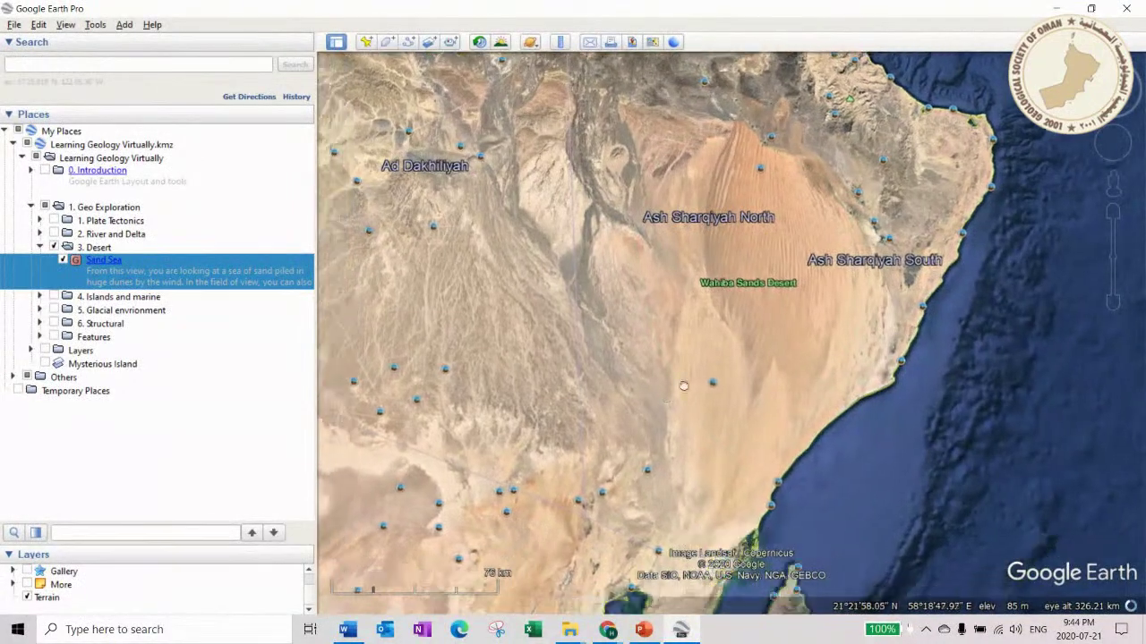
{"action": "left_click_drag", "start_coordinate": [684, 386], "coordinate": [952, 190]}
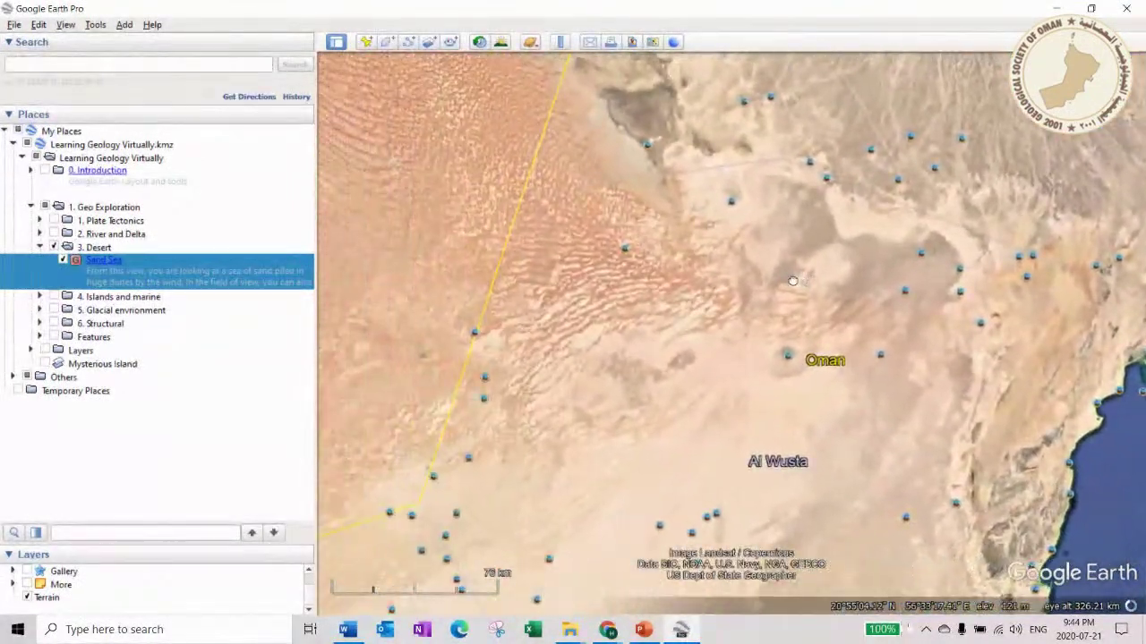
- View the western Oman dune field, then examine the Wahiba Sands Desert from its full extent to its northern edge near Bidiyah
{"action": "scroll", "coordinate": [630, 259], "scroll_direction": "up", "scroll_amount": 2}
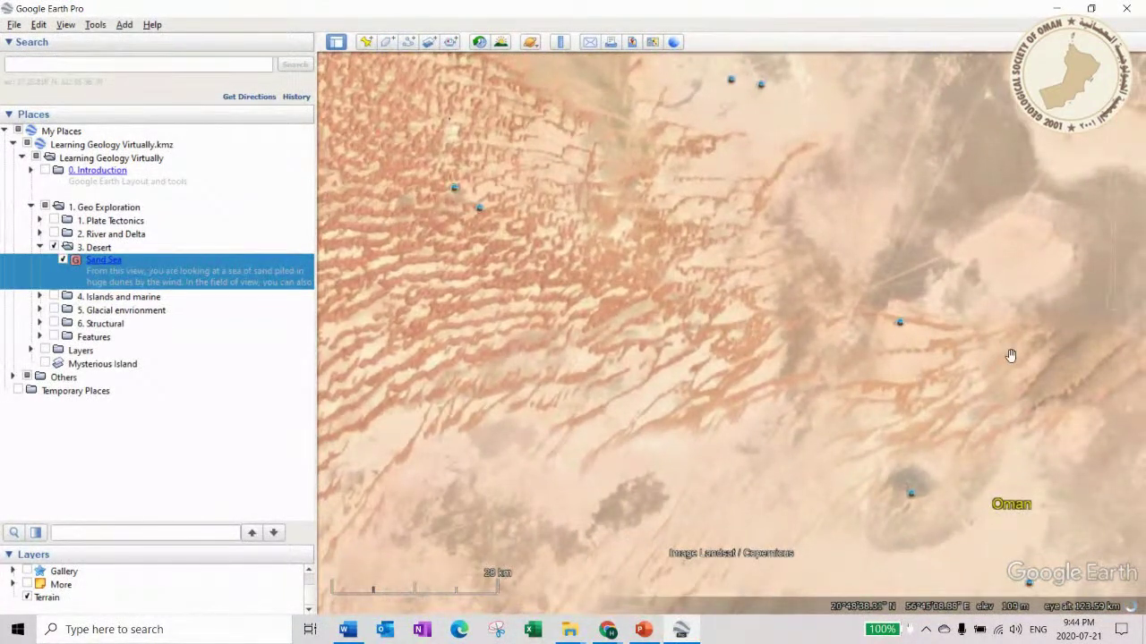
{"action": "scroll", "coordinate": [629, 284], "scroll_direction": "down", "scroll_amount": 4}
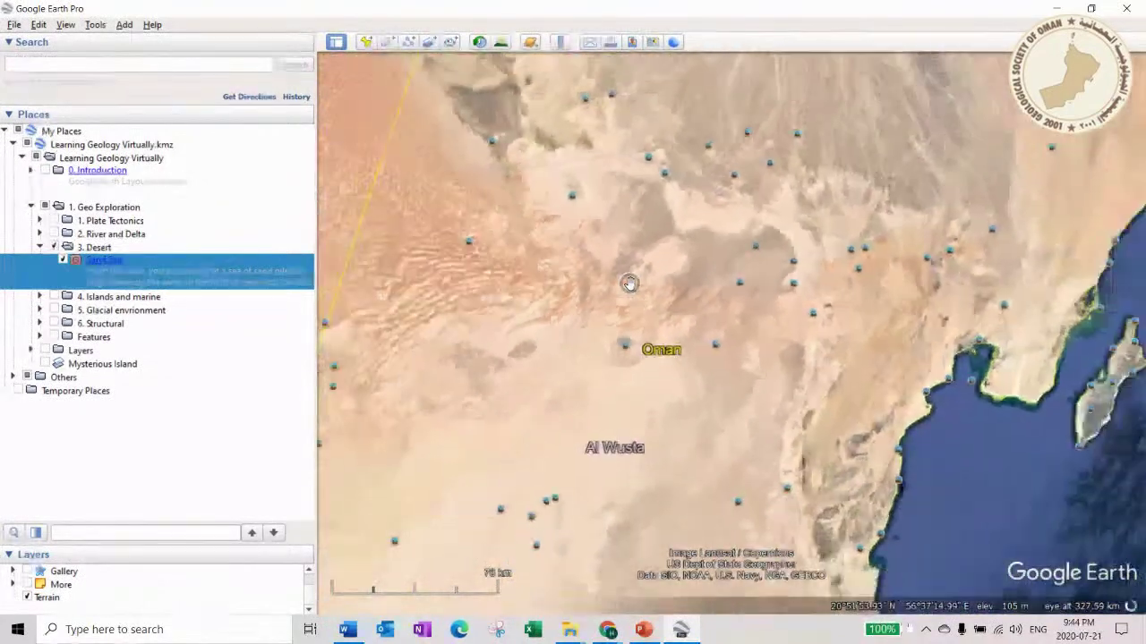
{"action": "scroll", "coordinate": [630, 283], "scroll_direction": "down", "scroll_amount": 2}
{"action": "left_click_drag", "start_coordinate": [877, 162], "coordinate": [714, 286]}
{"action": "scroll", "coordinate": [771, 247], "scroll_direction": "up", "scroll_amount": 3}
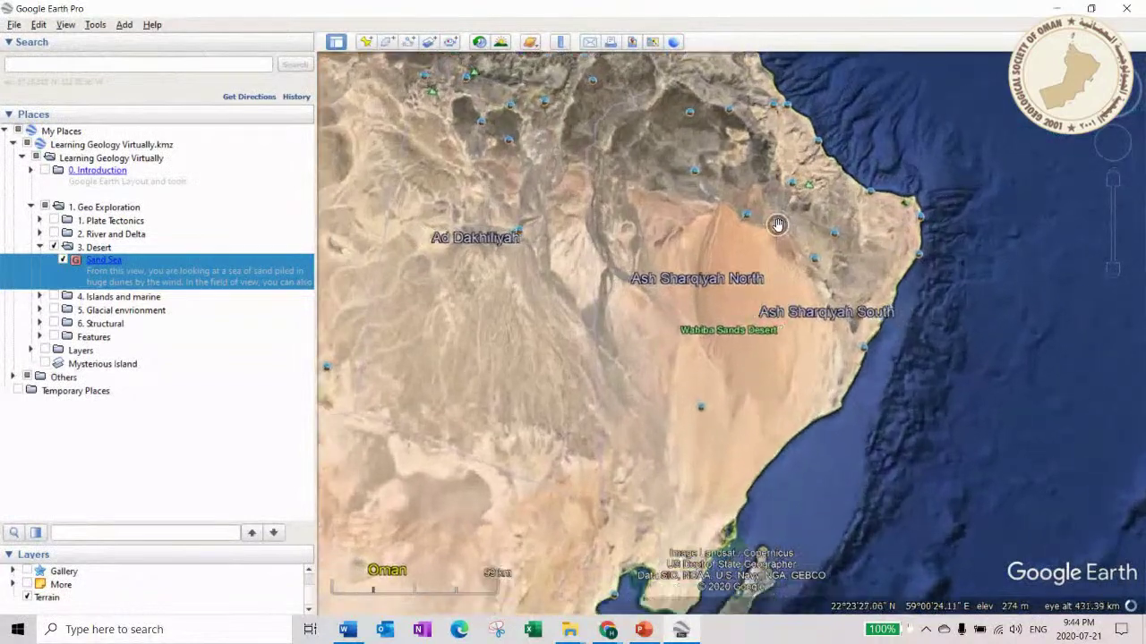
{"action": "scroll", "coordinate": [762, 253], "scroll_direction": "up", "scroll_amount": 4}
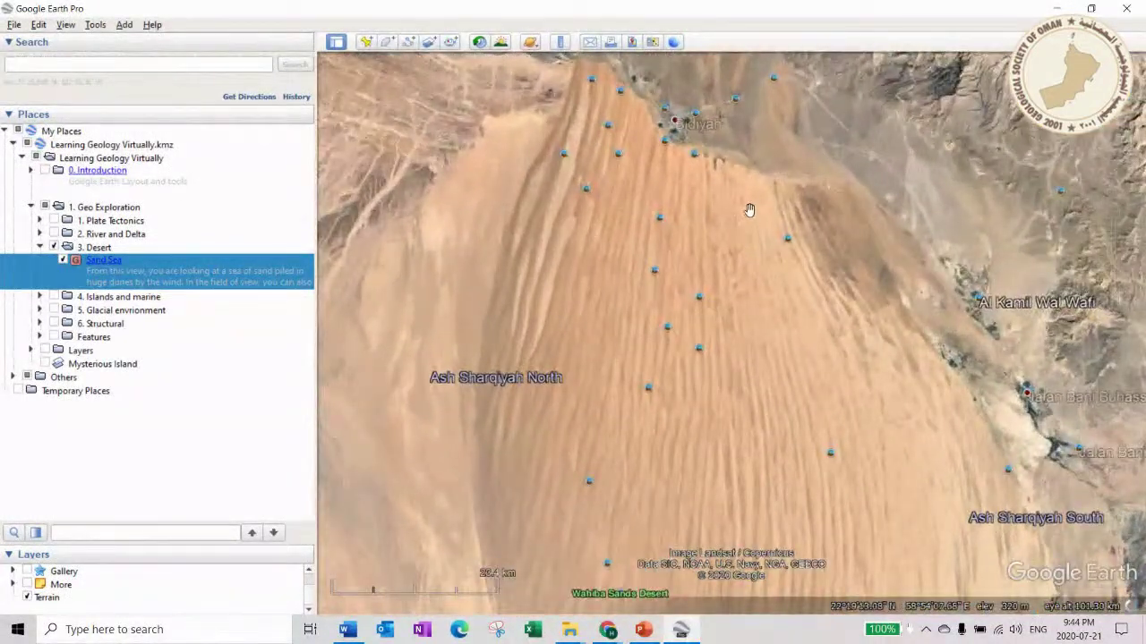
{"action": "left_click_drag", "start_coordinate": [749, 211], "coordinate": [749, 284]}
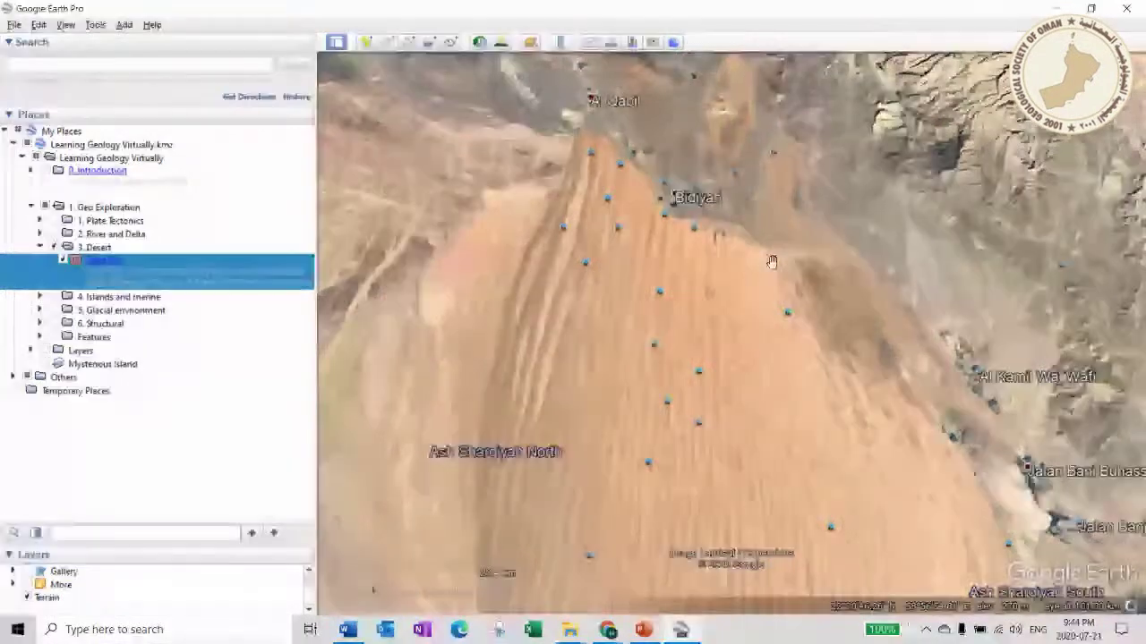
{"action": "left_click_drag", "start_coordinate": [731, 126], "coordinate": [733, 247]}
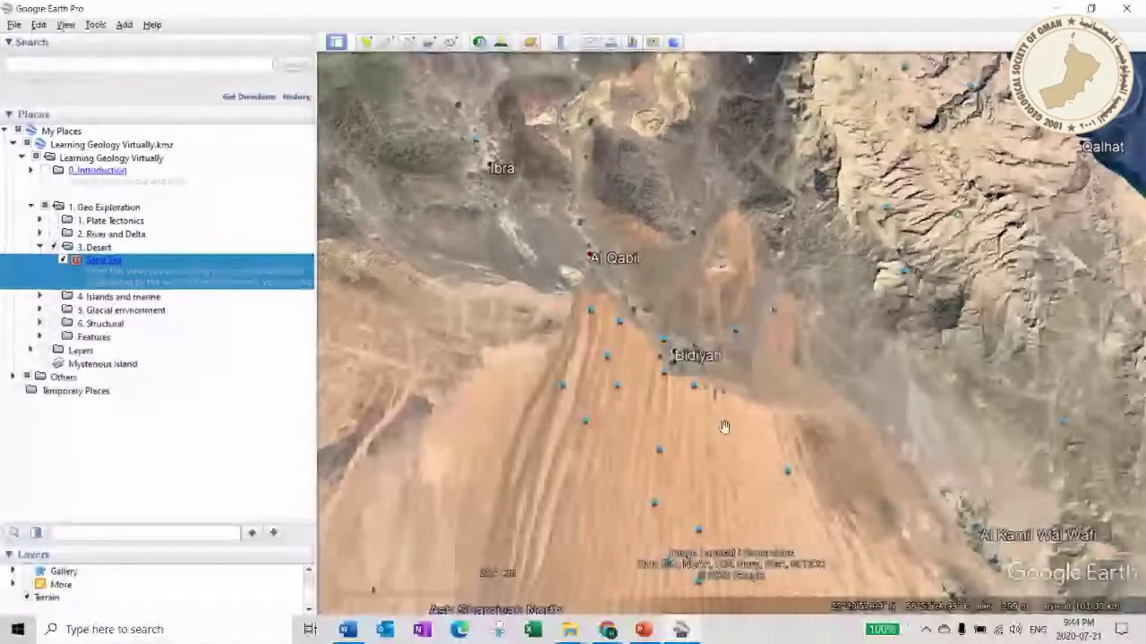
{"action": "scroll", "coordinate": [639, 361], "scroll_direction": "up", "scroll_amount": 3}
{"action": "scroll", "coordinate": [639, 361], "scroll_direction": "up", "scroll_amount": 1}
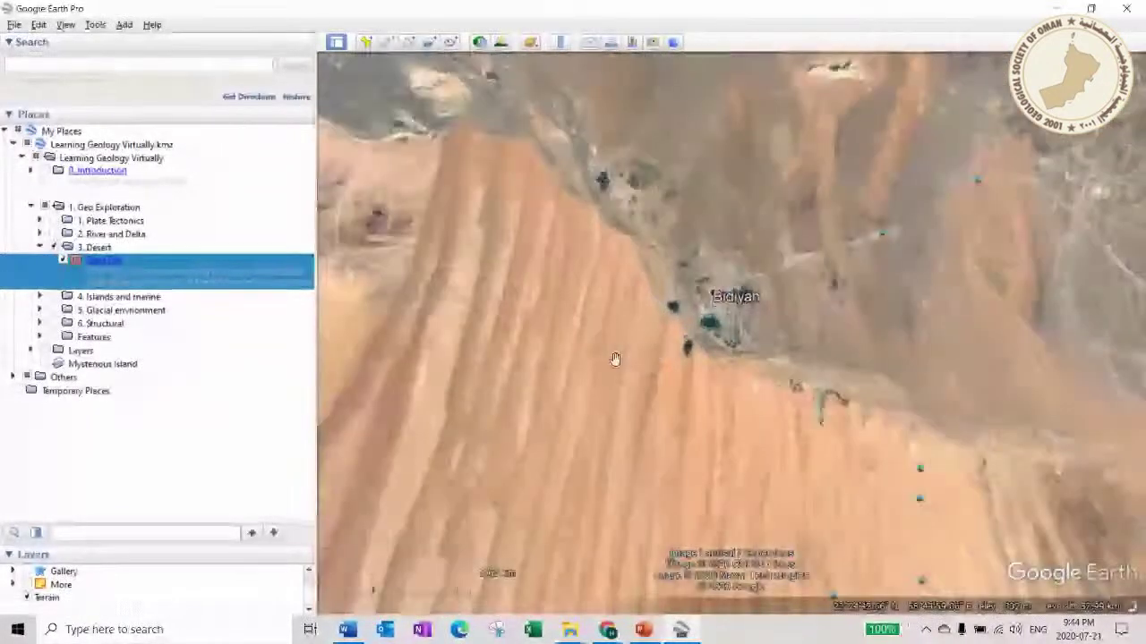
- Examine the northwestern edge of the Wahiba Sands near Al Qabil and the stream deposits farther west and northwest
{"action": "left_click_drag", "start_coordinate": [614, 361], "coordinate": [652, 355]}
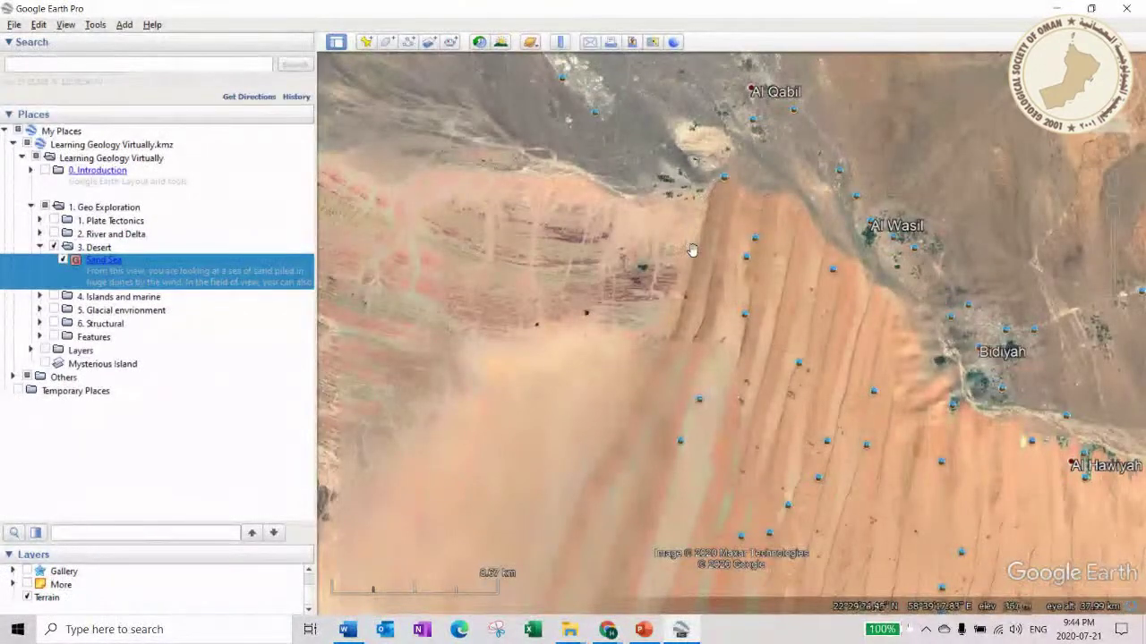
{"action": "left_click_drag", "start_coordinate": [683, 311], "coordinate": [926, 240]}
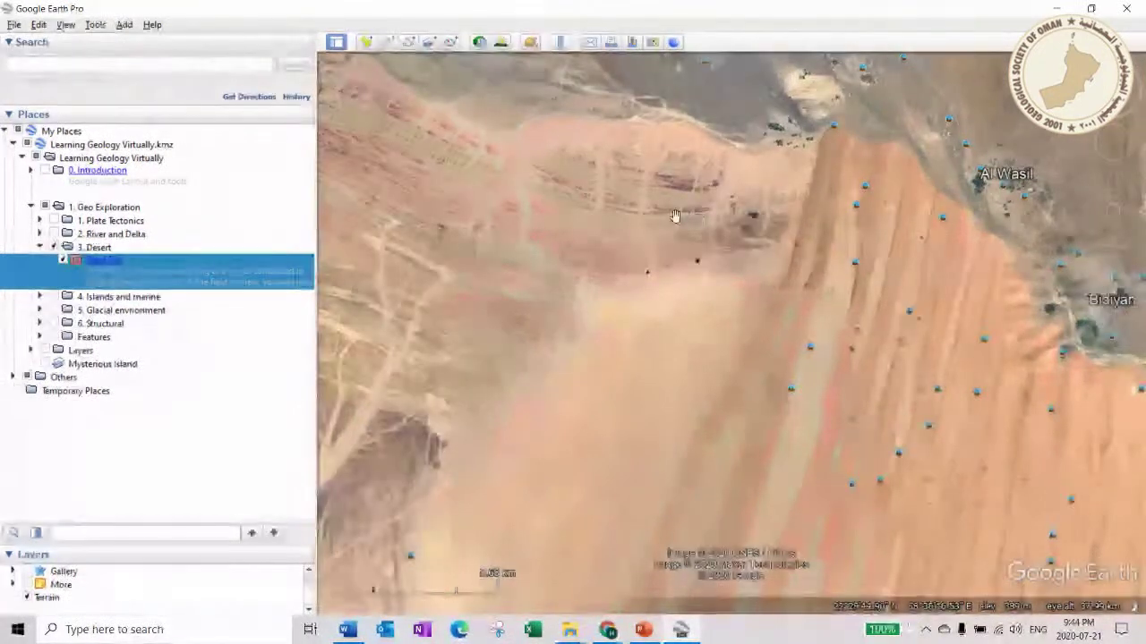
{"action": "scroll", "coordinate": [478, 232], "scroll_direction": "down", "scroll_amount": 3}
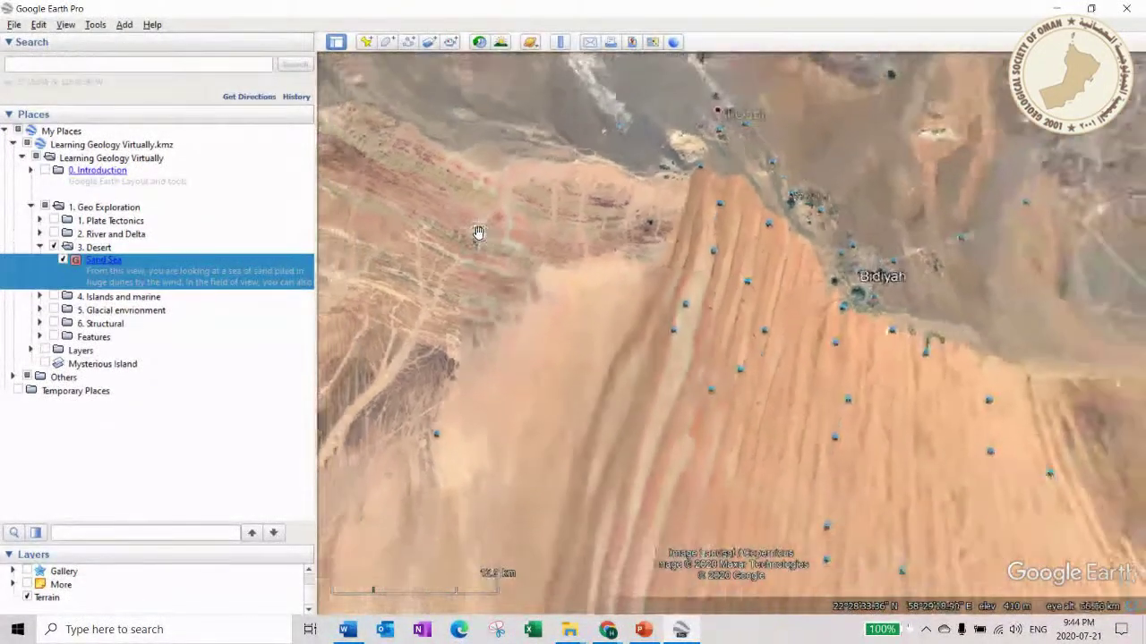
{"action": "left_click_drag", "start_coordinate": [447, 209], "coordinate": [750, 313]}
{"action": "left_click_drag", "start_coordinate": [565, 279], "coordinate": [859, 383]}
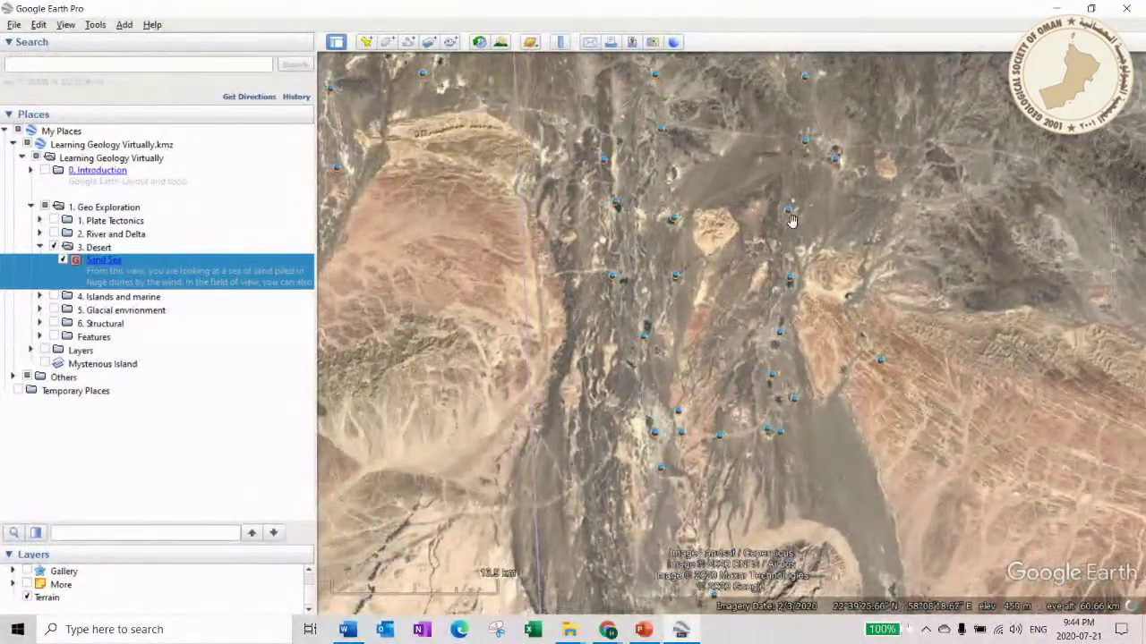
{"action": "left_click_drag", "start_coordinate": [946, 458], "coordinate": [900, 430]}
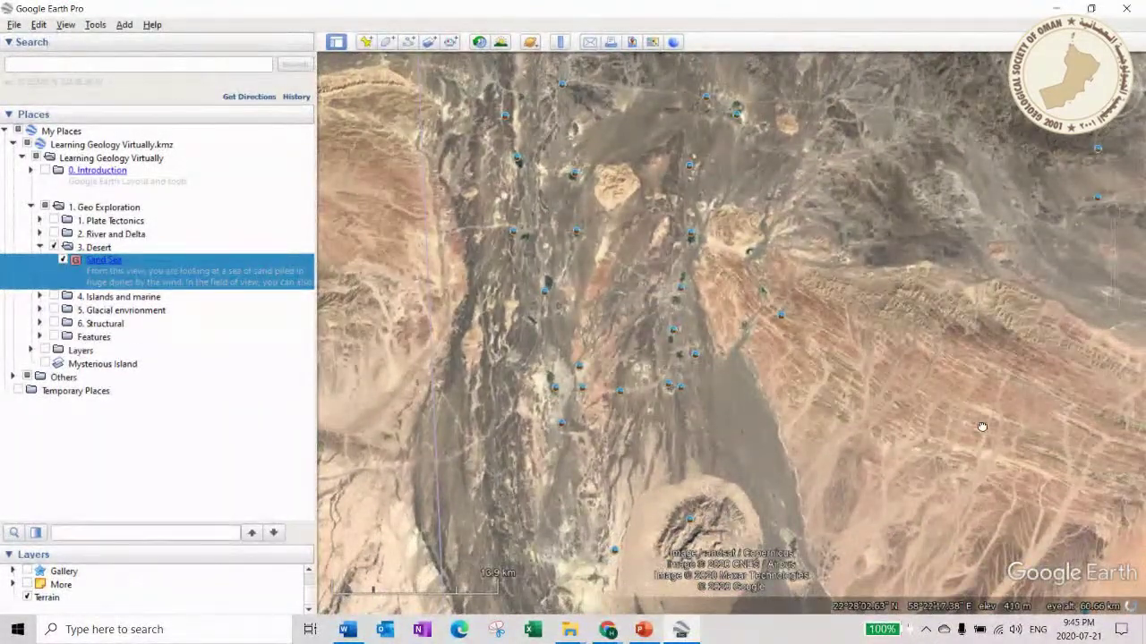
{"action": "left_click_drag", "start_coordinate": [982, 427], "coordinate": [660, 299]}
{"action": "left_click_drag", "start_coordinate": [994, 340], "coordinate": [829, 374]}
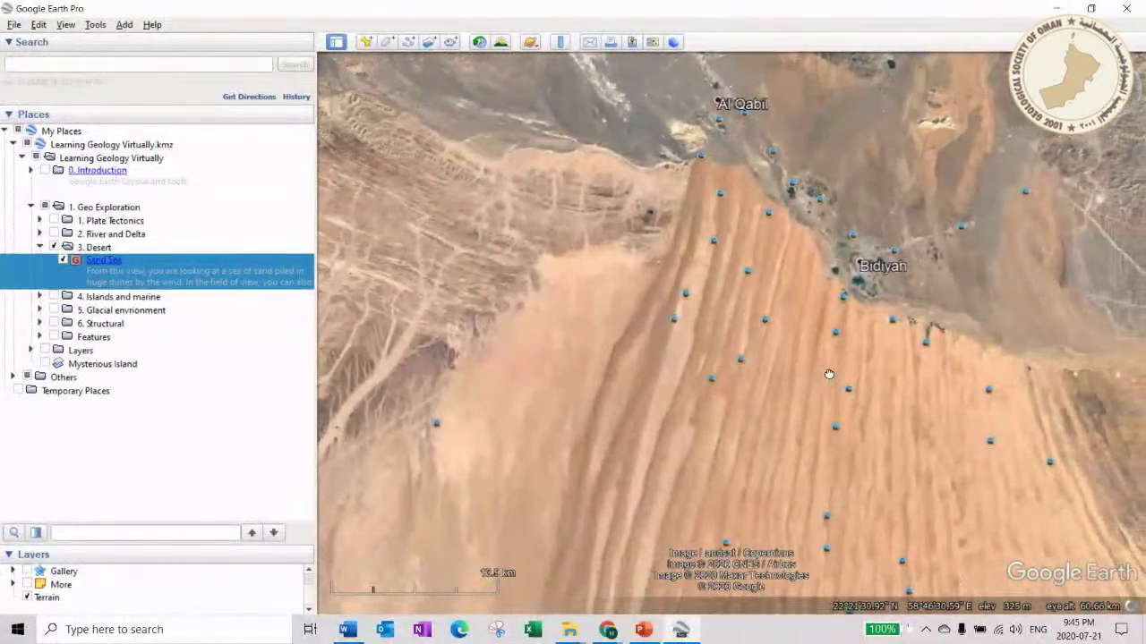
- Examine the stream channel bordering the dunes from Al Qabil past Bidiyah to Al Hawiyah and the isolated sand patches north of it
{"action": "scroll", "coordinate": [828, 374], "scroll_direction": "down", "scroll_amount": 3}
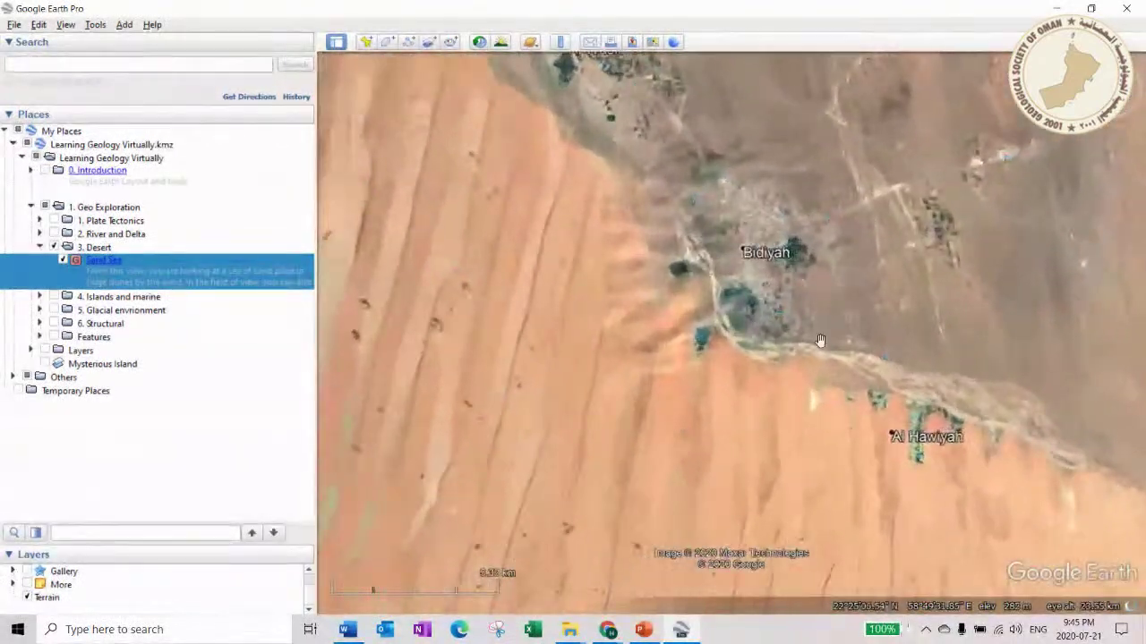
{"action": "scroll", "coordinate": [818, 344], "scroll_direction": "down", "scroll_amount": 1}
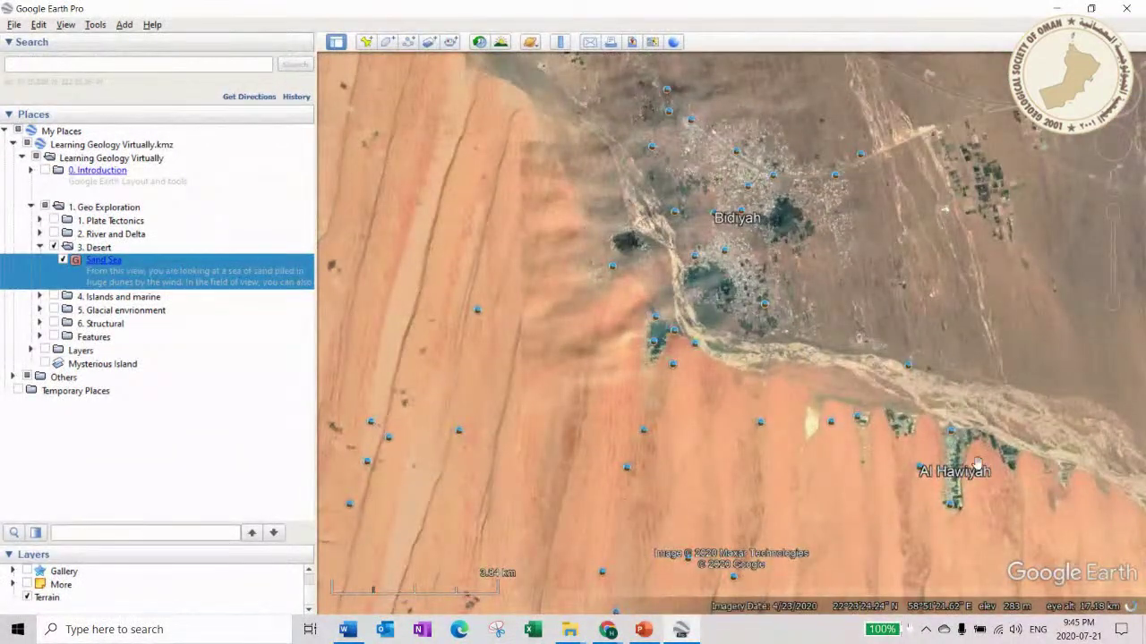
{"action": "left_click_drag", "start_coordinate": [843, 356], "coordinate": [591, 242]}
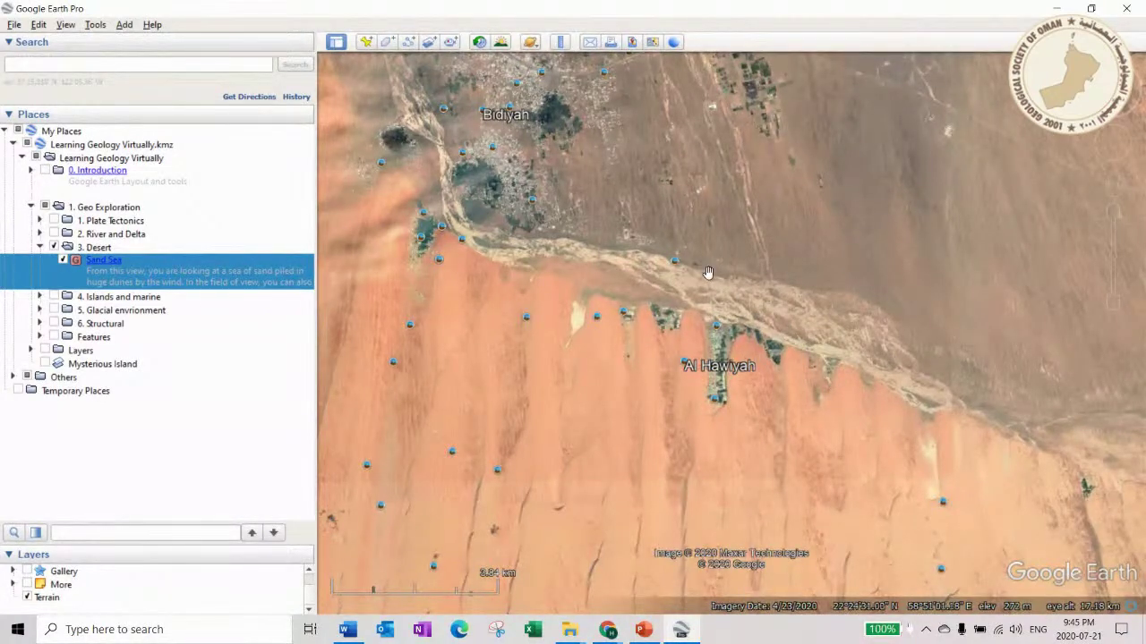
{"action": "left_click_drag", "start_coordinate": [1071, 460], "coordinate": [841, 375]}
{"action": "scroll", "coordinate": [840, 376], "scroll_direction": "down", "scroll_amount": 3}
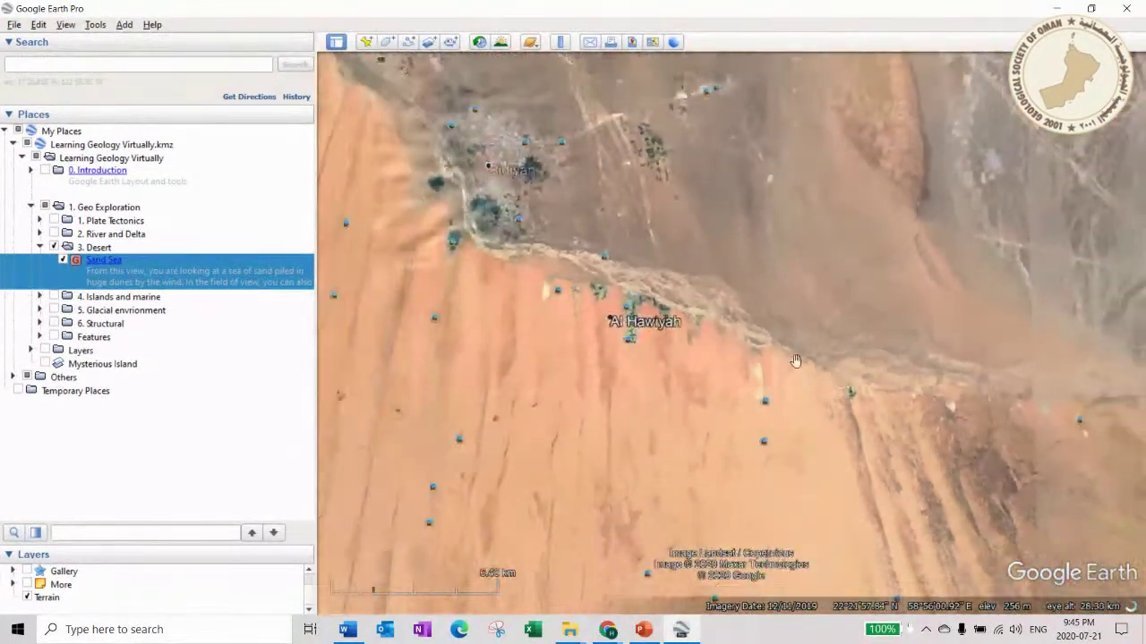
{"action": "scroll", "coordinate": [778, 359], "scroll_direction": "down", "scroll_amount": 2}
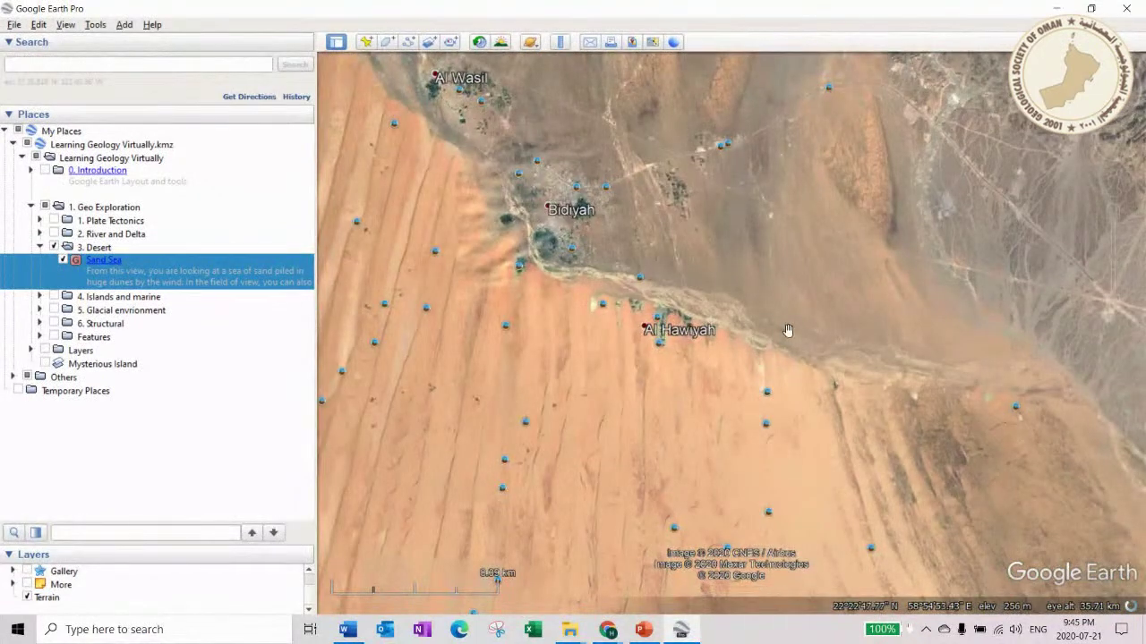
{"action": "left_click_drag", "start_coordinate": [754, 186], "coordinate": [751, 339]}
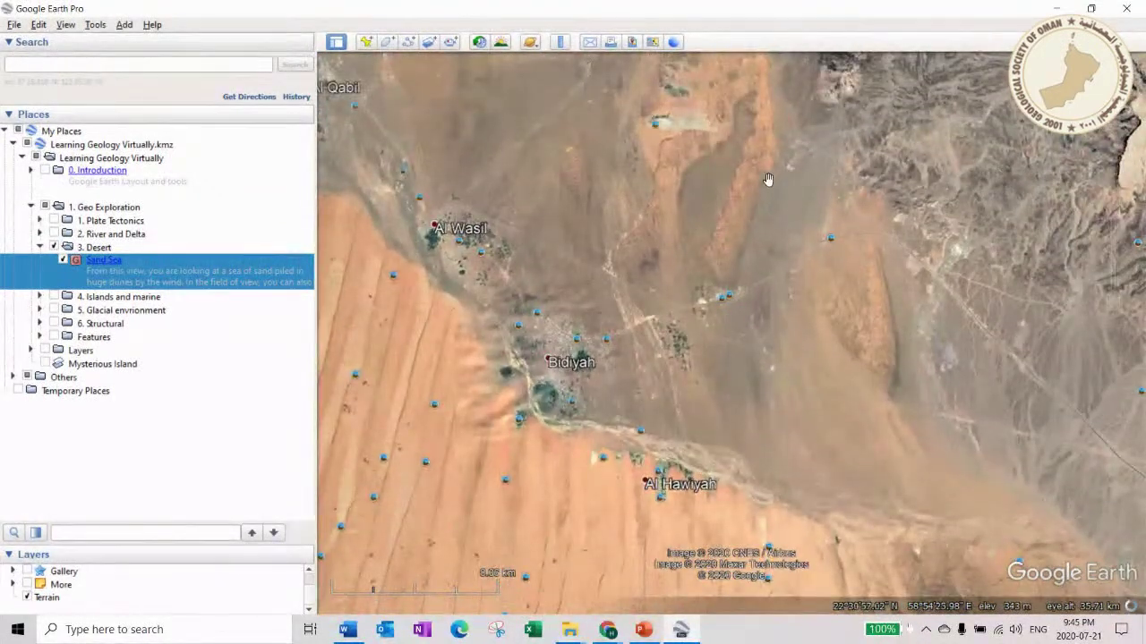
{"action": "left_click_drag", "start_coordinate": [668, 154], "coordinate": [668, 223]}
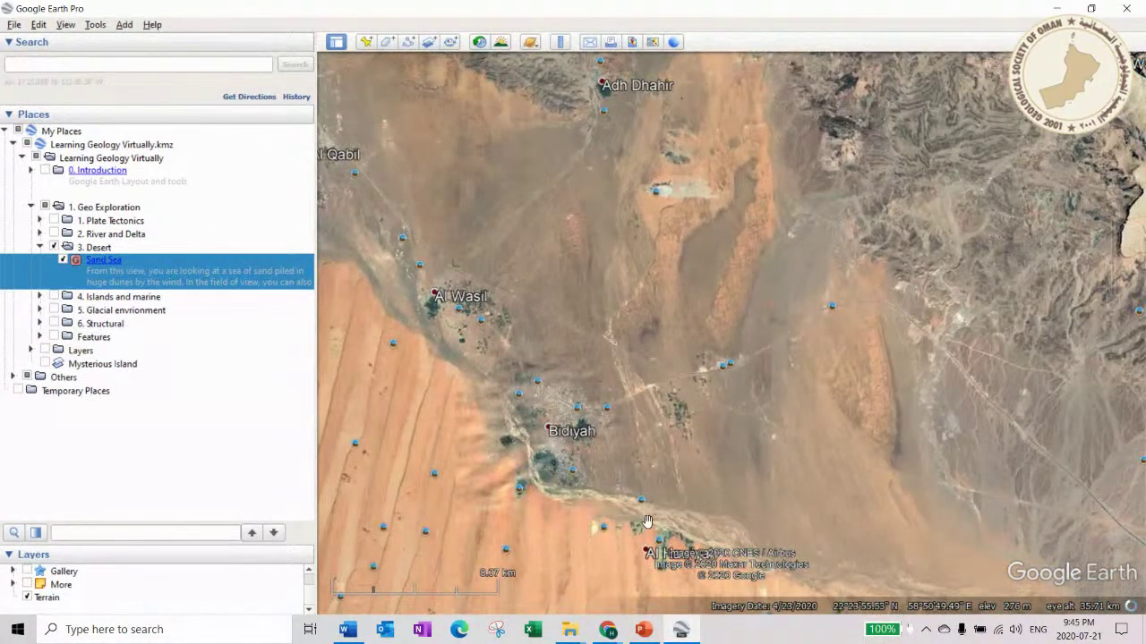
{"action": "left_click_drag", "start_coordinate": [439, 194], "coordinate": [609, 215]}
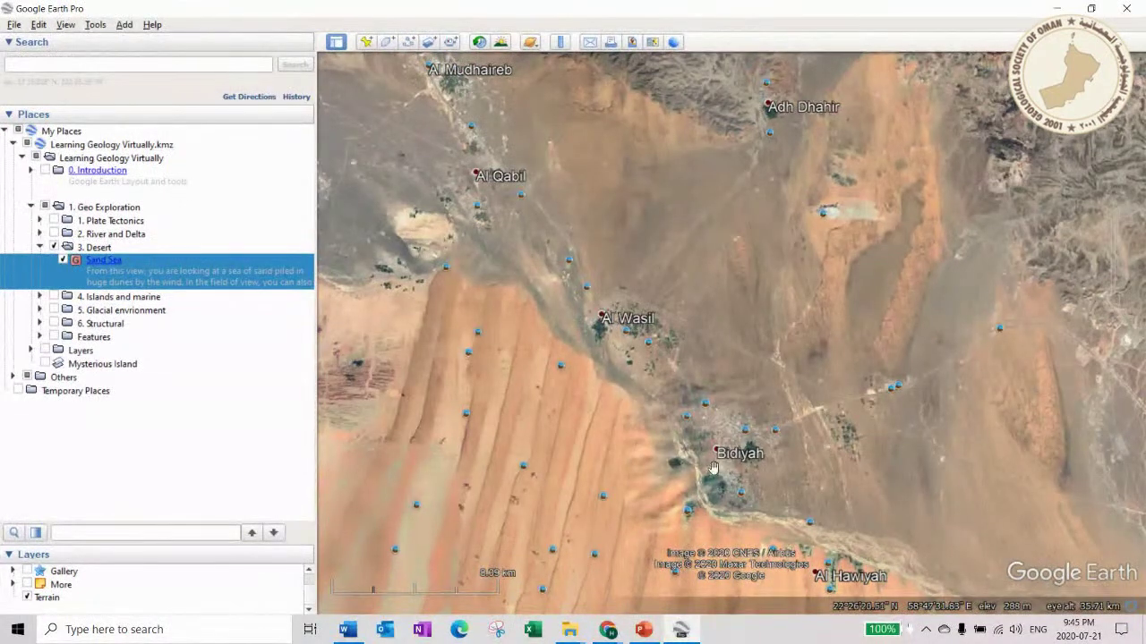
{"action": "scroll", "coordinate": [650, 341], "scroll_direction": "down", "scroll_amount": 3}
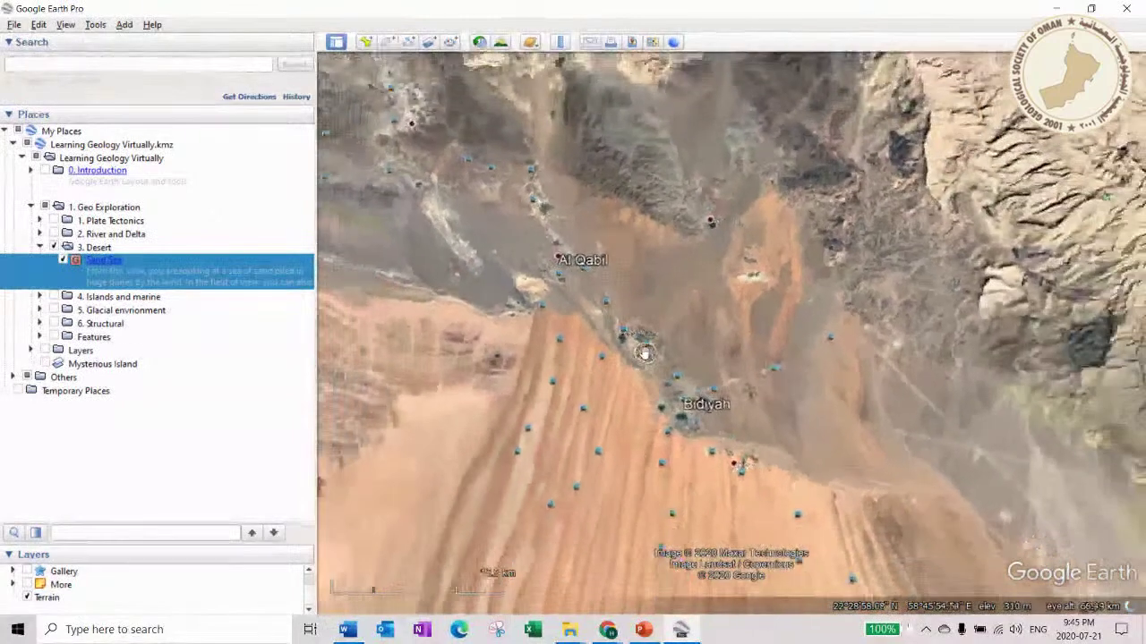
- Collapse the 3. Desert folder, fly to the Huwaii placemark in the 4. Islands and marine folder, and close its description
{"action": "left_click", "coordinate": [40, 248]}
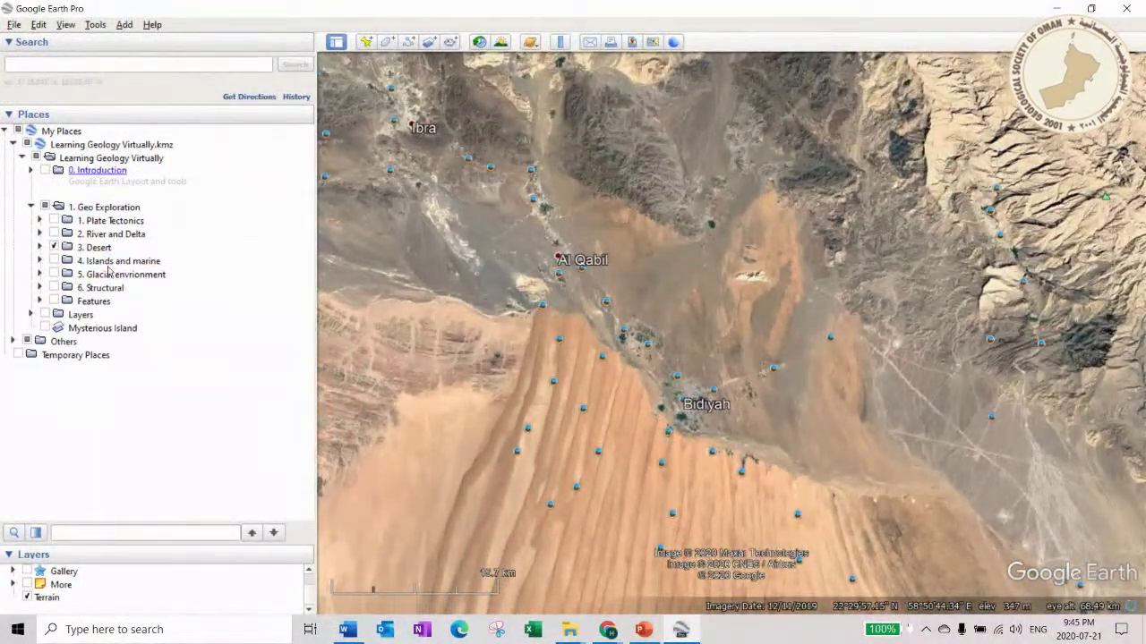
{"action": "left_click", "coordinate": [39, 260]}
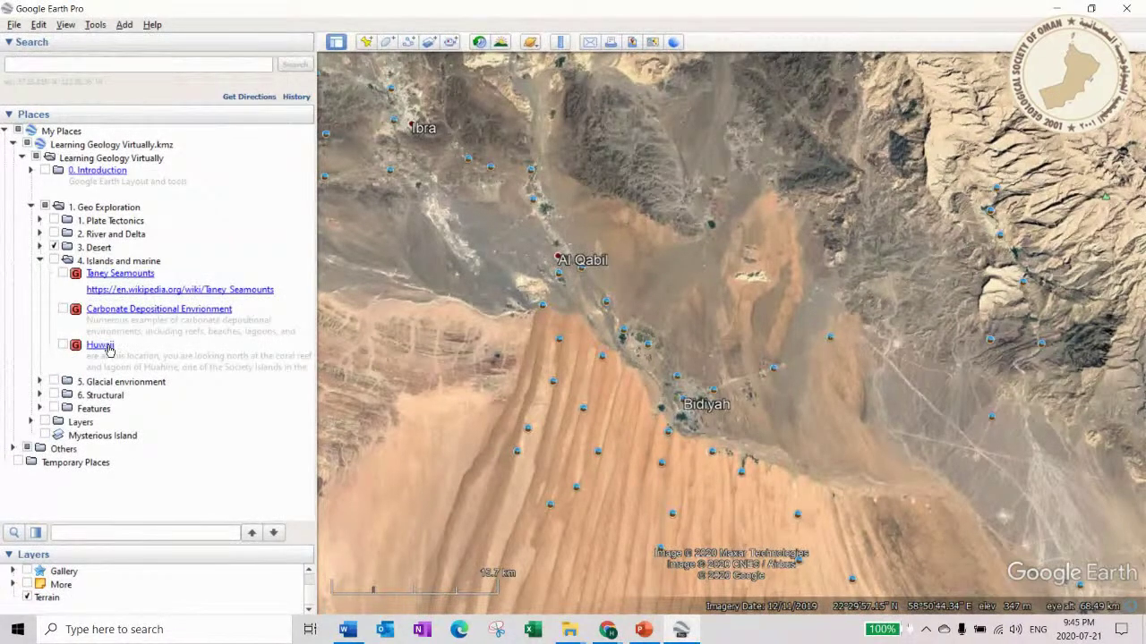
{"action": "double_click", "coordinate": [109, 349]}
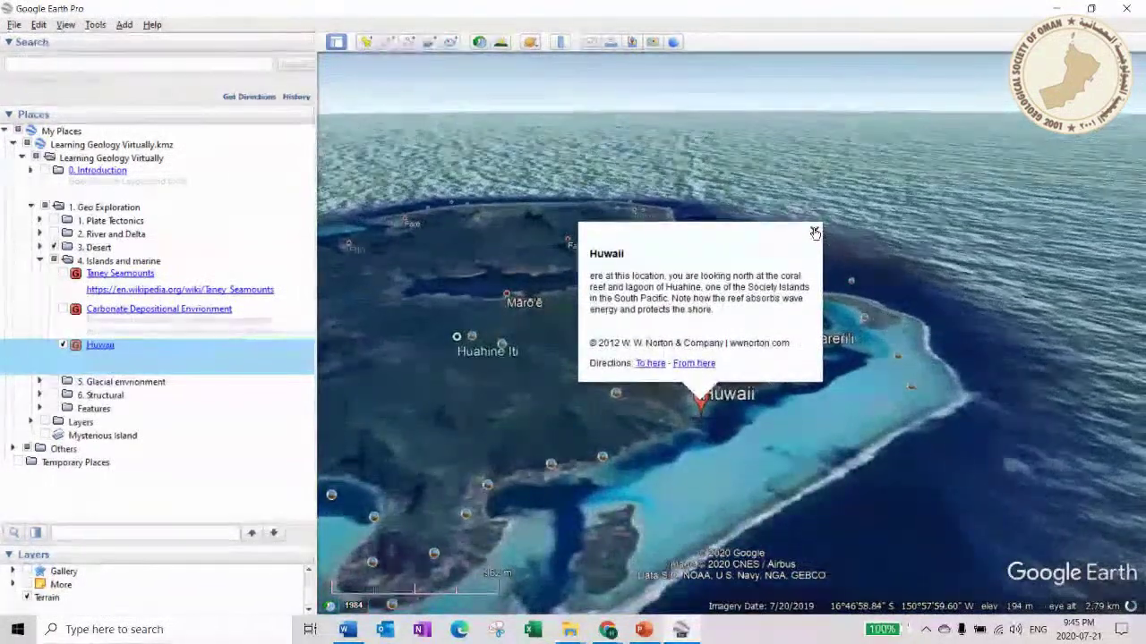
{"action": "left_click", "coordinate": [798, 386]}
- Examine the reef and lagoon surrounding the Huwaii placemark's island, from close range out to the neighbouring islands around Moorea and Tahiti
{"action": "left_click_drag", "start_coordinate": [798, 387], "coordinate": [747, 348]}
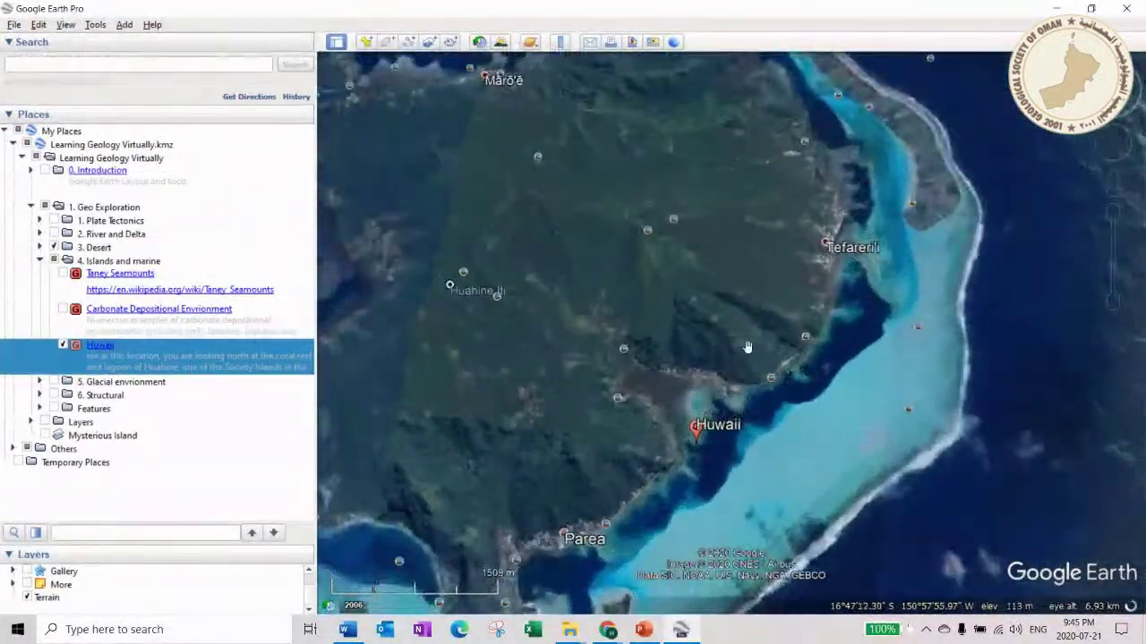
{"action": "scroll", "coordinate": [752, 376], "scroll_direction": "down", "scroll_amount": 2}
{"action": "left_click_drag", "start_coordinate": [755, 415], "coordinate": [857, 334]}
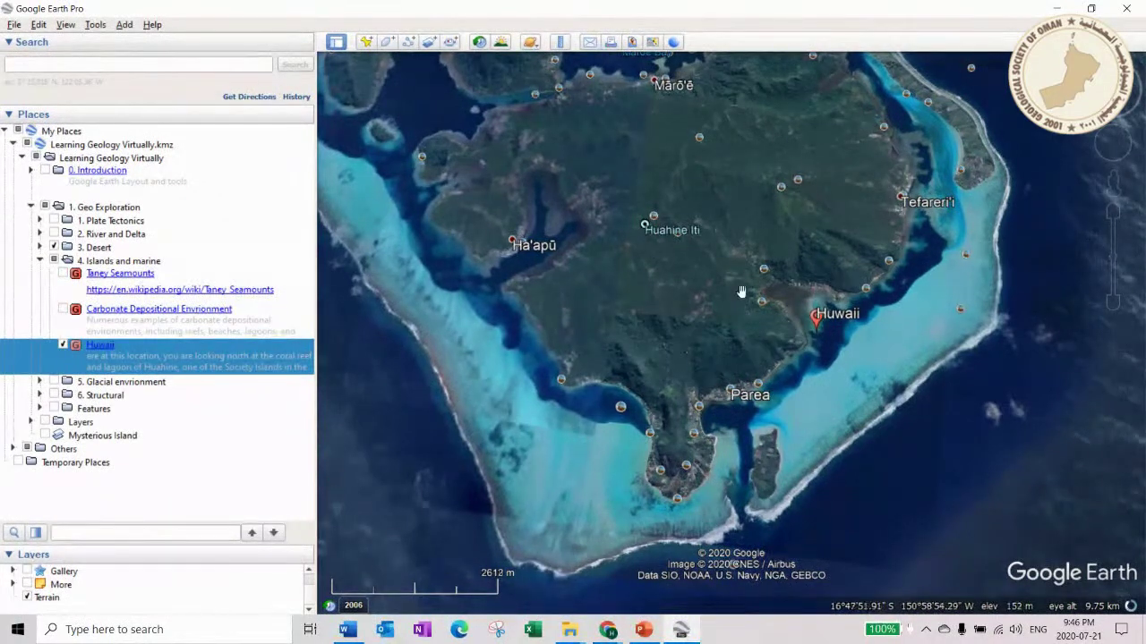
{"action": "scroll", "coordinate": [859, 259], "scroll_direction": "down", "scroll_amount": 5}
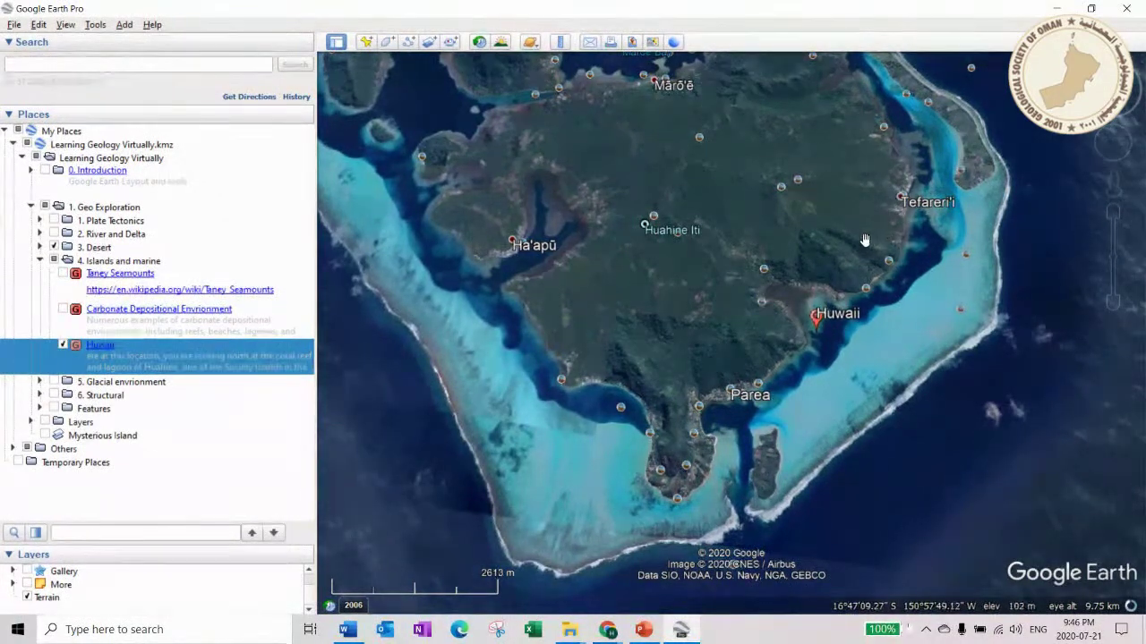
{"action": "scroll", "coordinate": [828, 285], "scroll_direction": "down", "scroll_amount": 5}
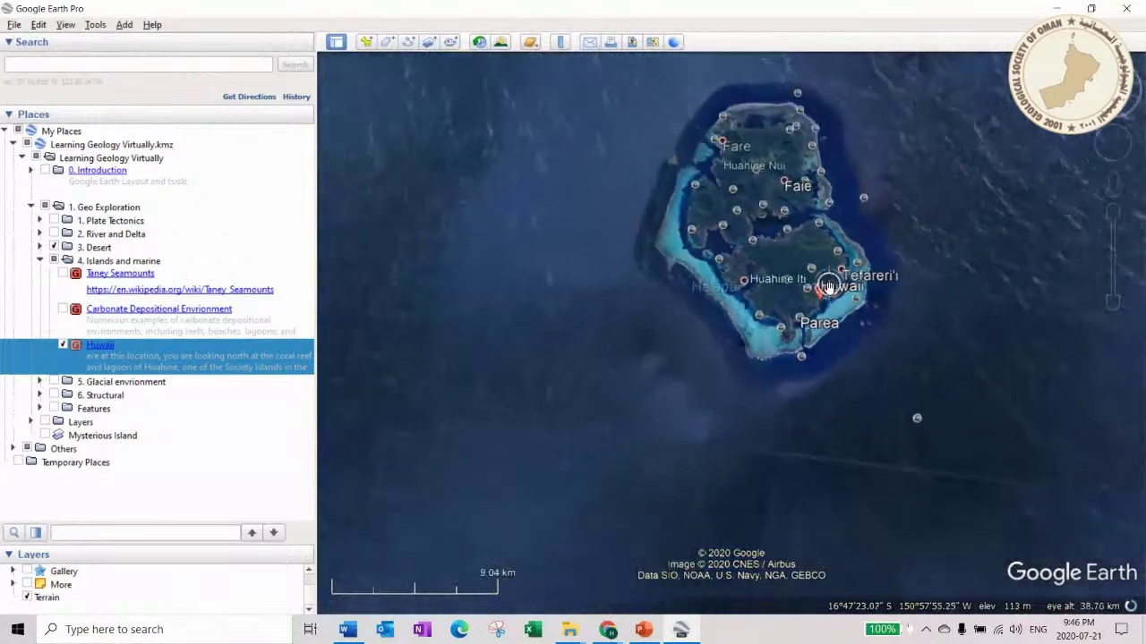
{"action": "scroll", "coordinate": [828, 285], "scroll_direction": "down", "scroll_amount": 5}
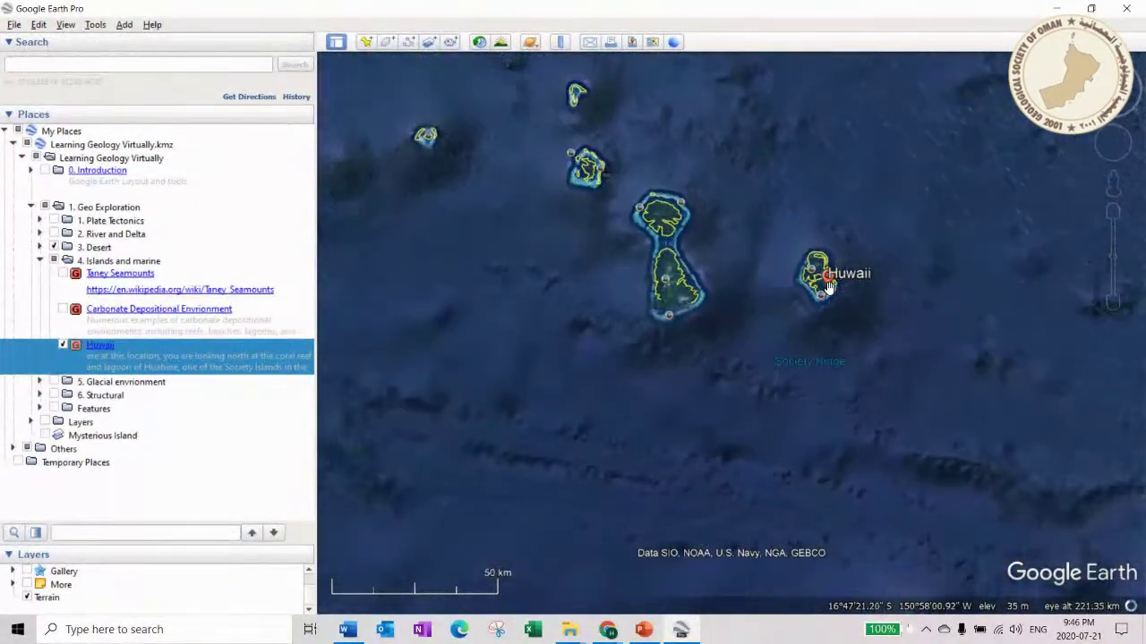
{"action": "scroll", "coordinate": [828, 285], "scroll_direction": "down", "scroll_amount": 3}
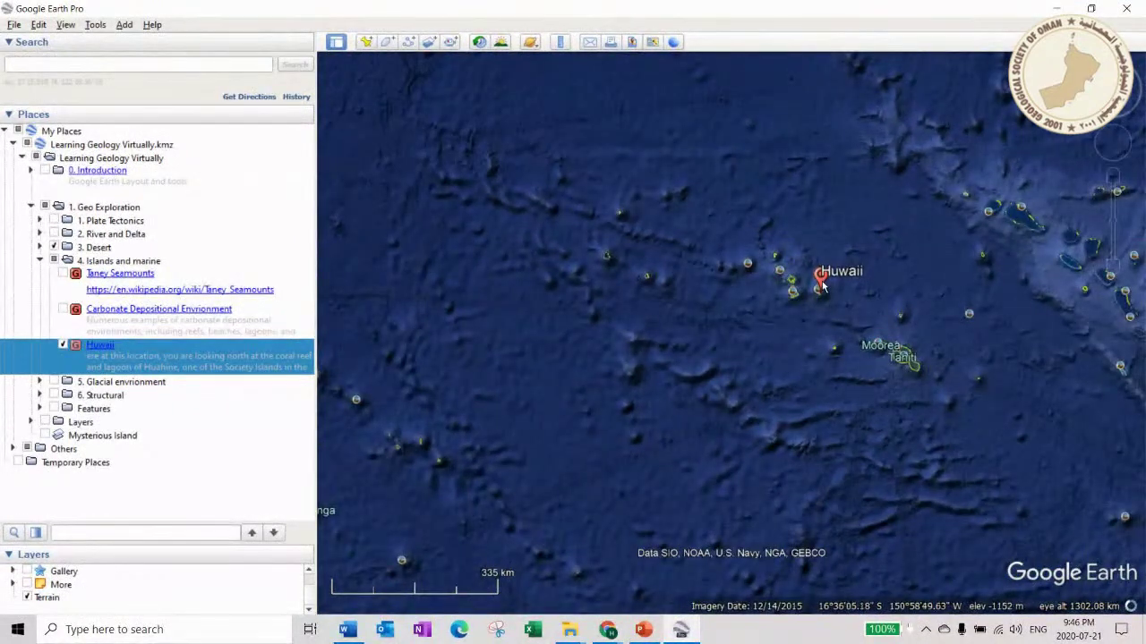
- Return to the Huwaii placemark and view the lagoon and outer reef off Parea at close range
{"action": "scroll", "coordinate": [819, 300], "scroll_direction": "up", "scroll_amount": 3}
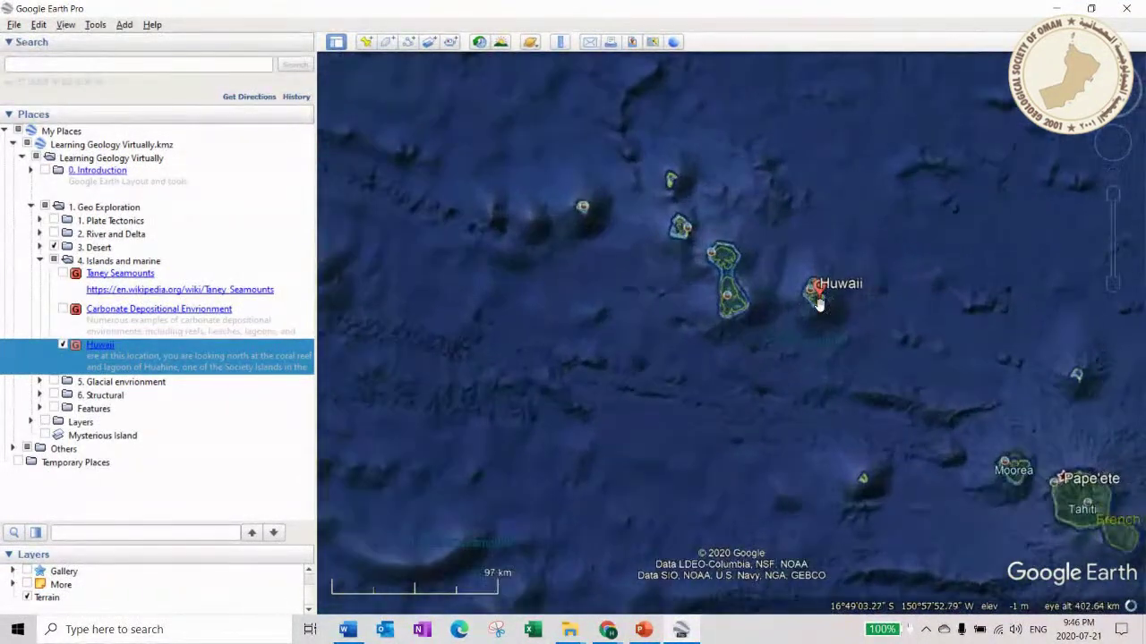
{"action": "scroll", "coordinate": [825, 305], "scroll_direction": "up", "scroll_amount": 5}
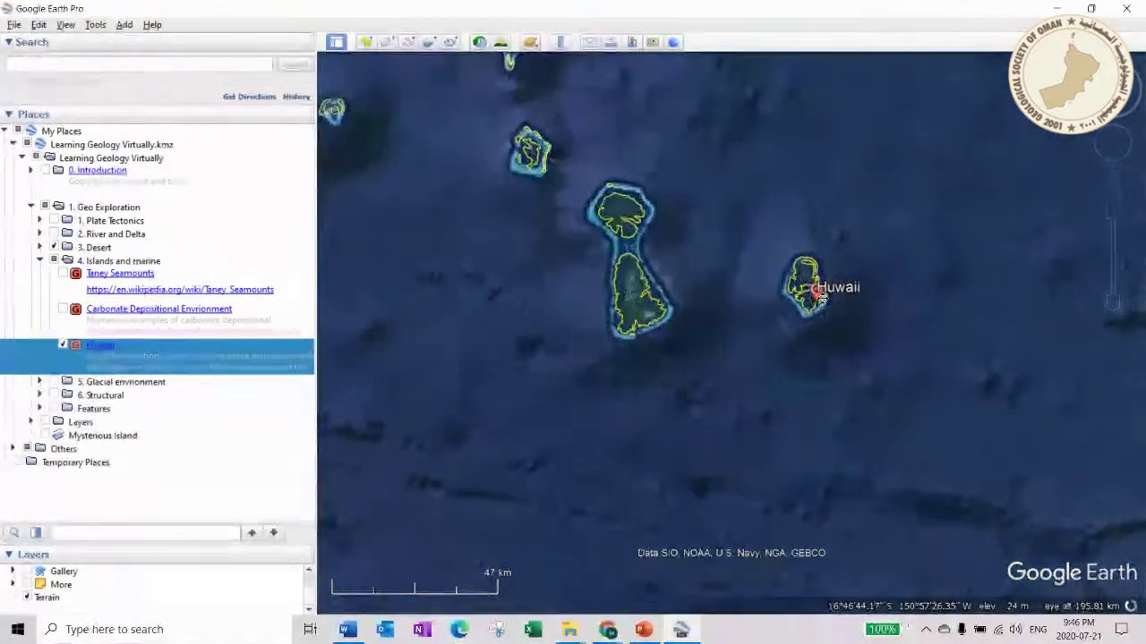
{"action": "scroll", "coordinate": [821, 299], "scroll_direction": "up", "scroll_amount": 5}
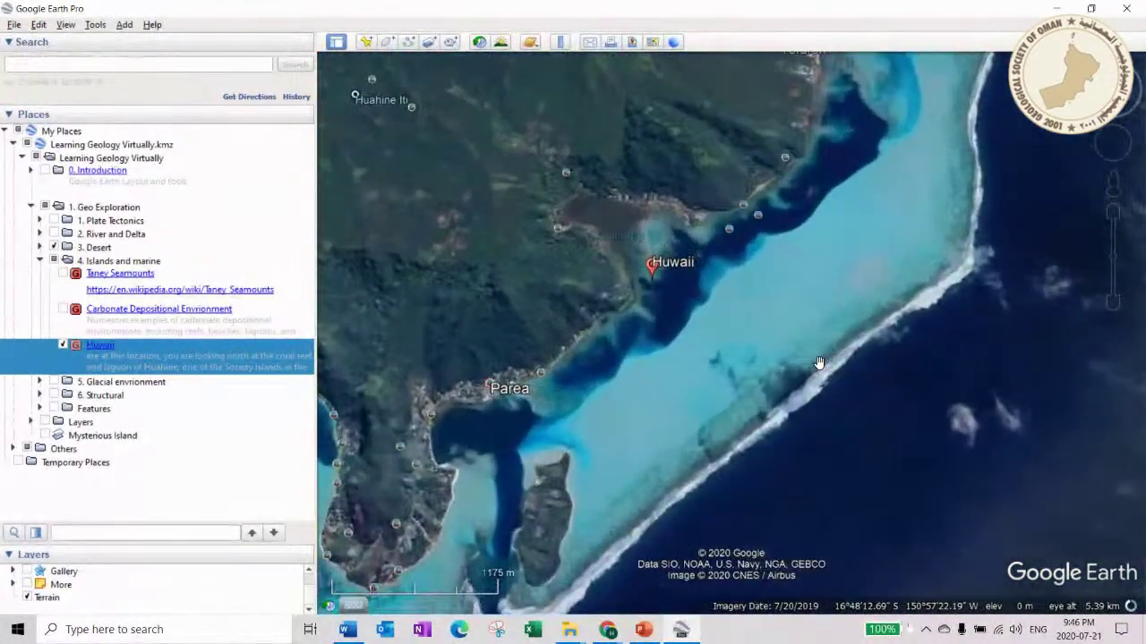
{"action": "left_click_drag", "start_coordinate": [664, 256], "coordinate": [762, 253]}
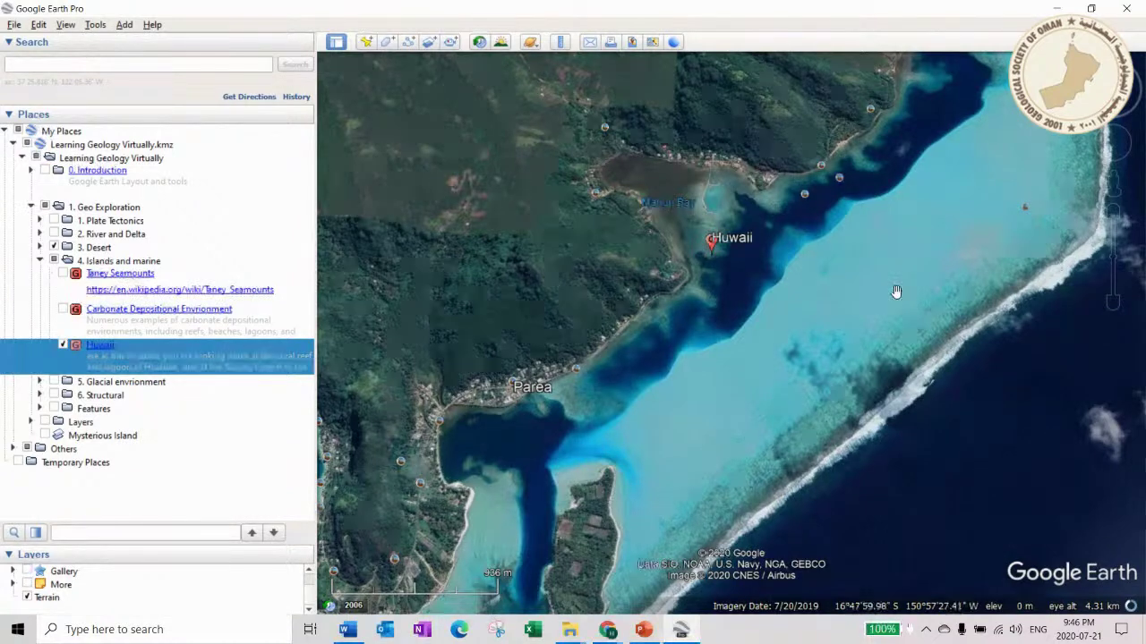
- Measure the distance from the outer reef edge across the lagoon to the shore at the Huwaii placemark, and close the ruler
{"action": "scroll", "coordinate": [896, 292], "scroll_direction": "down", "scroll_amount": 2}
{"action": "left_click_drag", "start_coordinate": [711, 508], "coordinate": [788, 385]}
{"action": "scroll", "coordinate": [786, 386], "scroll_direction": "down", "scroll_amount": 2}
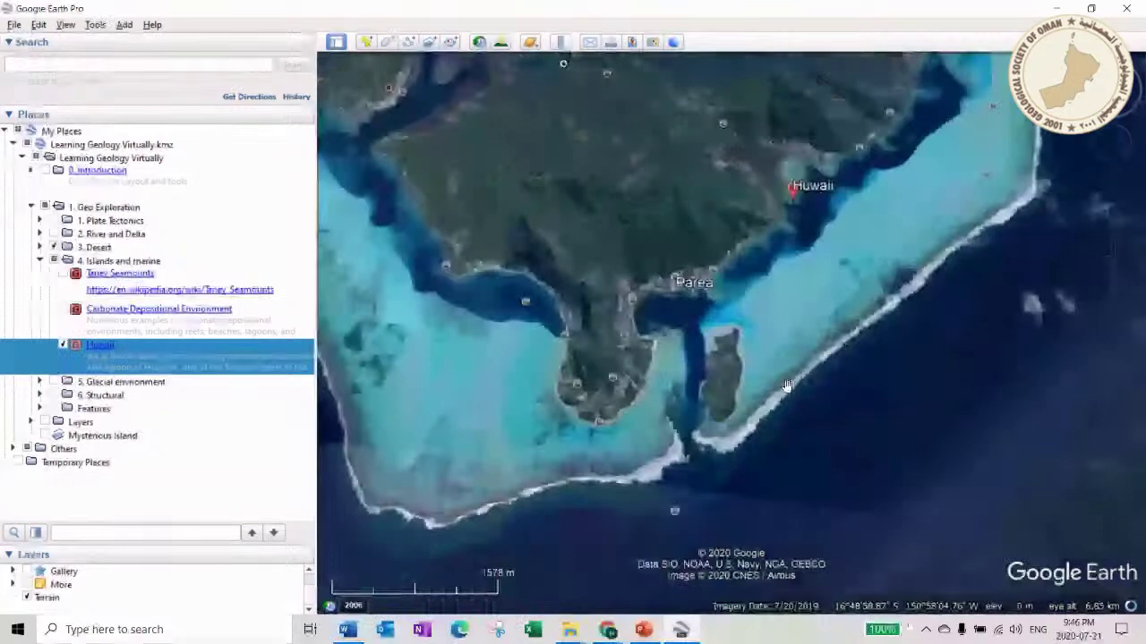
{"action": "scroll", "coordinate": [787, 386], "scroll_direction": "down", "scroll_amount": 3}
{"action": "scroll", "coordinate": [775, 327], "scroll_direction": "up", "scroll_amount": 2}
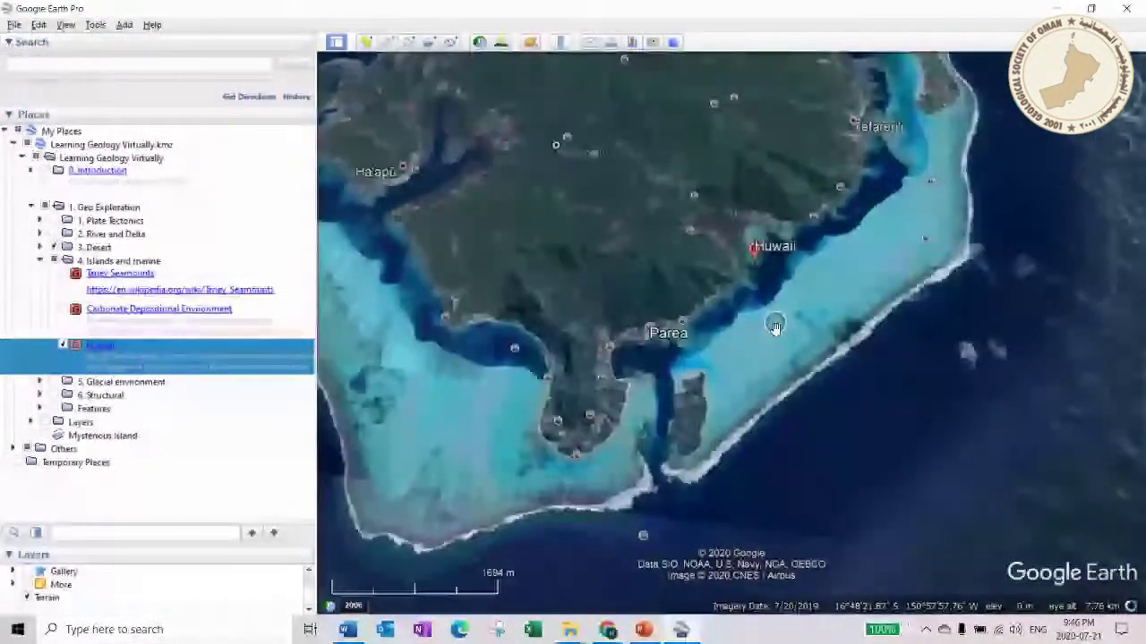
{"action": "scroll", "coordinate": [775, 328], "scroll_direction": "up", "scroll_amount": 2}
{"action": "key", "text": "ctrl+alt+r"}
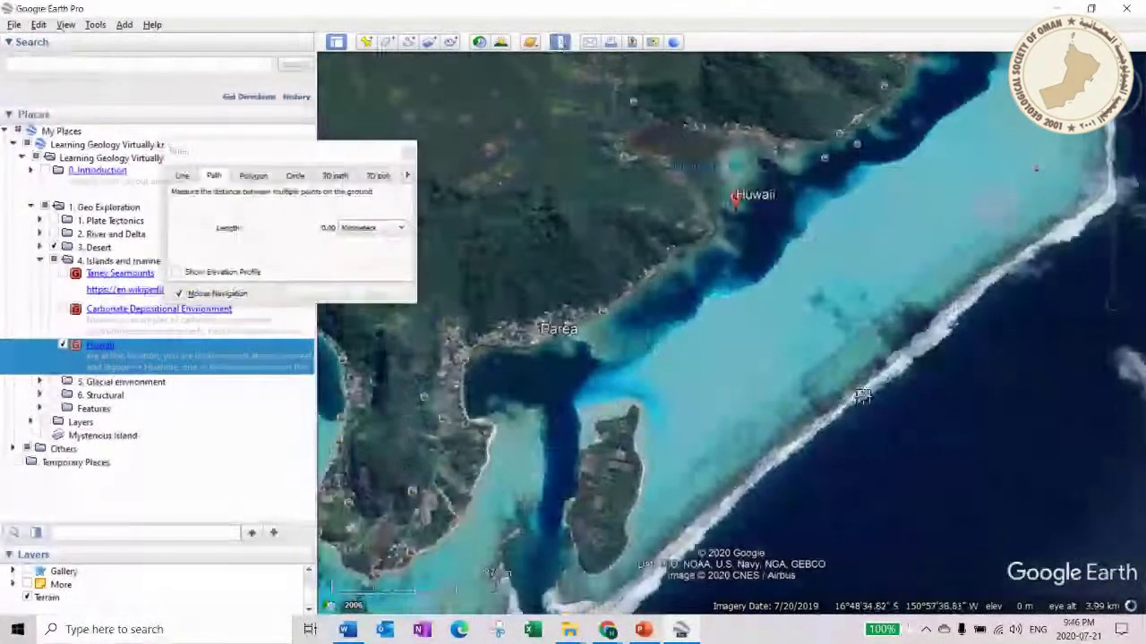
{"action": "left_click", "coordinate": [861, 396]}
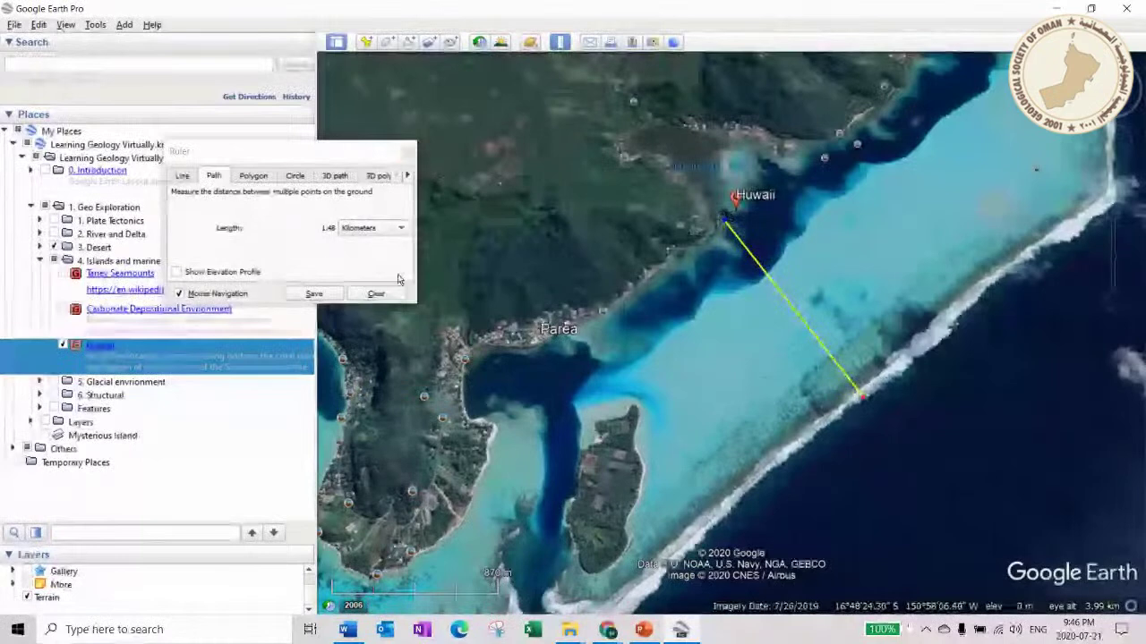
{"action": "left_click", "coordinate": [408, 151]}
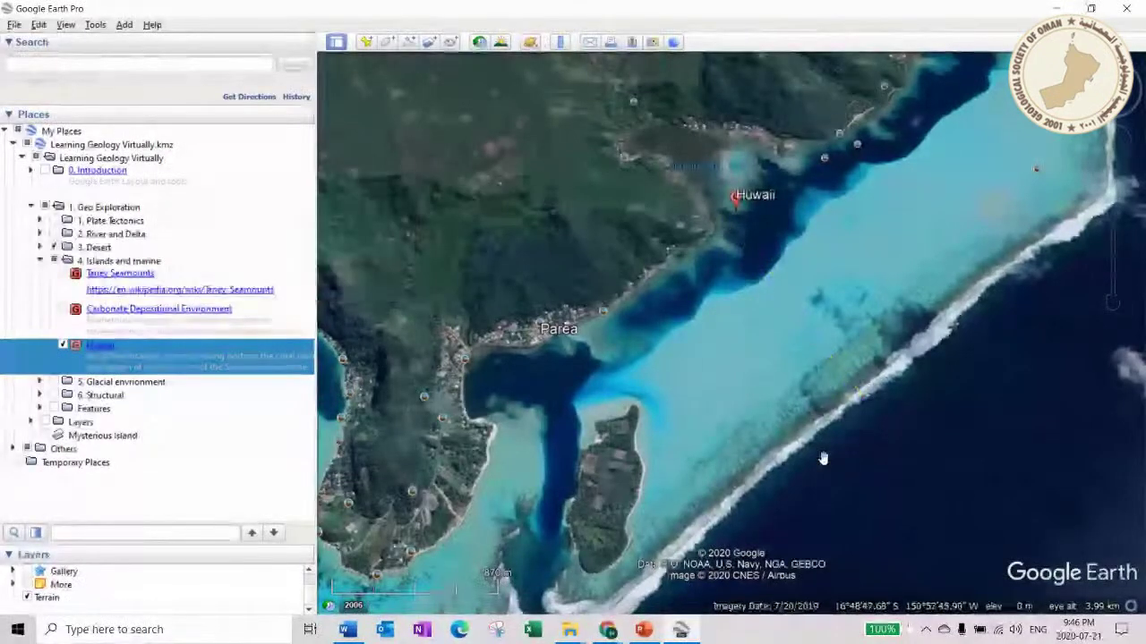
- Examine the reef around the whole of Huahine and the neighbouring islands strung along the Society Ridge
{"action": "scroll", "coordinate": [820, 453], "scroll_direction": "down", "scroll_amount": 2}
{"action": "scroll", "coordinate": [822, 452], "scroll_direction": "down", "scroll_amount": 5}
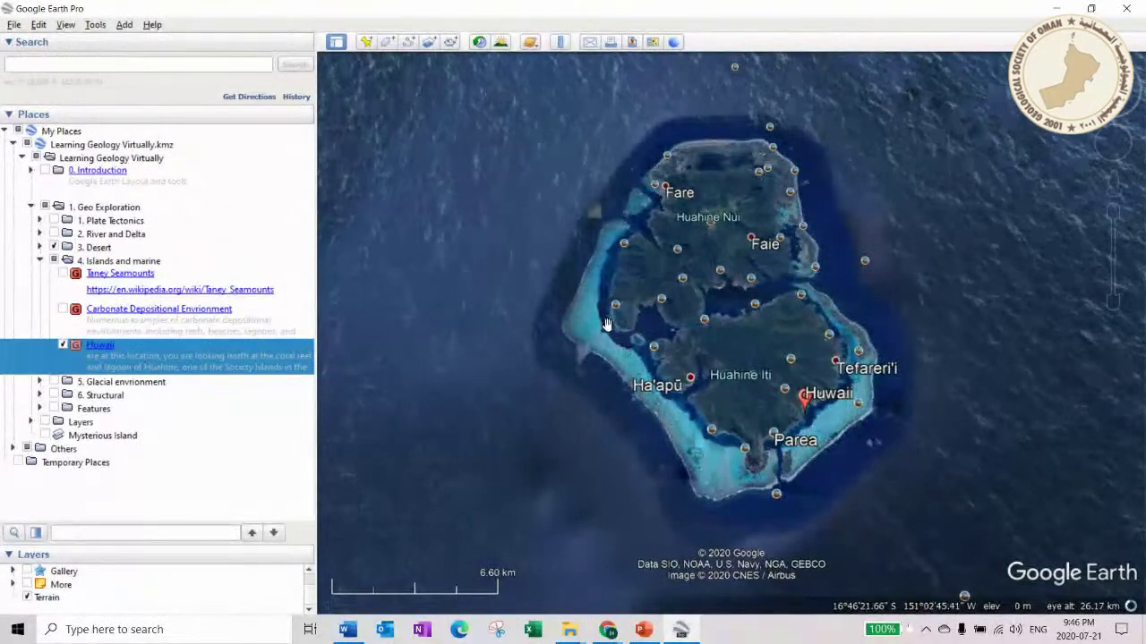
{"action": "left_click_drag", "start_coordinate": [591, 328], "coordinate": [859, 363]}
{"action": "scroll", "coordinate": [857, 365], "scroll_direction": "down", "scroll_amount": 3}
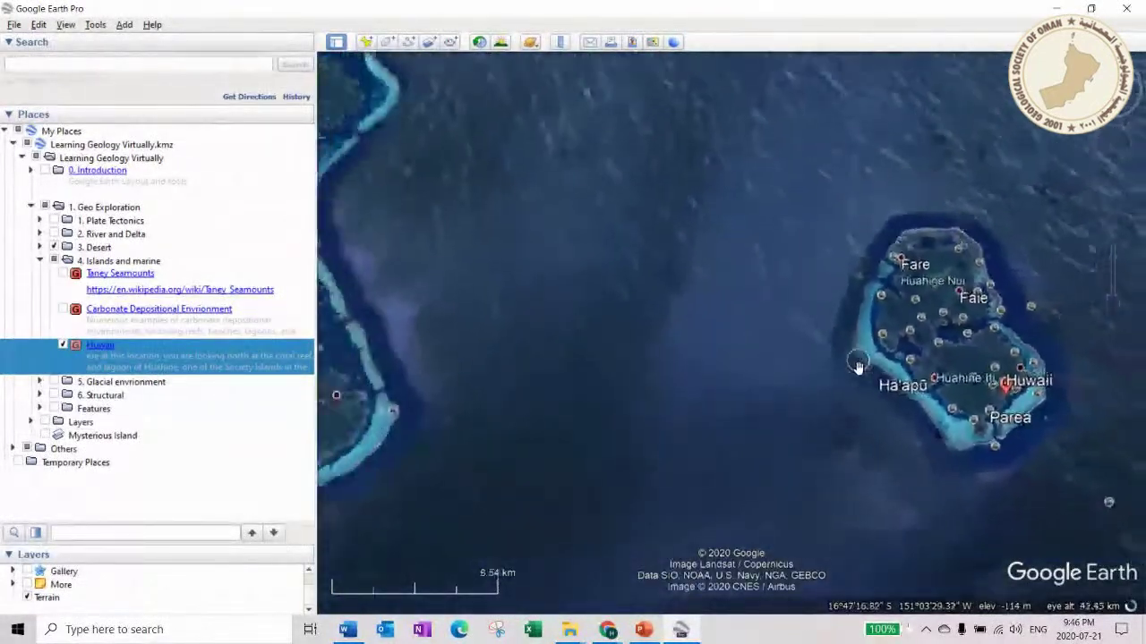
{"action": "scroll", "coordinate": [858, 365], "scroll_direction": "down", "scroll_amount": 5}
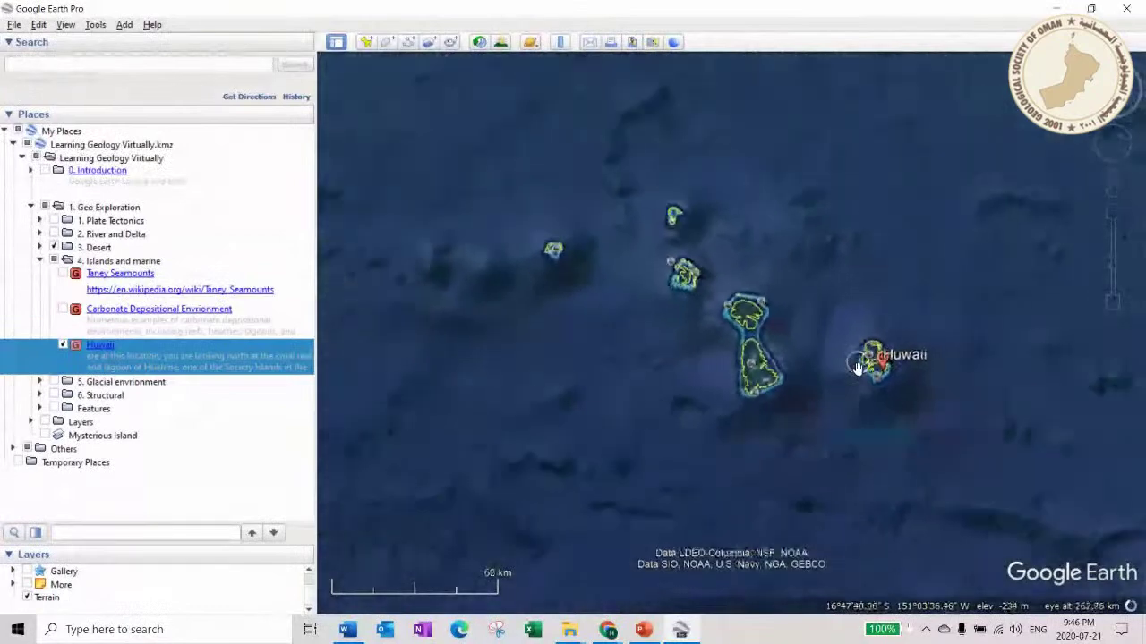
{"action": "scroll", "coordinate": [858, 365], "scroll_direction": "down", "scroll_amount": 2}
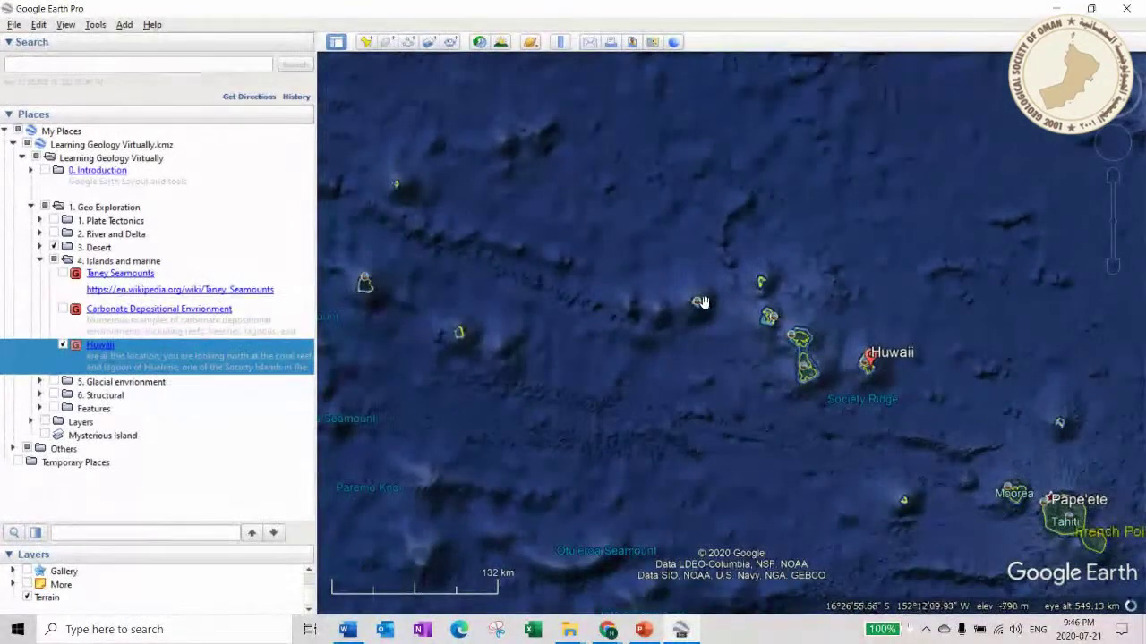
- Pull back to the whole globe and travel west across the Pacific to Southeast Asia around Malaysia and Borneo
{"action": "scroll", "coordinate": [703, 302], "scroll_direction": "down", "scroll_amount": 2}
{"action": "scroll", "coordinate": [704, 303], "scroll_direction": "down", "scroll_amount": 4}
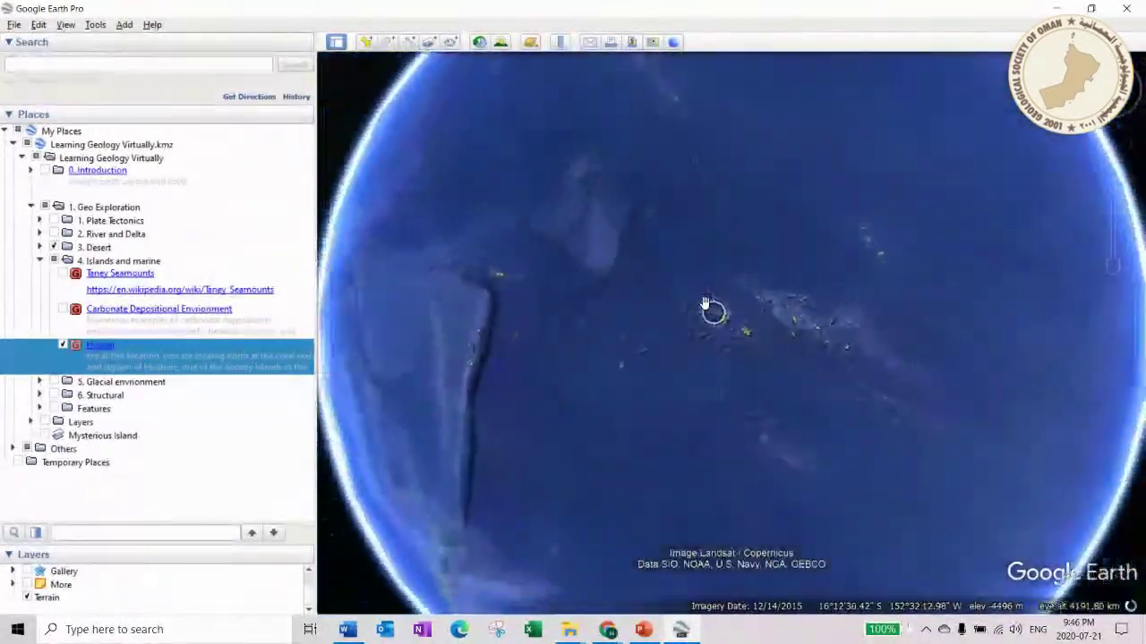
{"action": "scroll", "coordinate": [703, 303], "scroll_direction": "down", "scroll_amount": 3}
{"action": "left_click_drag", "start_coordinate": [703, 302], "coordinate": [883, 376]}
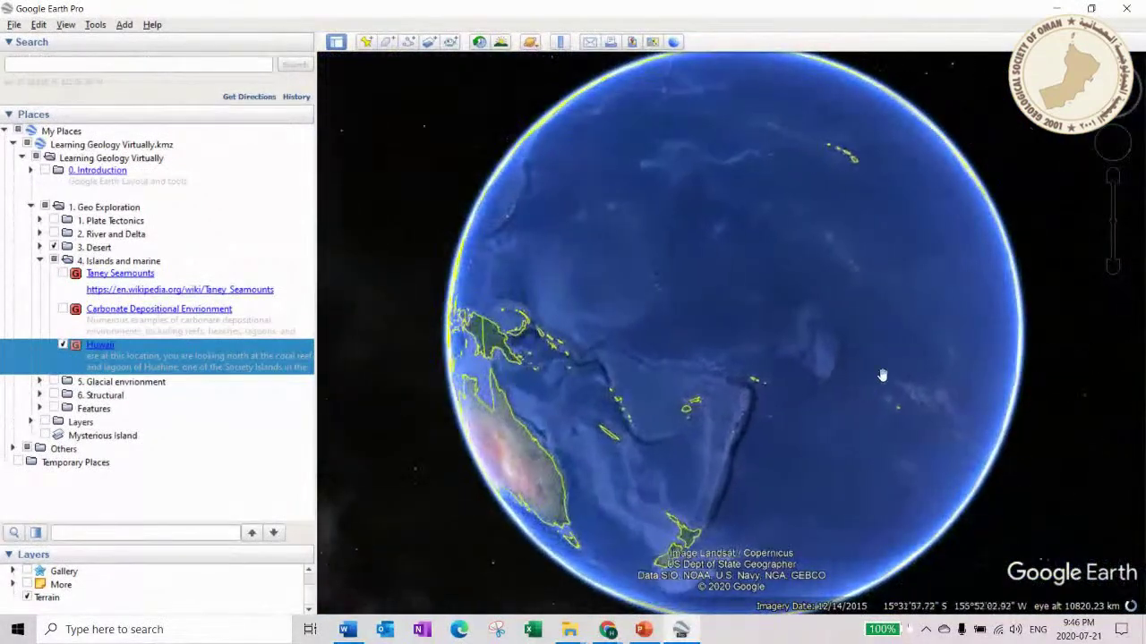
{"action": "left_click_drag", "start_coordinate": [722, 332], "coordinate": [961, 385]}
{"action": "left_click_drag", "start_coordinate": [737, 350], "coordinate": [915, 337]}
{"action": "scroll", "coordinate": [770, 315], "scroll_direction": "up", "scroll_amount": 3}
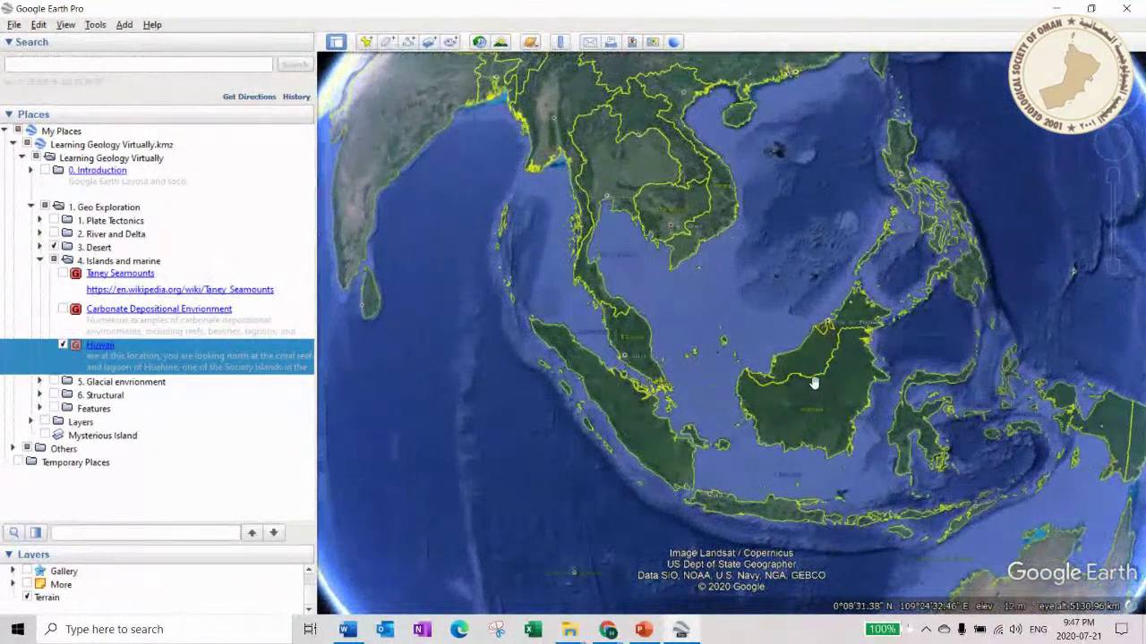
{"action": "scroll", "coordinate": [739, 314], "scroll_direction": "up", "scroll_amount": 2}
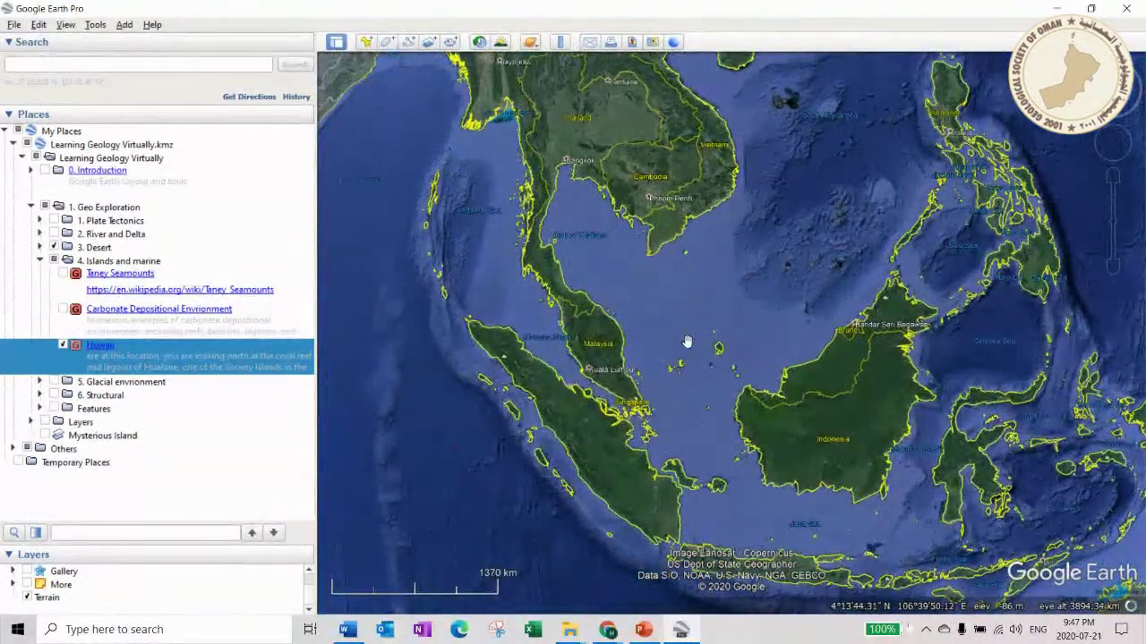
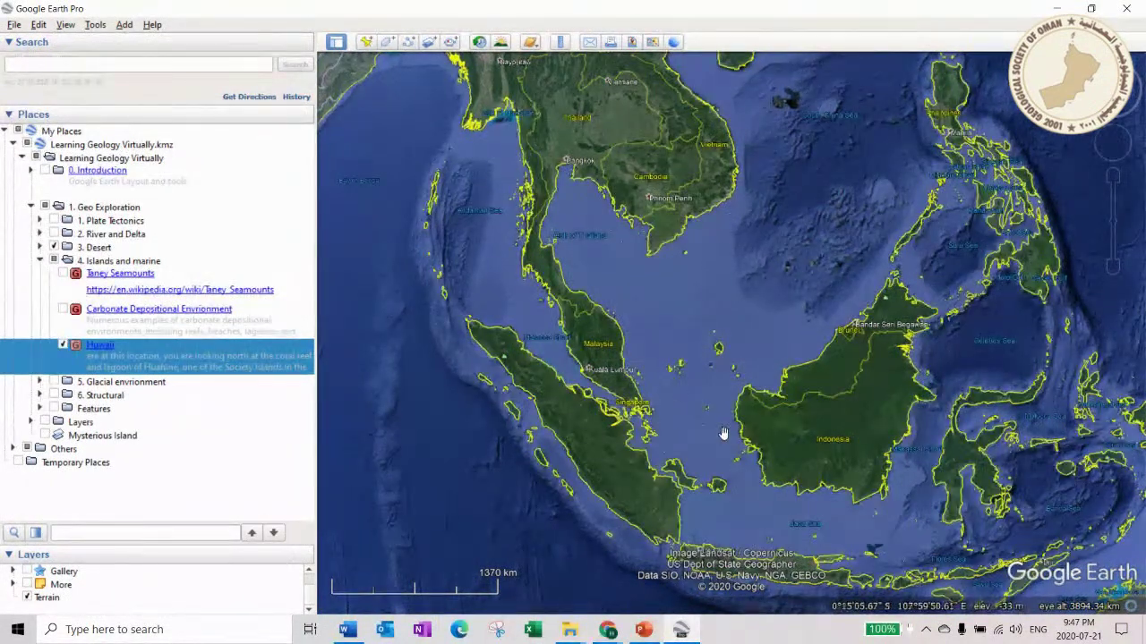
- Examine the shallow sea between Sumatra, Java and Borneo and the surrounding Indonesian island arc
{"action": "left_click_drag", "start_coordinate": [770, 474], "coordinate": [716, 296]}
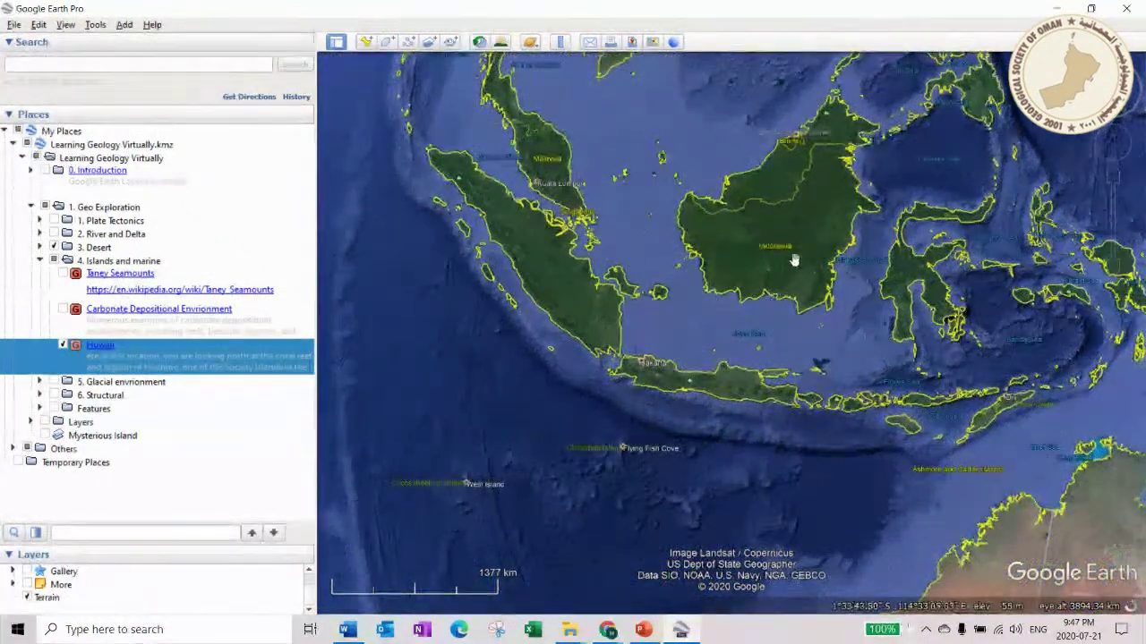
{"action": "left_click_drag", "start_coordinate": [812, 273], "coordinate": [806, 410]}
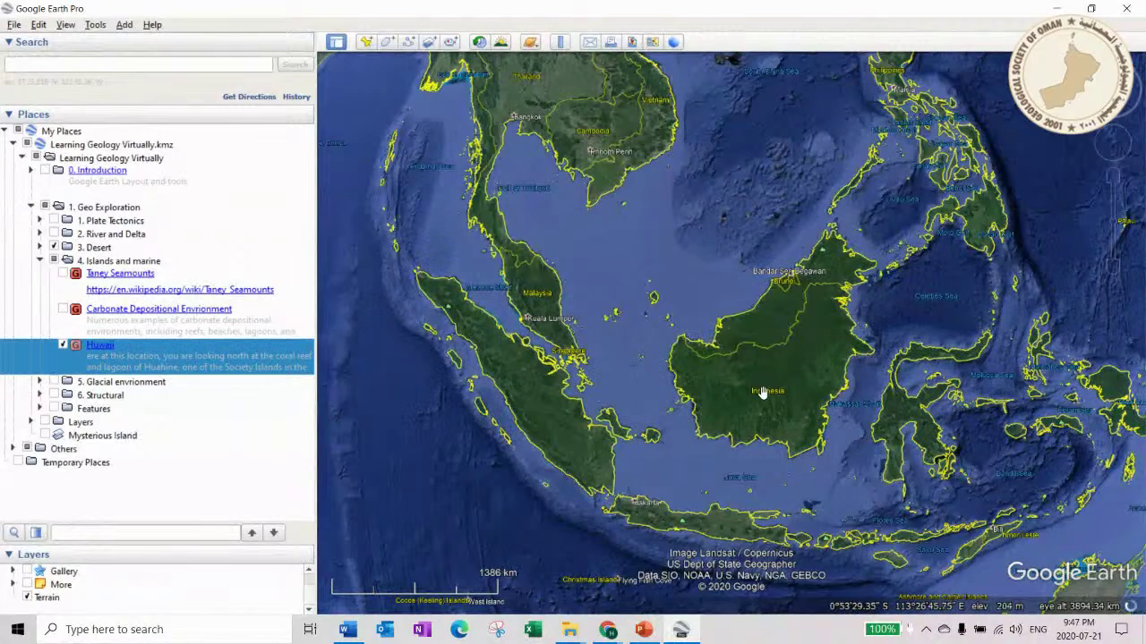
{"action": "left_click_drag", "start_coordinate": [763, 392], "coordinate": [829, 256]}
{"action": "scroll", "coordinate": [754, 299], "scroll_direction": "up", "scroll_amount": 2}
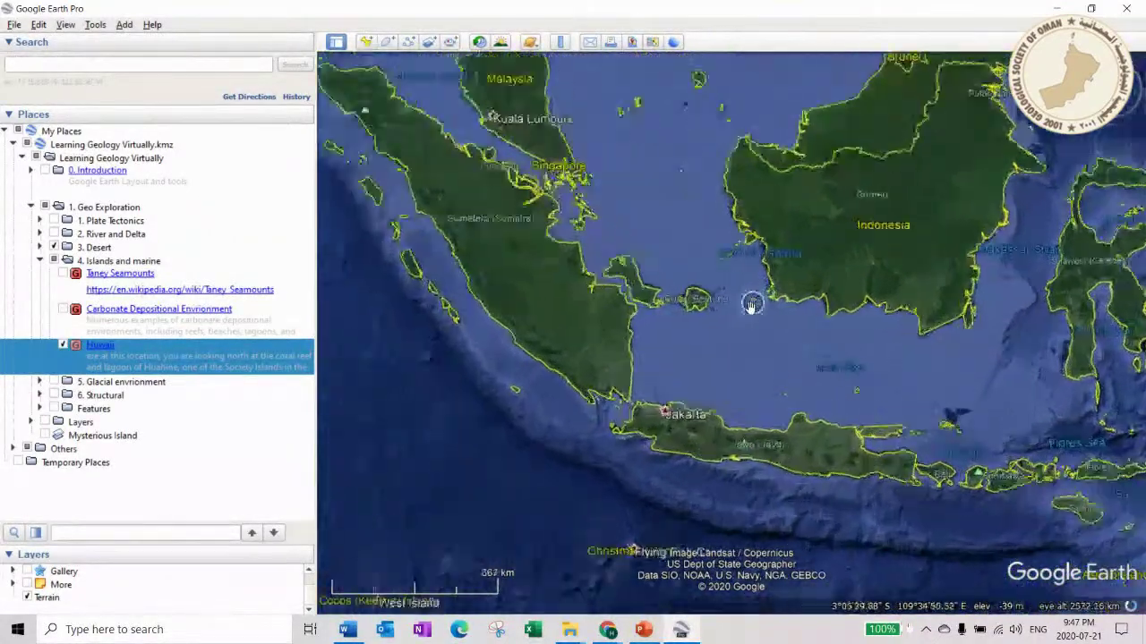
{"action": "scroll", "coordinate": [716, 362], "scroll_direction": "down", "scroll_amount": 2}
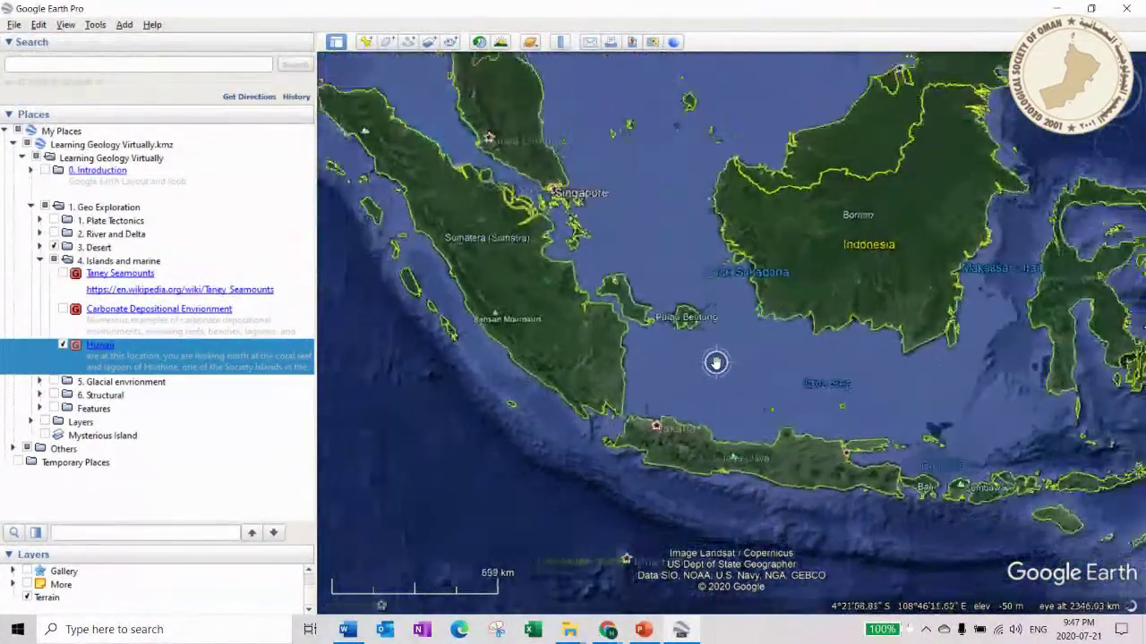
{"action": "scroll", "coordinate": [716, 362], "scroll_direction": "down", "scroll_amount": 5}
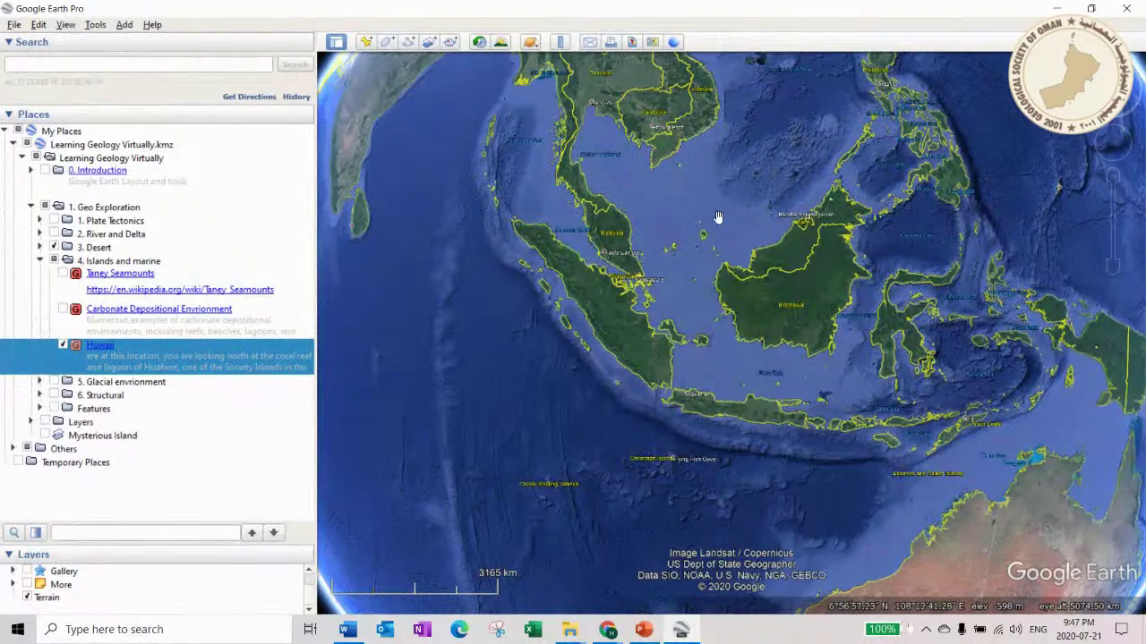
- Cross the Indian Ocean past Arabia and follow East Africa to the islands around Mamoudzou, northwest of Madagascar
{"action": "left_click_drag", "start_coordinate": [621, 246], "coordinate": [996, 367]}
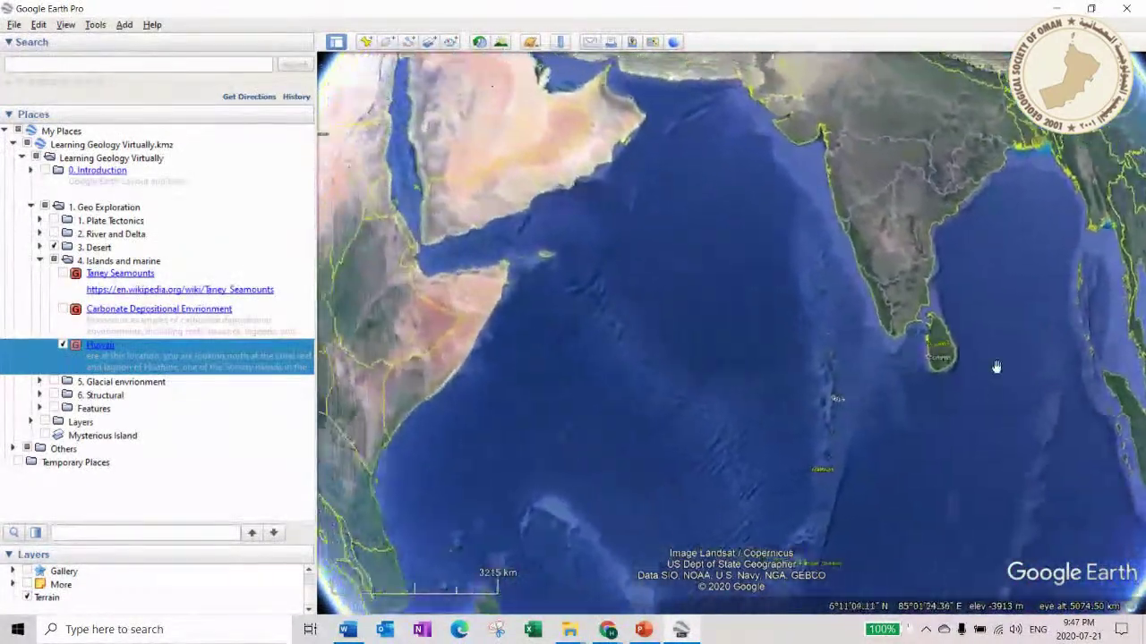
{"action": "left_click", "coordinate": [857, 291]}
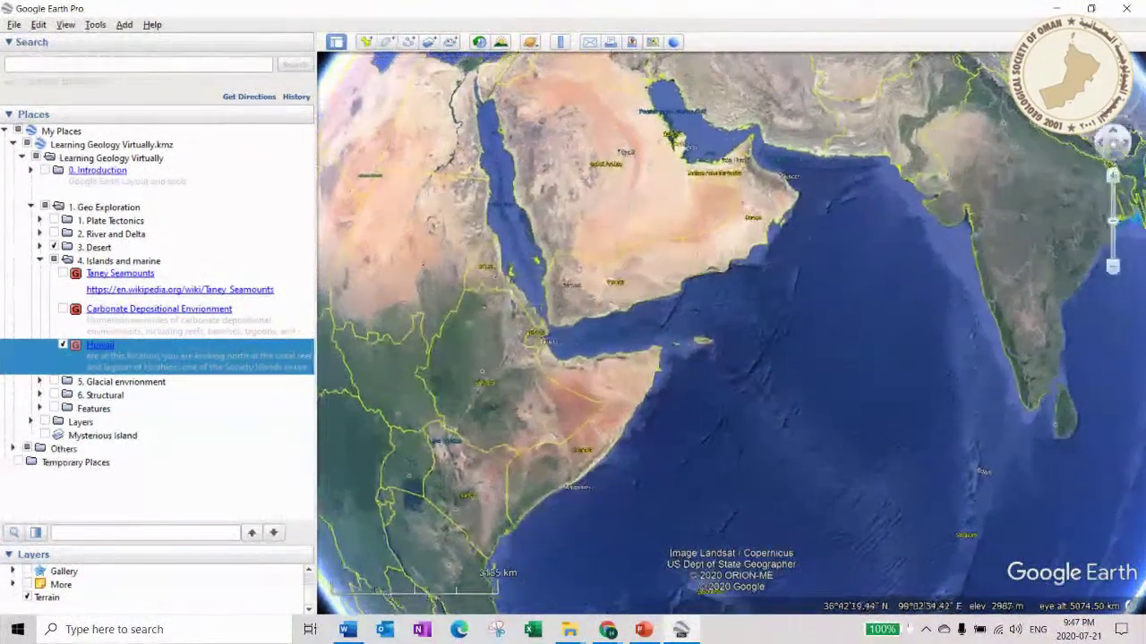
{"action": "left_click_drag", "start_coordinate": [749, 494], "coordinate": [827, 144]}
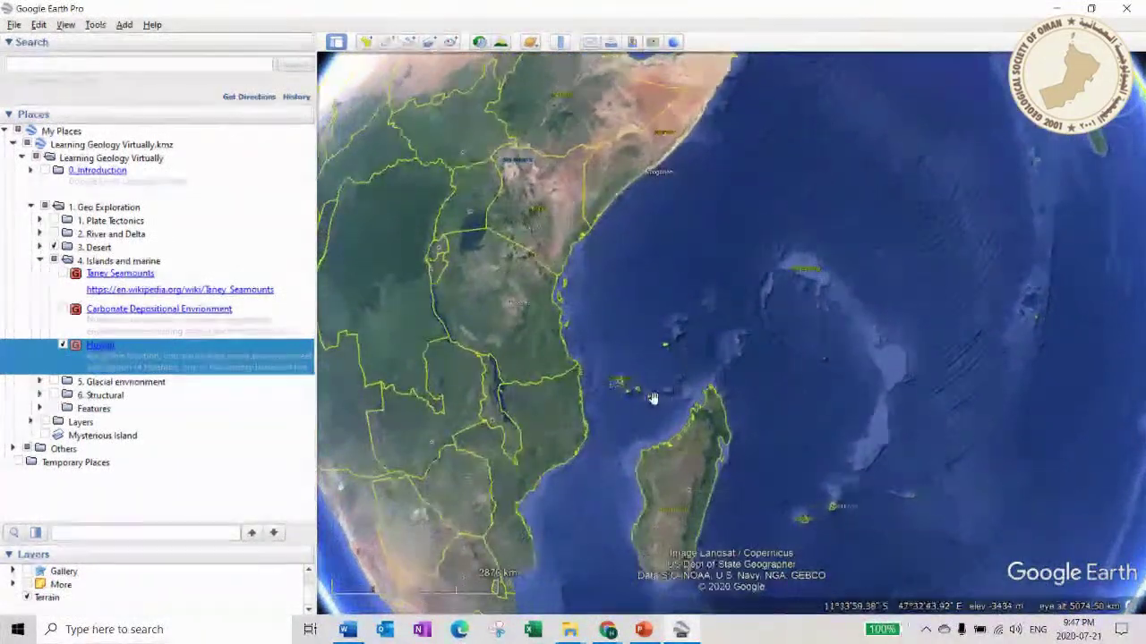
{"action": "scroll", "coordinate": [647, 422], "scroll_direction": "up", "scroll_amount": 3}
{"action": "scroll", "coordinate": [680, 371], "scroll_direction": "up", "scroll_amount": 2}
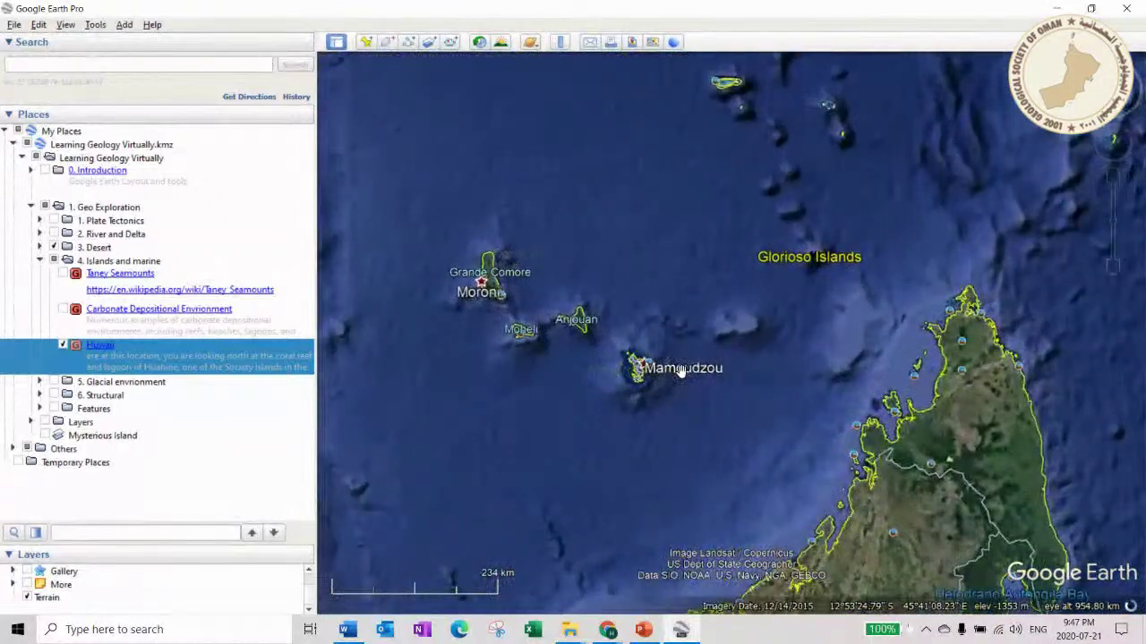
- Find the Cosmoledo Group atoll north of Madagascar and view its reef rim and central lagoon at close range
{"action": "scroll", "coordinate": [680, 370], "scroll_direction": "up", "scroll_amount": 3}
{"action": "left_click_drag", "start_coordinate": [741, 247], "coordinate": [639, 568]}
{"action": "left_click_drag", "start_coordinate": [775, 214], "coordinate": [606, 409]}
{"action": "scroll", "coordinate": [803, 194], "scroll_direction": "up", "scroll_amount": 2}
{"action": "scroll", "coordinate": [790, 182], "scroll_direction": "up", "scroll_amount": 4}
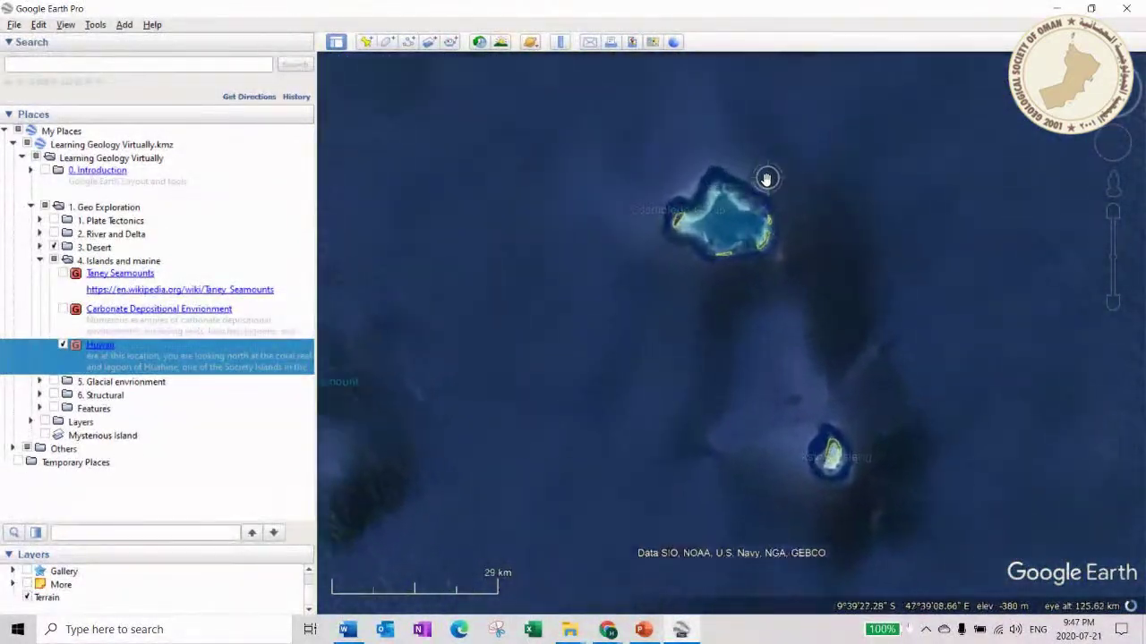
{"action": "scroll", "coordinate": [701, 176], "scroll_direction": "up", "scroll_amount": 3}
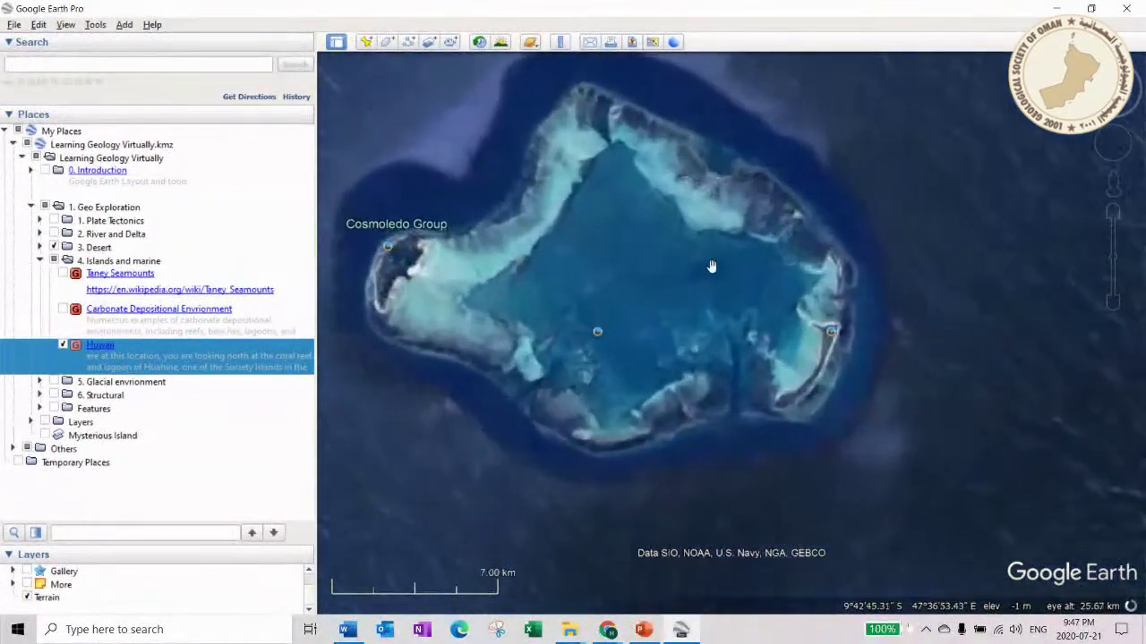
{"action": "left_click_drag", "start_coordinate": [686, 254], "coordinate": [836, 297]}
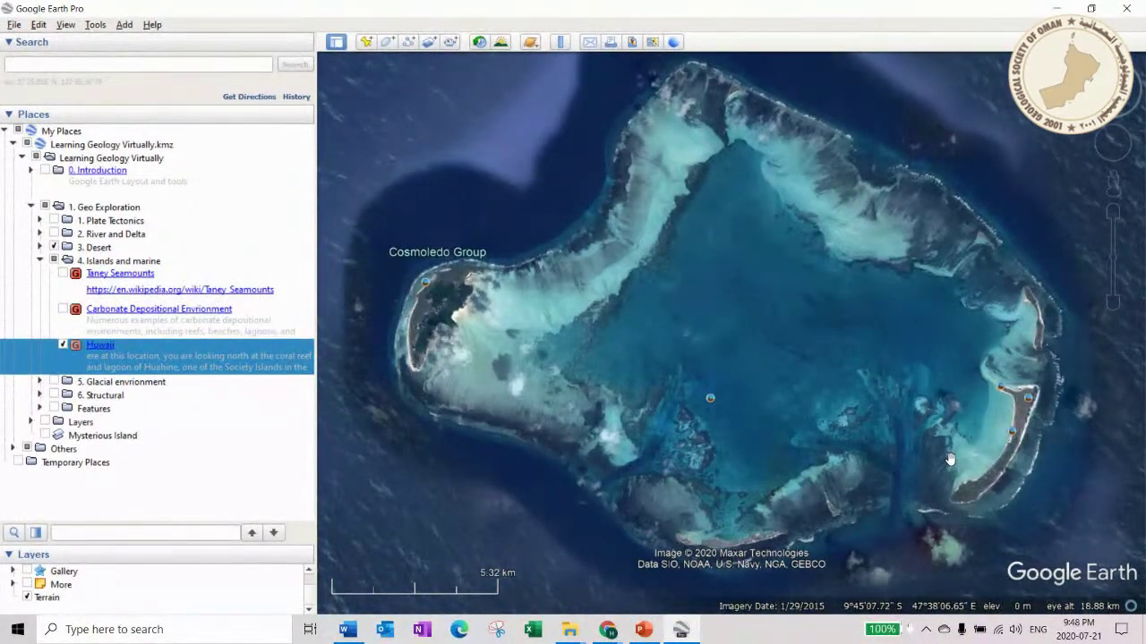
- Leave the Cosmoledo Group and travel north to the Omani coast southeast of Muscat, near Qurayyat
{"action": "scroll", "coordinate": [951, 459], "scroll_direction": "down", "scroll_amount": 1}
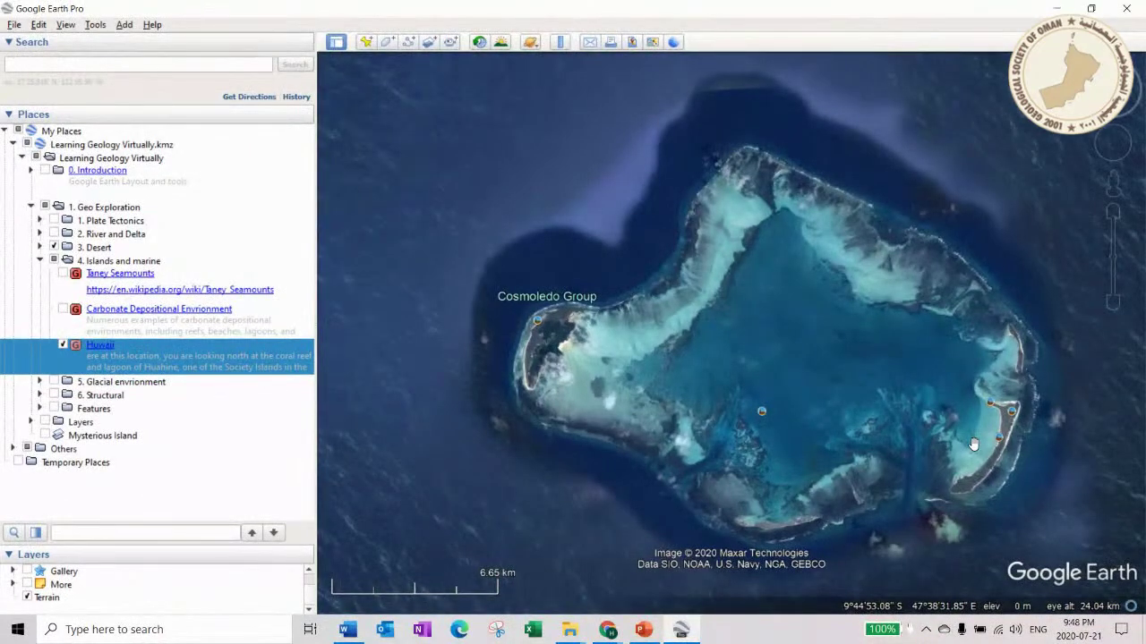
{"action": "scroll", "coordinate": [974, 444], "scroll_direction": "down", "scroll_amount": 5}
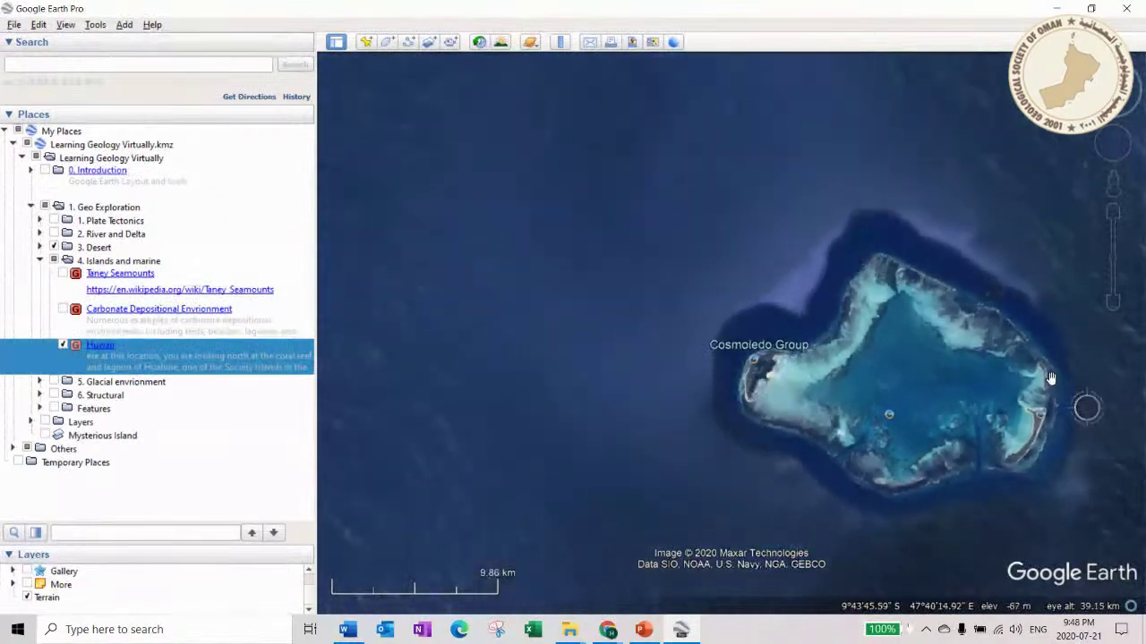
{"action": "scroll", "coordinate": [1028, 369], "scroll_direction": "down", "scroll_amount": 6}
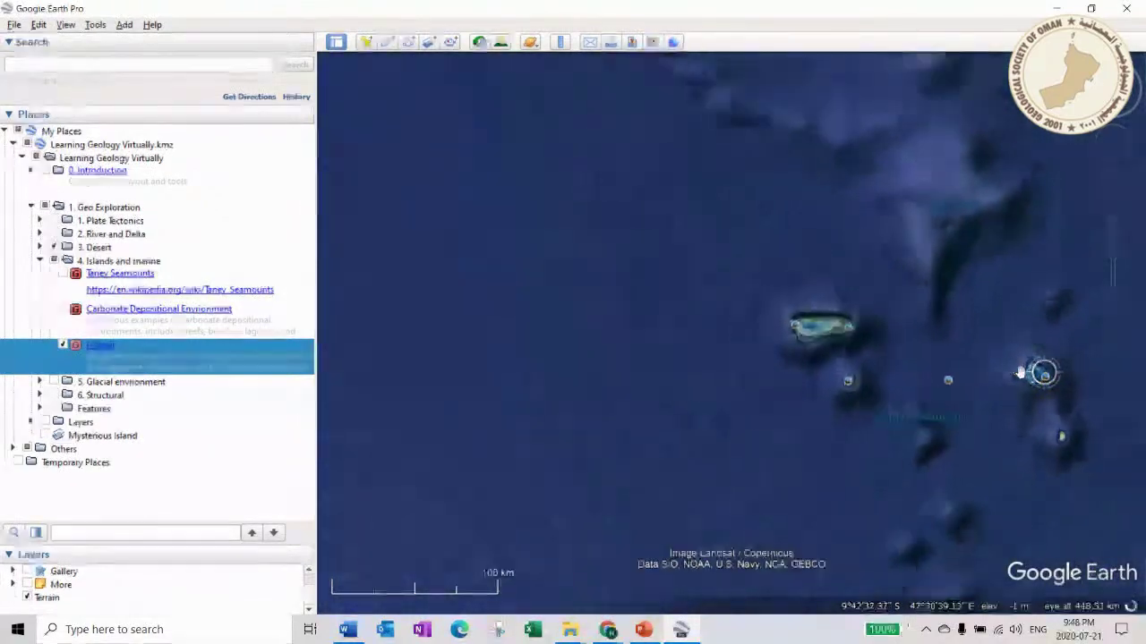
{"action": "scroll", "coordinate": [1019, 372], "scroll_direction": "down", "scroll_amount": 3}
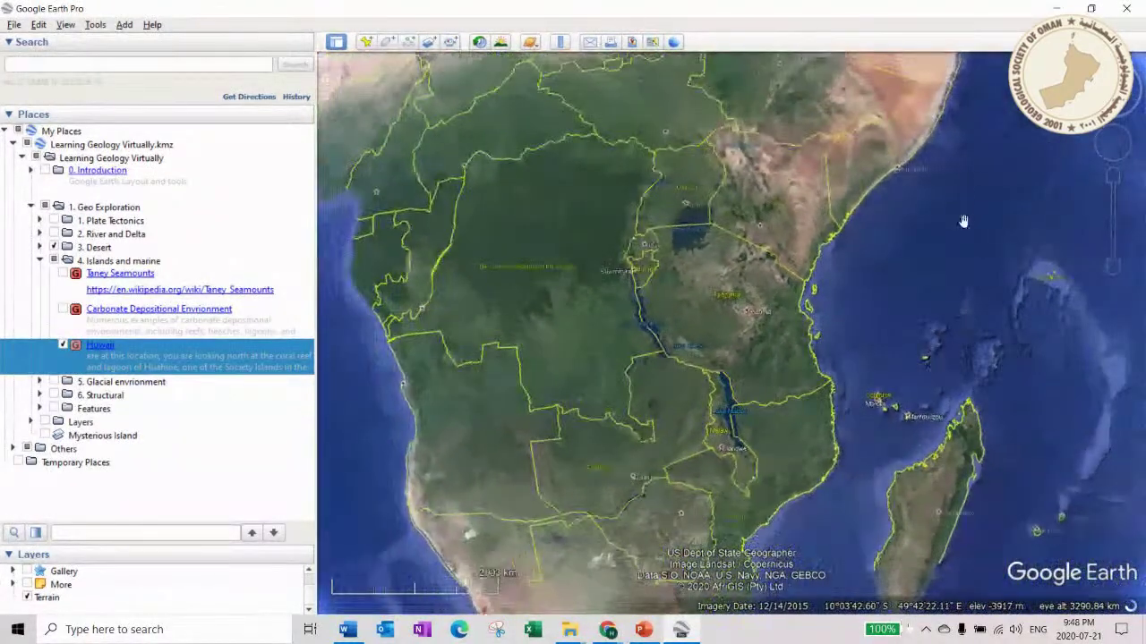
{"action": "left_click_drag", "start_coordinate": [961, 223], "coordinate": [760, 525]}
{"action": "scroll", "coordinate": [881, 292], "scroll_direction": "up", "scroll_amount": 8}
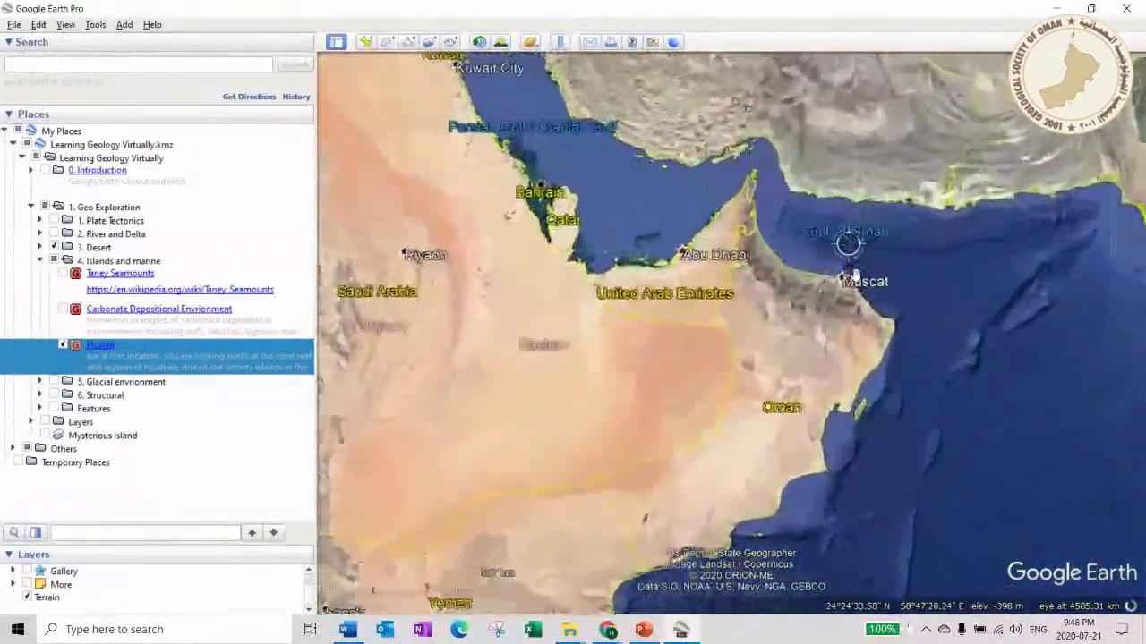
{"action": "scroll", "coordinate": [866, 340], "scroll_direction": "up", "scroll_amount": 4}
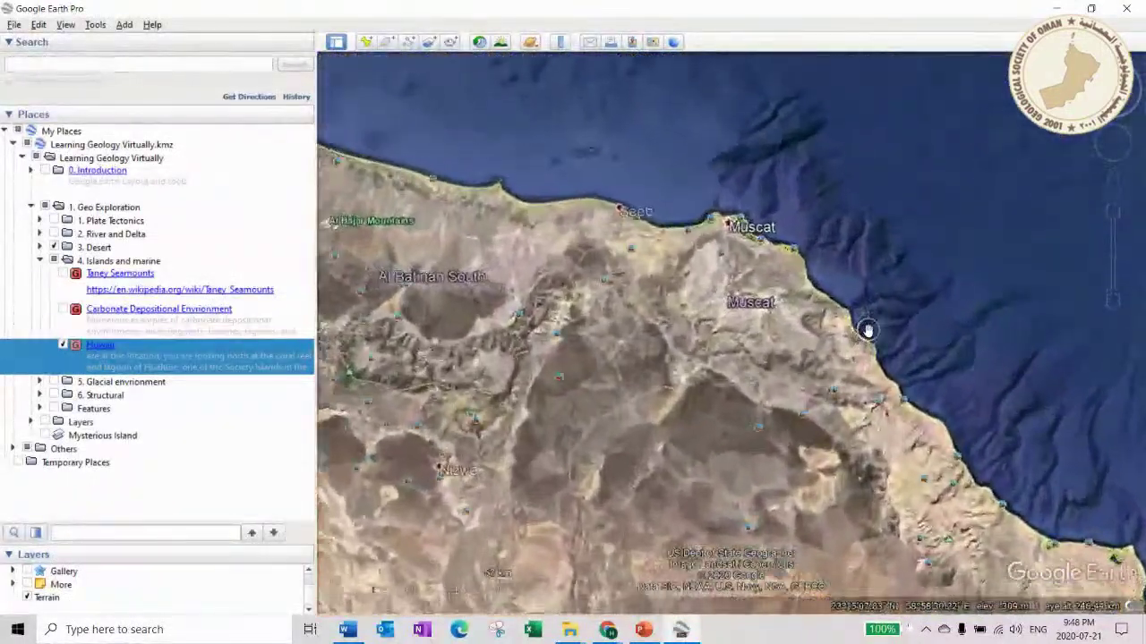
{"action": "scroll", "coordinate": [850, 376], "scroll_direction": "up", "scroll_amount": 4}
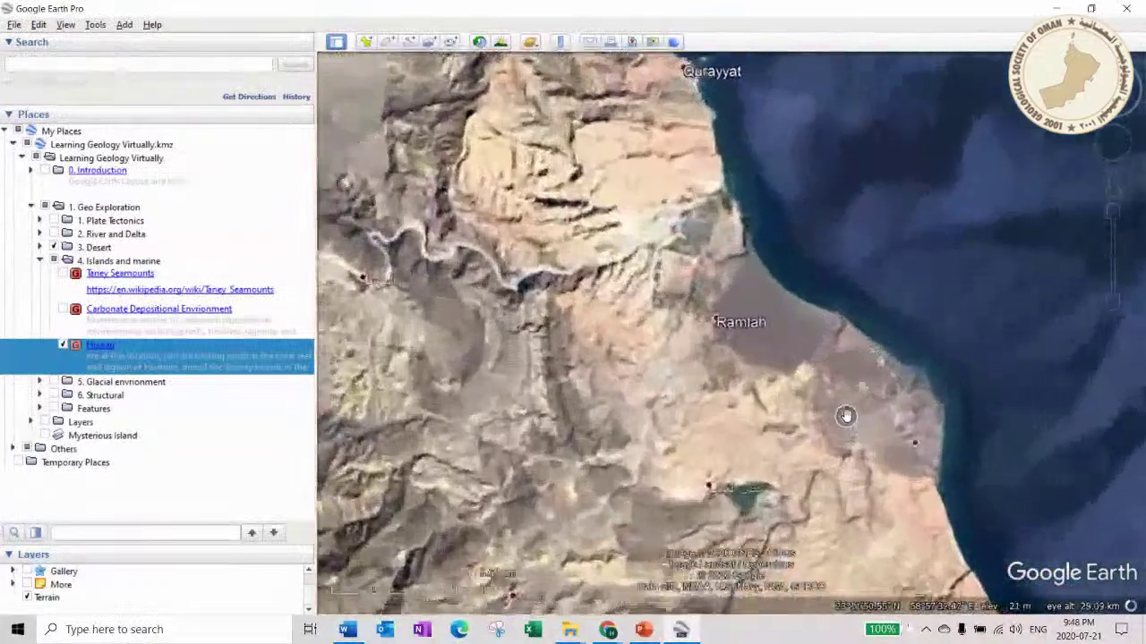
- Follow the wadi past Hayl al Ghaf to where it reaches the coastal plain and fan at Daghmar
{"action": "scroll", "coordinate": [787, 400], "scroll_direction": "up", "scroll_amount": 2}
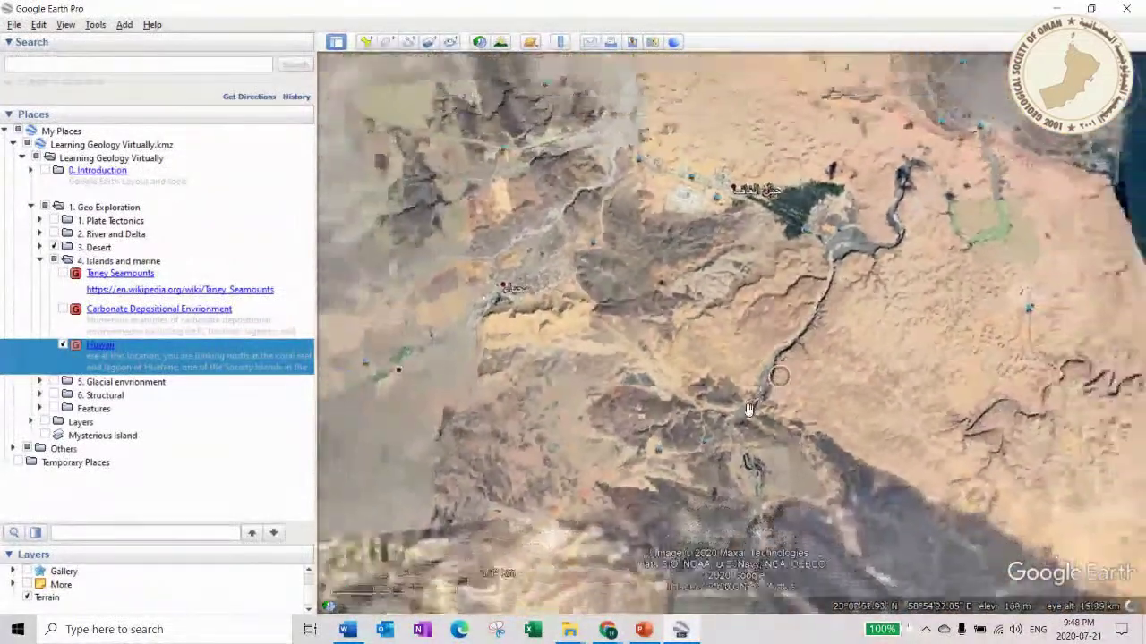
{"action": "scroll", "coordinate": [749, 409], "scroll_direction": "down", "scroll_amount": 1}
{"action": "scroll", "coordinate": [749, 410], "scroll_direction": "up", "scroll_amount": 2}
{"action": "left_click_drag", "start_coordinate": [810, 228], "coordinate": [711, 333]}
{"action": "left_click_drag", "start_coordinate": [880, 263], "coordinate": [808, 457]}
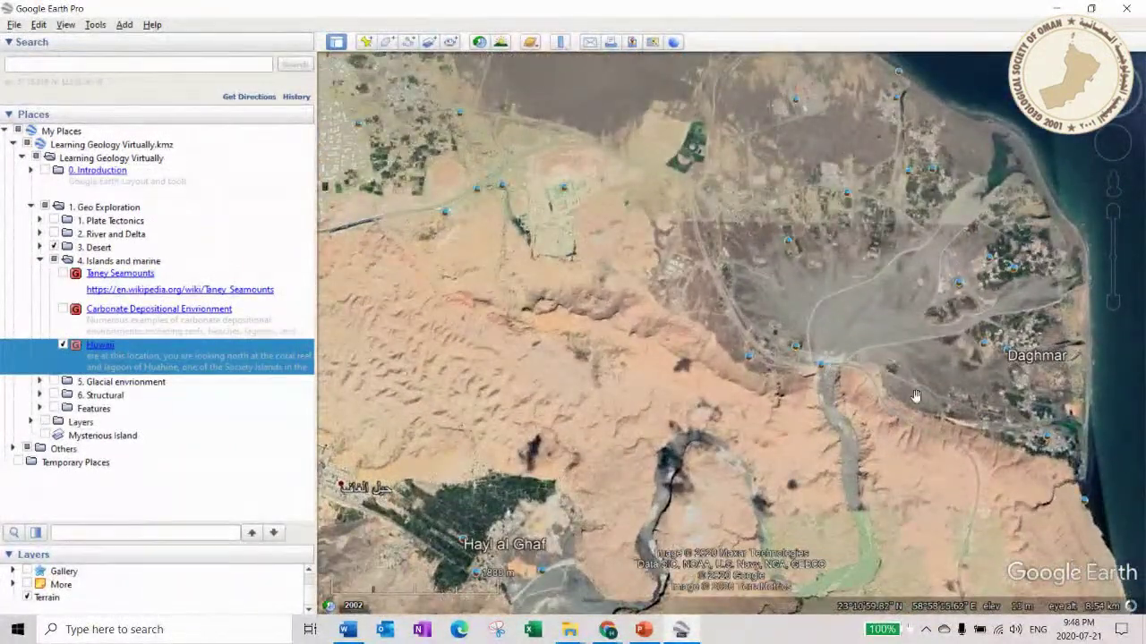
- Trace the wadi upstream from the Daghmar coastal fan past Hayl al Ghaf to the reservoir in the mountains
{"action": "left_click_drag", "start_coordinate": [781, 268], "coordinate": [772, 388]}
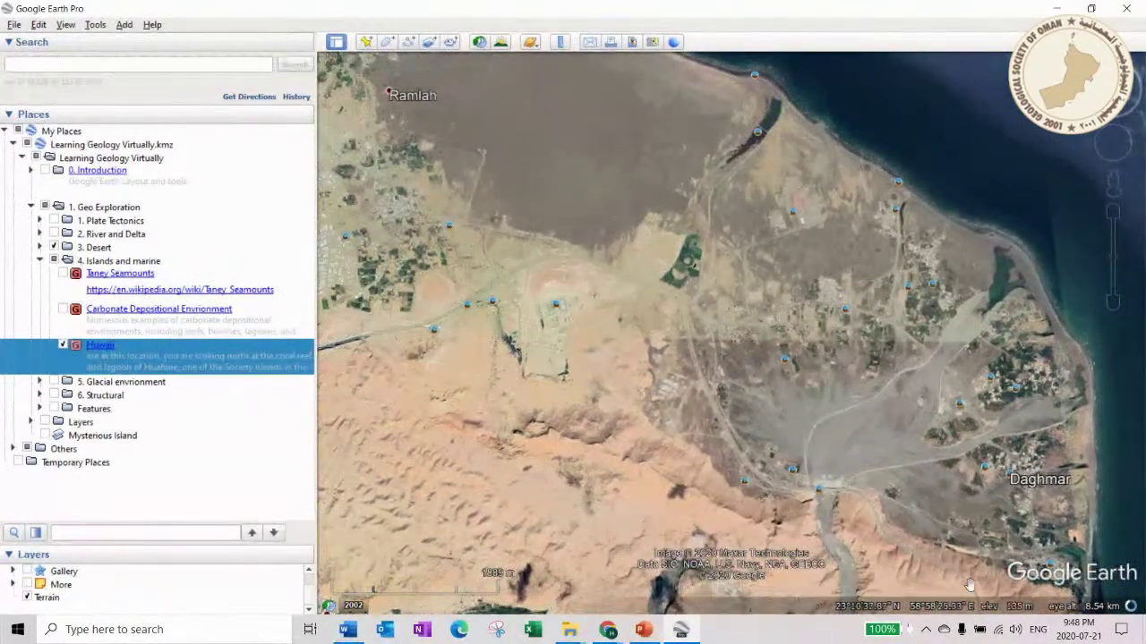
{"action": "left_click_drag", "start_coordinate": [1003, 416], "coordinate": [909, 358]}
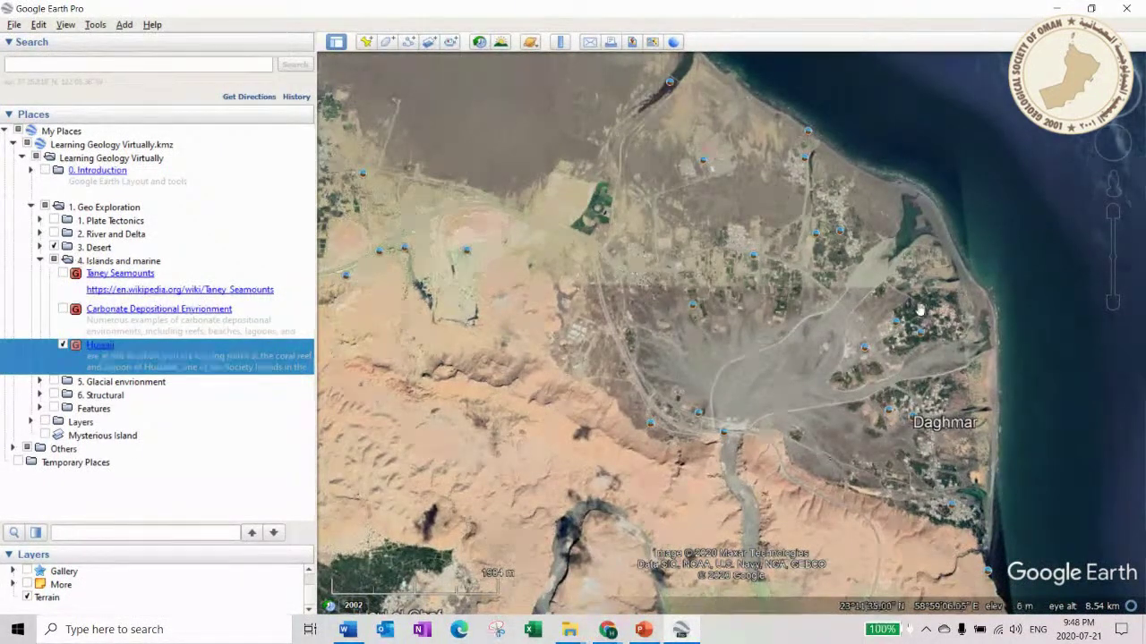
{"action": "left_click_drag", "start_coordinate": [774, 451], "coordinate": [972, 103]}
{"action": "scroll", "coordinate": [731, 327], "scroll_direction": "down", "scroll_amount": 3}
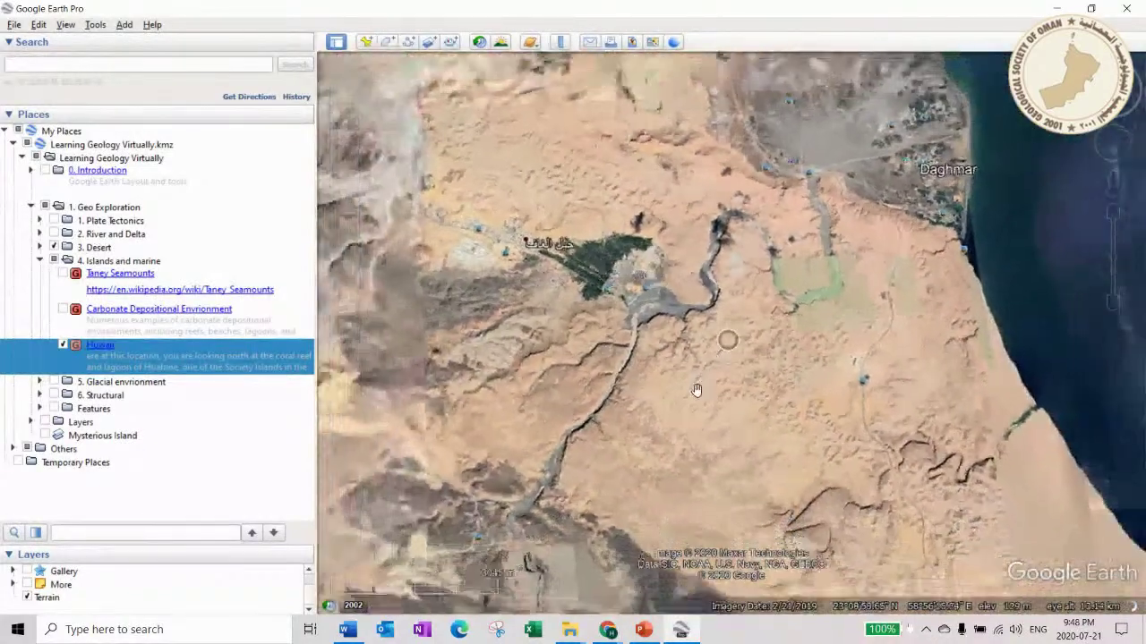
{"action": "scroll", "coordinate": [697, 390], "scroll_direction": "down", "scroll_amount": 2}
{"action": "left_click_drag", "start_coordinate": [697, 390], "coordinate": [924, 152]}
{"action": "scroll", "coordinate": [503, 467], "scroll_direction": "down", "scroll_amount": 1}
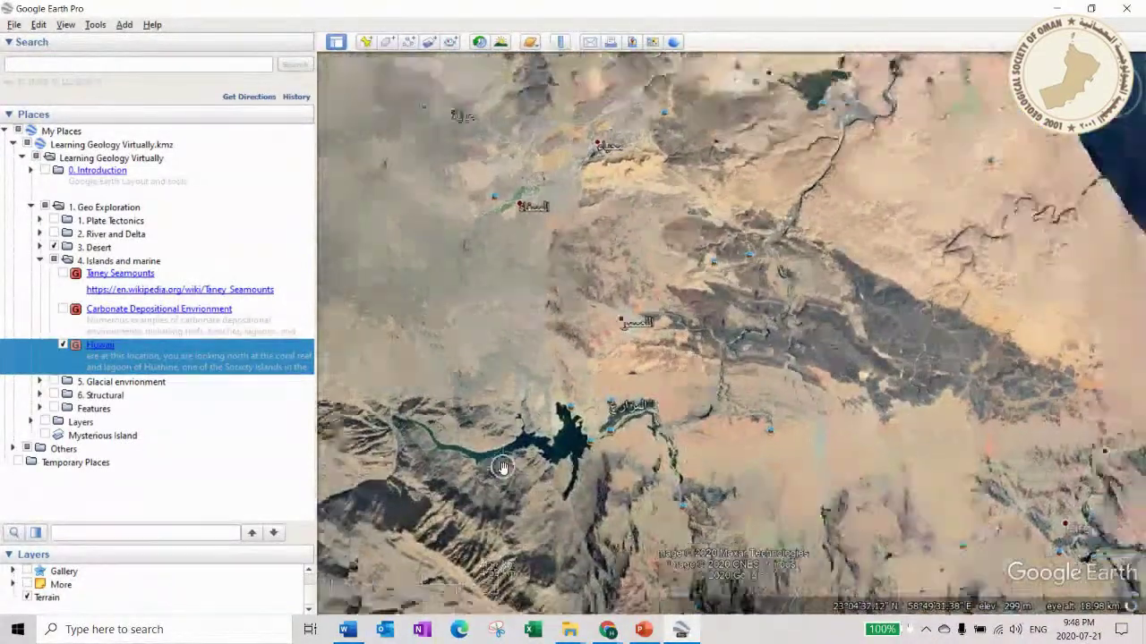
{"action": "scroll", "coordinate": [503, 468], "scroll_direction": "down", "scroll_amount": 1}
{"action": "left_click_drag", "start_coordinate": [447, 445], "coordinate": [498, 432]}
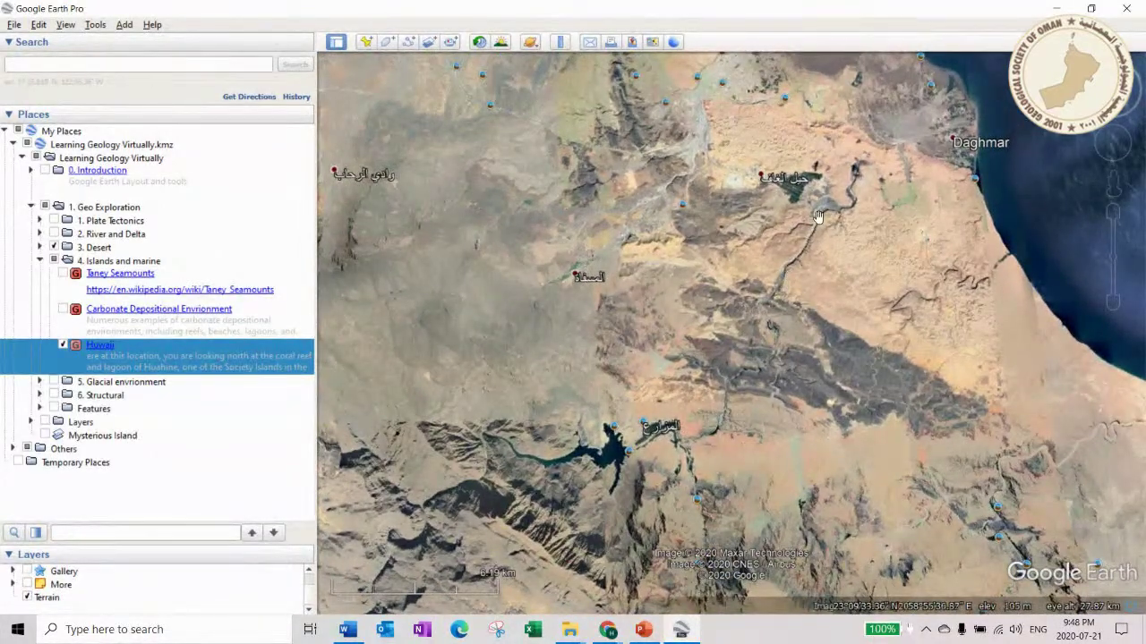
- Expand the Features folder and travel southwest across Oman's interior to the dark salt dome beside Al Ghabah at close range
{"action": "left_click", "coordinate": [39, 408]}
{"action": "left_click_drag", "start_coordinate": [817, 442], "coordinate": [833, 397]}
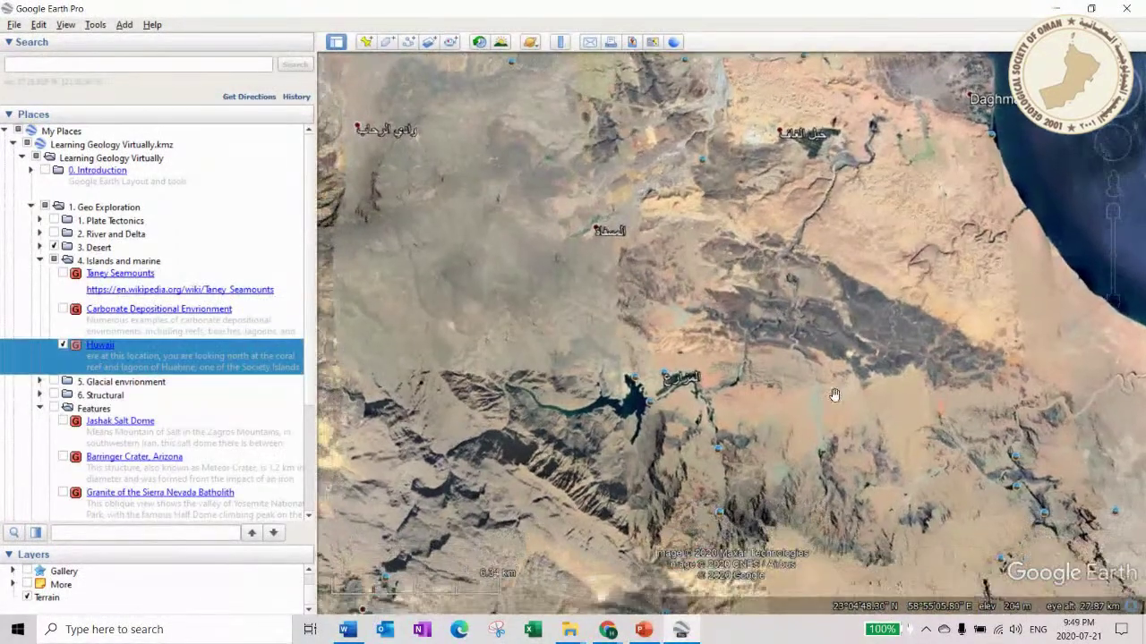
{"action": "scroll", "coordinate": [833, 420], "scroll_direction": "down", "scroll_amount": 7}
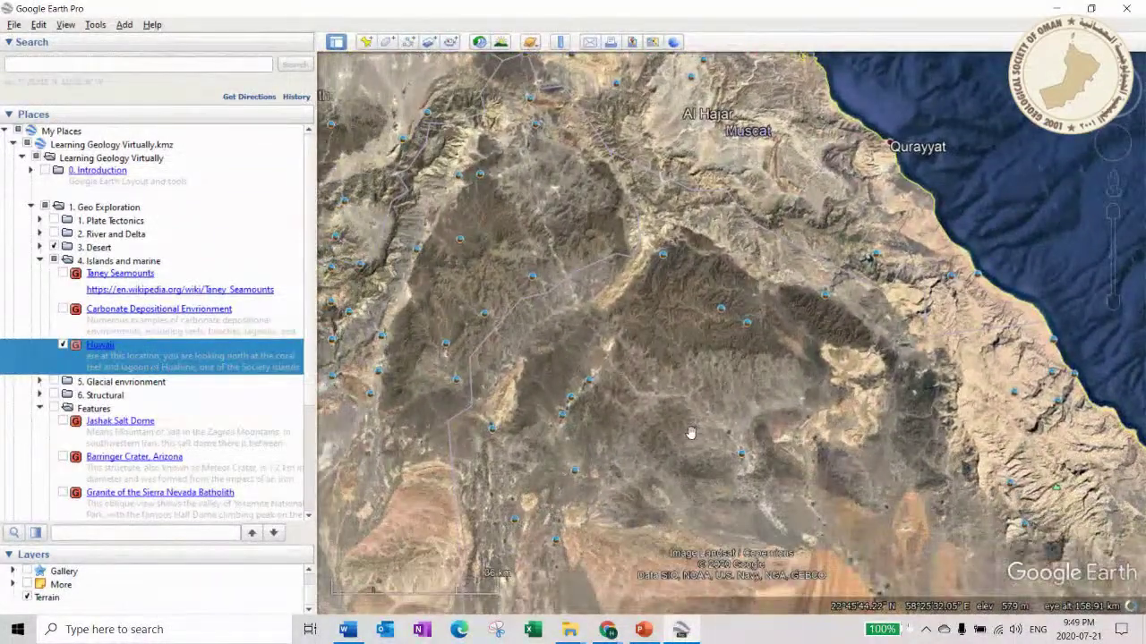
{"action": "left_click_drag", "start_coordinate": [690, 434], "coordinate": [708, 312]}
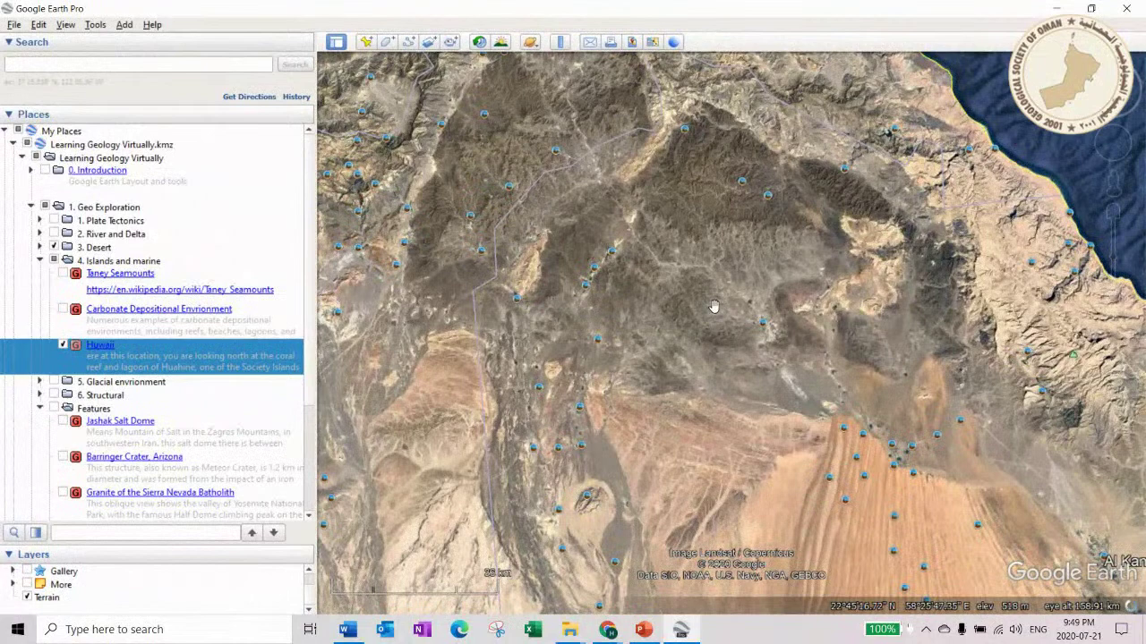
{"action": "scroll", "coordinate": [717, 309], "scroll_direction": "down", "scroll_amount": 3}
{"action": "left_click_drag", "start_coordinate": [722, 402], "coordinate": [743, 214]}
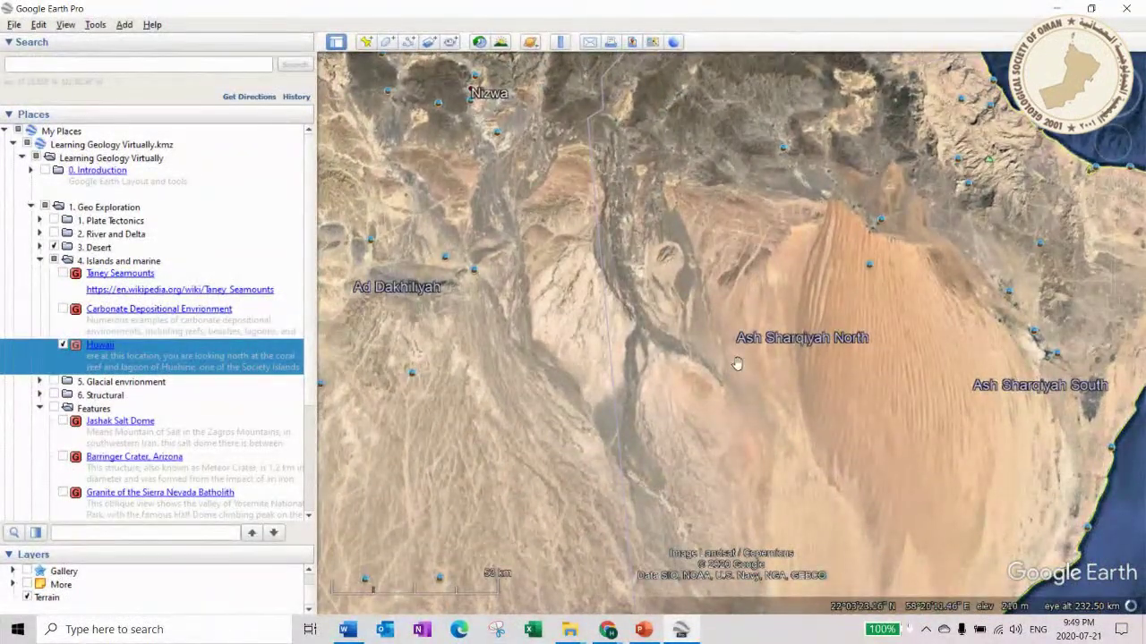
{"action": "left_click_drag", "start_coordinate": [684, 371], "coordinate": [873, 59]}
{"action": "left_click_drag", "start_coordinate": [762, 261], "coordinate": [813, 455]}
{"action": "scroll", "coordinate": [773, 466], "scroll_direction": "up", "scroll_amount": 5}
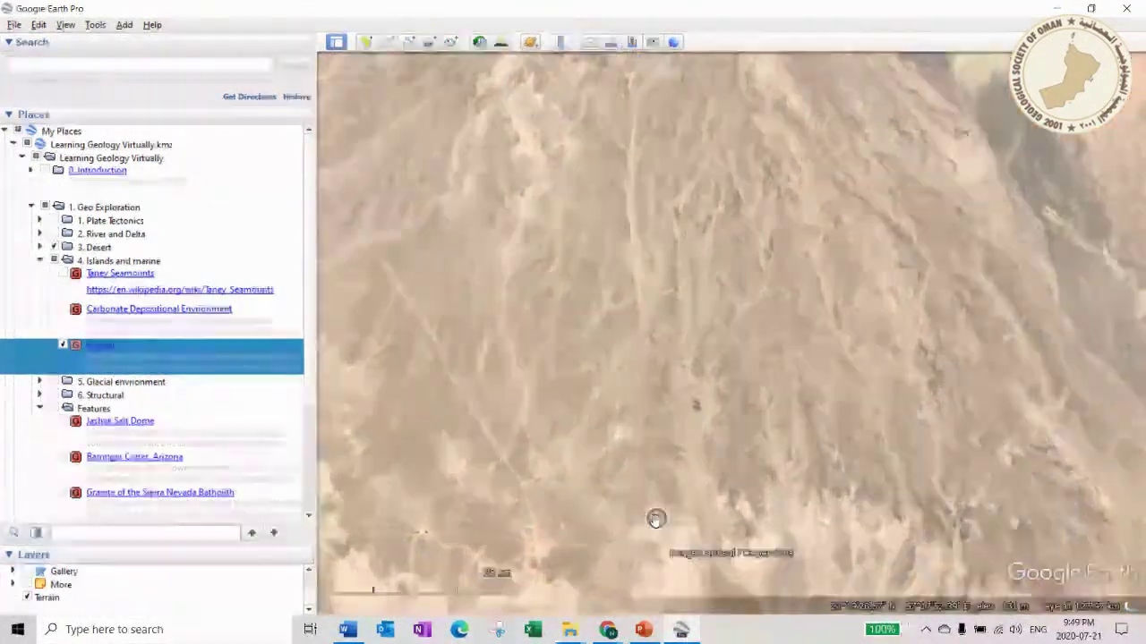
{"action": "scroll", "coordinate": [707, 381], "scroll_direction": "up", "scroll_amount": 5}
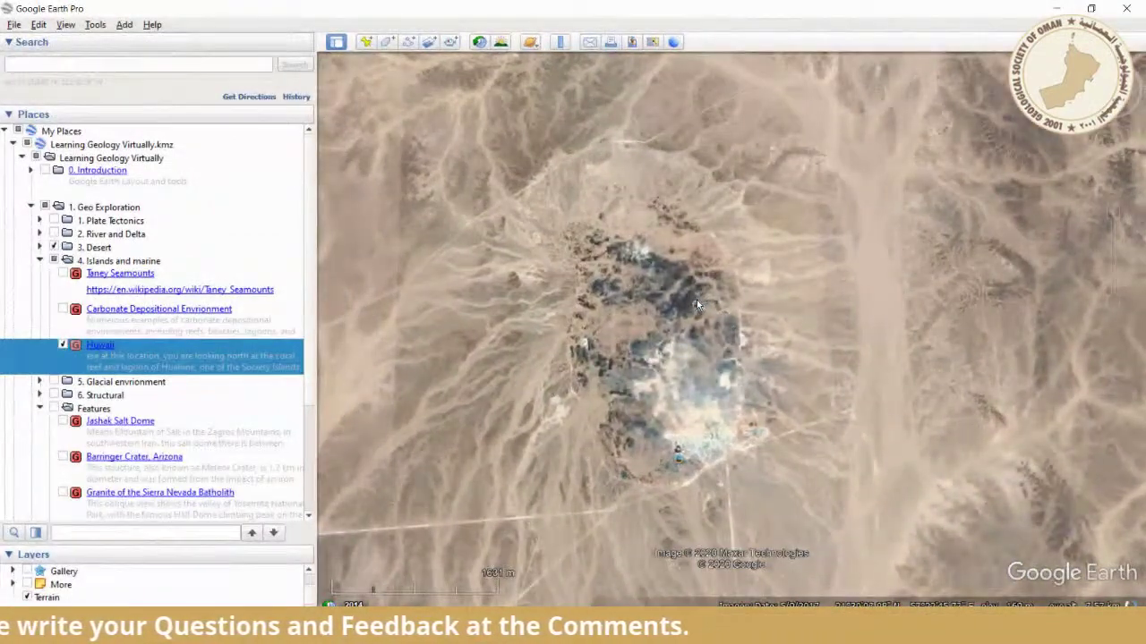
- View the "Salt and sulphur pit" and "Entrance to the area" photos on the dome near Al Ghabah and inspect its surface
{"action": "left_click", "coordinate": [696, 303]}
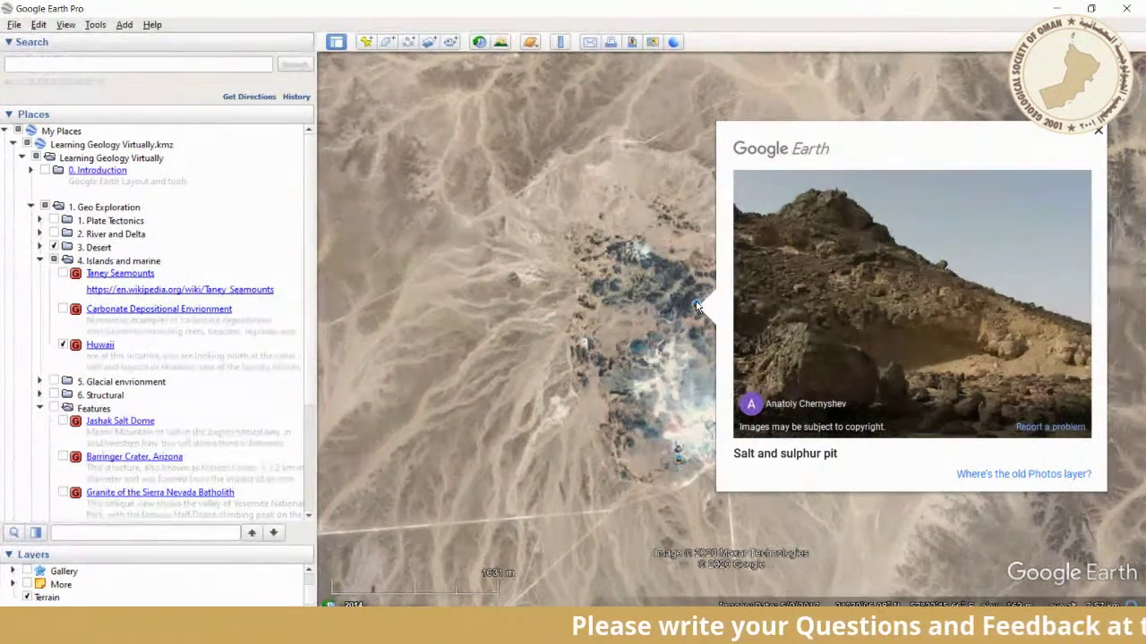
{"action": "left_click", "coordinate": [1100, 134]}
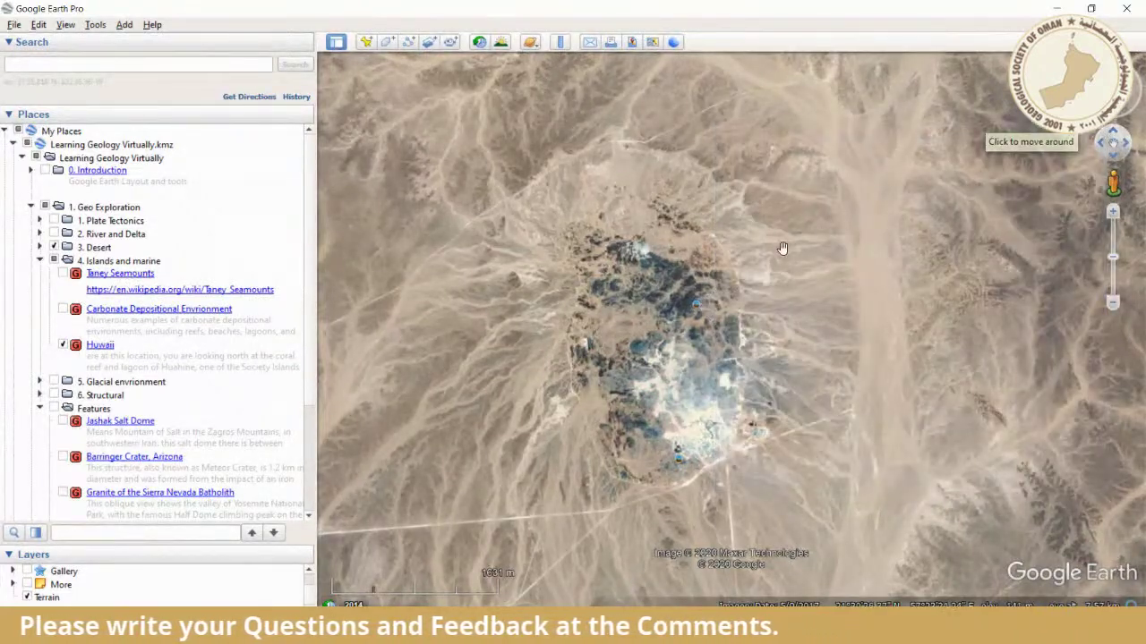
{"action": "scroll", "coordinate": [757, 310], "scroll_direction": "down", "scroll_amount": 3}
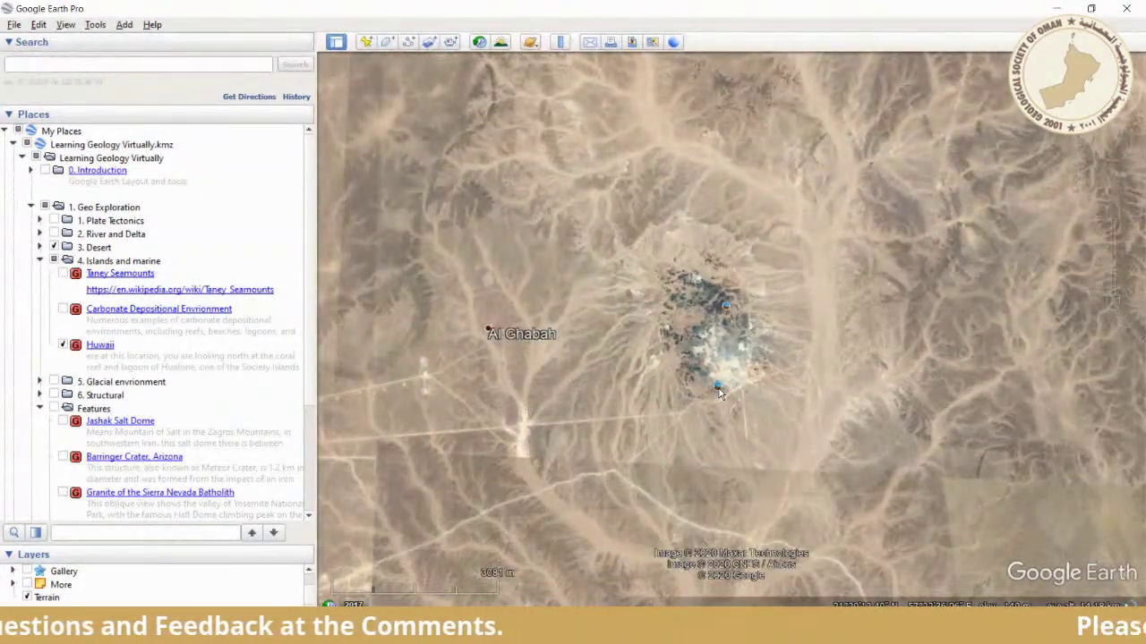
{"action": "left_click", "coordinate": [721, 387]}
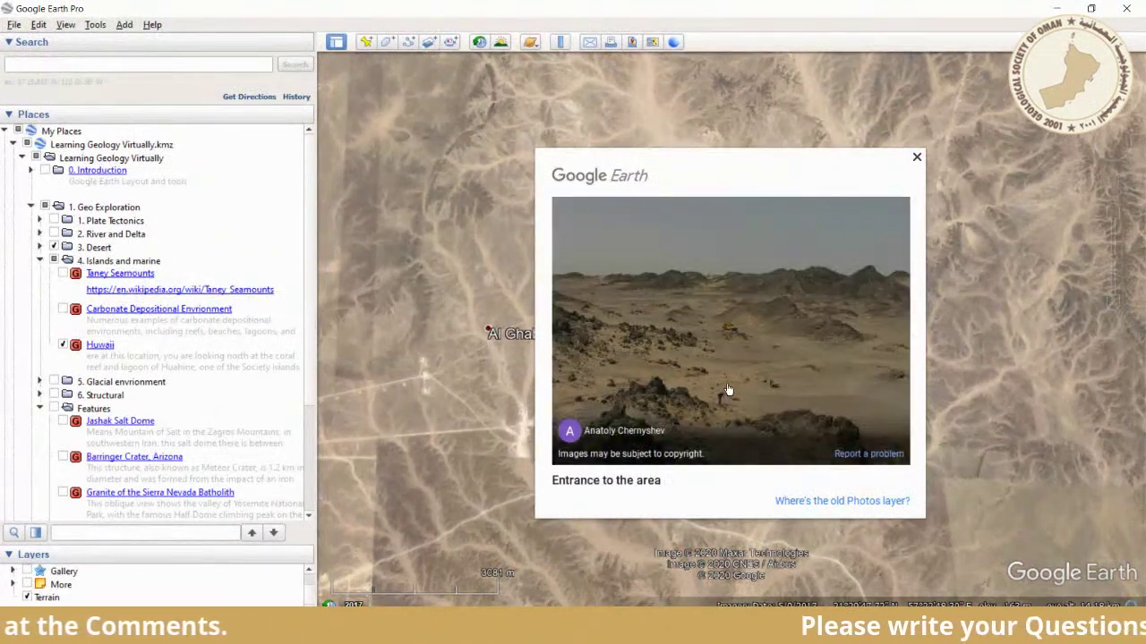
{"action": "left_click", "coordinate": [916, 159]}
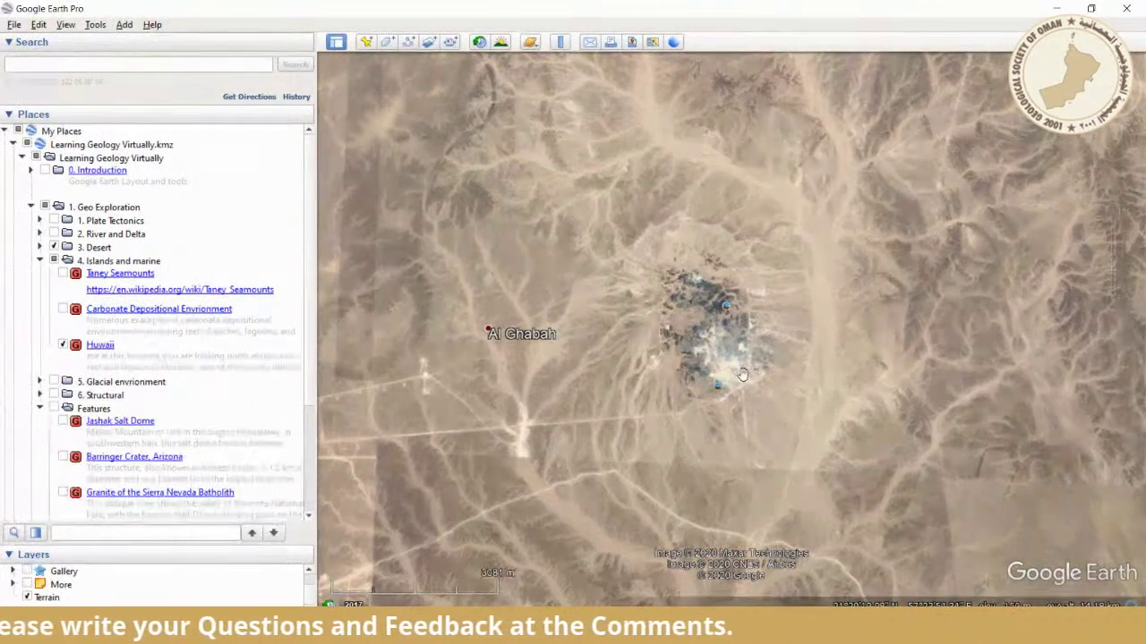
{"action": "scroll", "coordinate": [748, 369], "scroll_direction": "up", "scroll_amount": 3}
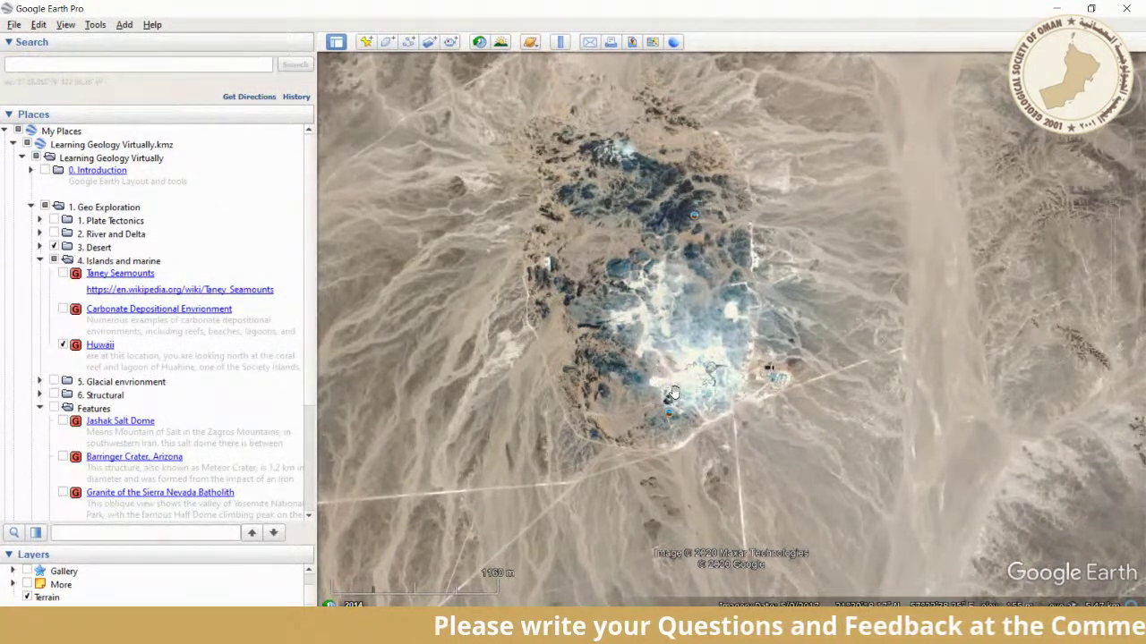
- Fly to the Jashak Salt Dome placemark and dismiss its description to view the dome
{"action": "scroll", "coordinate": [673, 394], "scroll_direction": "down", "scroll_amount": 5}
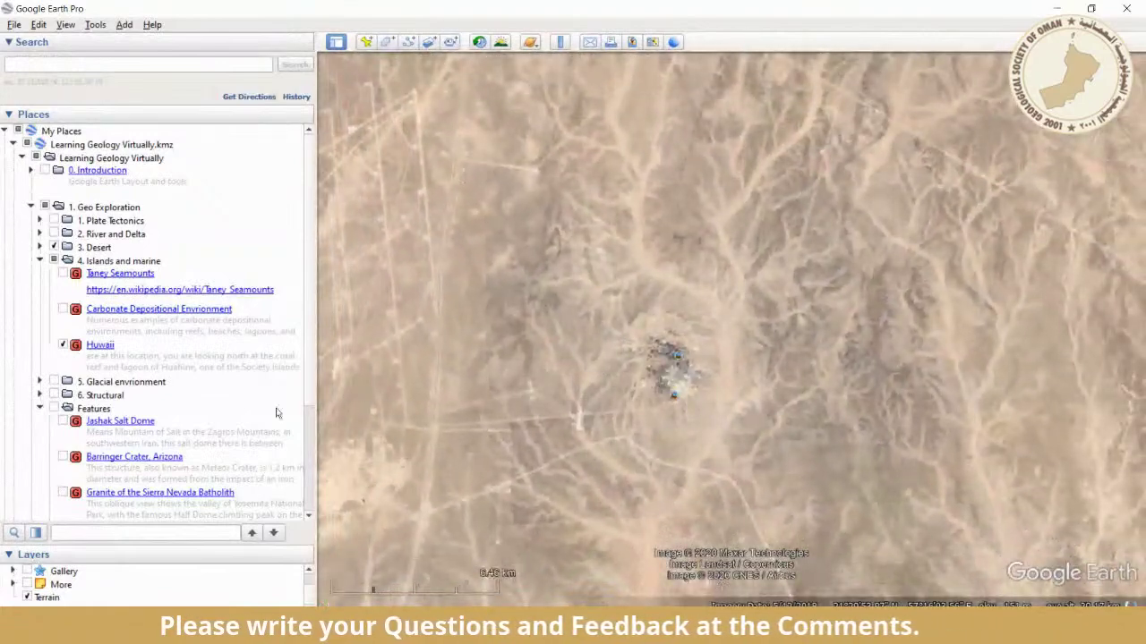
{"action": "double_click", "coordinate": [143, 421]}
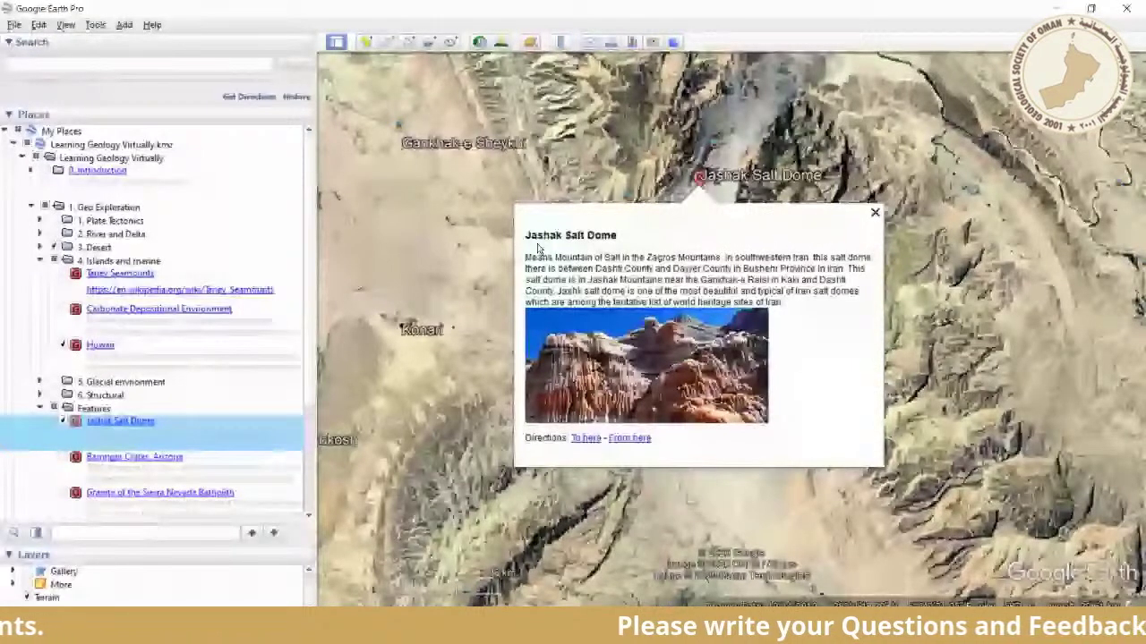
{"action": "left_click", "coordinate": [874, 210]}
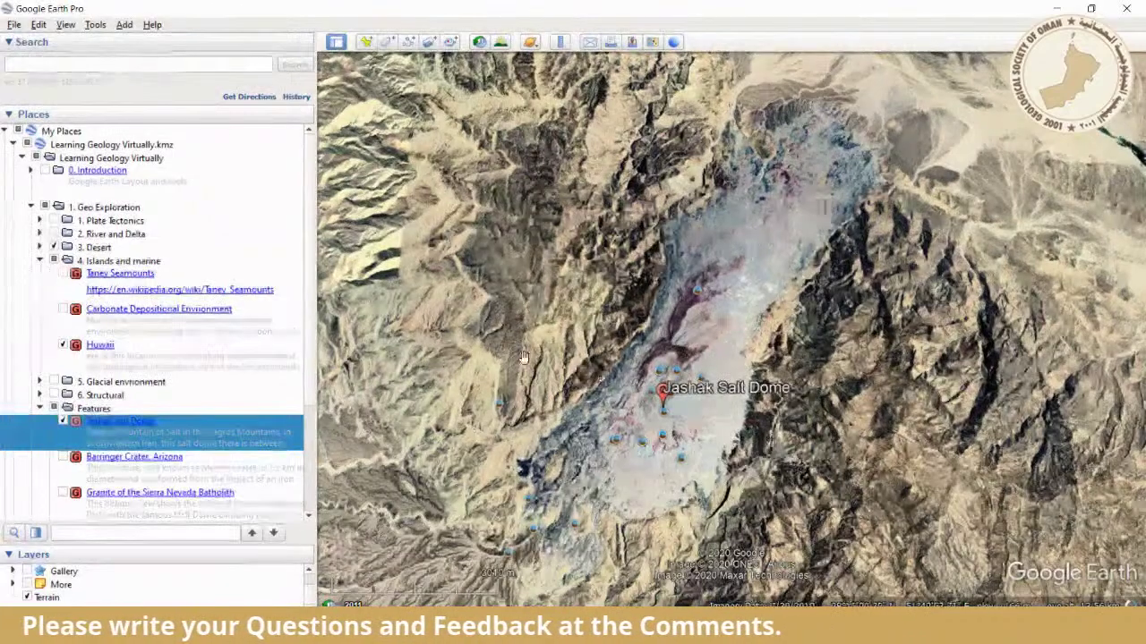
- Fly to the Barringer Crater, Arizona placemark and view the whole crater from a steeper angle
{"action": "double_click", "coordinate": [151, 462]}
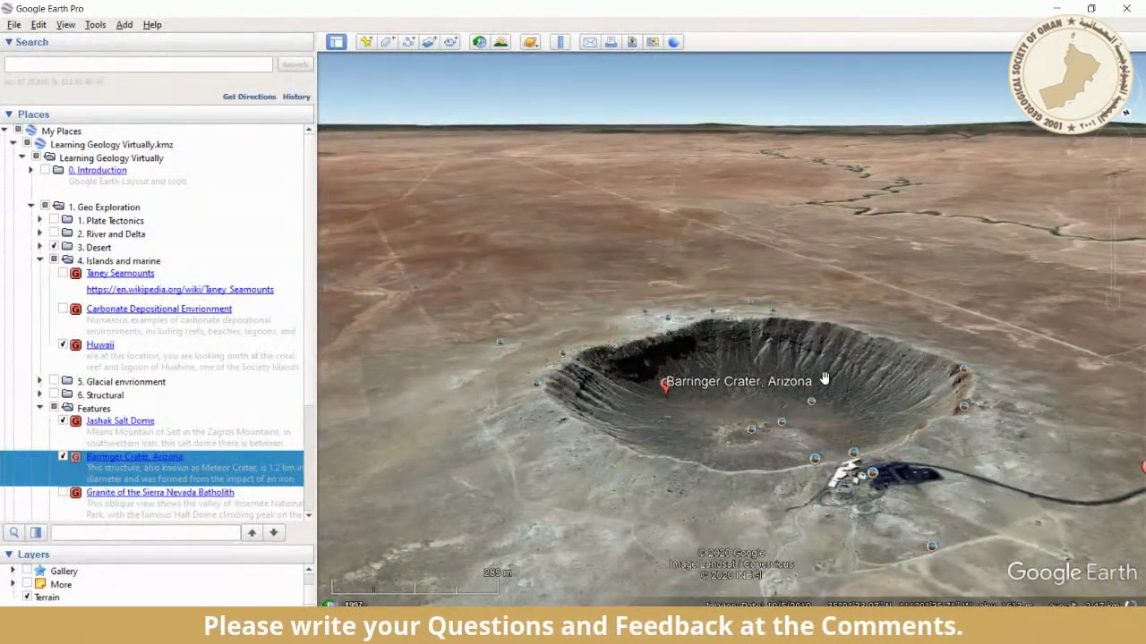
{"action": "scroll", "coordinate": [805, 379], "scroll_direction": "down", "scroll_amount": 3}
{"action": "scroll", "coordinate": [788, 386], "scroll_direction": "down", "scroll_amount": 2}
{"action": "left_click_drag", "start_coordinate": [779, 396], "coordinate": [765, 353]}
{"action": "scroll", "coordinate": [765, 345], "scroll_direction": "down", "scroll_amount": 3}
{"action": "scroll", "coordinate": [757, 383], "scroll_direction": "up", "scroll_amount": 4}
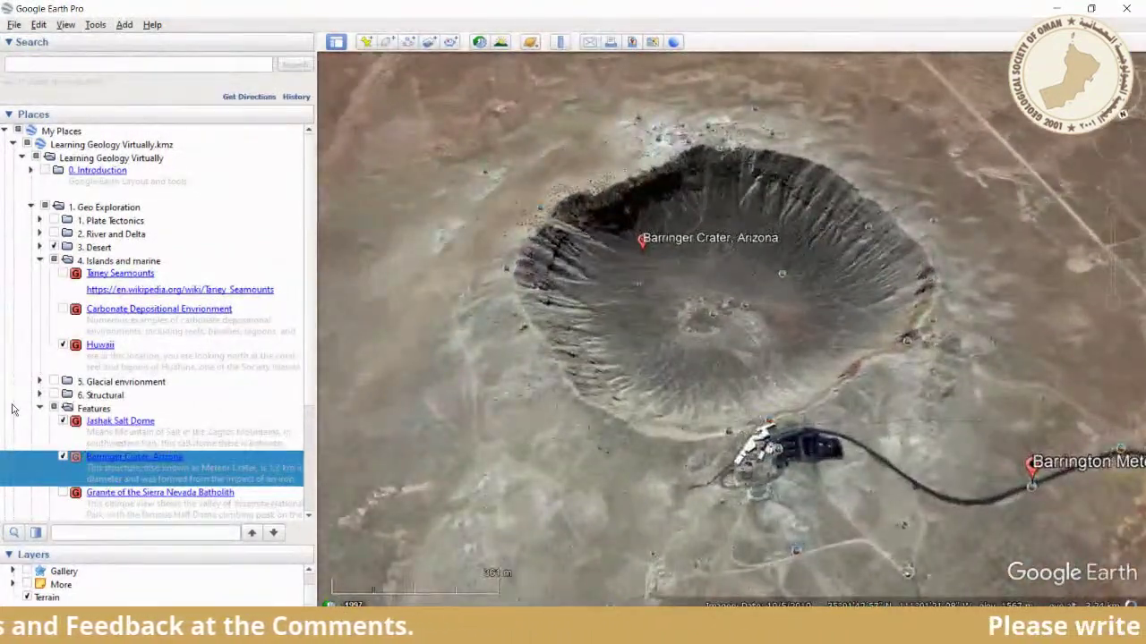
- Collapse the Features folder, expand Layers and turn on the 360Cities Panoramas layer
{"action": "left_click", "coordinate": [38, 409]}
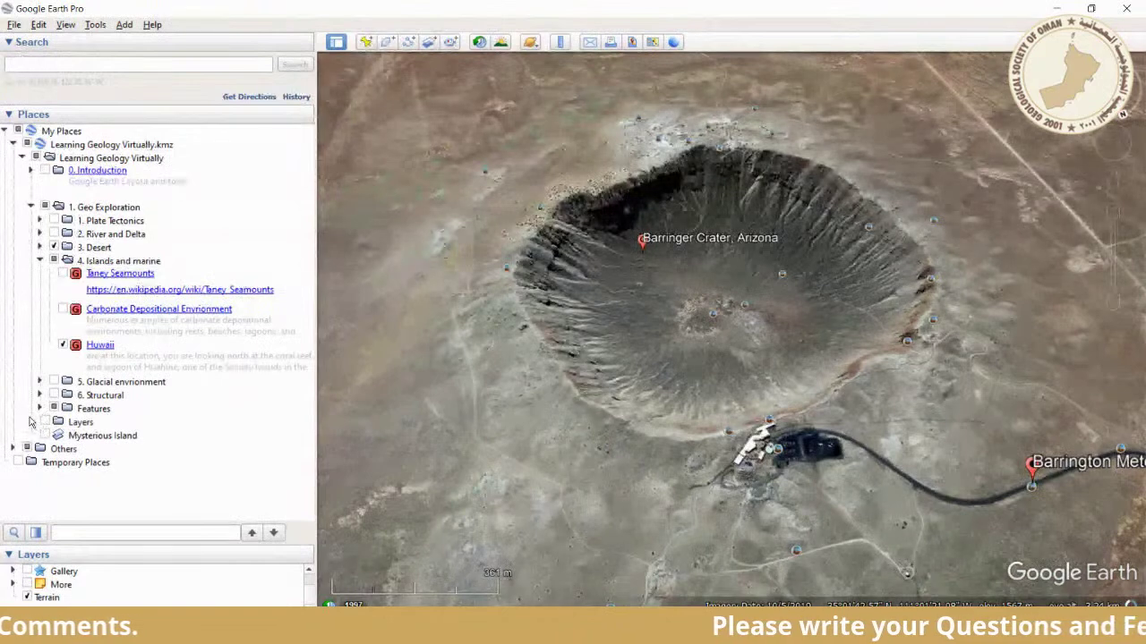
{"action": "left_click", "coordinate": [31, 422]}
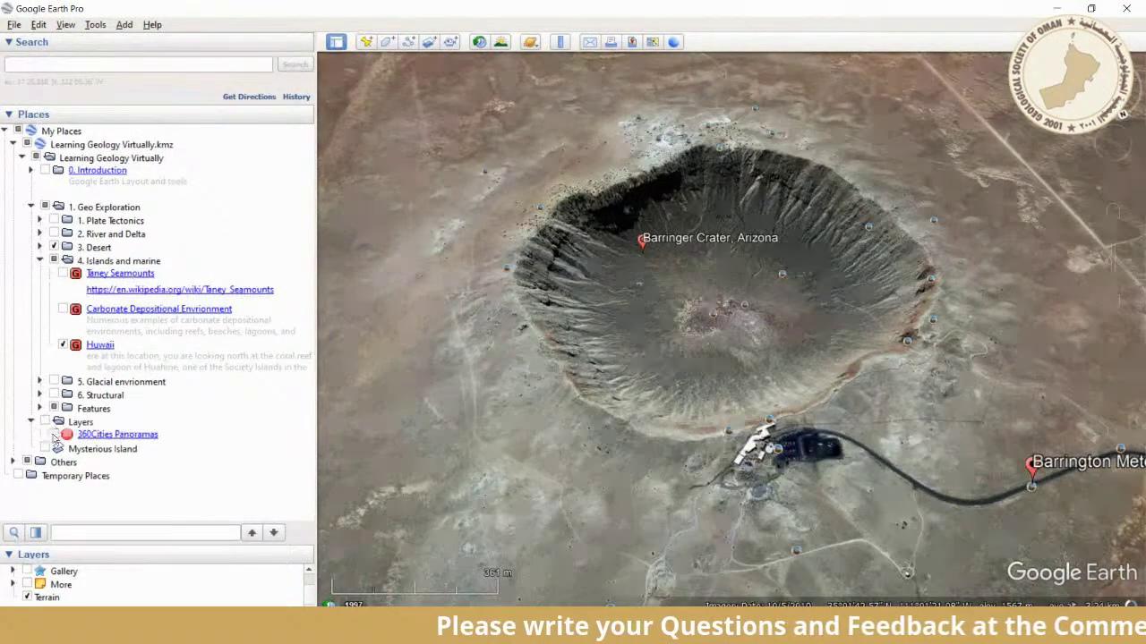
{"action": "left_click", "coordinate": [54, 435]}
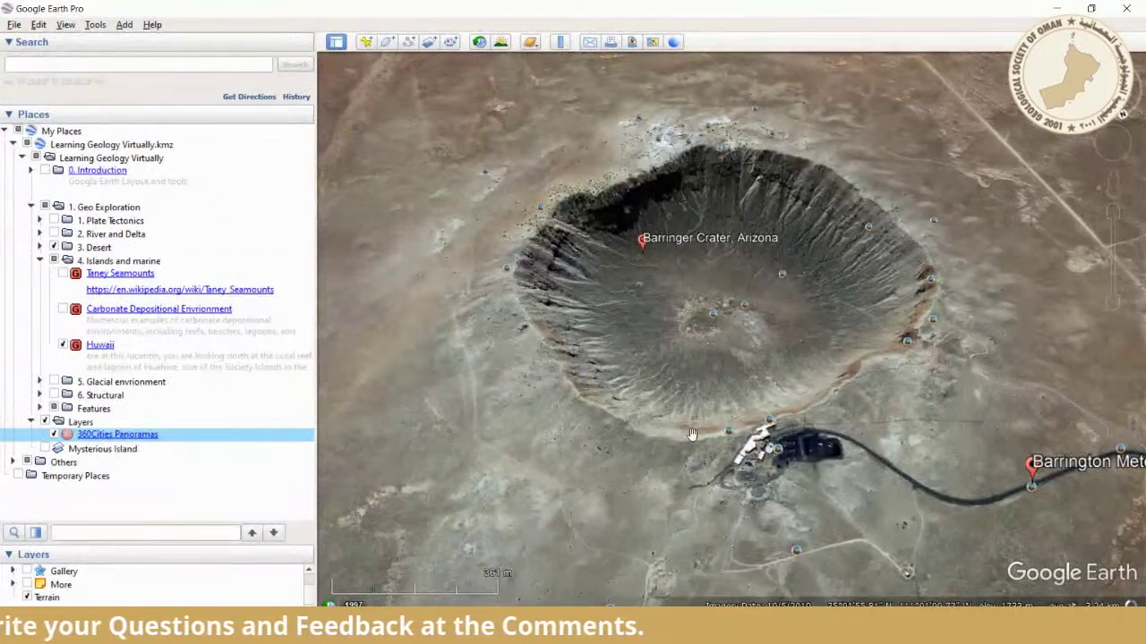
- Enter the 360Cities panorama on the Barringer Meteor Crater rim and look around the crater floor and walls
{"action": "scroll", "coordinate": [761, 452], "scroll_direction": "up", "scroll_amount": 3}
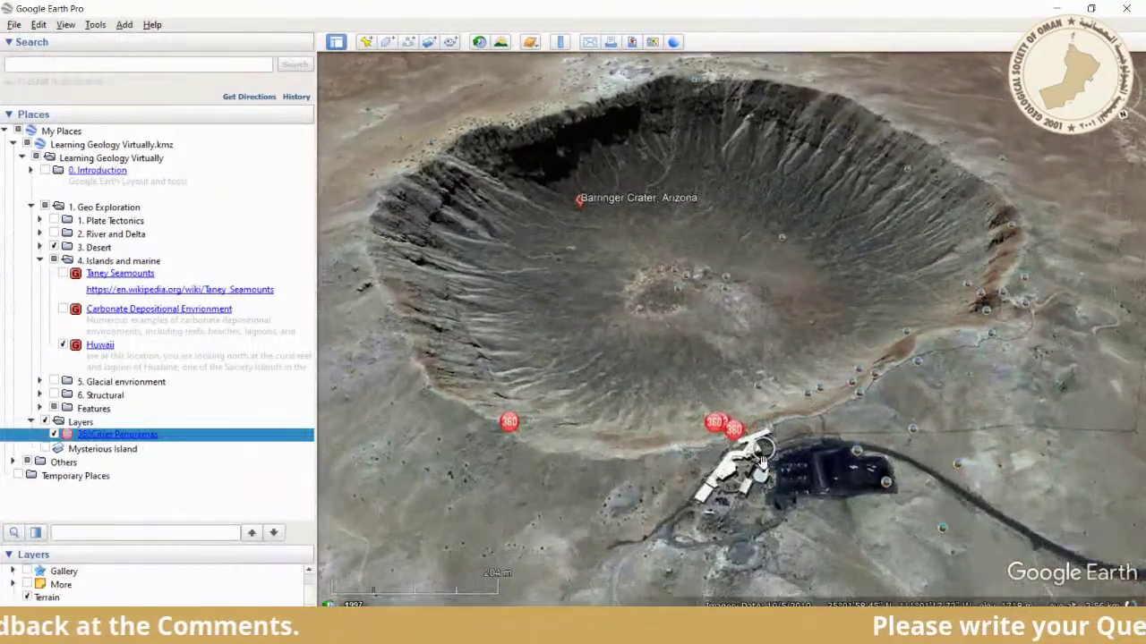
{"action": "scroll", "coordinate": [764, 456], "scroll_direction": "up", "scroll_amount": 3}
{"action": "left_click", "coordinate": [725, 427]}
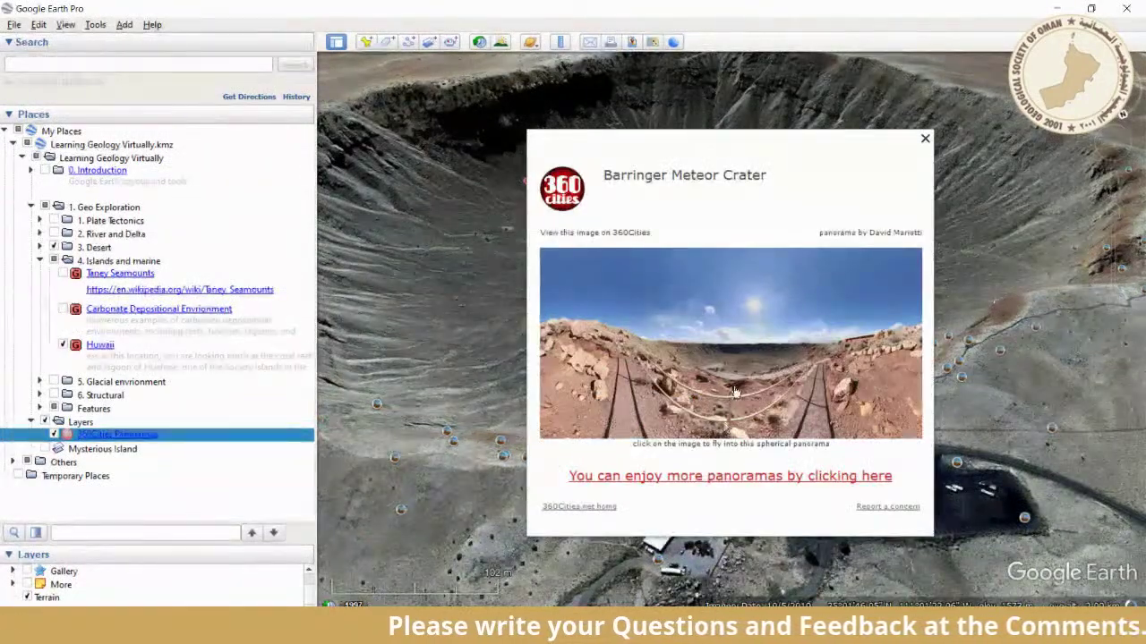
{"action": "left_click", "coordinate": [734, 386]}
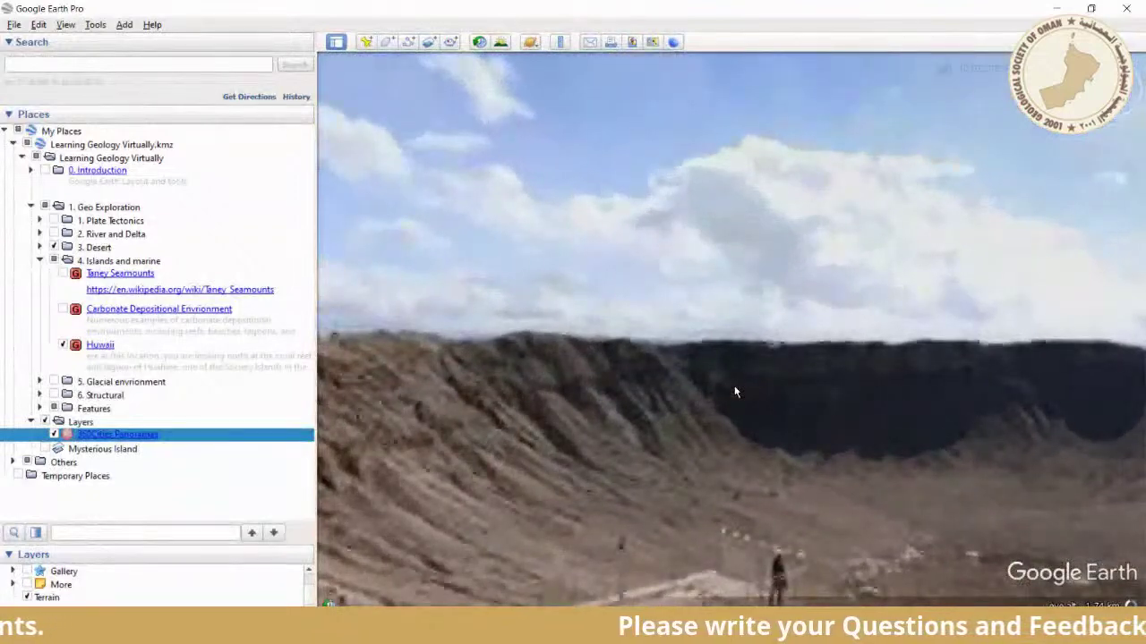
{"action": "left_click_drag", "start_coordinate": [764, 459], "coordinate": [636, 303]}
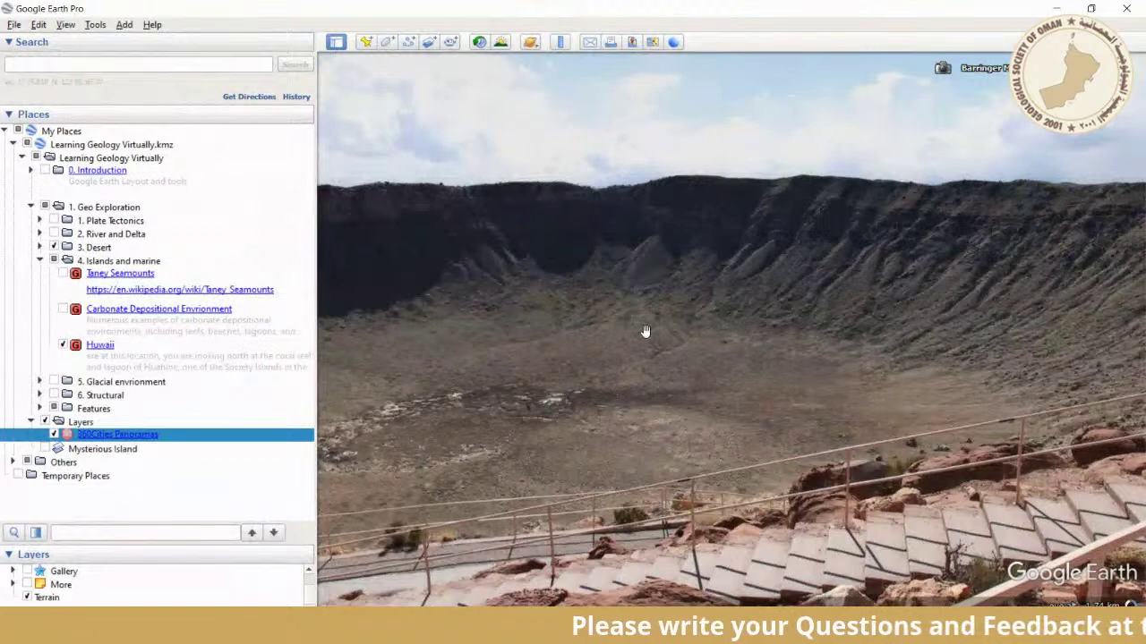
{"action": "left_click_drag", "start_coordinate": [599, 346], "coordinate": [752, 348]}
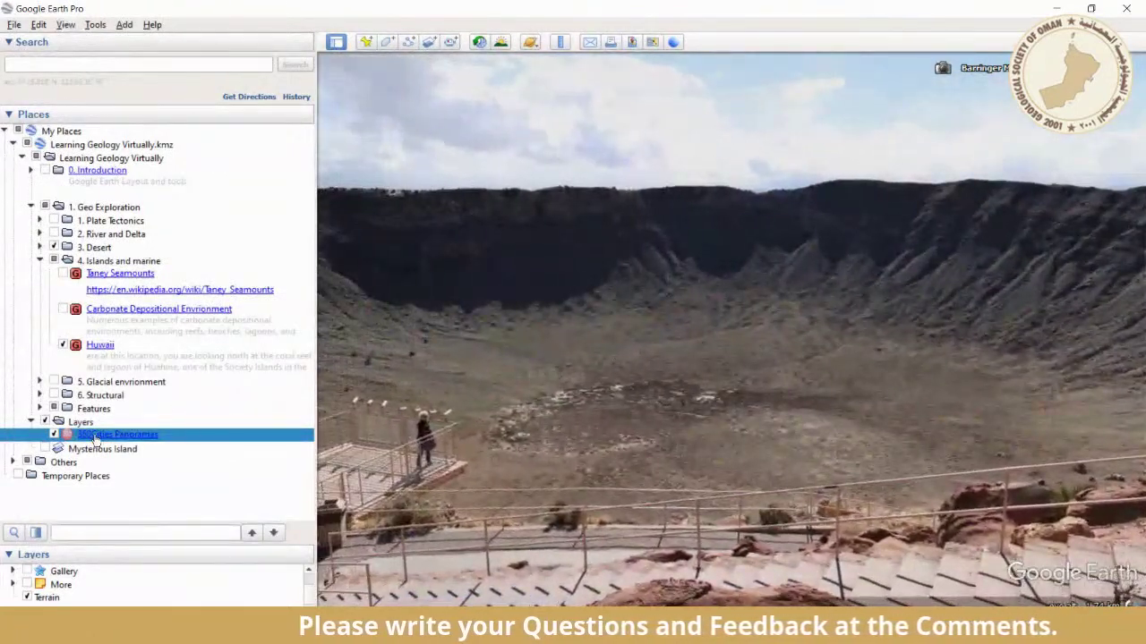
- Turn on the Mysterious Island overlay and leave the crater panorama
{"action": "left_click", "coordinate": [46, 445]}
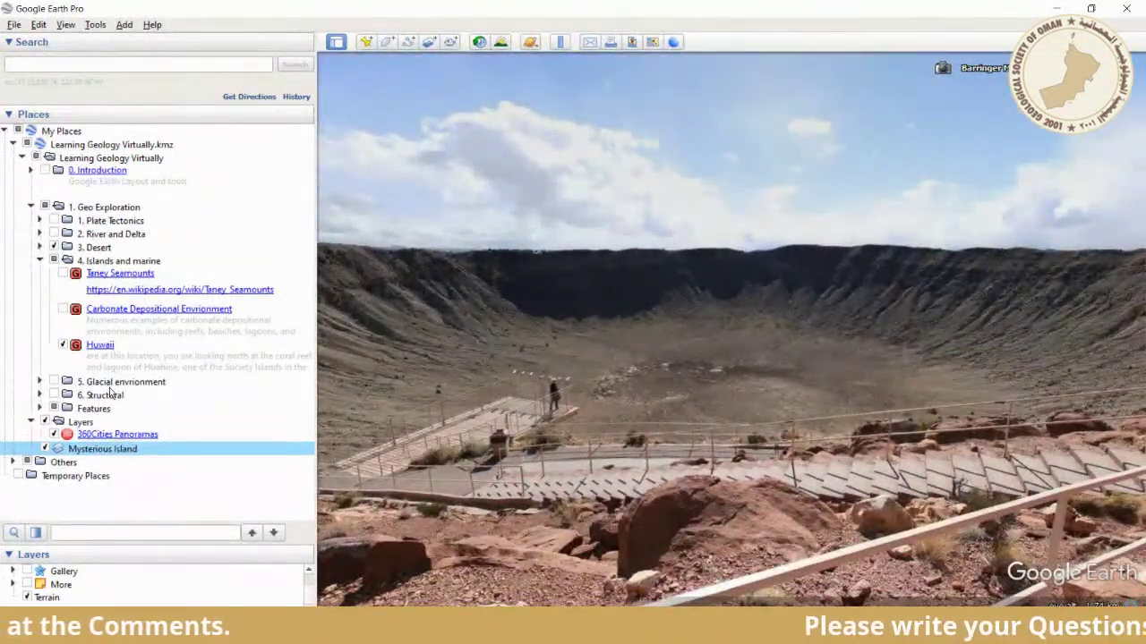
{"action": "left_click_drag", "start_coordinate": [524, 426], "coordinate": [630, 274]}
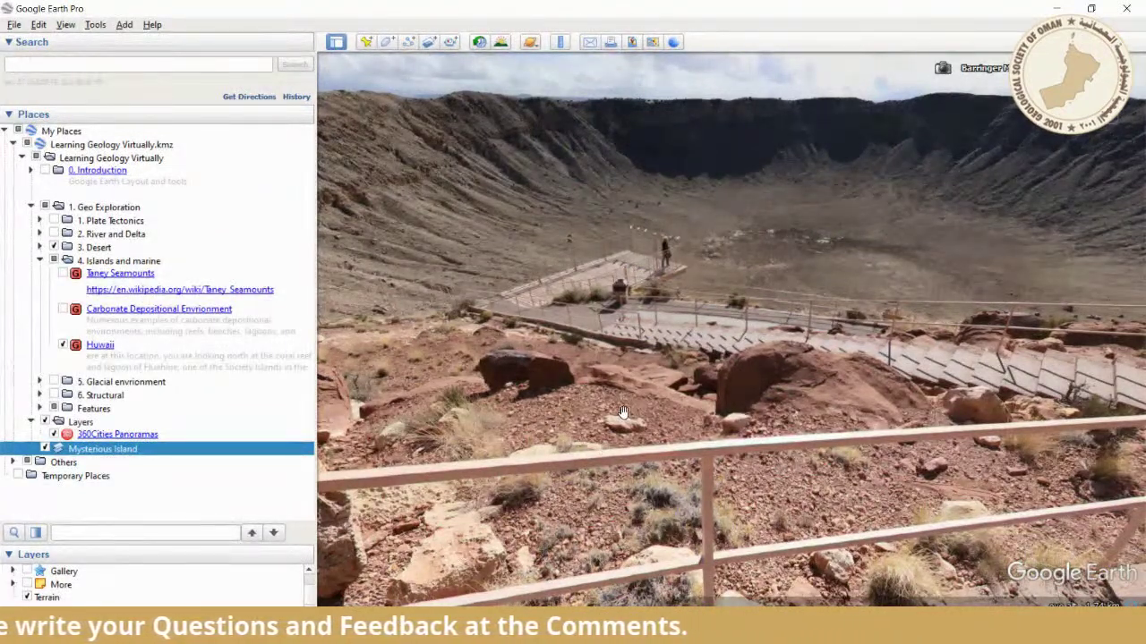
{"action": "key", "text": "Escape"}
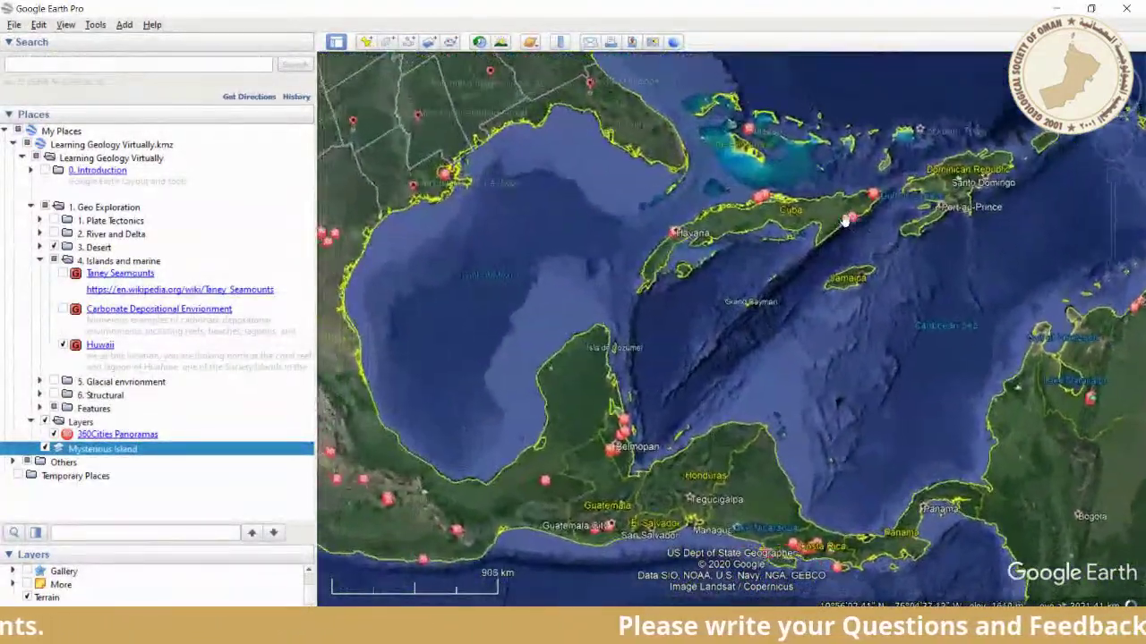
- Zoom in on the Mysterious Island overlay in the Bahamas, east of Nassau, and rotate the view to examine the island's shape
{"action": "scroll", "coordinate": [808, 187], "scroll_direction": "up", "scroll_amount": 10}
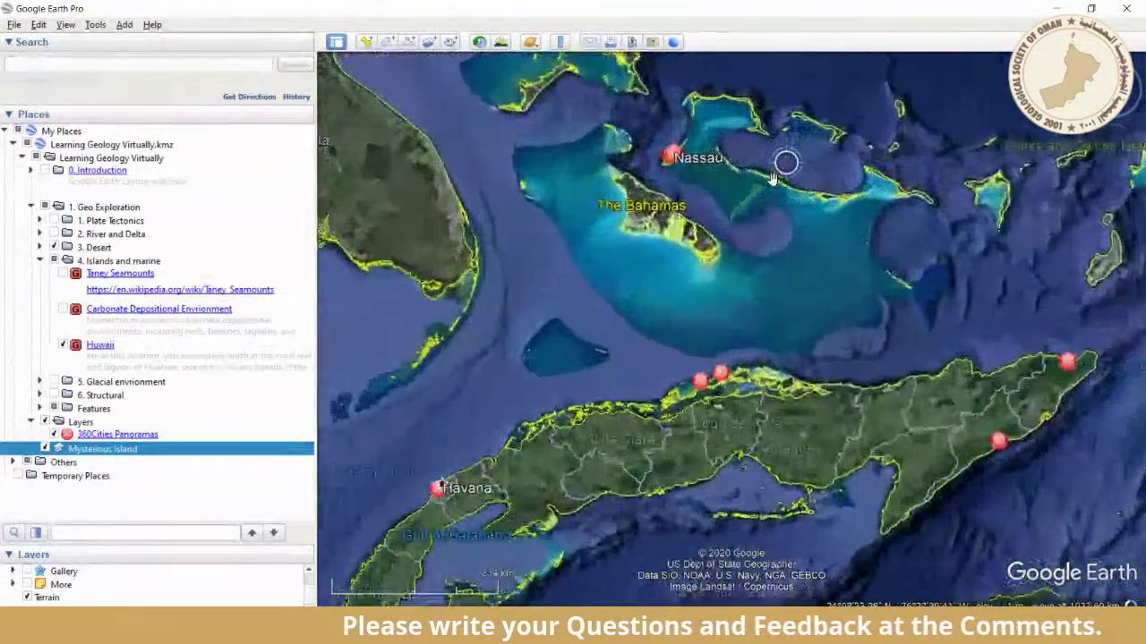
{"action": "scroll", "coordinate": [768, 179], "scroll_direction": "up", "scroll_amount": 5}
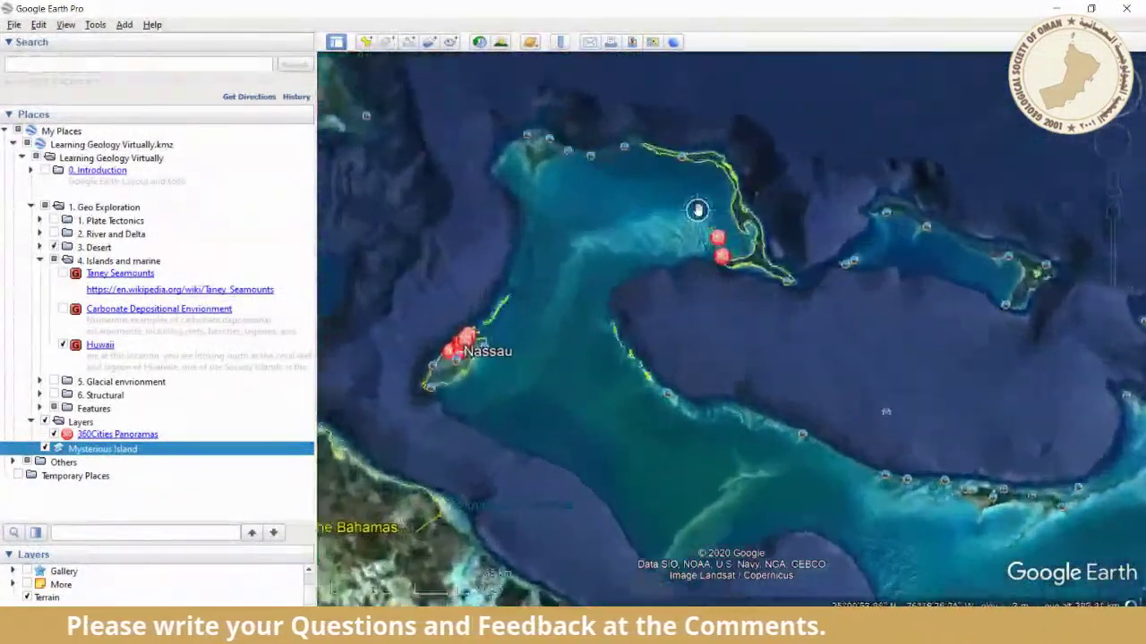
{"action": "scroll", "coordinate": [764, 267], "scroll_direction": "up", "scroll_amount": 3}
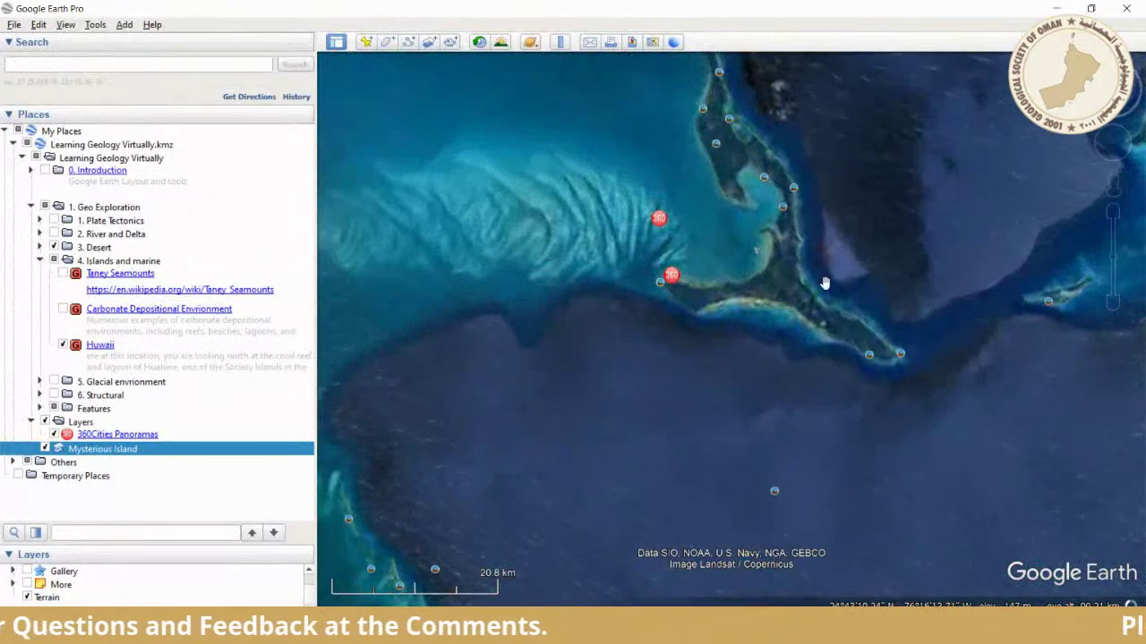
{"action": "scroll", "coordinate": [785, 324], "scroll_direction": "up", "scroll_amount": 4}
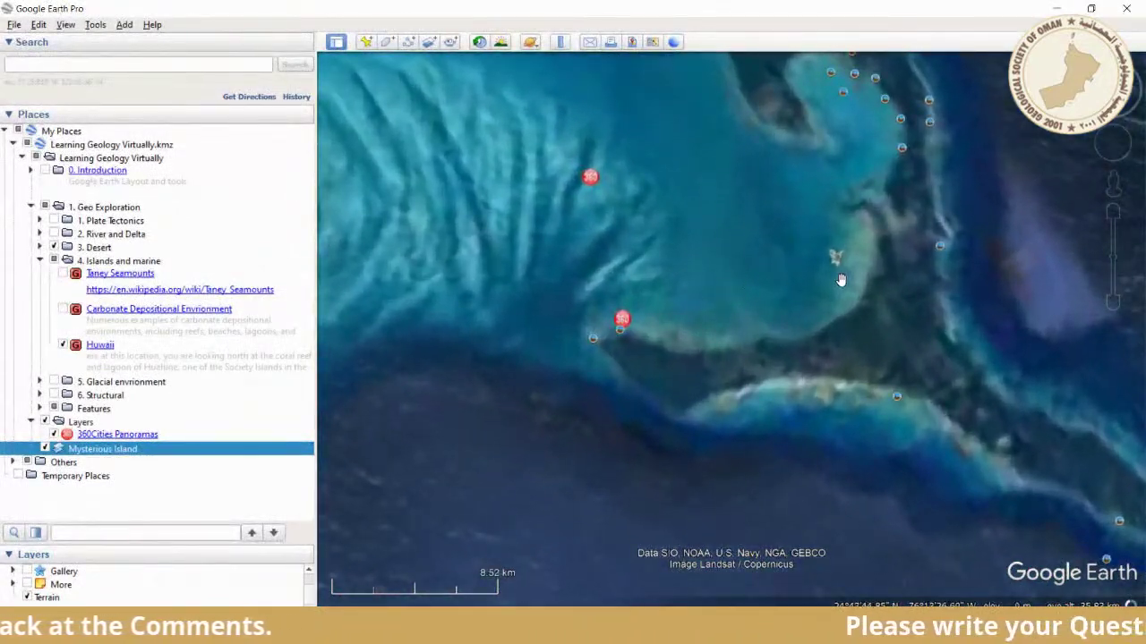
{"action": "scroll", "coordinate": [840, 280], "scroll_direction": "up", "scroll_amount": 5}
{"action": "scroll", "coordinate": [785, 353], "scroll_direction": "up", "scroll_amount": 4}
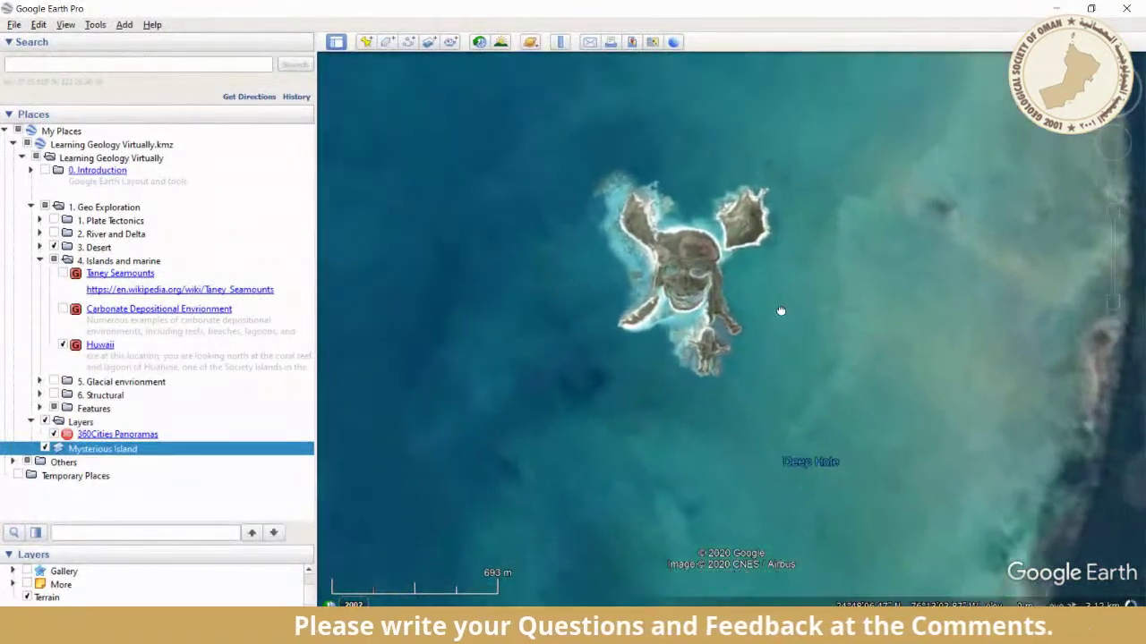
{"action": "scroll", "coordinate": [779, 308], "scroll_direction": "up", "scroll_amount": 3}
{"action": "left_click_drag", "start_coordinate": [781, 310], "coordinate": [893, 363]}
{"action": "left_click", "coordinate": [1099, 68]}
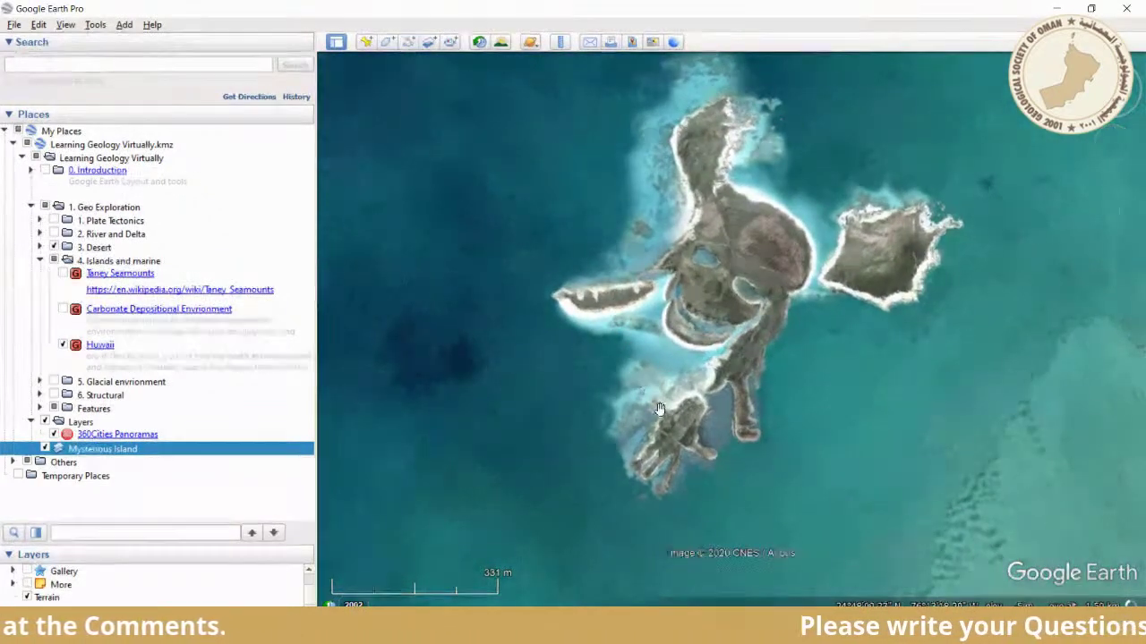
- Turn off the Mysterious Island overlay and collapse the Layers and Learning Geology Virtually folders
{"action": "left_click", "coordinate": [45, 450]}
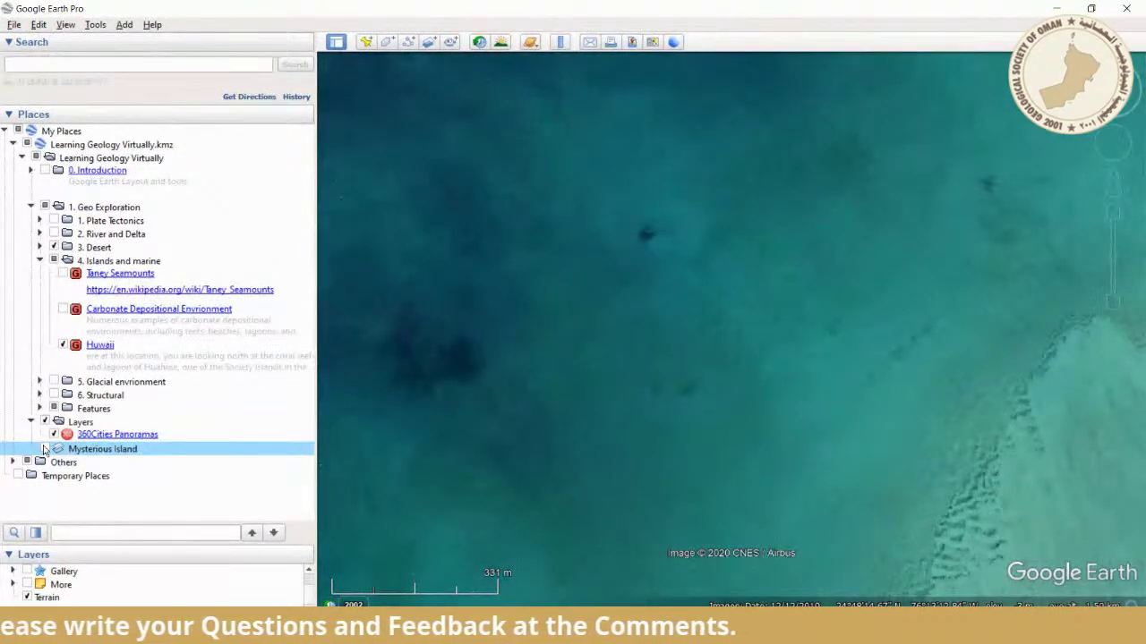
{"action": "left_click", "coordinate": [32, 423]}
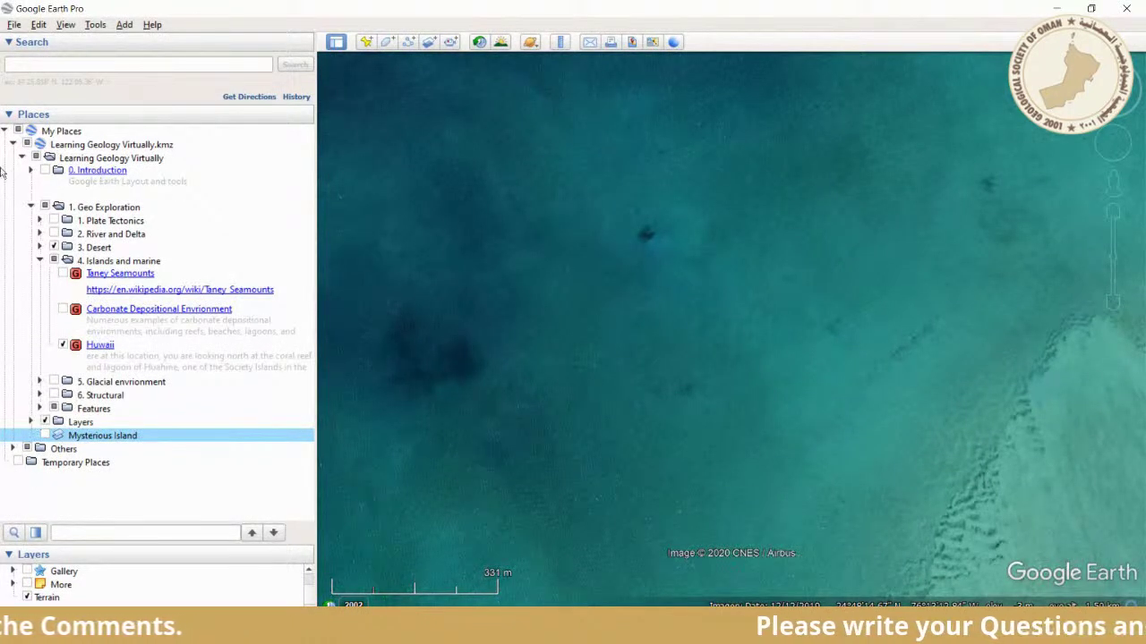
{"action": "left_click", "coordinate": [22, 158]}
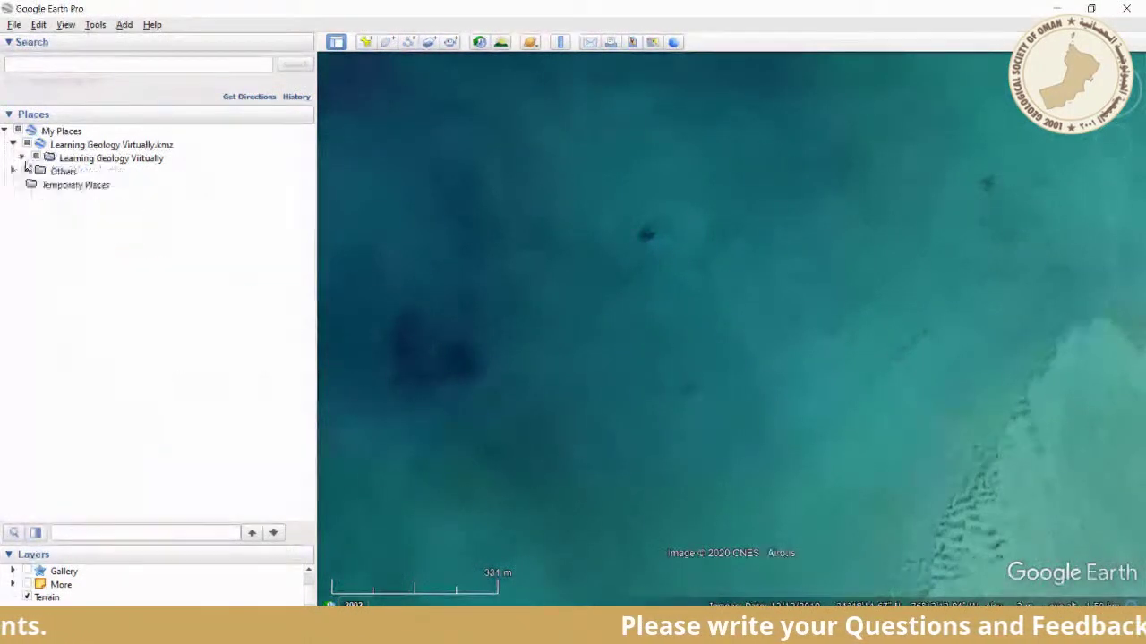
- Switch to the Learning Geology Virtually presentation in PowerPoint, start the slide show from the Google Earth slide and advance to the Experience–Time slide
{"action": "left_click", "coordinate": [1059, 7]}
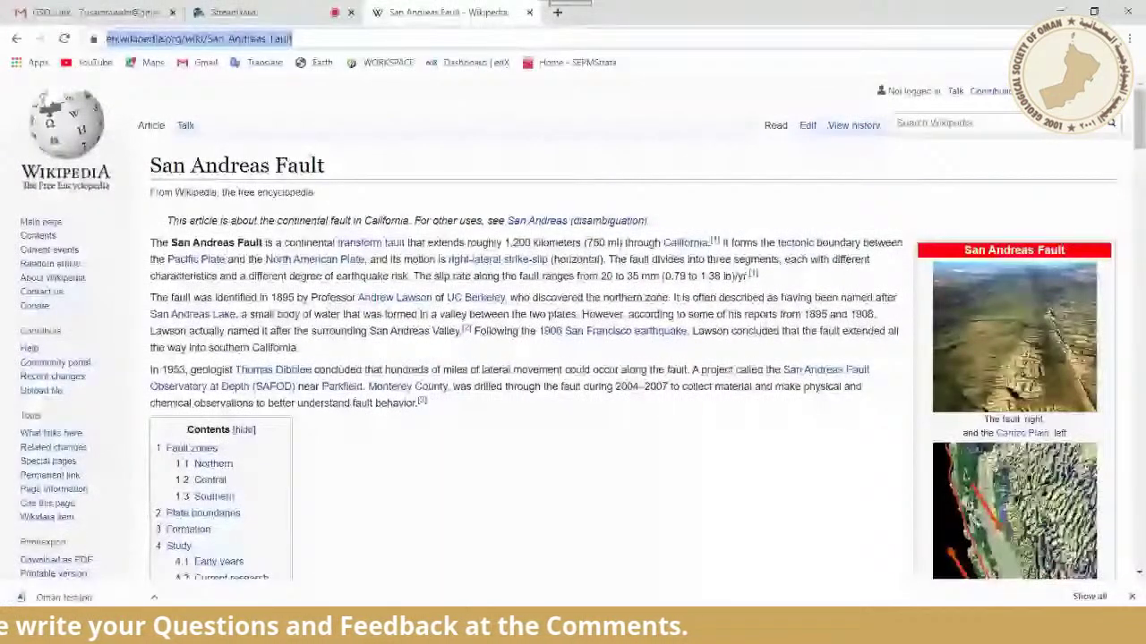
{"action": "left_click", "coordinate": [1058, 9]}
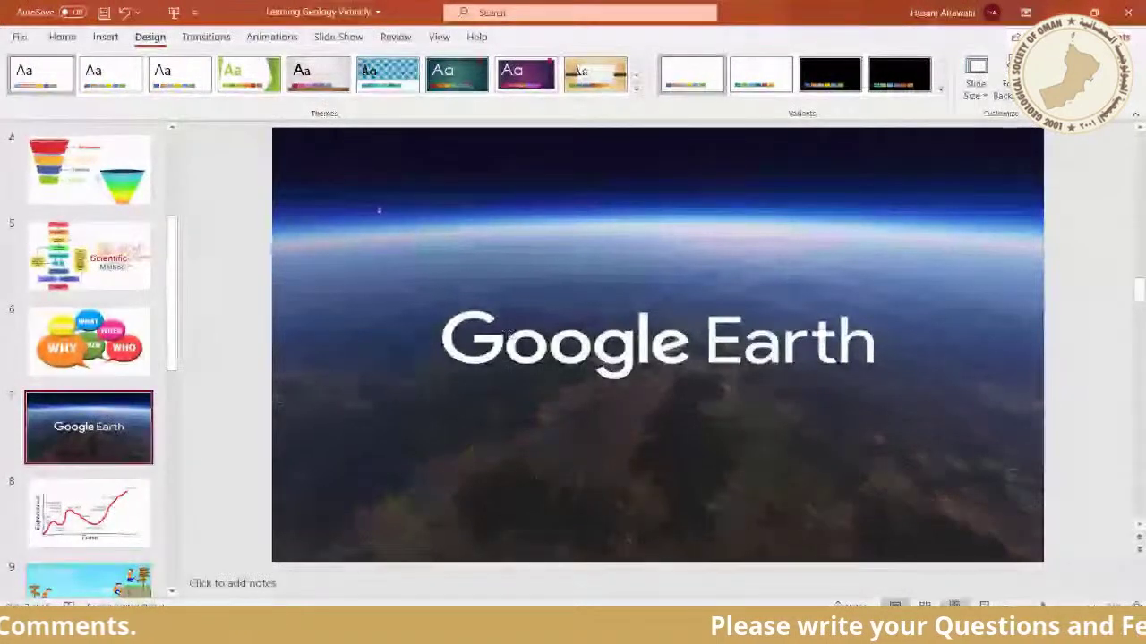
{"action": "left_click", "coordinate": [982, 606]}
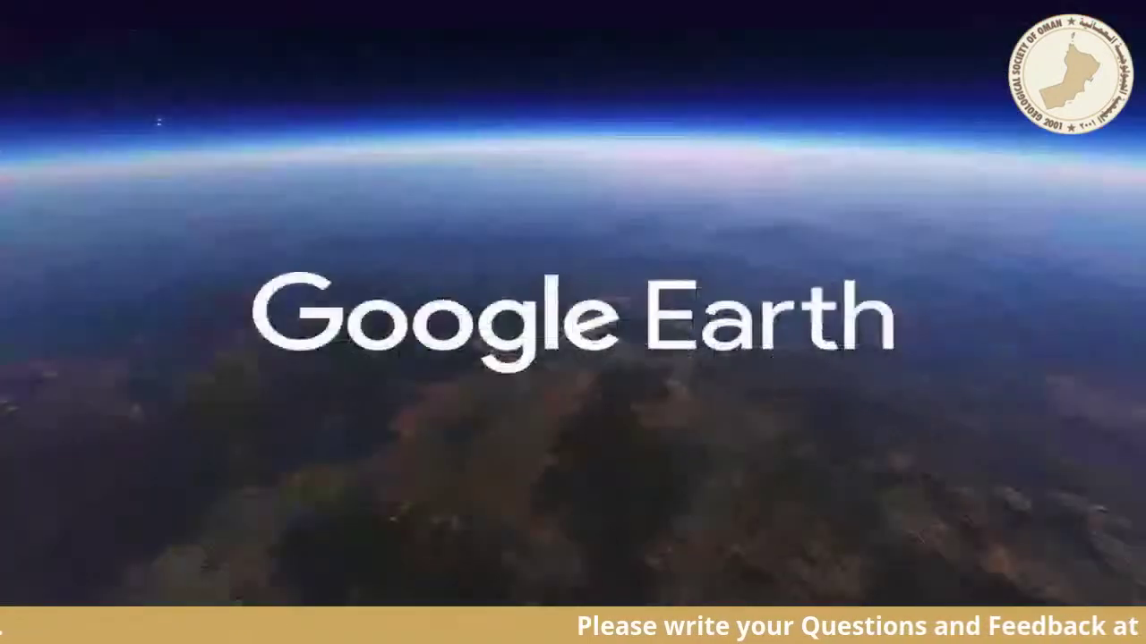
{"action": "left_click", "coordinate": [969, 602]}
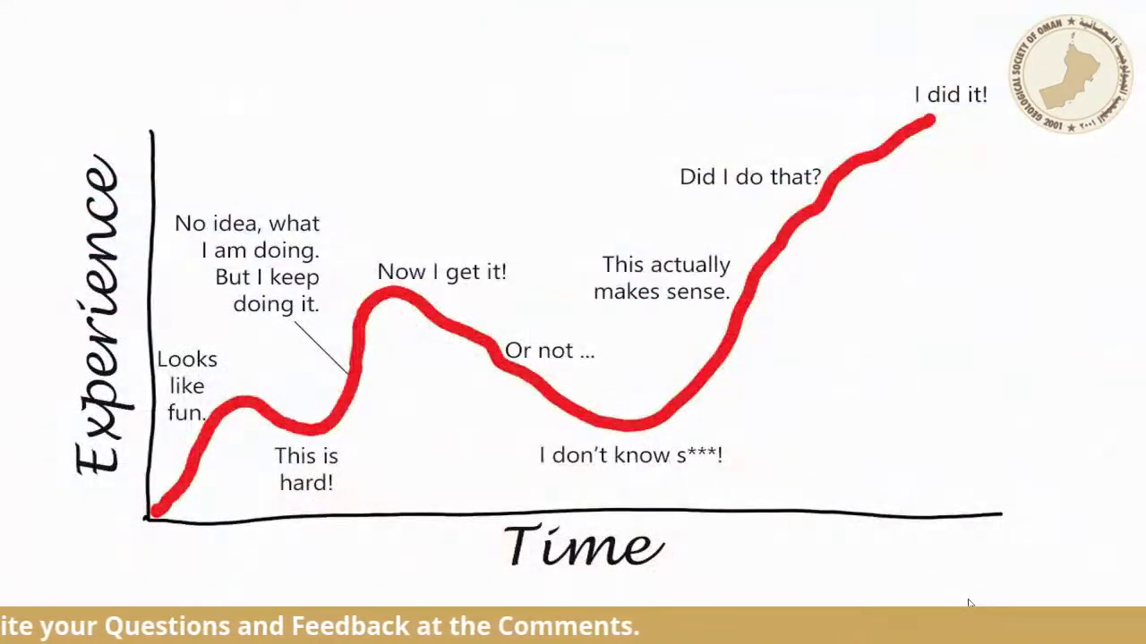